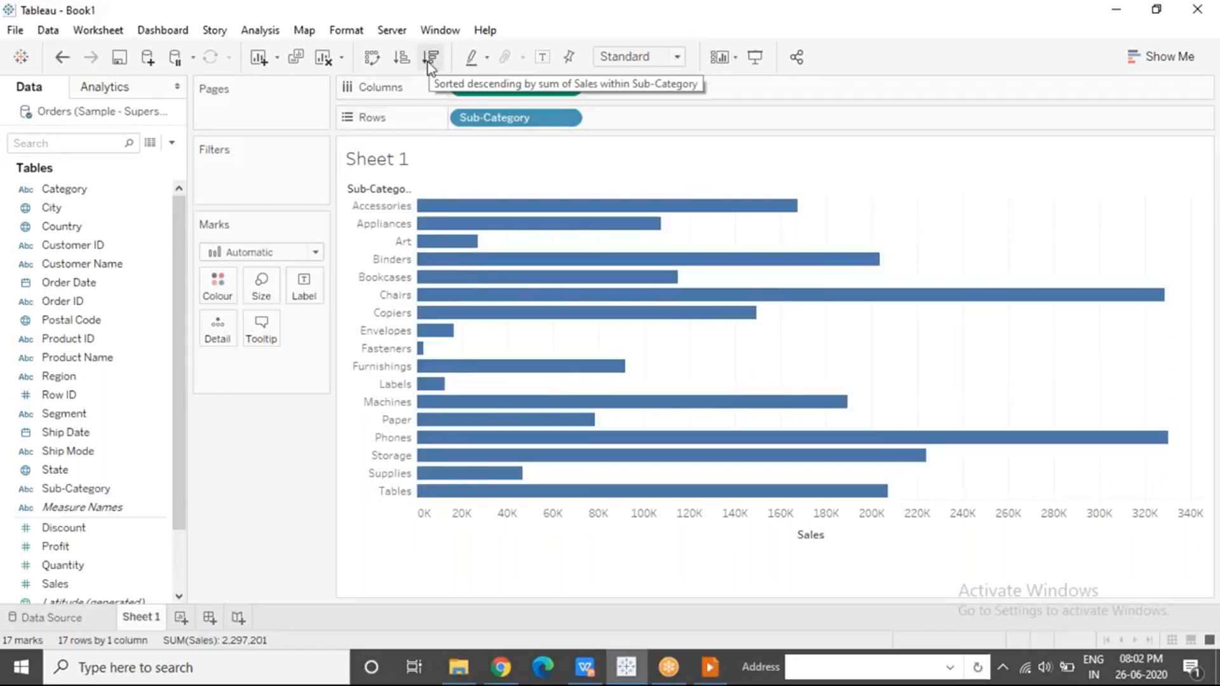
Try sorting the sub-categories by Sales in descending and ascending order, and clear the sort.
{"action": "left_click", "coordinate": [429, 64]}
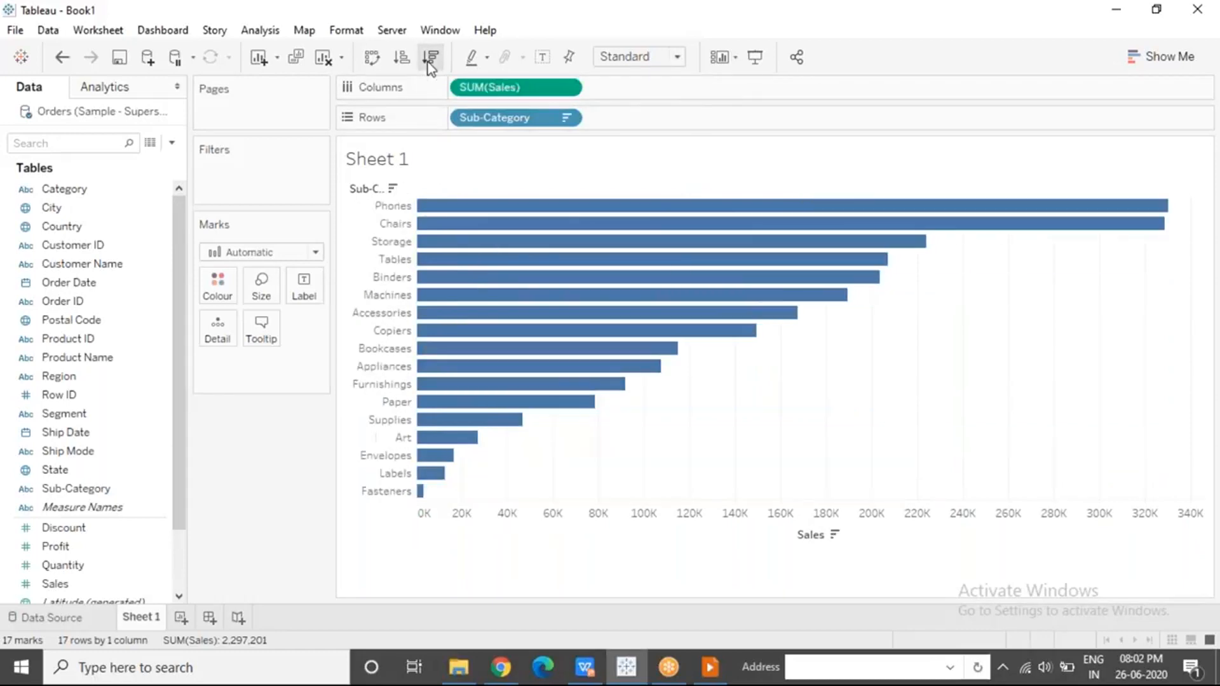
{"action": "left_click", "coordinate": [398, 64]}
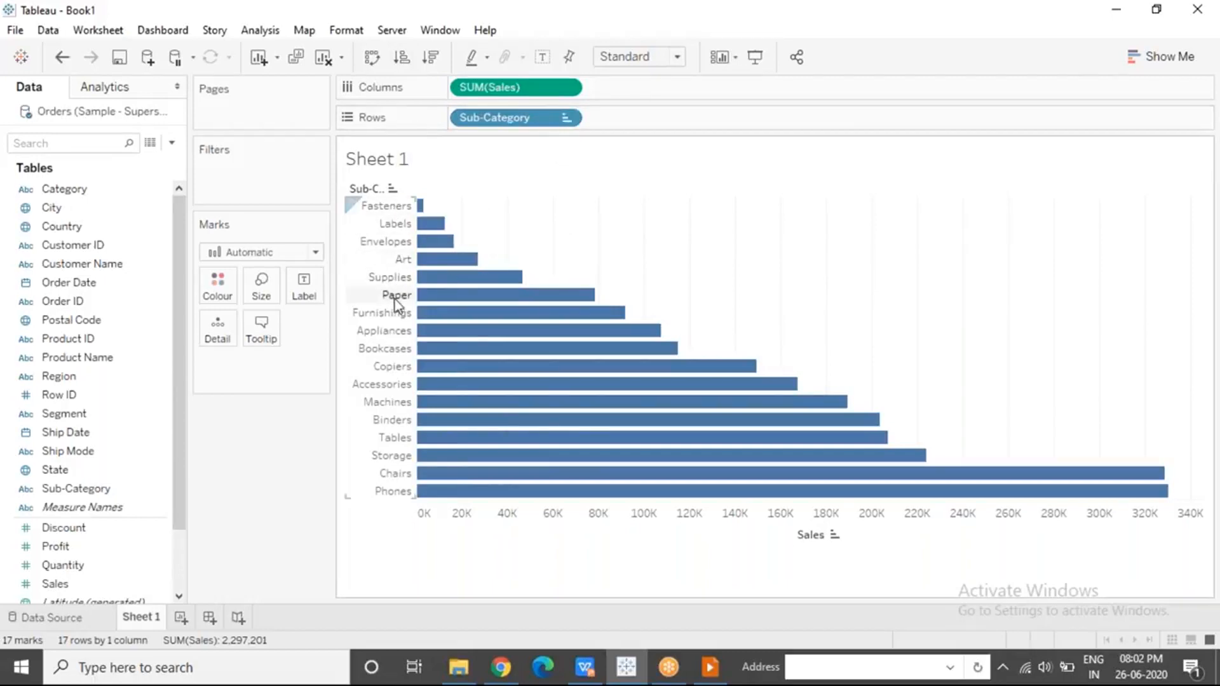
{"action": "mouse_move", "coordinate": [435, 253]}
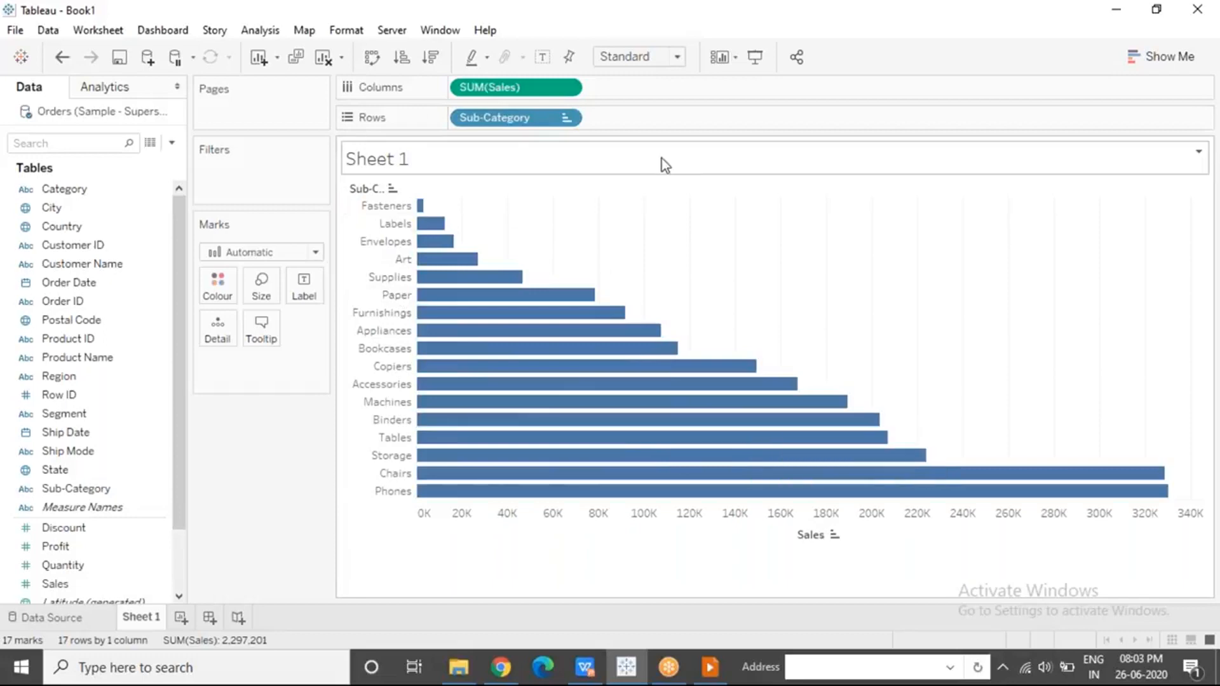
{"action": "left_click", "coordinate": [567, 119]}
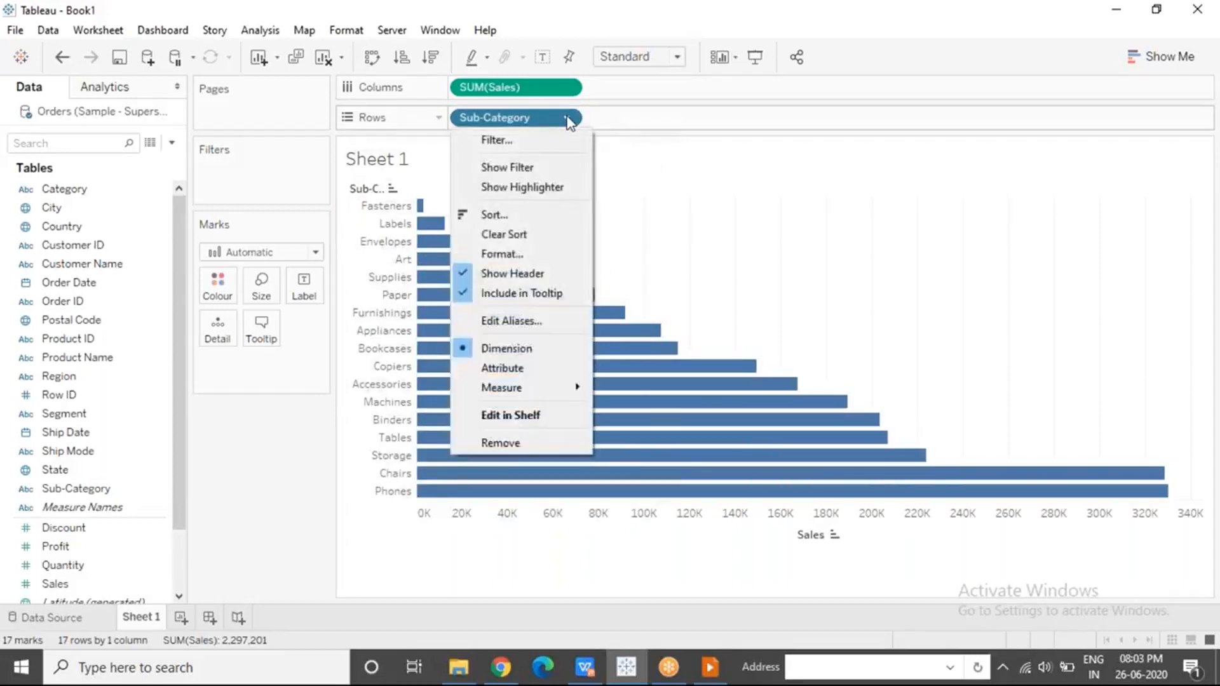
{"action": "left_click", "coordinate": [547, 235]}
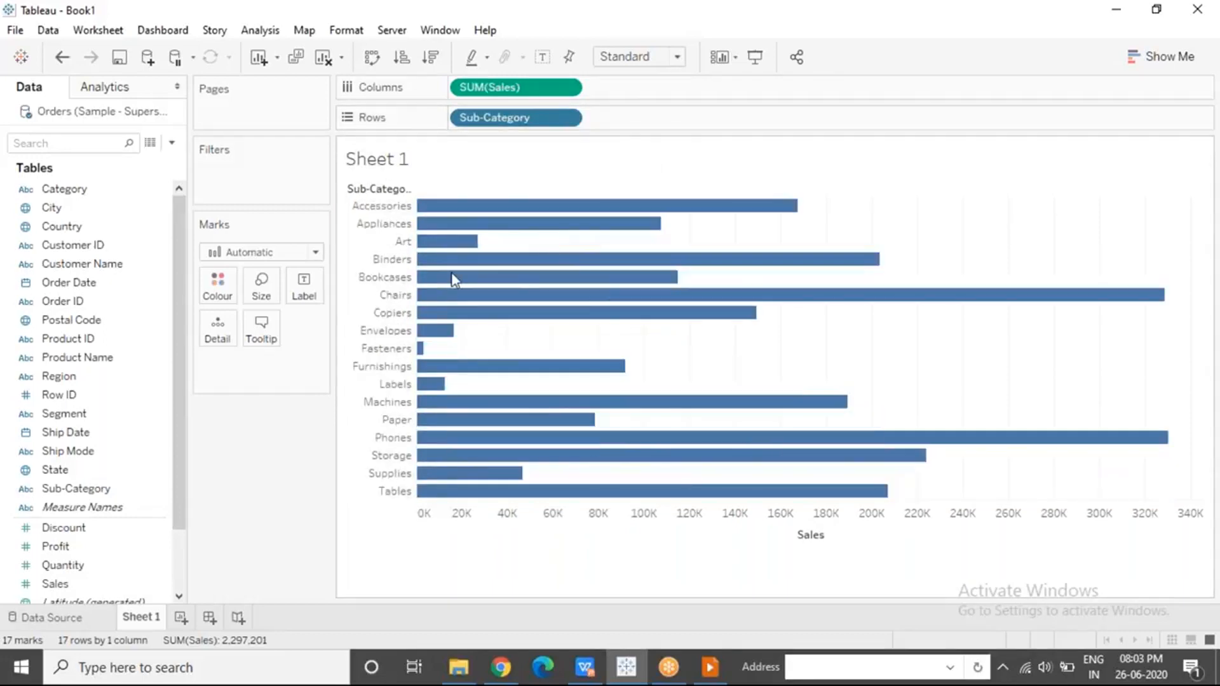
Colour the bars by Profit and sort the sub-categories in descending order of Profit.
{"action": "left_click_drag", "start_coordinate": [103, 546], "coordinate": [219, 280]}
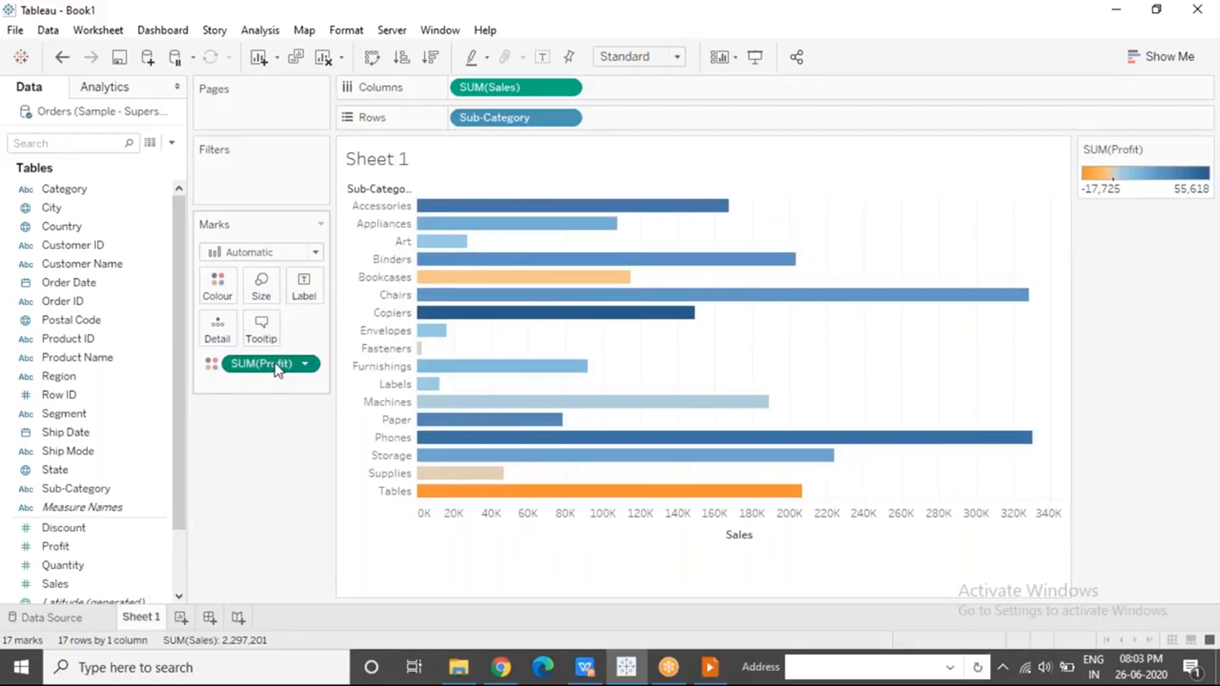
{"action": "left_click", "coordinate": [430, 59]}
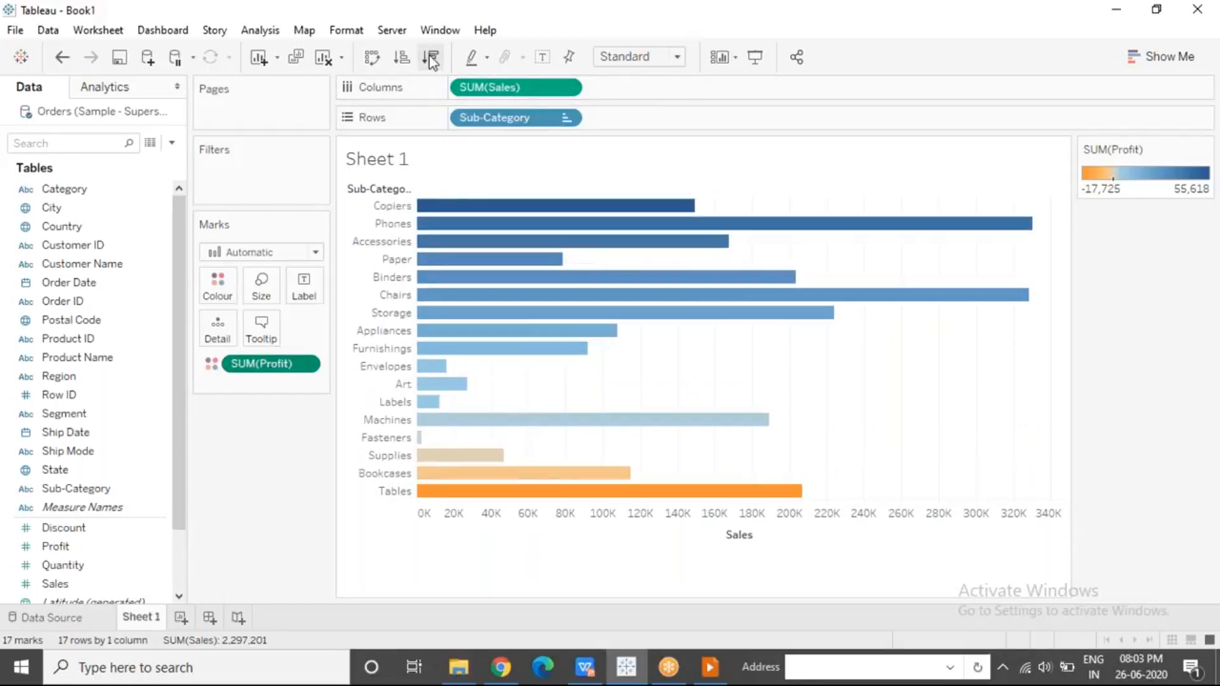
Take Profit off the colour encoding and clear the sort on Sub-Category.
{"action": "left_click_drag", "start_coordinate": [273, 372], "coordinate": [267, 455]}
{"action": "left_click", "coordinate": [568, 120]}
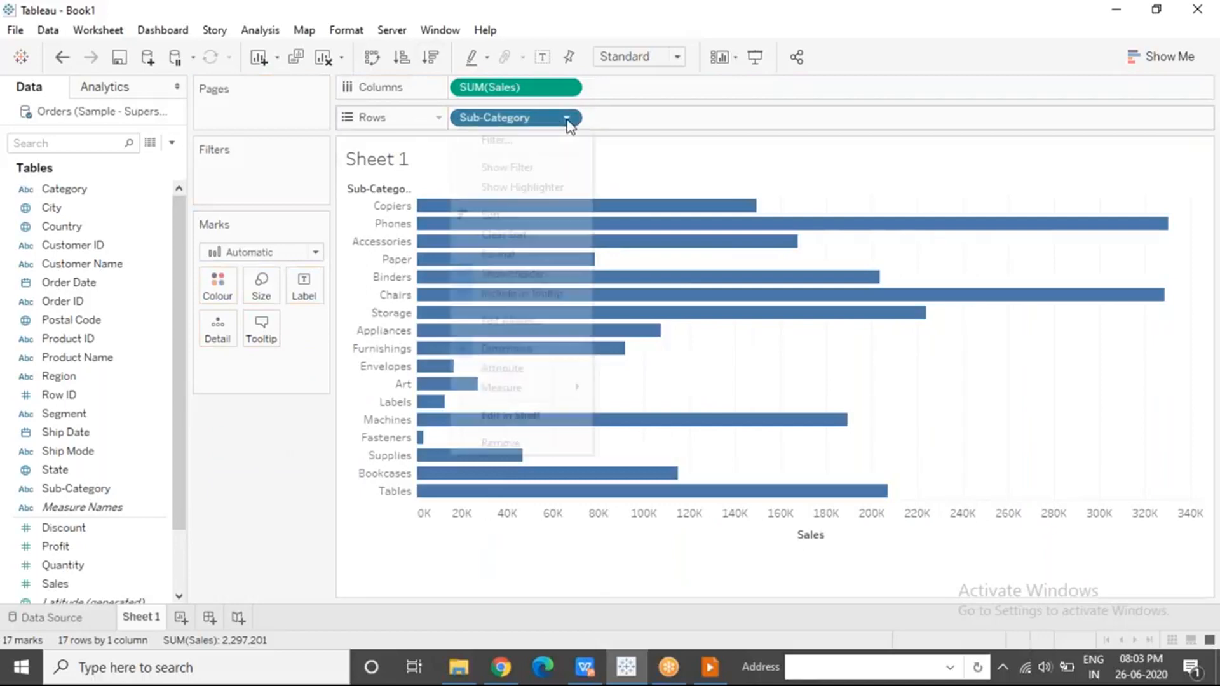
{"action": "left_click", "coordinate": [515, 236]}
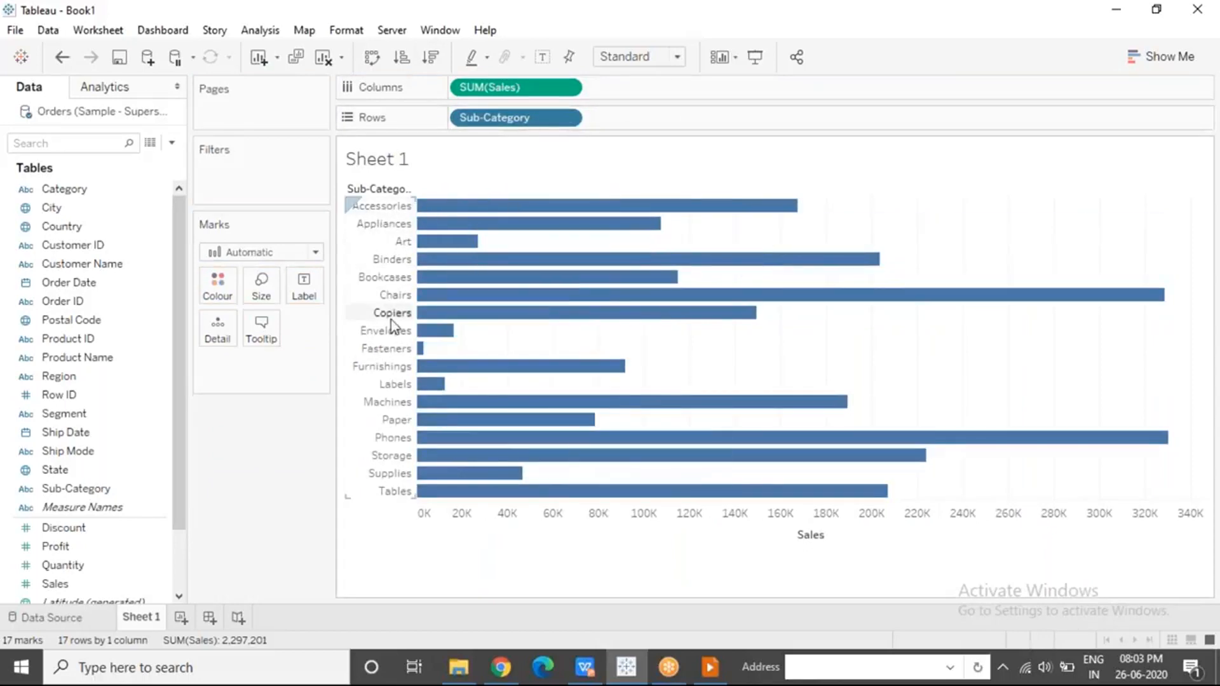
Sort Sub-Category by the field Profit in descending order, with Sum as the aggregation.
{"action": "left_click", "coordinate": [566, 118]}
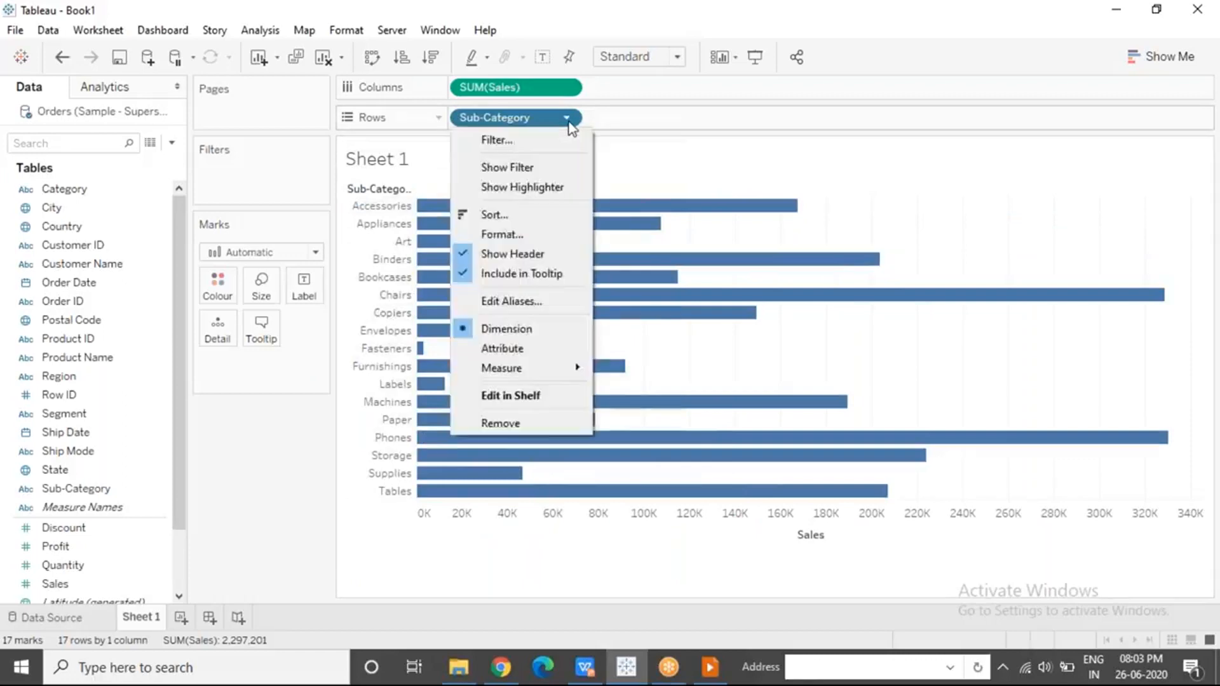
{"action": "left_click", "coordinate": [556, 219]}
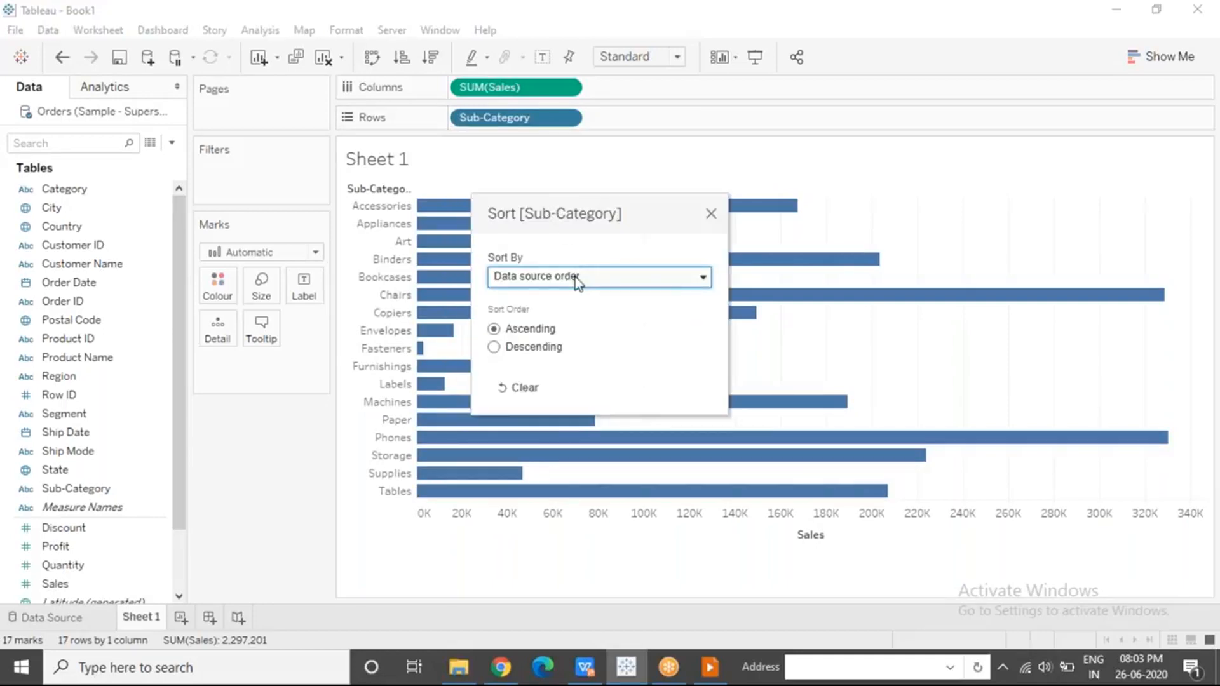
{"action": "left_click", "coordinate": [575, 277]}
{"action": "left_click", "coordinate": [518, 325]}
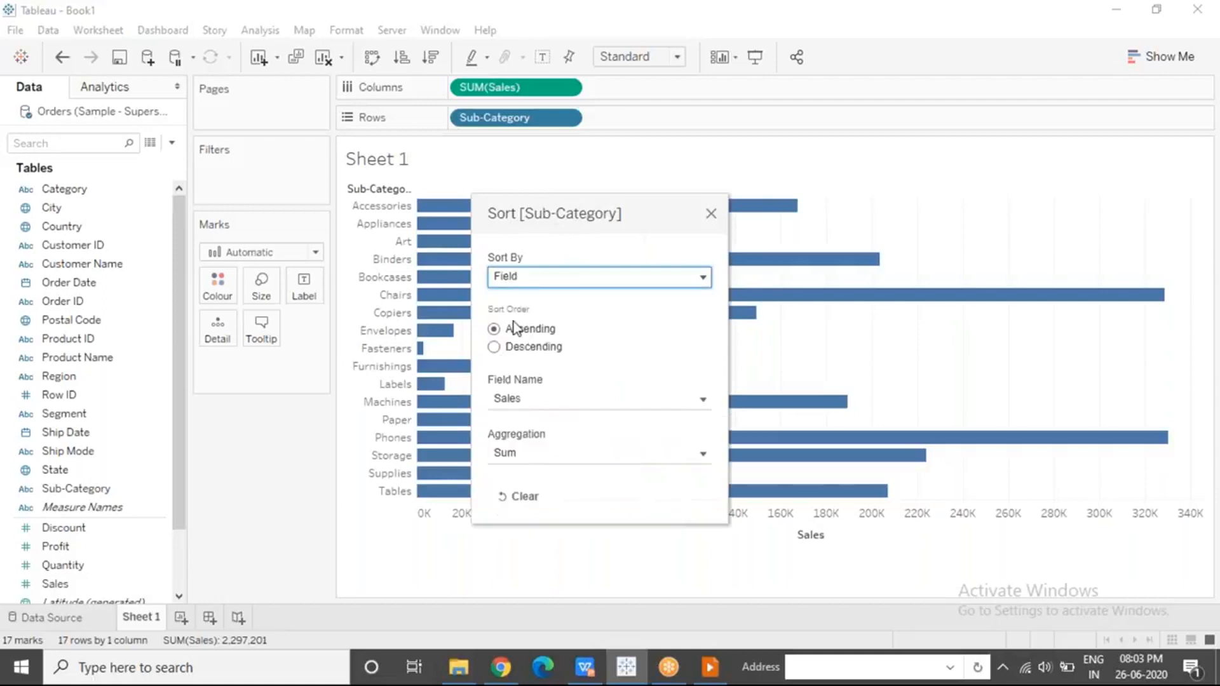
{"action": "left_click", "coordinate": [525, 407]}
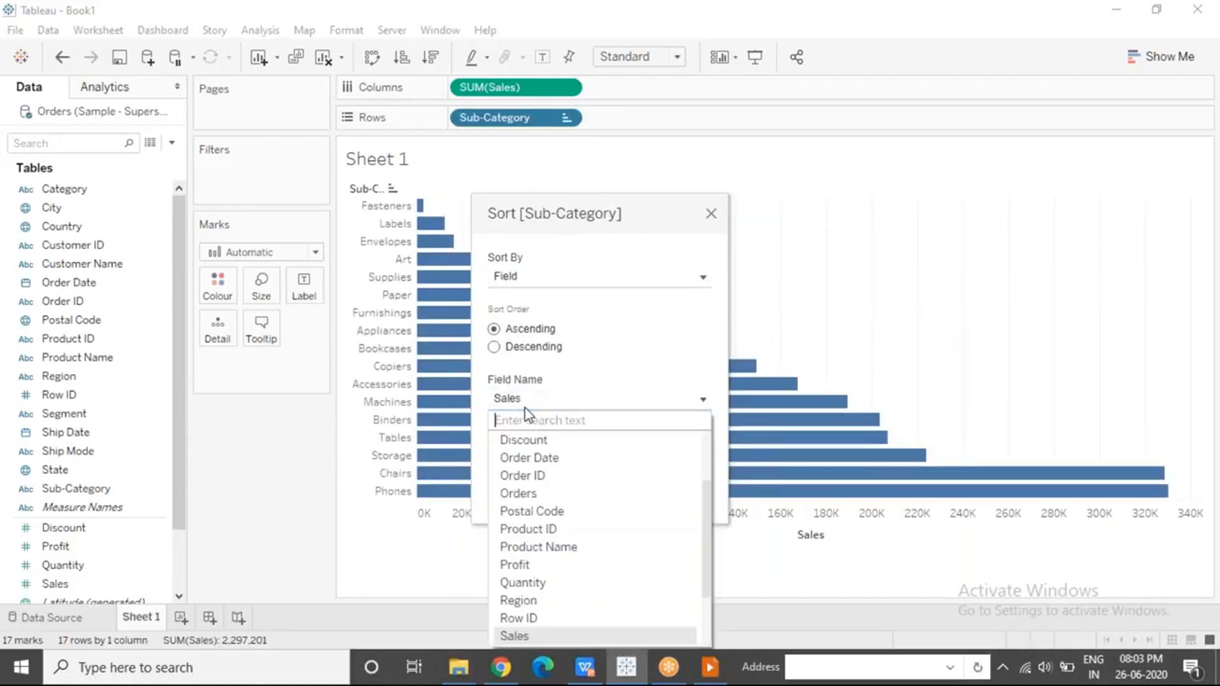
{"action": "left_click", "coordinate": [559, 565]}
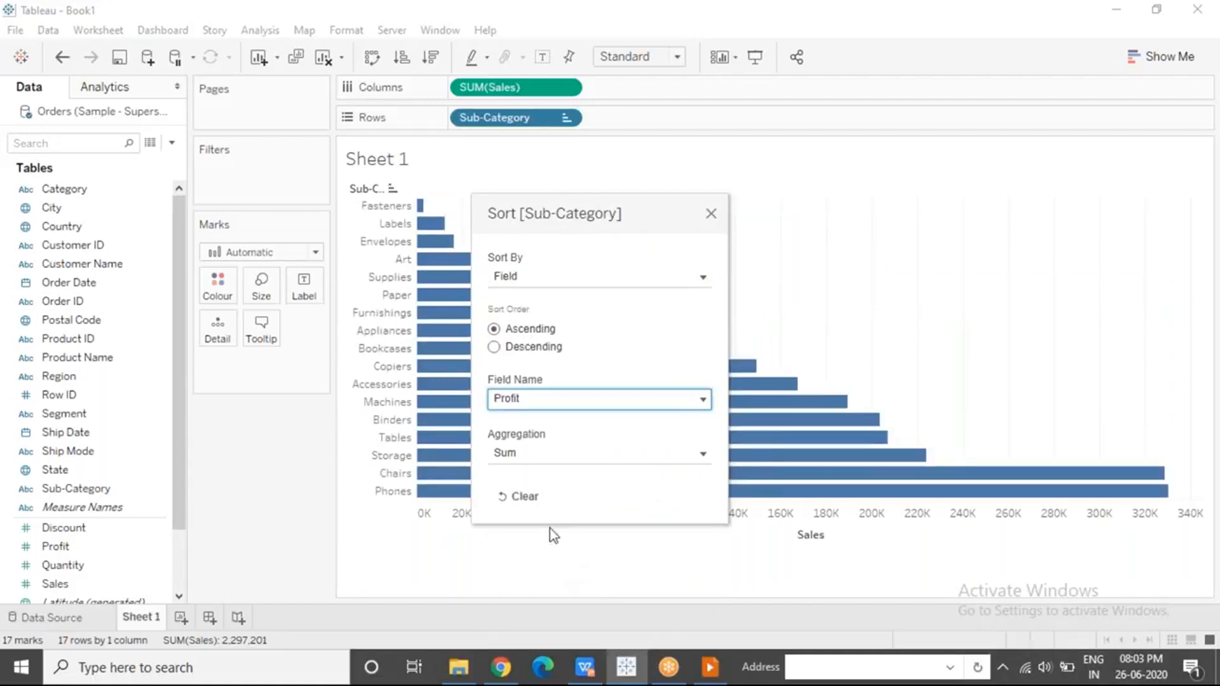
{"action": "left_click_drag", "start_coordinate": [627, 207], "coordinate": [963, 137]}
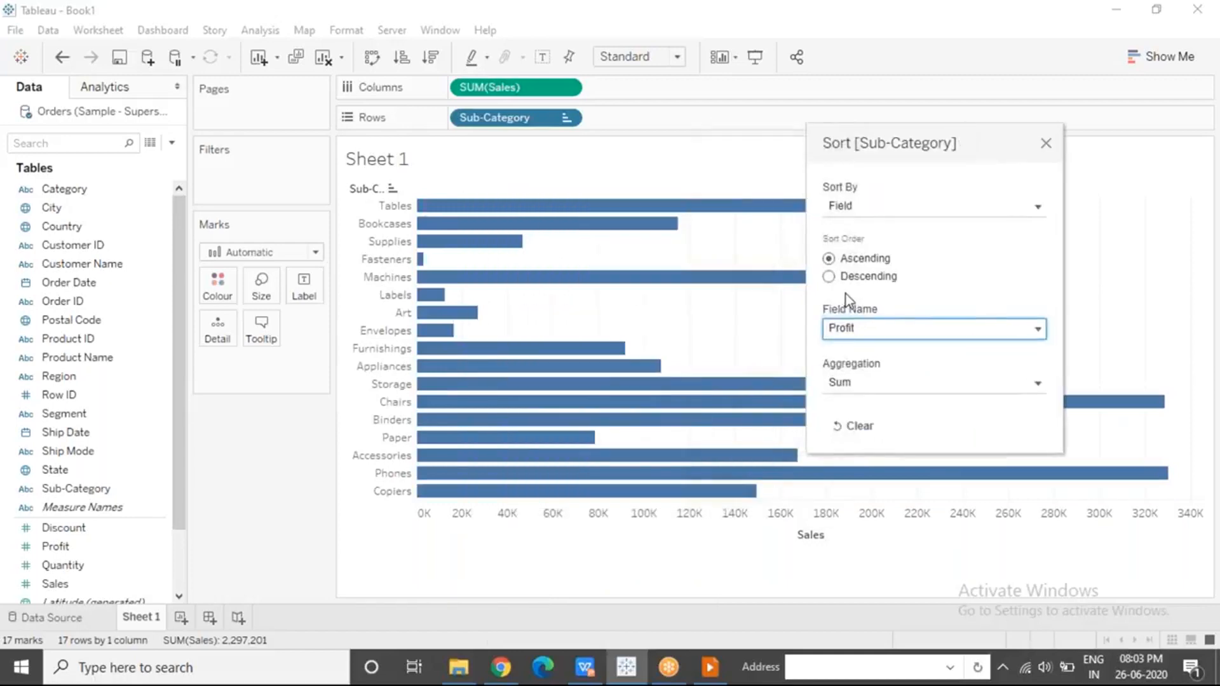
{"action": "left_click", "coordinate": [829, 277]}
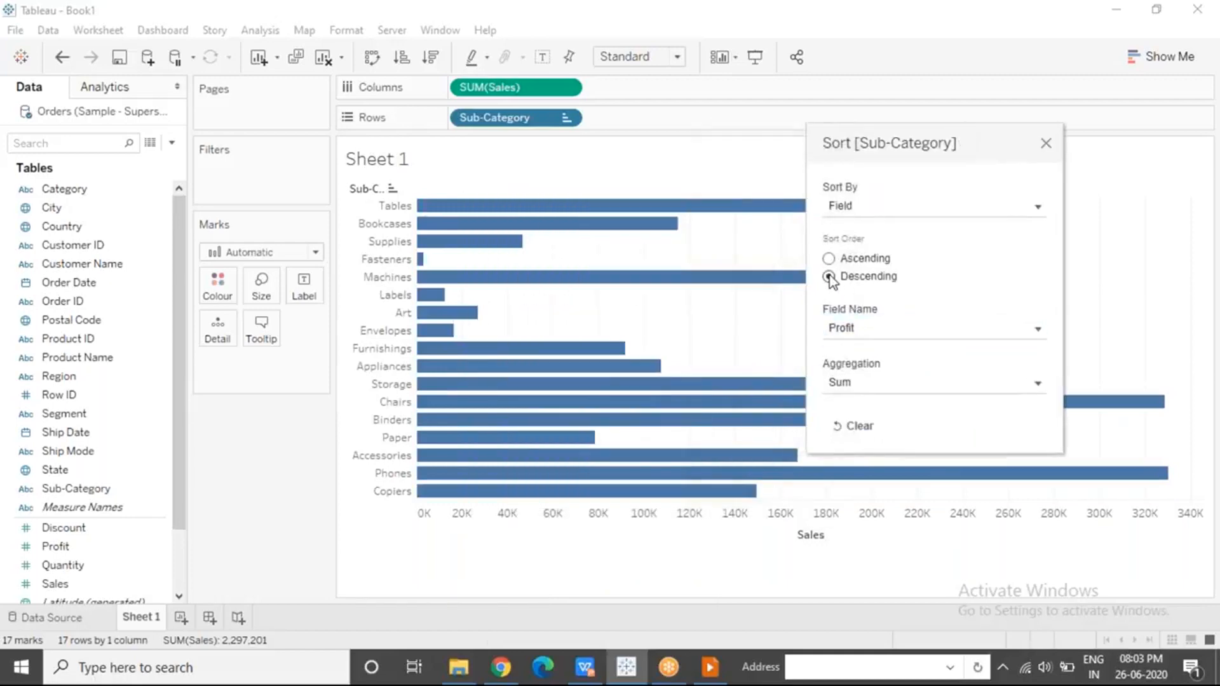
{"action": "left_click", "coordinate": [1045, 146]}
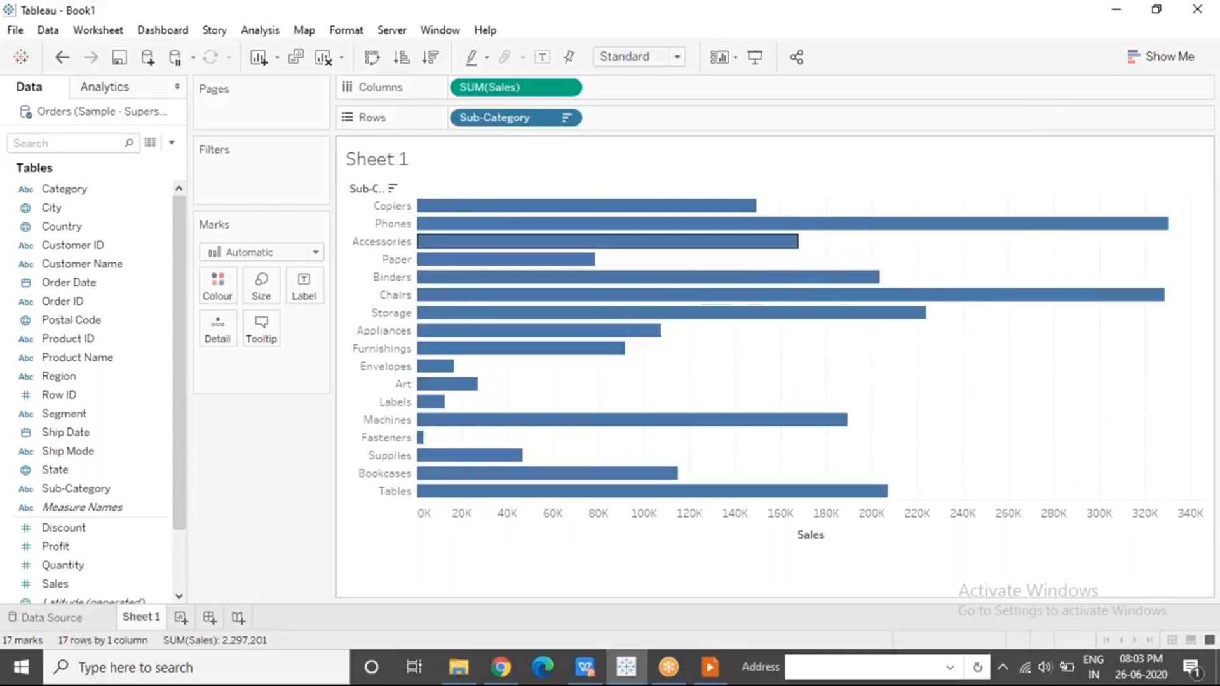
Colour the bars by Profit, and move that measure to the columns beside Sales.
{"action": "left_click", "coordinate": [113, 548]}
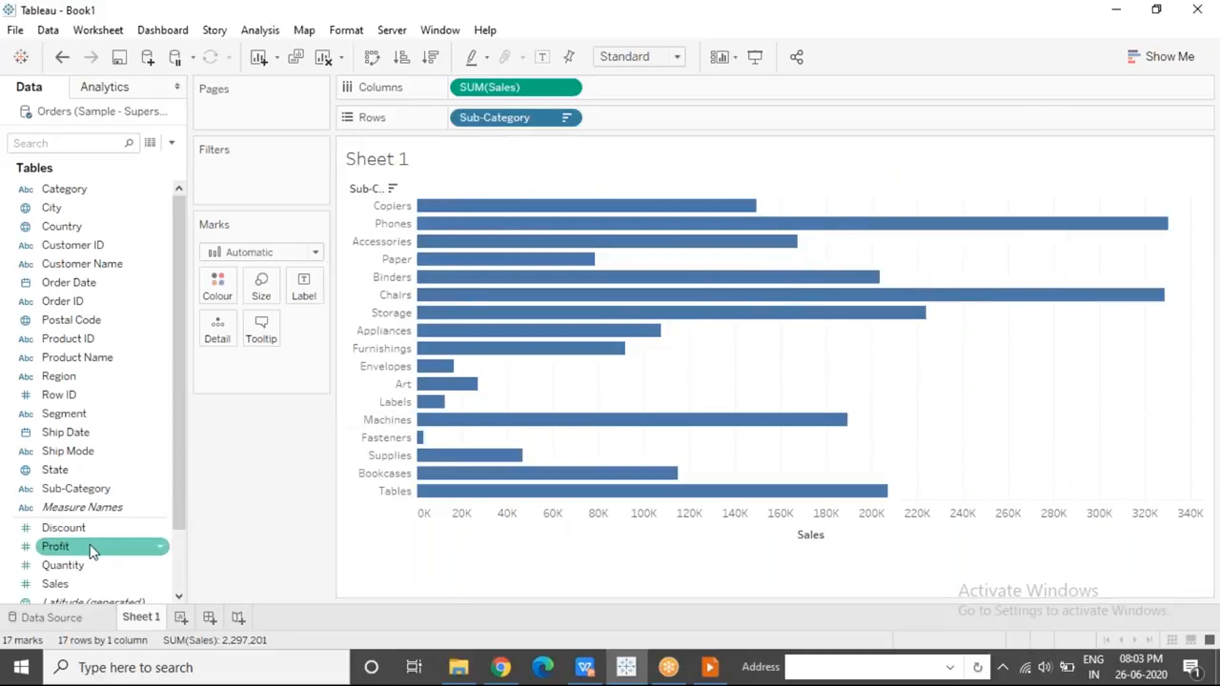
{"action": "left_click_drag", "start_coordinate": [91, 546], "coordinate": [218, 289]}
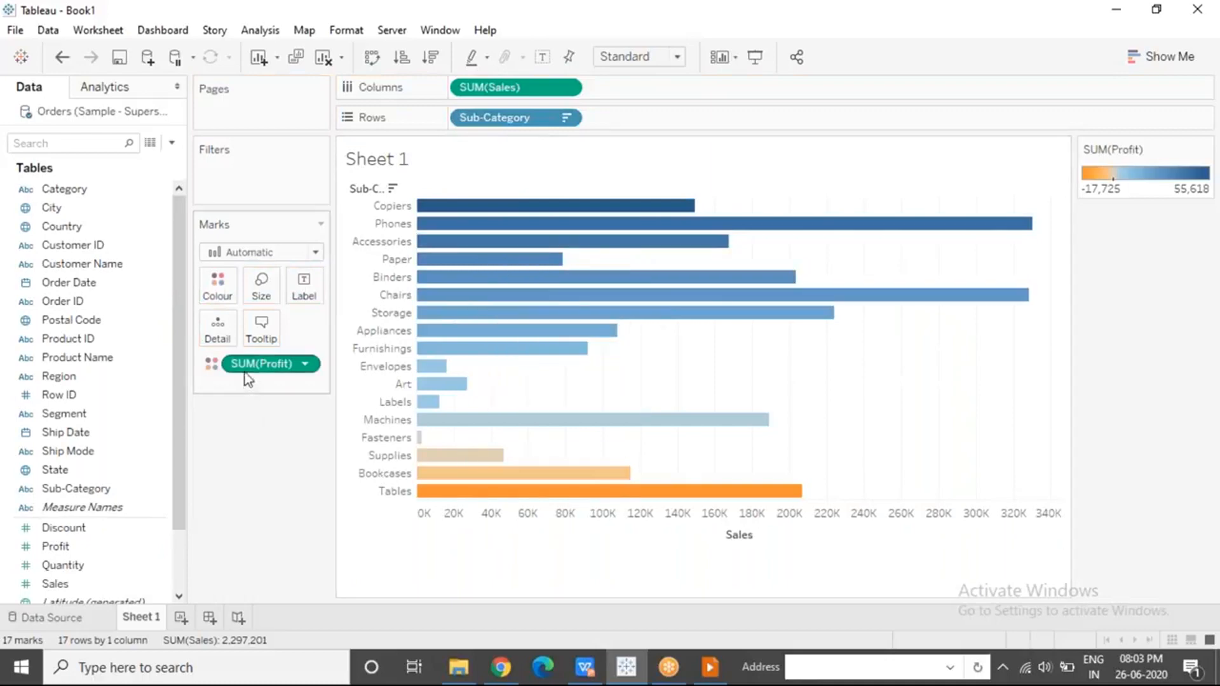
{"action": "left_click_drag", "start_coordinate": [245, 373], "coordinate": [591, 87]}
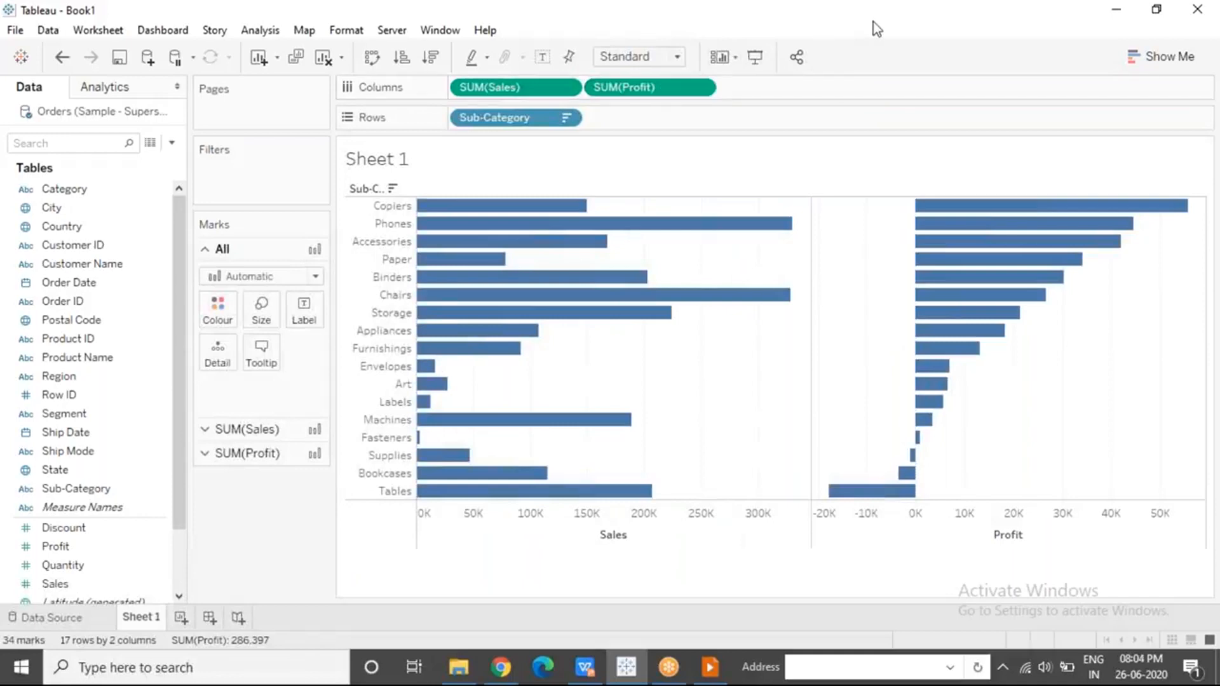
{"action": "left_click", "coordinate": [852, 28]}
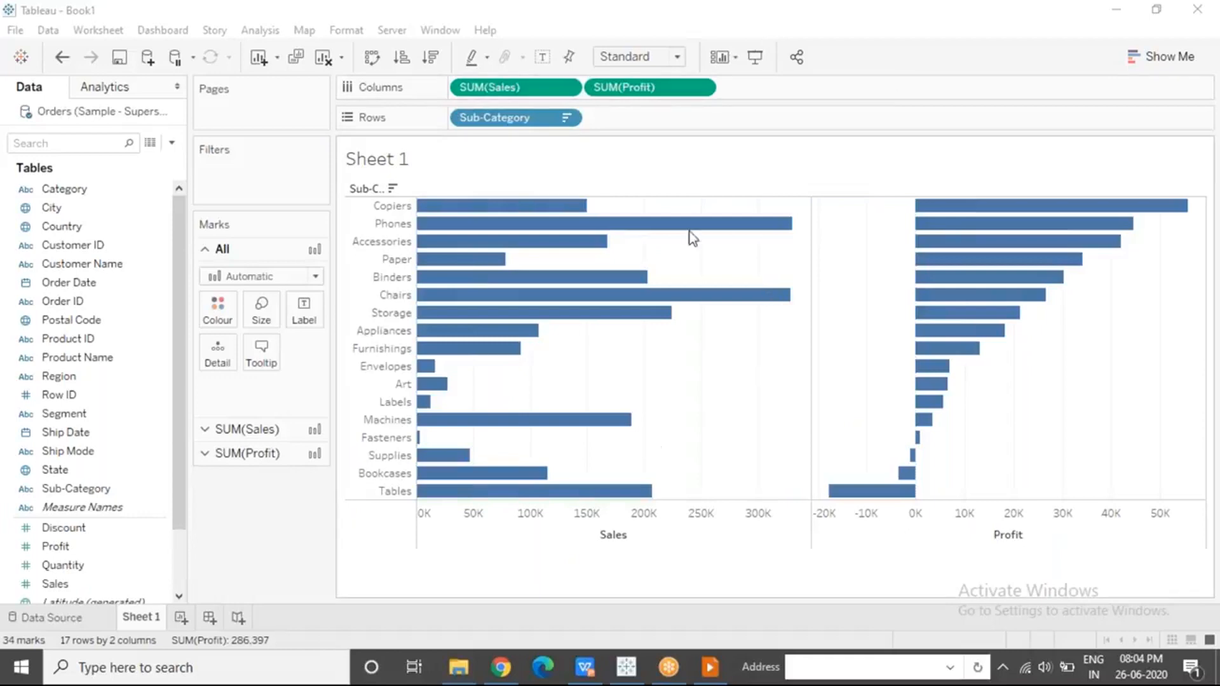
Remove Profit from the view entirely and clear the Sub-Category sort.
{"action": "left_click_drag", "start_coordinate": [601, 87], "coordinate": [217, 310]}
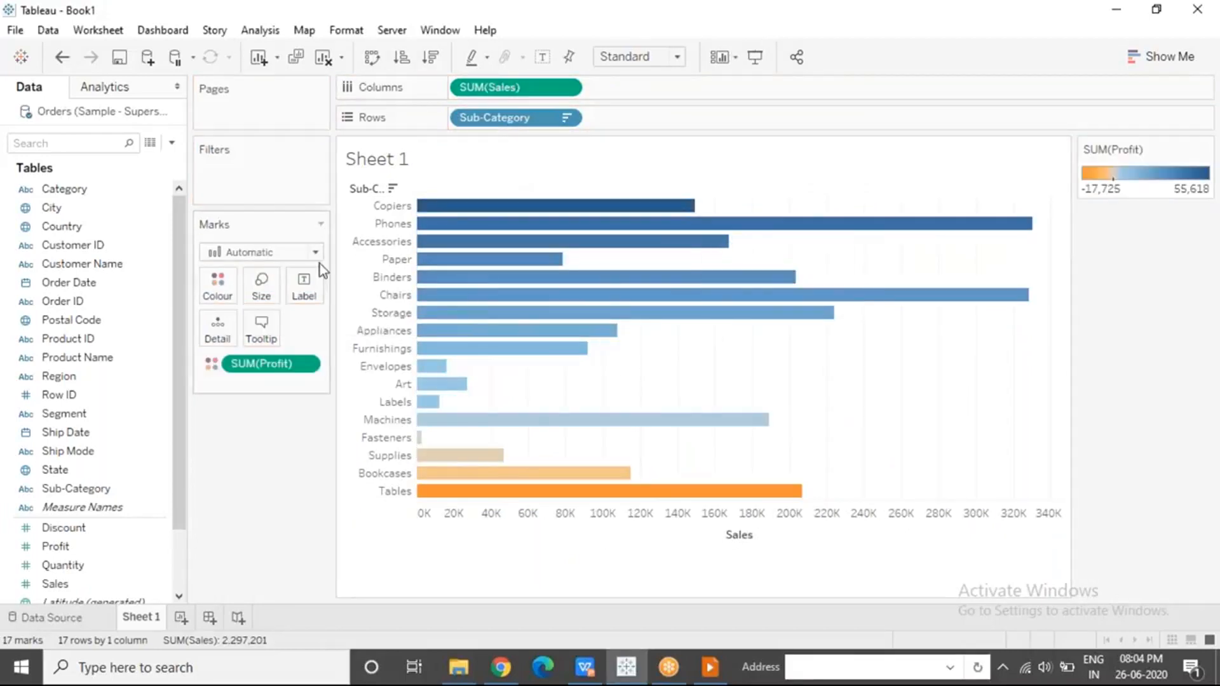
{"action": "left_click_drag", "start_coordinate": [271, 364], "coordinate": [391, 227]}
{"action": "left_click", "coordinate": [566, 117]}
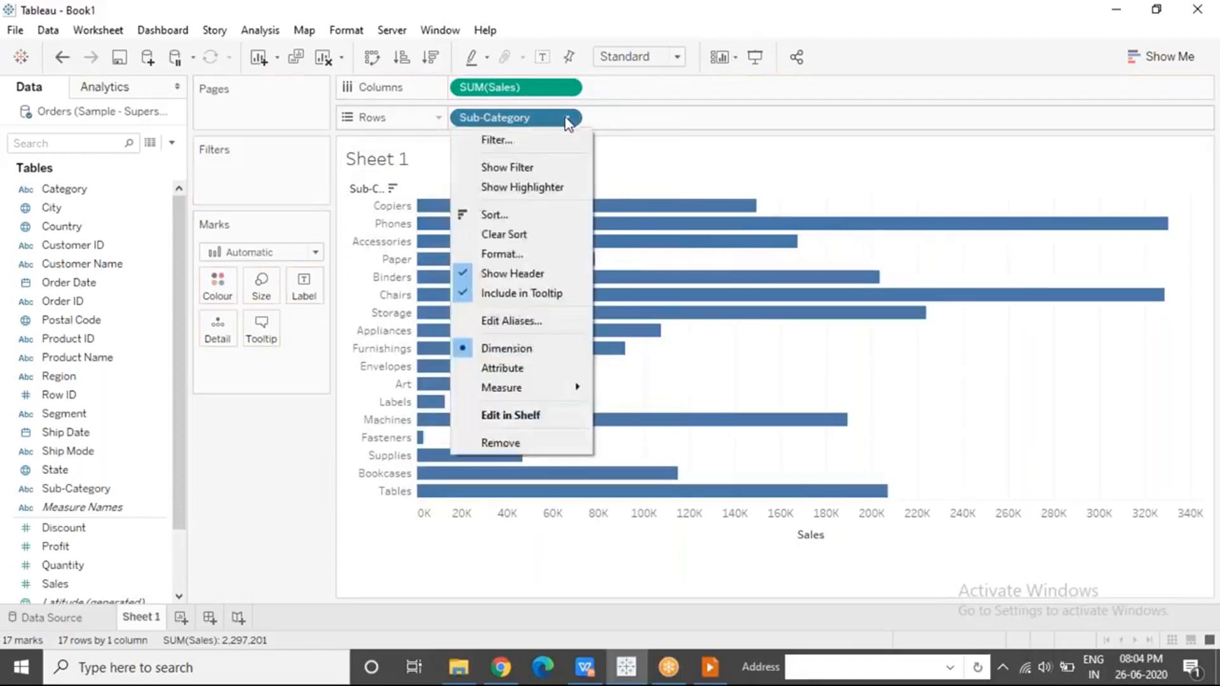
{"action": "left_click", "coordinate": [504, 234]}
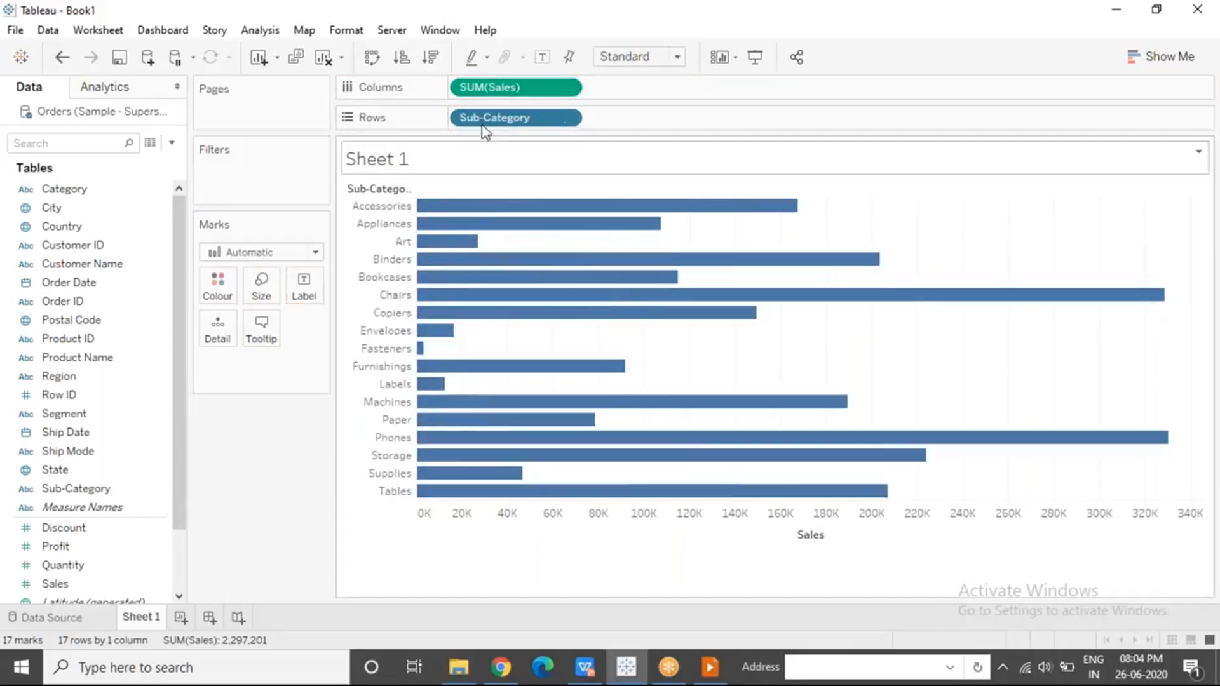
Sort the sub-categories by Sales in descending order and place the year of Order Date ahead of Sub-Category in the rows.
{"action": "left_click", "coordinate": [431, 62]}
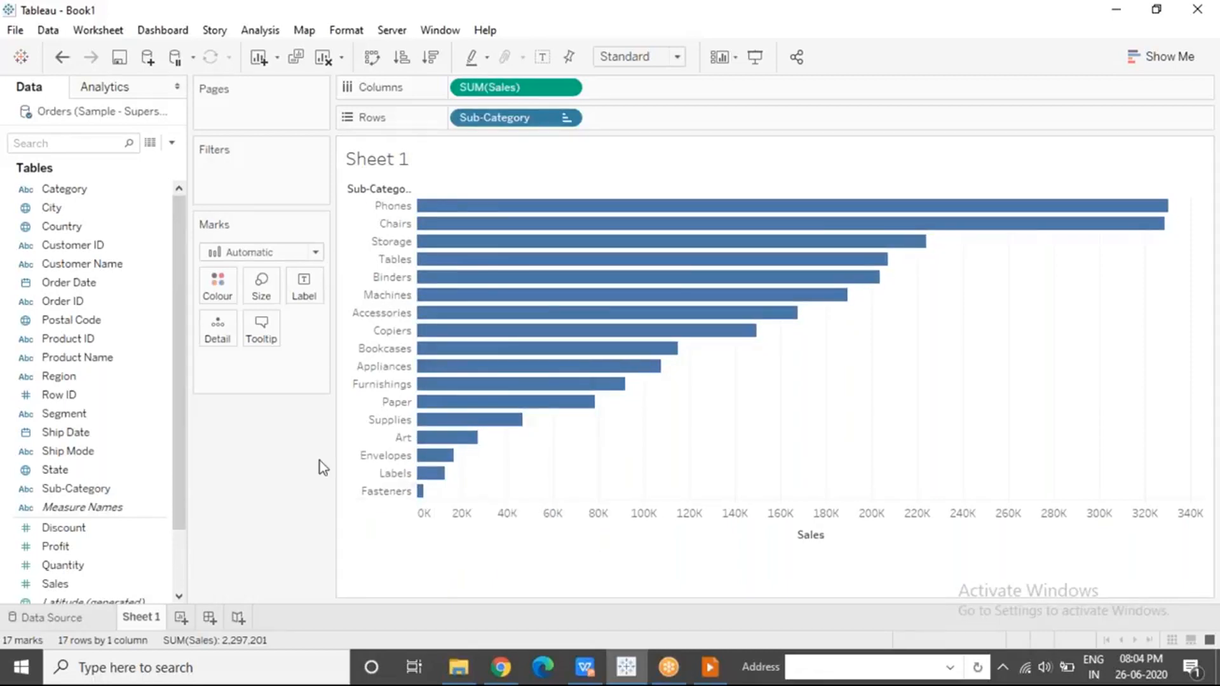
{"action": "left_click_drag", "start_coordinate": [77, 282], "coordinate": [471, 121]}
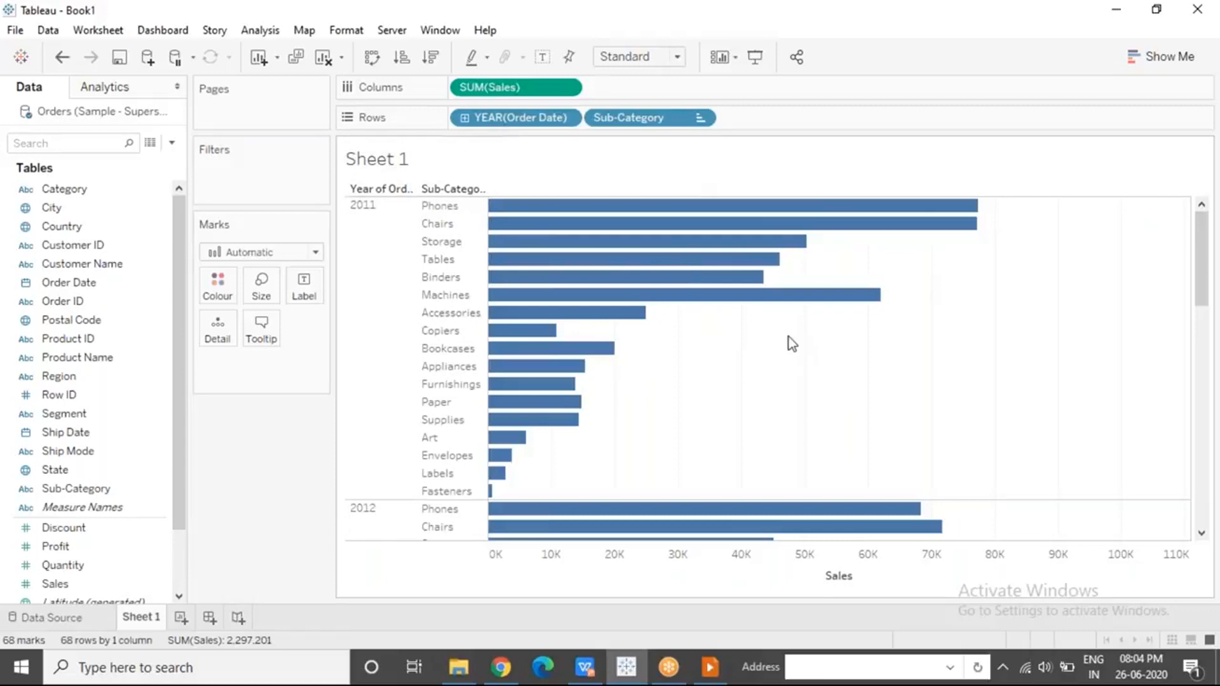
{"action": "mouse_move", "coordinate": [1197, 237]}
{"action": "left_mouse_down"}
{"action": "mouse_move", "coordinate": [1201, 515]}
{"action": "mouse_move", "coordinate": [1201, 254]}
{"action": "left_mouse_up"}
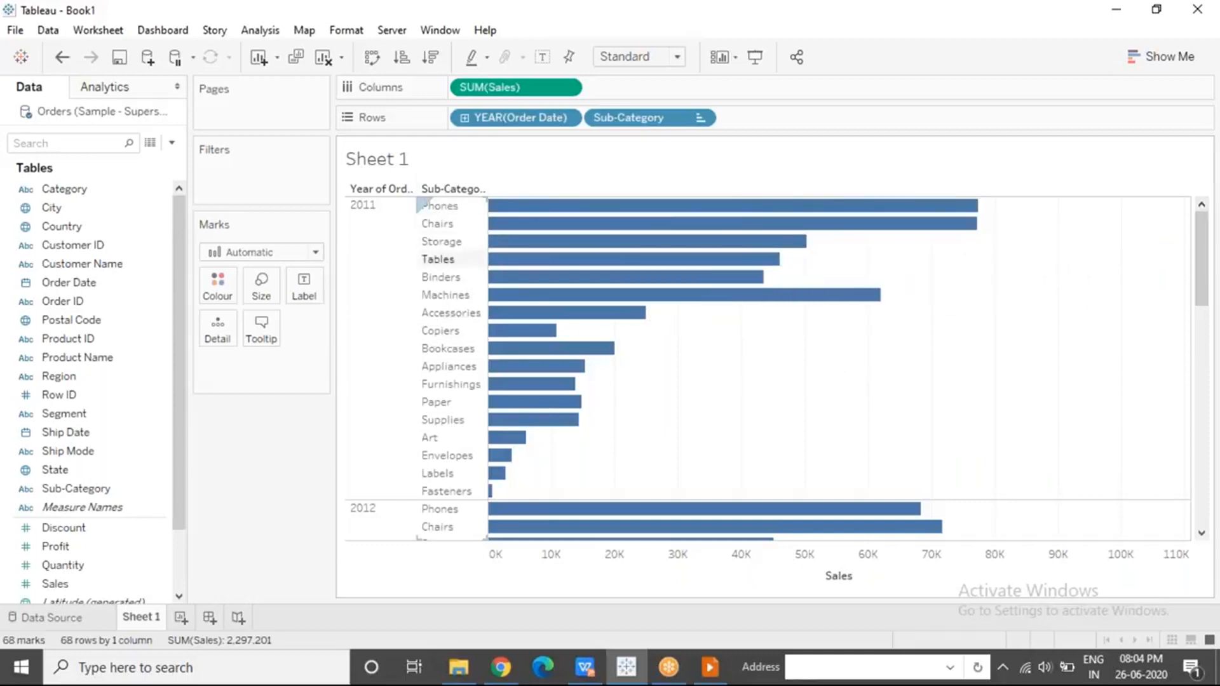
{"action": "left_click_drag", "start_coordinate": [493, 121], "coordinate": [232, 516]}
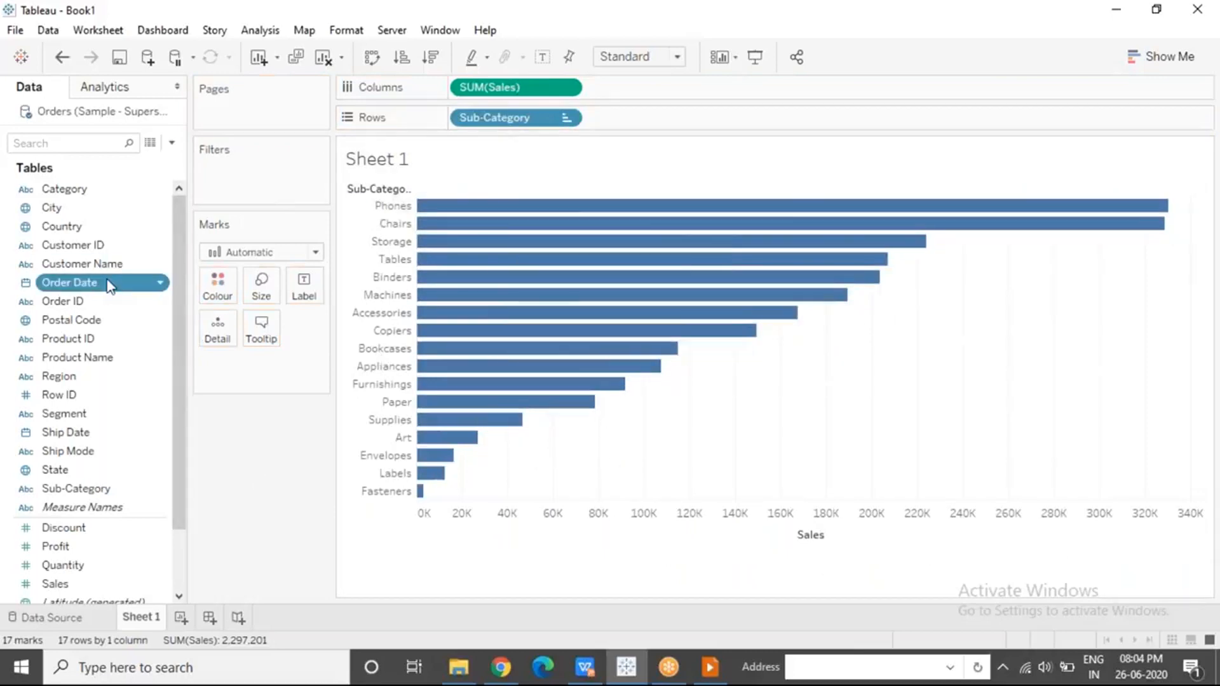
{"action": "left_click_drag", "start_coordinate": [116, 282], "coordinate": [467, 125]}
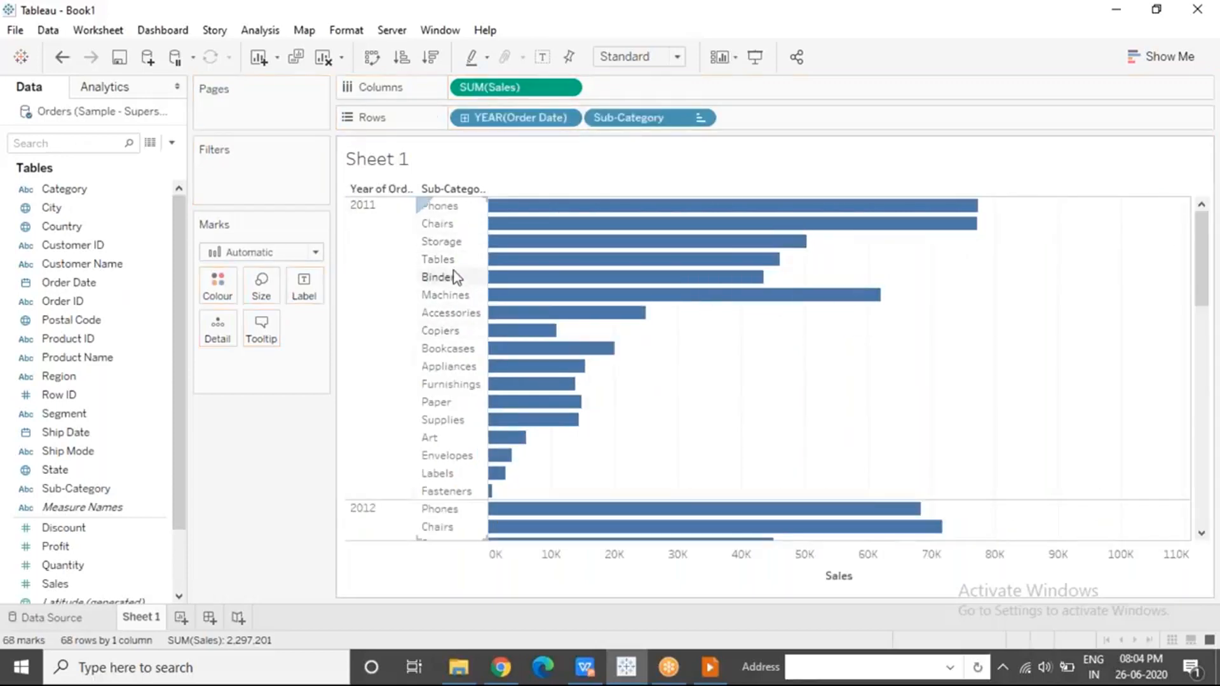
Examine how the sub-categories are ordered by Sales within the years 2011 and 2012.
{"action": "left_click", "coordinate": [358, 261]}
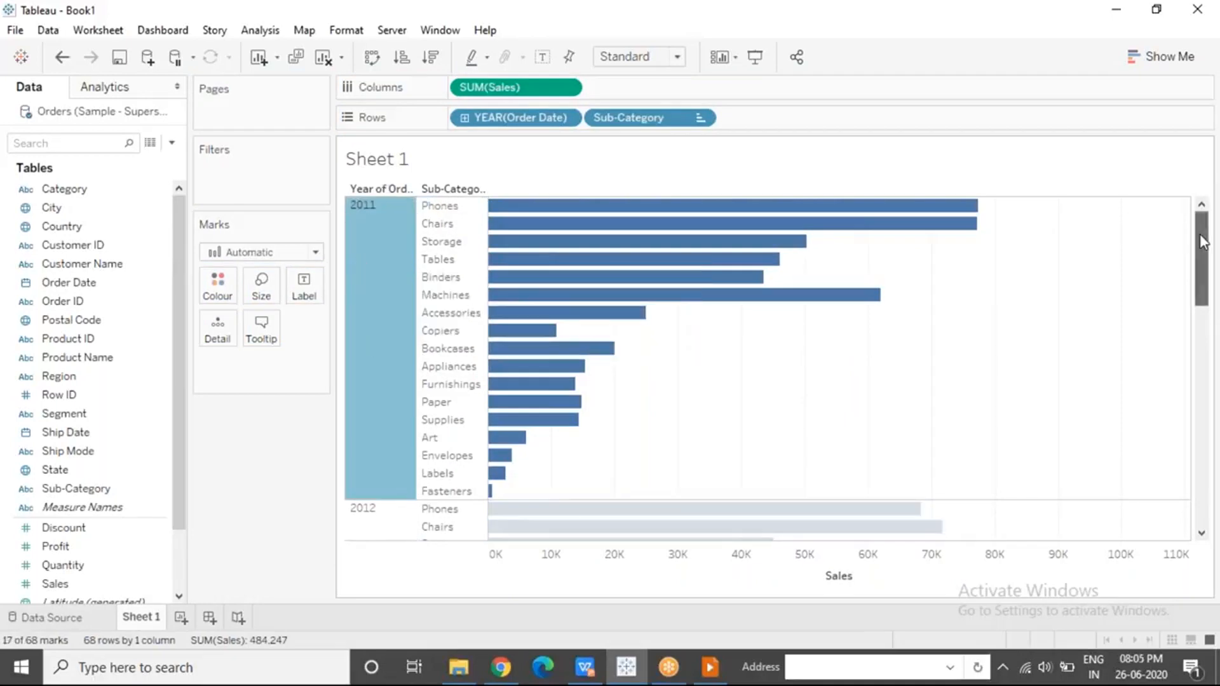
{"action": "left_click_drag", "start_coordinate": [1199, 235], "coordinate": [1204, 301]}
{"action": "left_click_drag", "start_coordinate": [397, 315], "coordinate": [451, 272]}
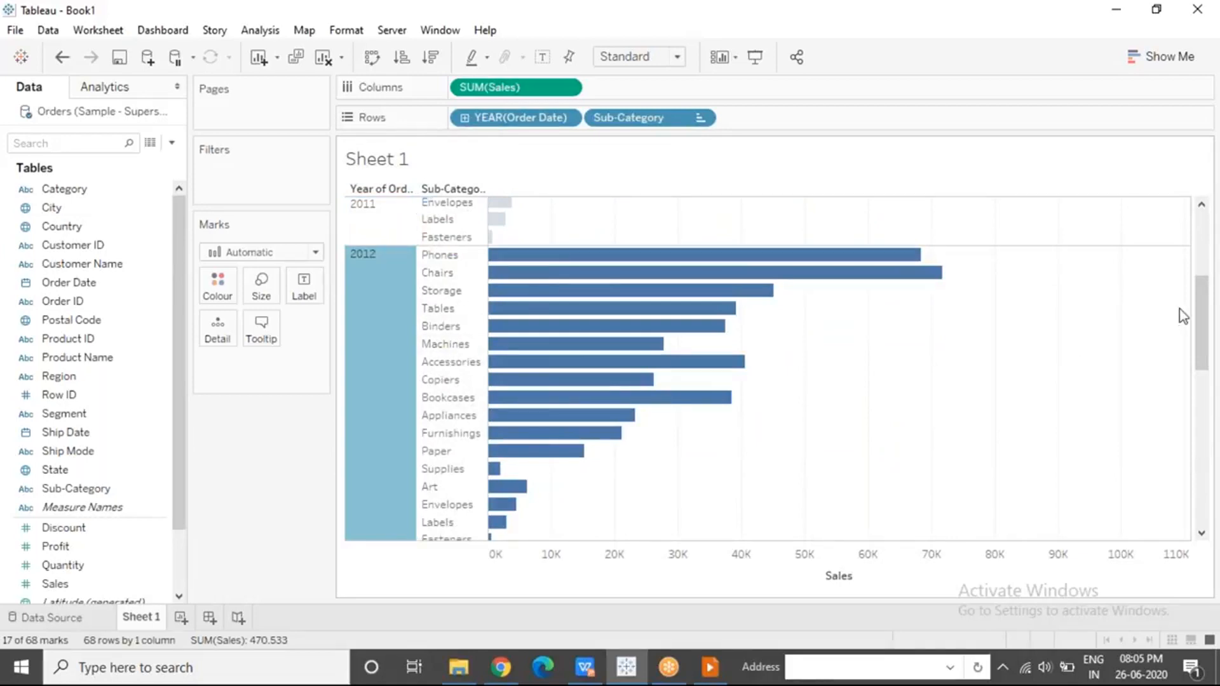
{"action": "left_click_drag", "start_coordinate": [1204, 312], "coordinate": [1206, 287]}
{"action": "left_click", "coordinate": [952, 416]}
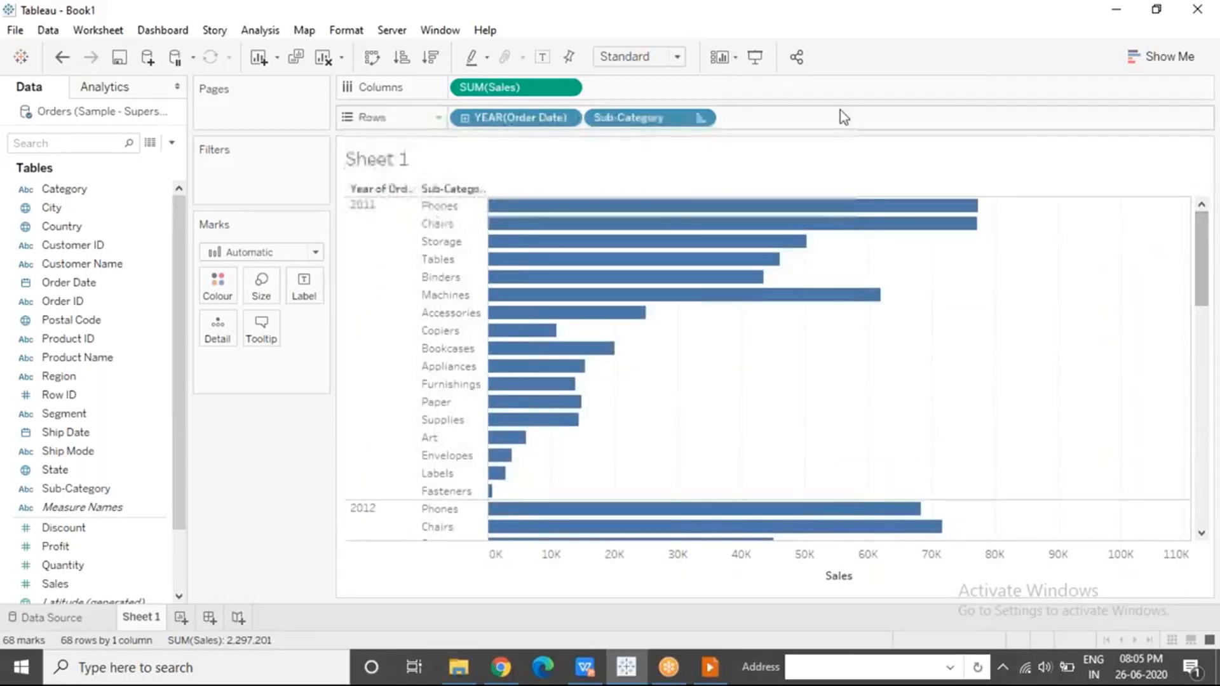
{"action": "left_click", "coordinate": [848, 21]}
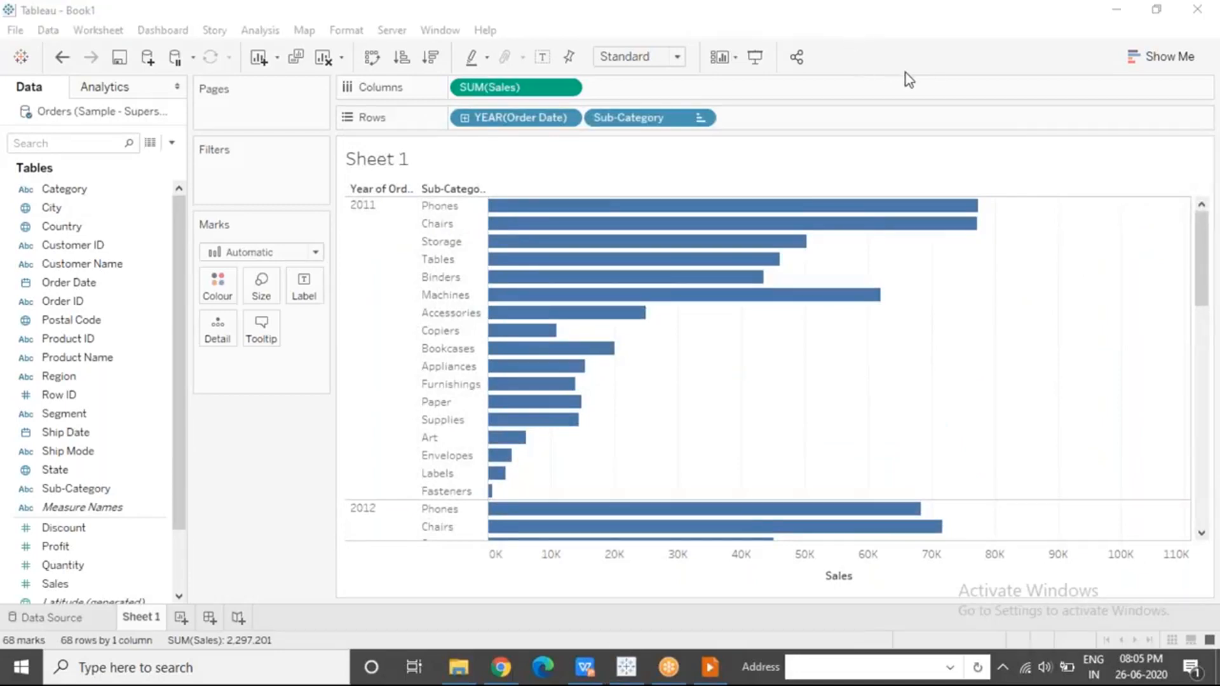
{"action": "left_click", "coordinate": [392, 253]}
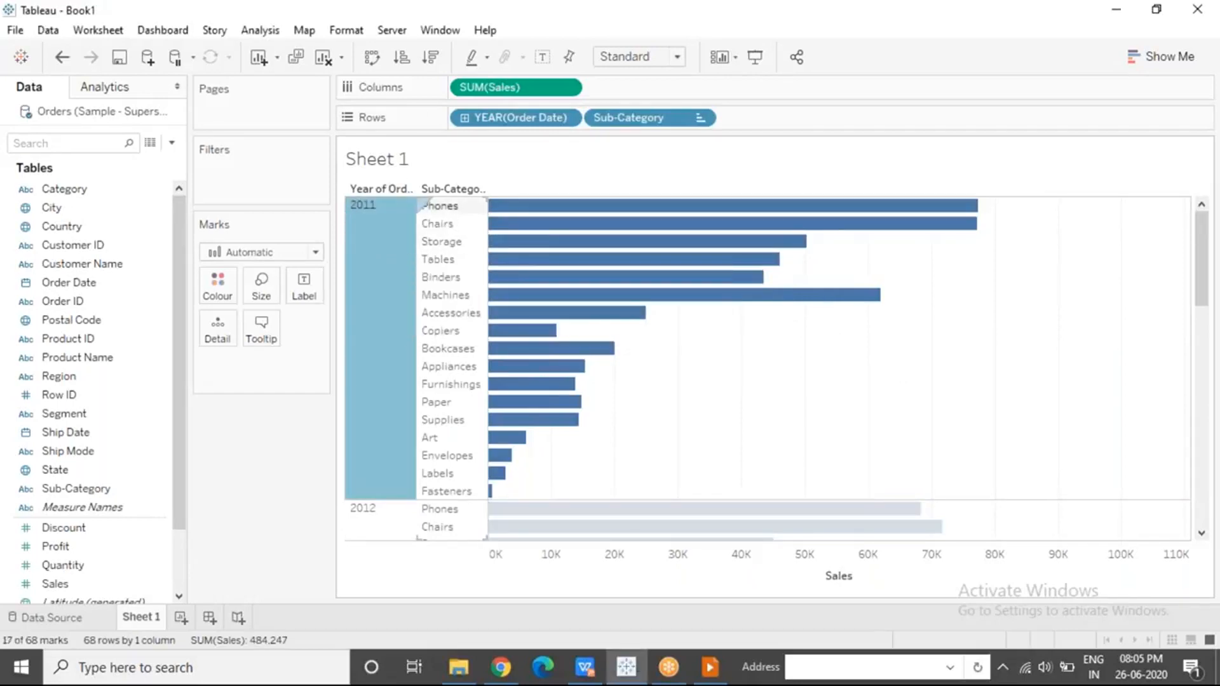
{"action": "left_click", "coordinate": [713, 373]}
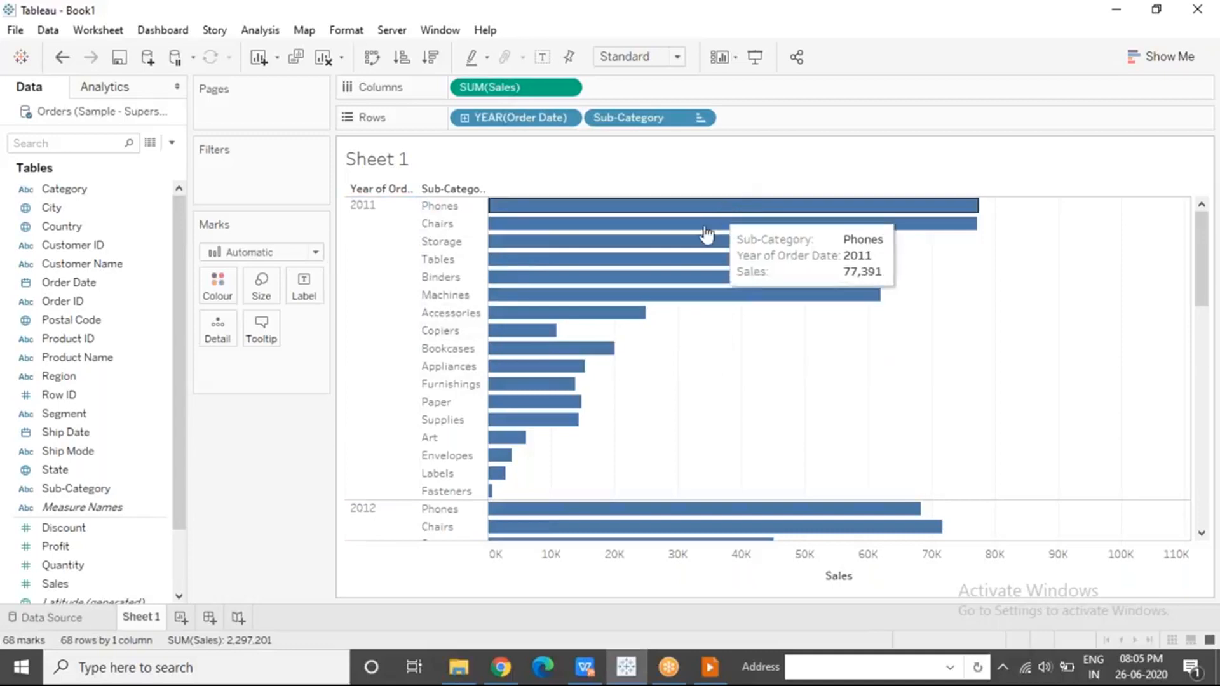
Apply a nested sort to Sub-Category by the sum of Sales in descending order, so each order year is ranked separately.
{"action": "mouse_move", "coordinate": [676, 274]}
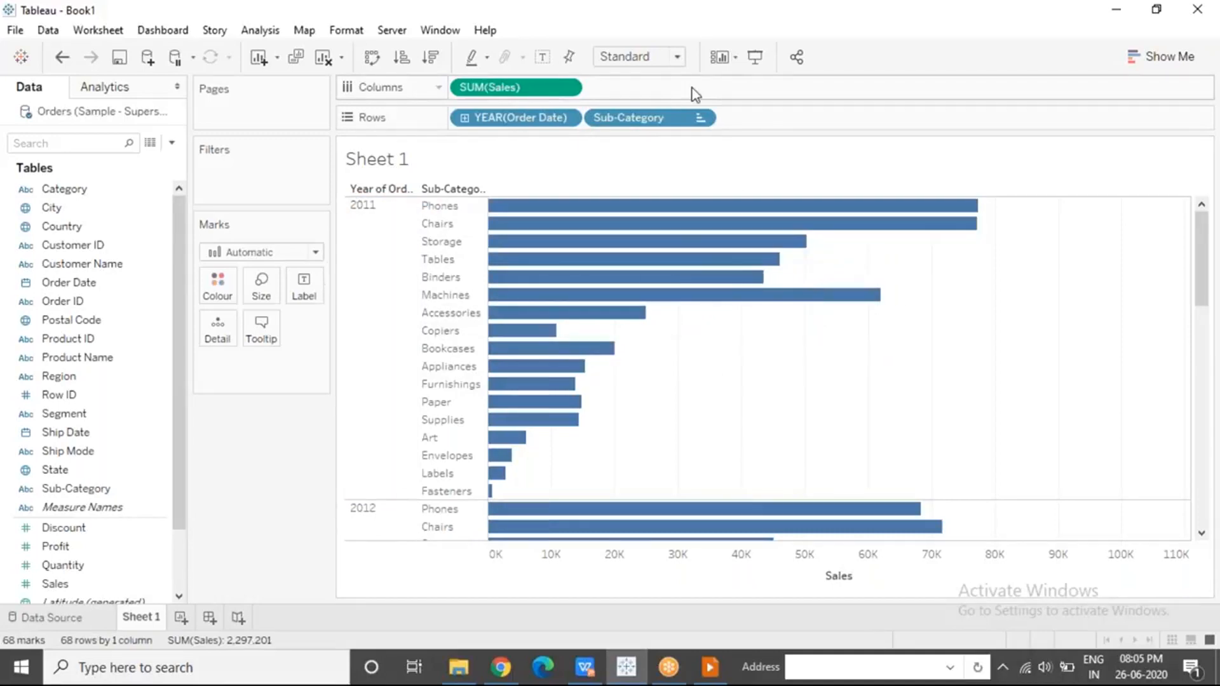
{"action": "left_click", "coordinate": [701, 121]}
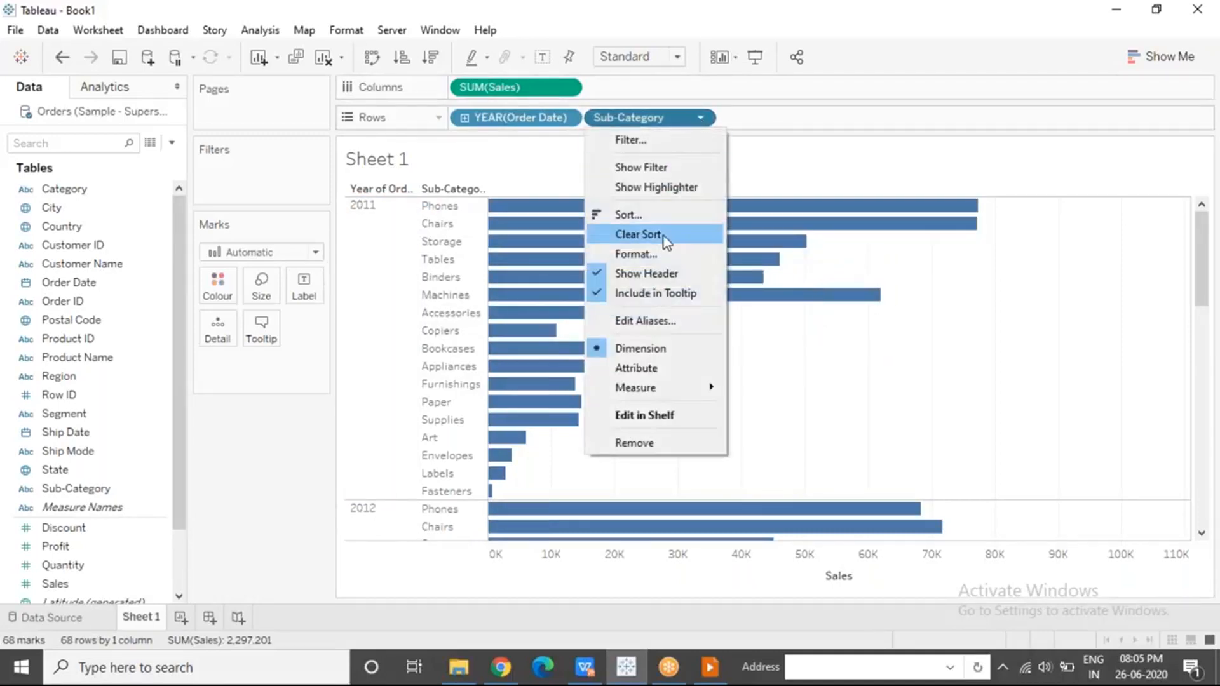
{"action": "left_click", "coordinate": [667, 212]}
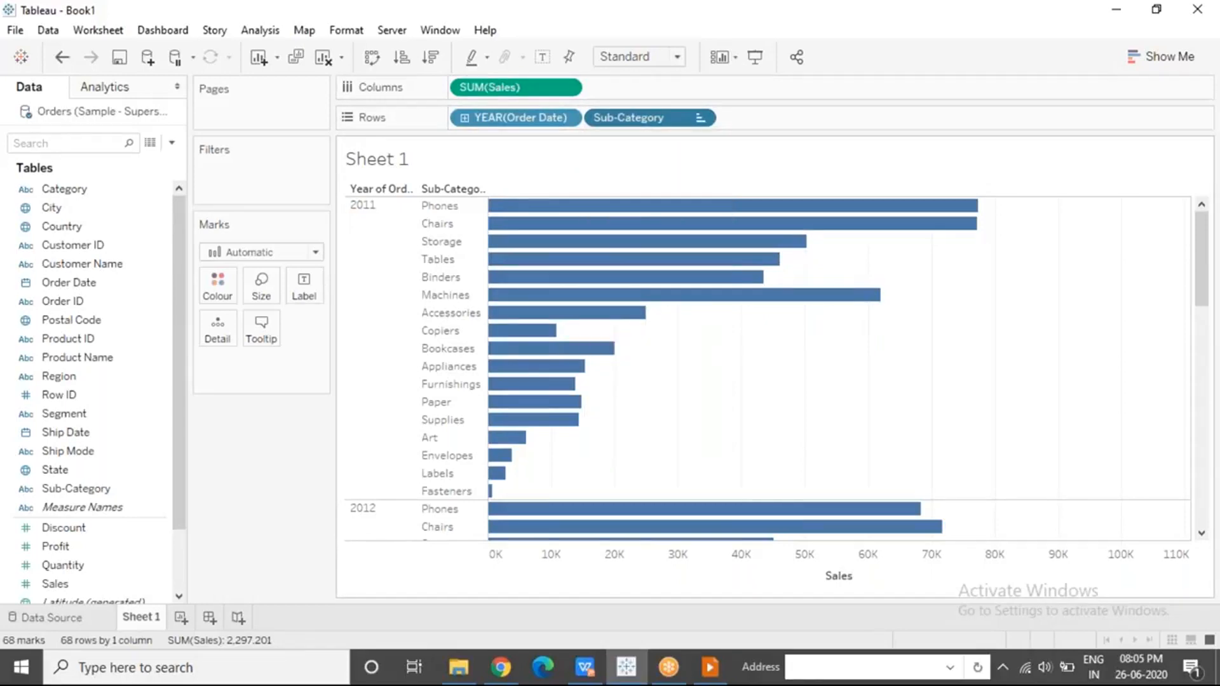
{"action": "left_click", "coordinate": [590, 253]}
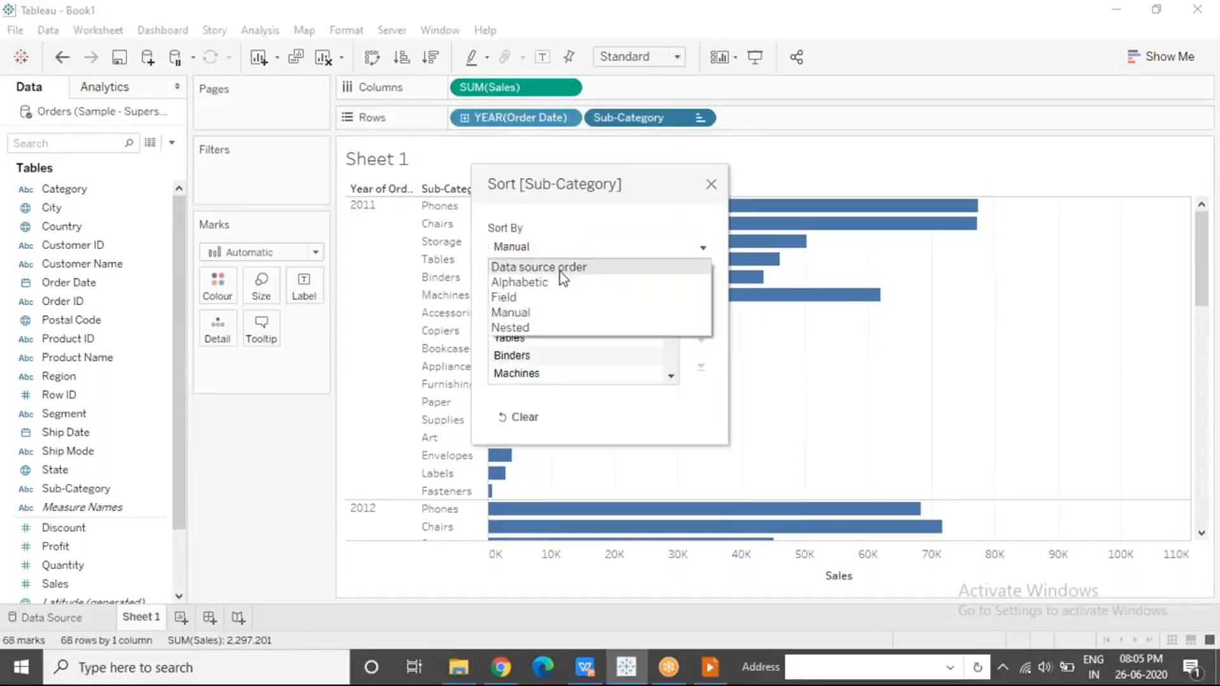
{"action": "left_click", "coordinate": [510, 328]}
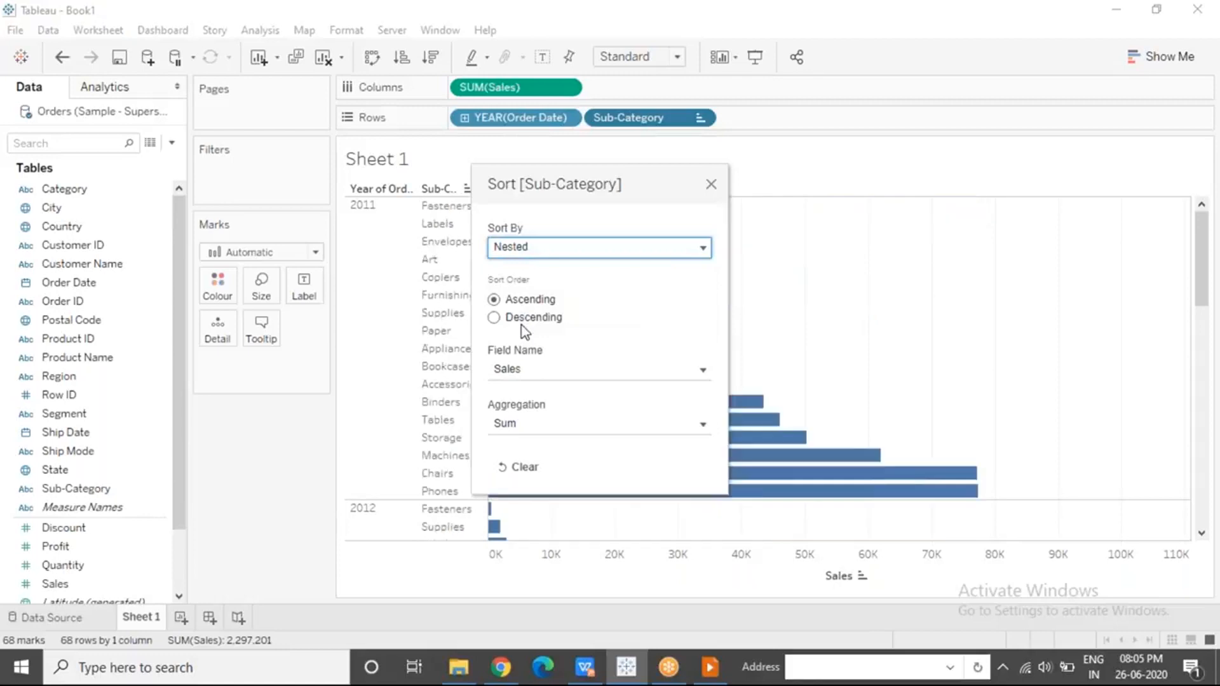
{"action": "left_click", "coordinate": [494, 319]}
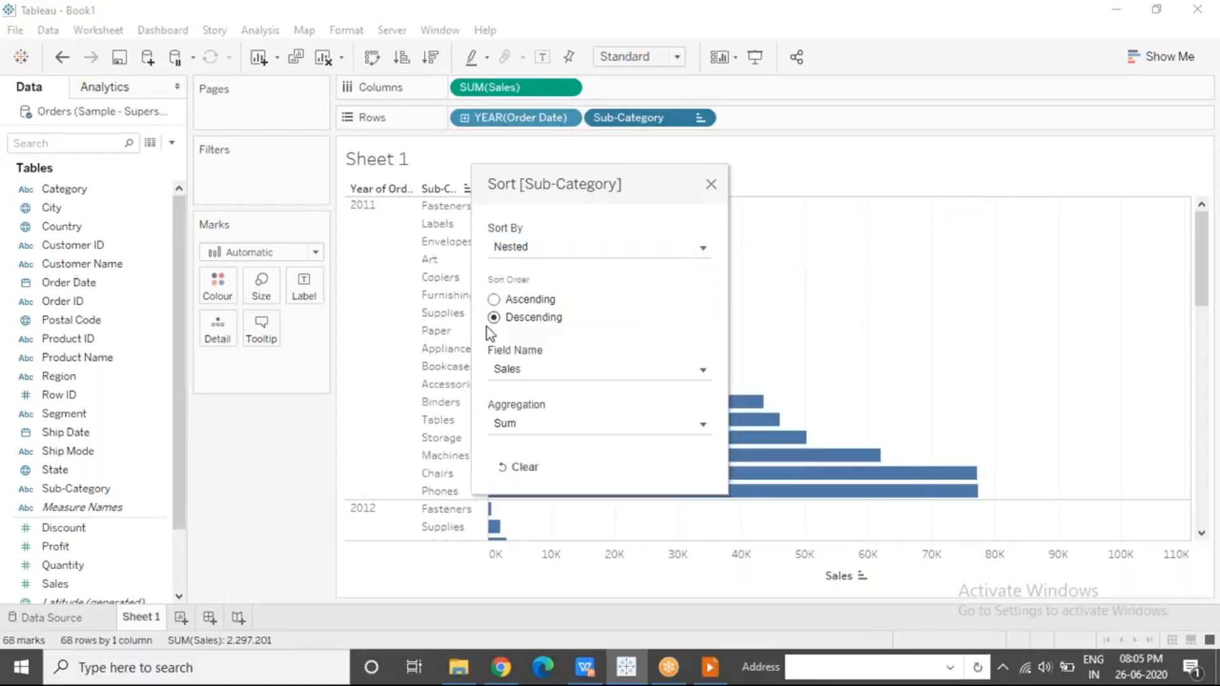
{"action": "left_click", "coordinate": [712, 184]}
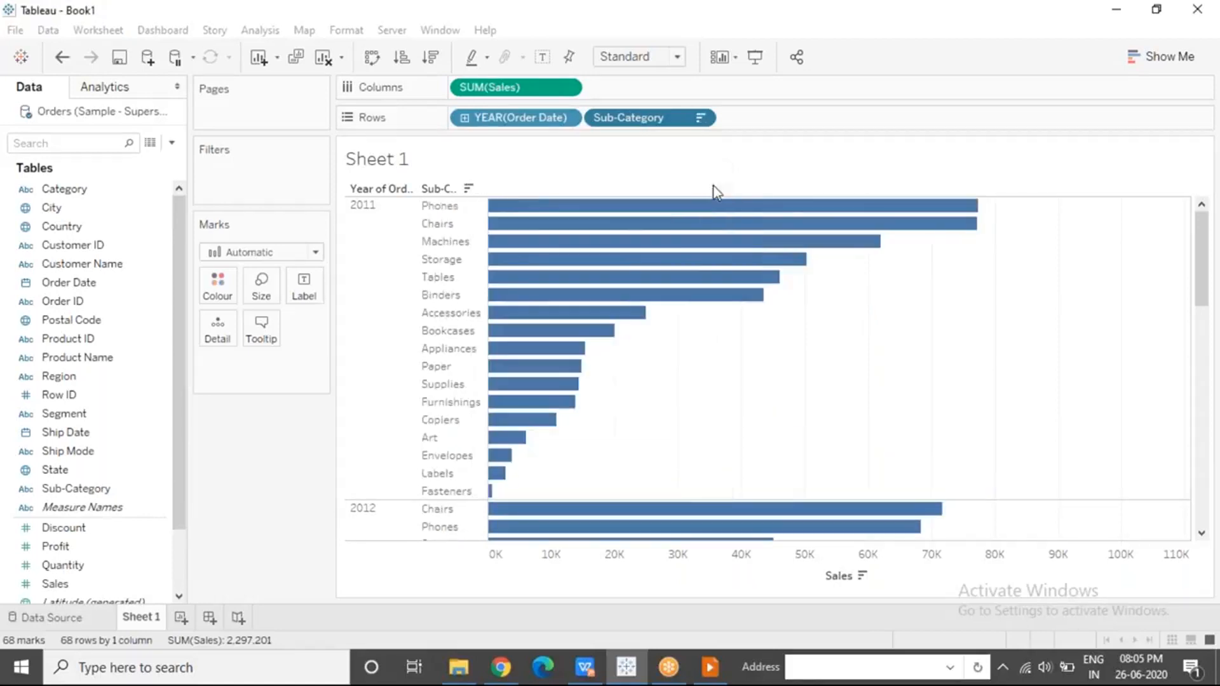
{"action": "left_click", "coordinate": [377, 262]}
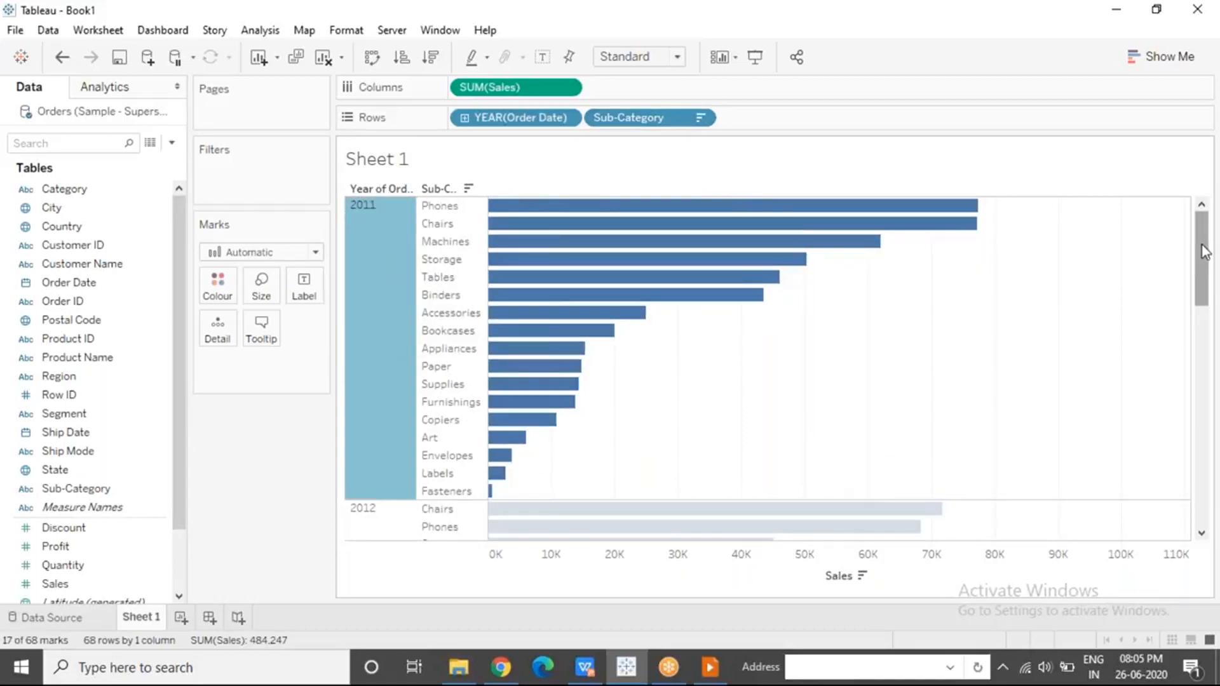
{"action": "left_click_drag", "start_coordinate": [1204, 251], "coordinate": [1206, 312]}
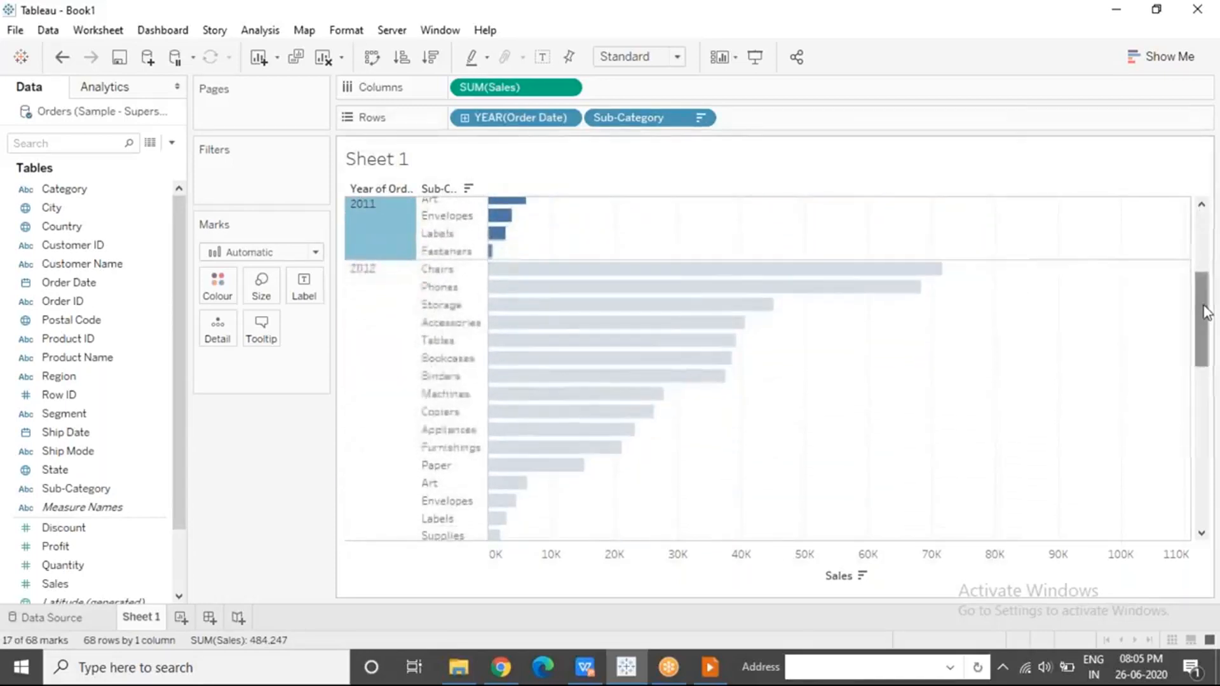
{"action": "left_click", "coordinate": [989, 321]}
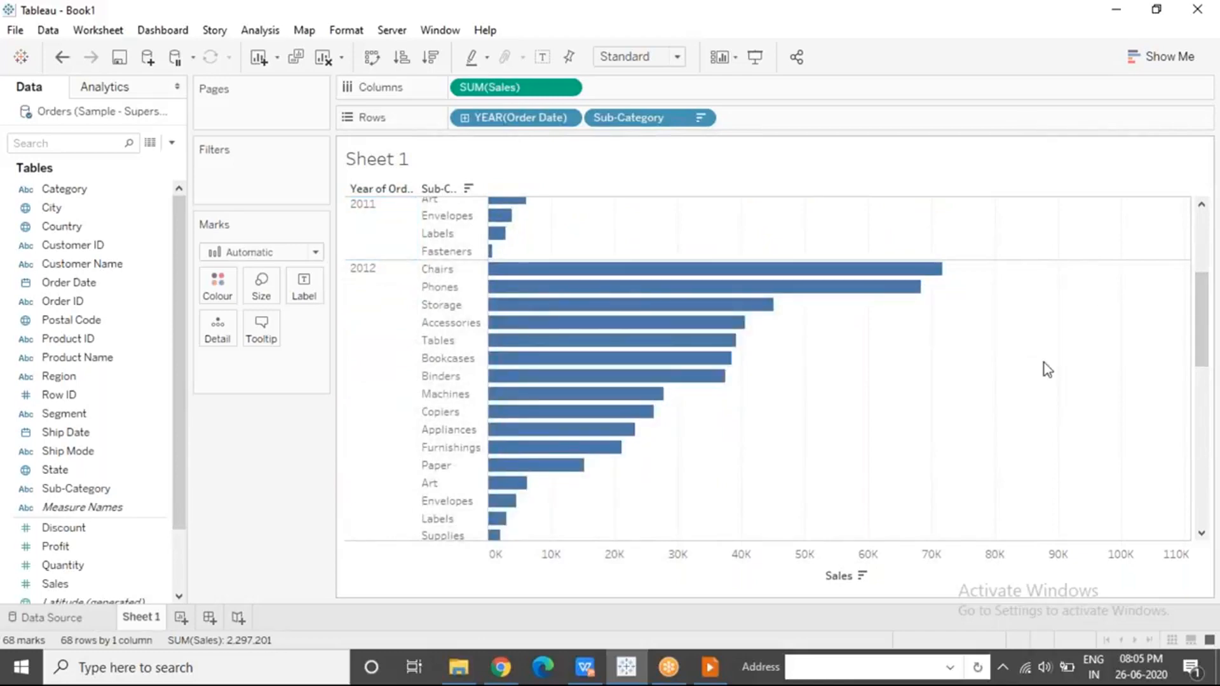
{"action": "left_click_drag", "start_coordinate": [1205, 332], "coordinate": [1201, 210]}
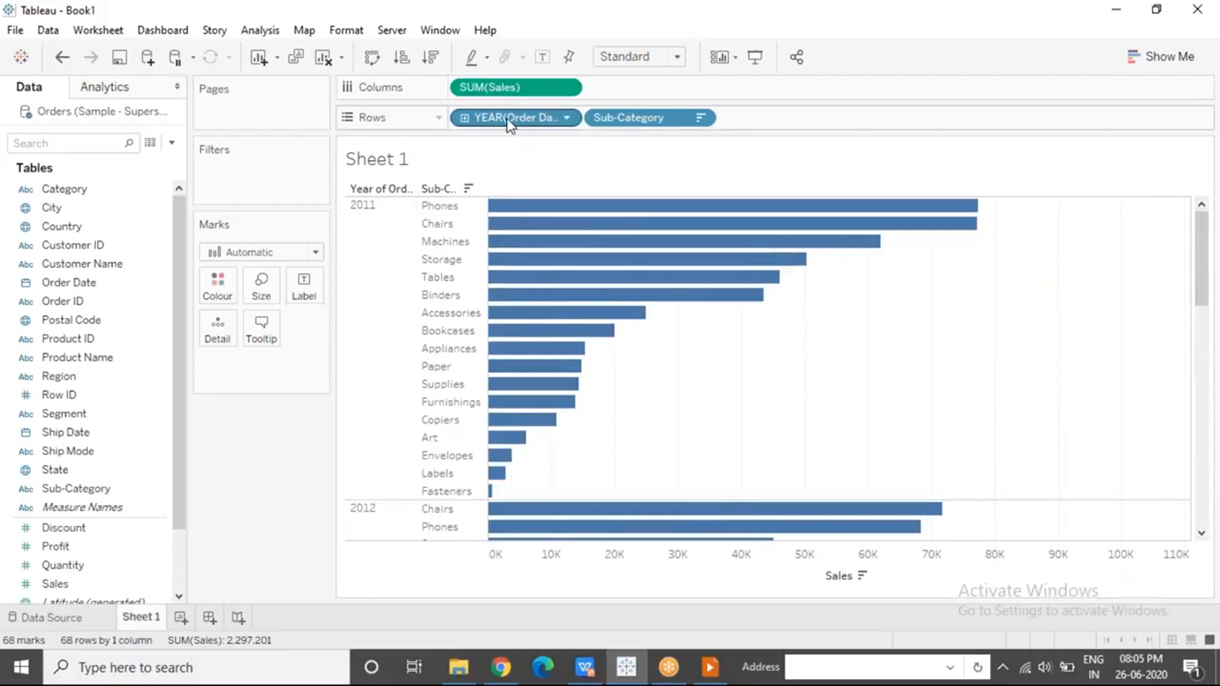
Remove the year of Order Date from the rows and clear the Sub-Category sort.
{"action": "left_click_drag", "start_coordinate": [509, 119], "coordinate": [276, 390]}
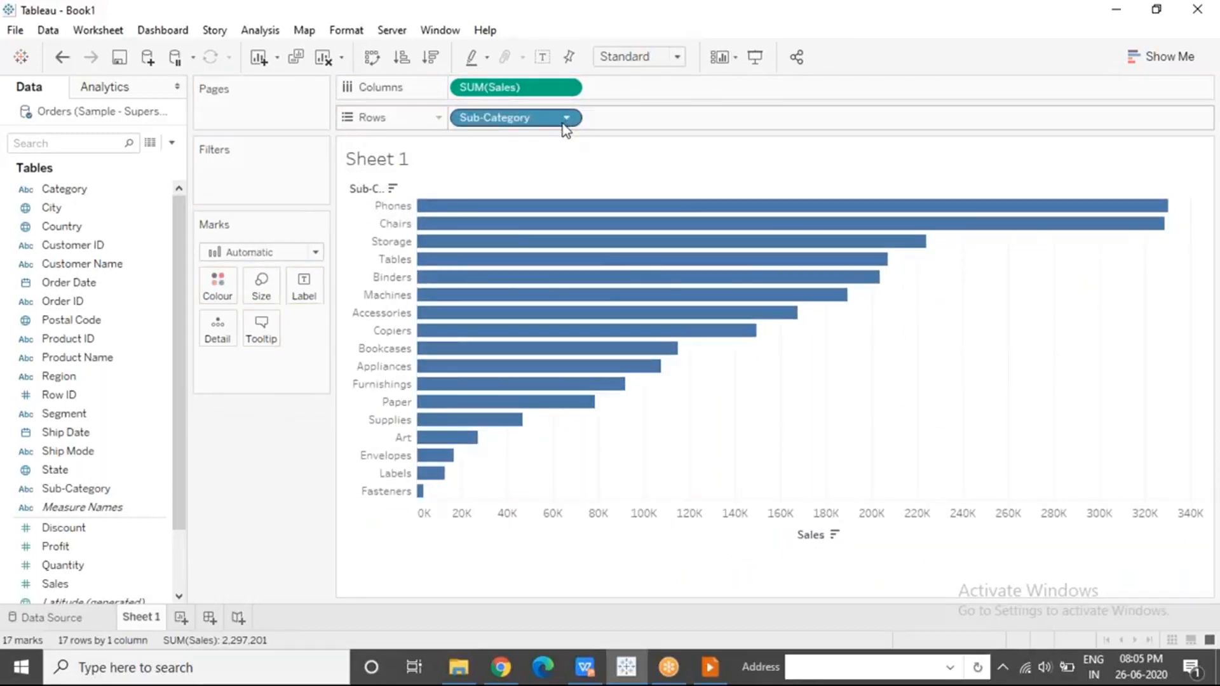
{"action": "left_click", "coordinate": [564, 122]}
{"action": "left_click", "coordinate": [509, 235]}
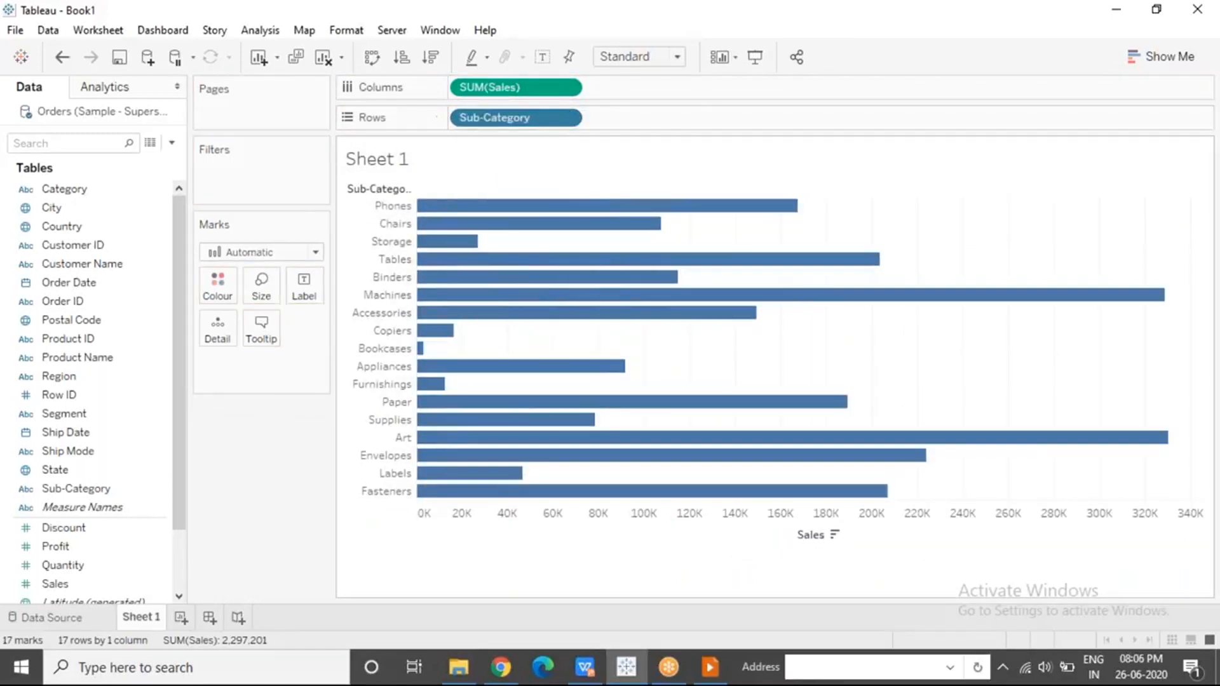
Manually place Envelopes and Phones directly after Accessories, and colour the bars by Category.
{"action": "left_click_drag", "start_coordinate": [392, 334], "coordinate": [383, 212]}
{"action": "left_click_drag", "start_coordinate": [368, 227], "coordinate": [369, 223]}
{"action": "left_click_drag", "start_coordinate": [93, 190], "coordinate": [216, 284]}
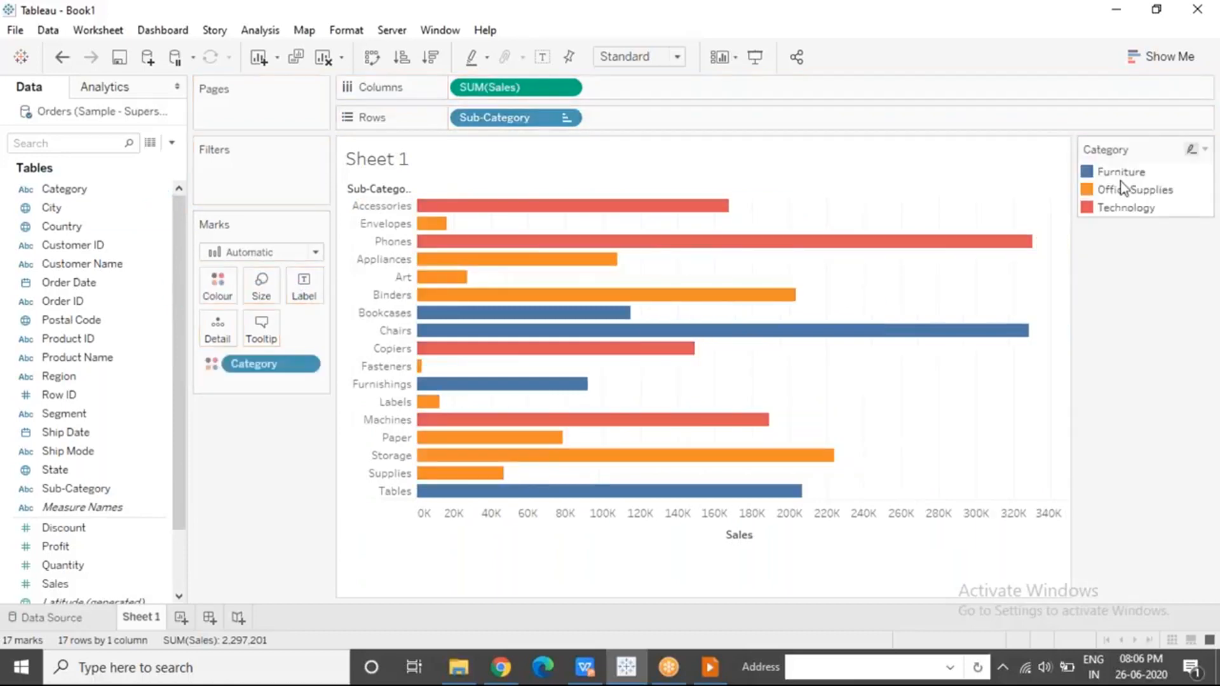
Place Category ahead of Sub-Category in the rows and reorder the colour legend to Office Supplies, Furniture, Technology.
{"action": "left_click_drag", "start_coordinate": [1121, 172], "coordinate": [1124, 197]}
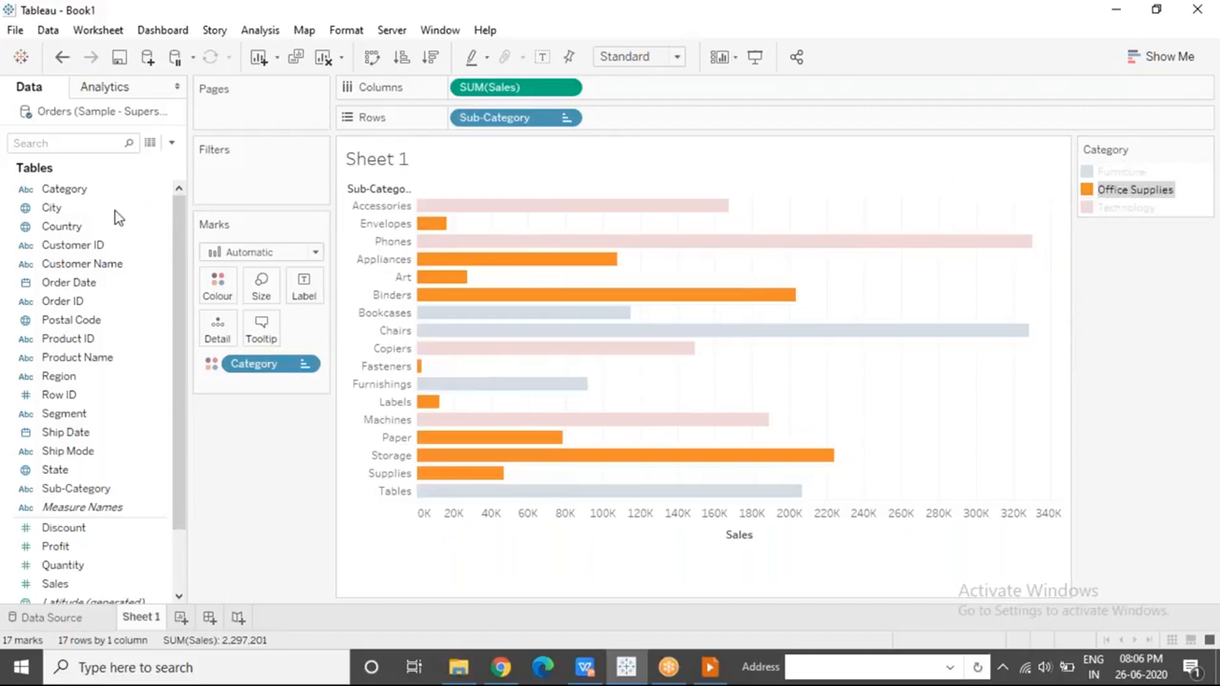
{"action": "left_click_drag", "start_coordinate": [62, 188], "coordinate": [471, 116]}
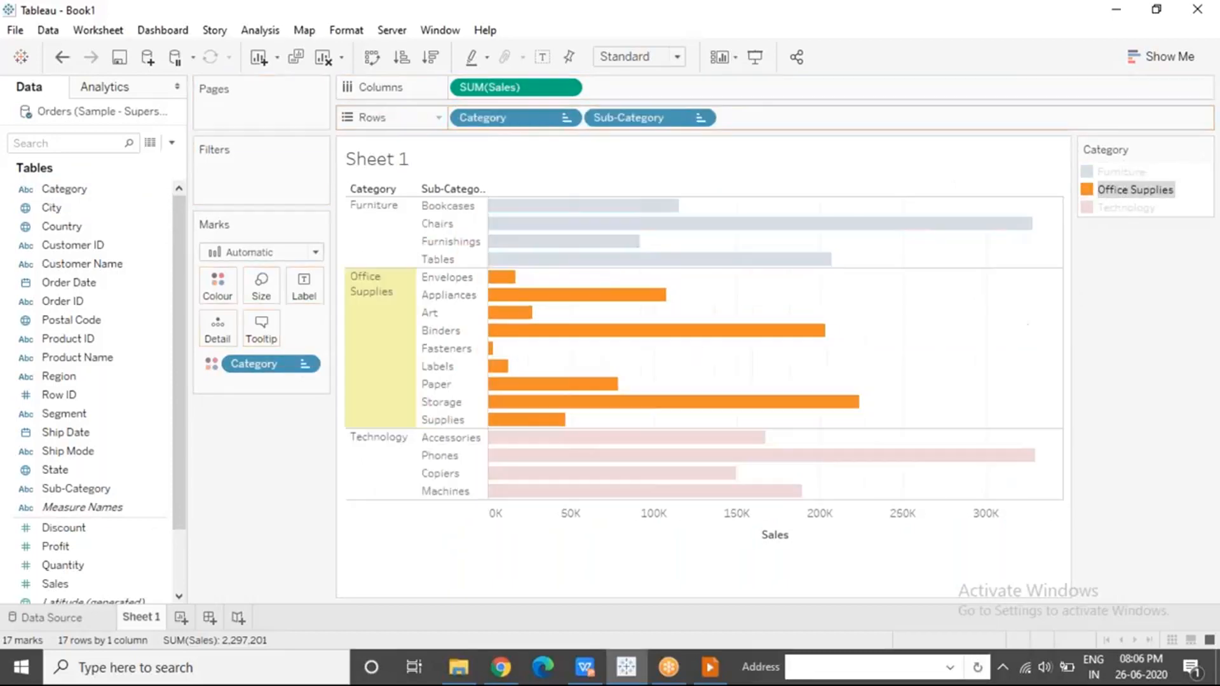
{"action": "left_click", "coordinate": [1108, 170]}
{"action": "left_click_drag", "start_coordinate": [1111, 196], "coordinate": [1115, 196]}
Manually move Envelopes after Binders and Phones after Copiers, and order the categories as Technology, Office Supplies, Furniture.
{"action": "mouse_move", "coordinate": [422, 205]}
{"action": "left_mouse_down"}
{"action": "mouse_move", "coordinate": [469, 464]}
{"action": "mouse_move", "coordinate": [449, 436]}
{"action": "mouse_move", "coordinate": [449, 455]}
{"action": "mouse_move", "coordinate": [422, 204]}
{"action": "left_mouse_up"}
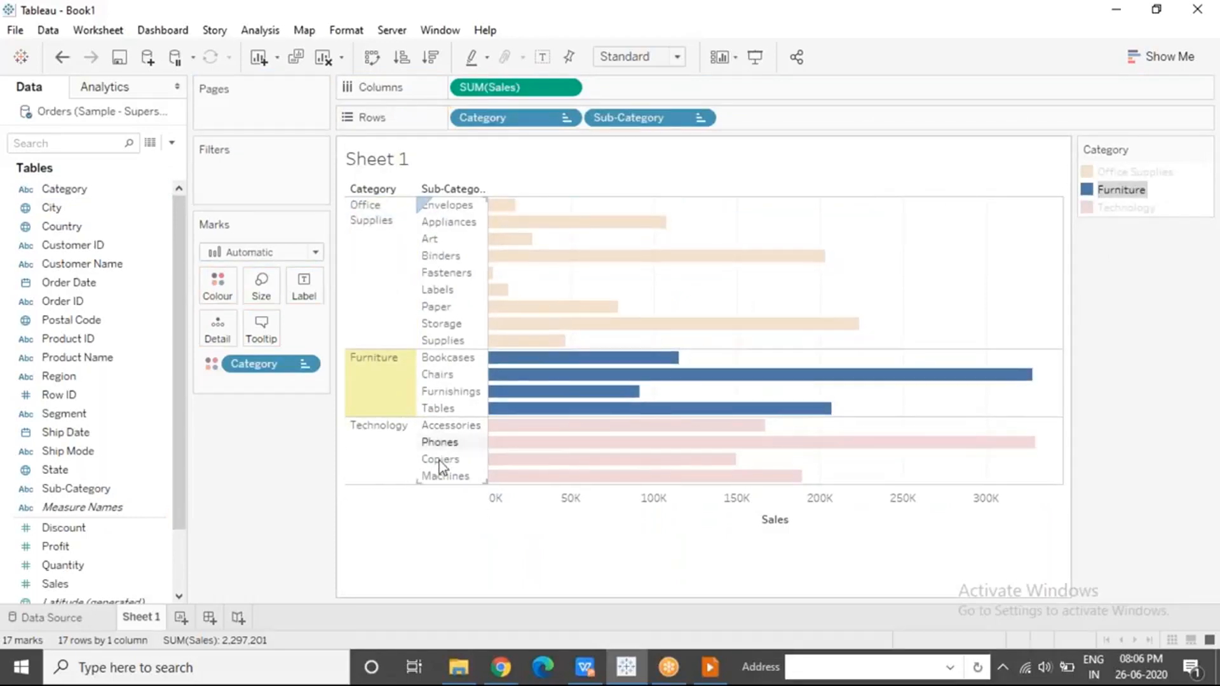
{"action": "left_click_drag", "start_coordinate": [441, 459], "coordinate": [441, 434]}
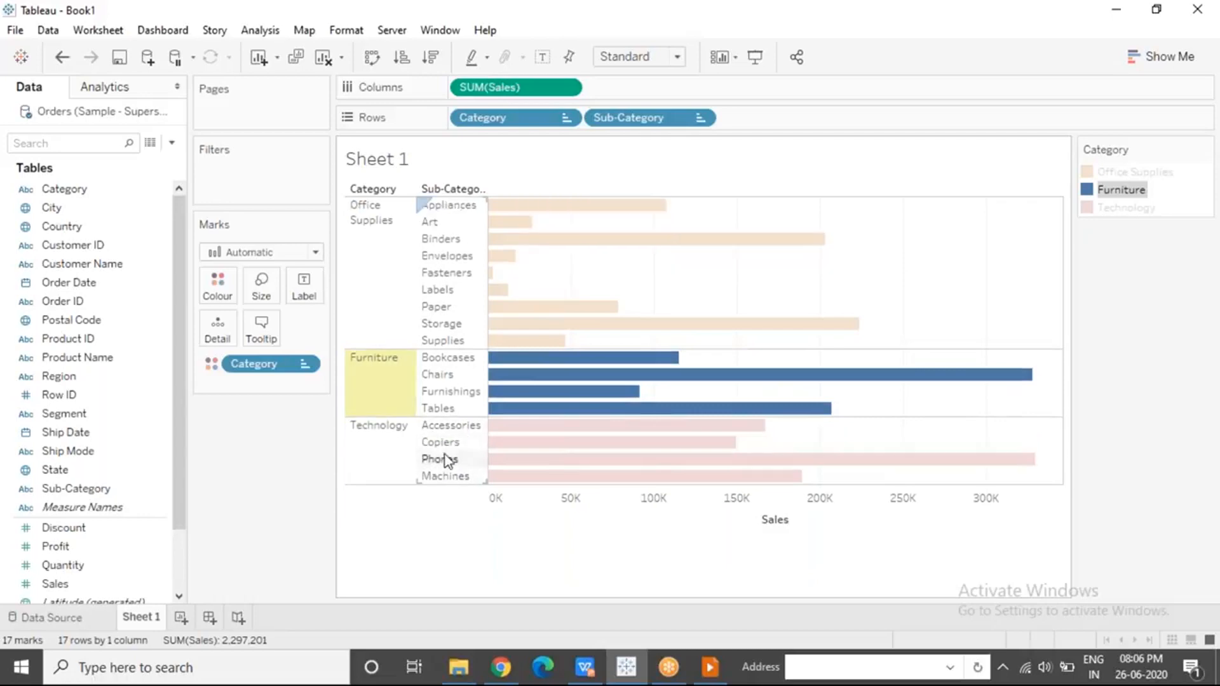
{"action": "left_click", "coordinate": [374, 444]}
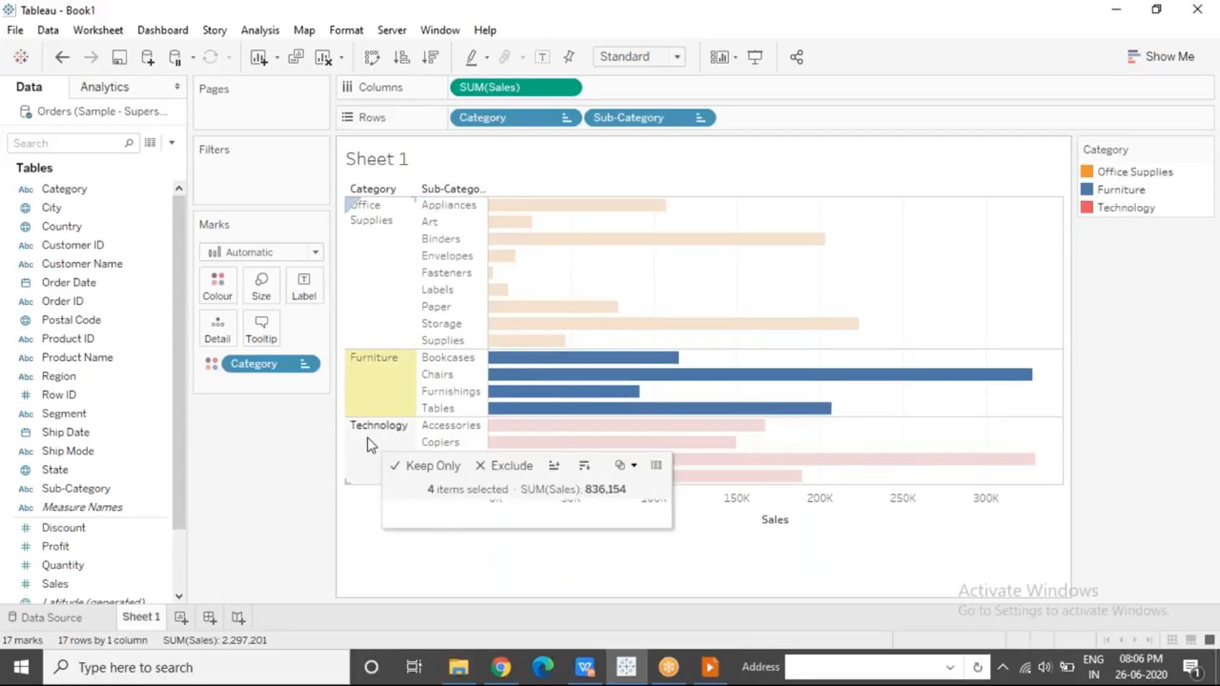
{"action": "left_click", "coordinate": [365, 433]}
{"action": "left_click_drag", "start_coordinate": [358, 226], "coordinate": [358, 226]}
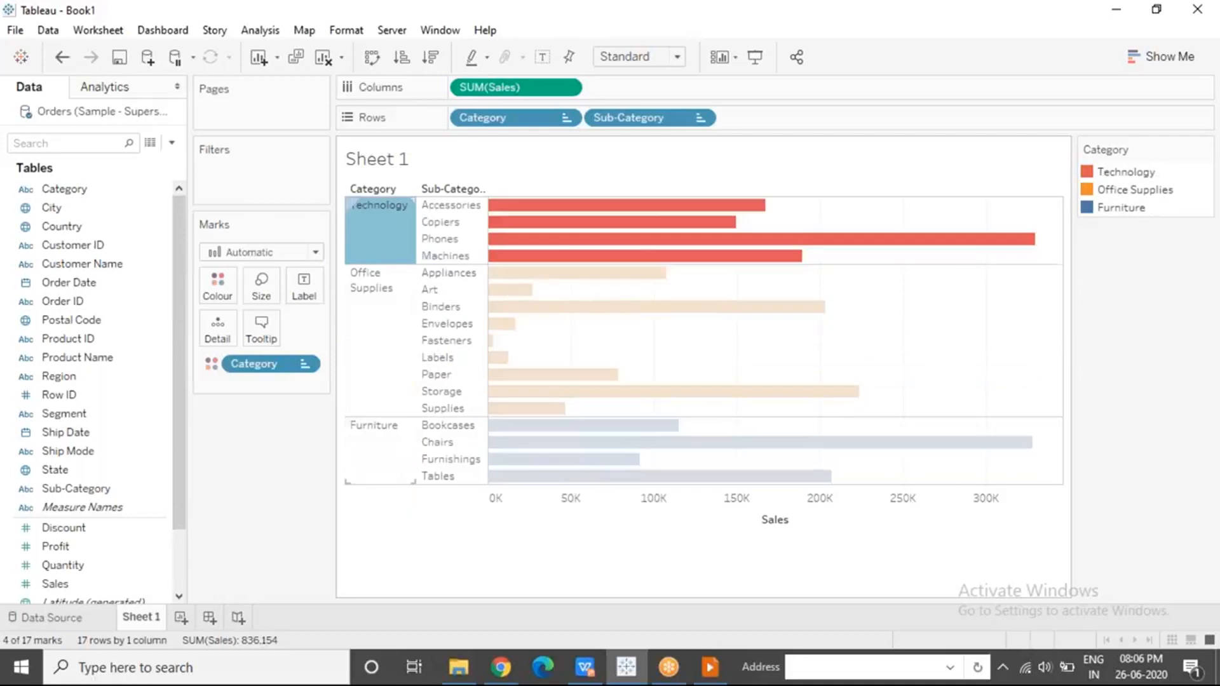
{"action": "key", "text": "Escape"}
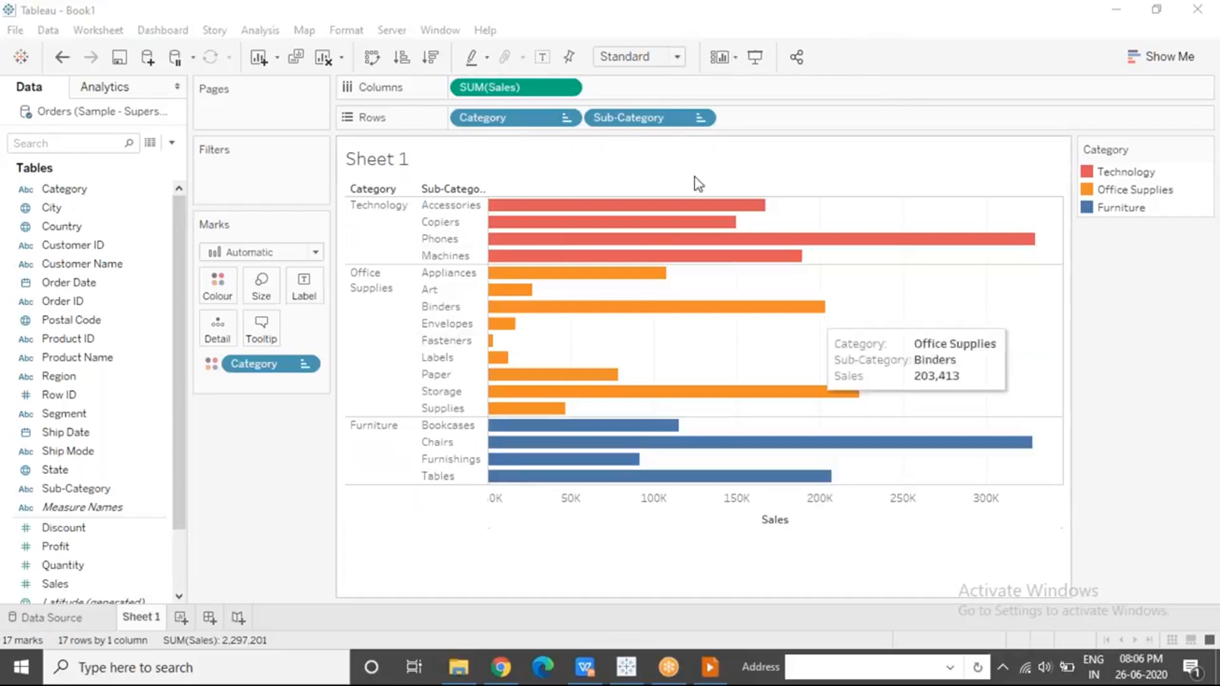
Create a new worksheet and place Sub-Category in its rows.
{"action": "left_click", "coordinate": [180, 621]}
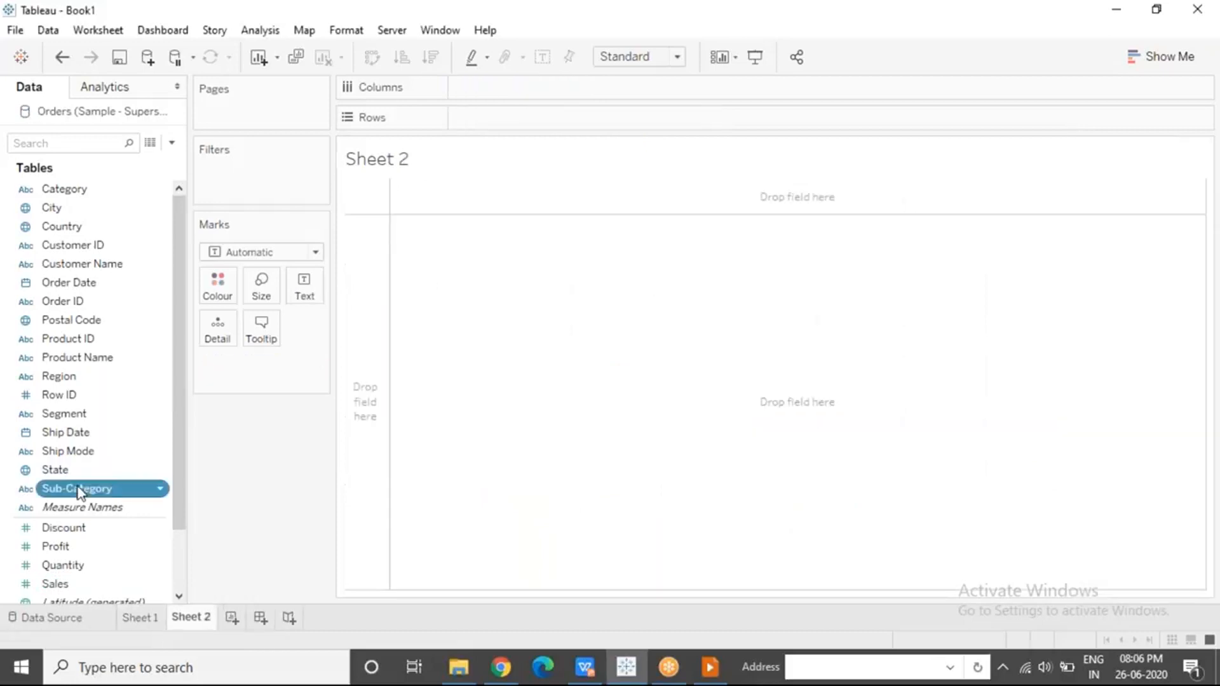
{"action": "left_click_drag", "start_coordinate": [77, 488], "coordinate": [496, 116]}
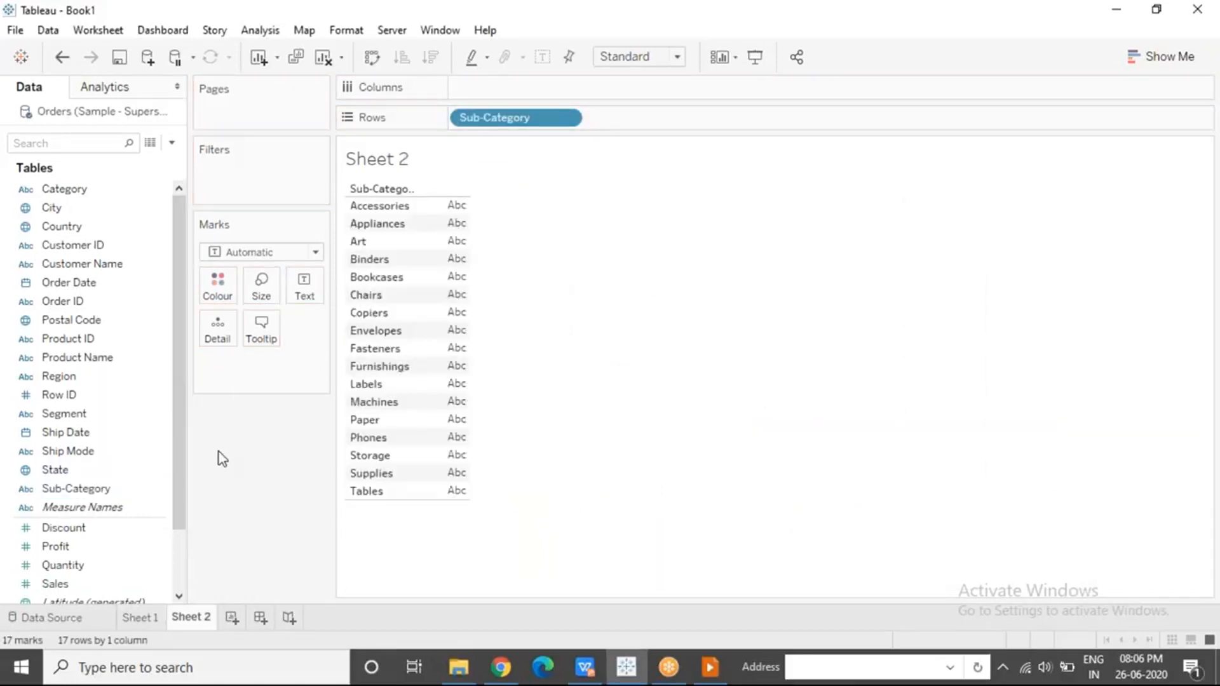
Examine the data source filters dialog for the Orders connection and close it without adding a filter.
{"action": "left_click", "coordinate": [55, 619]}
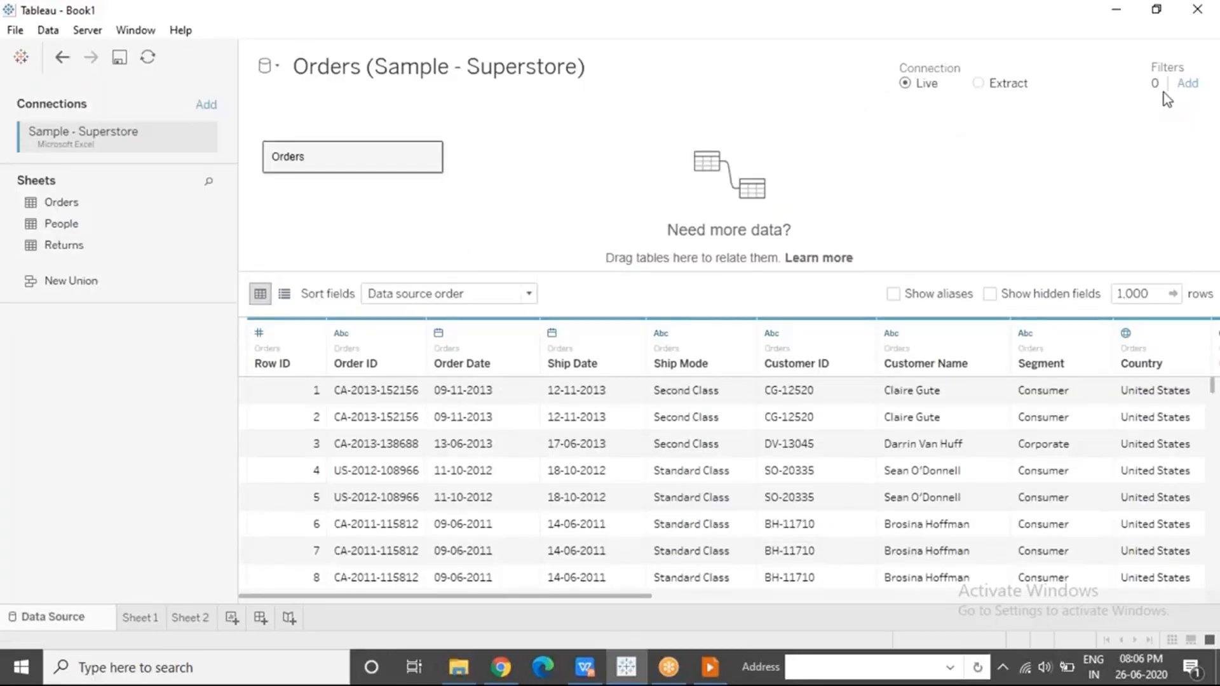
{"action": "left_click", "coordinate": [1188, 85]}
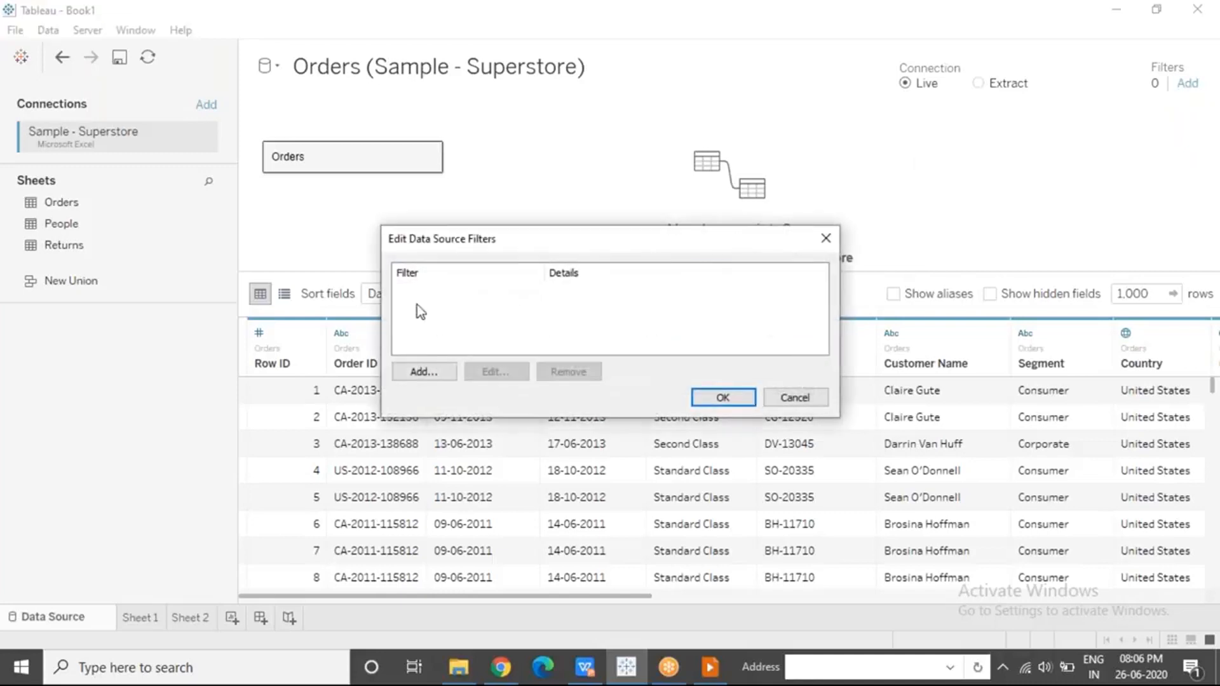
{"action": "left_click", "coordinate": [826, 239]}
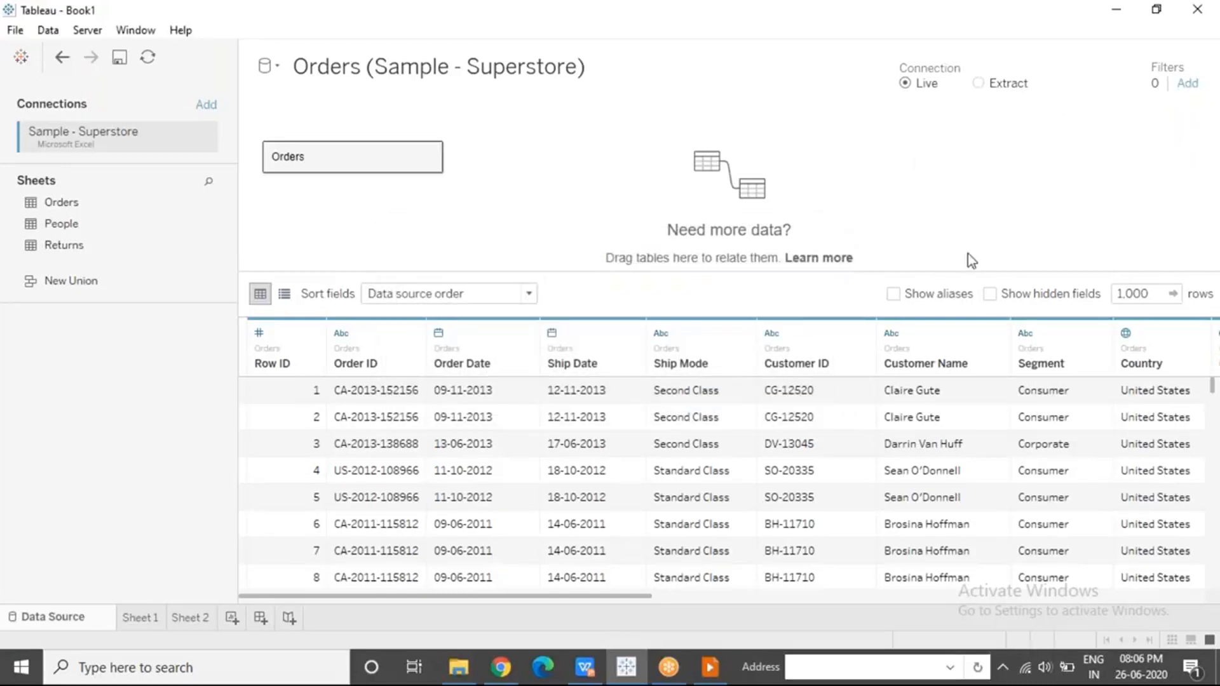
Set the Orders connection to Extract, review the extract filter settings, and return to Sheet 2 without saving an extract file.
{"action": "left_click", "coordinate": [979, 83]}
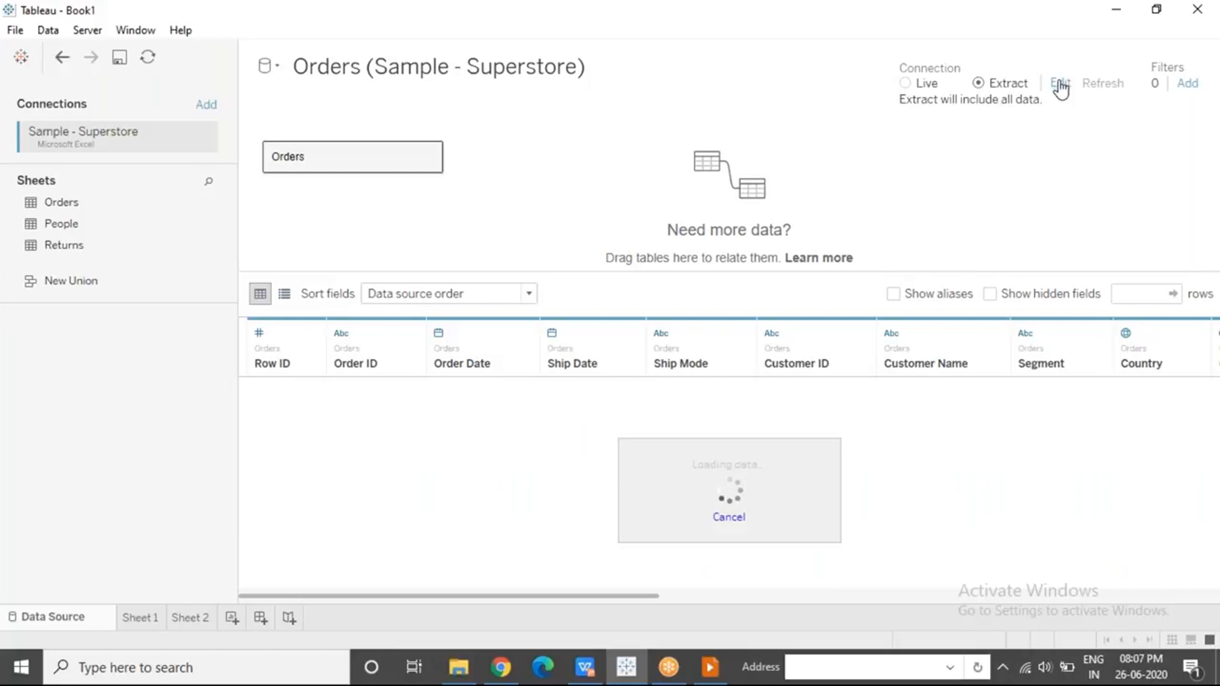
{"action": "left_click", "coordinate": [1060, 85]}
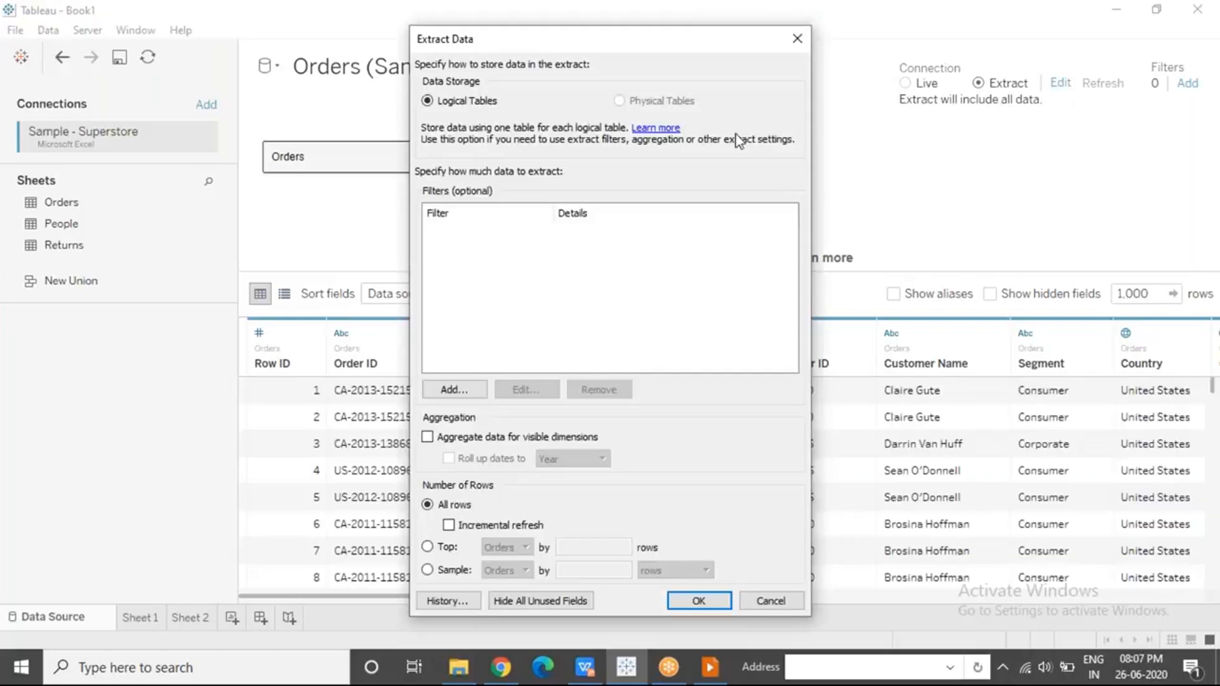
{"action": "left_click", "coordinate": [795, 40]}
{"action": "left_click", "coordinate": [188, 624]}
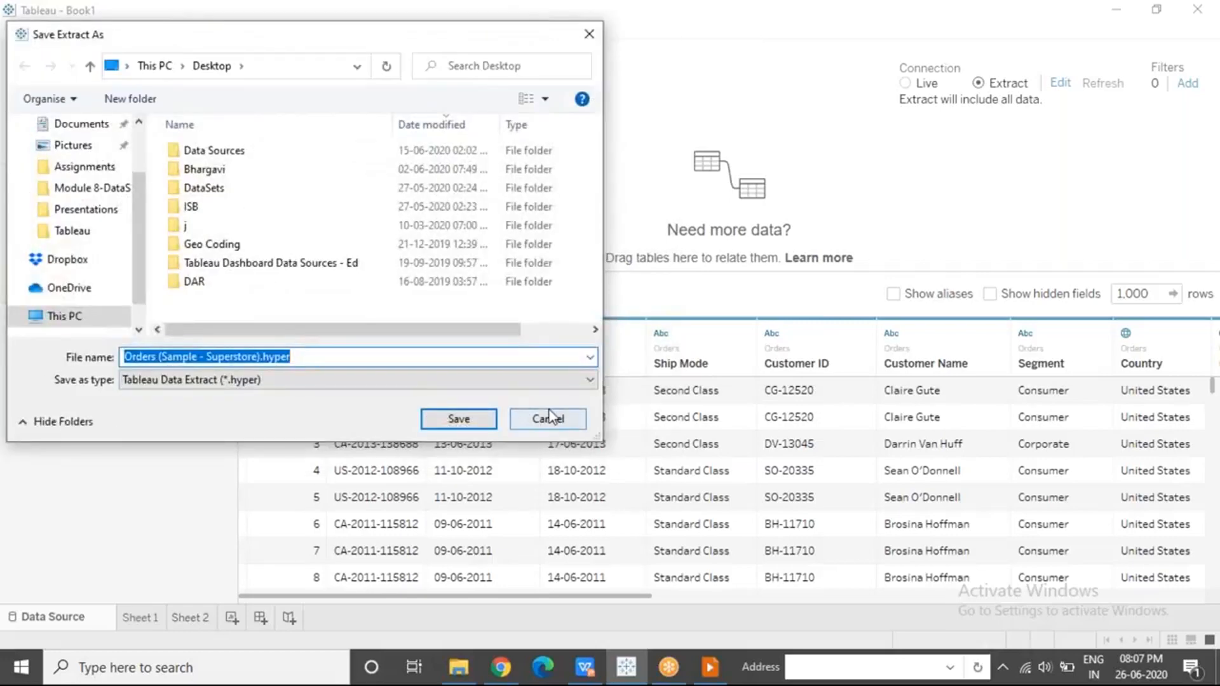
{"action": "left_click", "coordinate": [545, 417]}
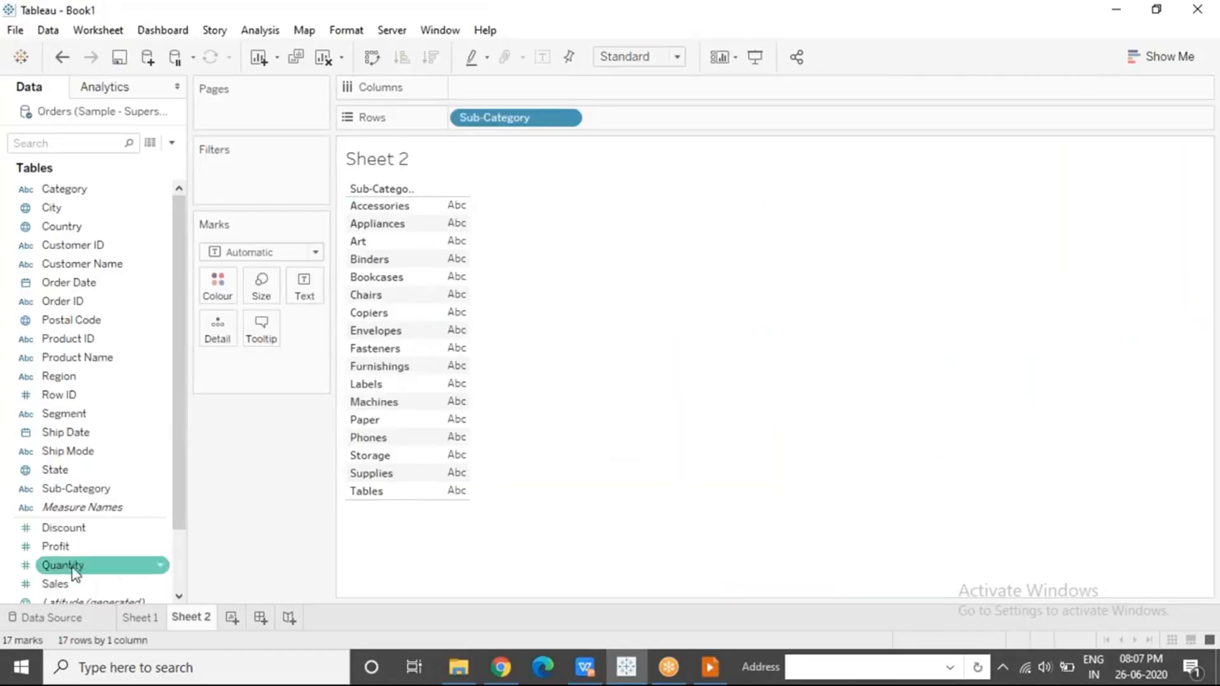
Add Profit to the columns and, in a new Sub-Category filter, deselect Accessories, Appliances and Art.
{"action": "left_click_drag", "start_coordinate": [79, 548], "coordinate": [460, 89]}
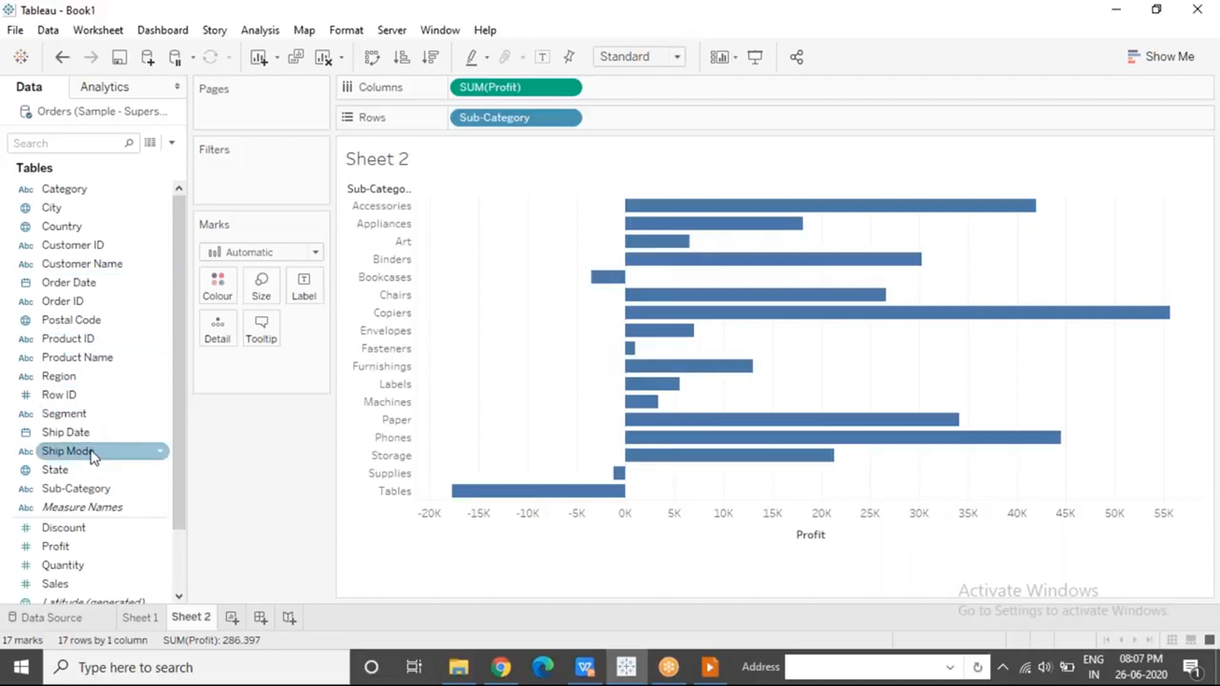
{"action": "left_click_drag", "start_coordinate": [55, 491], "coordinate": [215, 180]}
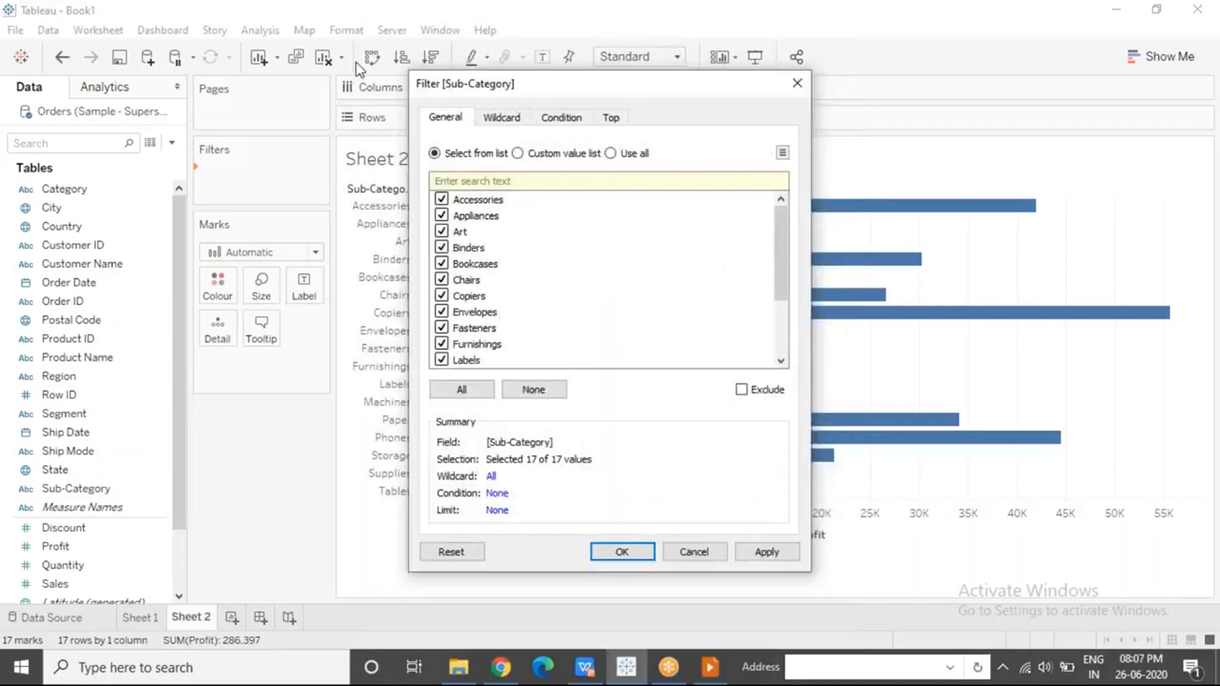
{"action": "left_click_drag", "start_coordinate": [643, 86], "coordinate": [995, 115]}
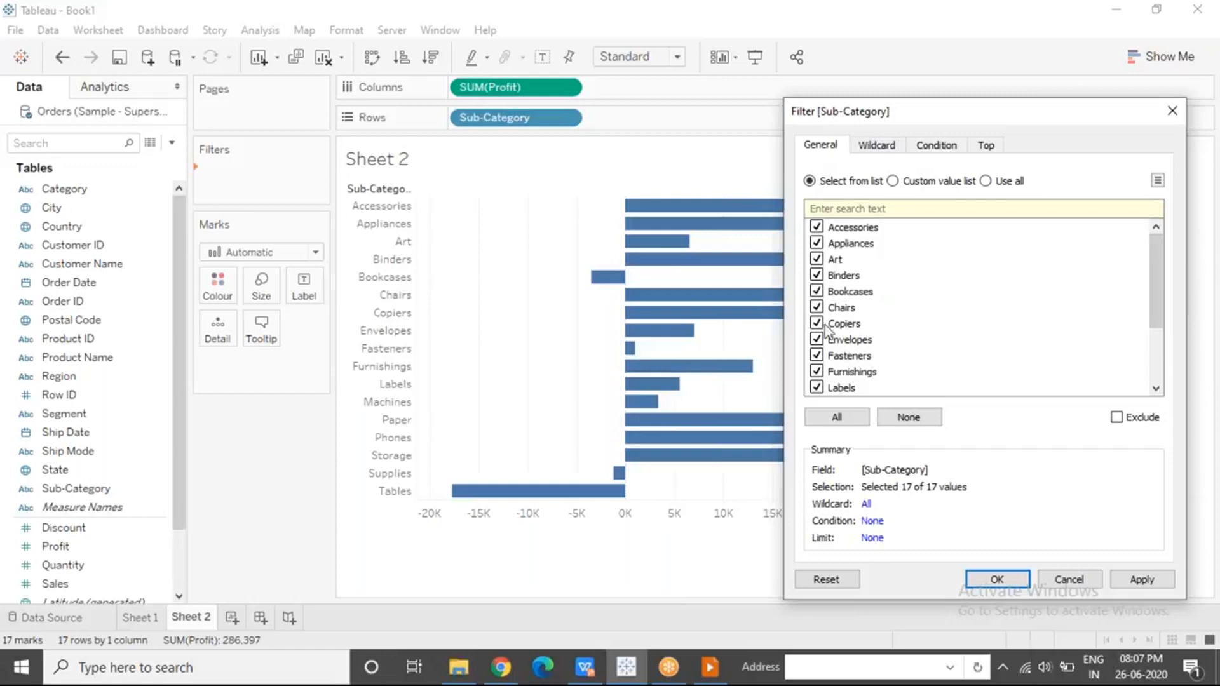
{"action": "left_click", "coordinate": [816, 226]}
{"action": "left_click", "coordinate": [817, 243]}
{"action": "left_click", "coordinate": [816, 259]}
Review the Sub-Category filter's wildcard options, try a condition of Sum of Profit >= 0 with its value range loaded, and reset the condition to None.
{"action": "left_click", "coordinate": [877, 145]}
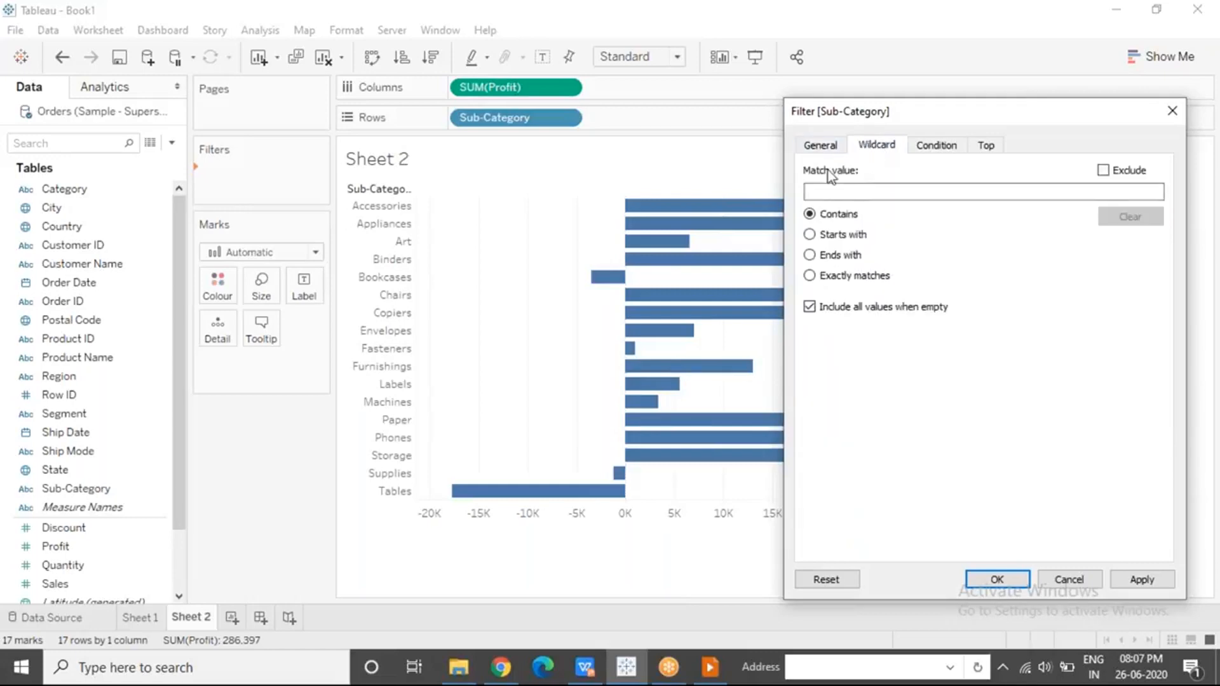
{"action": "left_click", "coordinate": [825, 191]}
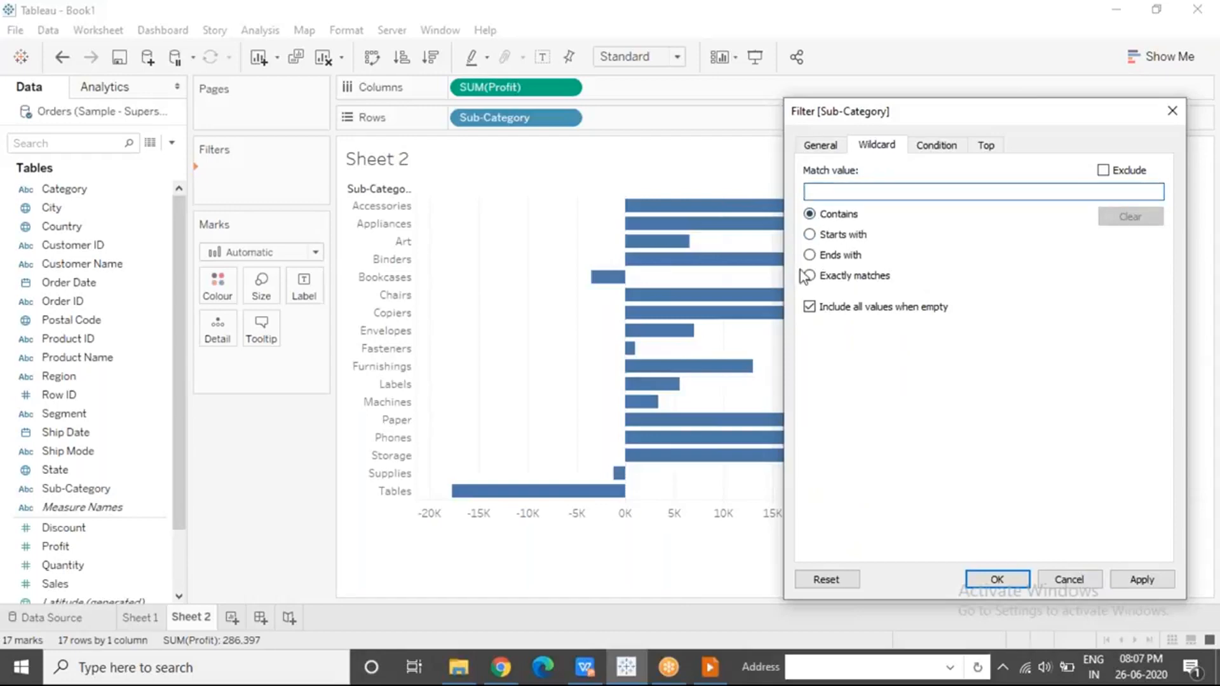
{"action": "left_click", "coordinate": [945, 145]}
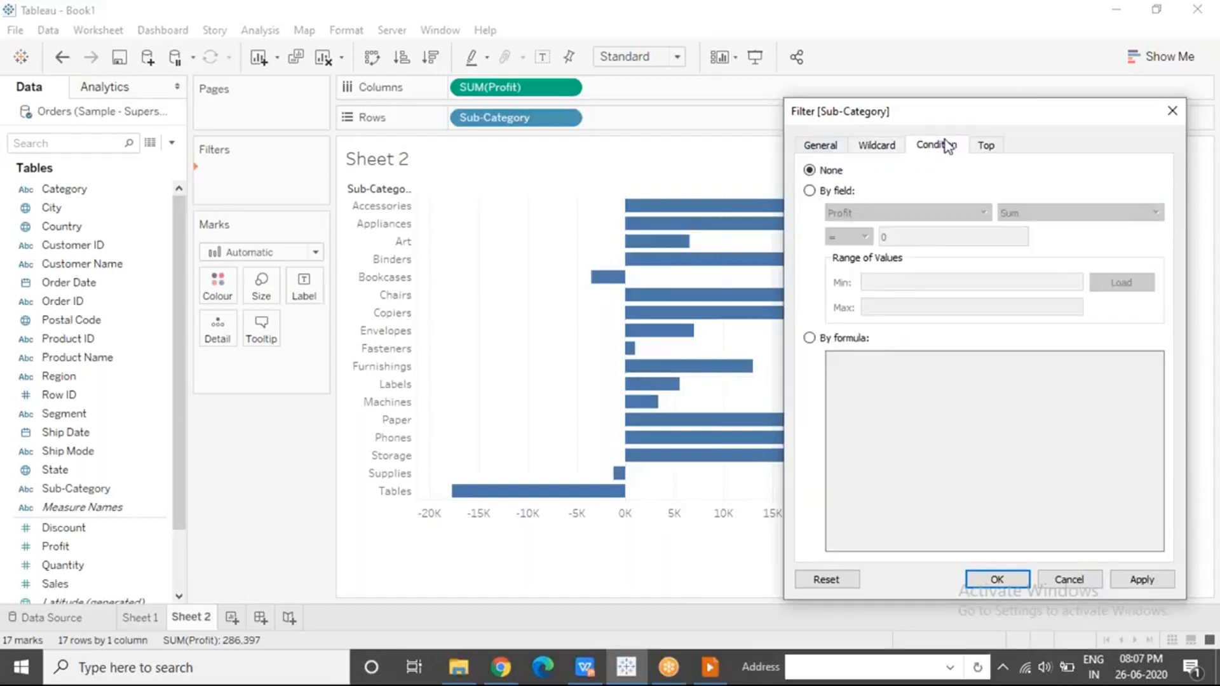
{"action": "left_click", "coordinate": [809, 191]}
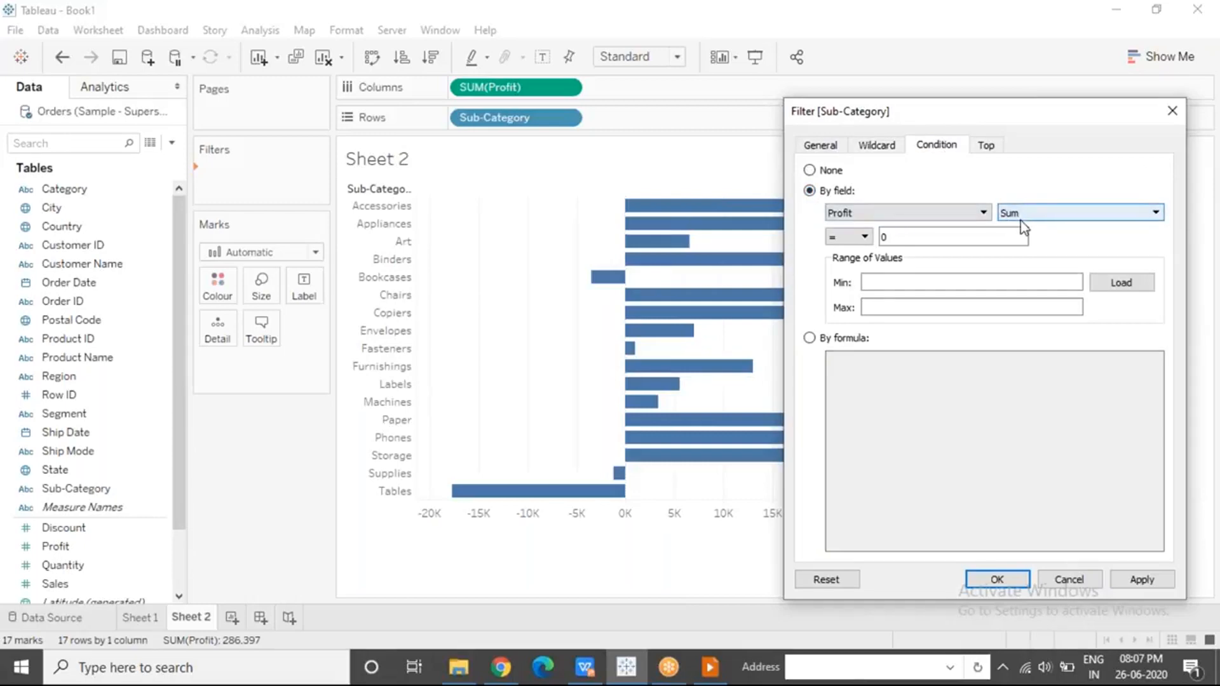
{"action": "left_click", "coordinate": [864, 237]}
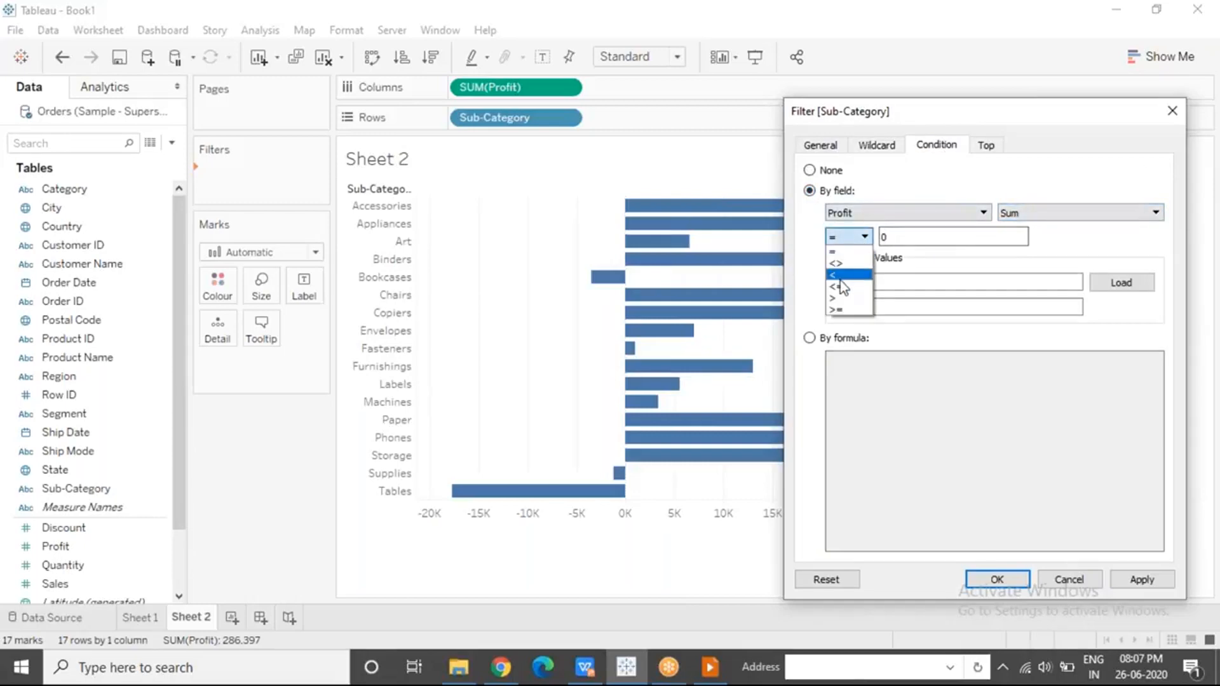
{"action": "left_click", "coordinate": [839, 309]}
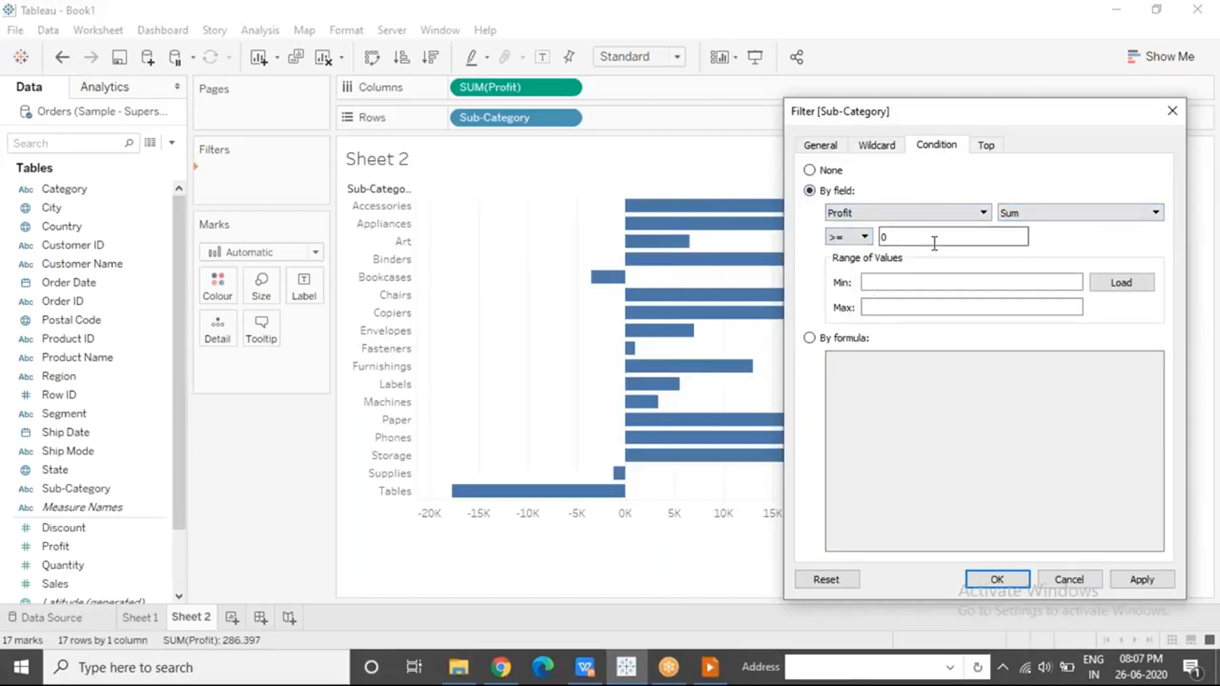
{"action": "left_click", "coordinate": [1139, 284]}
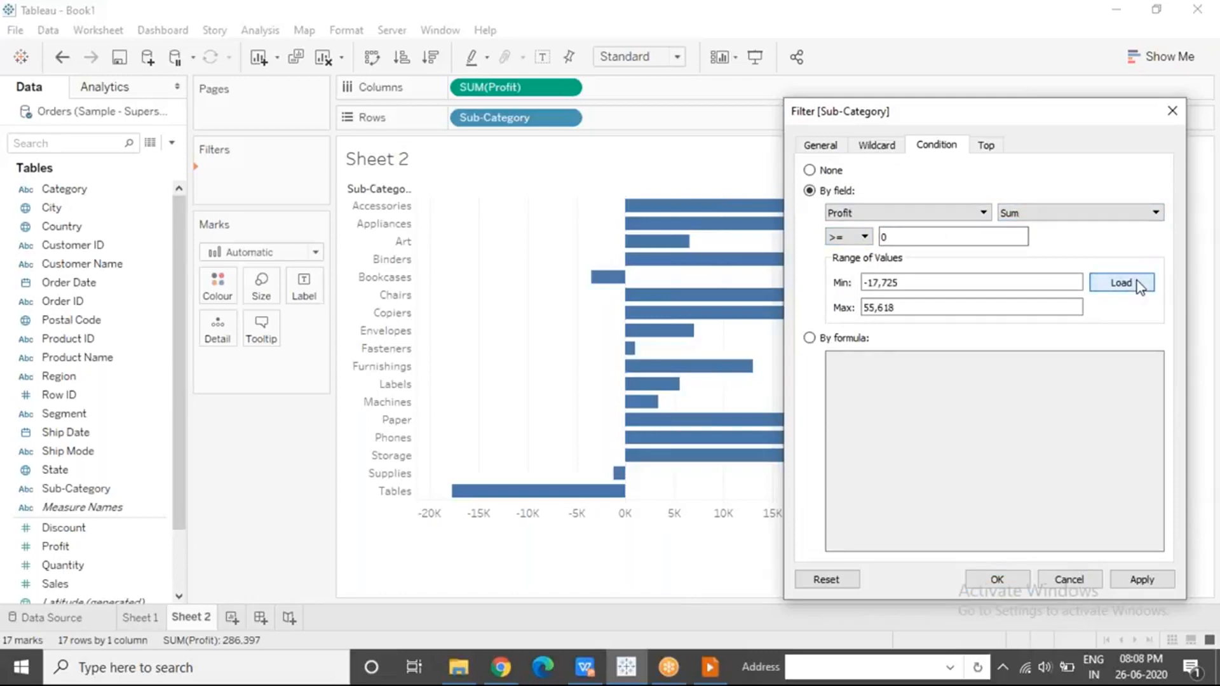
{"action": "left_click_drag", "start_coordinate": [905, 281], "coordinate": [854, 308]}
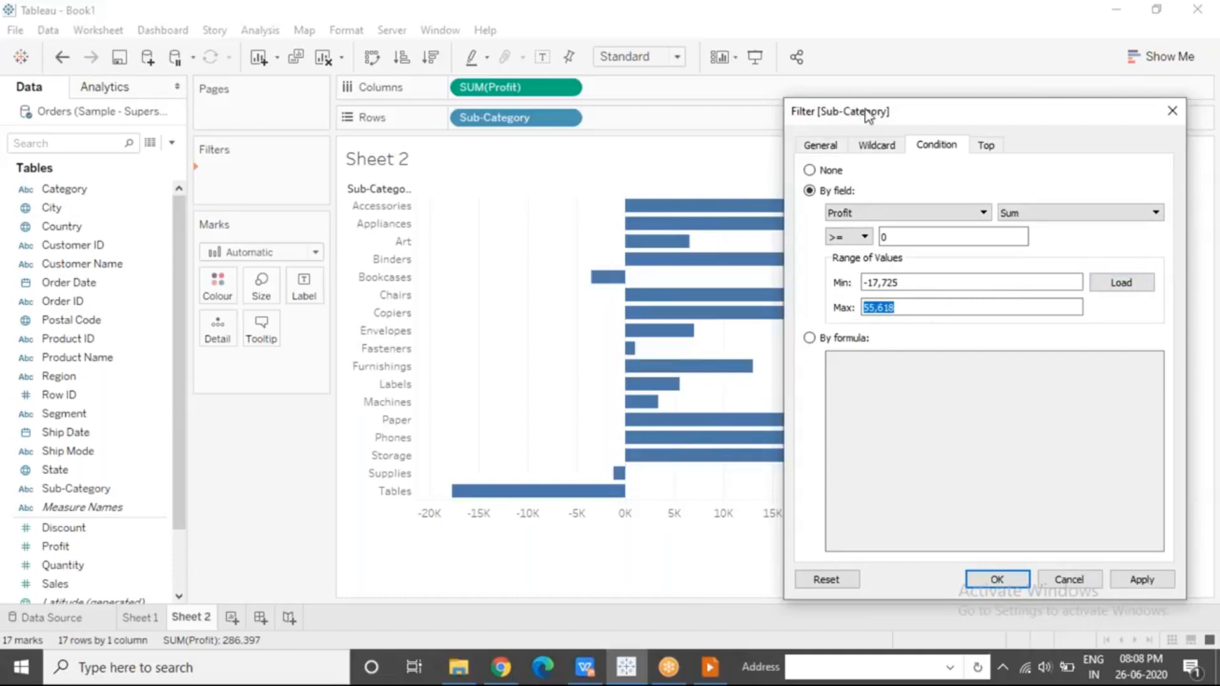
{"action": "left_click", "coordinate": [810, 338]}
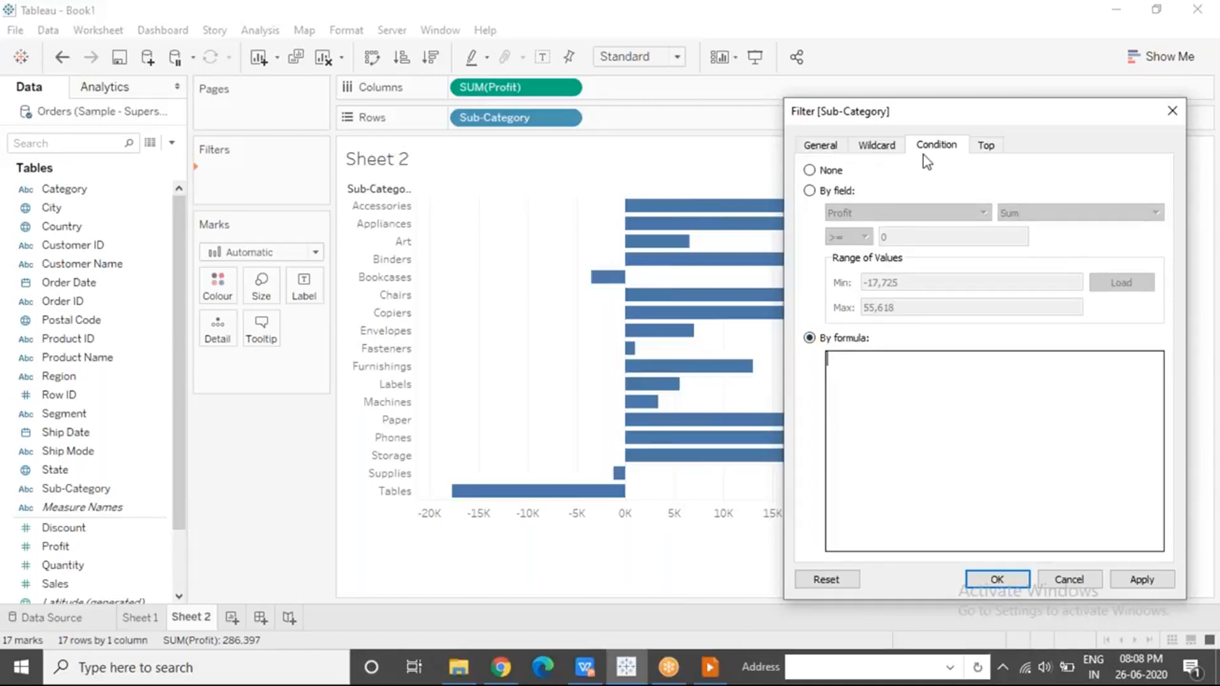
{"action": "left_click", "coordinate": [809, 171]}
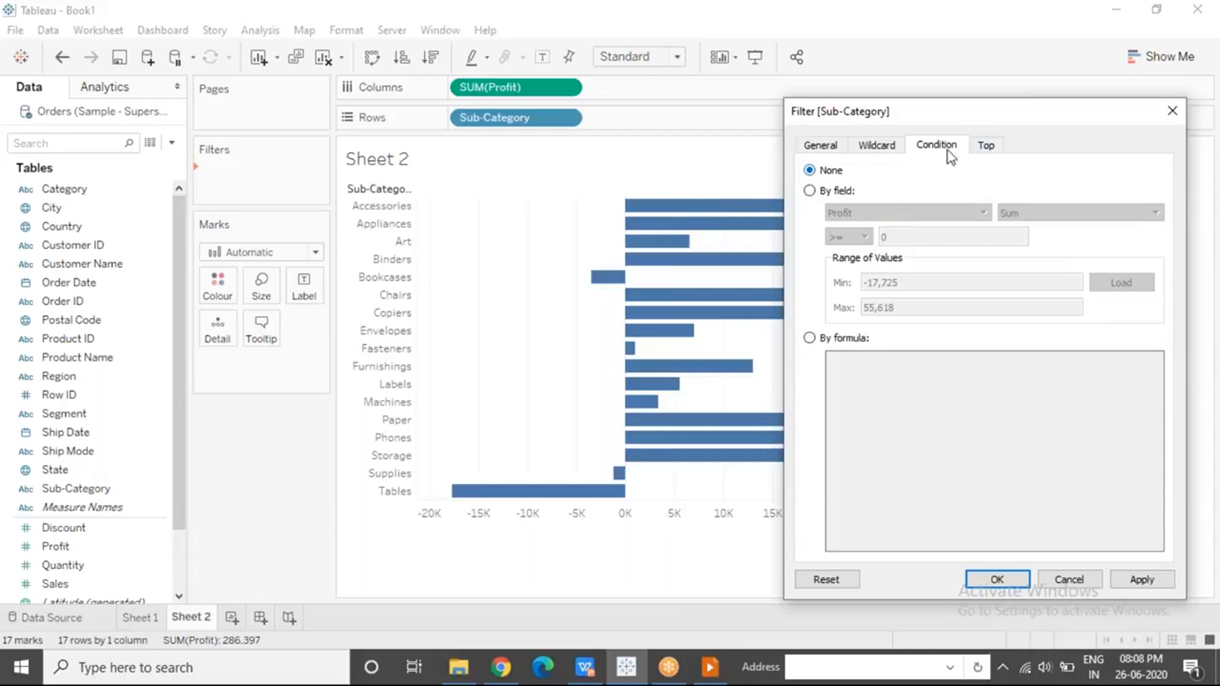
Limit the Sub-Category filter to the top 5 by Sum of Profit and sort the bars in descending order.
{"action": "left_click", "coordinate": [984, 147]}
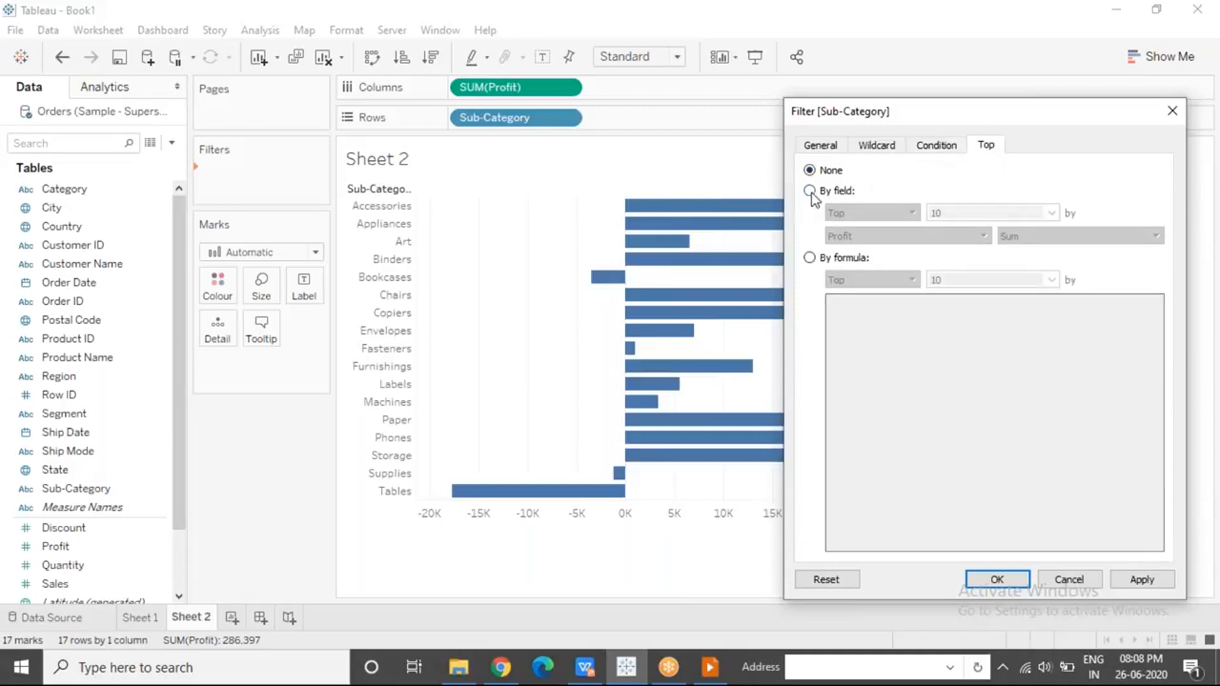
{"action": "left_click", "coordinate": [810, 192]}
{"action": "left_click", "coordinate": [958, 213]}
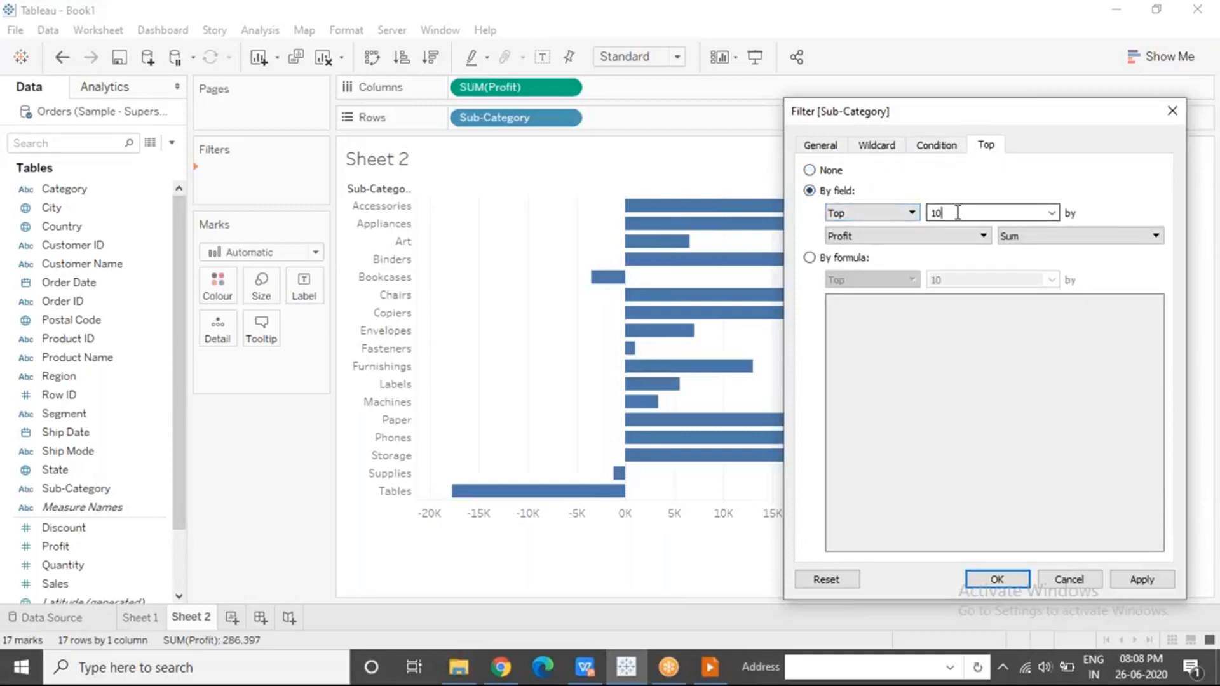
{"action": "left_click_drag", "start_coordinate": [957, 213], "coordinate": [910, 213]}
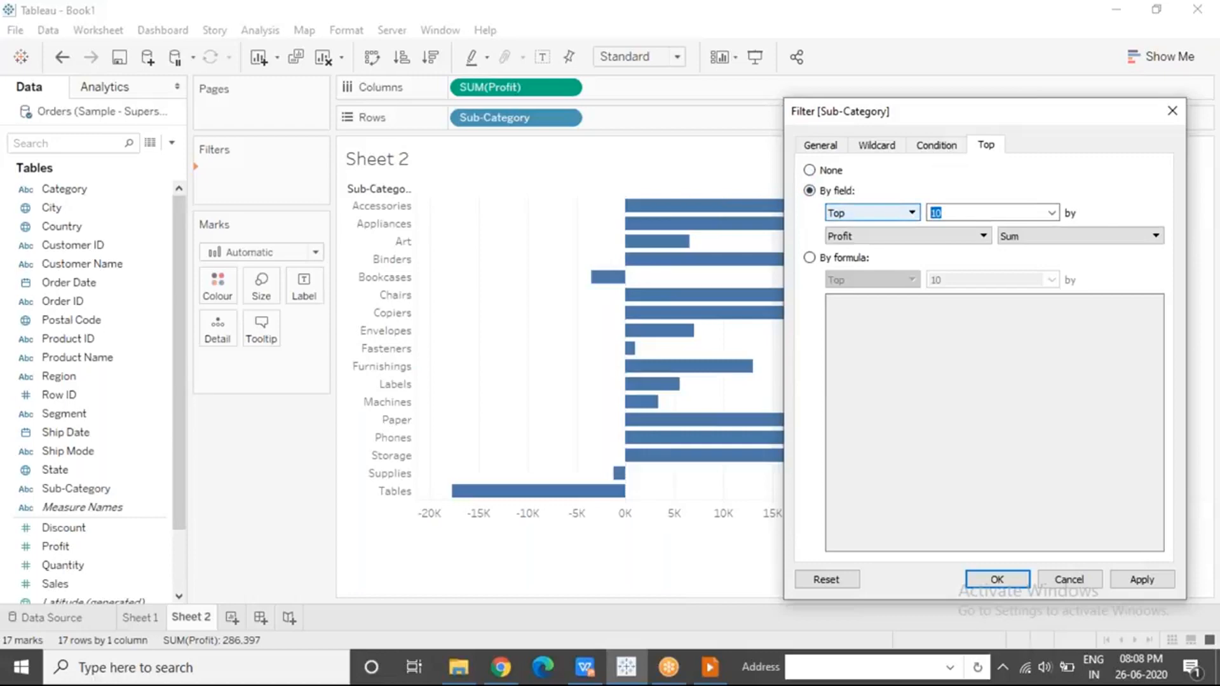
{"action": "type", "text": "5"}
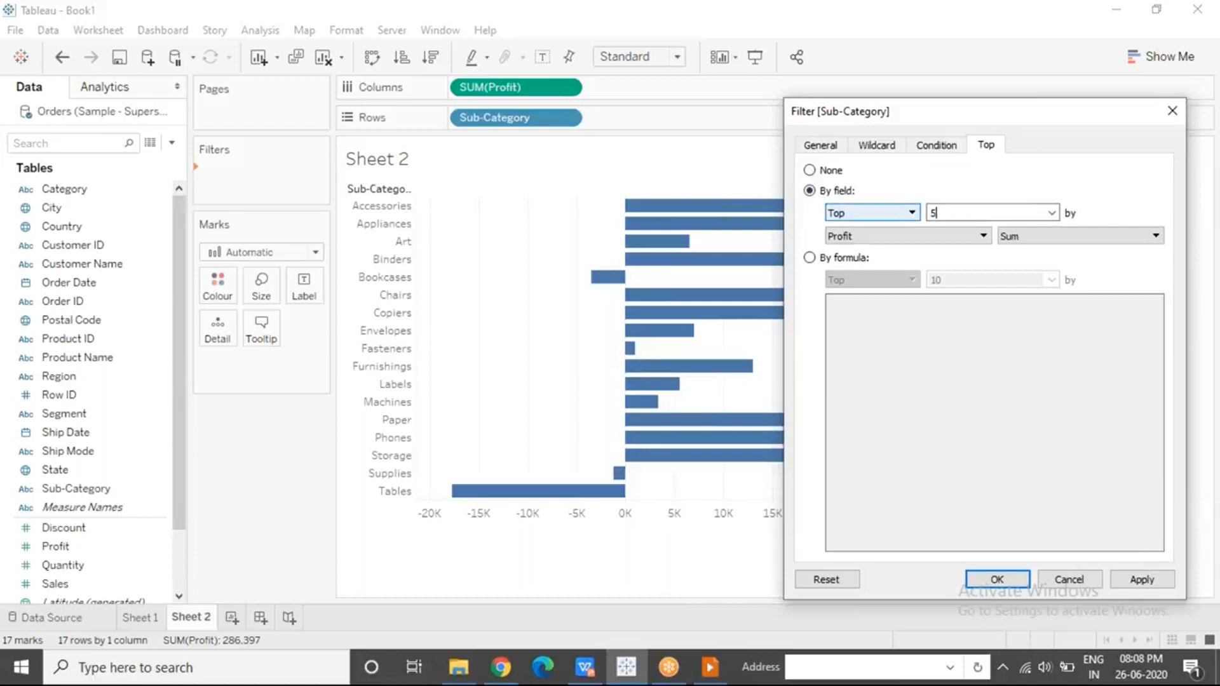
{"action": "left_click", "coordinate": [1011, 586]}
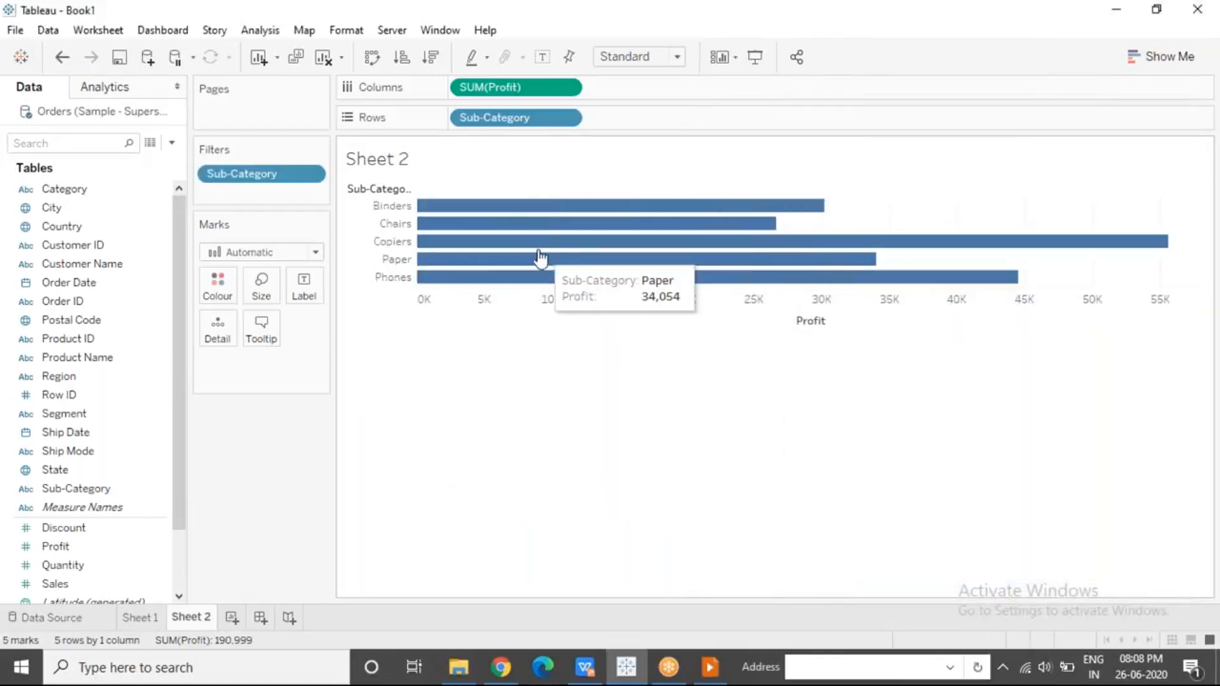
{"action": "left_click", "coordinate": [431, 59]}
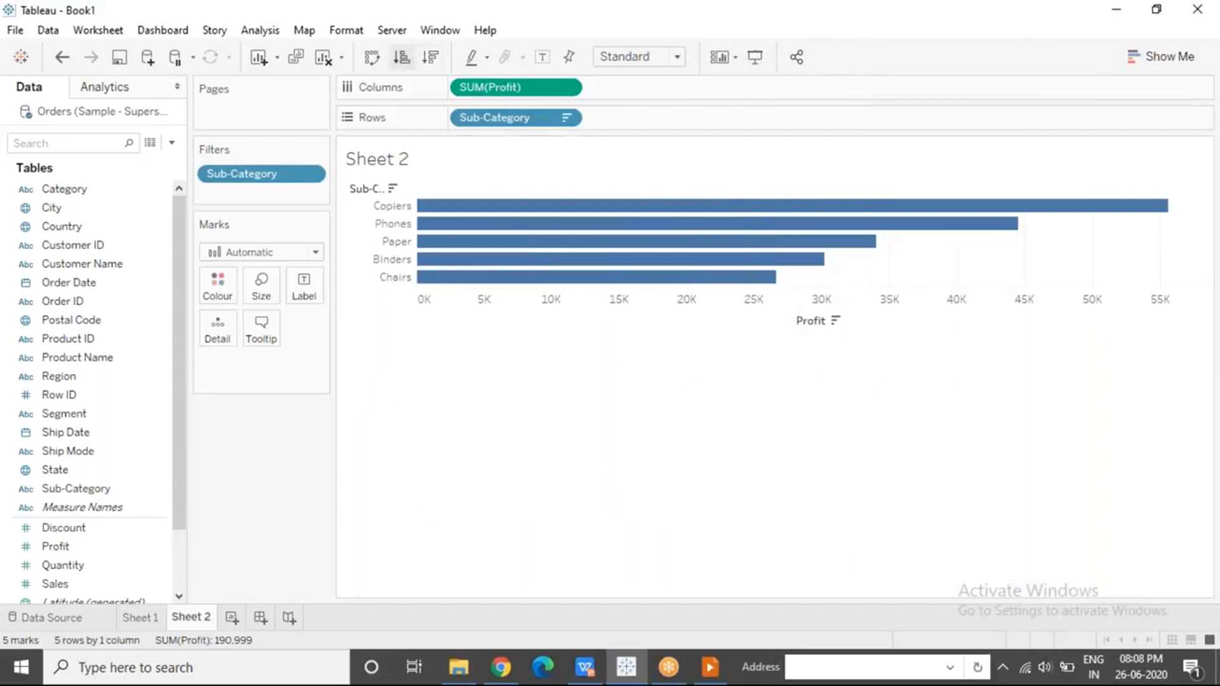
Remove the Sub-Category filter from the sheet and show an interactive Sub-Category filter beside the chart.
{"action": "left_click_drag", "start_coordinate": [287, 184], "coordinate": [266, 417]}
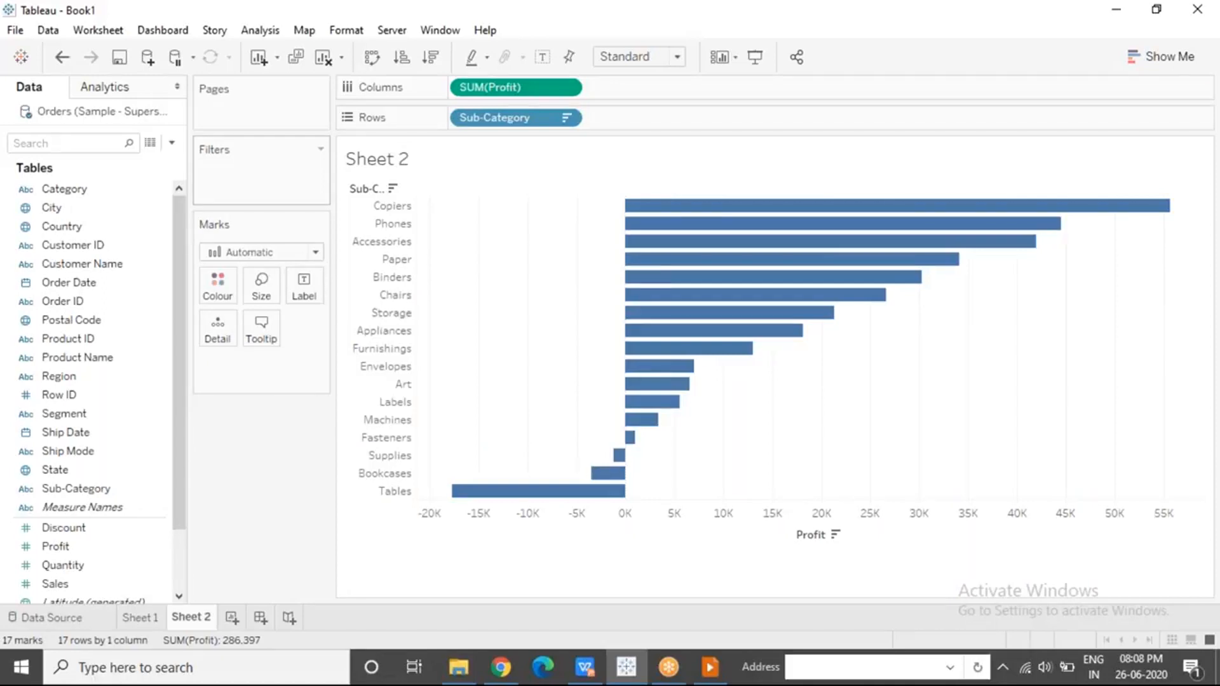
{"action": "left_click", "coordinate": [161, 491]}
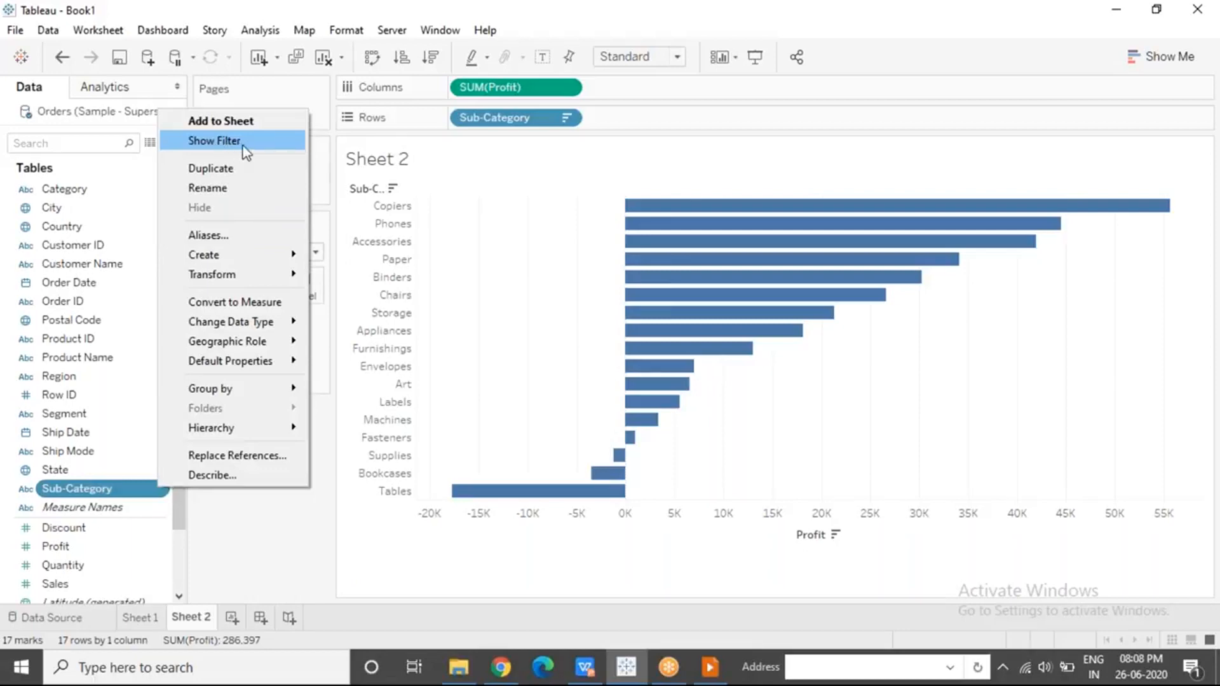
{"action": "left_click", "coordinate": [245, 152]}
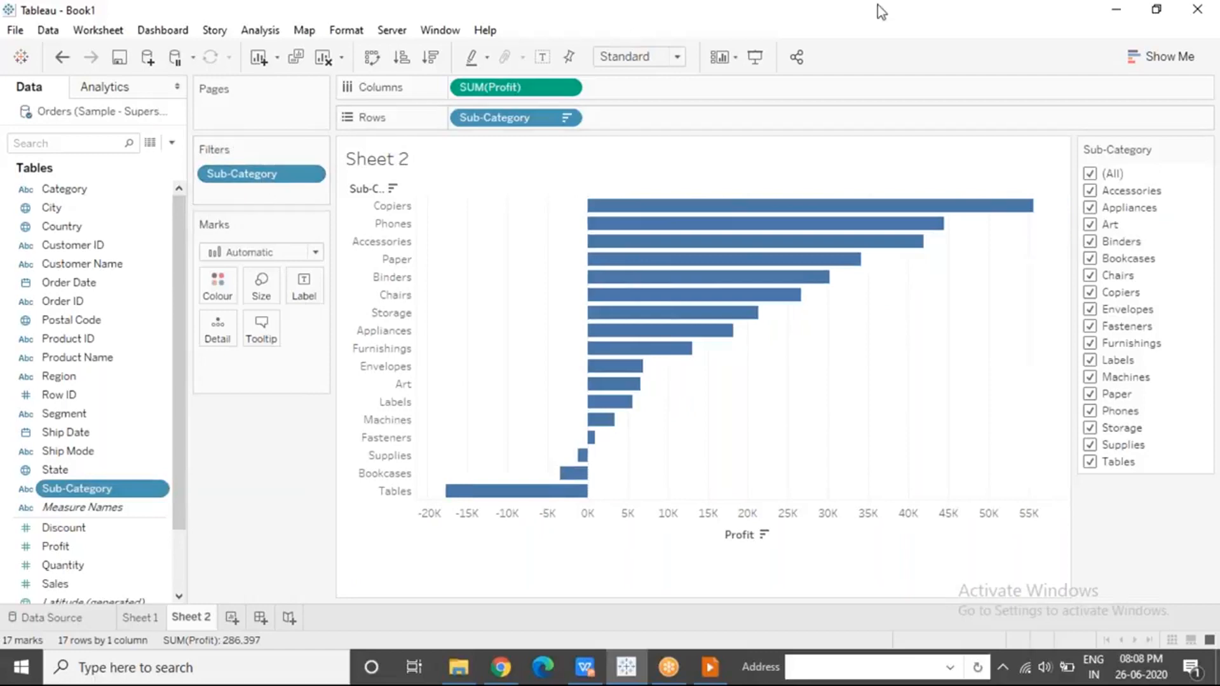
{"action": "left_click", "coordinate": [844, 29]}
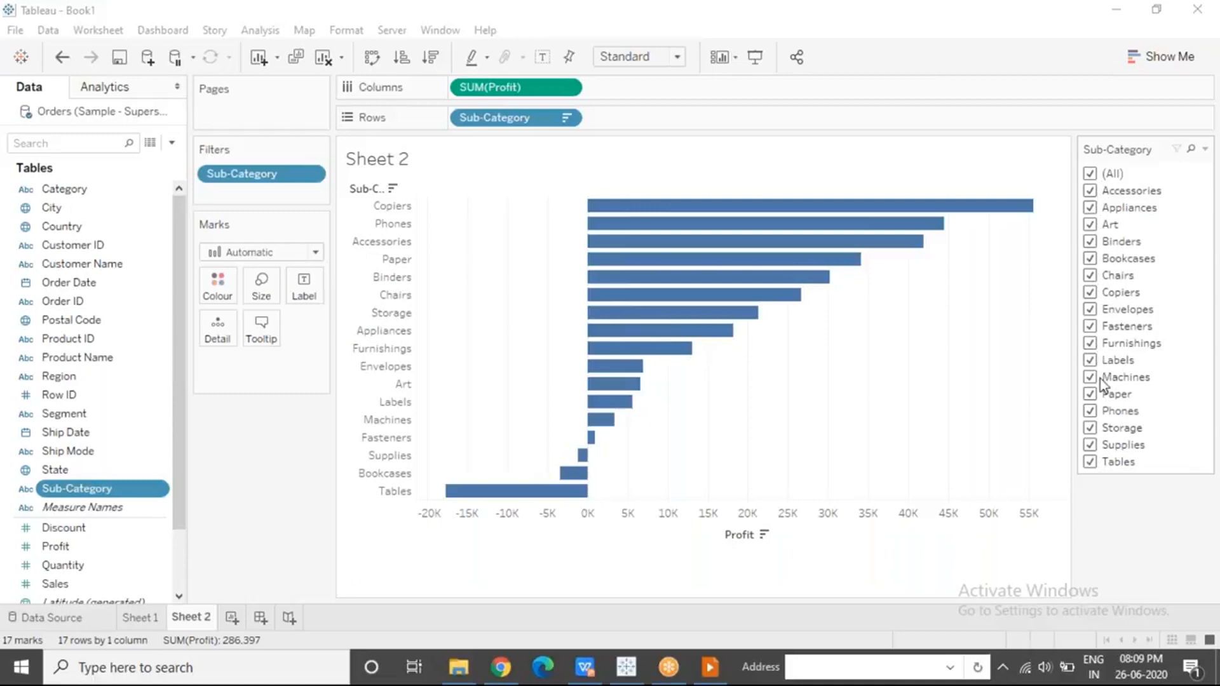
Deselect Art, Bookcases, Chairs, Furnishings and Phones in the interactive Sub-Category filter, and reselect all values.
{"action": "left_click", "coordinate": [1090, 225]}
{"action": "left_click", "coordinate": [1090, 258]}
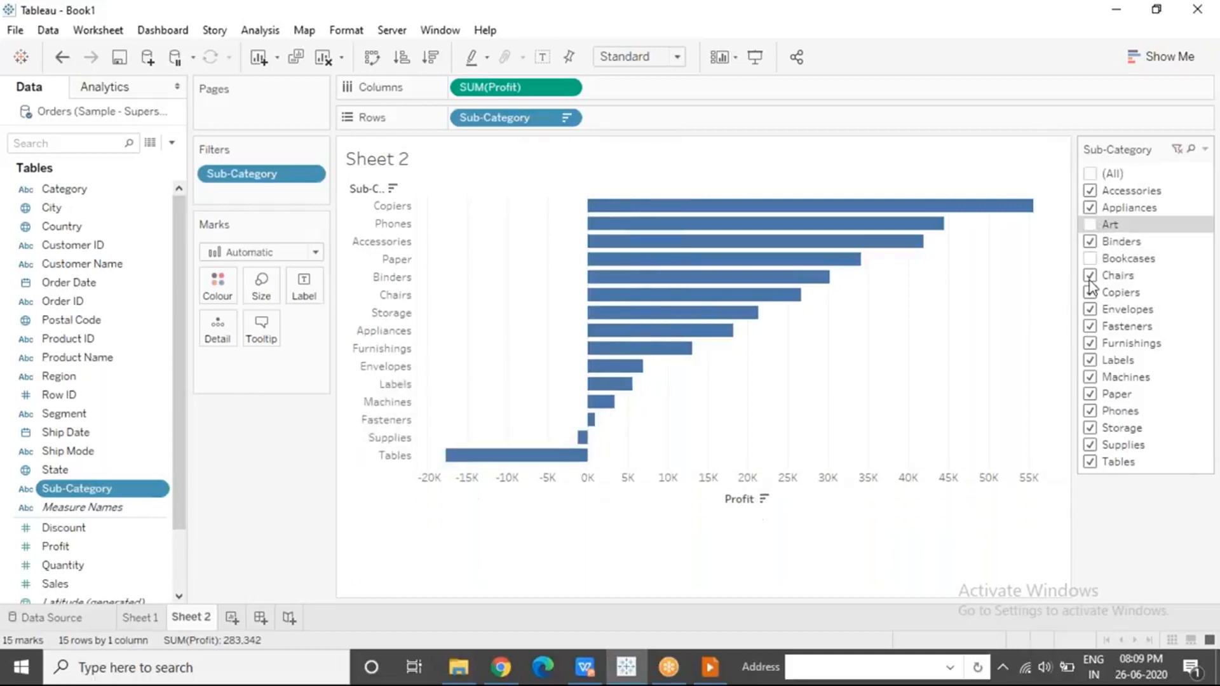
{"action": "left_click", "coordinate": [1089, 277]}
{"action": "left_click", "coordinate": [1090, 344]}
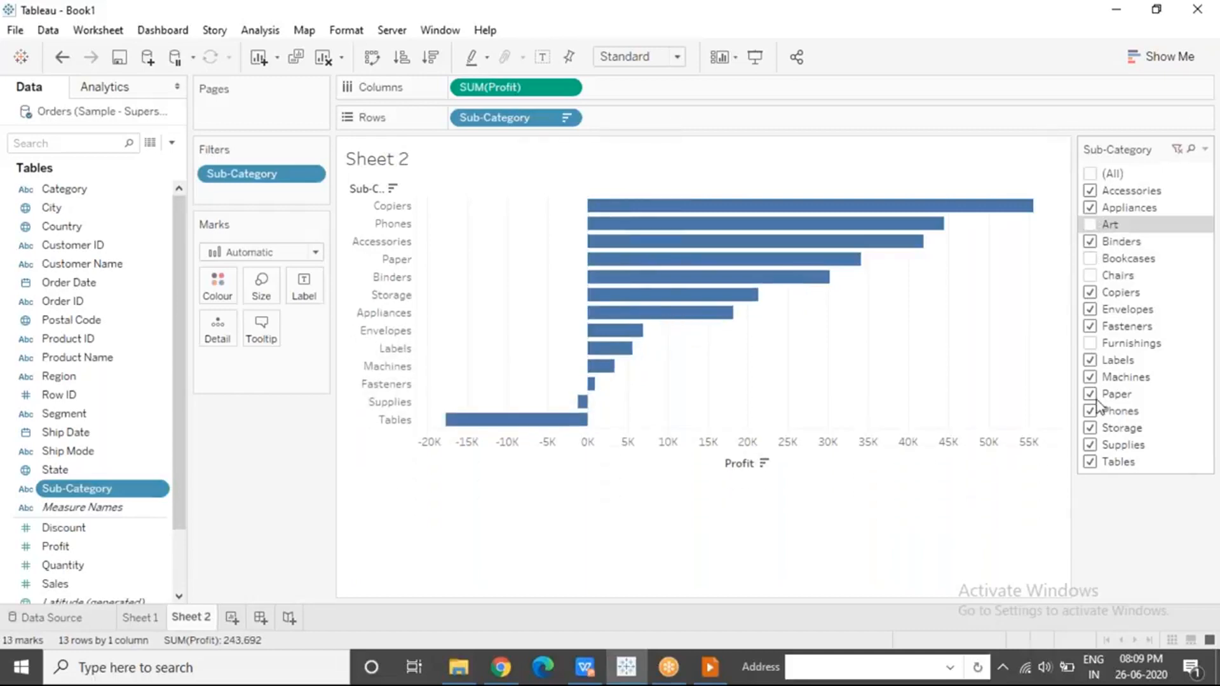
{"action": "left_click", "coordinate": [1090, 412]}
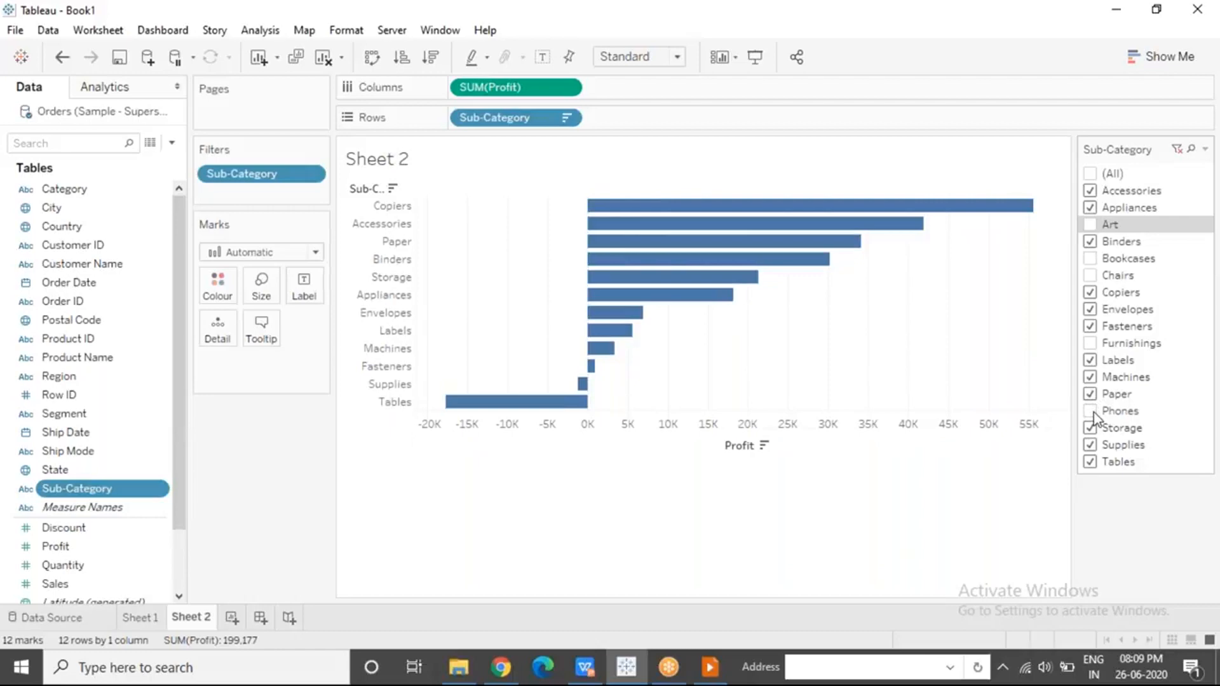
{"action": "left_click", "coordinate": [1090, 174]}
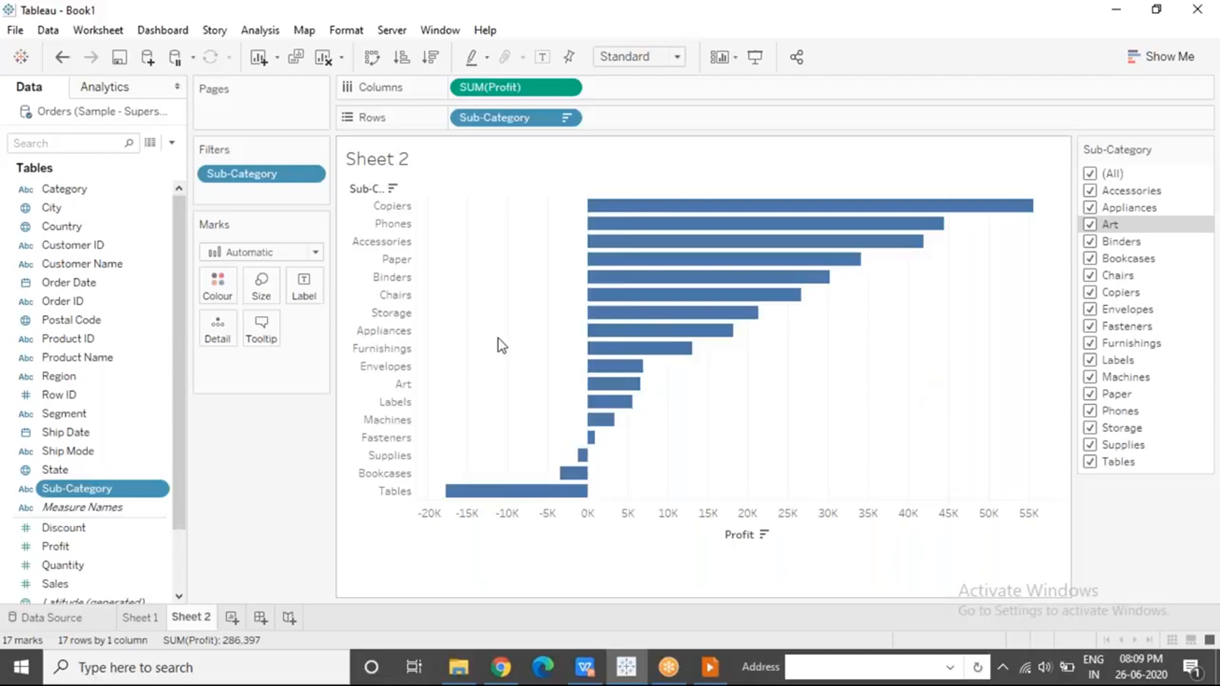
Add Category before Sub-Category in the rows and show an interactive Category filter.
{"action": "left_click_drag", "start_coordinate": [82, 191], "coordinate": [458, 124]}
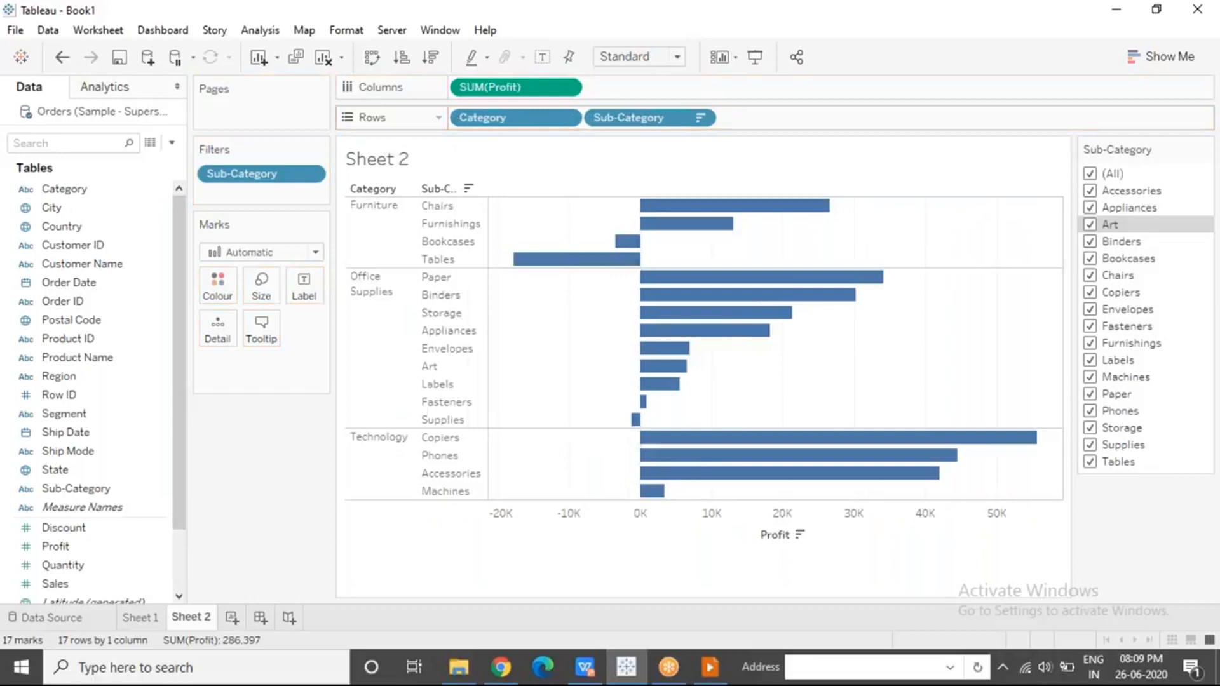
{"action": "left_click", "coordinate": [150, 189]}
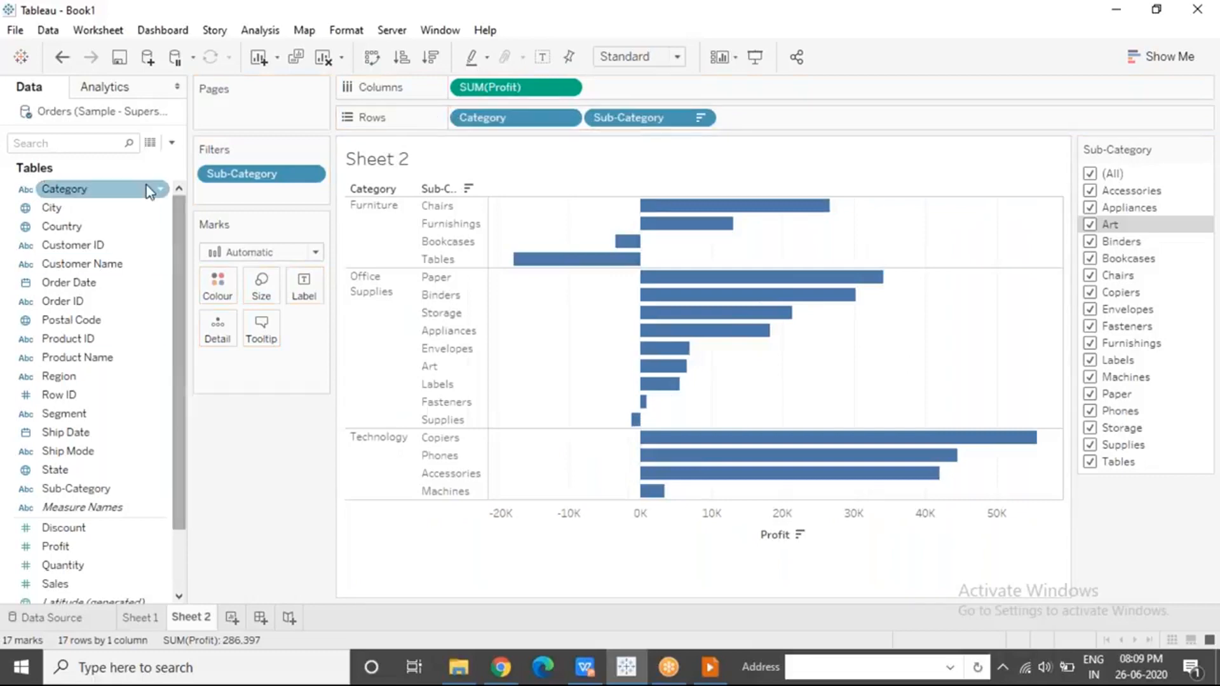
{"action": "left_click", "coordinate": [161, 190]}
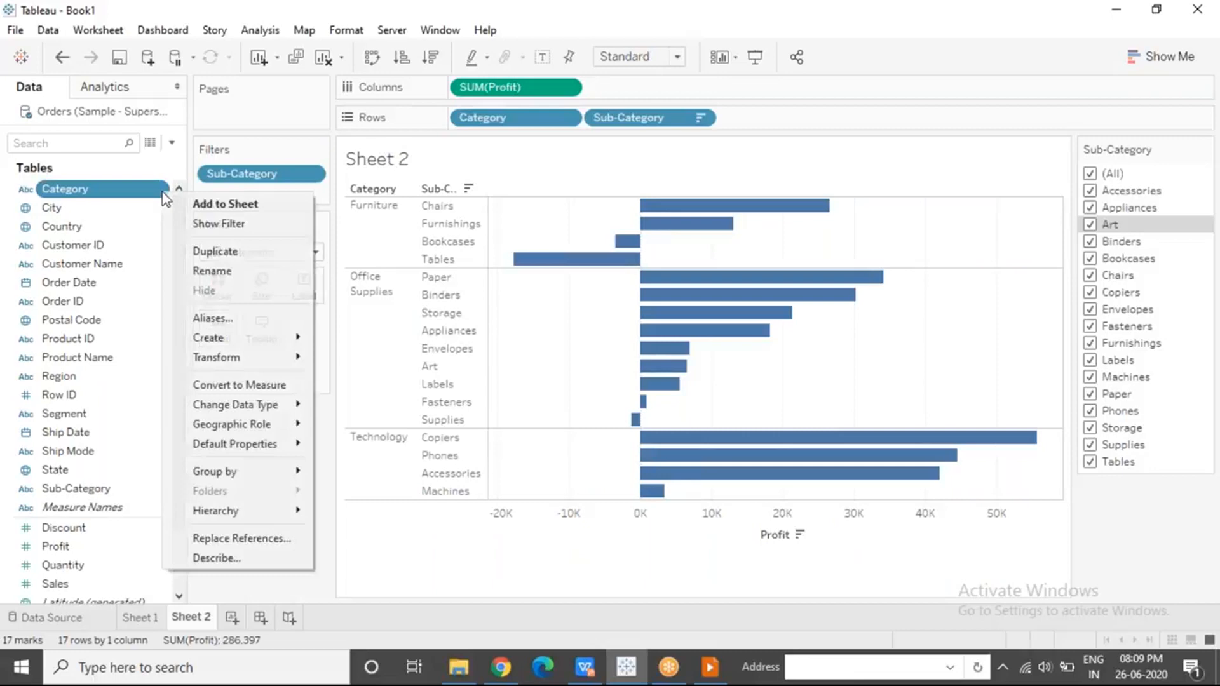
{"action": "left_click", "coordinate": [190, 227]}
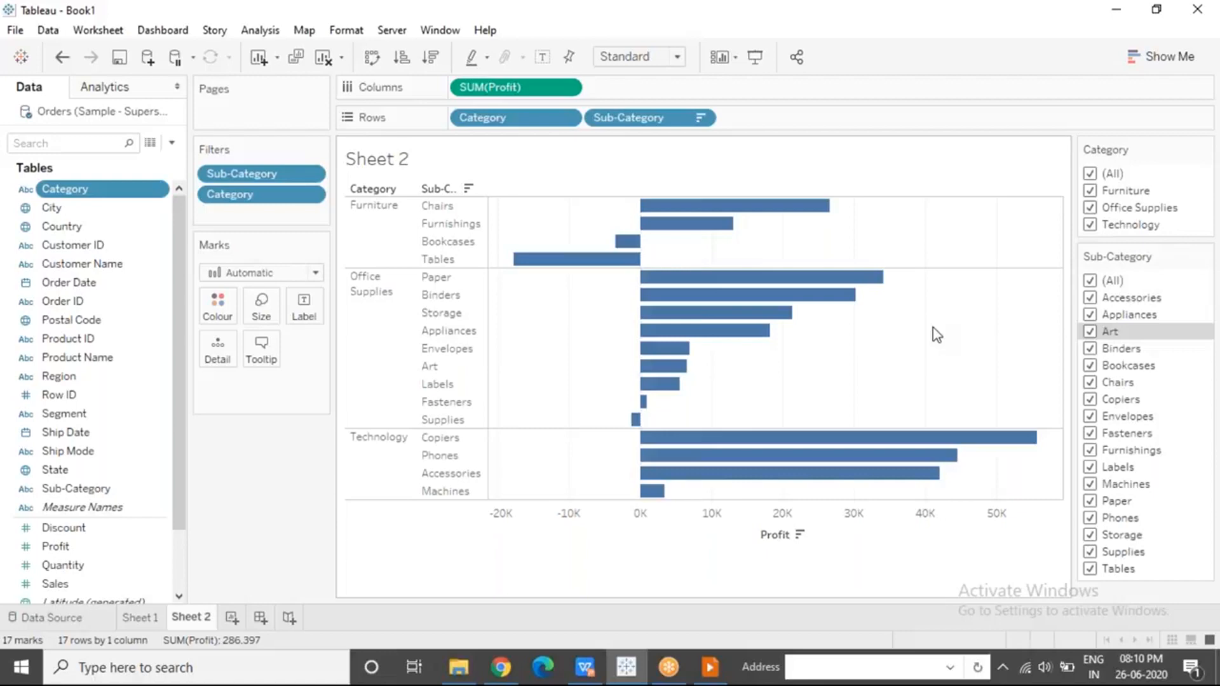
Highlight the Furniture group in the chart to examine its sub-categories, and clear the selection.
{"action": "left_click", "coordinate": [360, 253]}
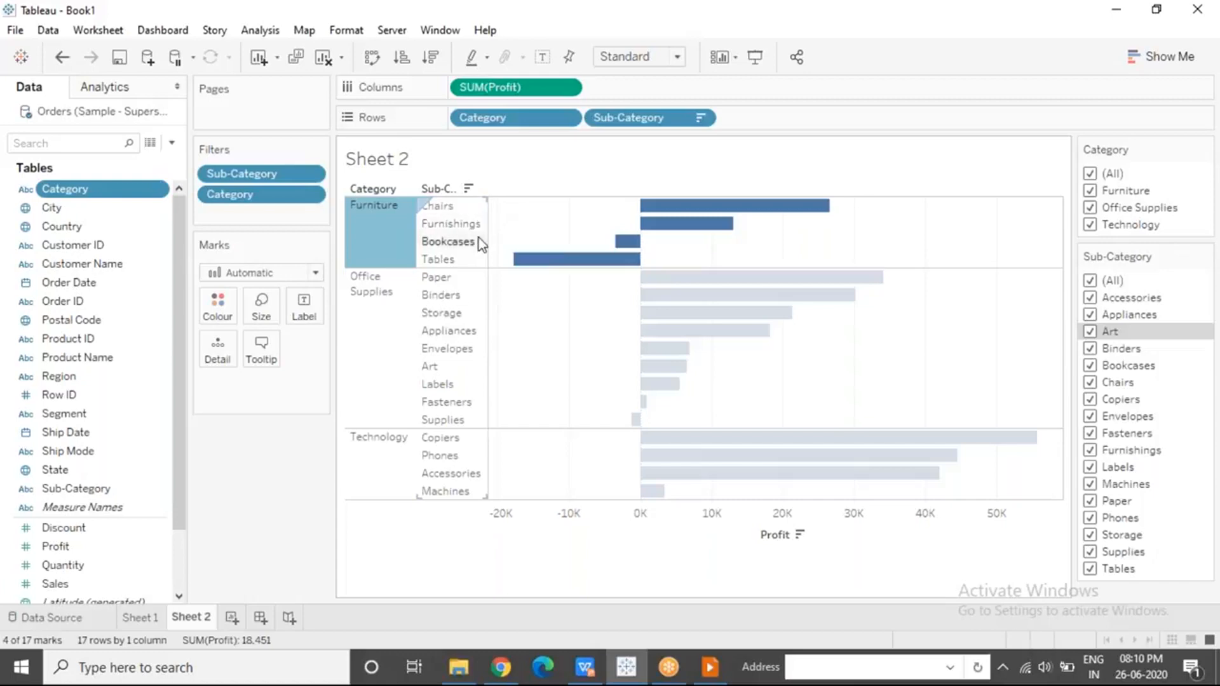
{"action": "left_click", "coordinate": [846, 29]}
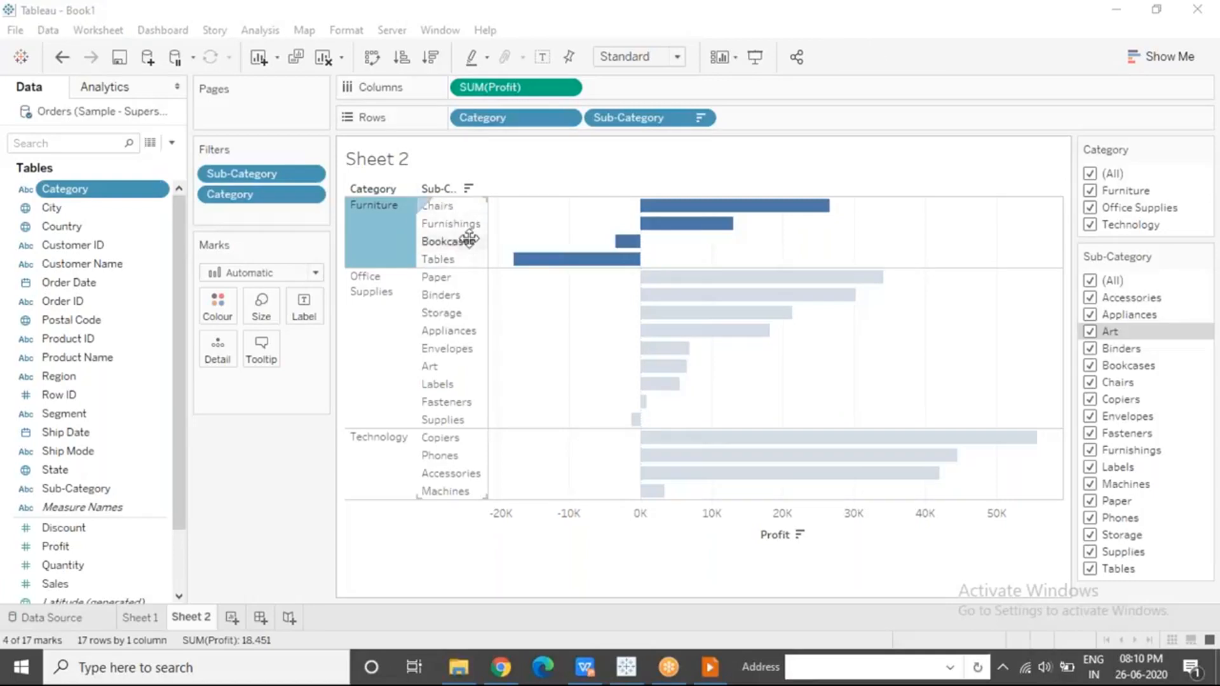
{"action": "mouse_move", "coordinate": [359, 226]}
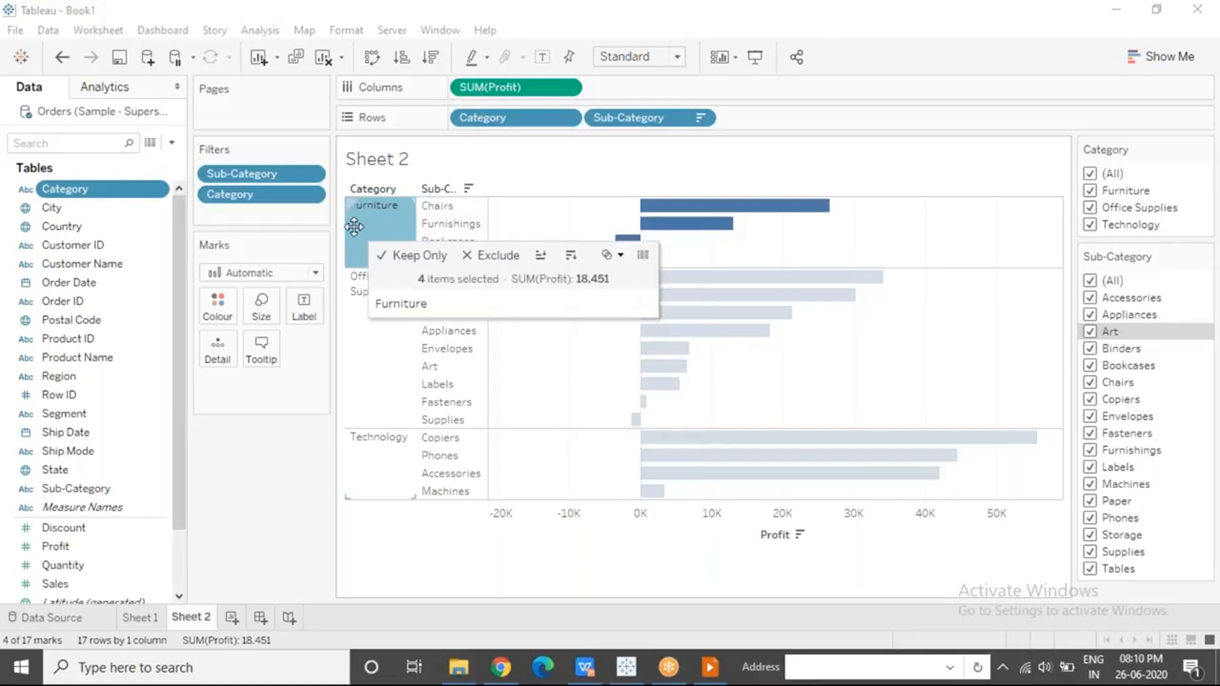
{"action": "left_click", "coordinate": [565, 224]}
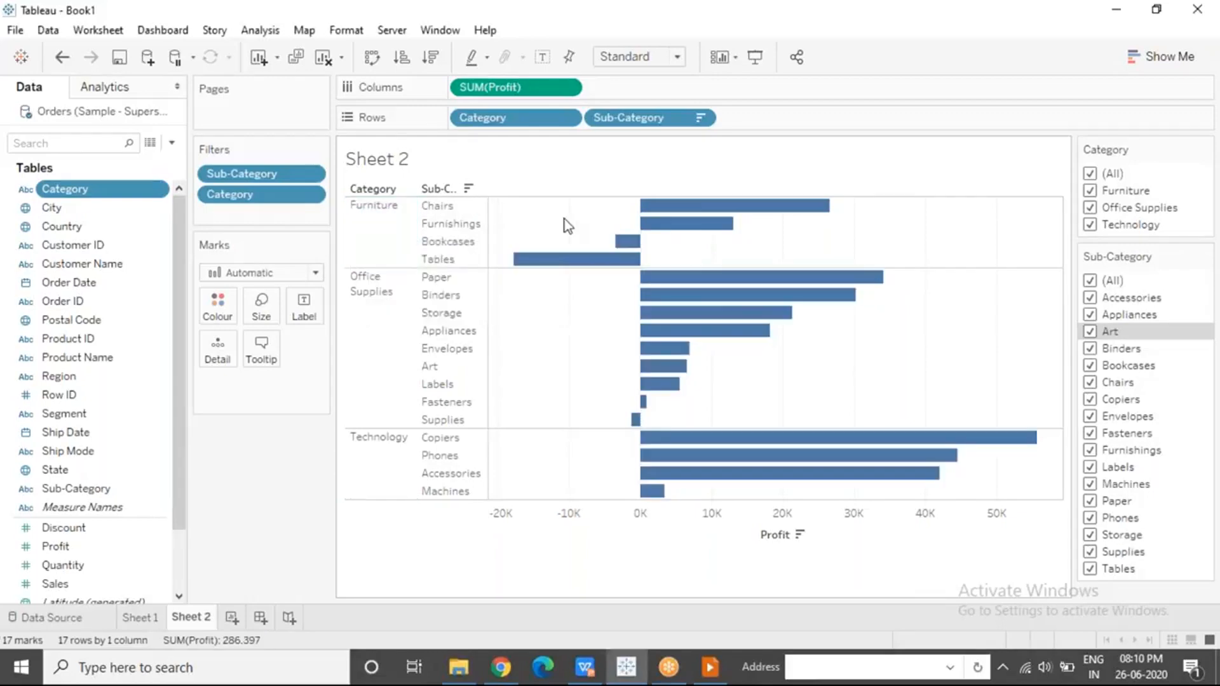
{"action": "left_click", "coordinate": [387, 235]}
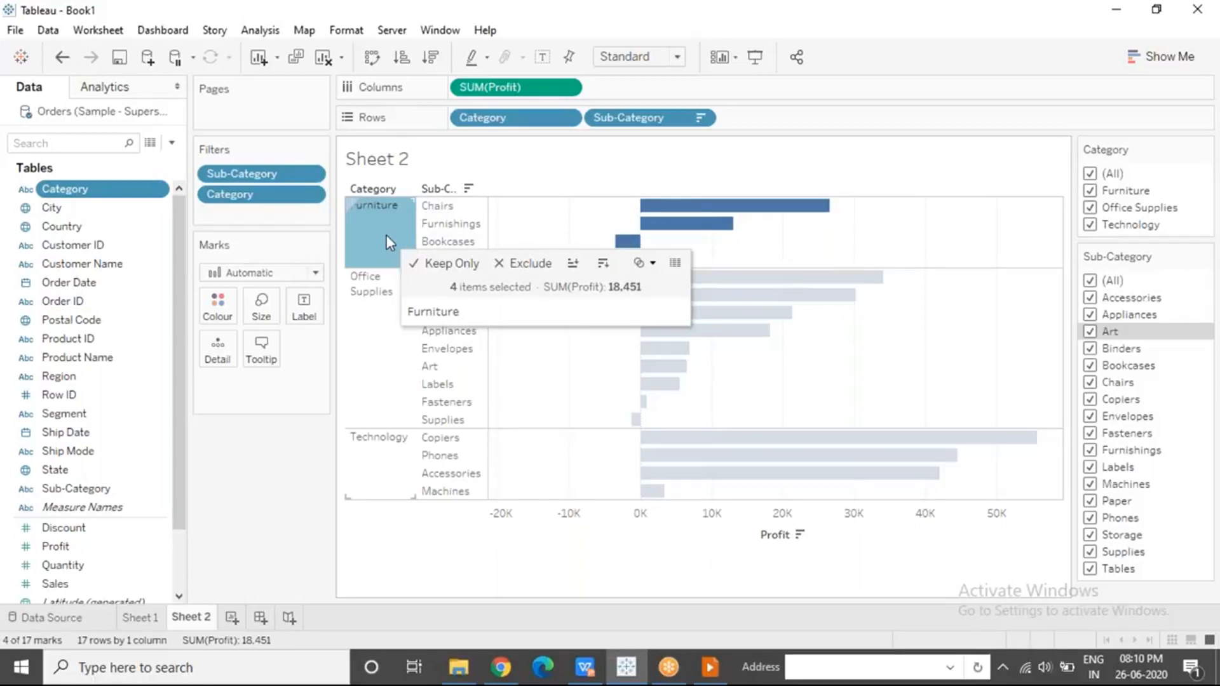
{"action": "left_click", "coordinate": [508, 224]}
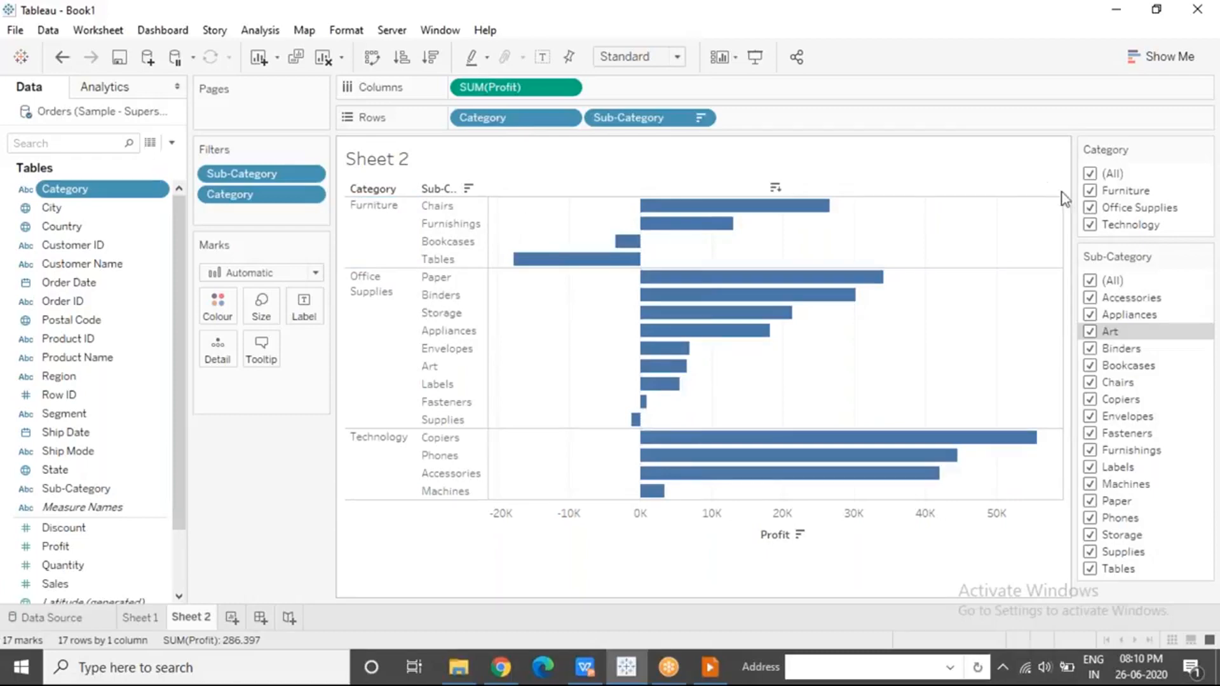
Keep only Furniture in the Category filter and limit the Sub-Category filter to only relevant values.
{"action": "left_click", "coordinate": [1089, 208]}
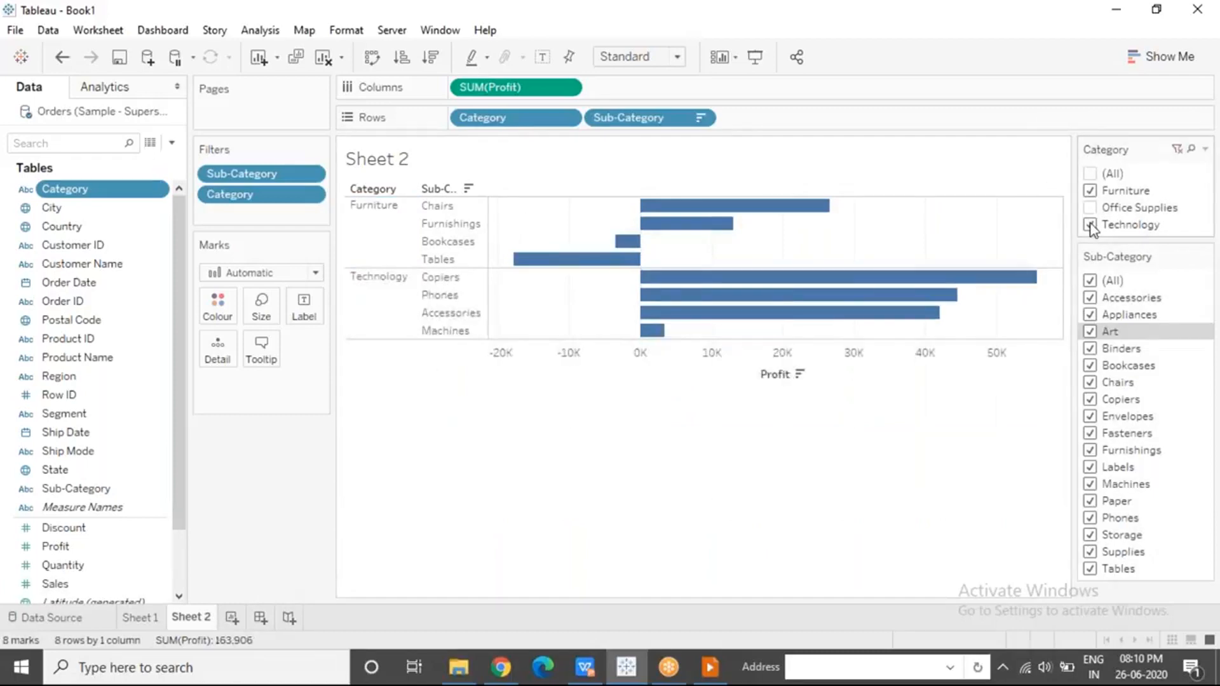
{"action": "left_click", "coordinate": [1090, 226]}
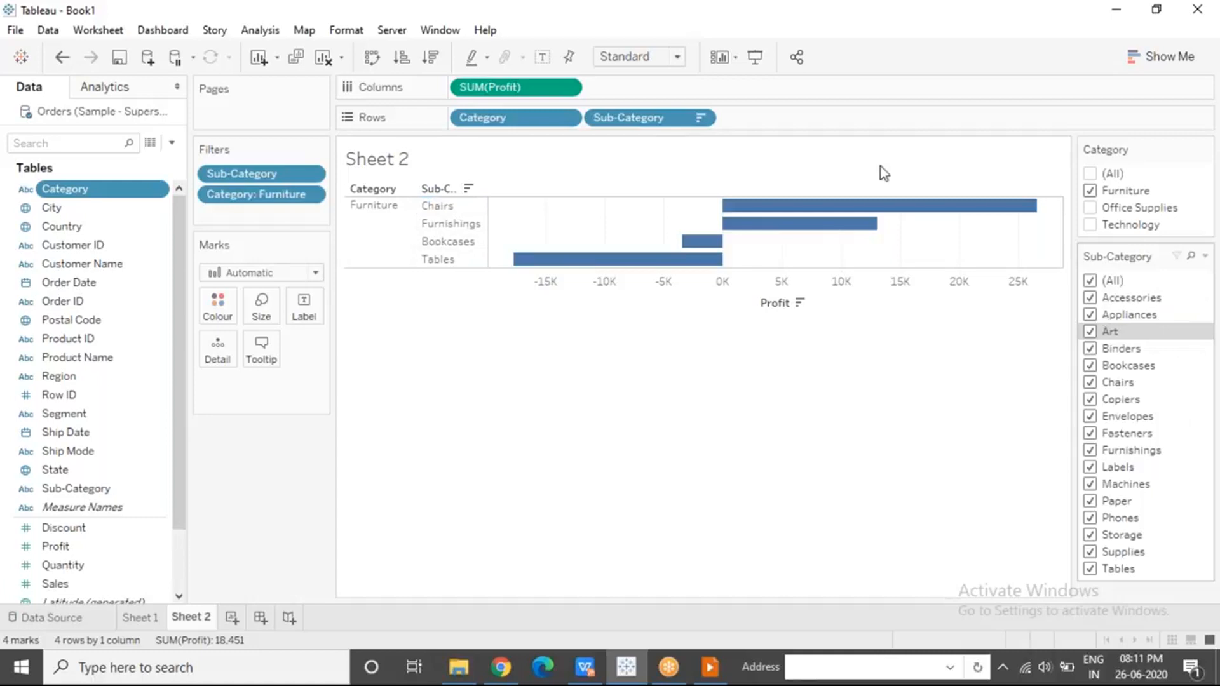
{"action": "left_click", "coordinate": [848, 28]}
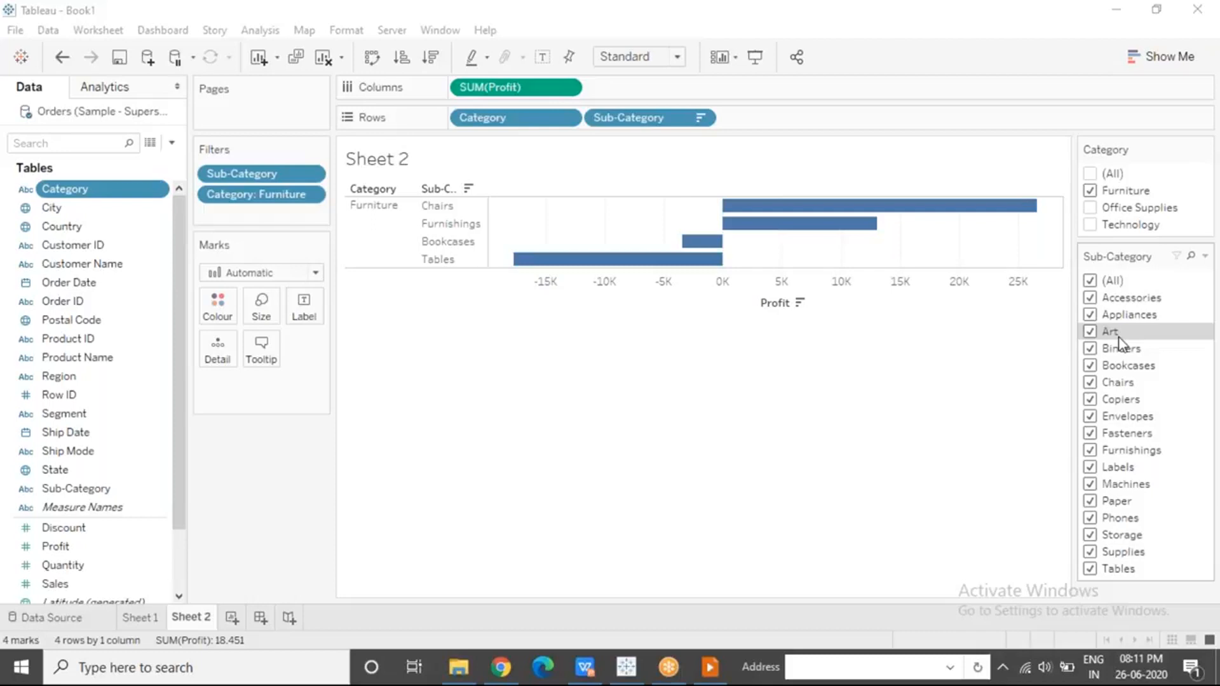
{"action": "left_click", "coordinate": [1205, 256]}
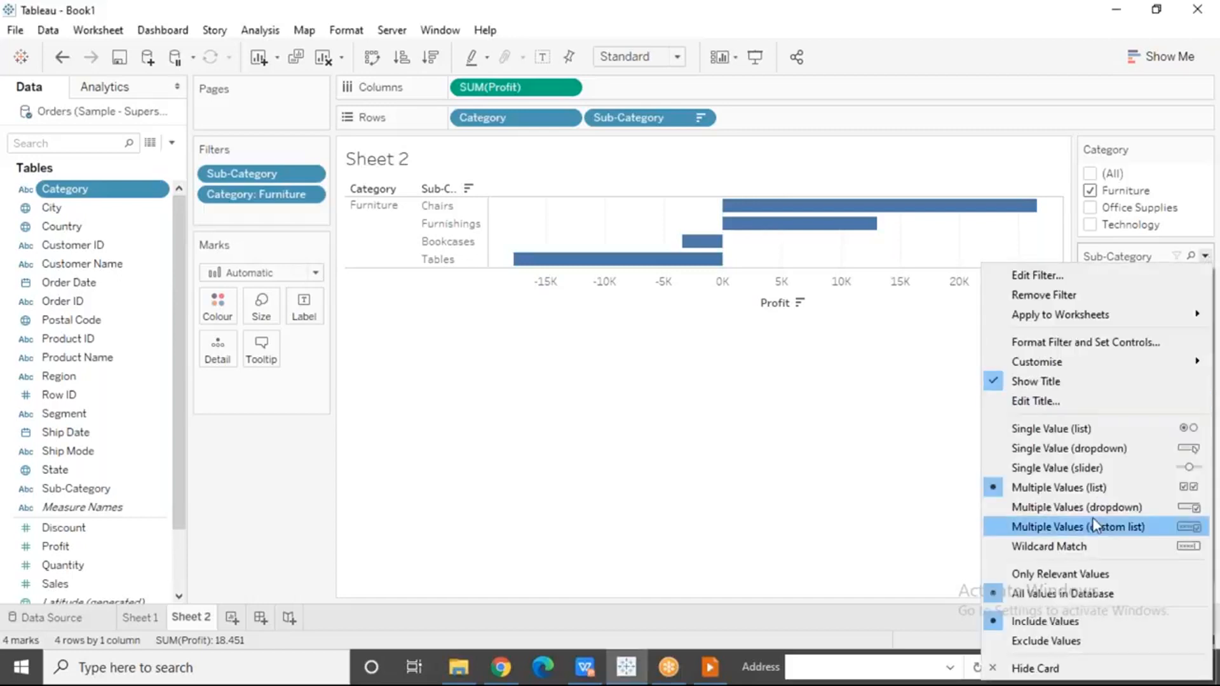
{"action": "left_click", "coordinate": [1092, 575]}
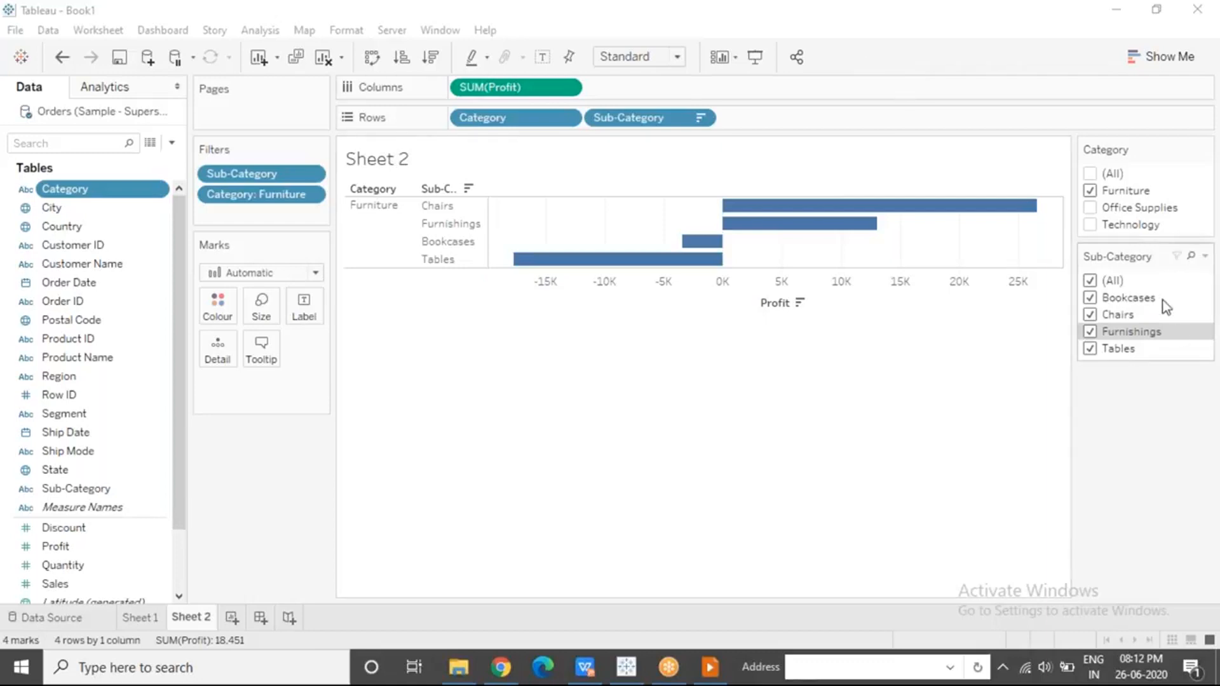
Switch the Category filter from Furniture to Technology, and reselect Furniture and Office Supplies as well.
{"action": "left_click", "coordinate": [1090, 191]}
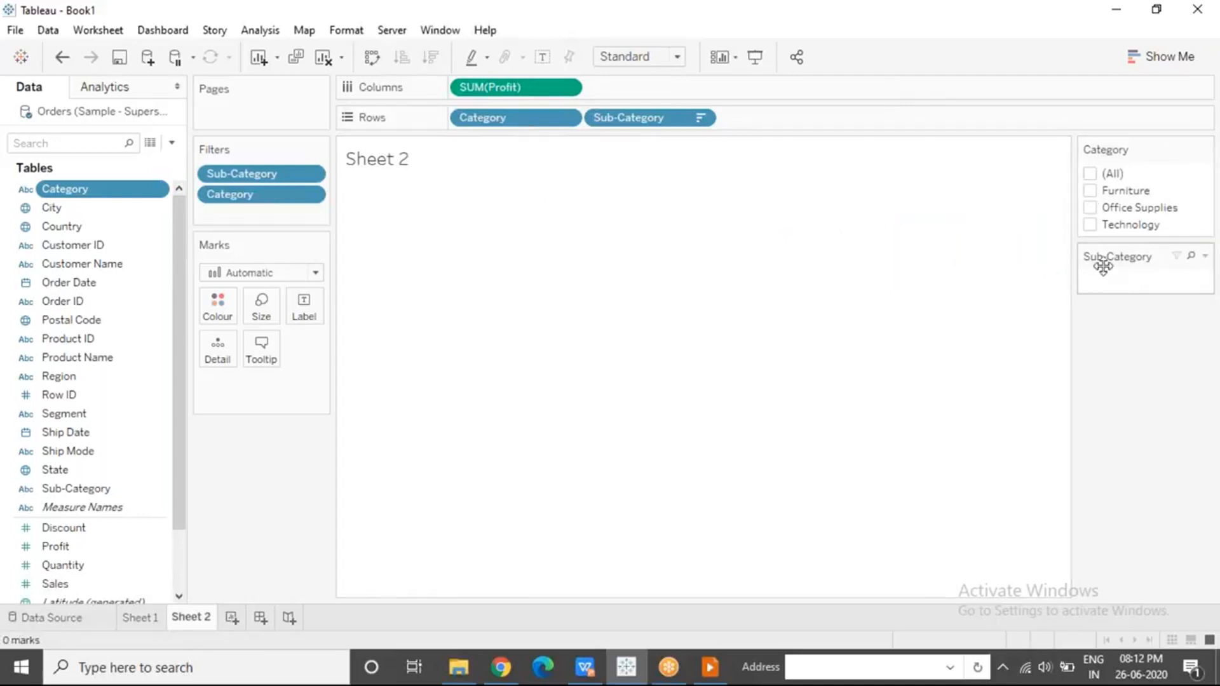
{"action": "left_click", "coordinate": [1090, 225]}
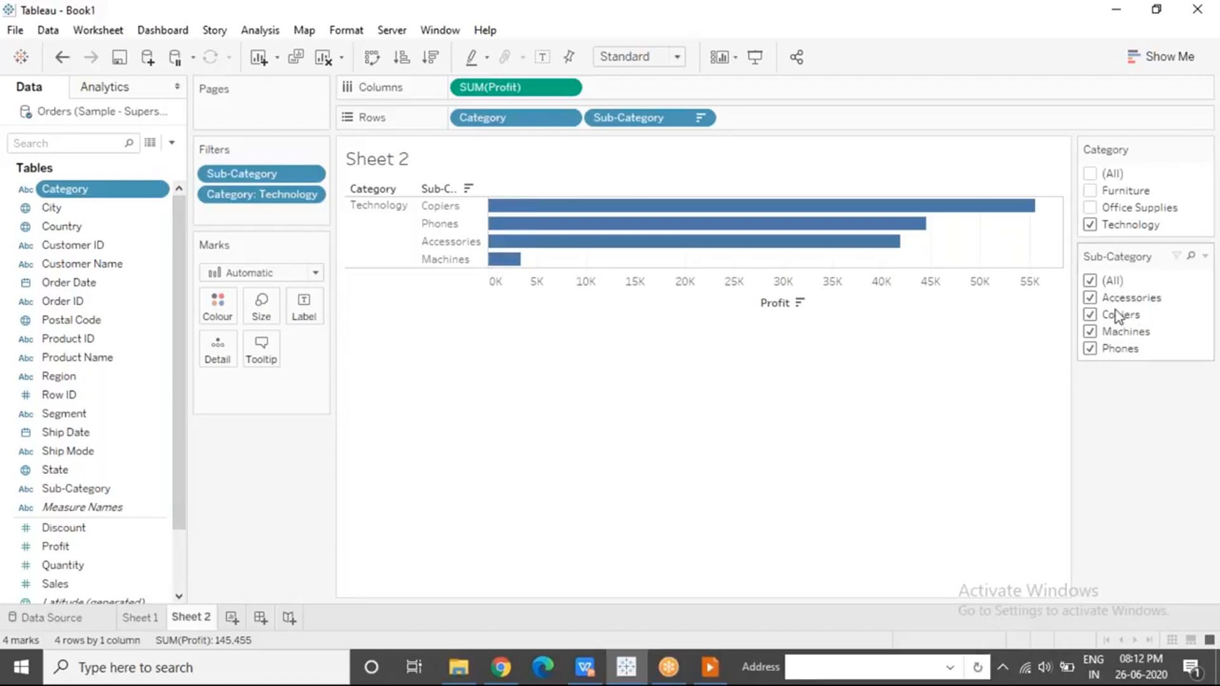
{"action": "left_click", "coordinate": [1093, 193]}
{"action": "left_click", "coordinate": [1090, 208]}
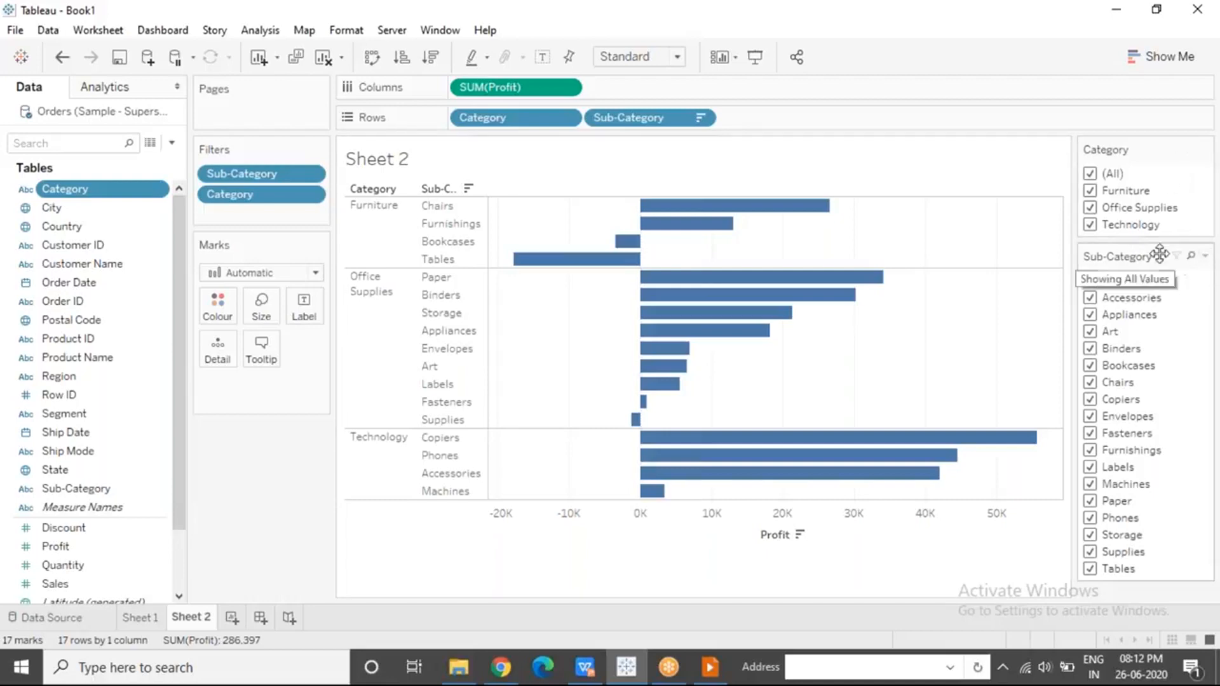
Change the Sub-Category filter to Single Value (list), choose Accessories, Appliances, Art and Binders in turn, and return it to All.
{"action": "left_click", "coordinate": [1204, 257]}
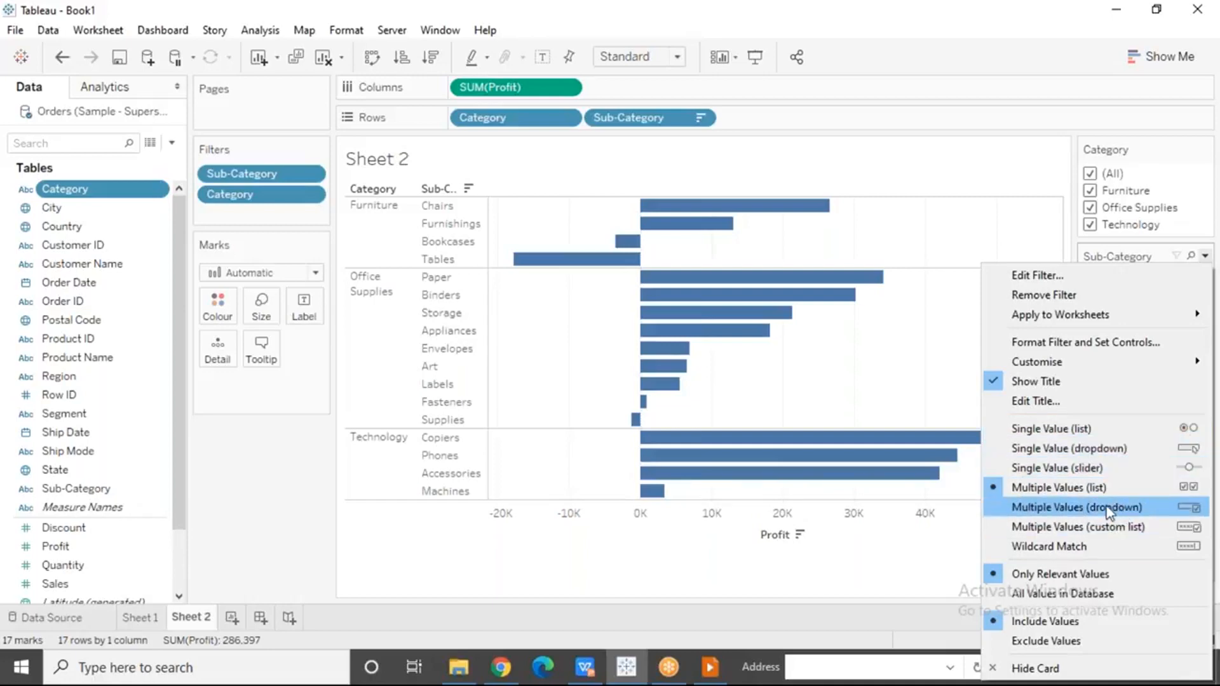
{"action": "left_click", "coordinate": [1084, 436]}
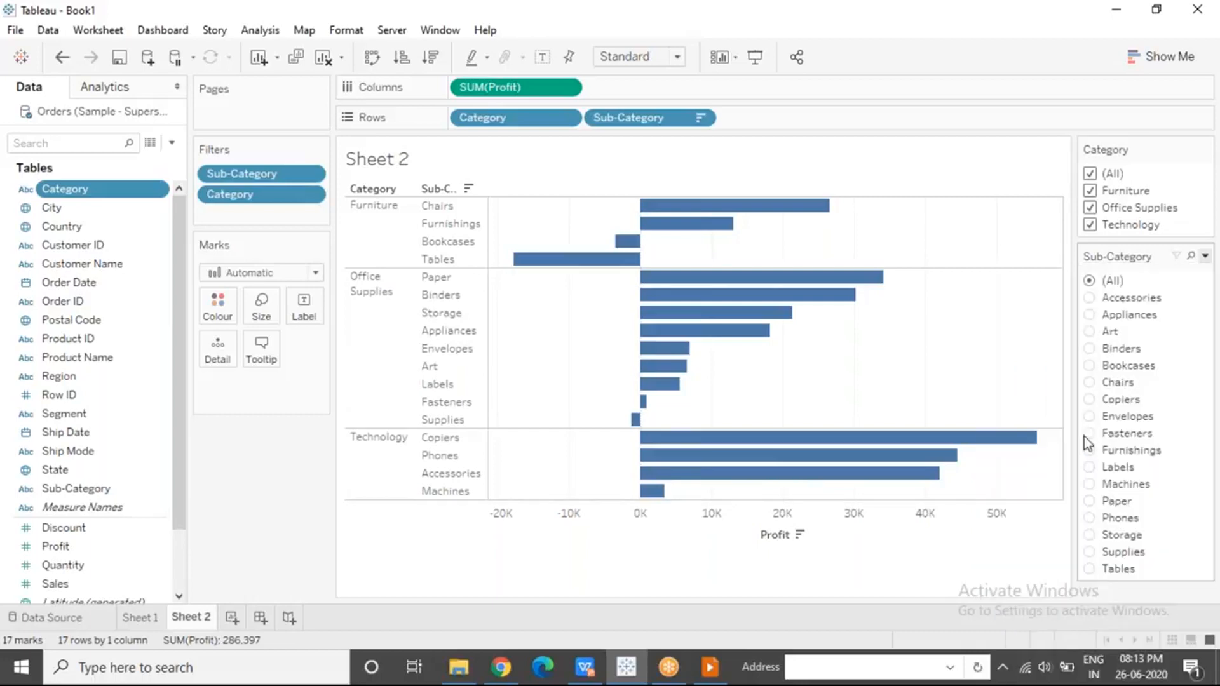
{"action": "left_click", "coordinate": [1090, 298]}
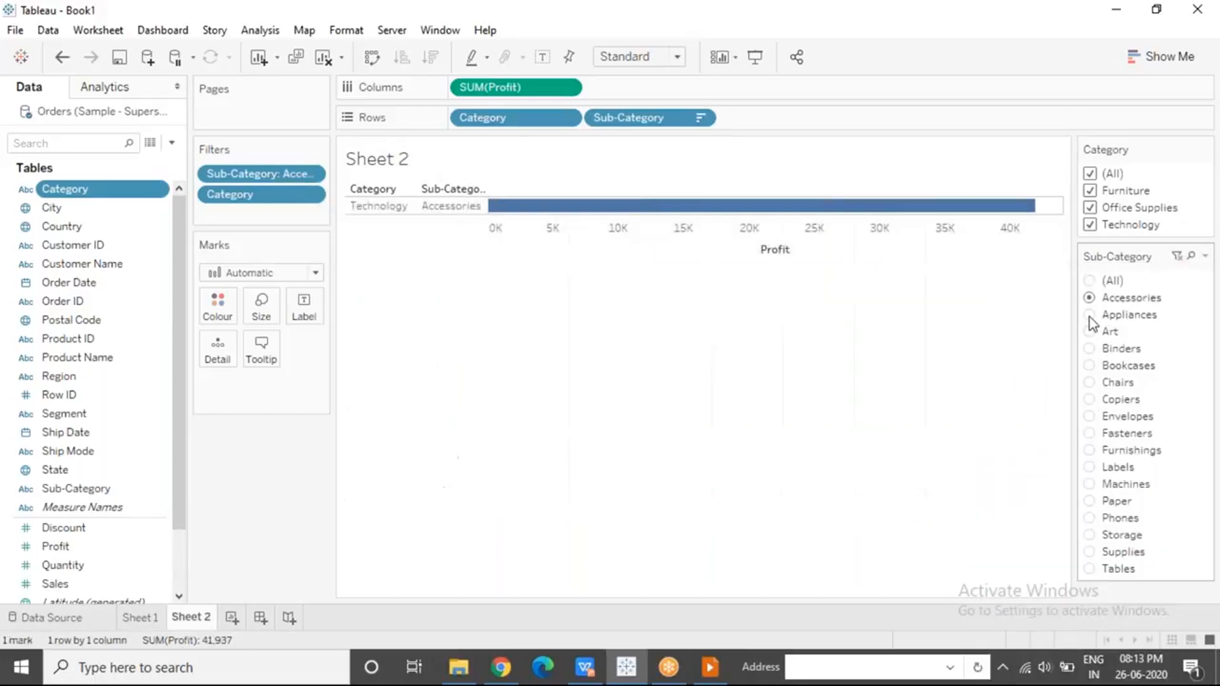
{"action": "left_click", "coordinate": [1091, 314]}
{"action": "left_click", "coordinate": [1090, 332]}
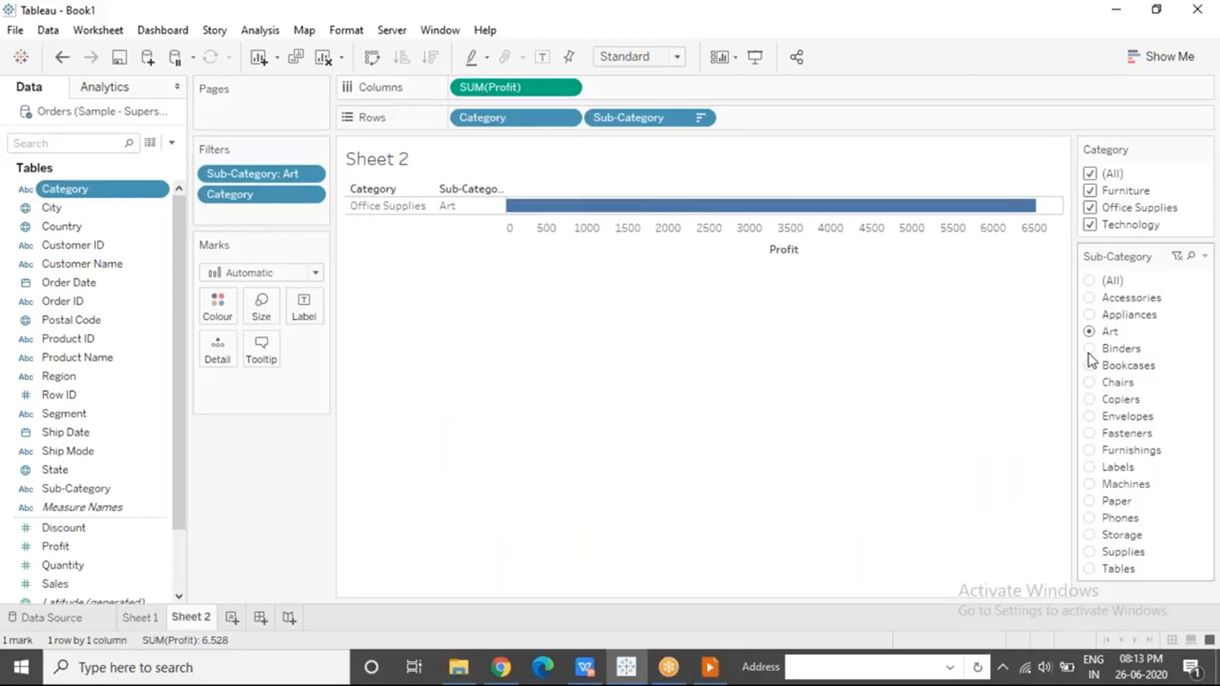
{"action": "left_click", "coordinate": [1089, 349]}
{"action": "left_click", "coordinate": [1089, 280]}
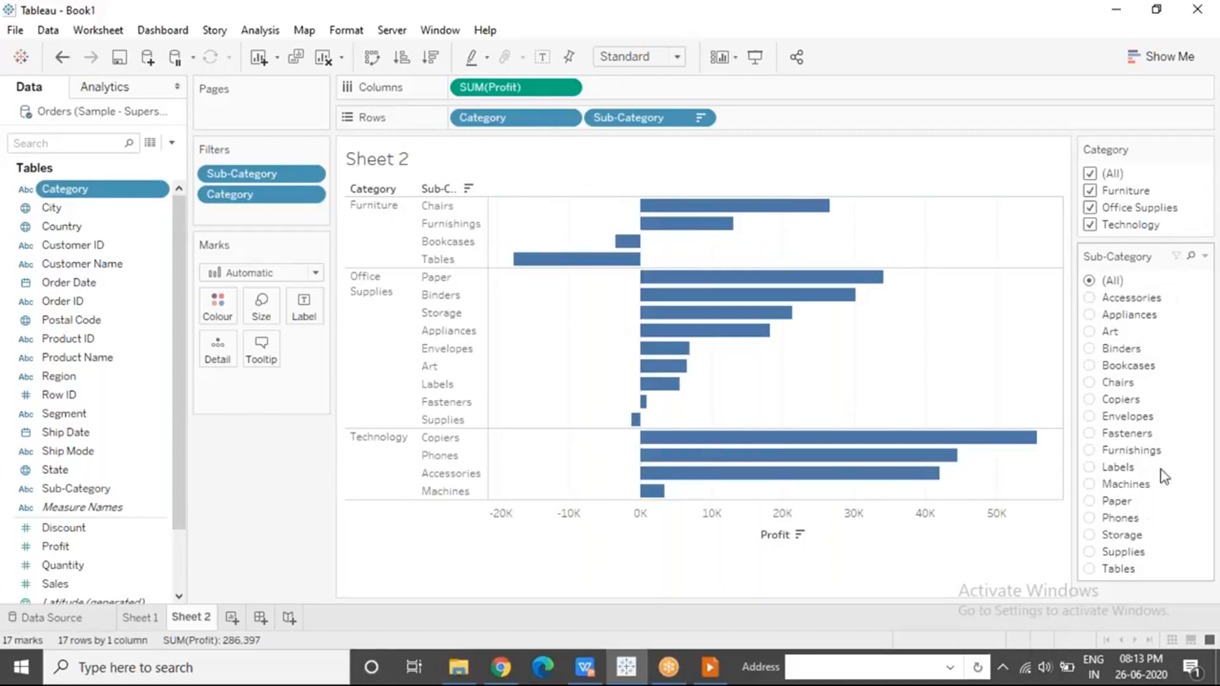
Go through Accessories, Appliances, Art and Binders once more in the single-value Sub-Category filter, and restore all values.
{"action": "left_click", "coordinate": [1090, 298]}
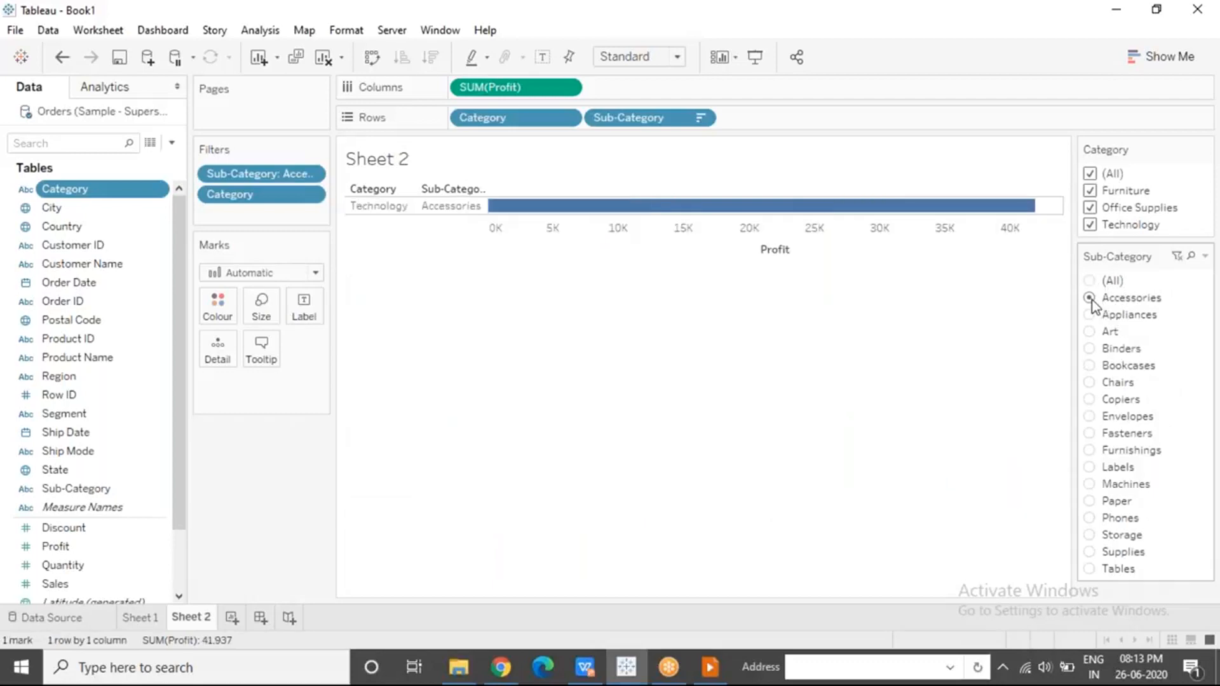
{"action": "left_click", "coordinate": [1089, 315]}
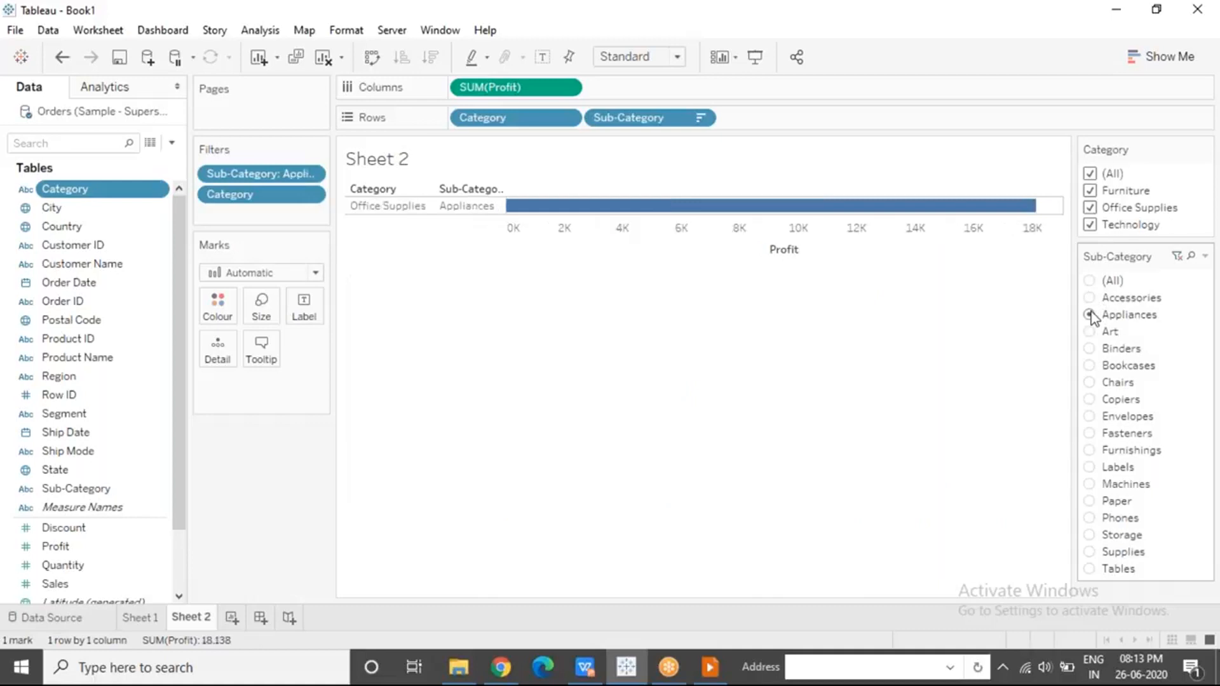
{"action": "left_click", "coordinate": [1090, 331]}
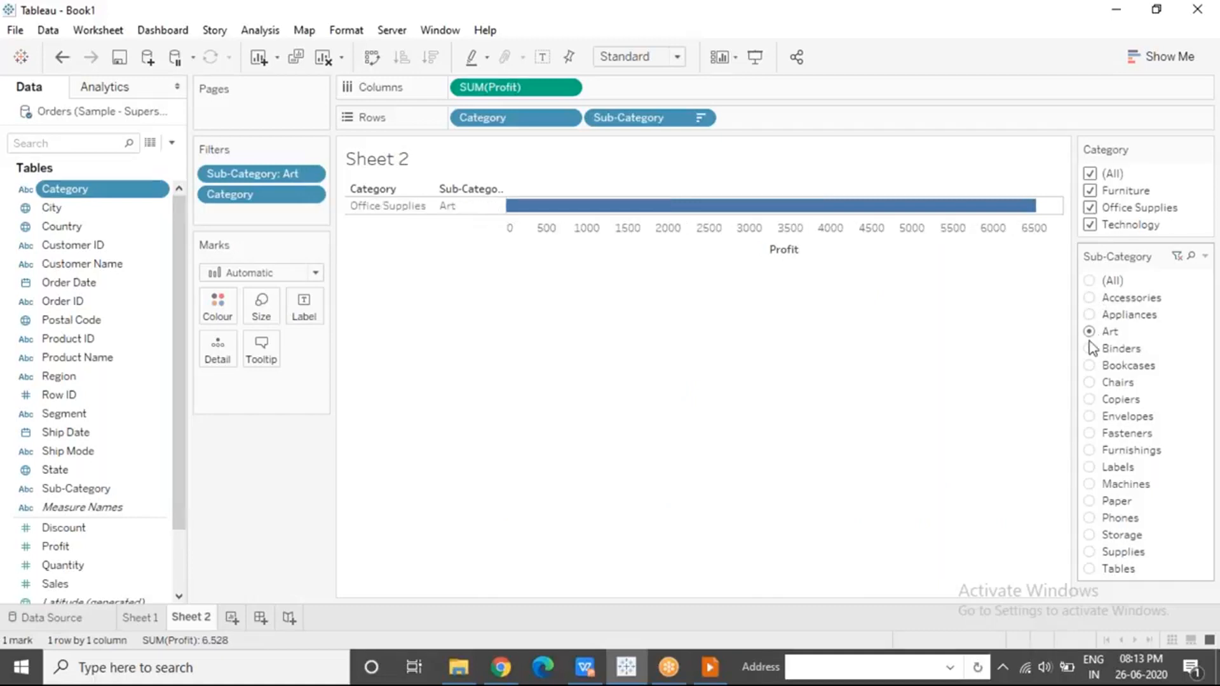
{"action": "left_click", "coordinate": [1089, 346]}
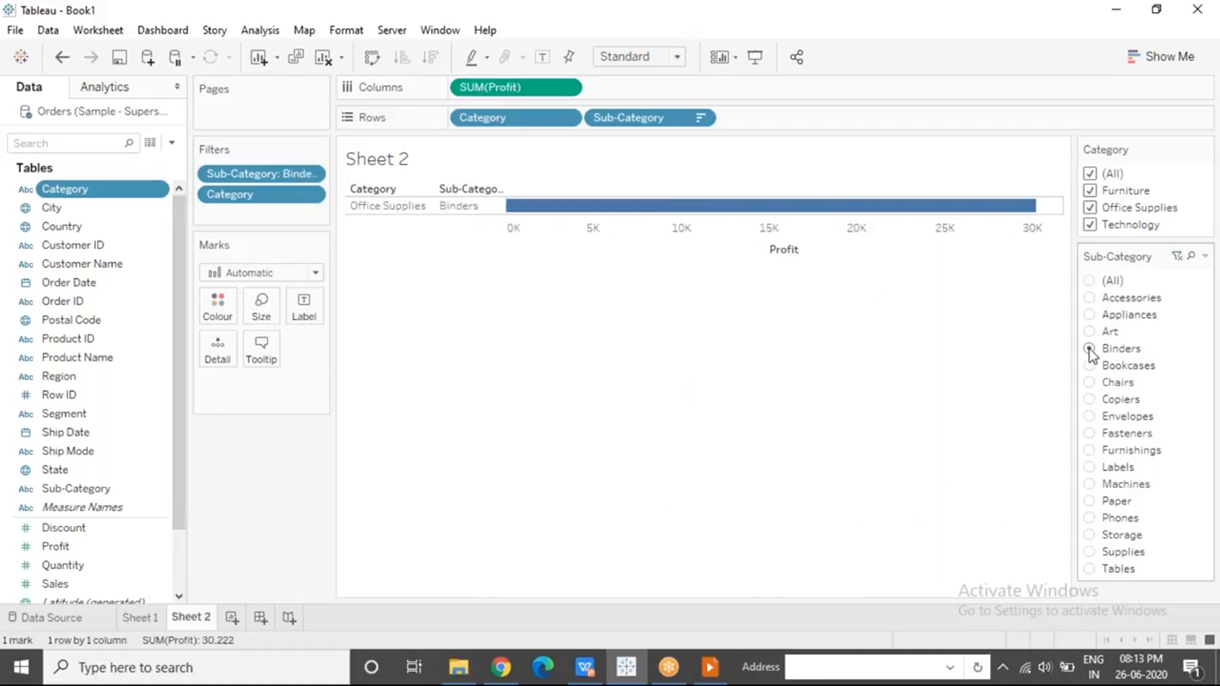
{"action": "left_click", "coordinate": [1089, 280]}
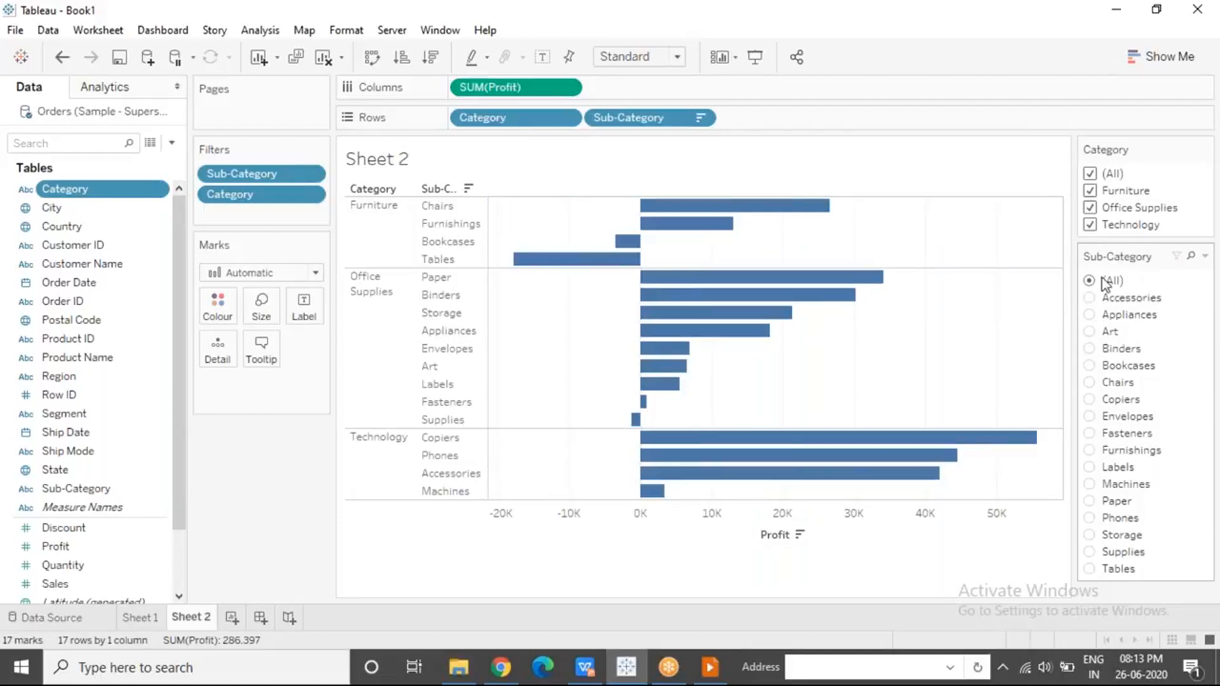
{"action": "left_click", "coordinate": [849, 33]}
Set the Sub-Category filter back to Multiple Values (list) and view its other display options.
{"action": "left_click", "coordinate": [1204, 256]}
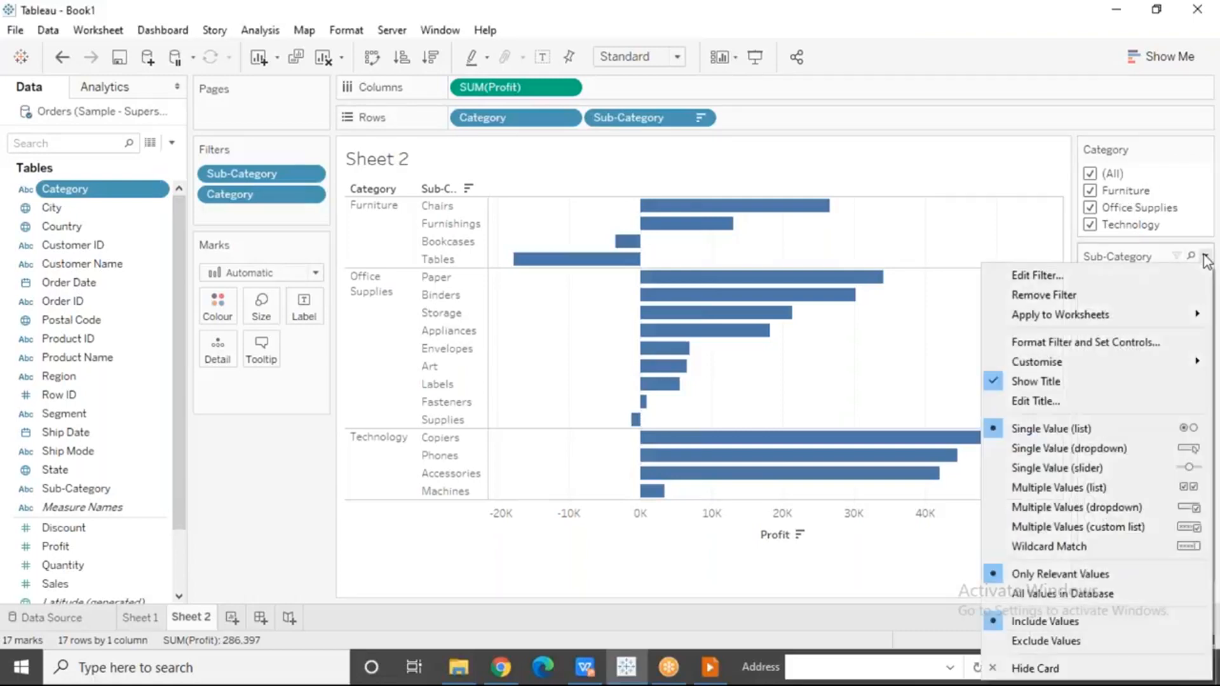
{"action": "left_click", "coordinate": [1070, 487]}
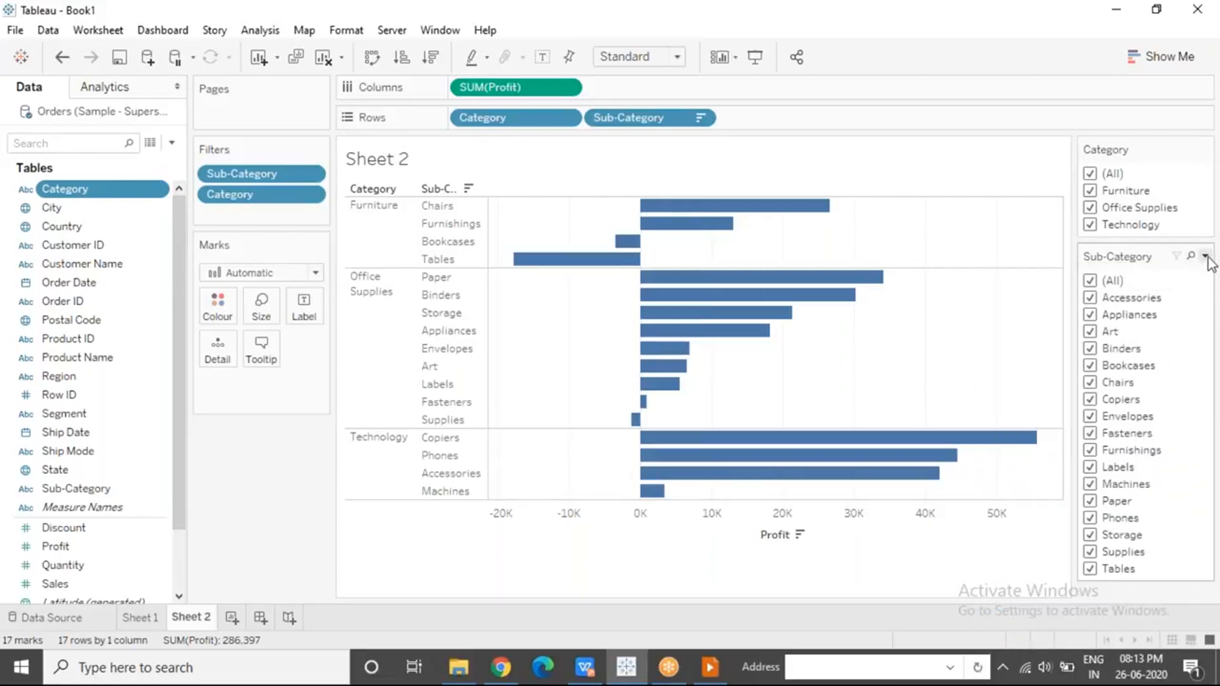
{"action": "left_click", "coordinate": [1206, 256]}
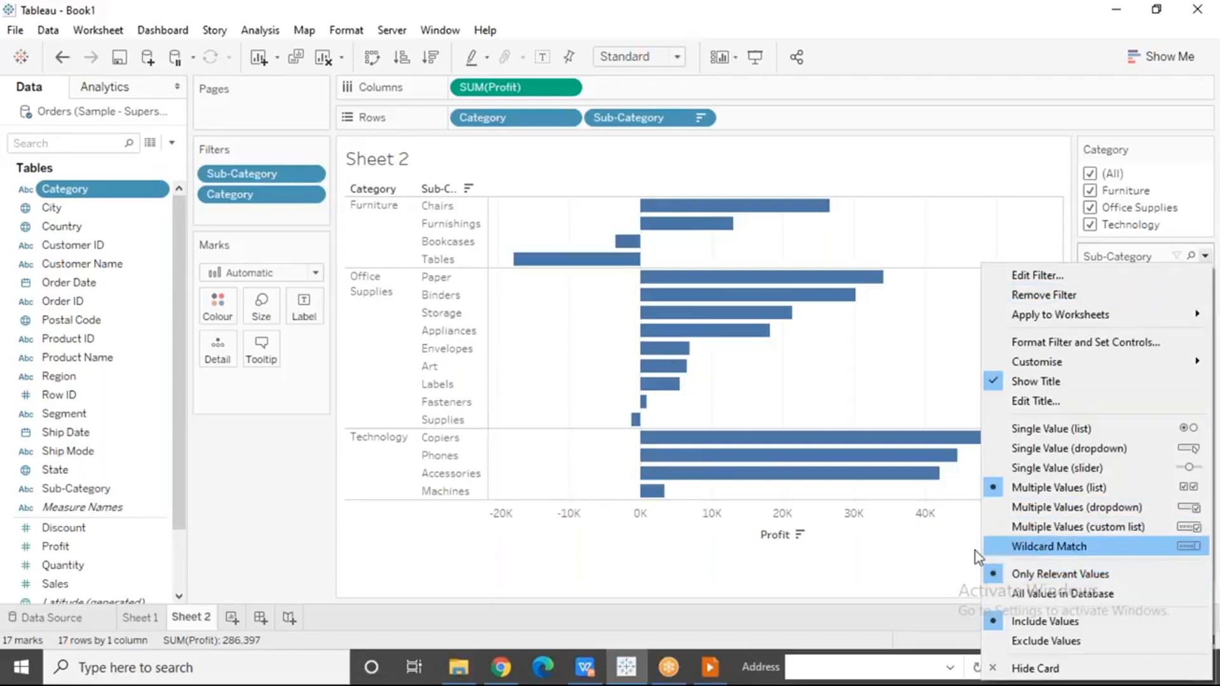
{"action": "left_click", "coordinate": [932, 556]}
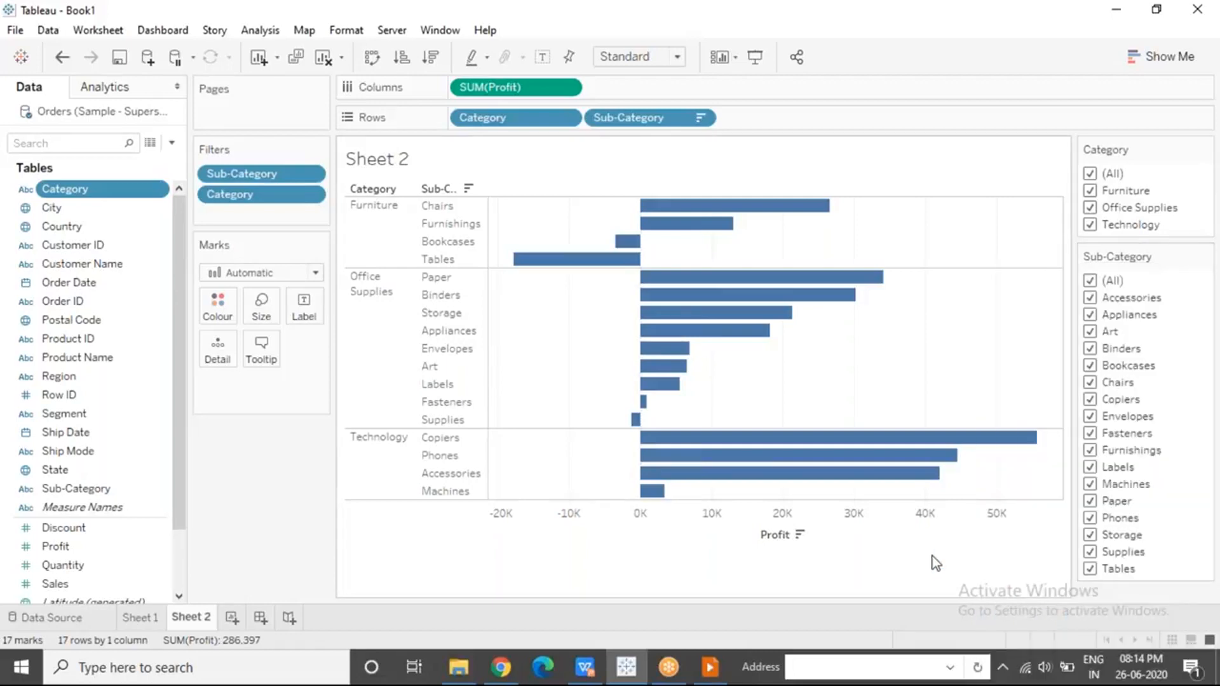
Clear all Category filter values, select only Furniture, and add a new blank worksheet.
{"action": "left_click", "coordinate": [1089, 179]}
{"action": "left_click", "coordinate": [1089, 189]}
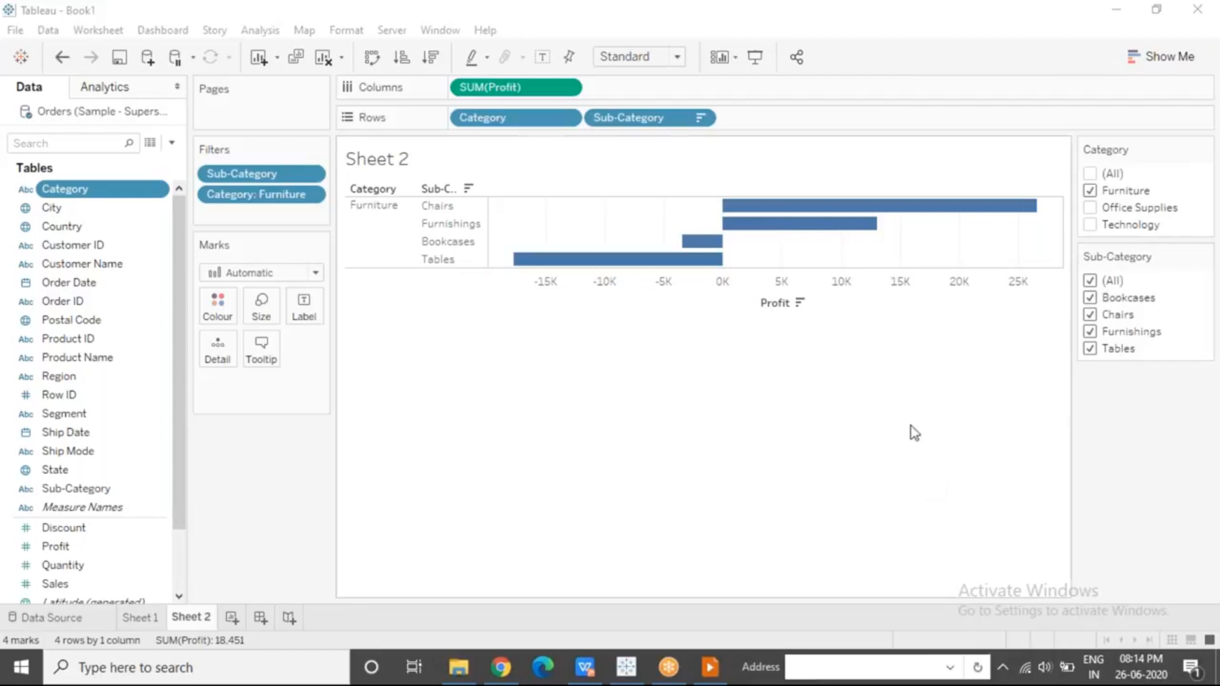
{"action": "left_click", "coordinate": [232, 618]}
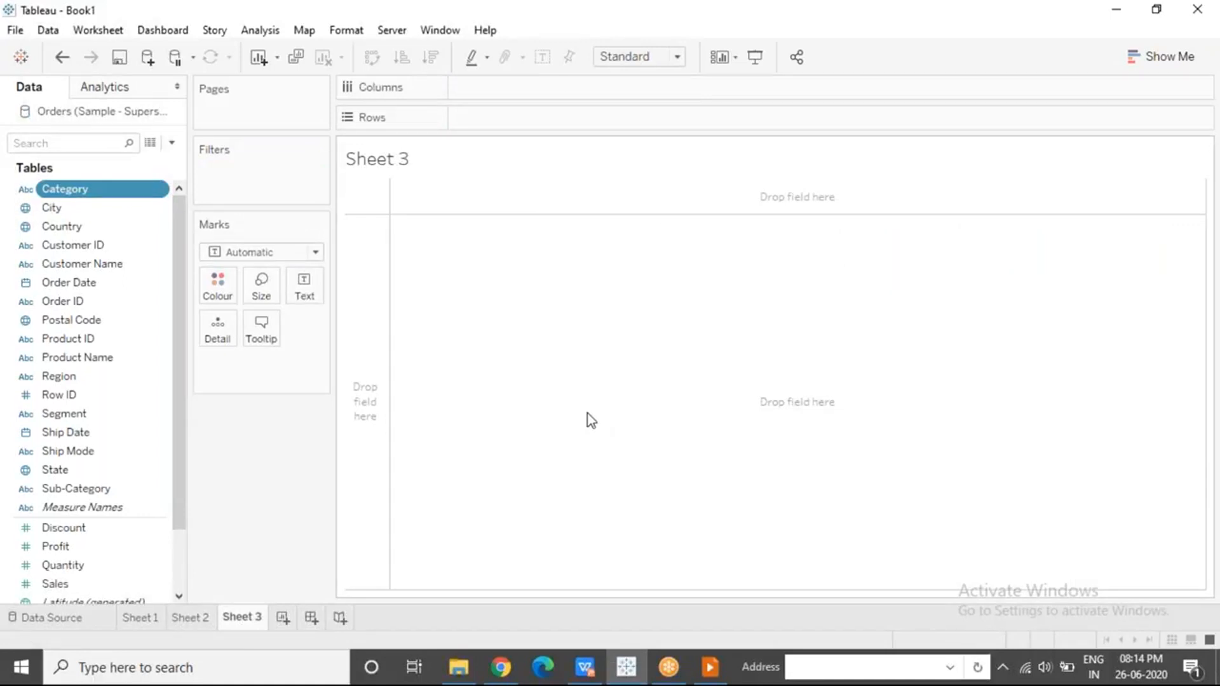
Switch to the presentation and advance through the Filtering slides.
{"action": "left_click", "coordinate": [710, 672]}
{"action": "left_click", "coordinate": [523, 396]}
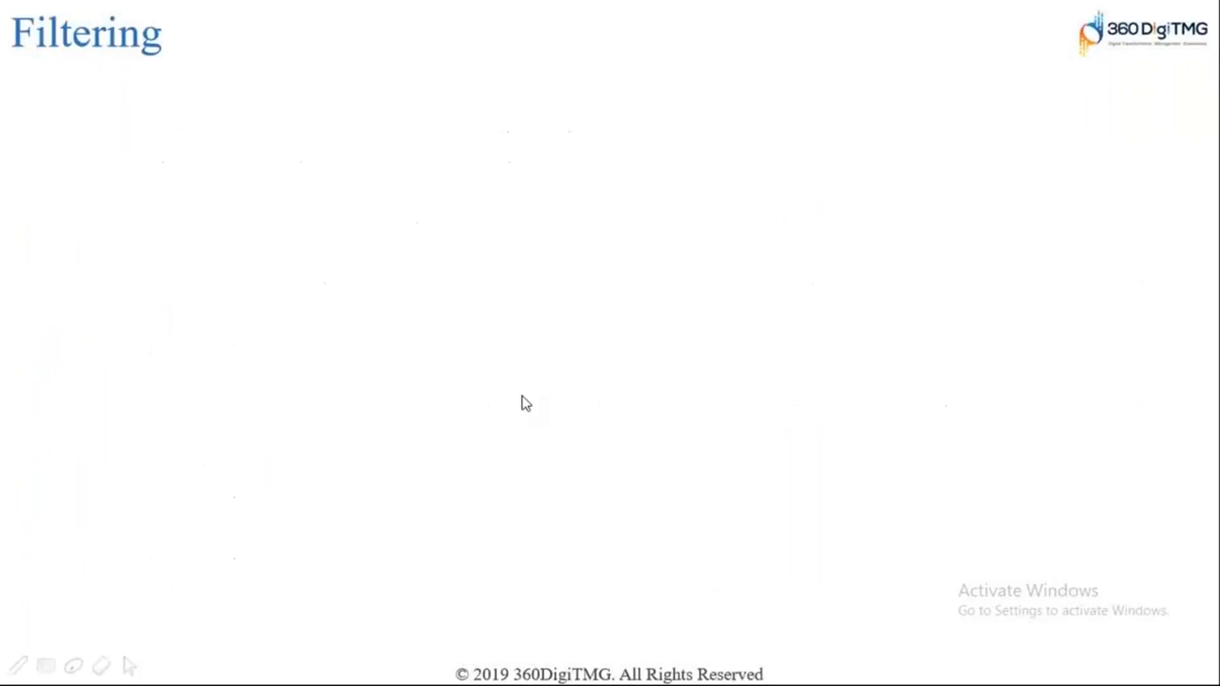
{"action": "left_click", "coordinate": [522, 396]}
{"action": "left_click", "coordinate": [522, 397]}
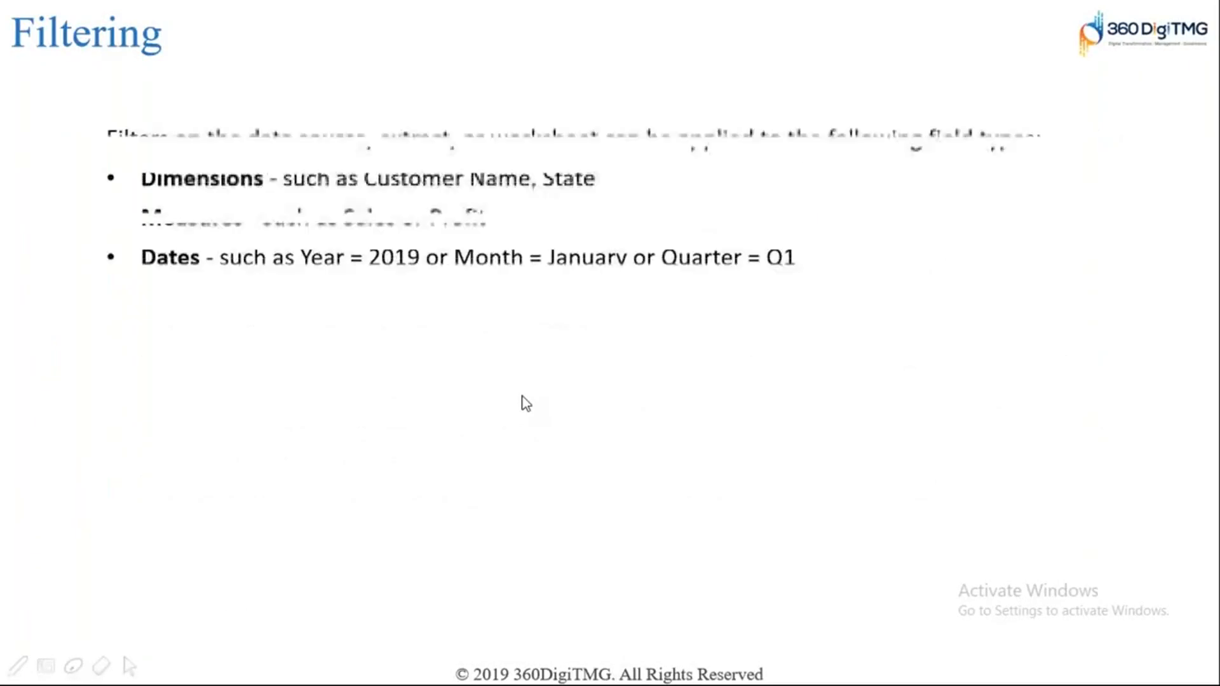
{"action": "left_click", "coordinate": [522, 397]}
{"action": "left_click", "coordinate": [522, 397]}
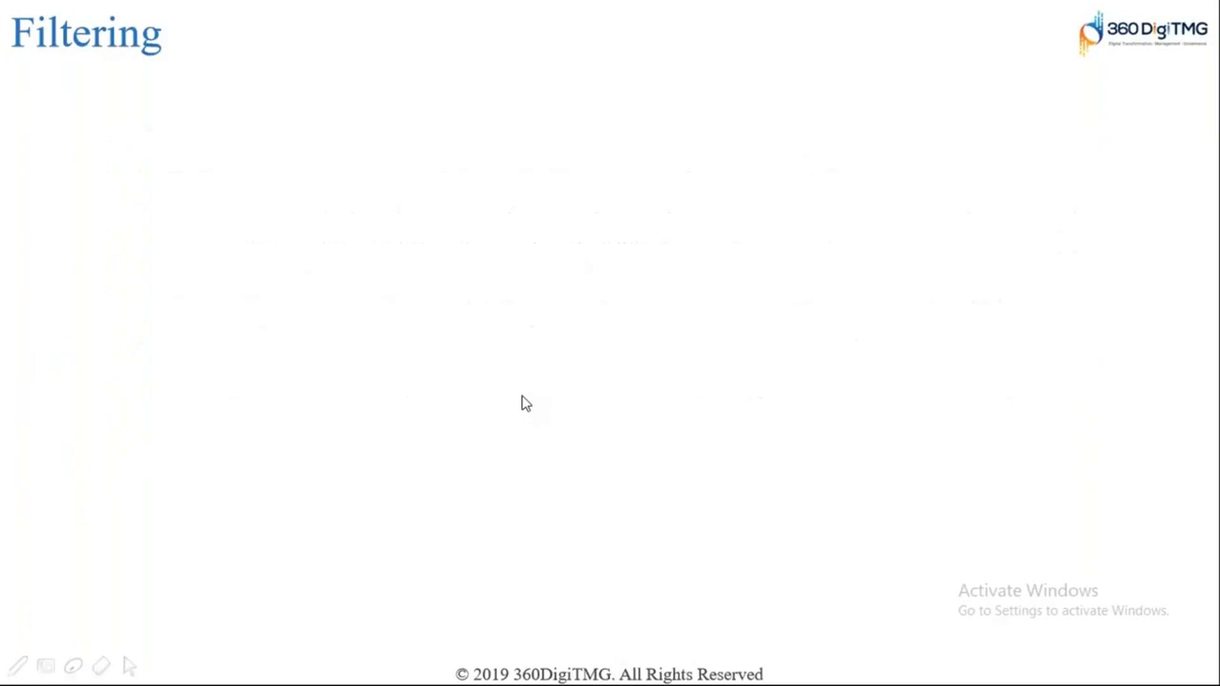
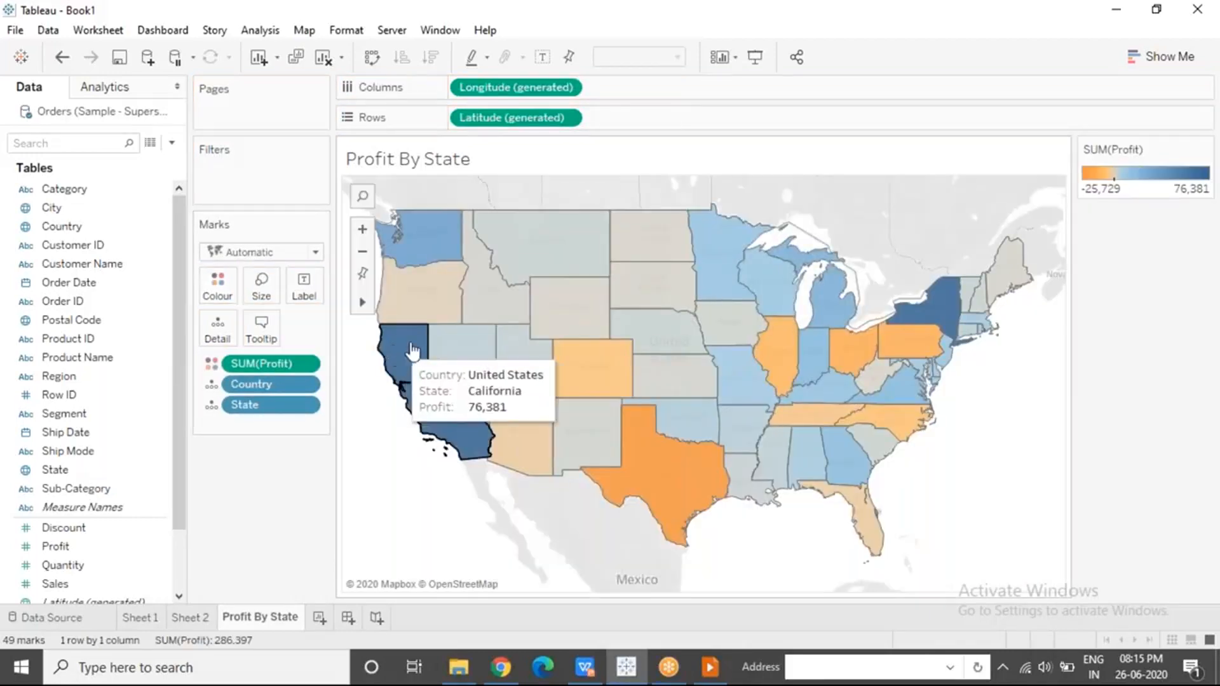
Examine the profit details of individual states on the Profit By State map, including California, Texas, Illinois and Iowa.
{"action": "mouse_move", "coordinate": [439, 403]}
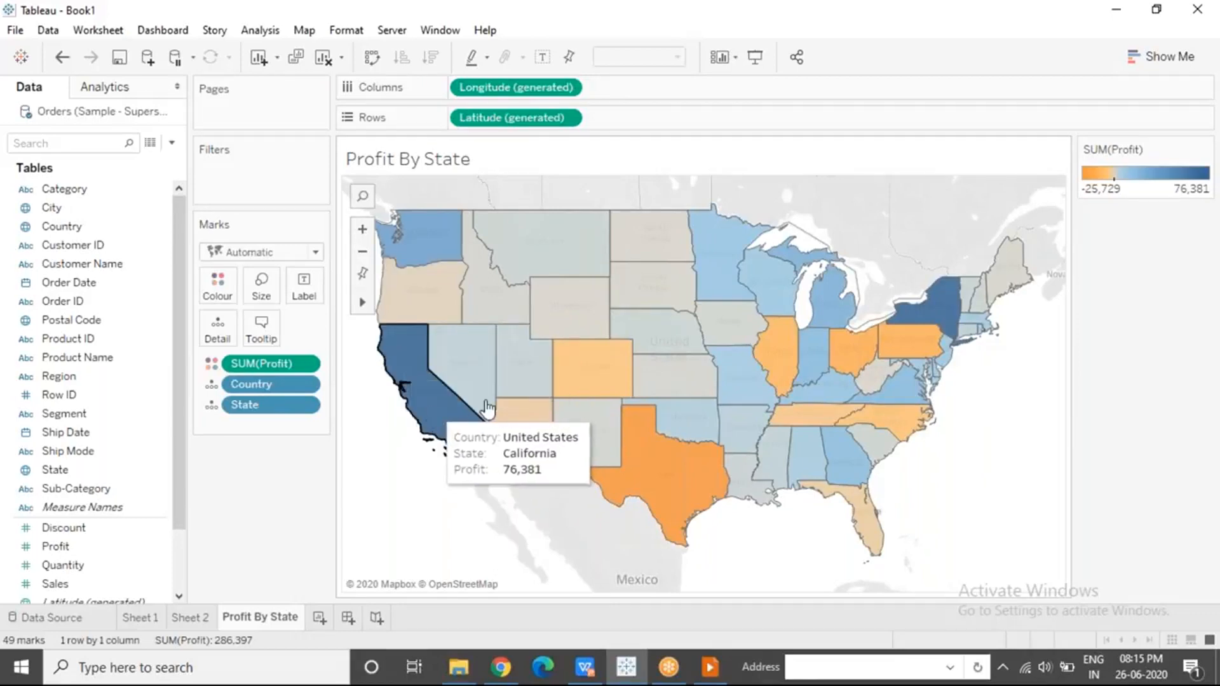
{"action": "mouse_move", "coordinate": [634, 467]}
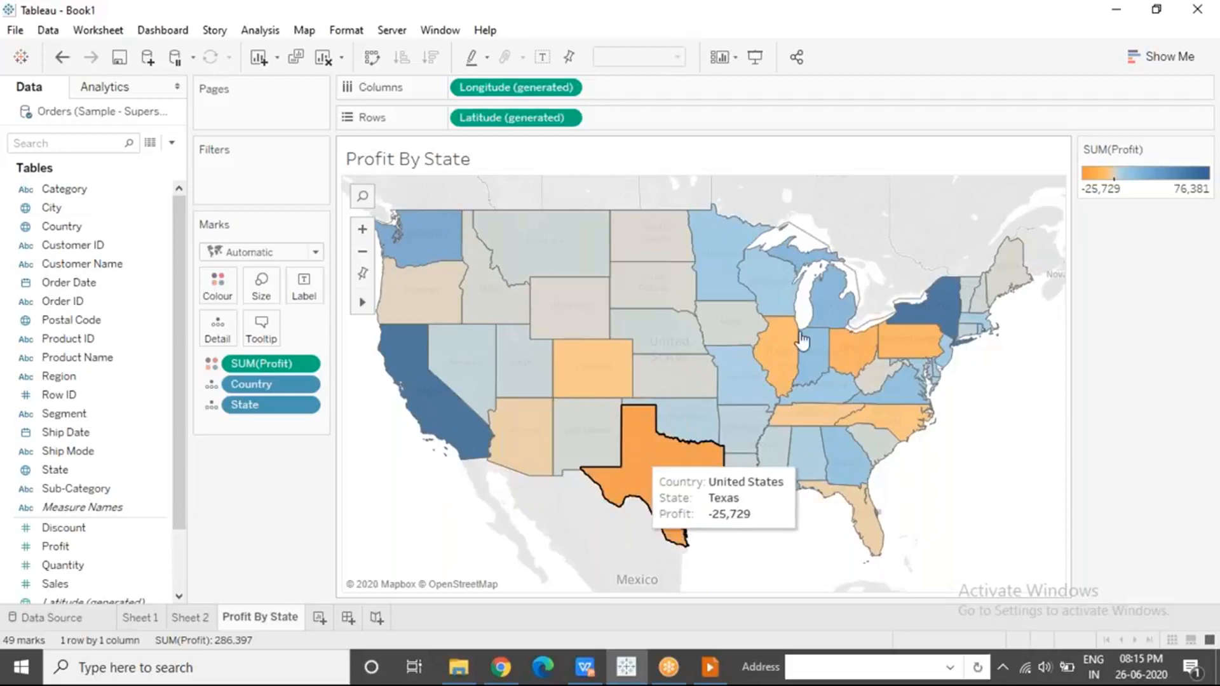
{"action": "mouse_move", "coordinate": [786, 351]}
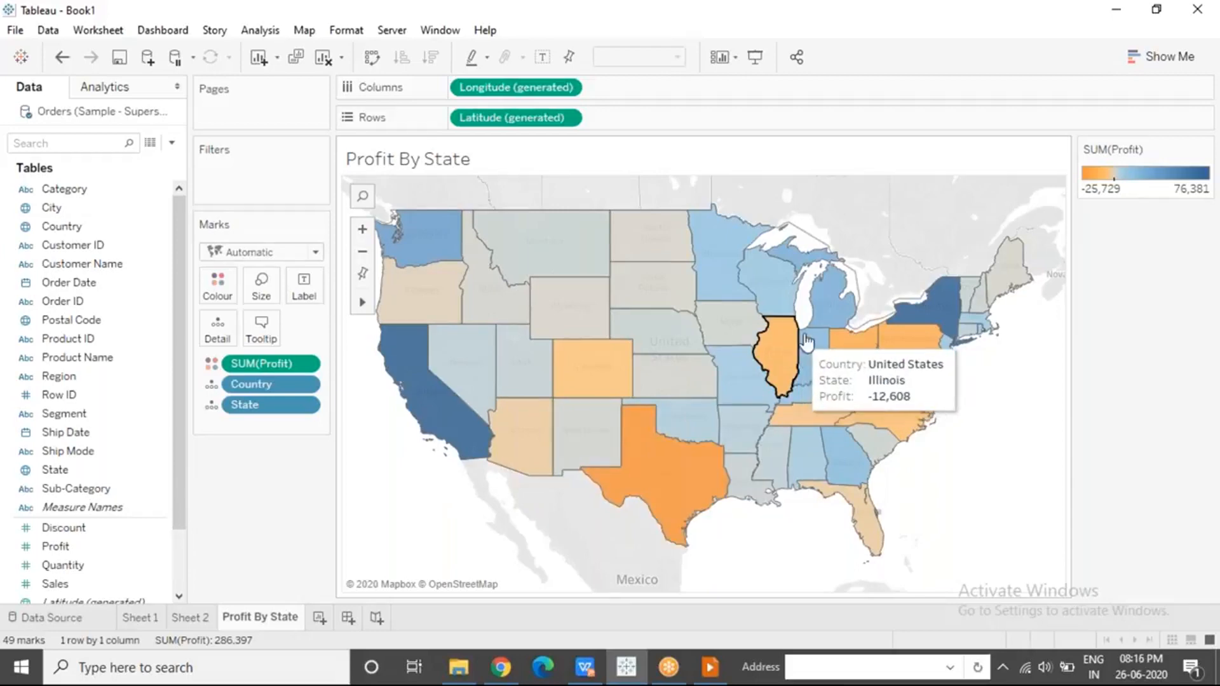
{"action": "mouse_move", "coordinate": [917, 350]}
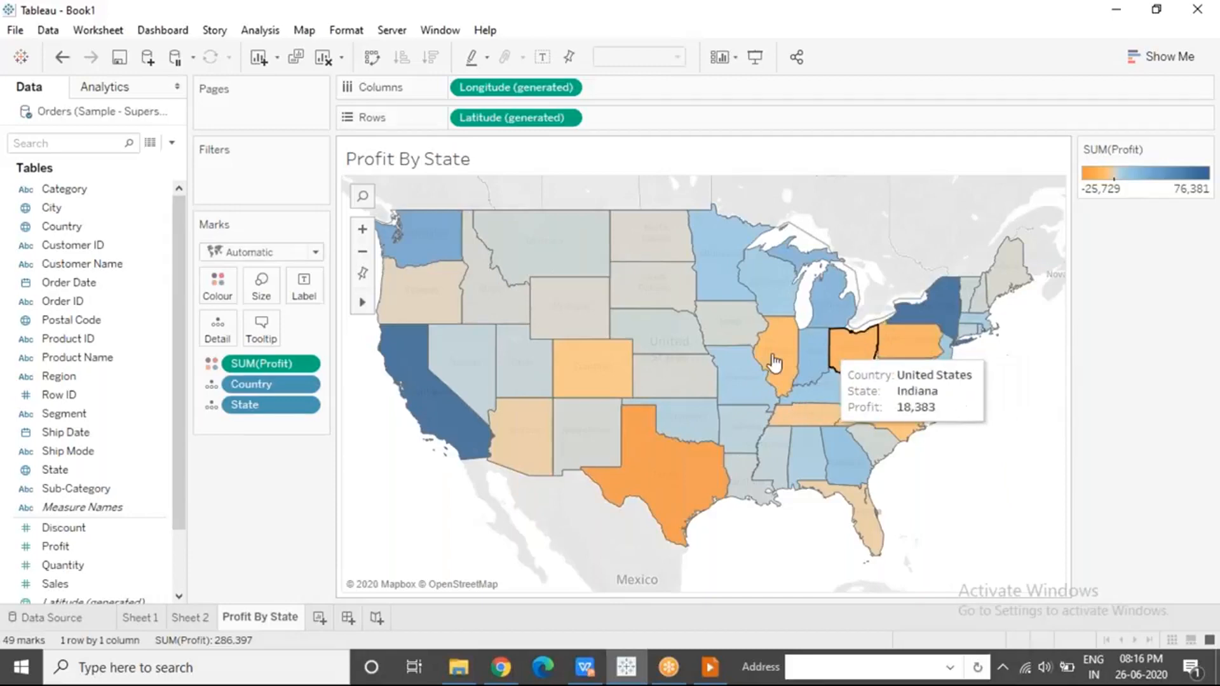
{"action": "mouse_move", "coordinate": [721, 325]}
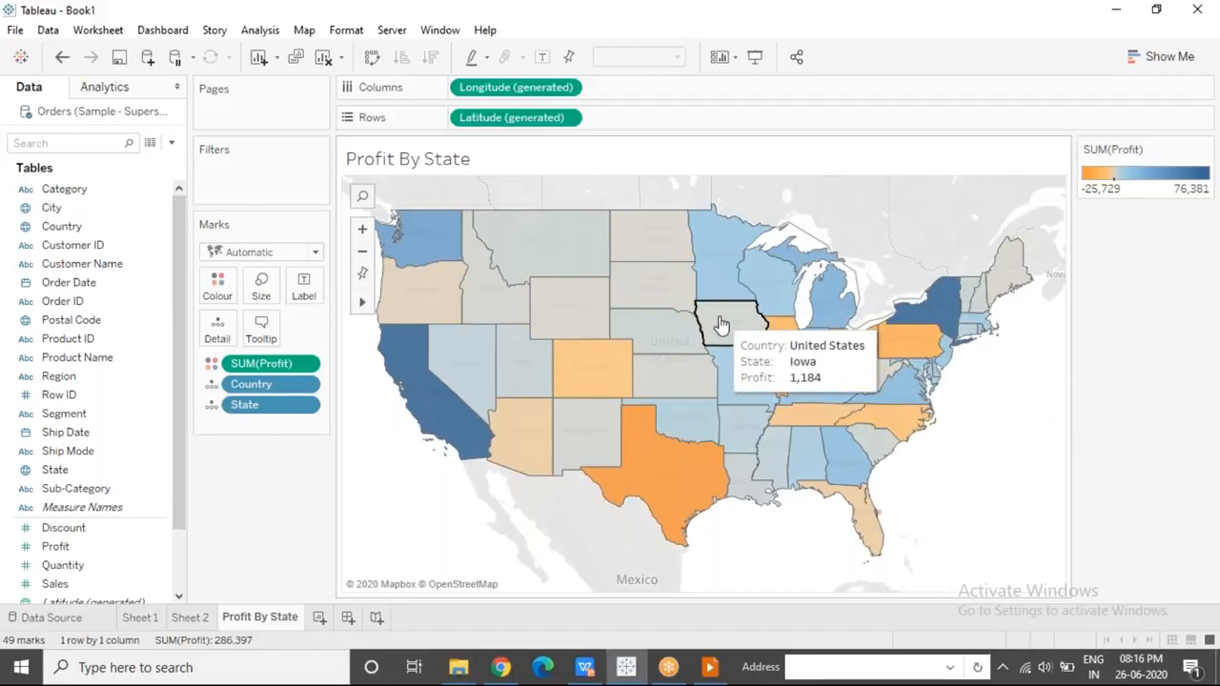
Add a new worksheet and name it Top 5 Customers.
{"action": "left_click", "coordinate": [319, 617]}
{"action": "type", "text": "Top 5 Customers"}
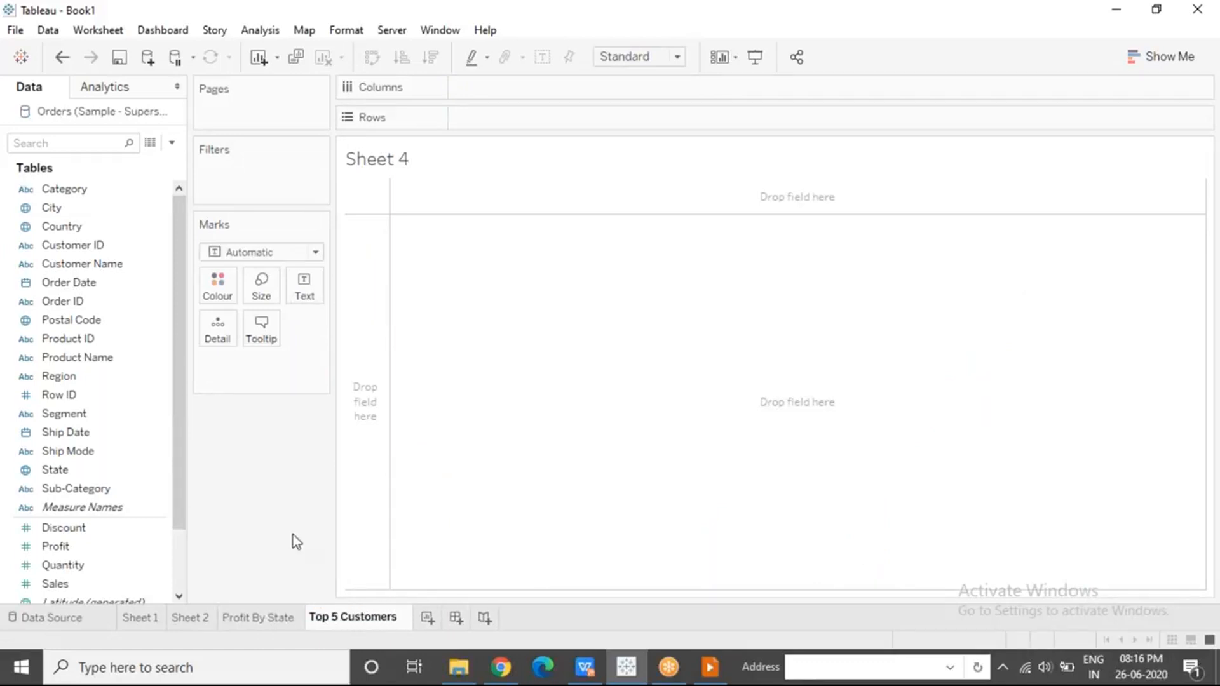
{"action": "key", "text": "Return"}
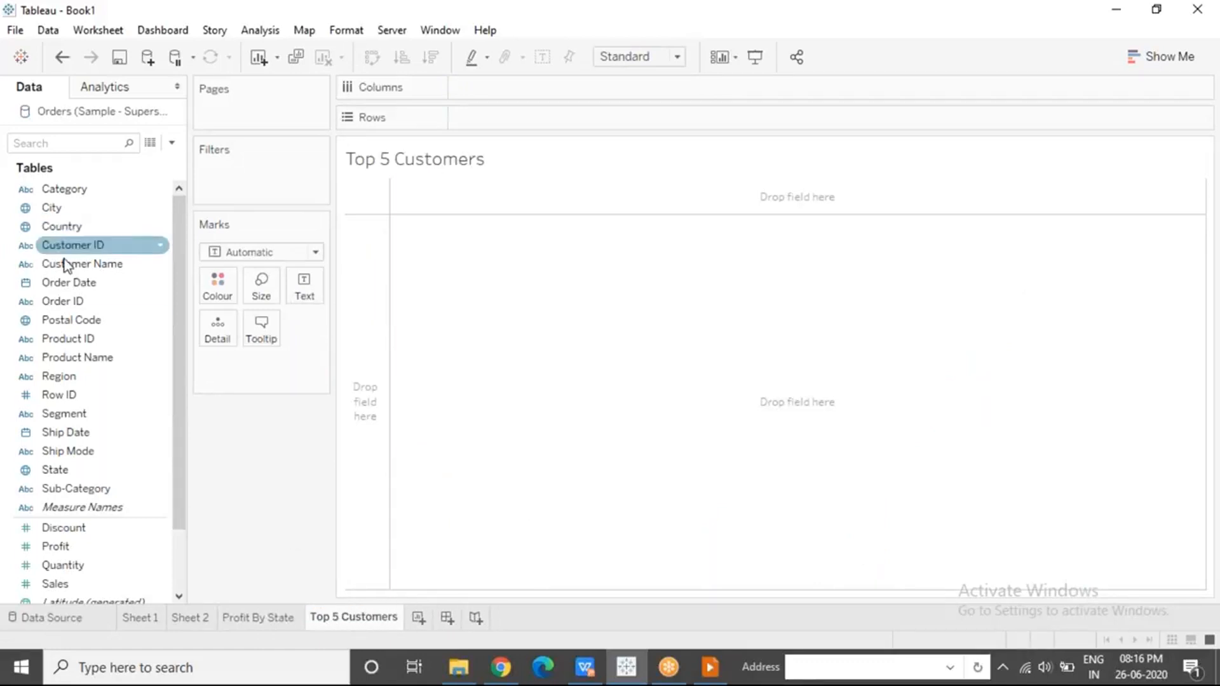
Build a horizontal bar chart of Profit by Customer Name, sorted in descending order and coloured by Profit.
{"action": "left_click_drag", "start_coordinate": [82, 263], "coordinate": [480, 113]}
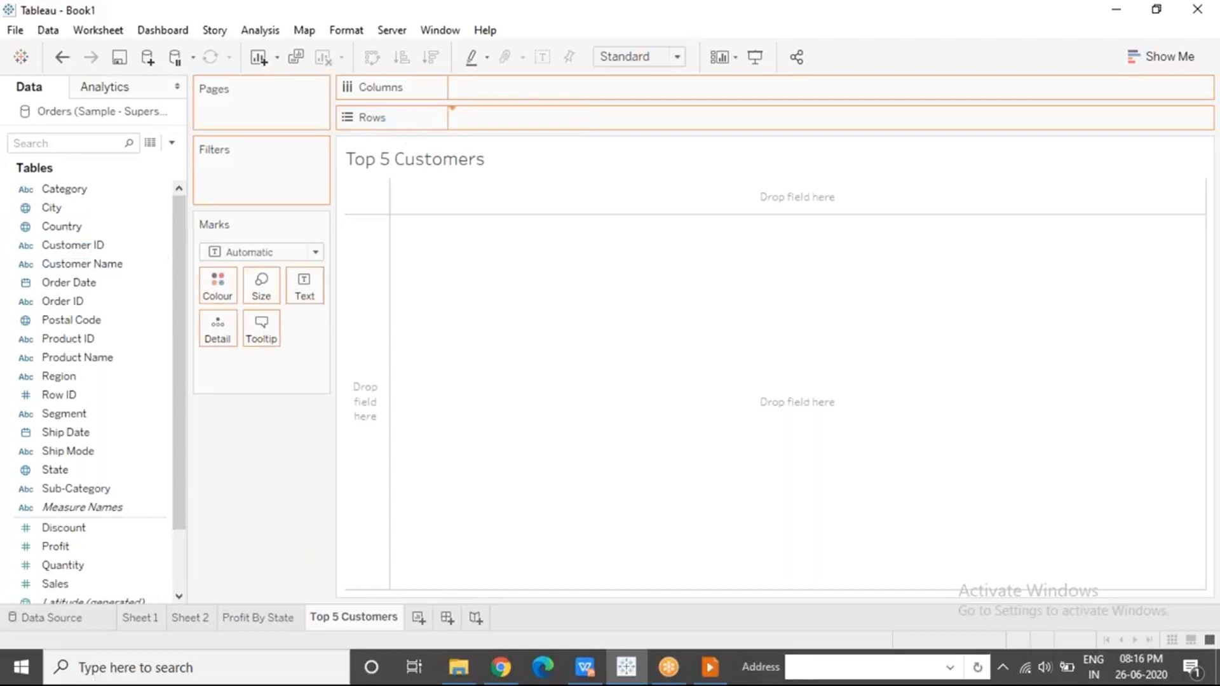
{"action": "left_click_drag", "start_coordinate": [56, 546], "coordinate": [481, 86]}
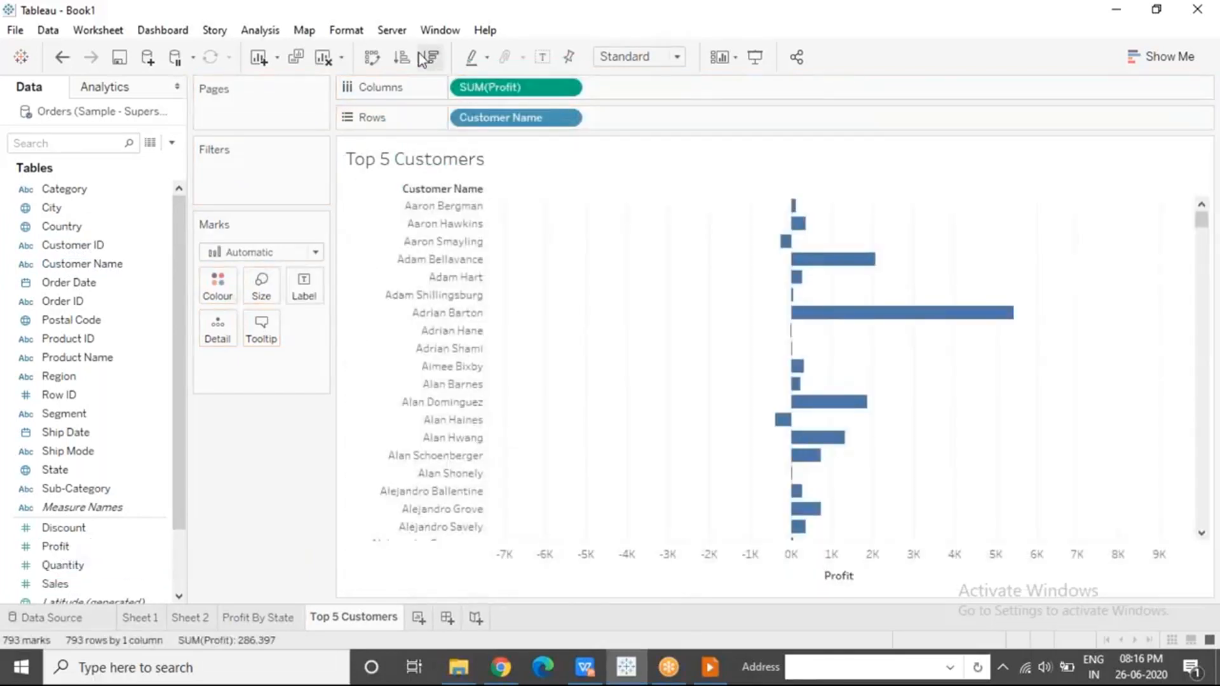
{"action": "left_click", "coordinate": [422, 57]}
{"action": "left_click_drag", "start_coordinate": [102, 547], "coordinate": [217, 285]}
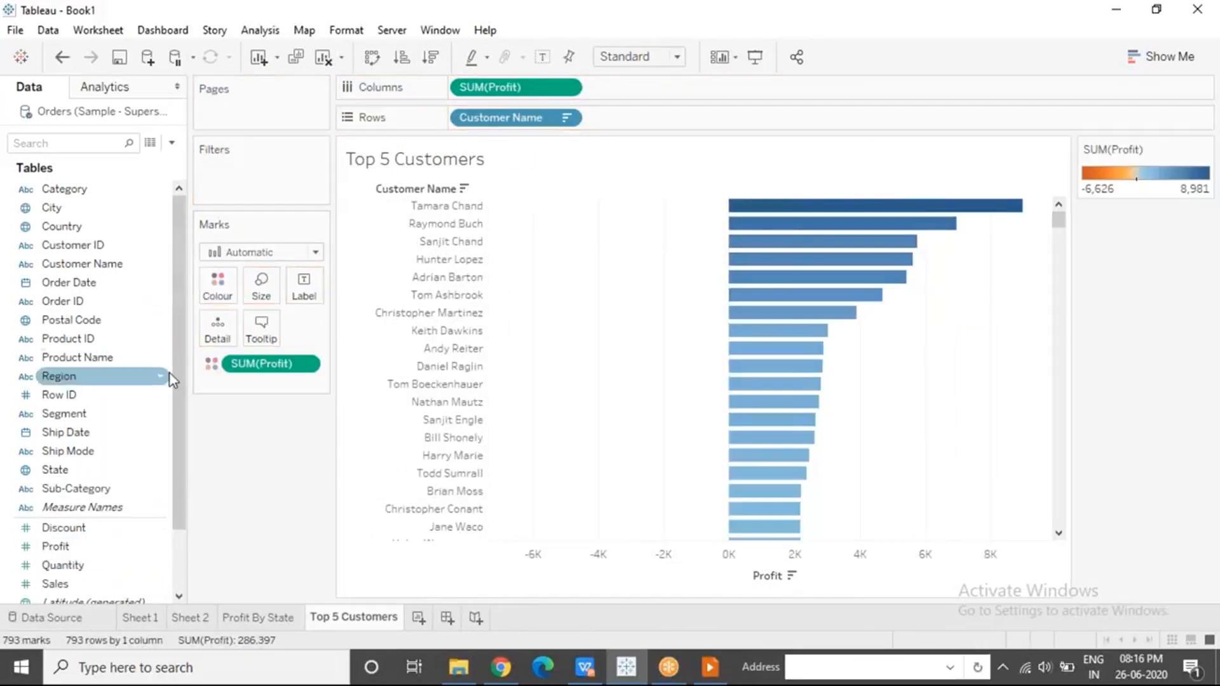
Filter Customer Name to the top 5 by sum of Profit.
{"action": "left_click", "coordinate": [85, 270]}
{"action": "left_click_drag", "start_coordinate": [85, 270], "coordinate": [226, 197]}
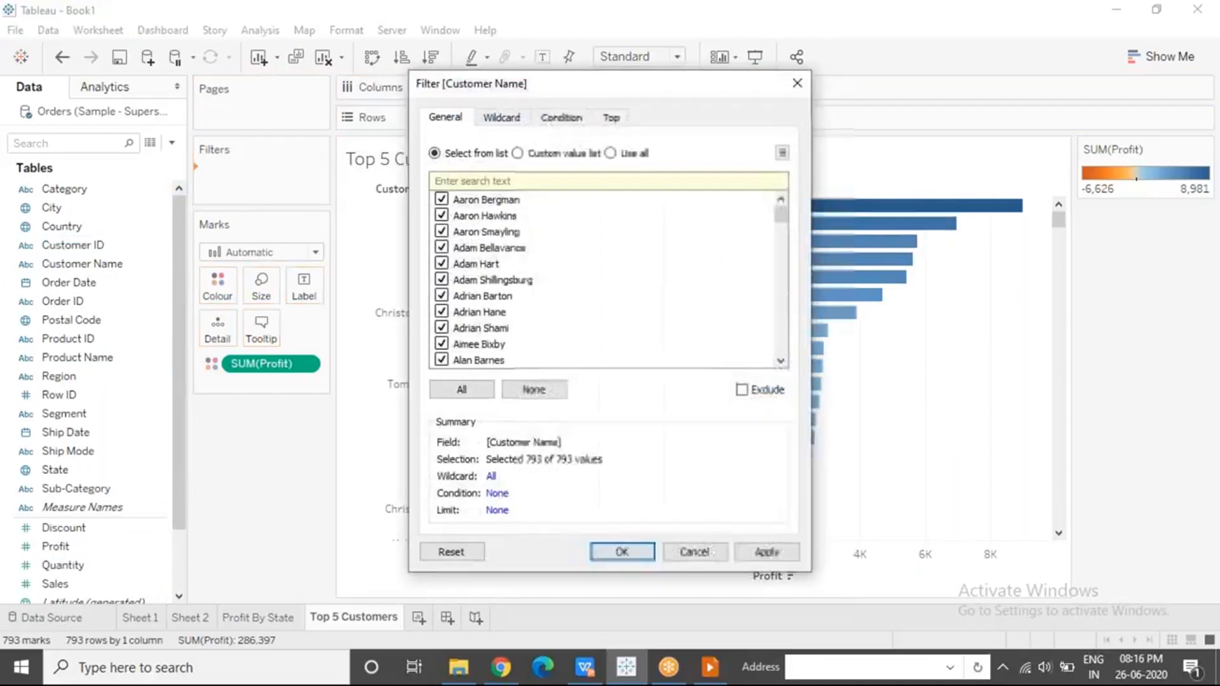
{"action": "left_click", "coordinate": [610, 118]}
{"action": "left_click", "coordinate": [435, 163]}
{"action": "double_click", "coordinate": [561, 185]}
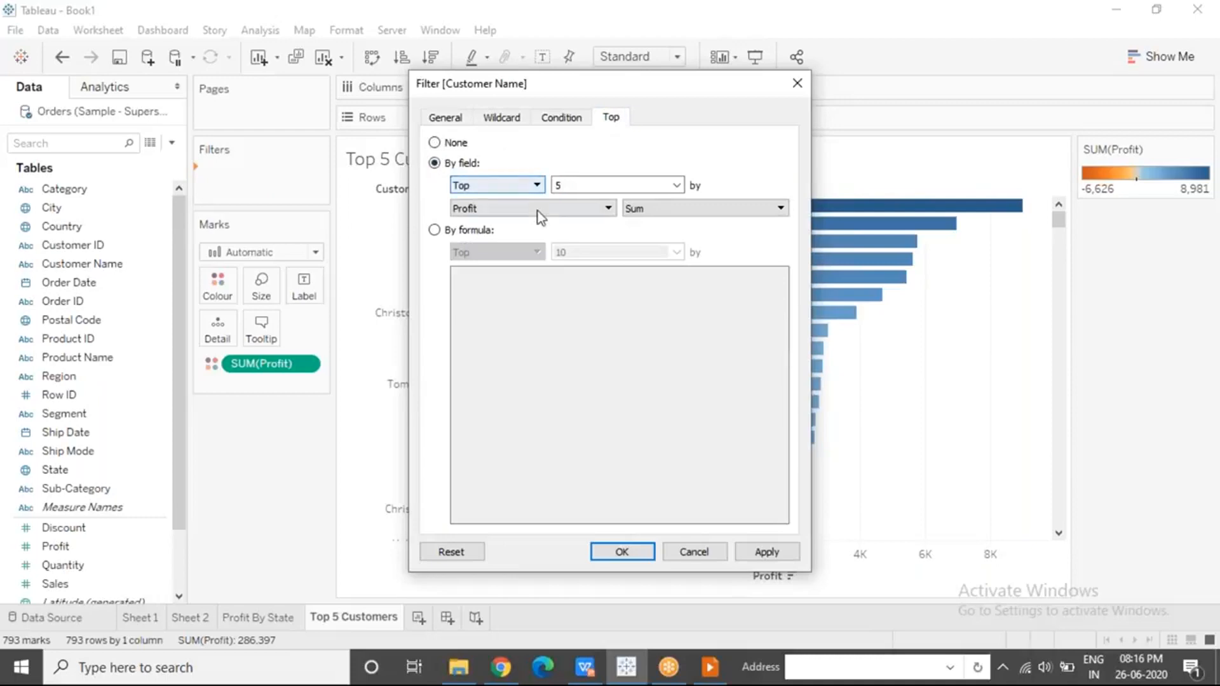
{"action": "left_click", "coordinate": [638, 555]}
Add a new worksheet and name it Bottom 5 Customers.
{"action": "left_click", "coordinate": [417, 617]}
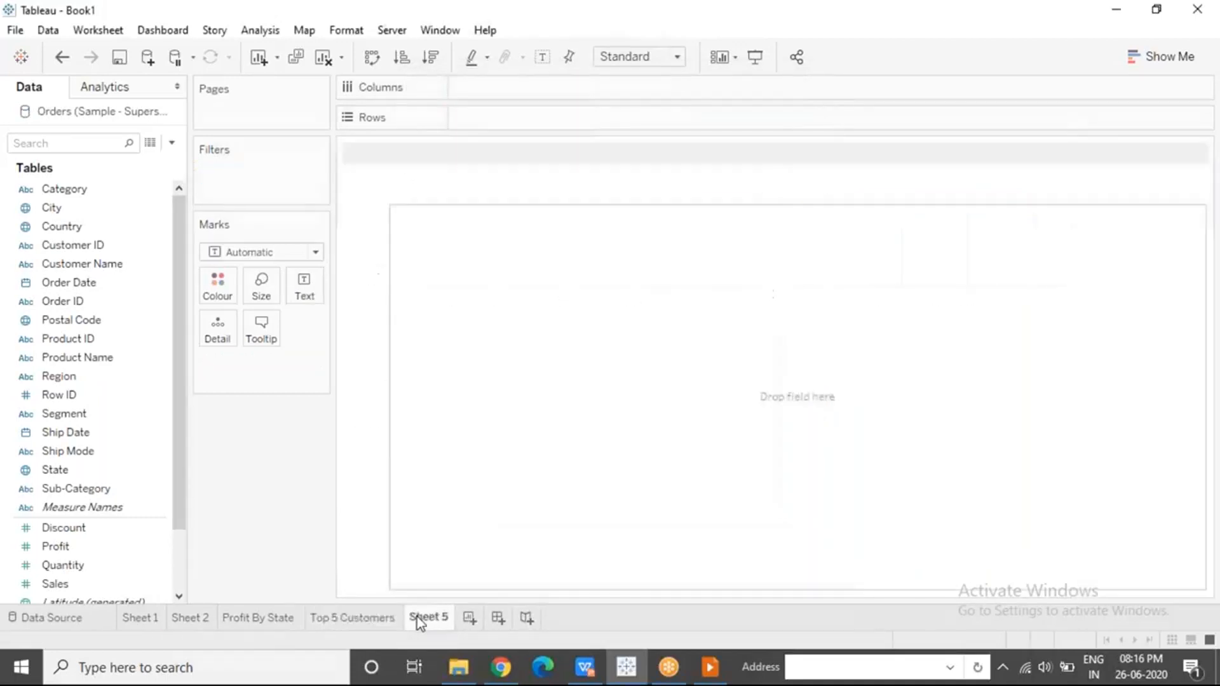
{"action": "double_click", "coordinate": [417, 616]}
{"action": "type", "text": "Bottom 5 Cu"}
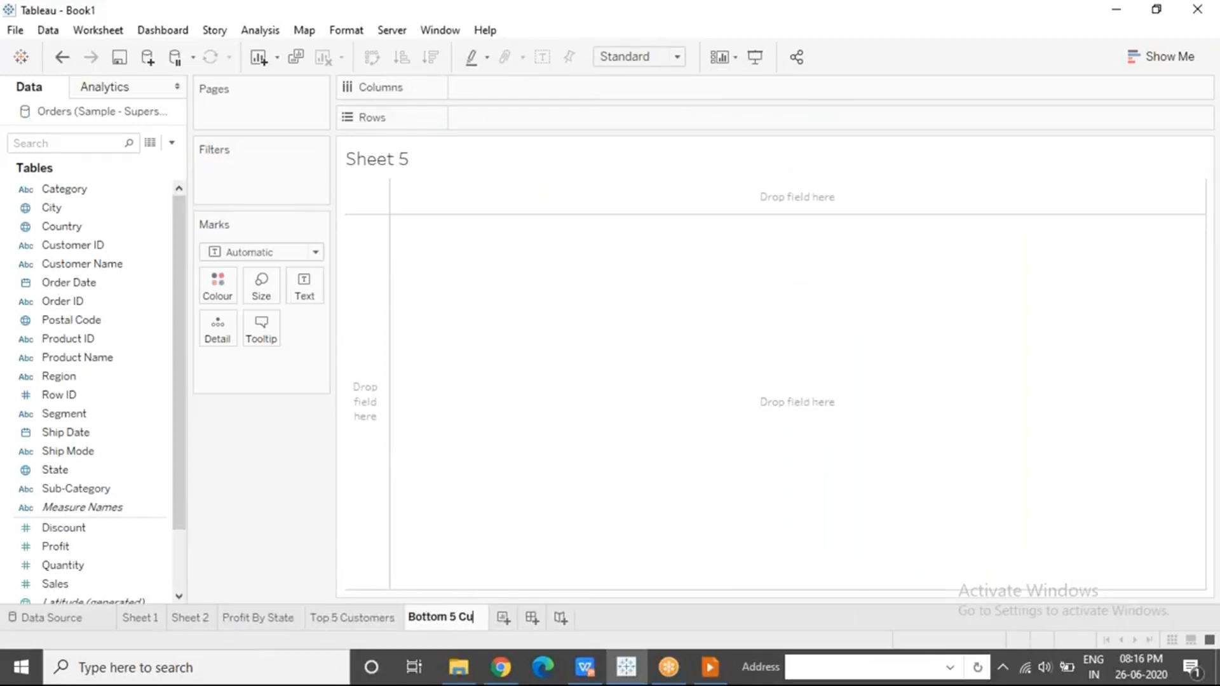
{"action": "type", "text": "stomers"}
{"action": "key", "text": "Return"}
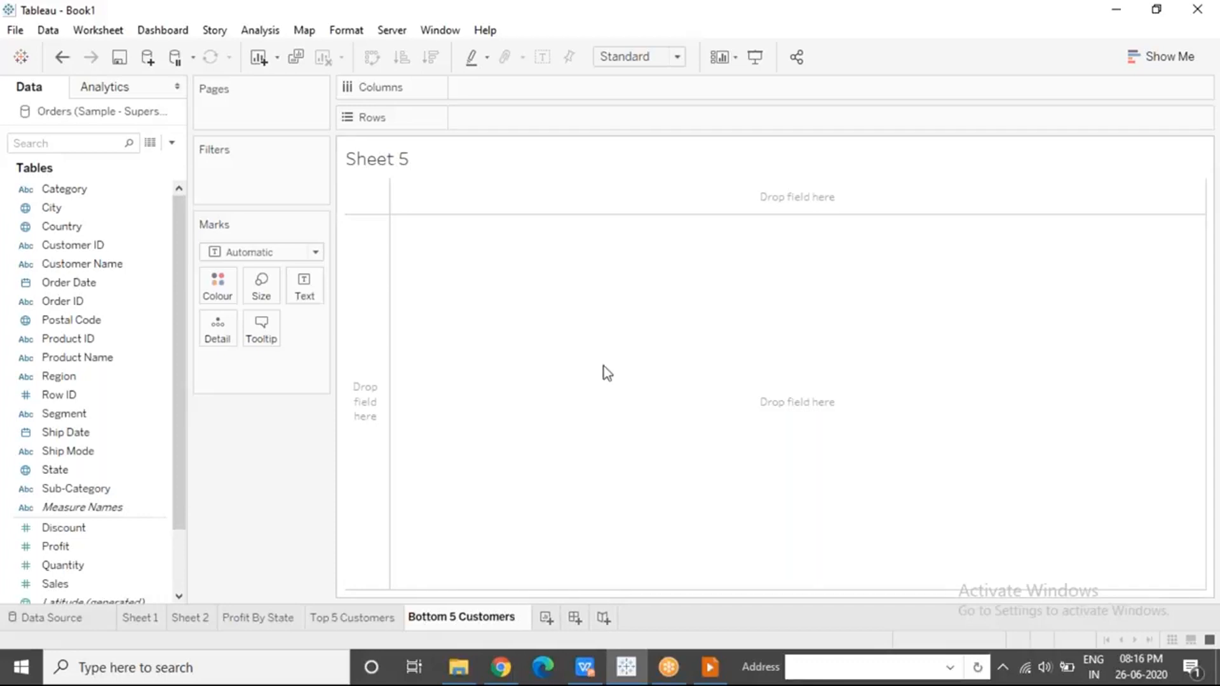
On the Bottom 5 Customers sheet, chart Profit by Customer Name as bars sorted in descending order and coloured by Profit.
{"action": "left_click", "coordinate": [106, 270]}
{"action": "left_click_drag", "start_coordinate": [105, 269], "coordinate": [530, 115]}
{"action": "left_click_drag", "start_coordinate": [104, 547], "coordinate": [522, 82]}
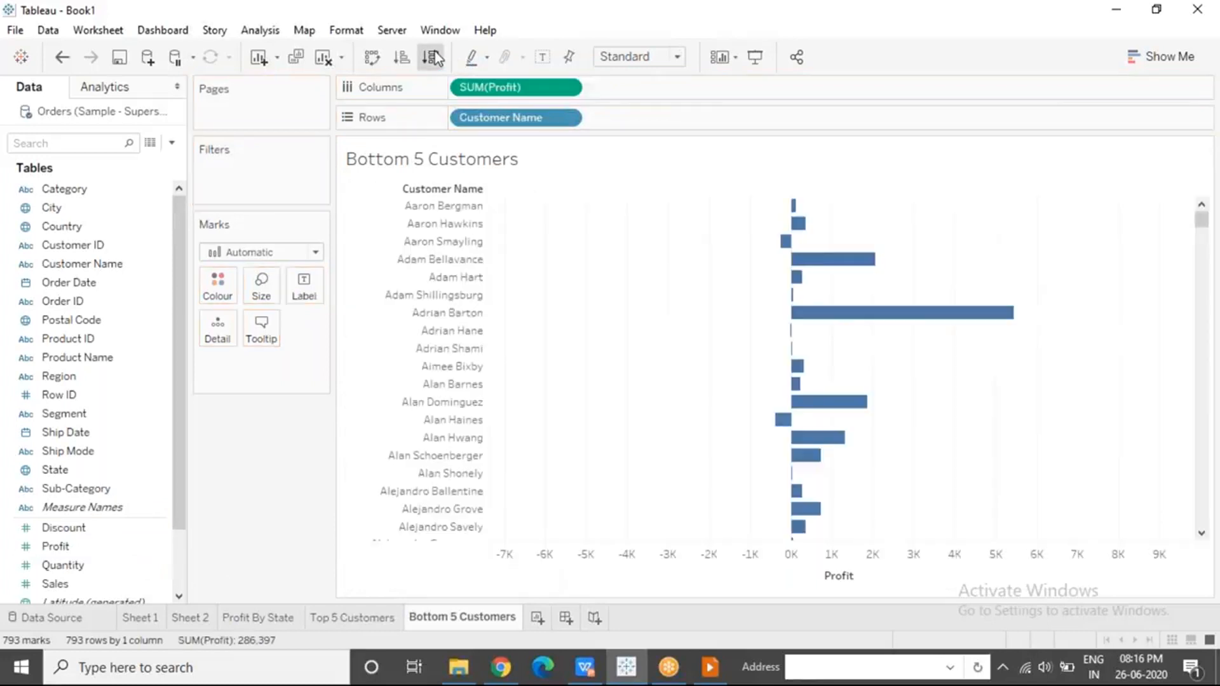
{"action": "left_click", "coordinate": [431, 58]}
{"action": "left_click_drag", "start_coordinate": [60, 551], "coordinate": [216, 286]}
Filter Customer Name to the bottom 5 by sum of Profit.
{"action": "left_click_drag", "start_coordinate": [114, 263], "coordinate": [254, 170]}
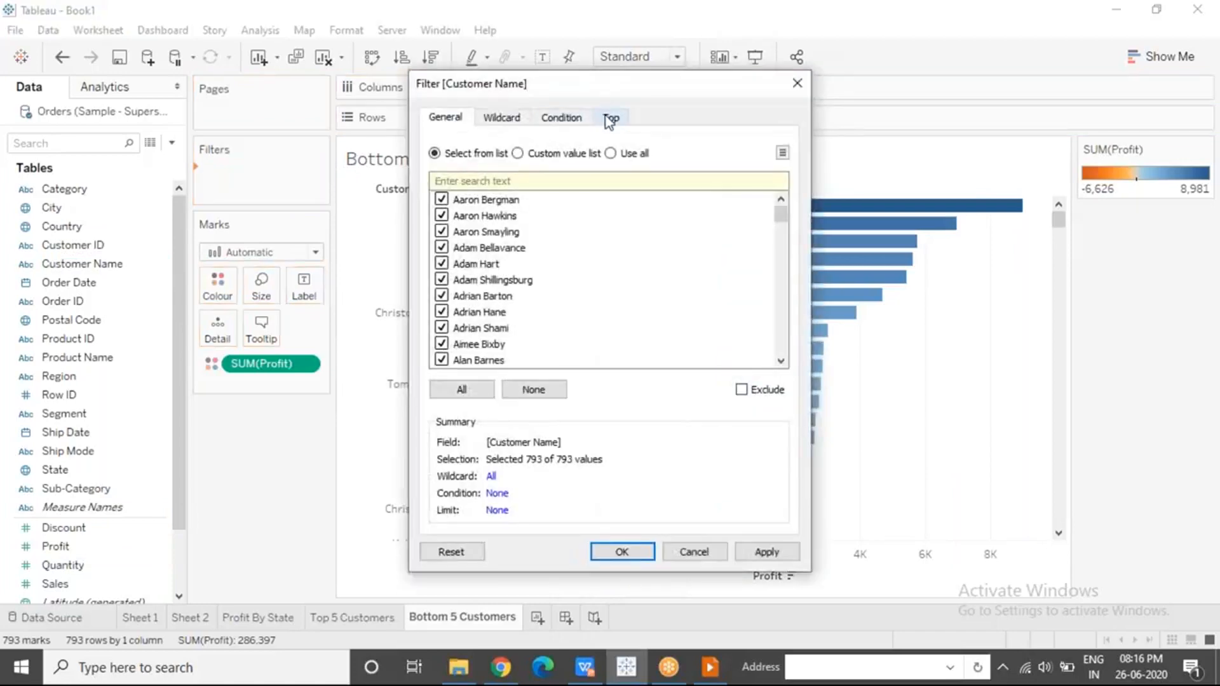
{"action": "left_click", "coordinate": [607, 119]}
{"action": "left_click", "coordinate": [436, 163]}
{"action": "left_click", "coordinate": [508, 185]}
{"action": "left_click", "coordinate": [541, 208]}
{"action": "double_click", "coordinate": [575, 185]}
{"action": "type", "text": "5"}
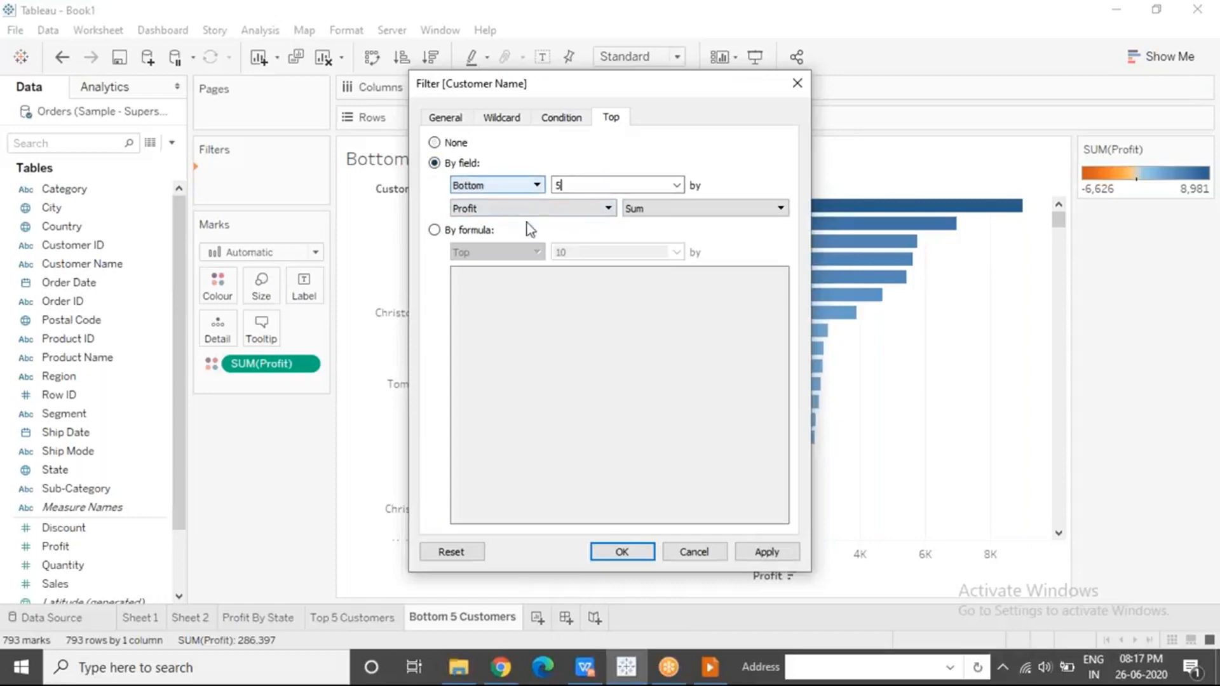
{"action": "left_click", "coordinate": [621, 551]}
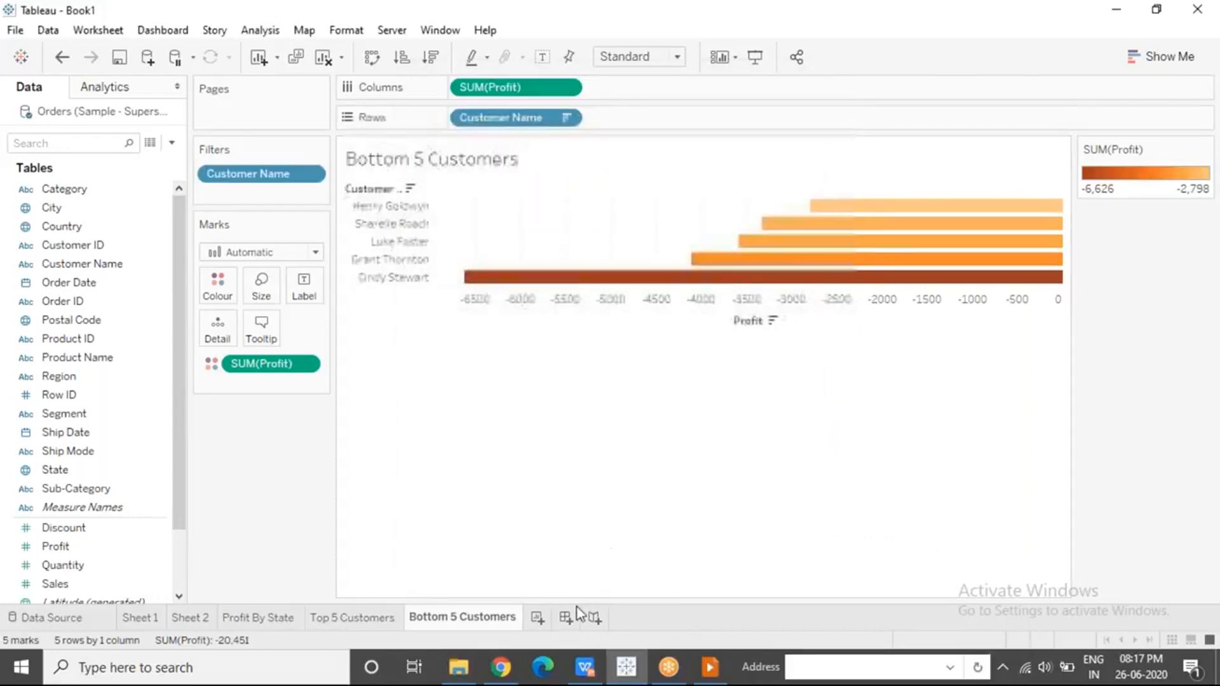
Create a dashboard with the Profit By State map above and the Top 5 Customers and Bottom 5 Customers sheets side by side beneath it.
{"action": "left_click", "coordinate": [566, 617]}
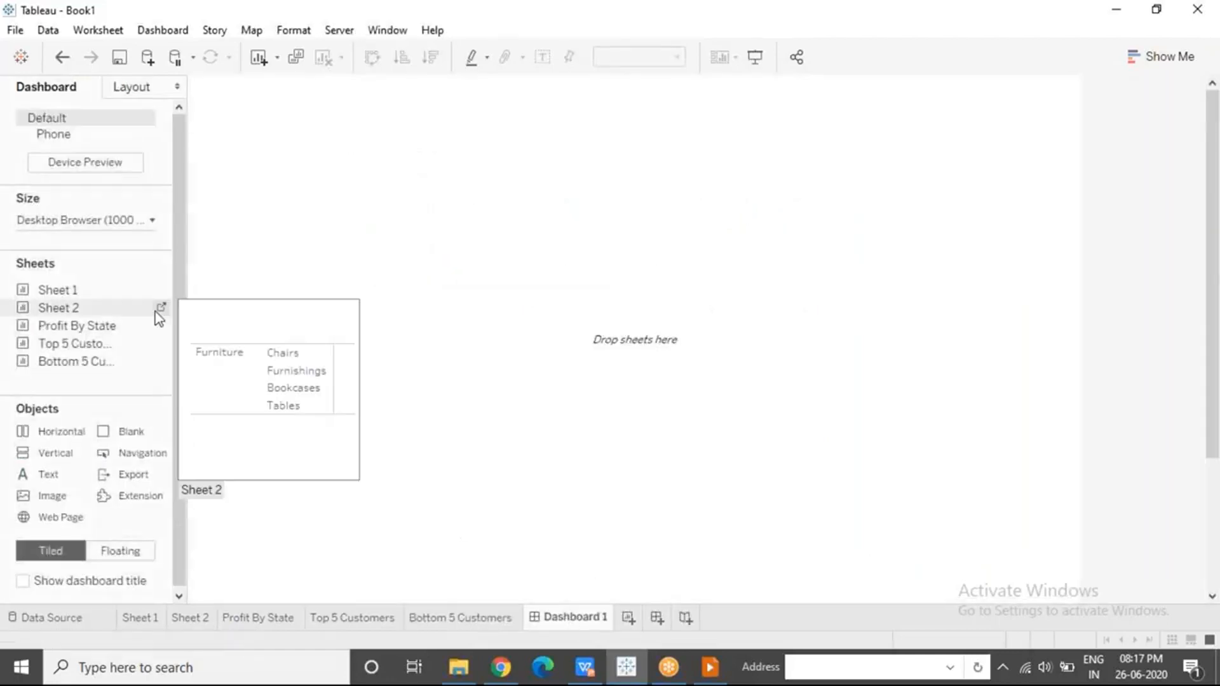
{"action": "left_click_drag", "start_coordinate": [87, 325], "coordinate": [475, 118]}
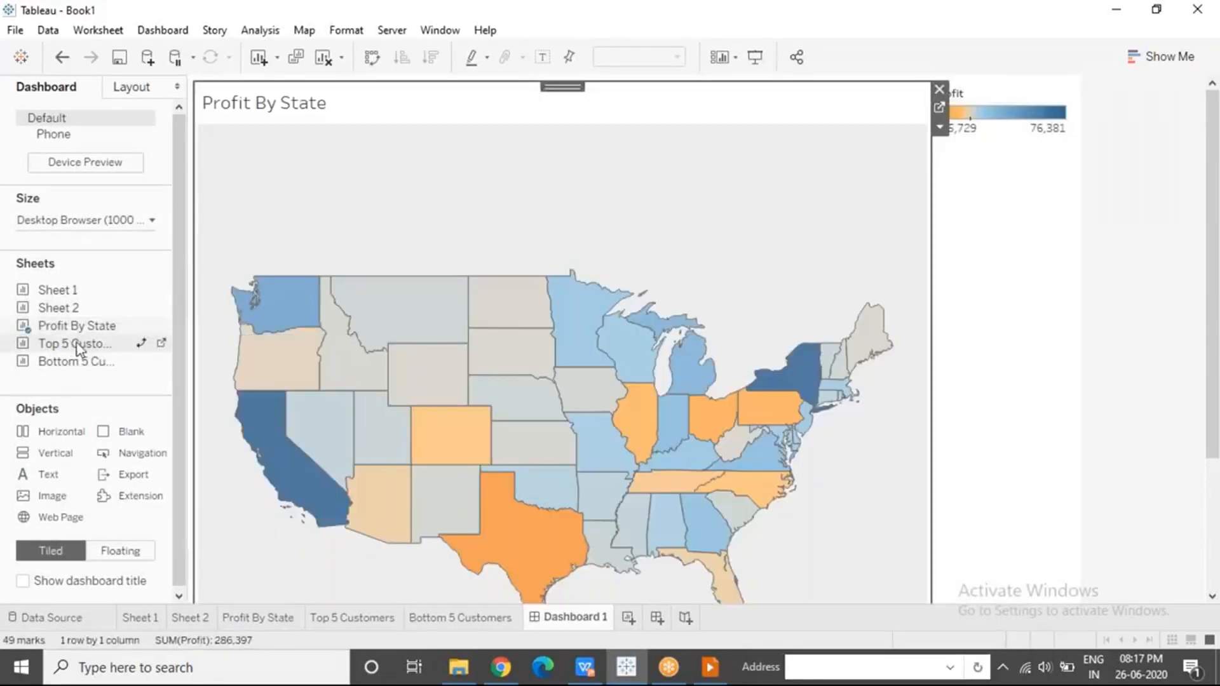
{"action": "left_click_drag", "start_coordinate": [77, 343], "coordinate": [177, 378]}
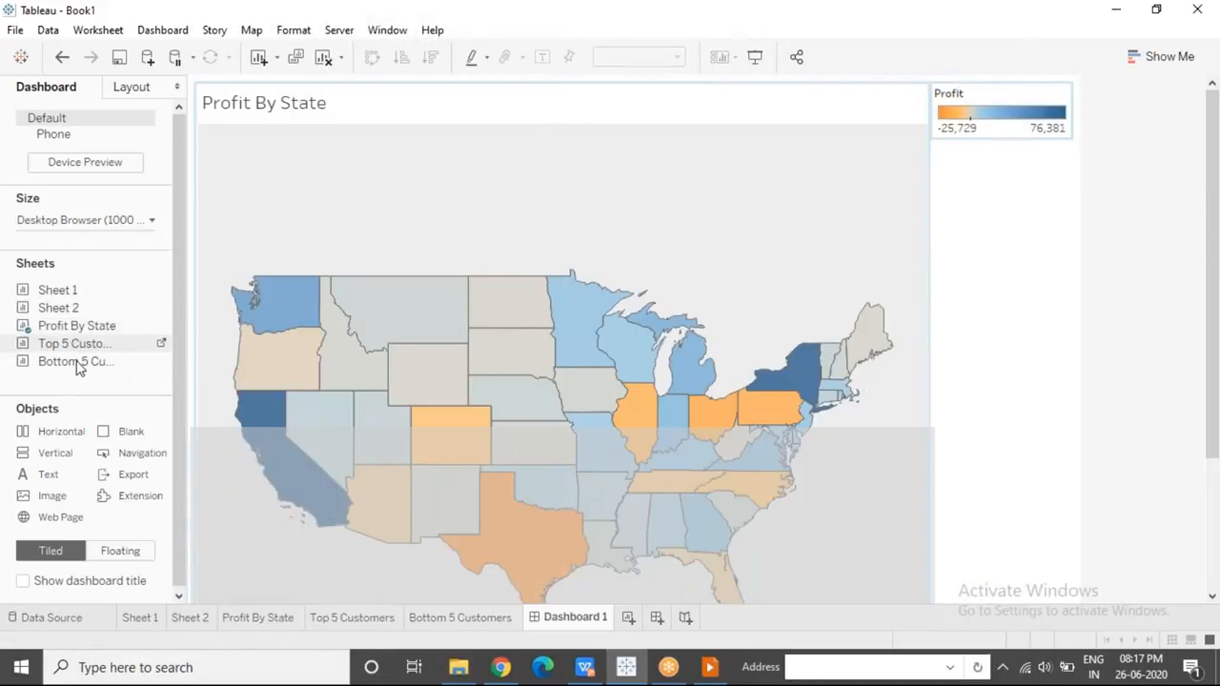
{"action": "left_click_drag", "start_coordinate": [77, 368], "coordinate": [56, 365]}
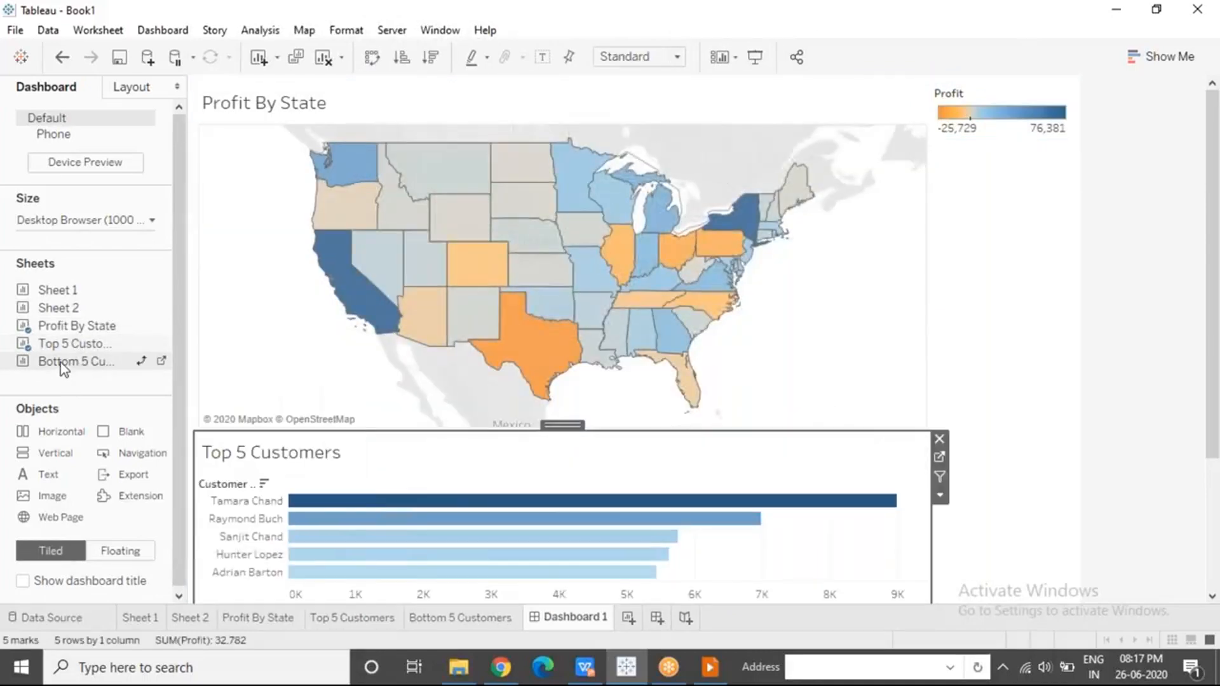
{"action": "left_click_drag", "start_coordinate": [726, 519], "coordinate": [853, 557]}
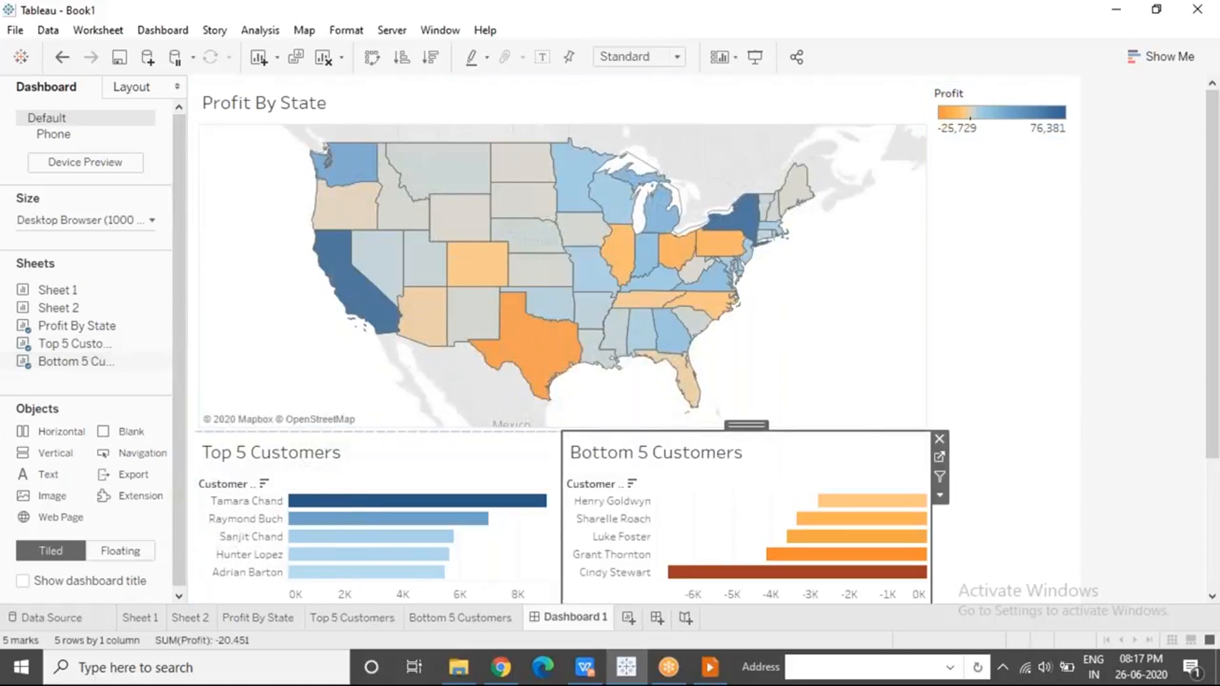
Set the dashboard size to Automatic and move the boundary between the map and the customer charts down.
{"action": "left_click", "coordinate": [105, 220]}
{"action": "left_click", "coordinate": [89, 250]}
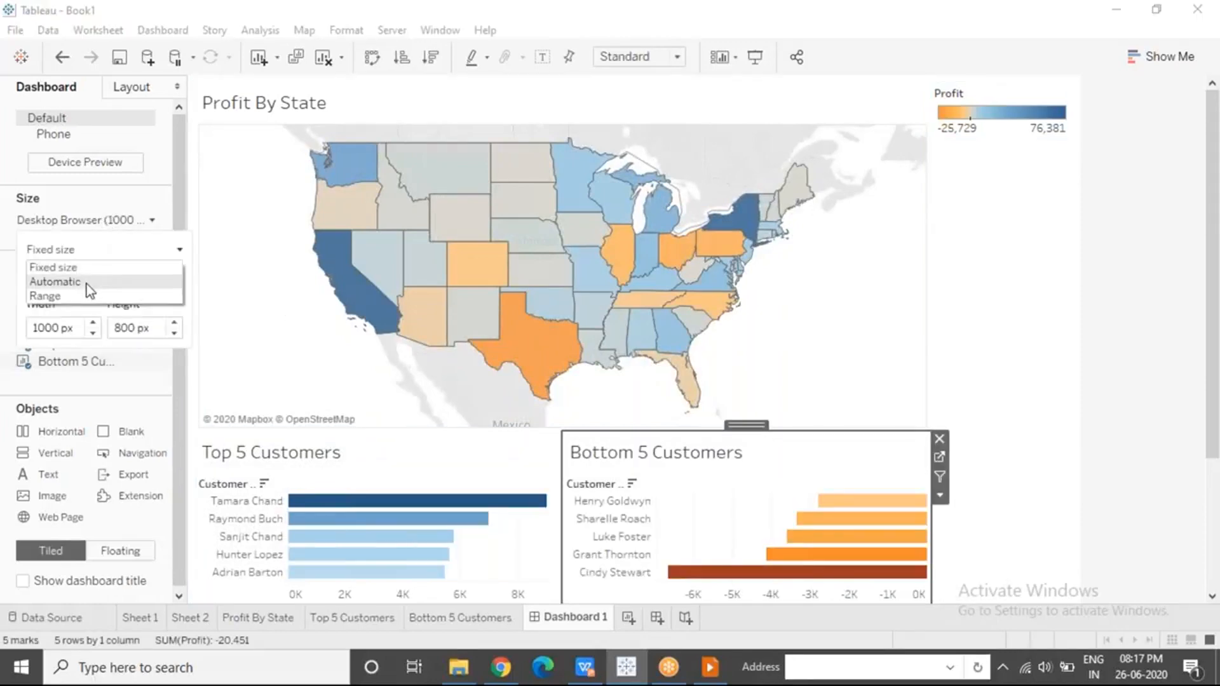
{"action": "left_click", "coordinate": [87, 284]}
{"action": "left_click_drag", "start_coordinate": [463, 340], "coordinate": [464, 379]}
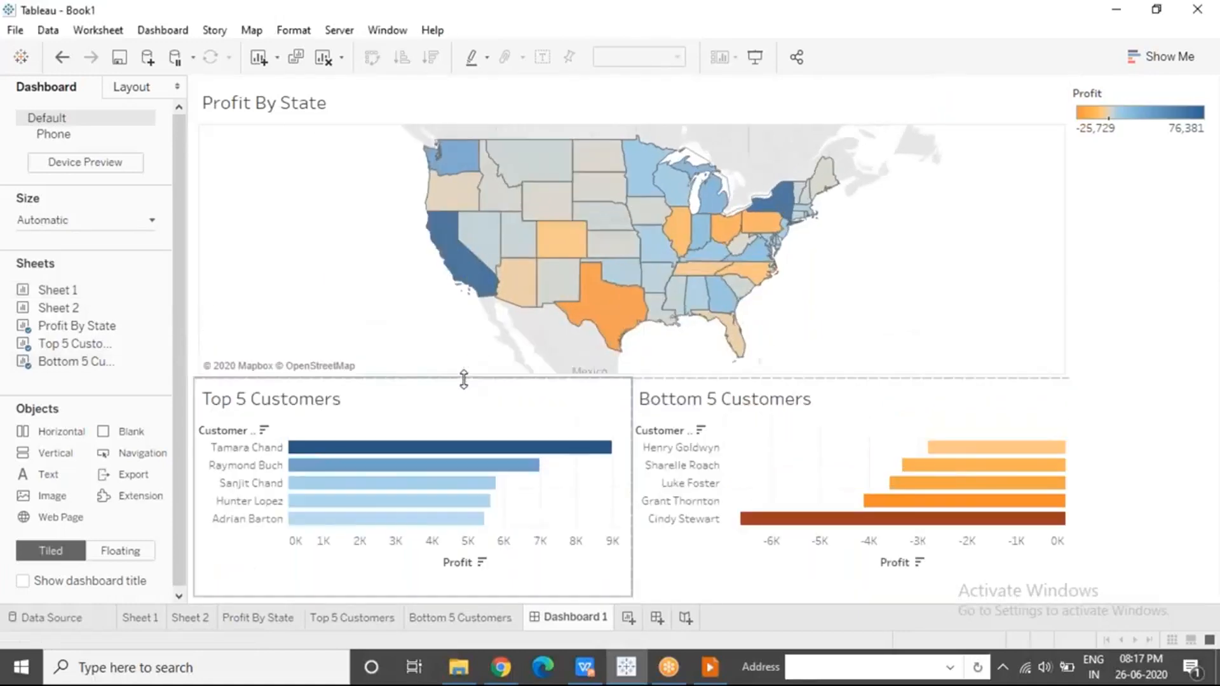
Fit both the Top 5 Customers and Bottom 5 Customers charts to Entire View.
{"action": "left_click", "coordinate": [550, 425]}
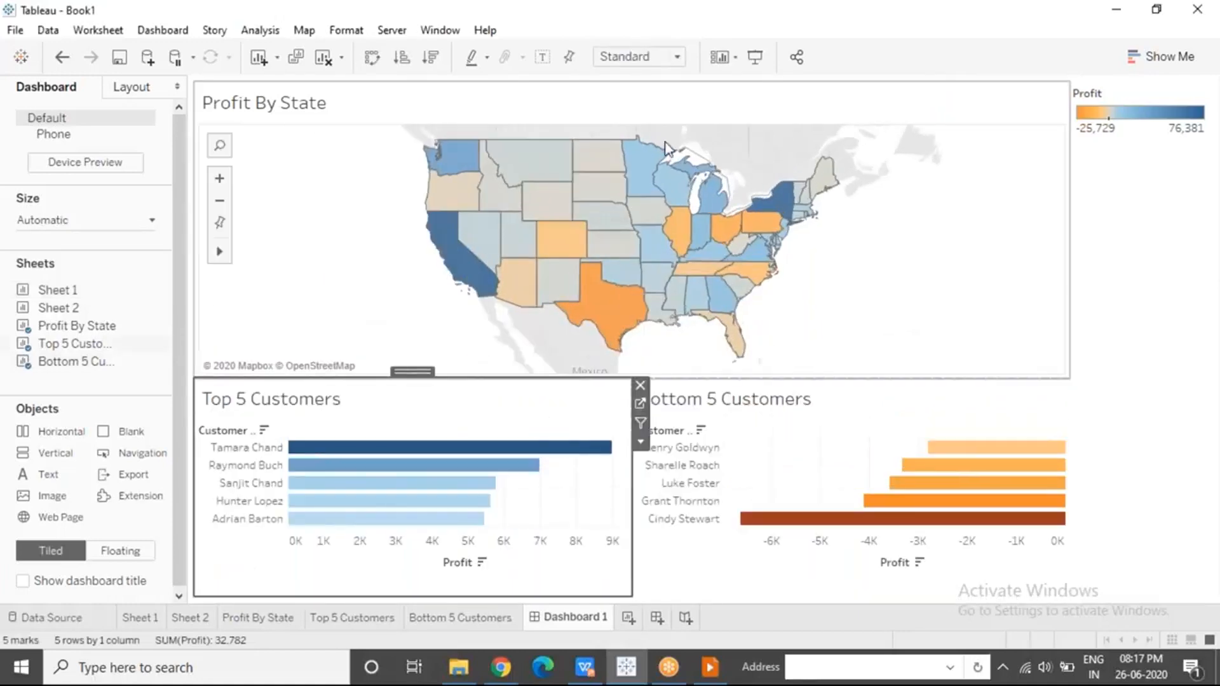
{"action": "left_click", "coordinate": [640, 440]}
{"action": "mouse_move", "coordinate": [725, 360]}
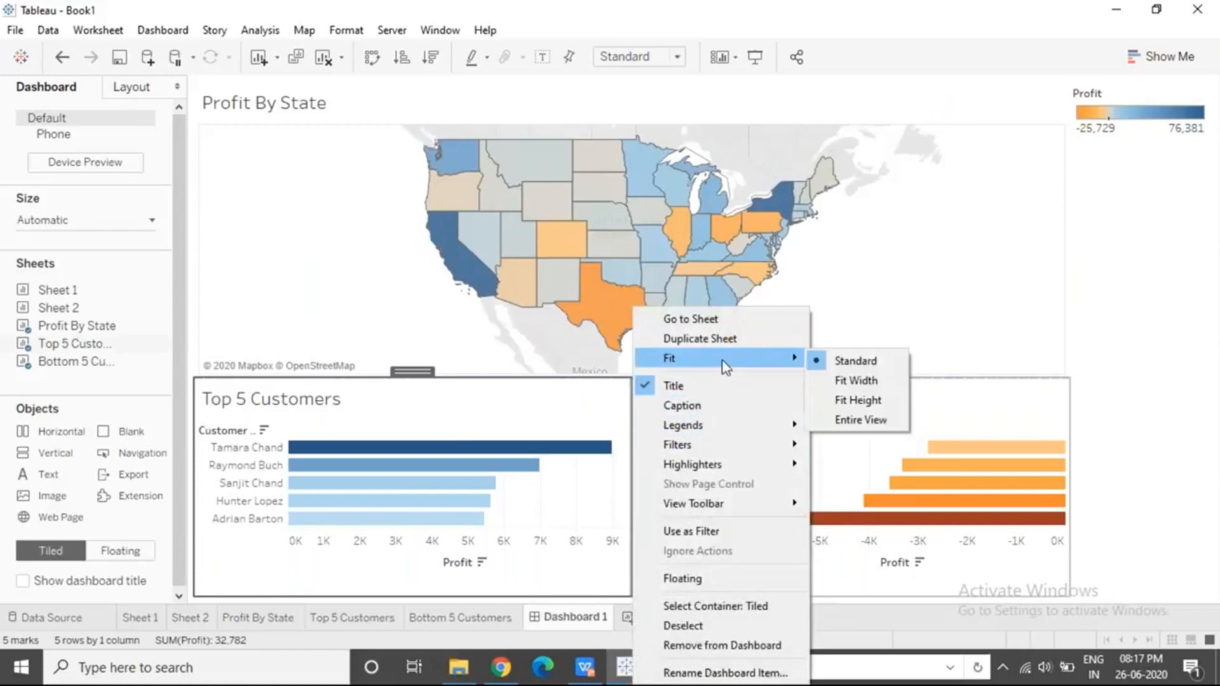
{"action": "left_click", "coordinate": [845, 420]}
{"action": "left_click", "coordinate": [959, 417]}
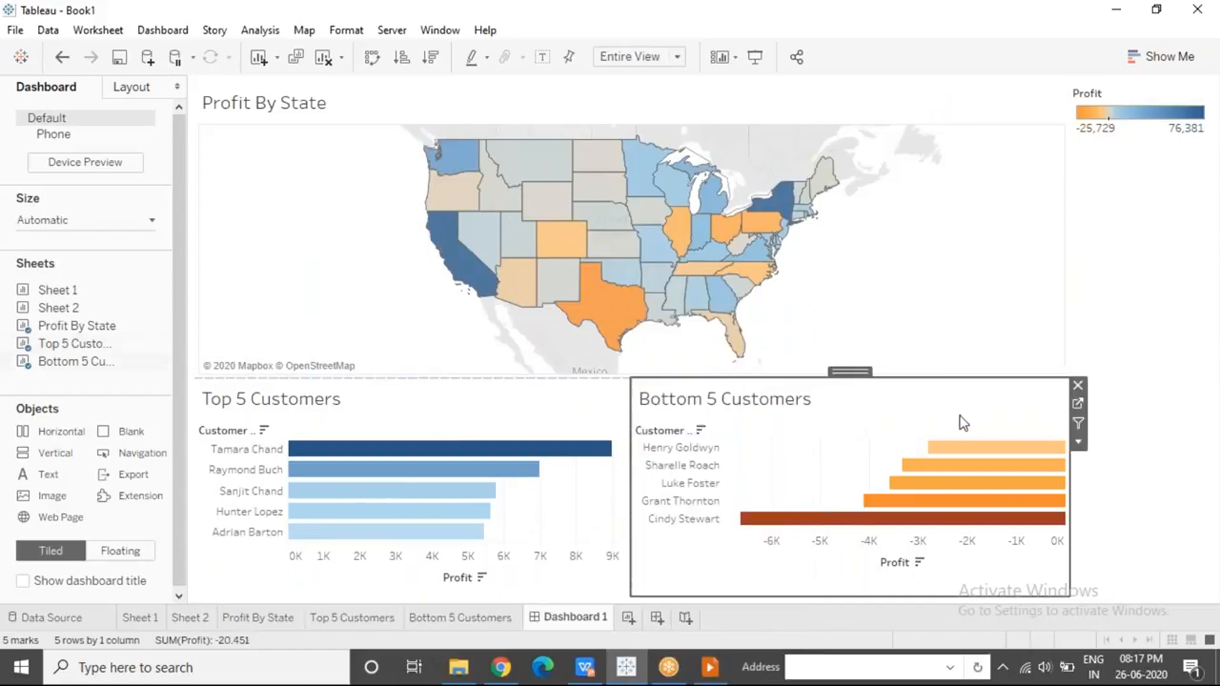
{"action": "left_click", "coordinate": [1080, 443]}
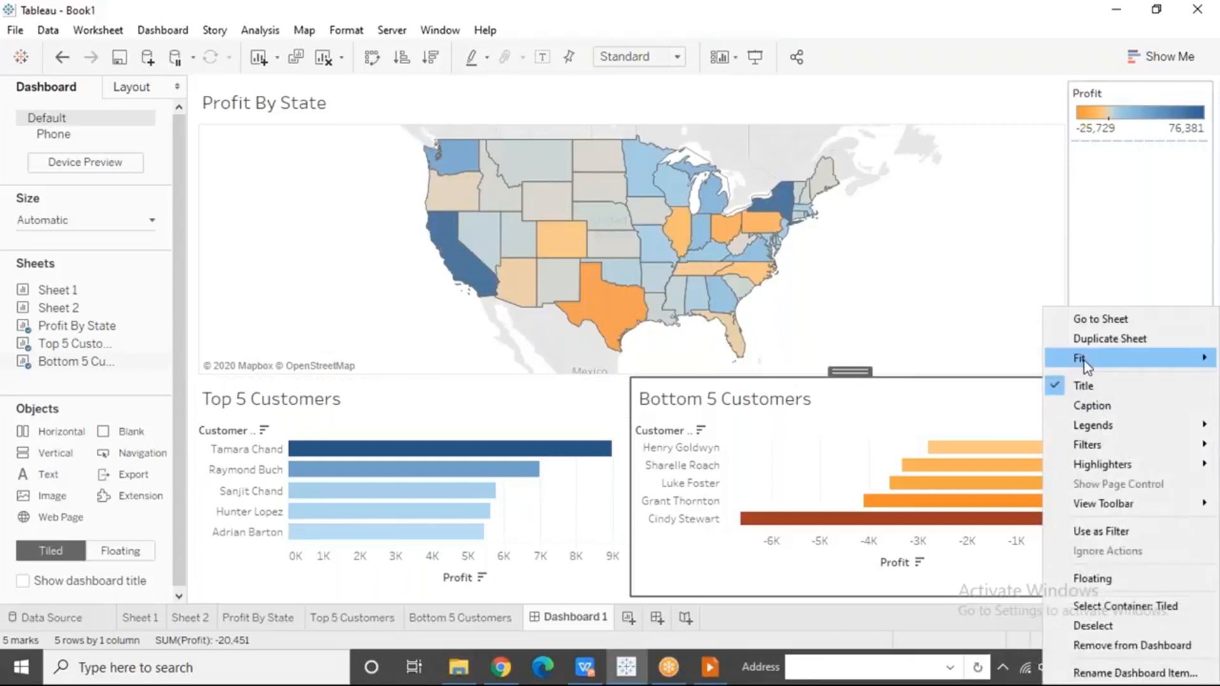
{"action": "mouse_move", "coordinate": [1084, 359]}
{"action": "left_click", "coordinate": [1012, 420]}
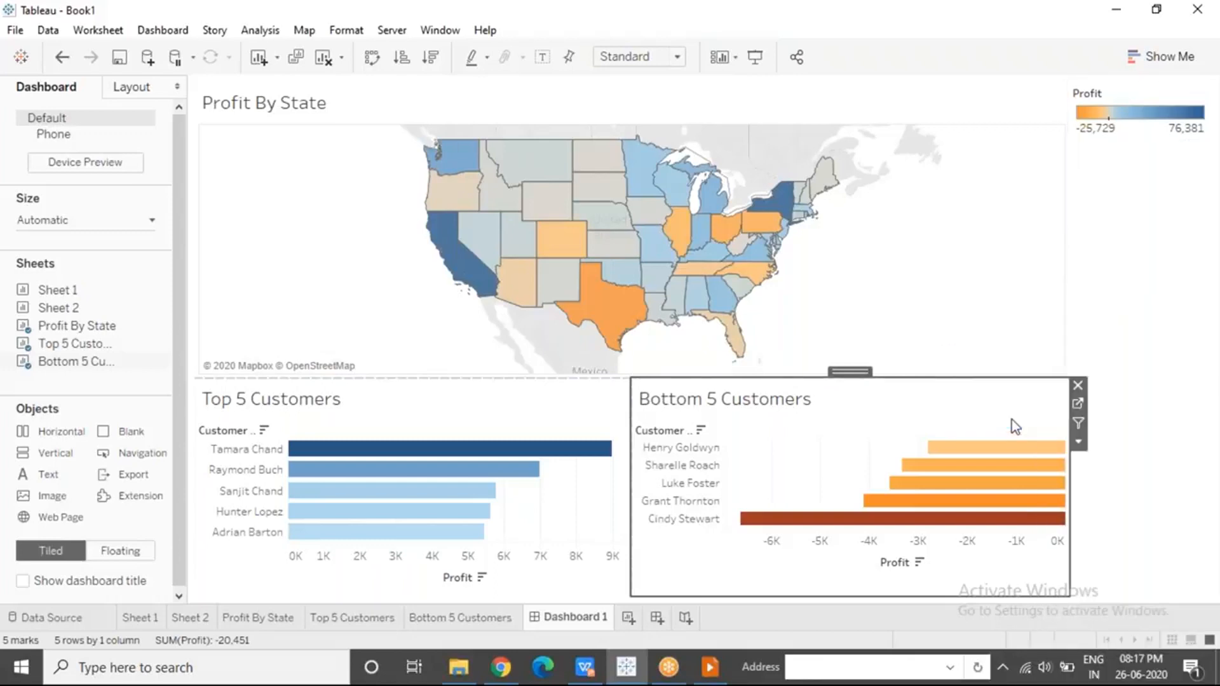
Use the Profit By State map as a filter for the other dashboard charts.
{"action": "left_click", "coordinate": [939, 288]}
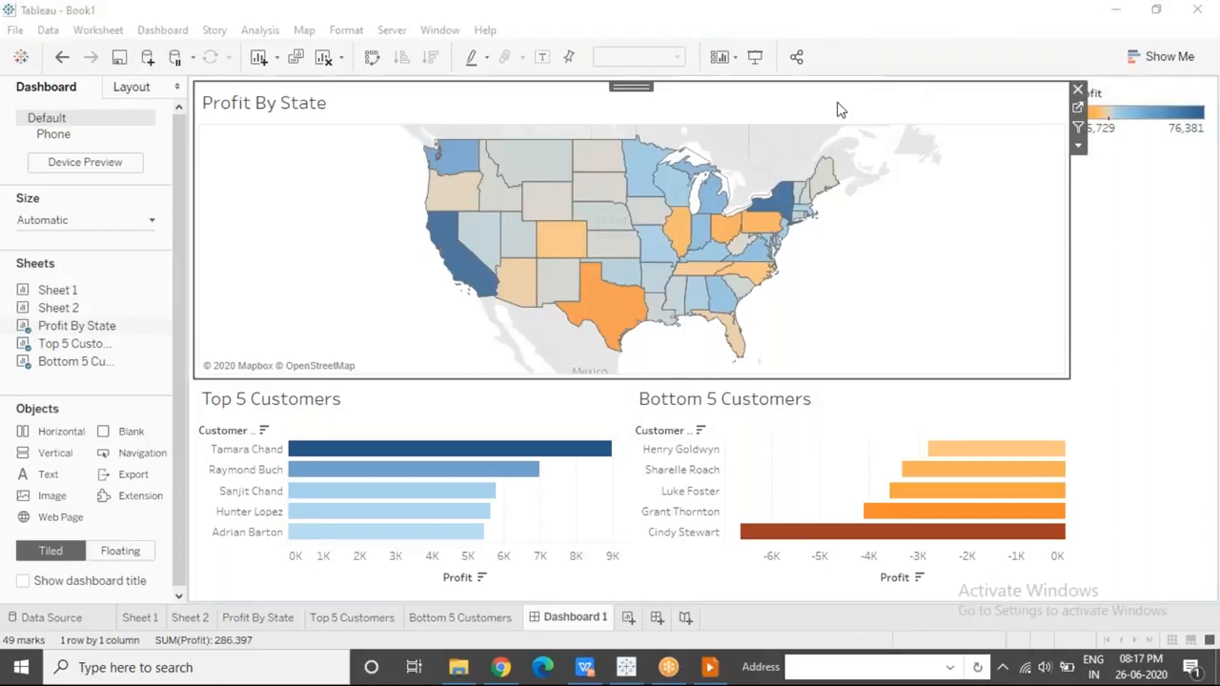
{"action": "left_click", "coordinate": [344, 282]}
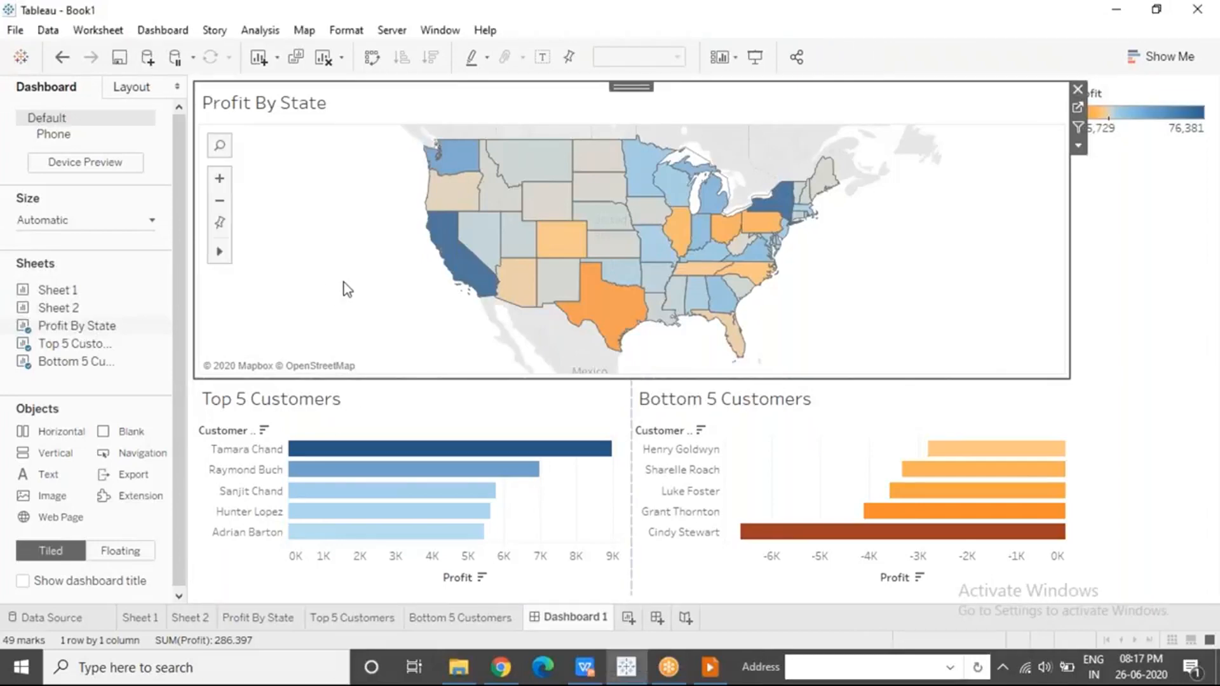
{"action": "left_click", "coordinate": [1078, 130]}
Test the map filter by selecting California, and clear the selection.
{"action": "mouse_move", "coordinate": [456, 272]}
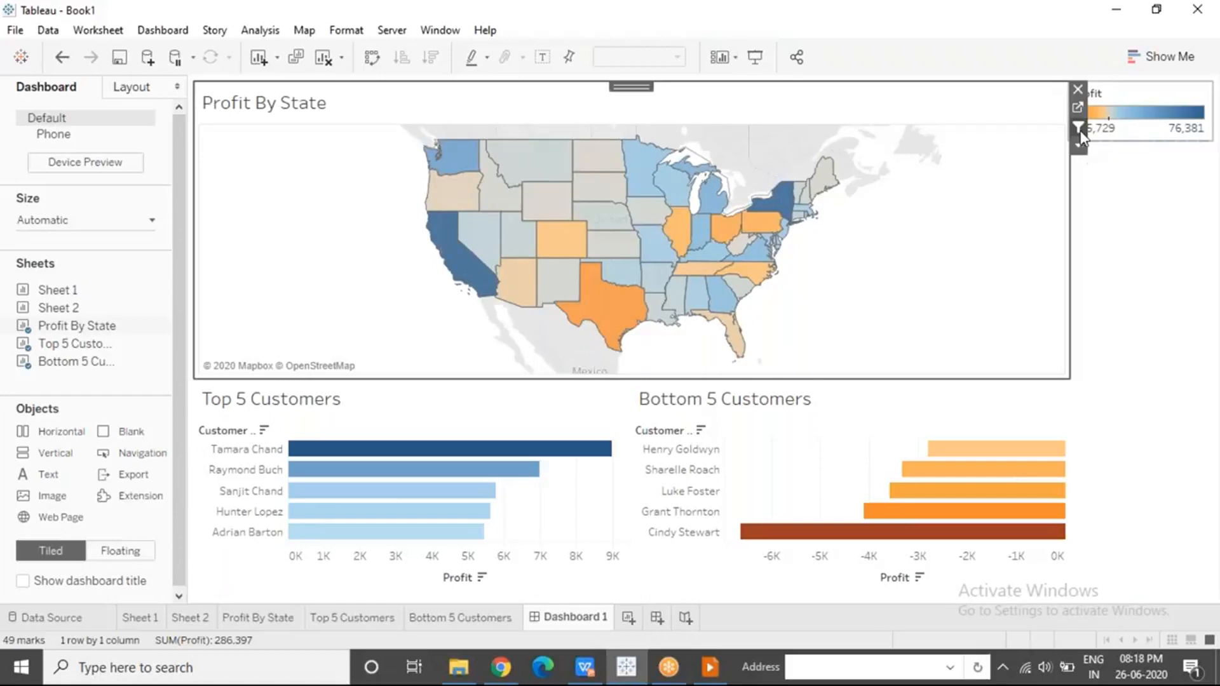
{"action": "left_click", "coordinate": [465, 283]}
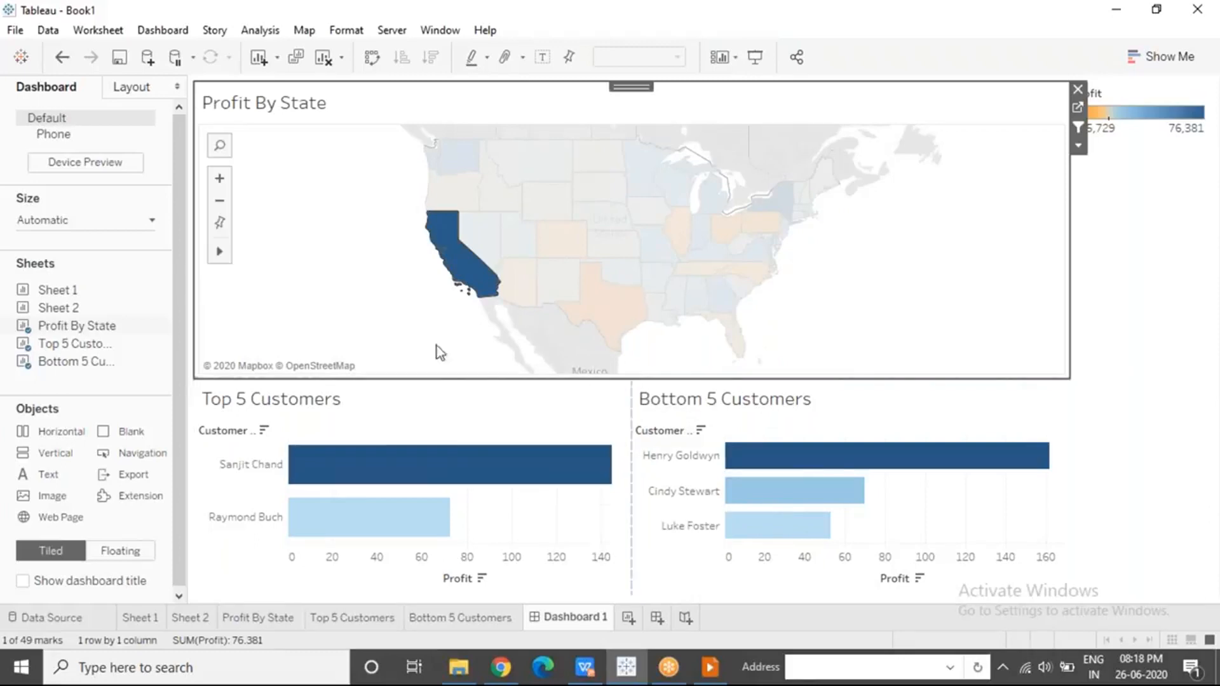
{"action": "left_click", "coordinate": [414, 315]}
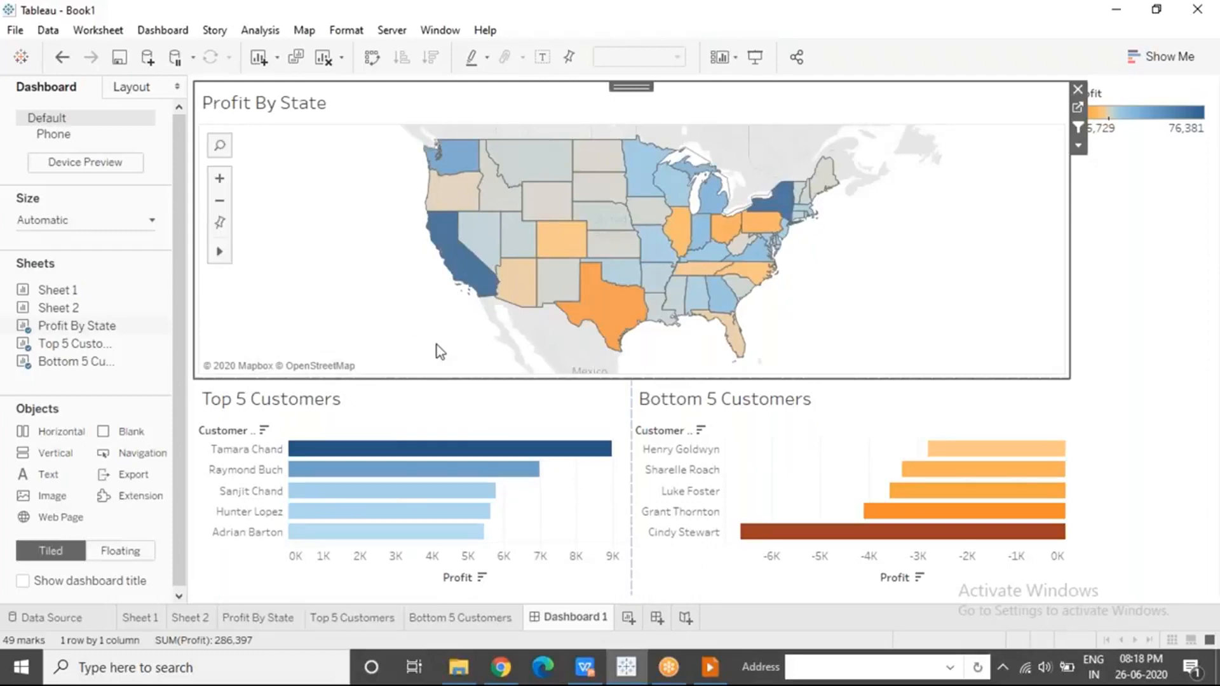
Move the boundary between the Profit By State map and the customer charts slightly down.
{"action": "left_click", "coordinate": [848, 29]}
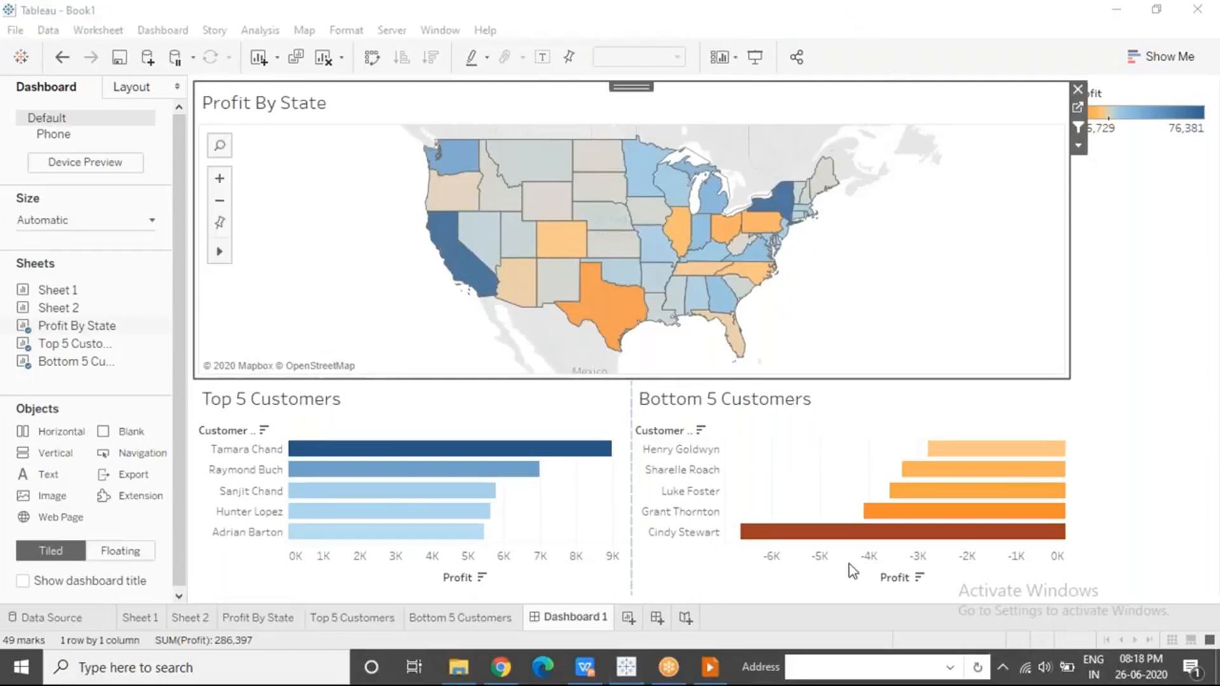
{"action": "left_click_drag", "start_coordinate": [766, 364], "coordinate": [424, 380]}
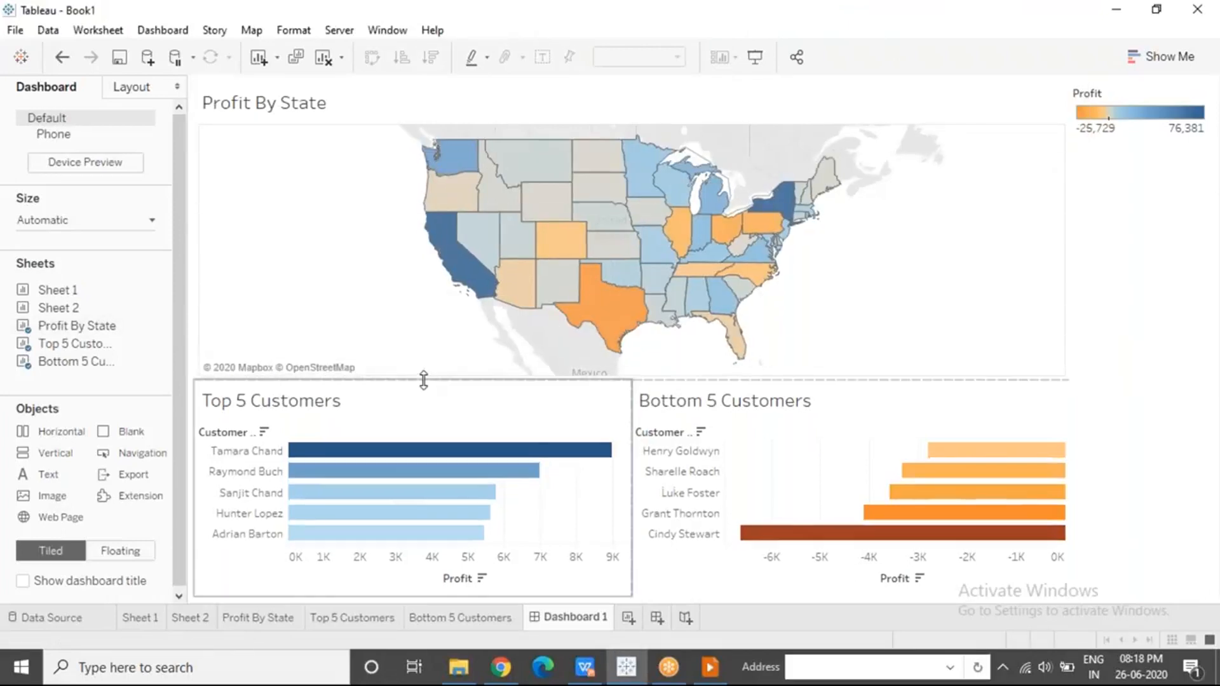
{"action": "left_click", "coordinate": [390, 308]}
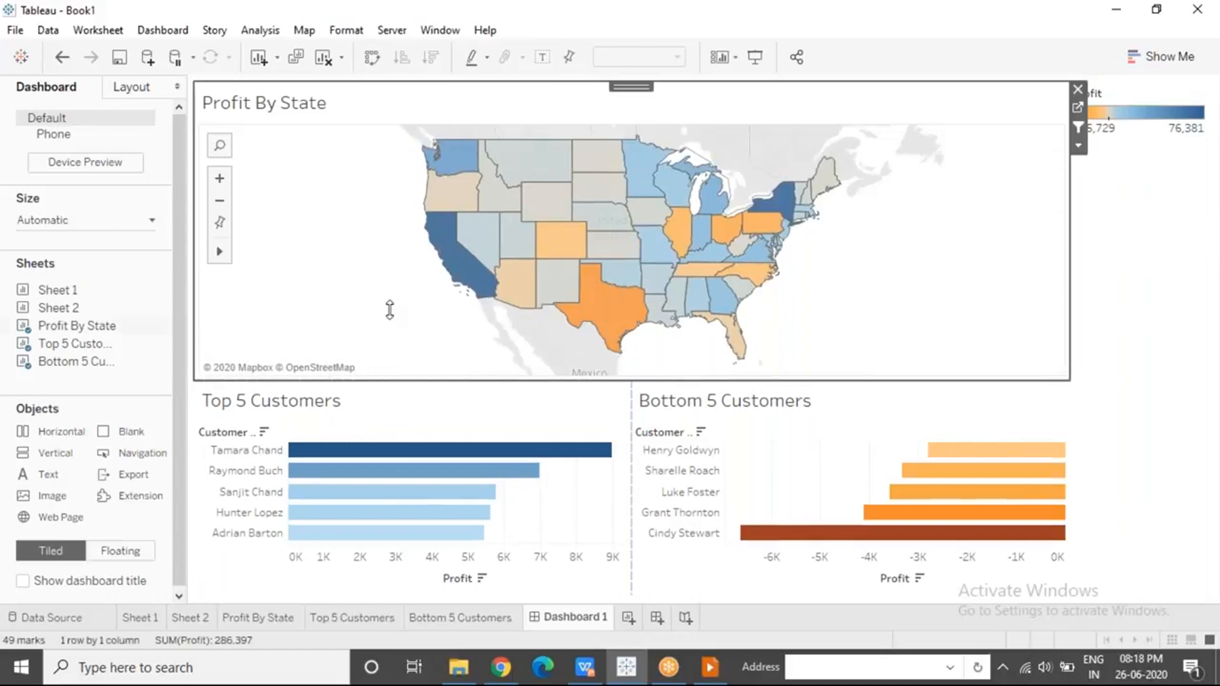
Filter the customer charts to California through the map and examine the profit details of the Top 5 Customers bars.
{"action": "left_click", "coordinate": [467, 280]}
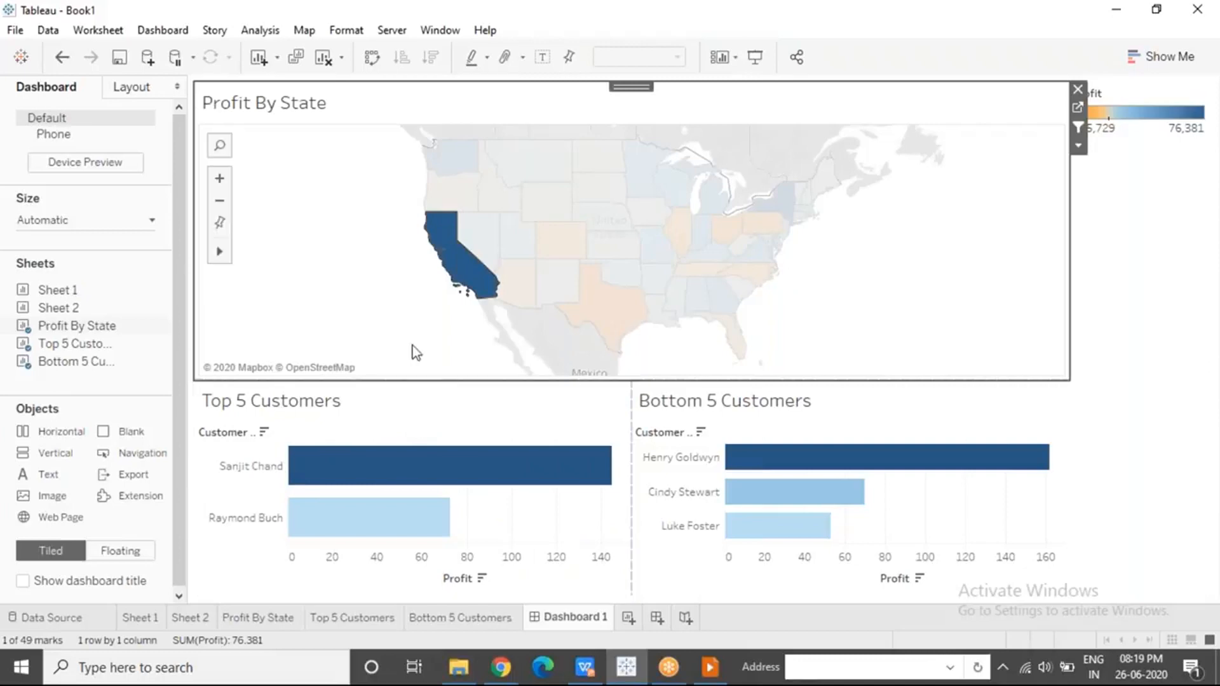
{"action": "mouse_move", "coordinate": [428, 457]}
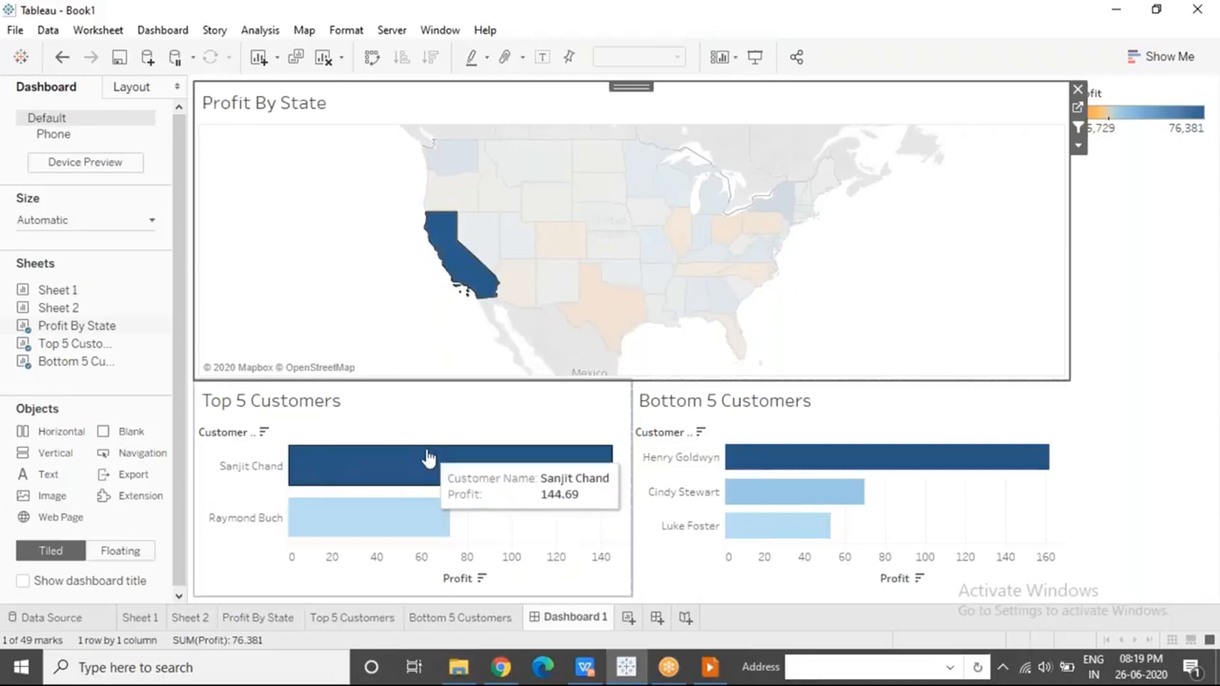
{"action": "mouse_move", "coordinate": [412, 515]}
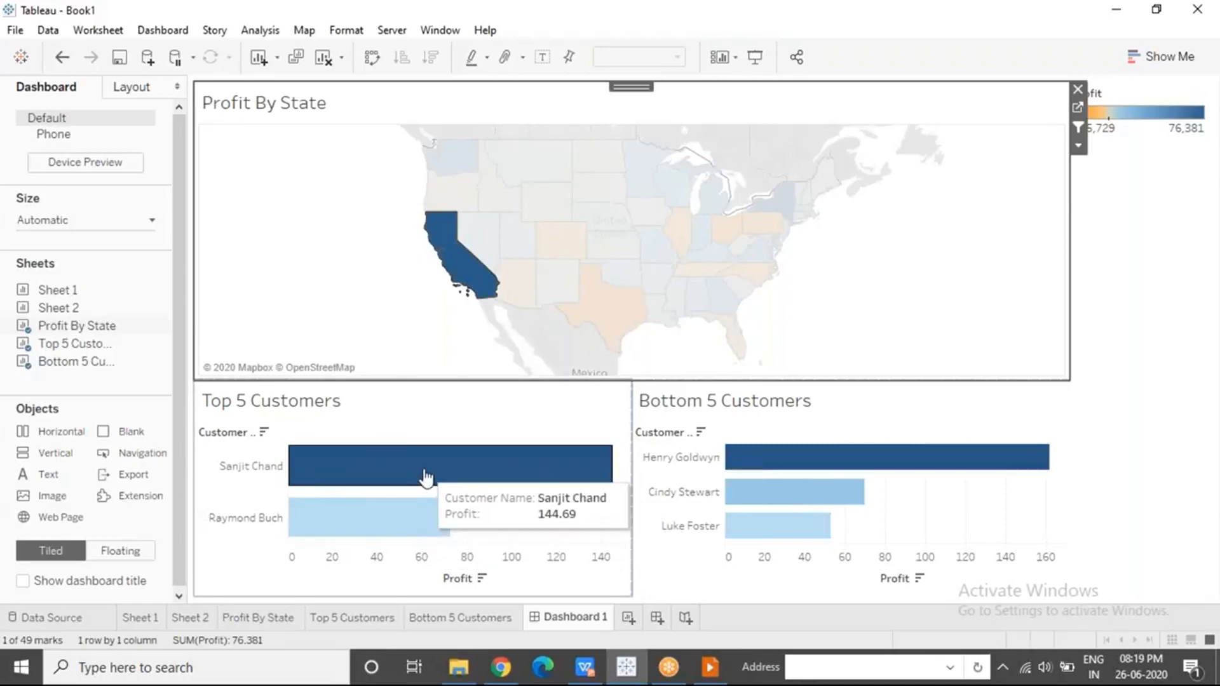
Clear the California selection, compare the unfiltered customer charts, and retest the California filter before clearing it again.
{"action": "left_click", "coordinate": [406, 329]}
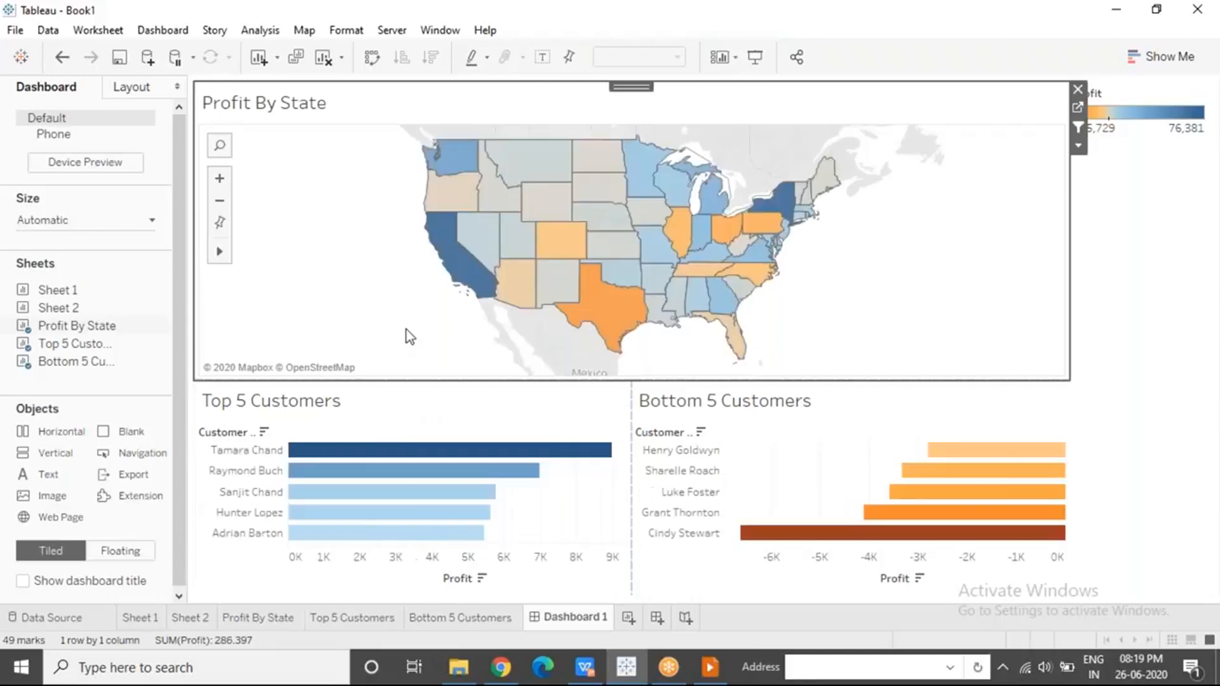
{"action": "mouse_move", "coordinate": [405, 535]}
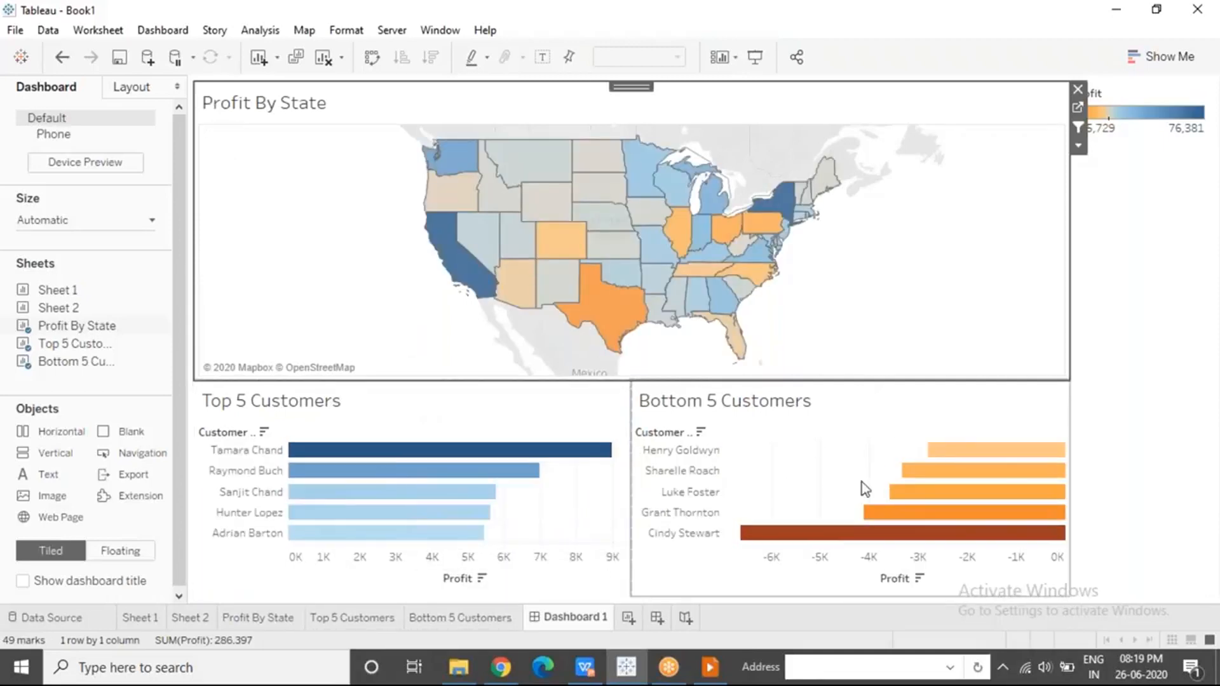
{"action": "mouse_move", "coordinate": [455, 261]}
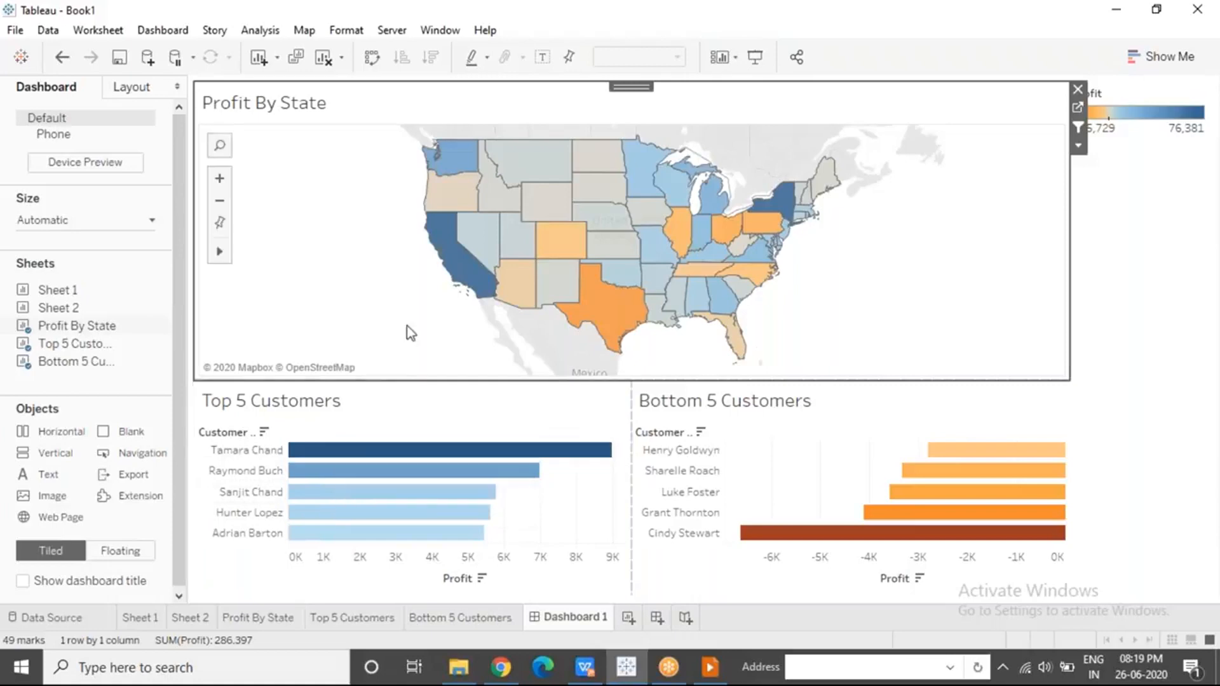
{"action": "left_click", "coordinate": [466, 275]}
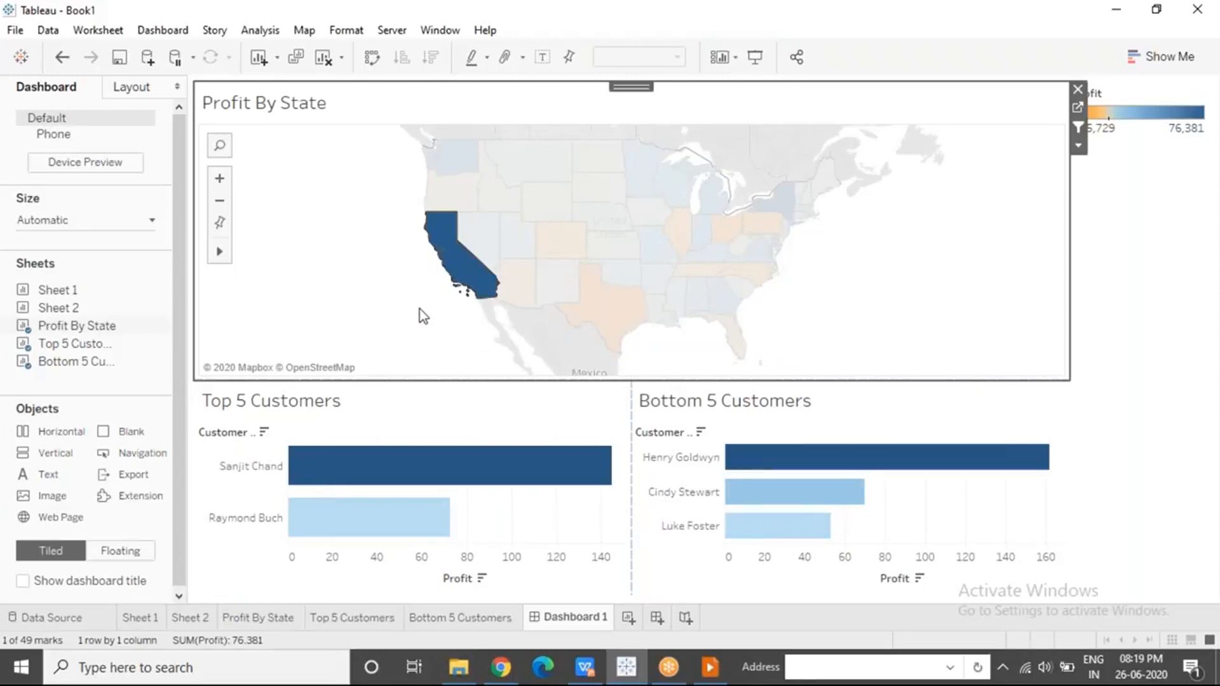
{"action": "left_click", "coordinate": [401, 298]}
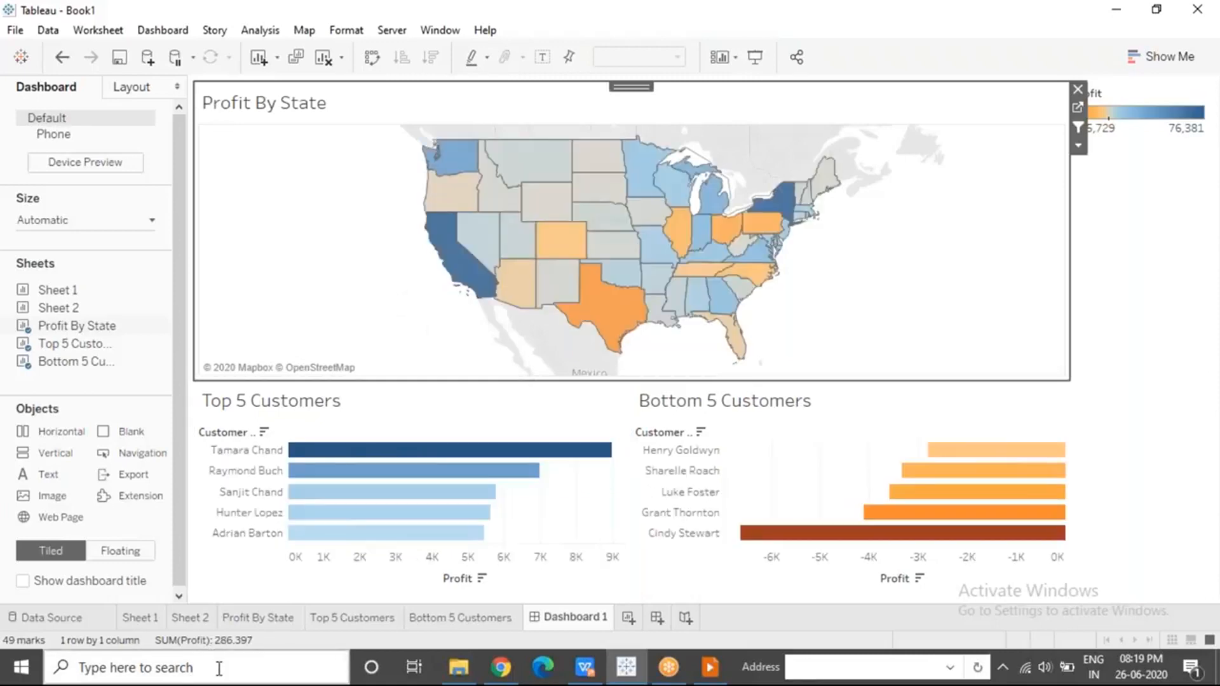
Switch to a blank Notepad window and place it so that the Top 5 Customers chart stays visible.
{"action": "left_click", "coordinate": [219, 668]}
{"action": "type", "text": "notepad"}
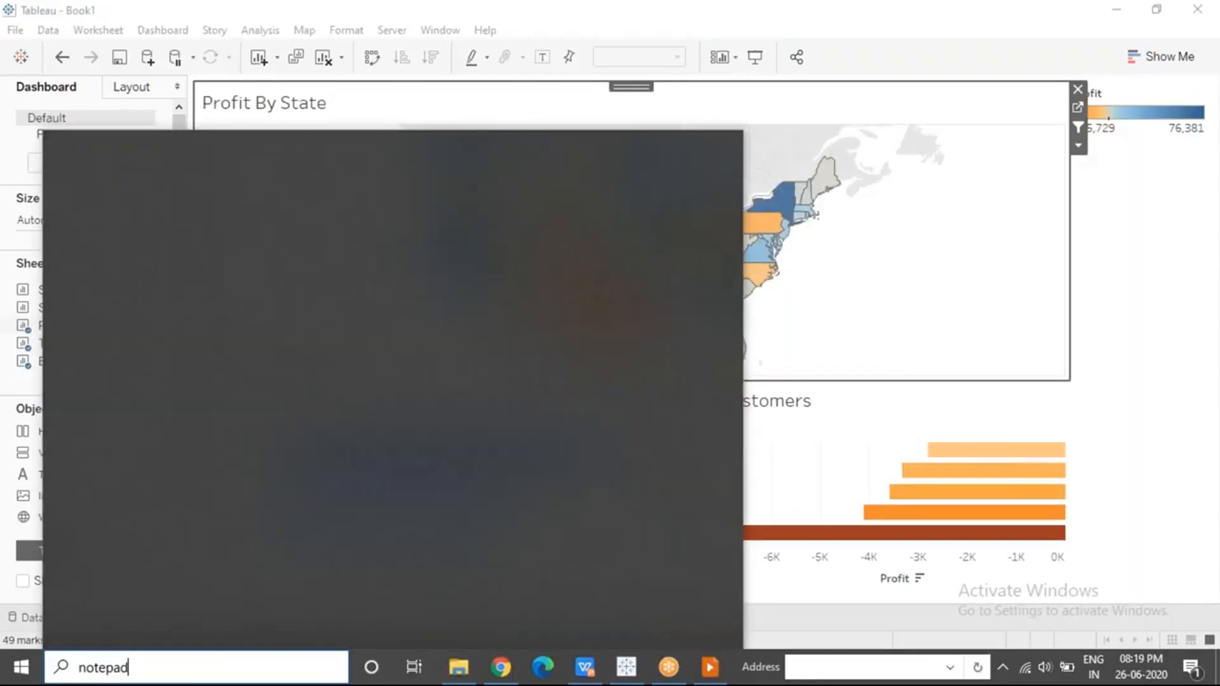
{"action": "key", "text": "Return"}
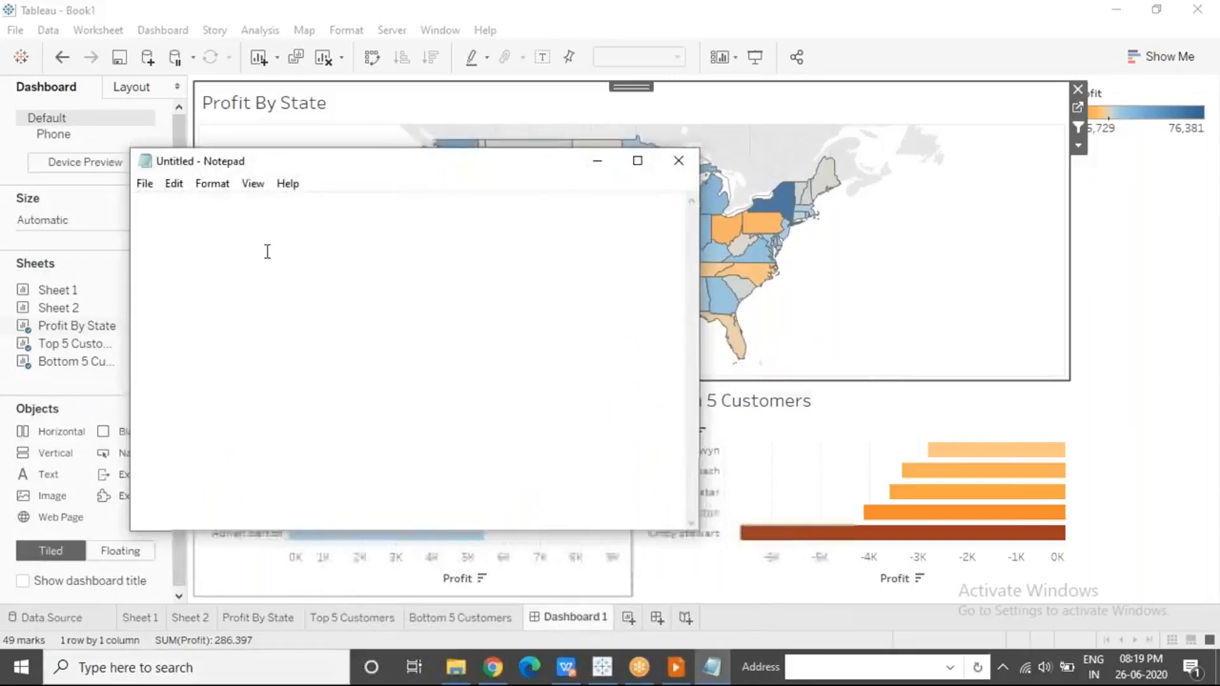
{"action": "left_click_drag", "start_coordinate": [329, 164], "coordinate": [921, 137]}
List the names of the five customers from the Top 5 Customers chart under the heading "Top 5" in the note.
{"action": "type", "text": "Top 5"}
{"action": "key", "text": "Return"}
{"action": "type", "text": "Tamara Chand"}
{"action": "key", "text": "Return"}
{"action": "type", "text": "Raymond"}
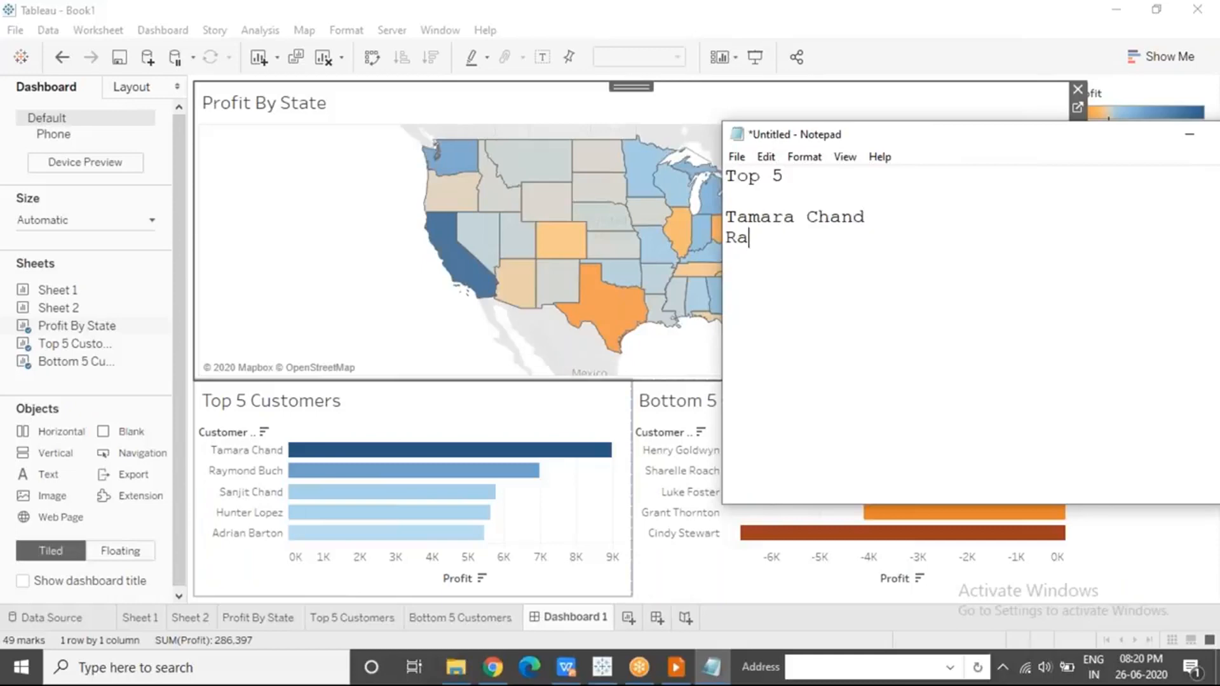
{"action": "key", "text": "Return"}
{"action": "type", "text": "Sanjit"}
{"action": "key", "text": "Return"}
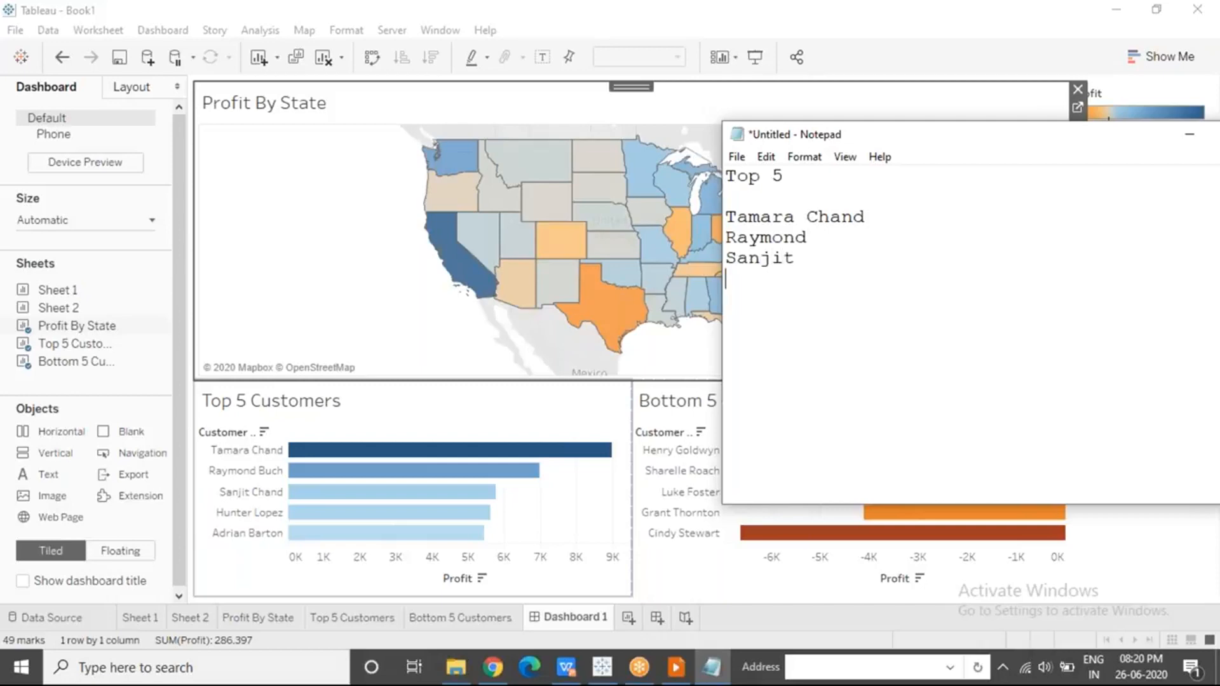
{"action": "type", "text": "HUnter"}
{"action": "key", "text": "Return"}
{"action": "type", "text": "Adrian"}
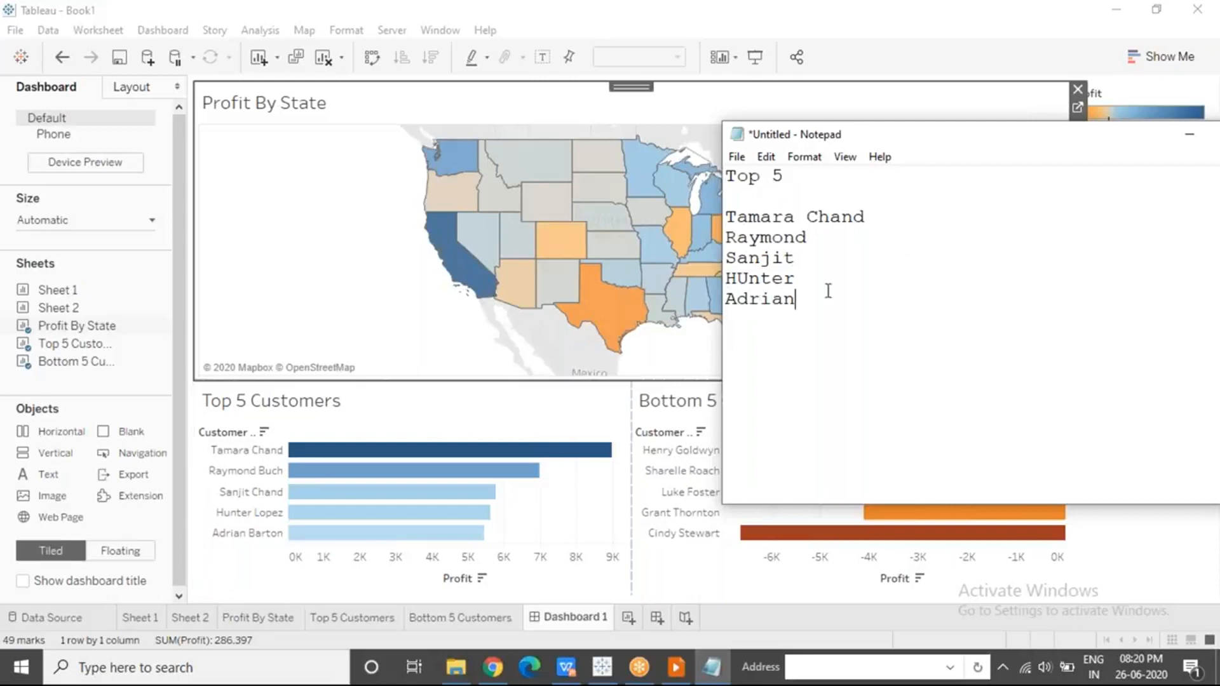
Filter the customer charts to California through the map and compare the Top 5 Customers bars with the noted list.
{"action": "left_click", "coordinate": [461, 273]}
{"action": "left_click", "coordinate": [712, 667]}
{"action": "left_click_drag", "start_coordinate": [803, 308], "coordinate": [716, 220]}
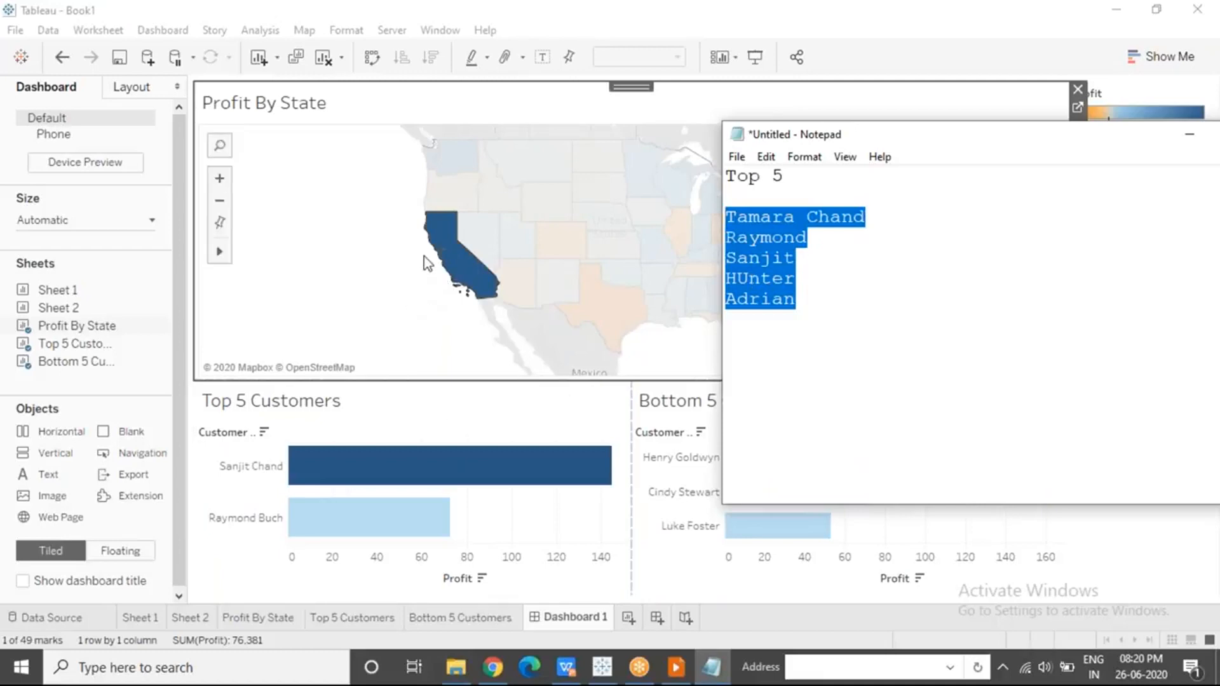
{"action": "mouse_move", "coordinate": [454, 255]}
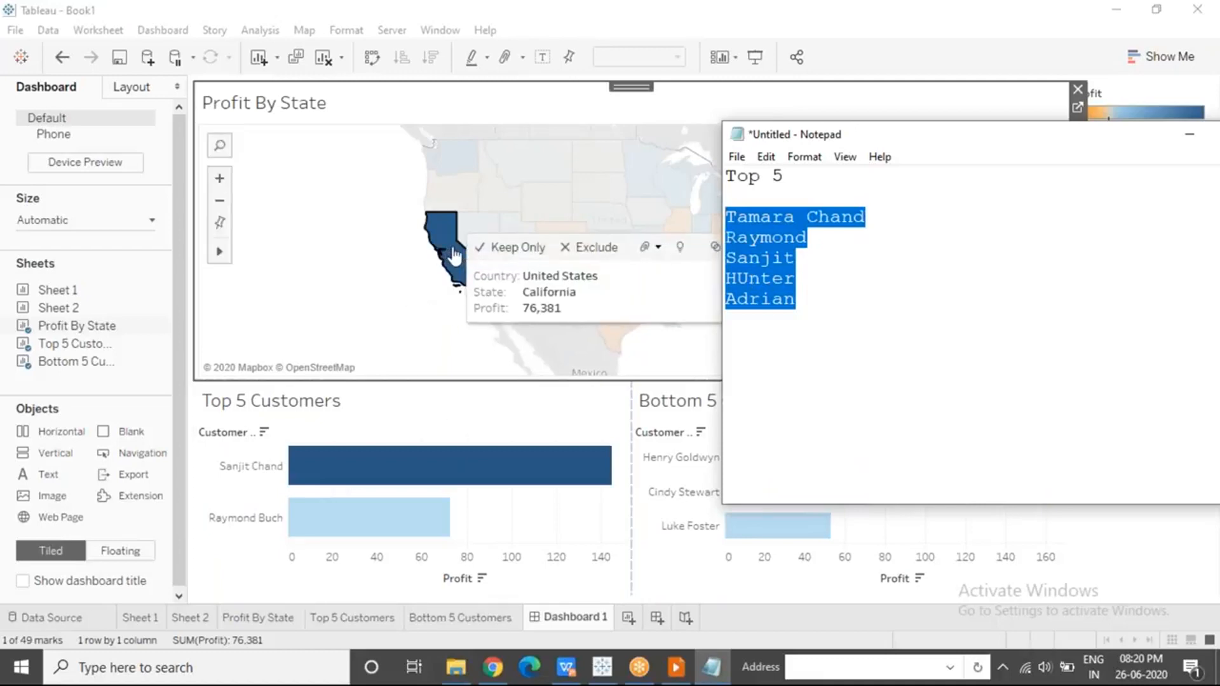
{"action": "left_click", "coordinate": [812, 258]}
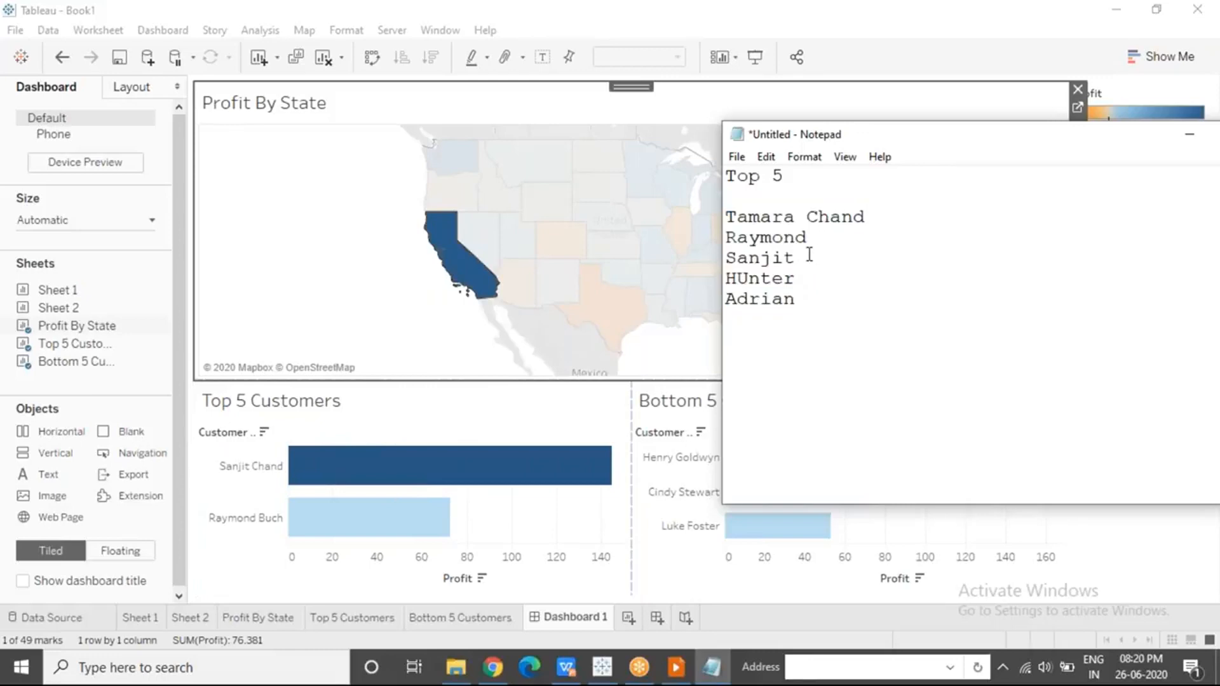
{"action": "left_click_drag", "start_coordinate": [797, 258], "coordinate": [729, 237]}
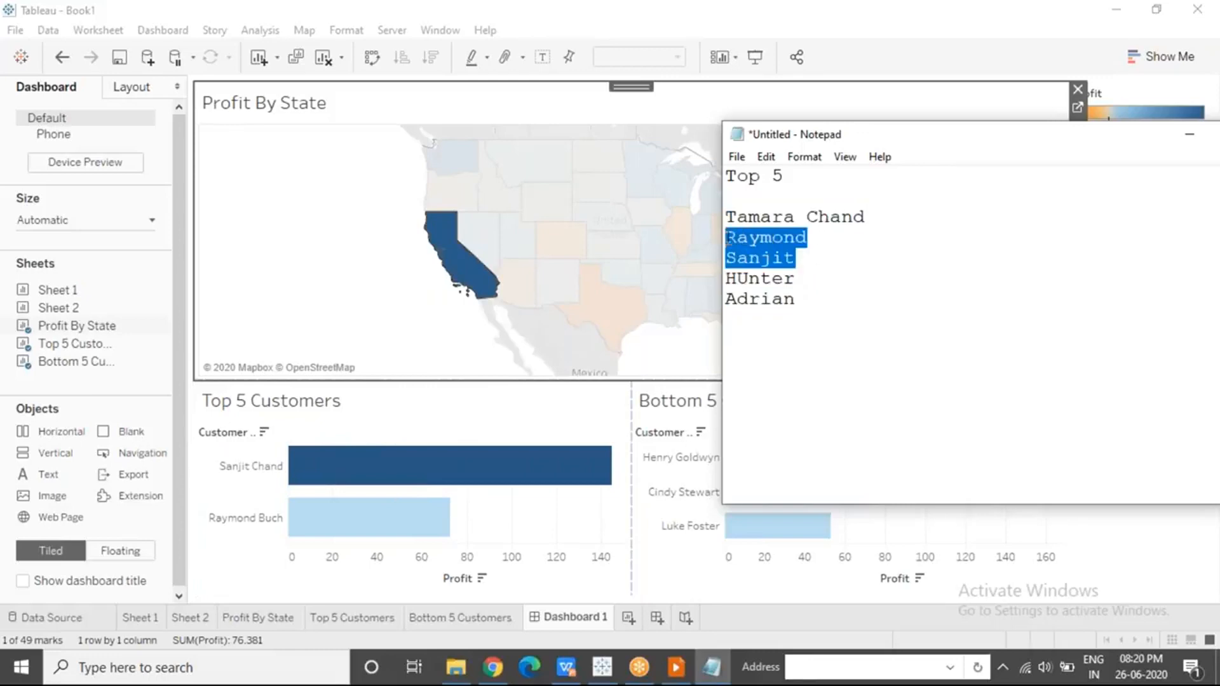
{"action": "mouse_move", "coordinate": [414, 473]}
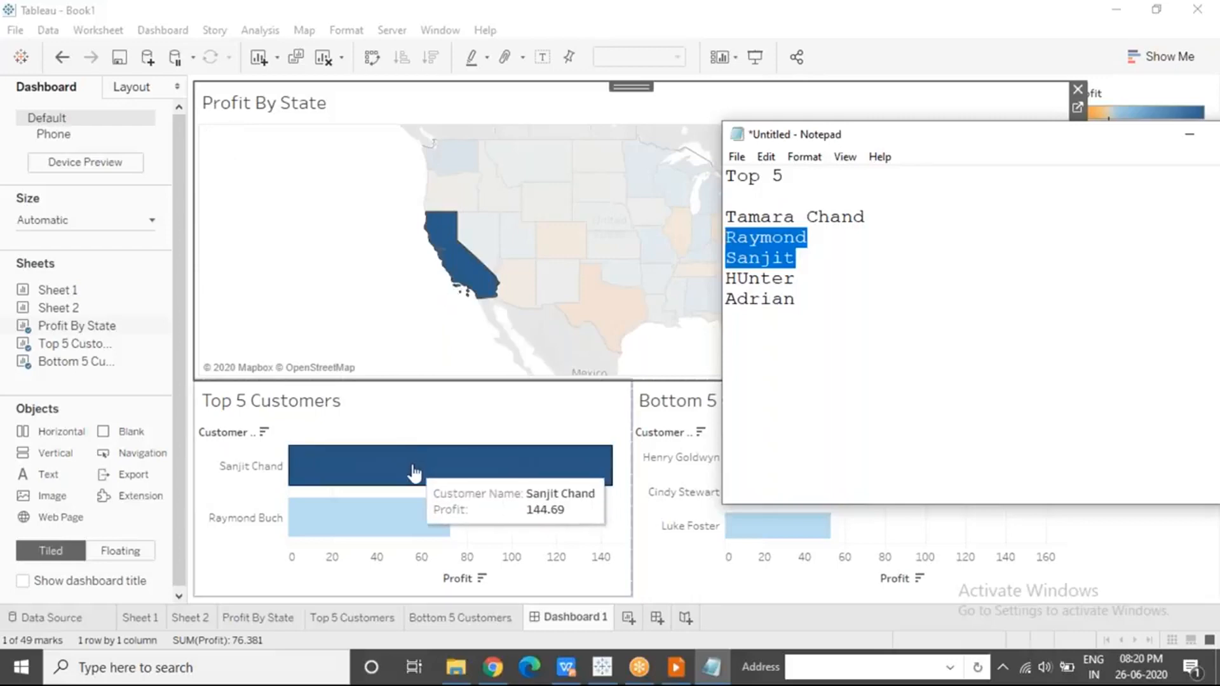
{"action": "mouse_move", "coordinate": [383, 518]}
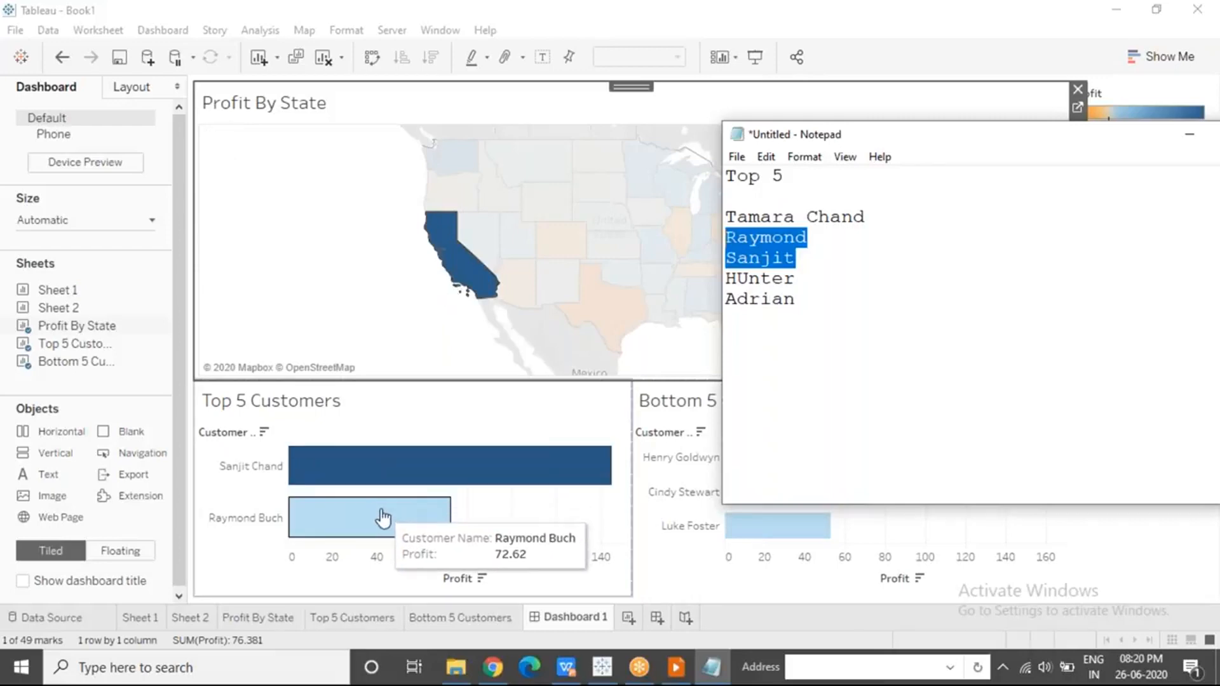
Move the note aside to examine California's Bottom 5 Customers, and place it back with the full list in view.
{"action": "left_click", "coordinate": [909, 321]}
{"action": "left_click_drag", "start_coordinate": [996, 135], "coordinate": [158, 247]}
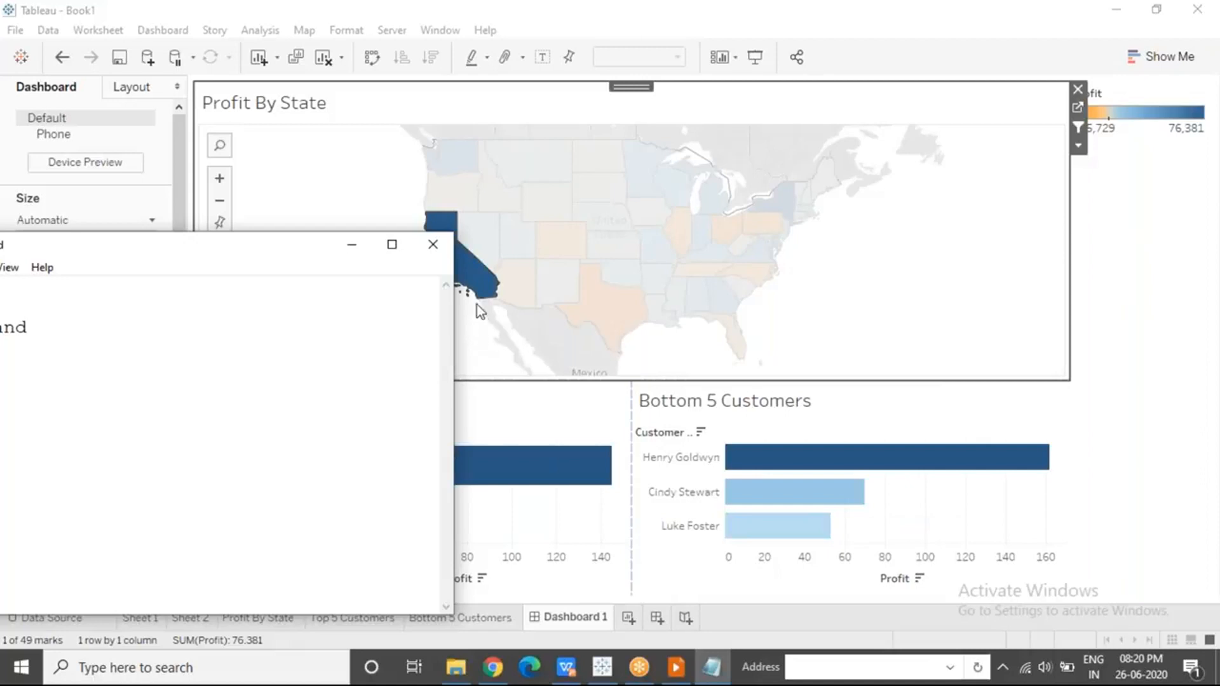
{"action": "mouse_move", "coordinate": [758, 534]}
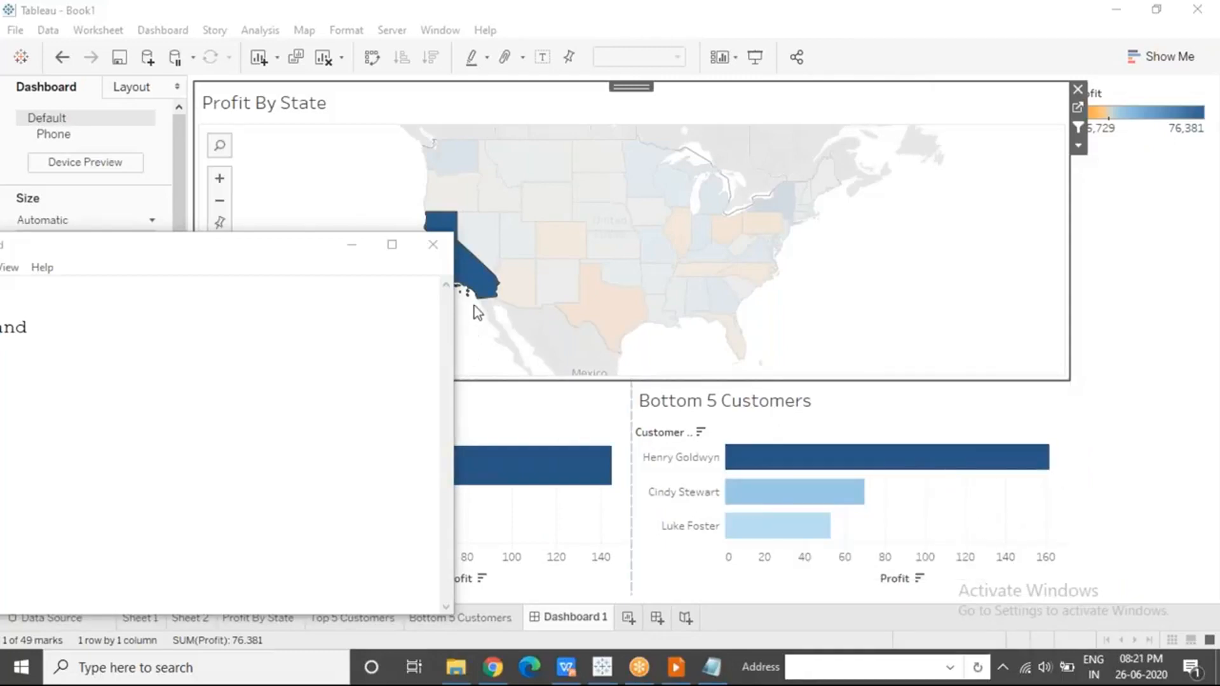
{"action": "mouse_move", "coordinate": [482, 294]}
{"action": "left_click_drag", "start_coordinate": [454, 345], "coordinate": [319, 343]}
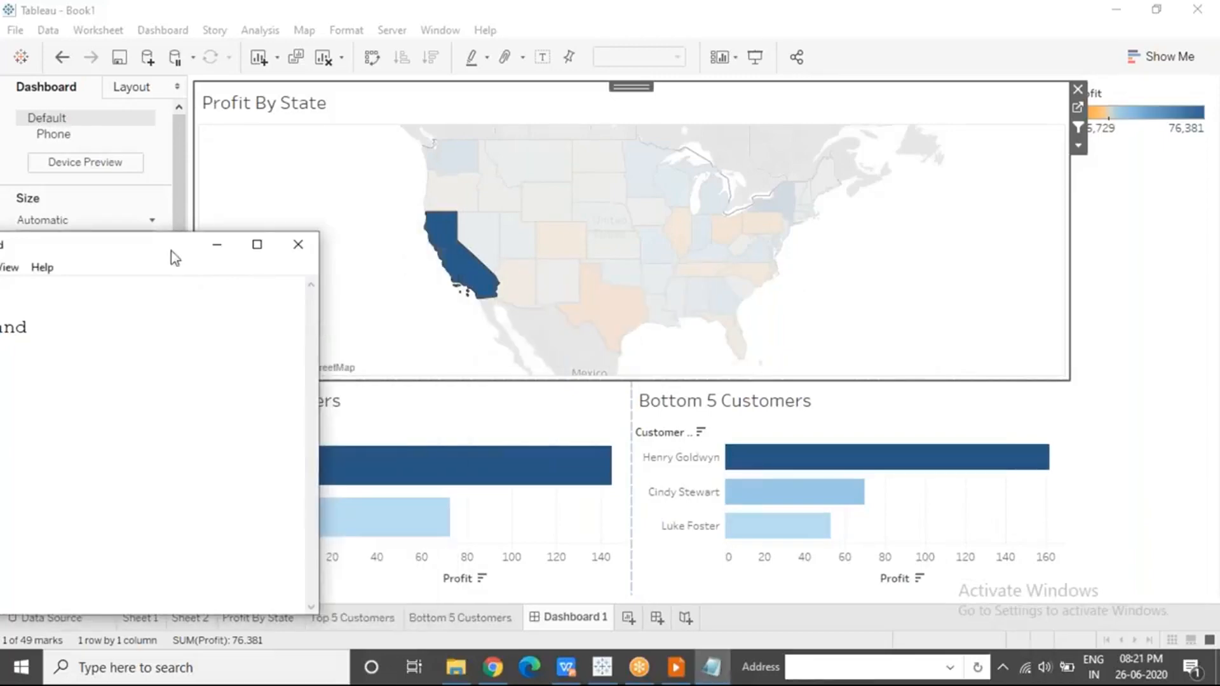
{"action": "left_click_drag", "start_coordinate": [137, 245], "coordinate": [1032, 97]}
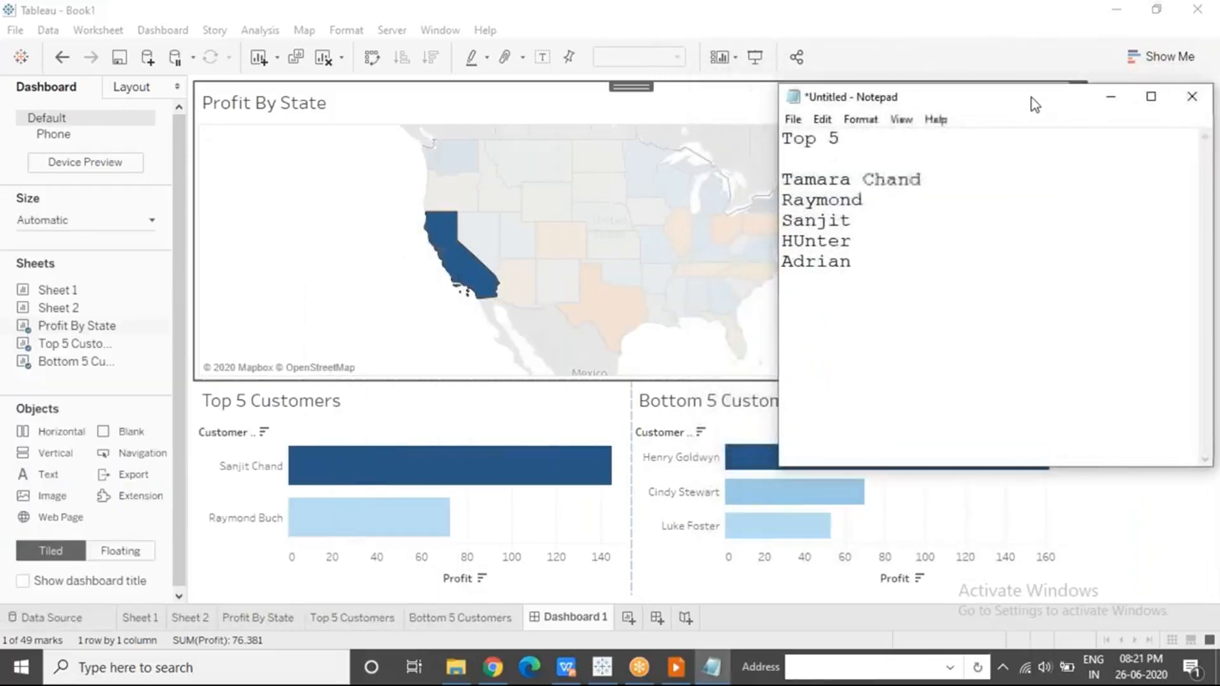
Change the map filter from California to Texas and compare the Top 5 Customers chart with the full noted list.
{"action": "left_click", "coordinate": [386, 291]}
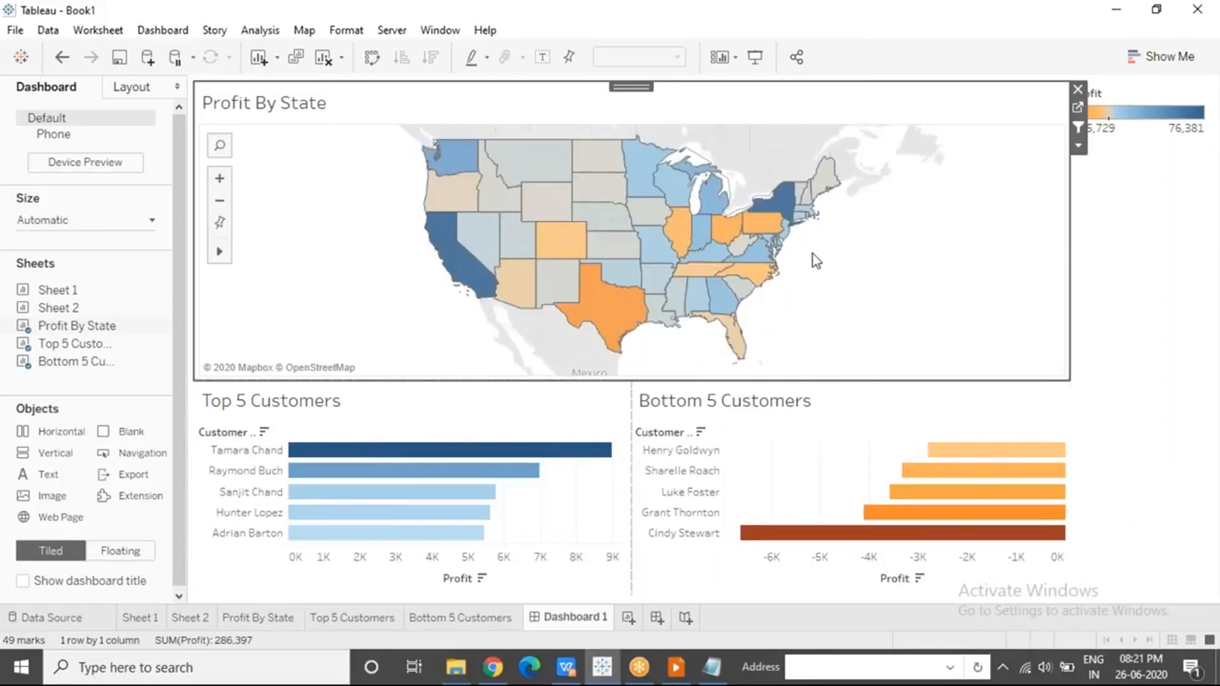
{"action": "left_click", "coordinate": [604, 311]}
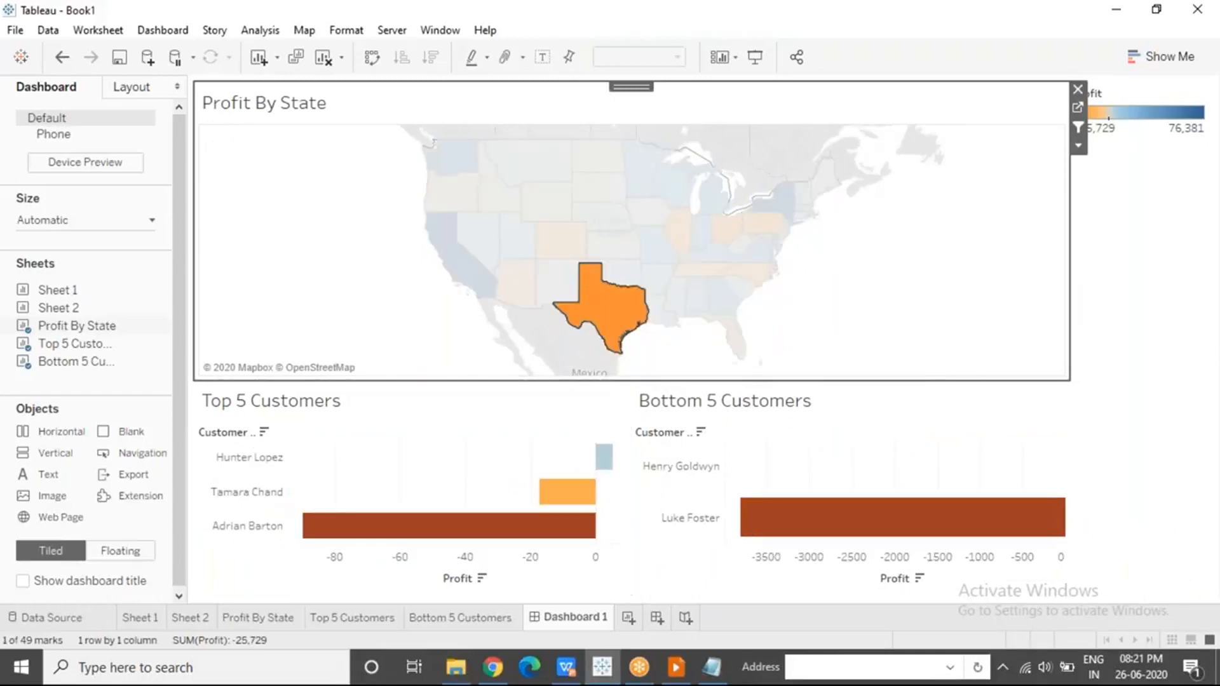
{"action": "left_click", "coordinate": [712, 666]}
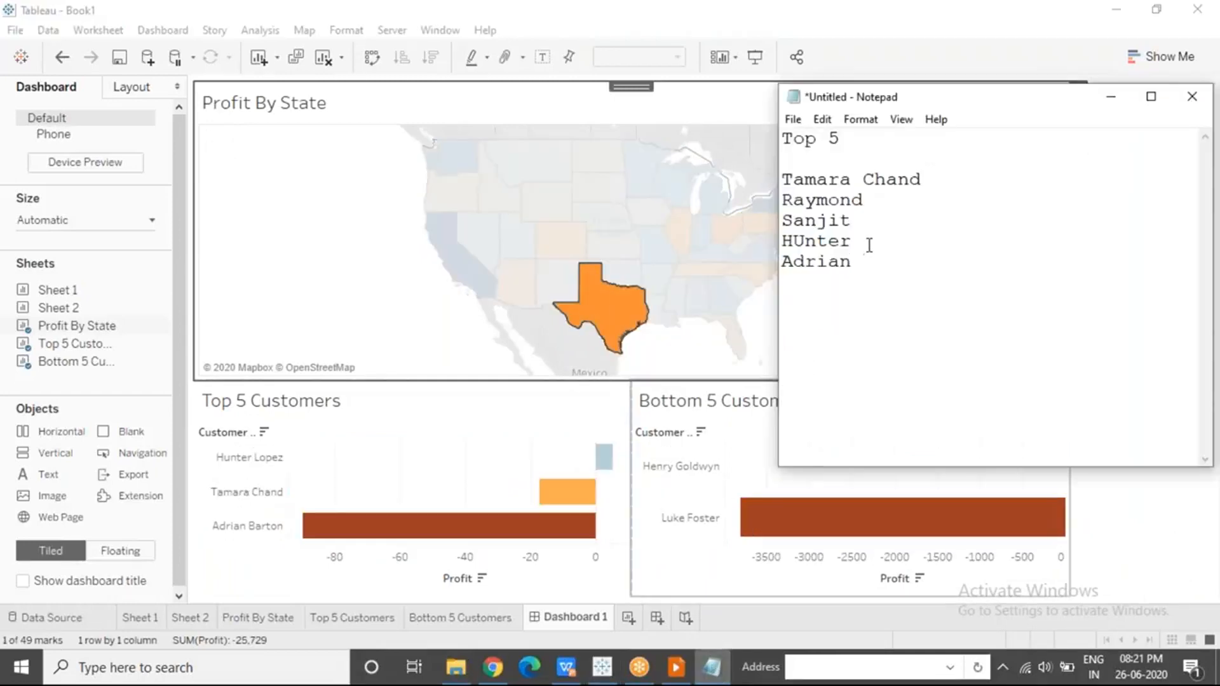
{"action": "left_click_drag", "start_coordinate": [853, 260], "coordinate": [780, 162]}
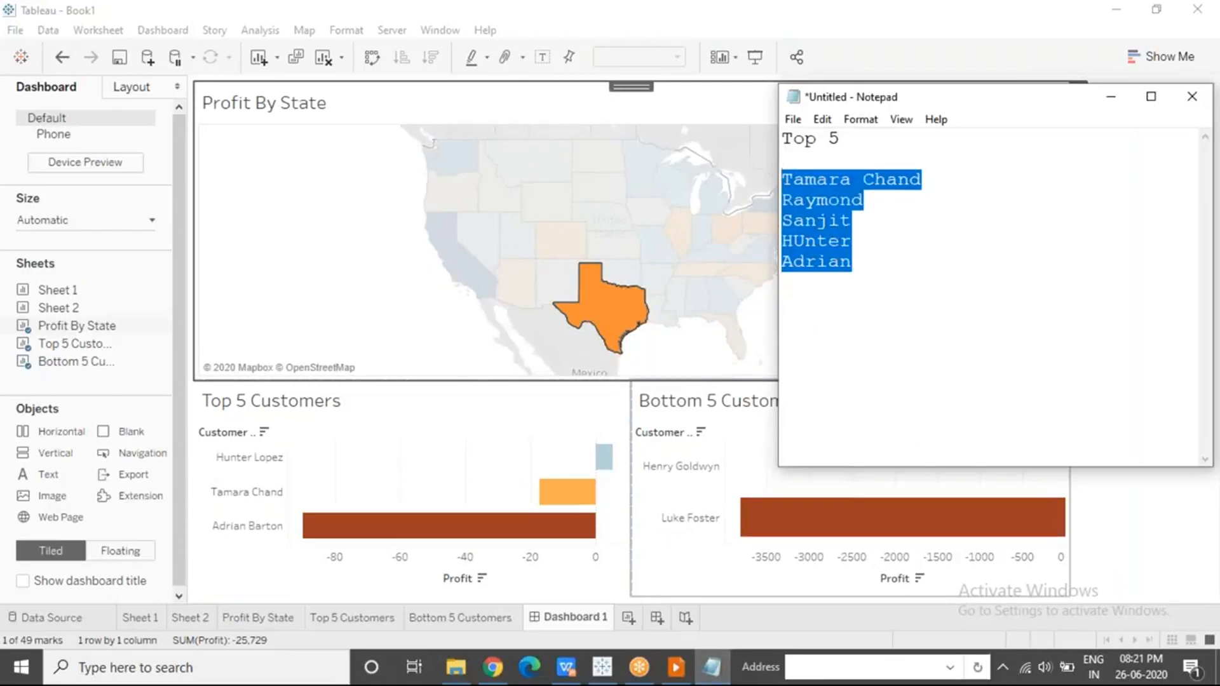
{"action": "mouse_move", "coordinate": [606, 308]}
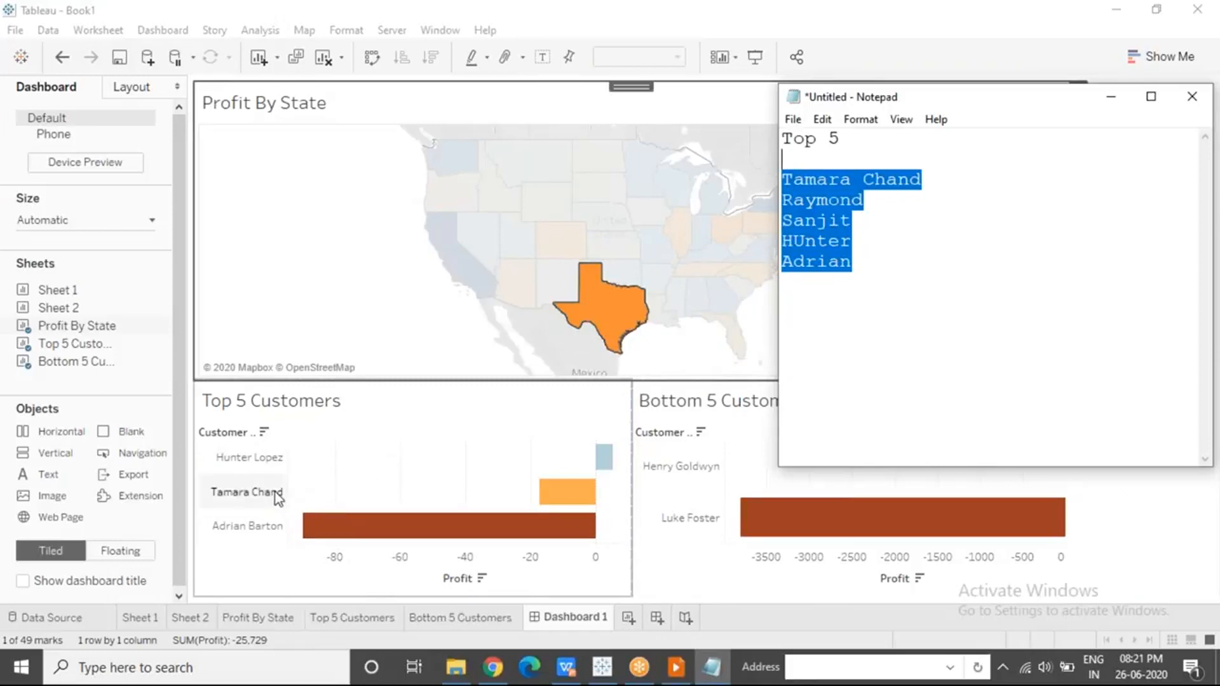
Check the Texas profit of the first and last customers in the noted list on the Top 5 Customers chart.
{"action": "left_click_drag", "start_coordinate": [932, 179], "coordinate": [780, 180]}
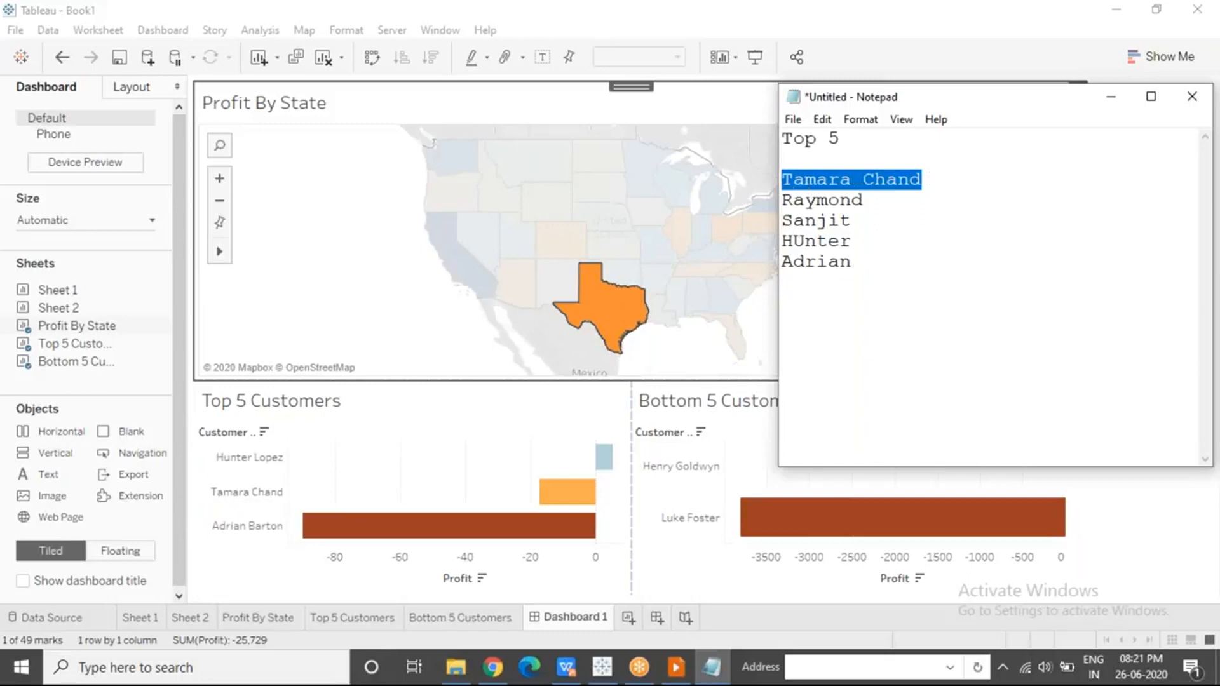
{"action": "mouse_move", "coordinate": [553, 500]}
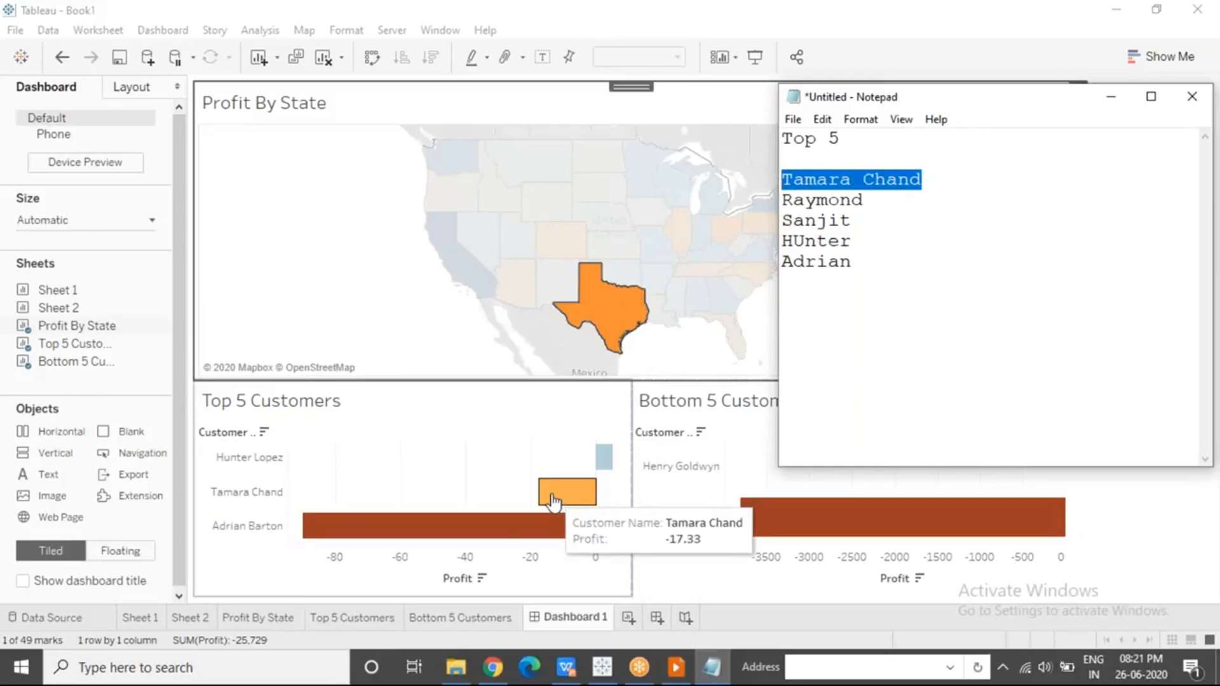
{"action": "left_click", "coordinate": [857, 261]}
{"action": "left_click_drag", "start_coordinate": [856, 262], "coordinate": [783, 261]}
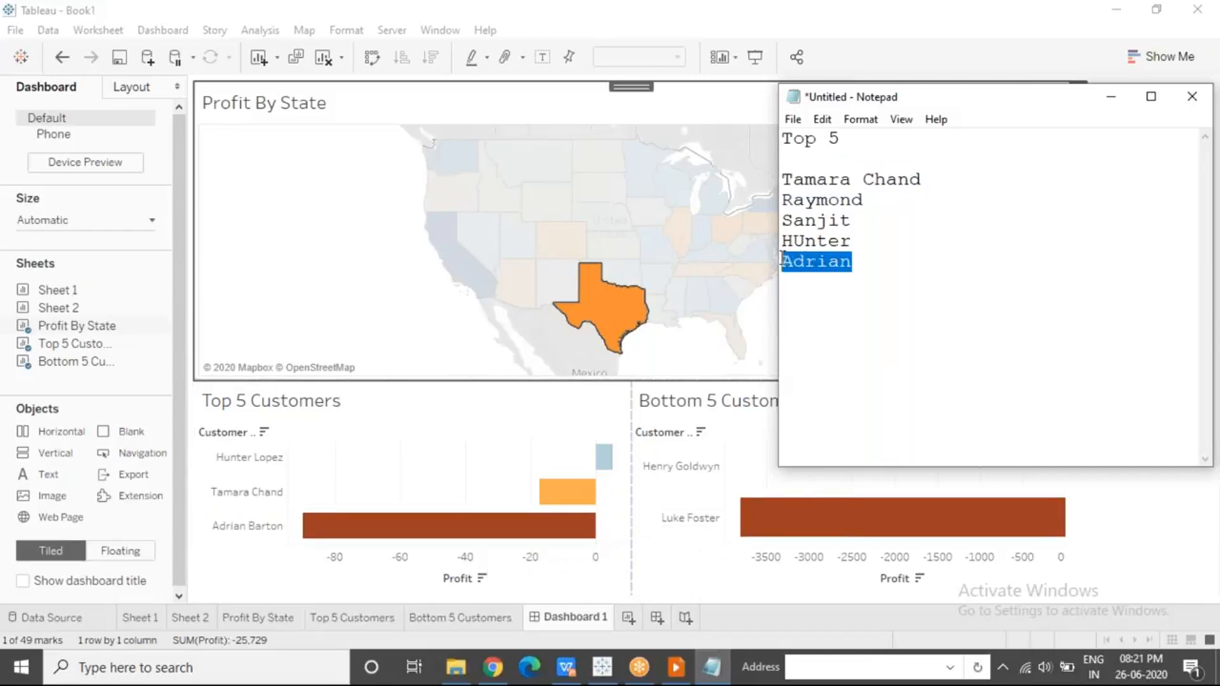
{"action": "mouse_move", "coordinate": [507, 526]}
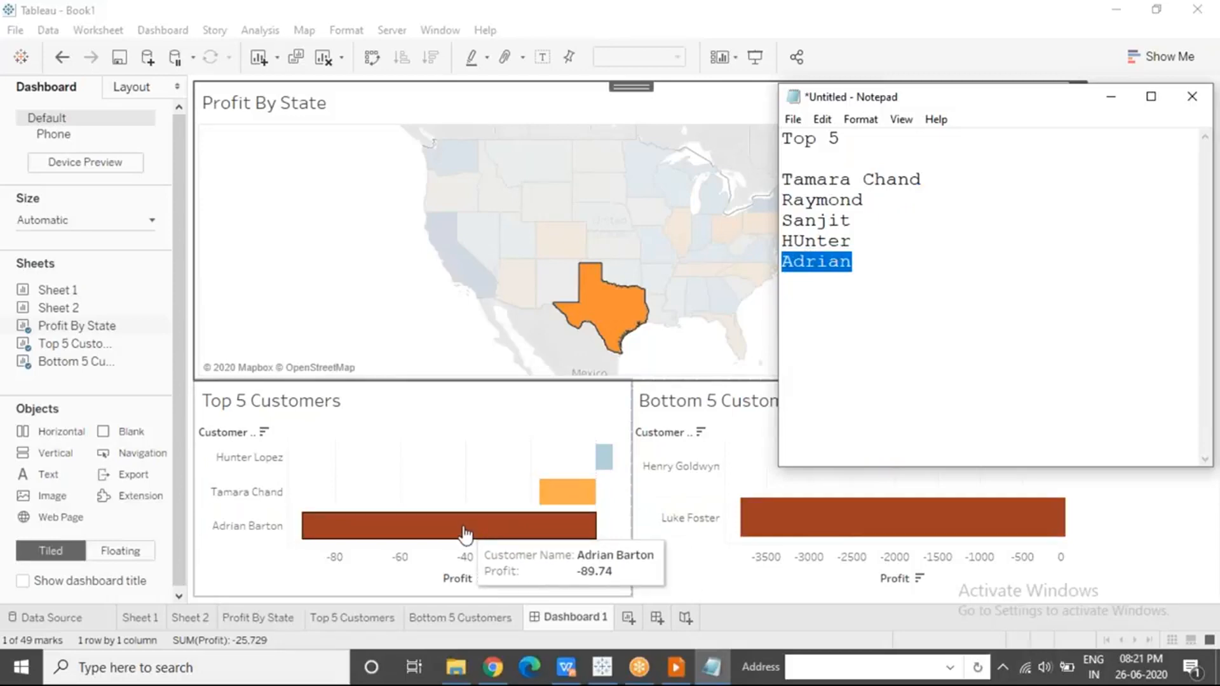
{"action": "mouse_move", "coordinate": [645, 321]}
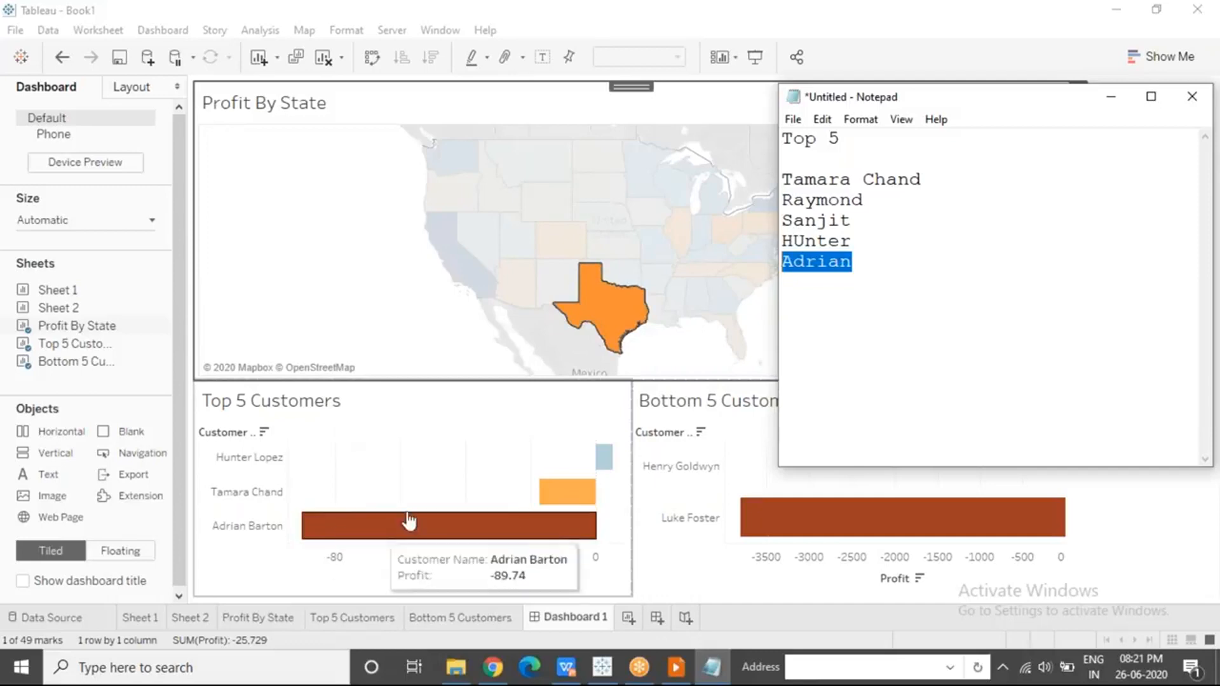
Minimize the note and clear the Texas selection on the Profit By State map.
{"action": "left_click", "coordinate": [875, 262]}
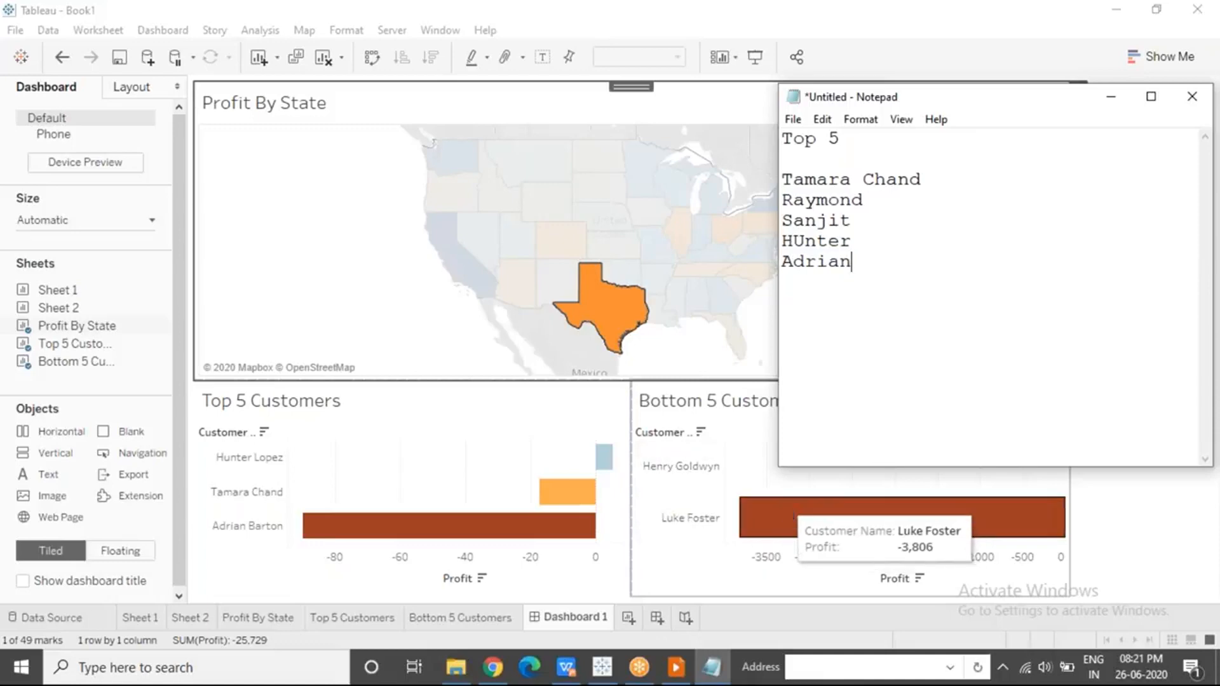
{"action": "left_click", "coordinate": [1109, 98]}
{"action": "left_click", "coordinate": [849, 264]}
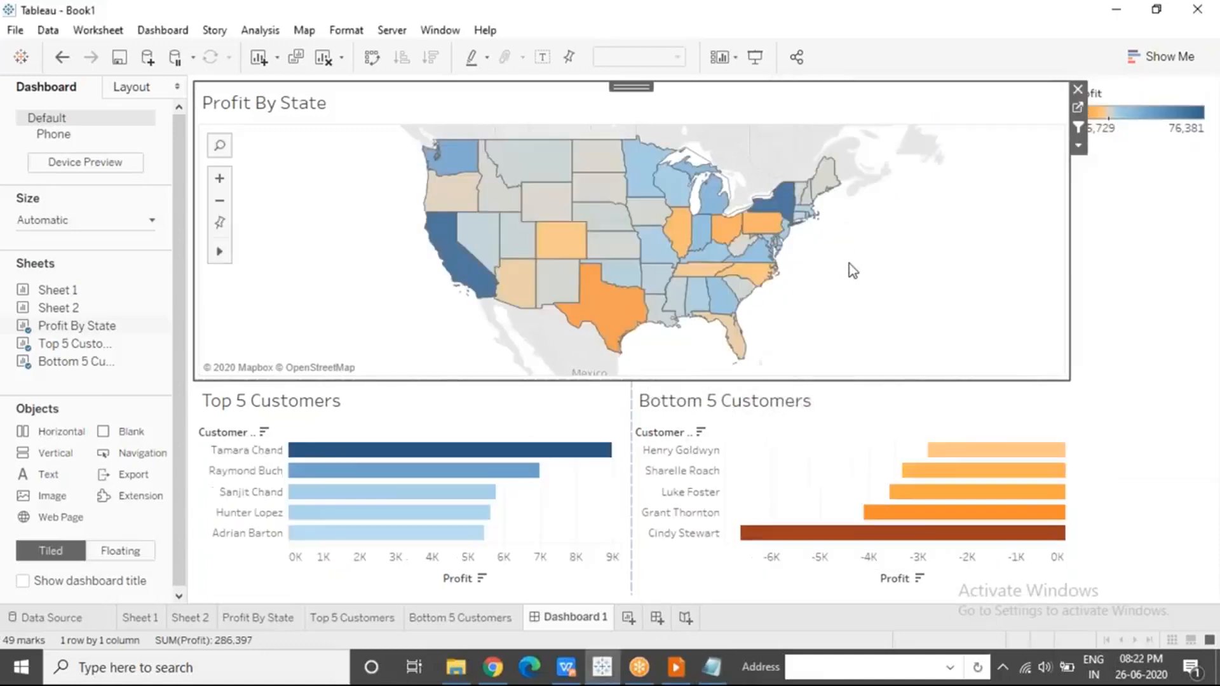
Filter both customer charts to California through the Profit By State map.
{"action": "left_click", "coordinate": [849, 26]}
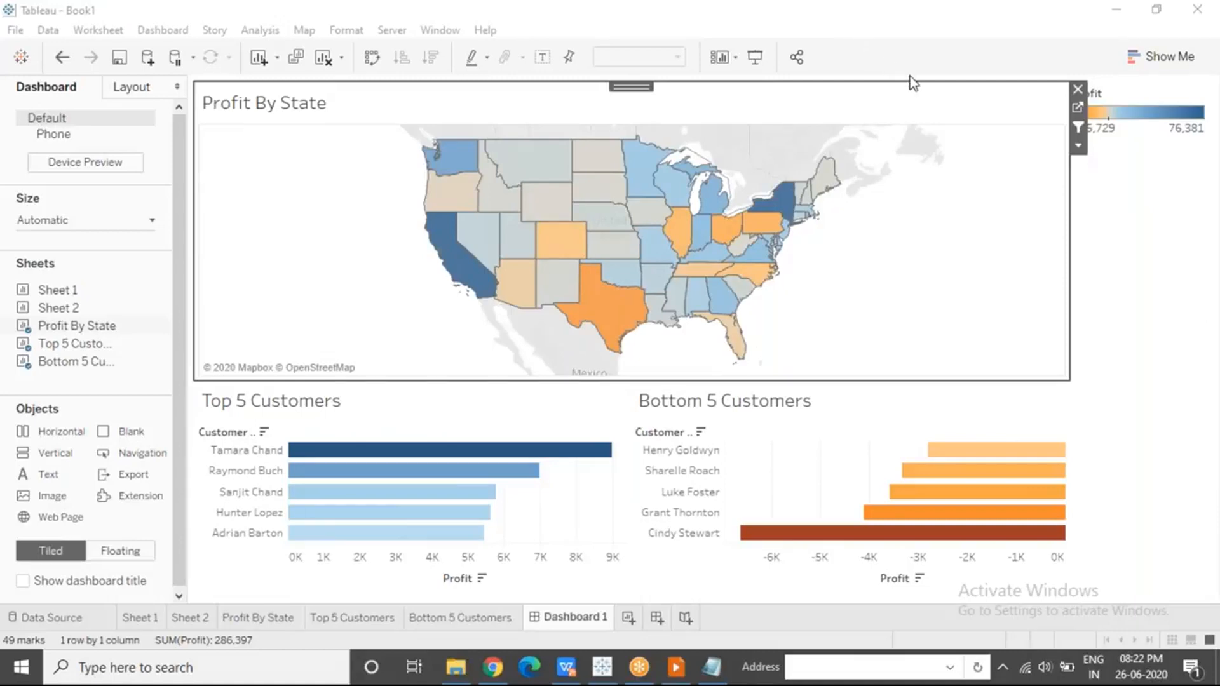
{"action": "left_click", "coordinate": [1076, 127]}
{"action": "mouse_move", "coordinate": [453, 273]}
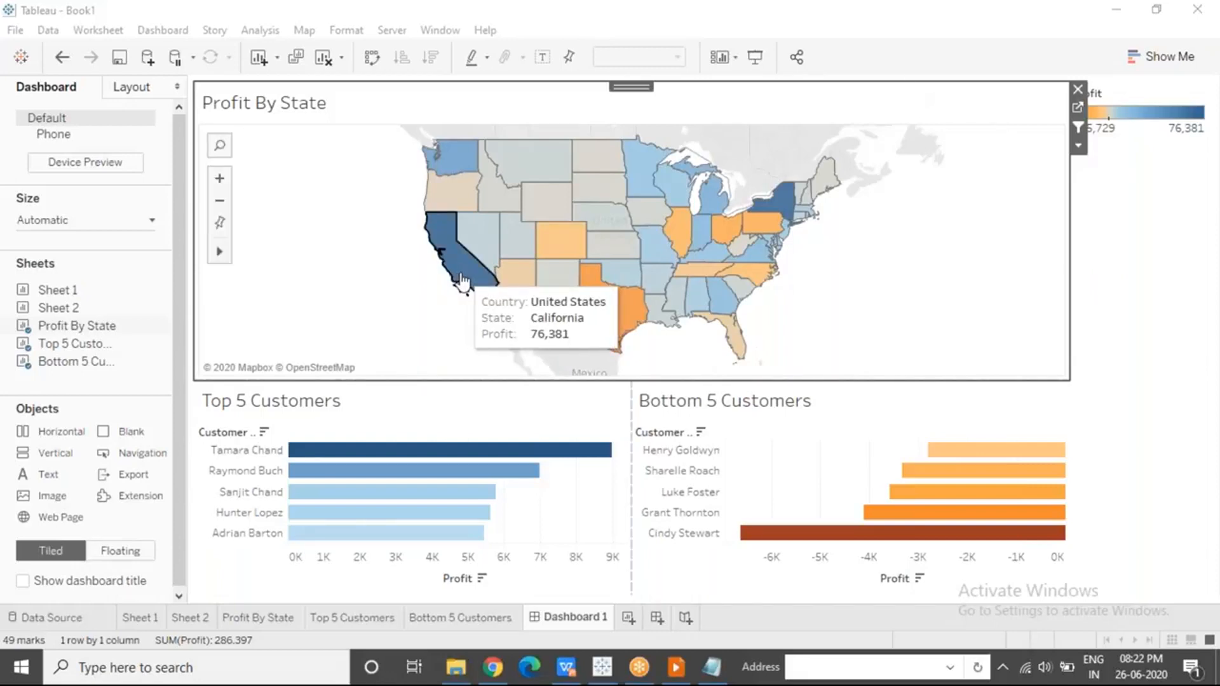
{"action": "left_click", "coordinate": [462, 280]}
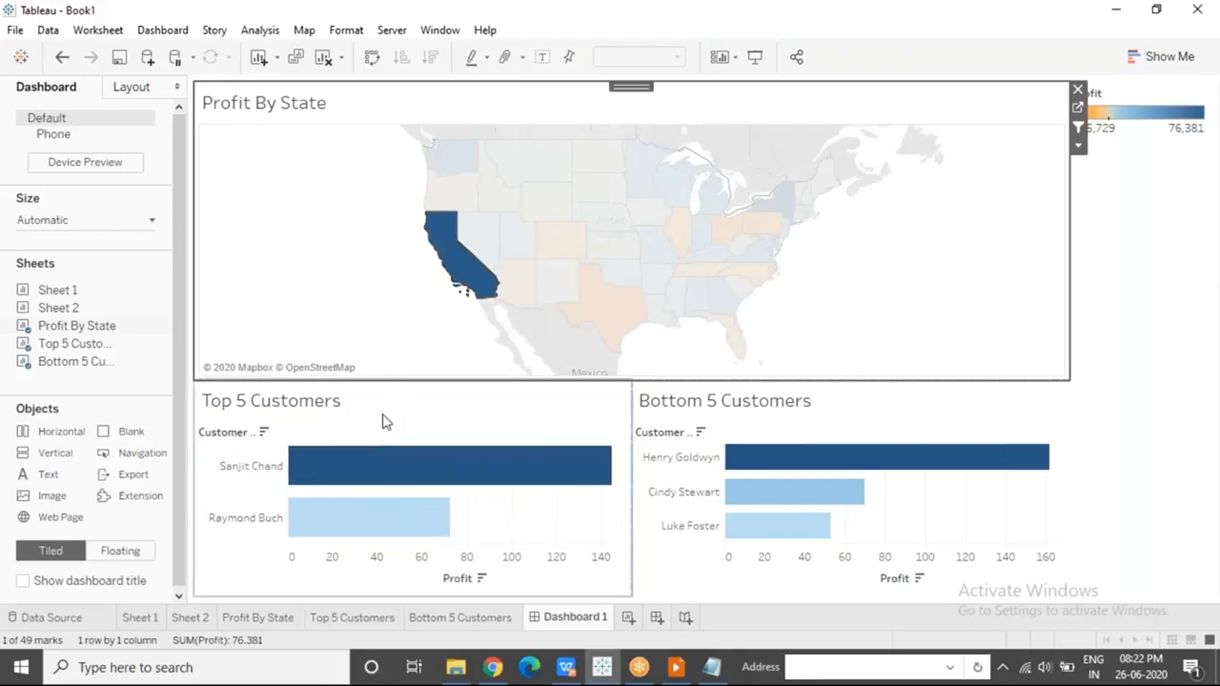
Toggle the California selection on the Profit By State map to compare filtered and unfiltered customer charts, leaving the map unselected.
{"action": "mouse_move", "coordinate": [479, 276]}
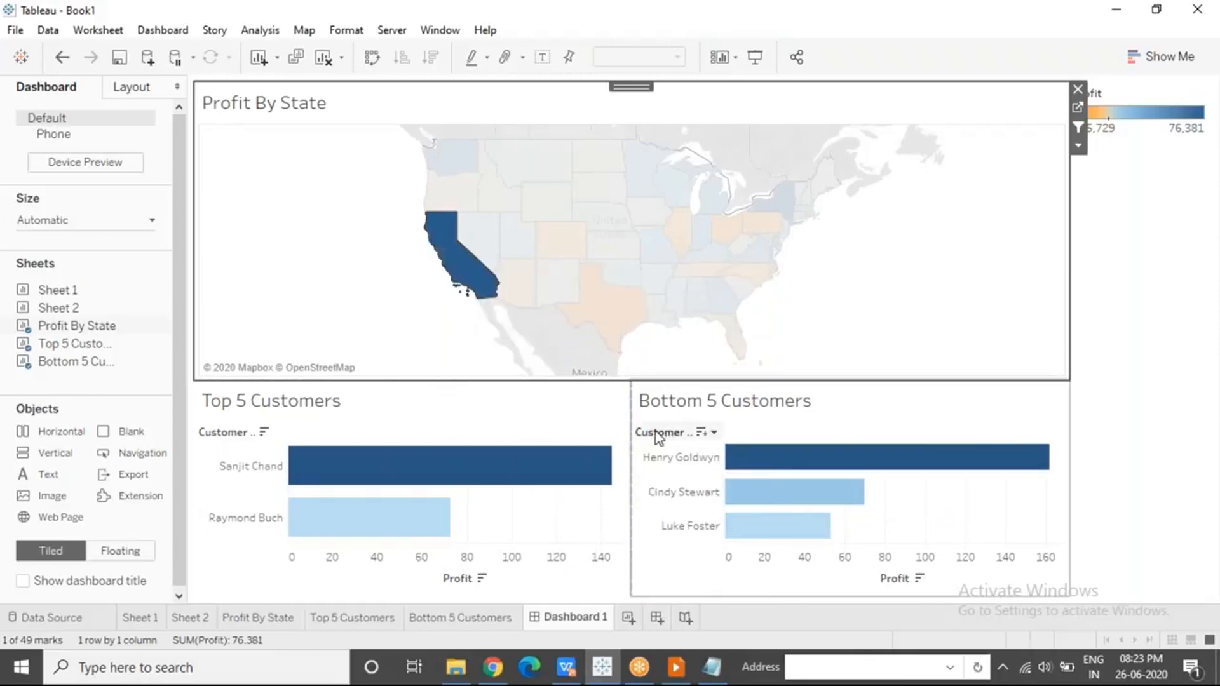
{"action": "left_click", "coordinate": [387, 282]}
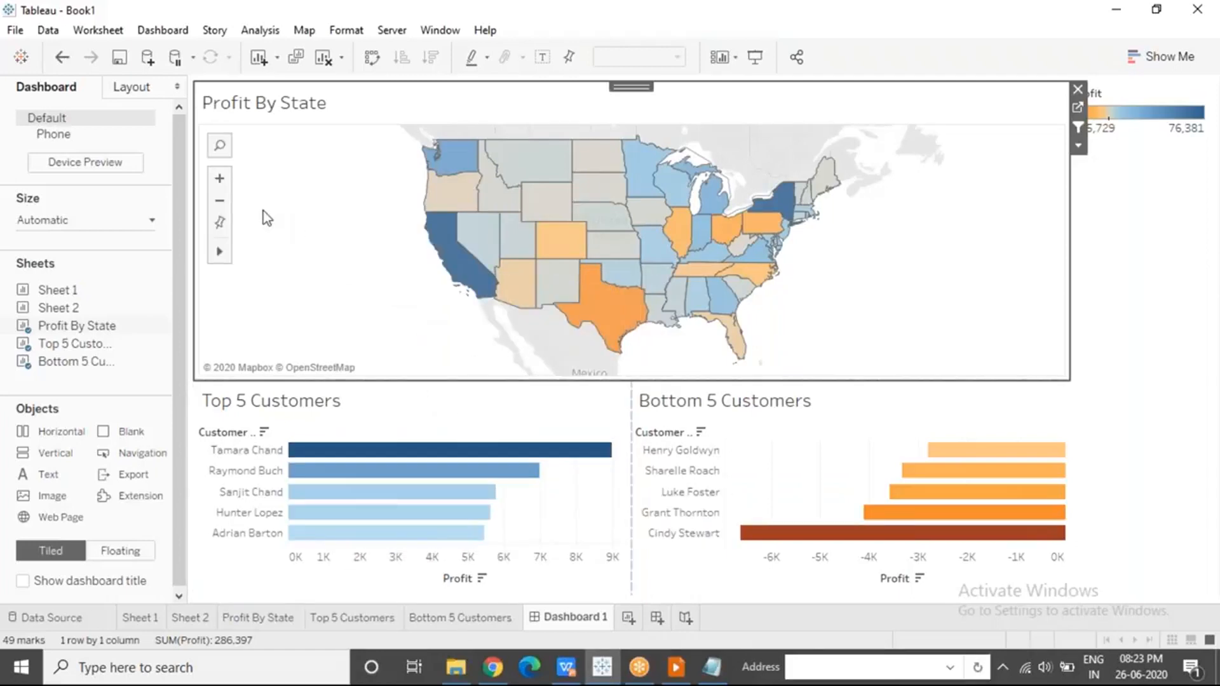
{"action": "mouse_move", "coordinate": [460, 274]}
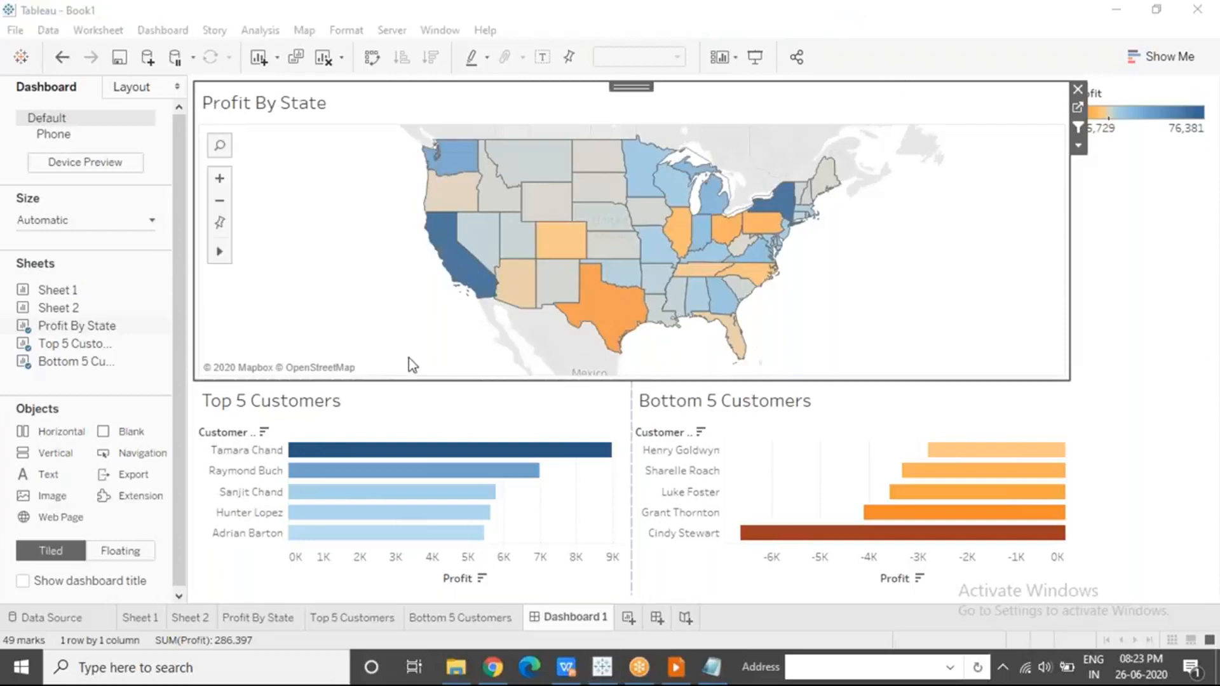
{"action": "left_click", "coordinate": [467, 294]}
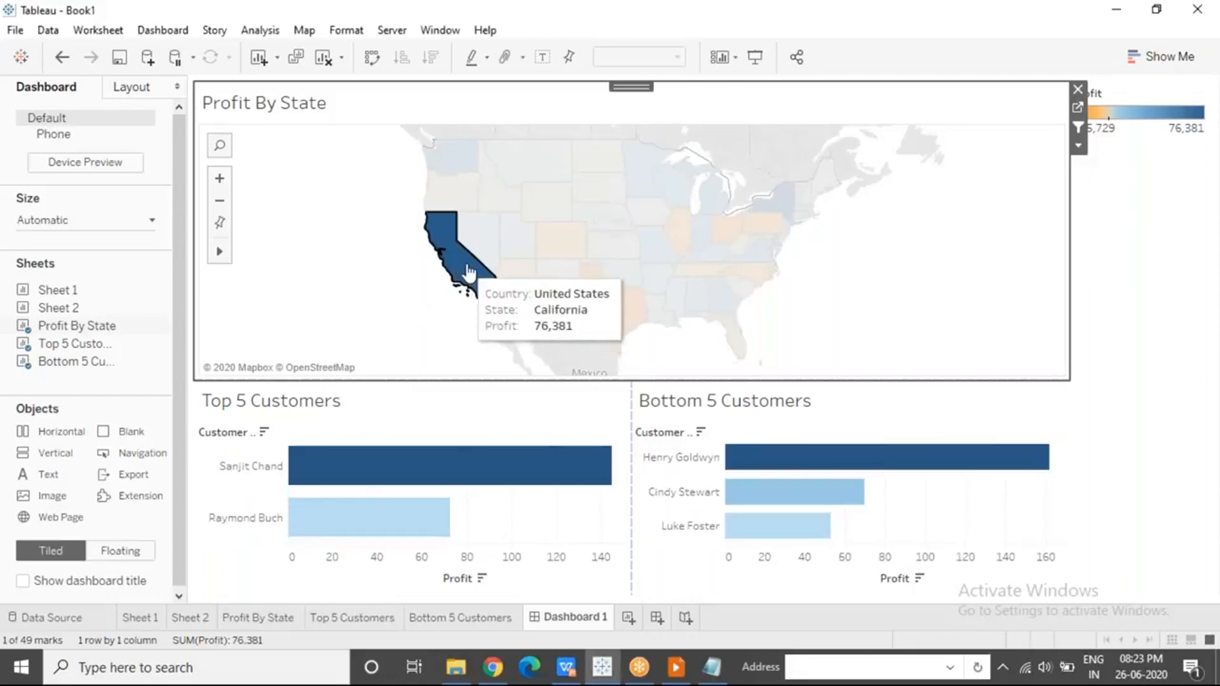
{"action": "mouse_move", "coordinate": [459, 277]}
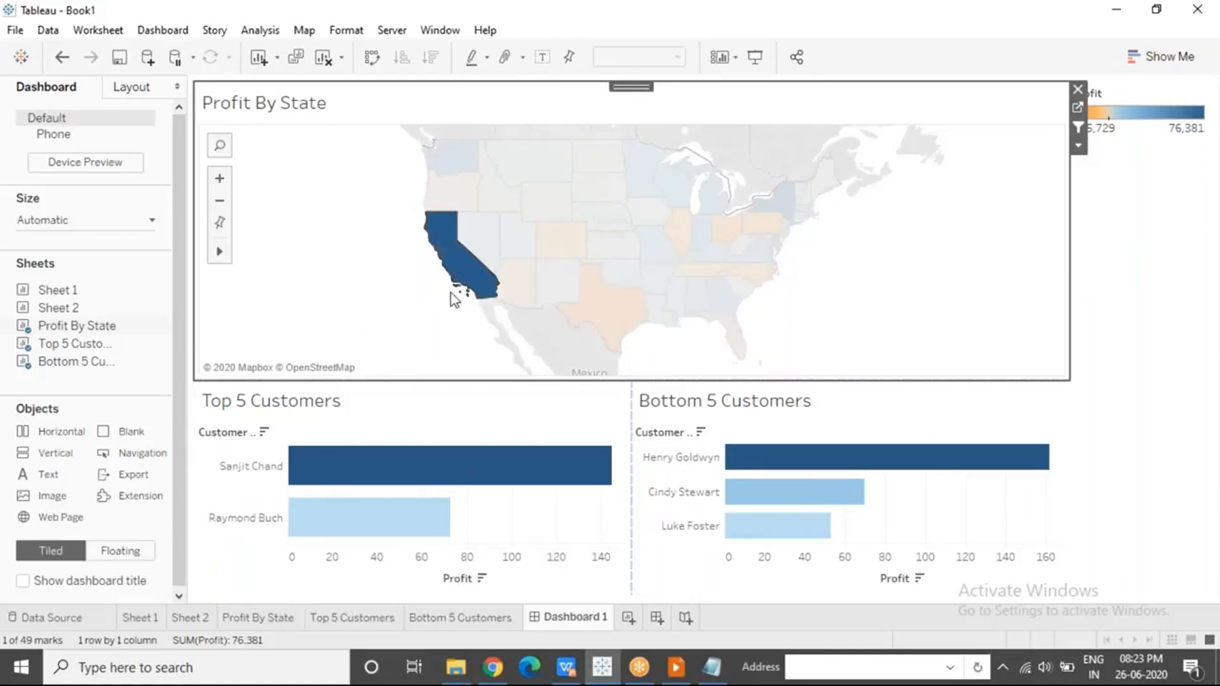
{"action": "left_click", "coordinate": [433, 314]}
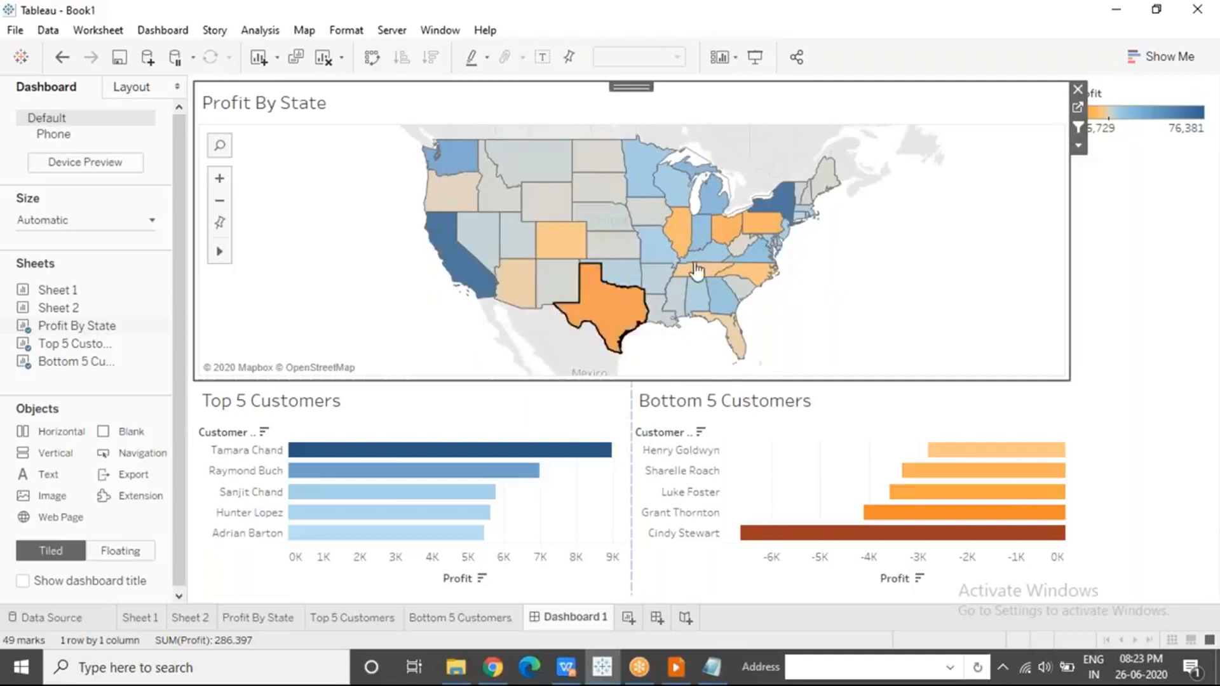
{"action": "left_click", "coordinate": [454, 264]}
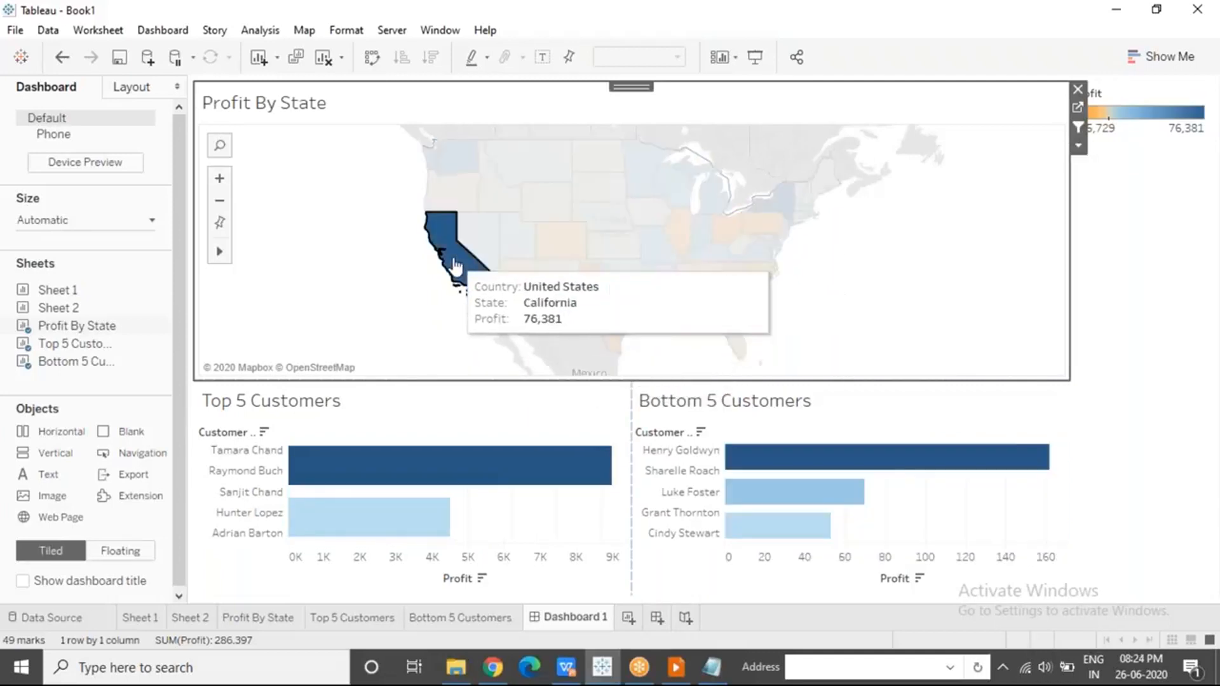
{"action": "left_click", "coordinate": [421, 282]}
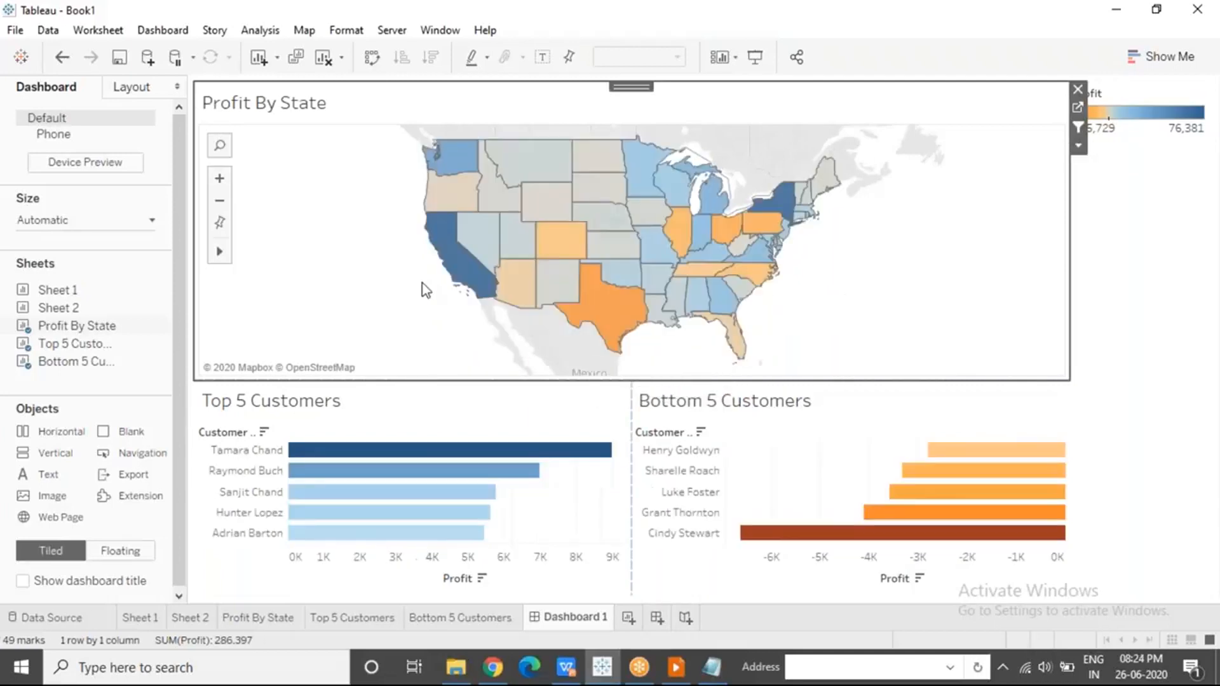
Add the Action (Country,State) filter to context on the Top 5 Customers sheet.
{"action": "left_click", "coordinate": [349, 620]}
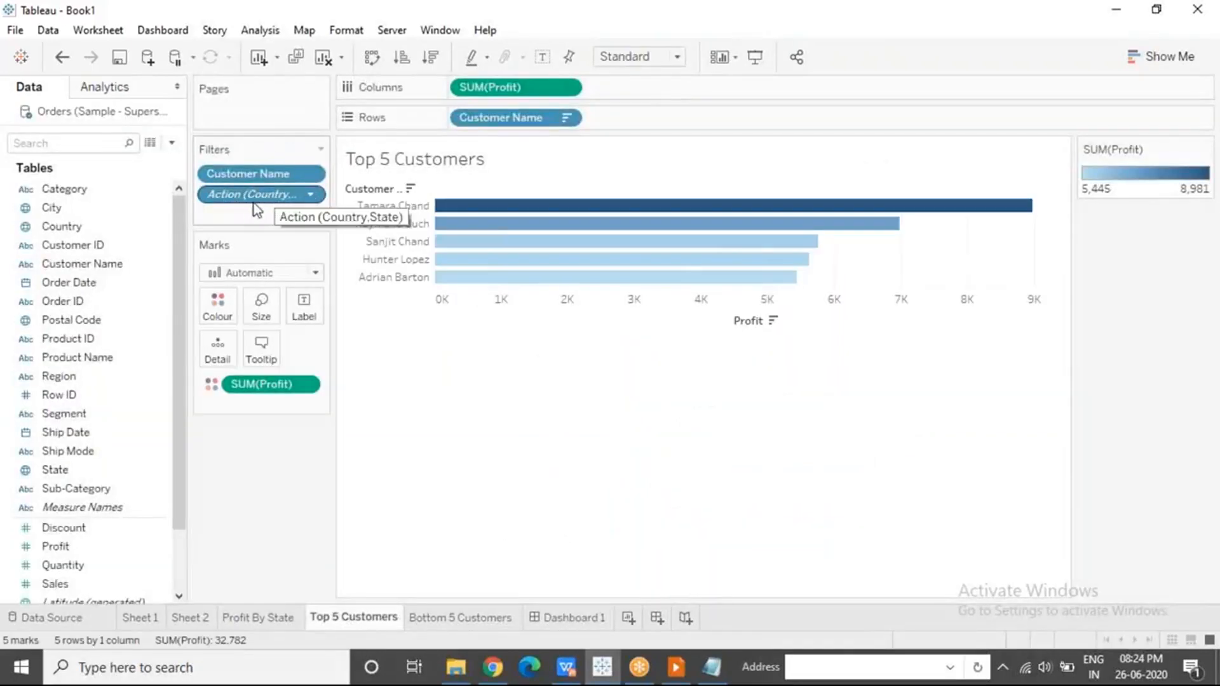
{"action": "left_click", "coordinate": [311, 195]}
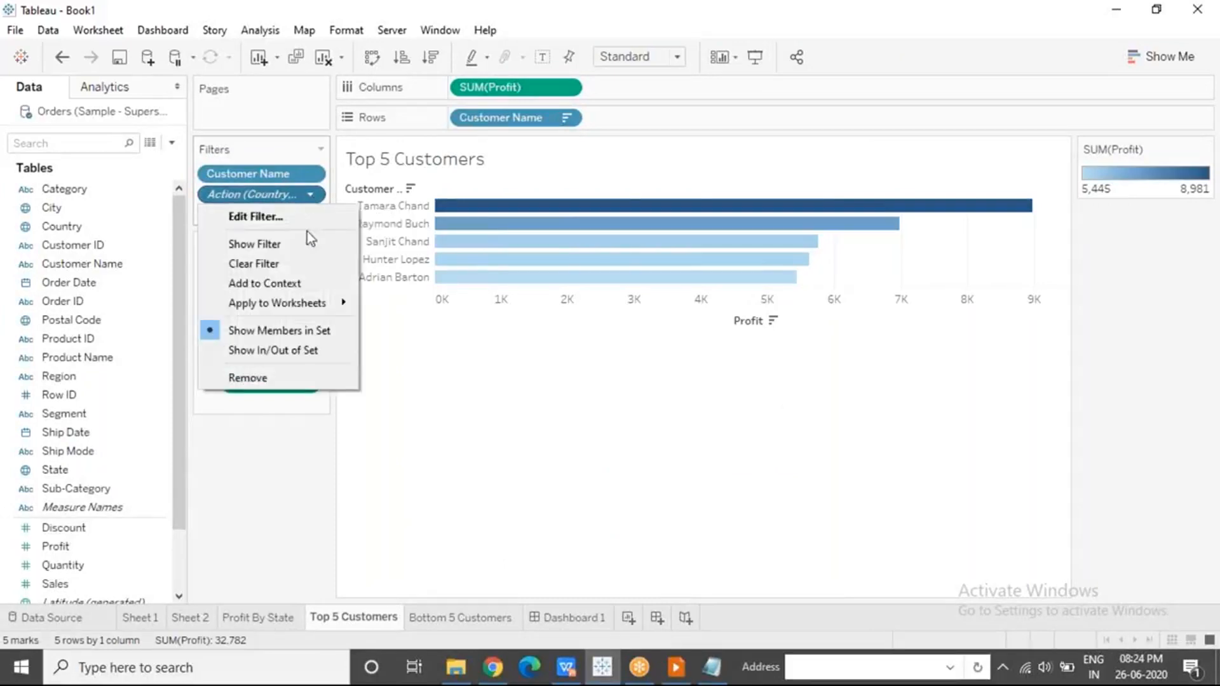
{"action": "left_click", "coordinate": [312, 284]}
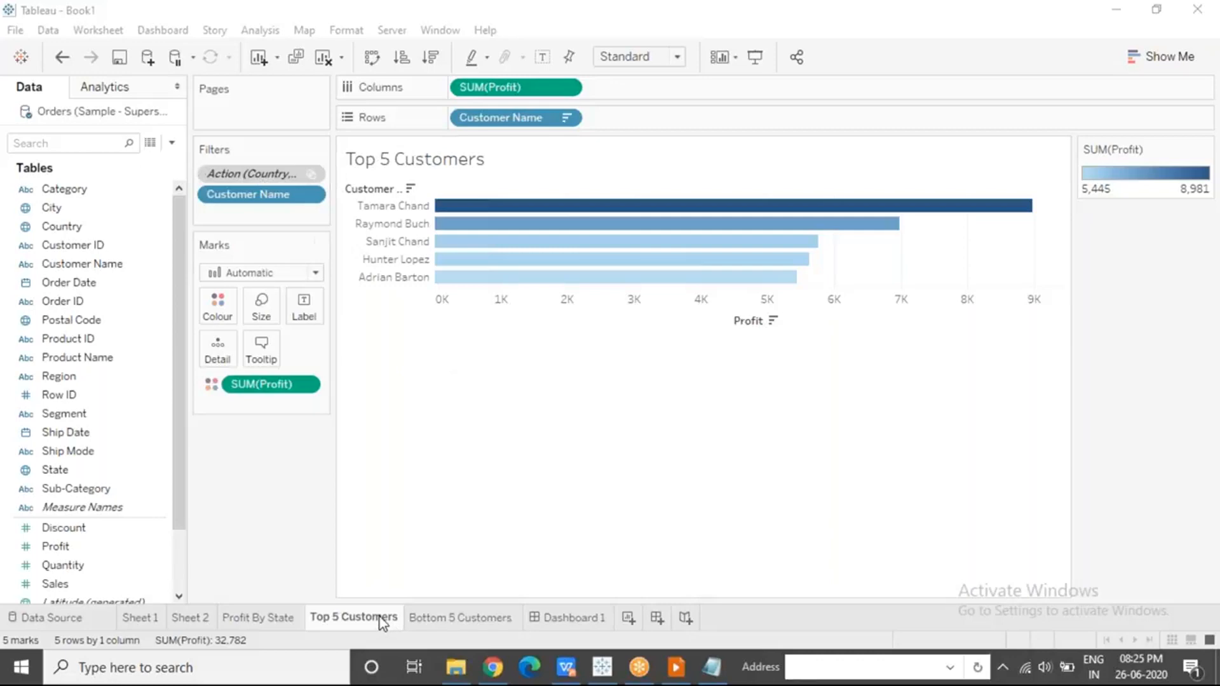
Return to Dashboard 1, select California on the Profit By State map and examine the Top 5 Customers chart.
{"action": "left_click", "coordinate": [590, 619]}
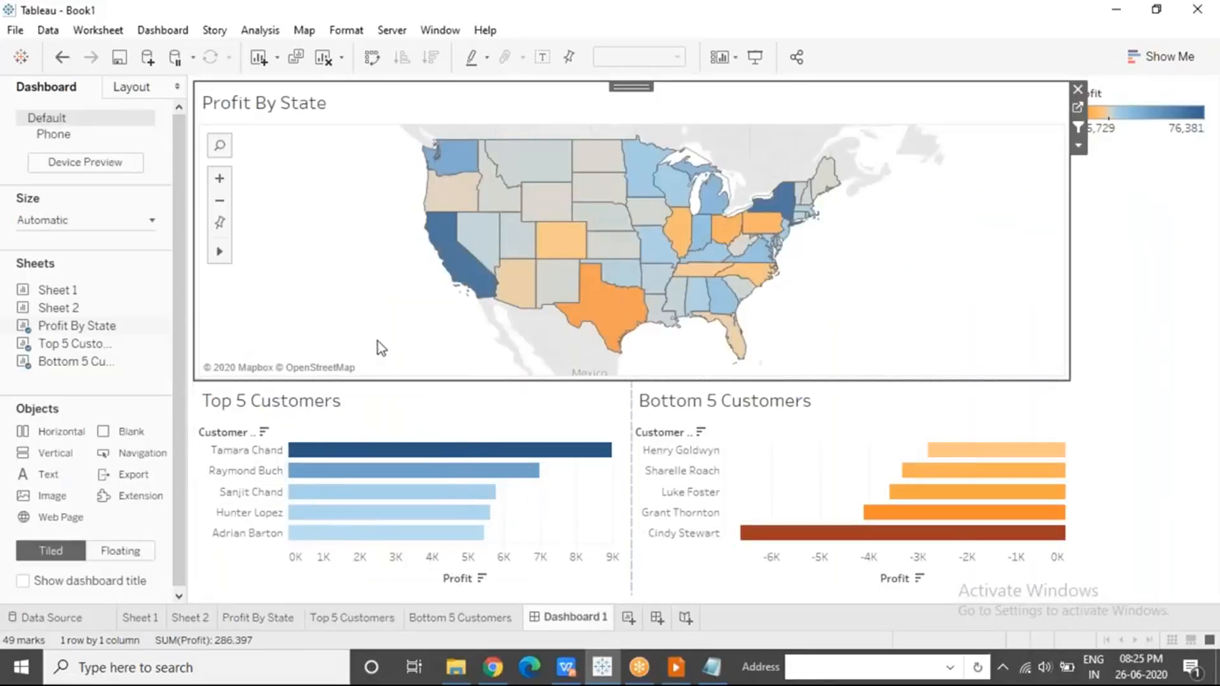
{"action": "mouse_move", "coordinate": [451, 273]}
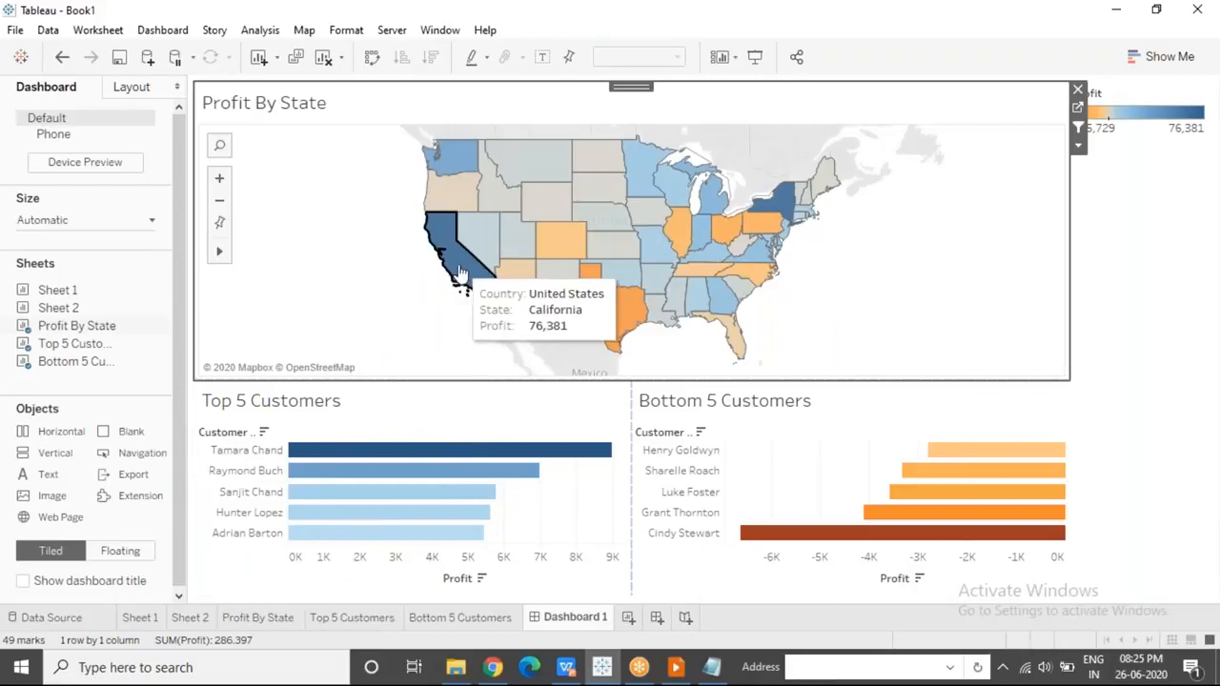
{"action": "left_click", "coordinate": [459, 273]}
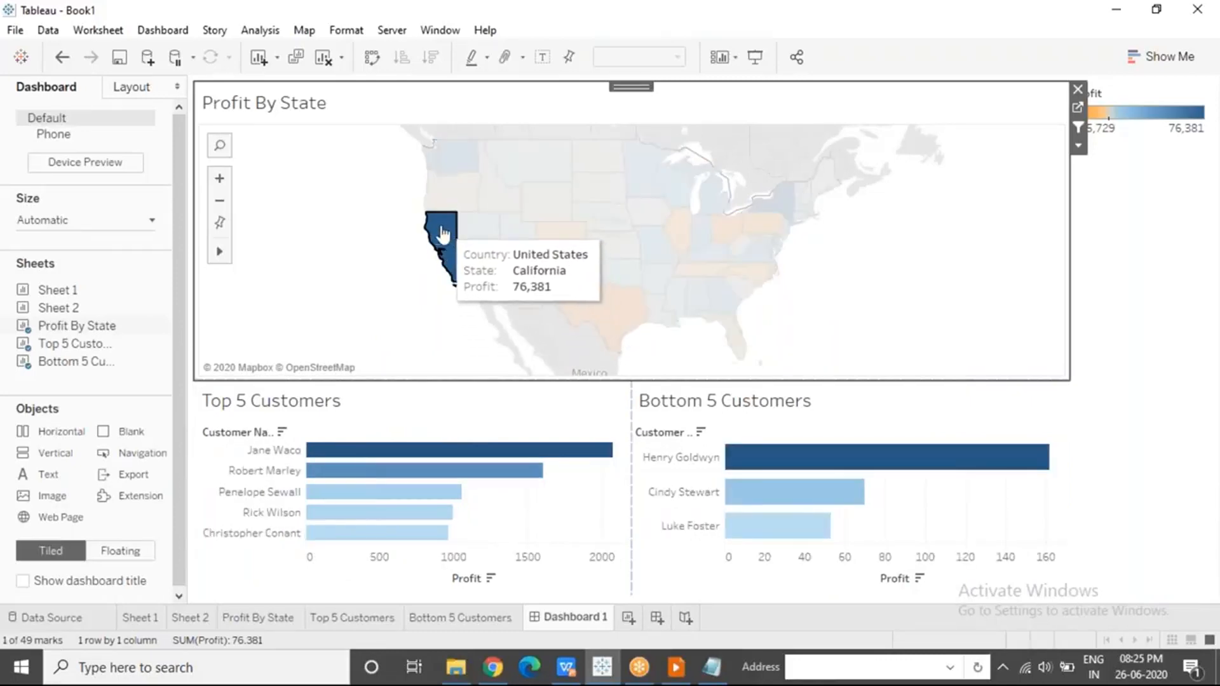
{"action": "mouse_move", "coordinate": [480, 292]}
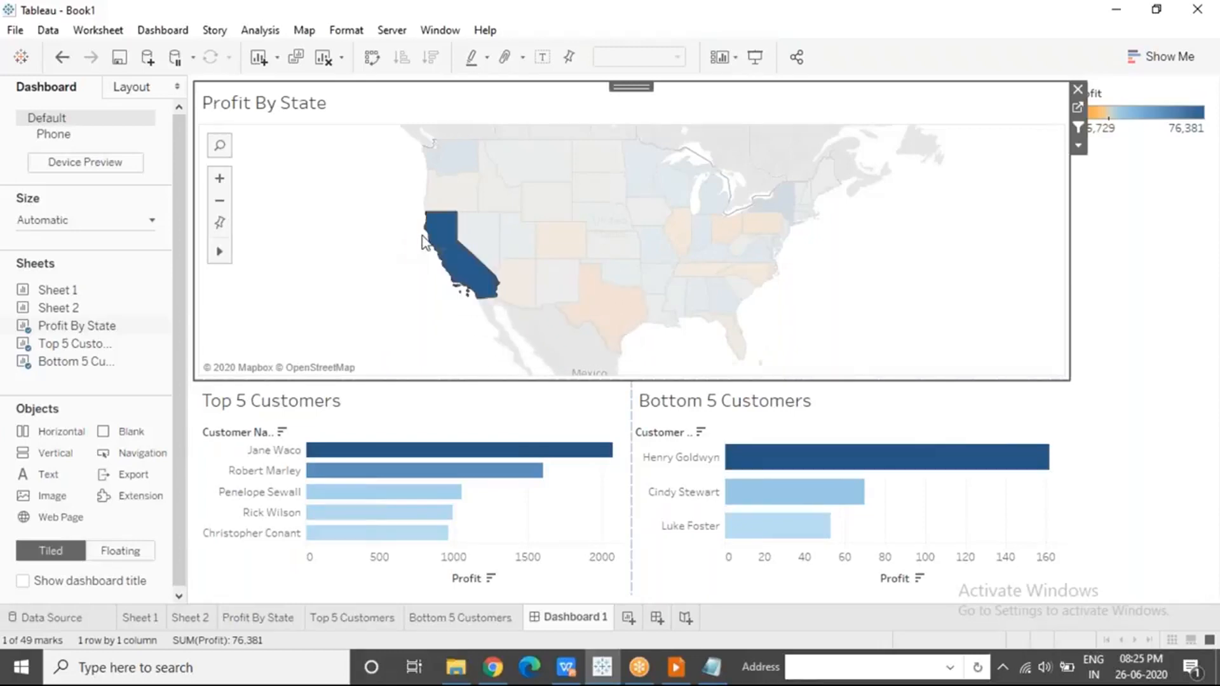
{"action": "mouse_move", "coordinate": [442, 234]}
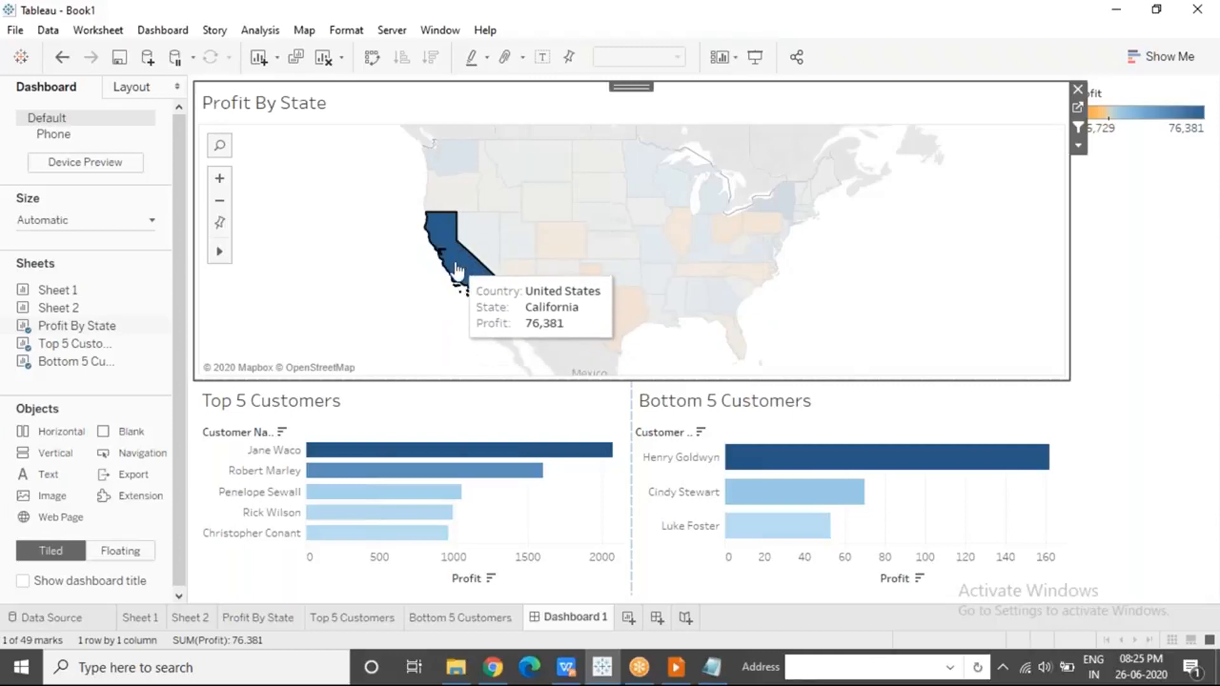
{"action": "mouse_move", "coordinate": [456, 270]}
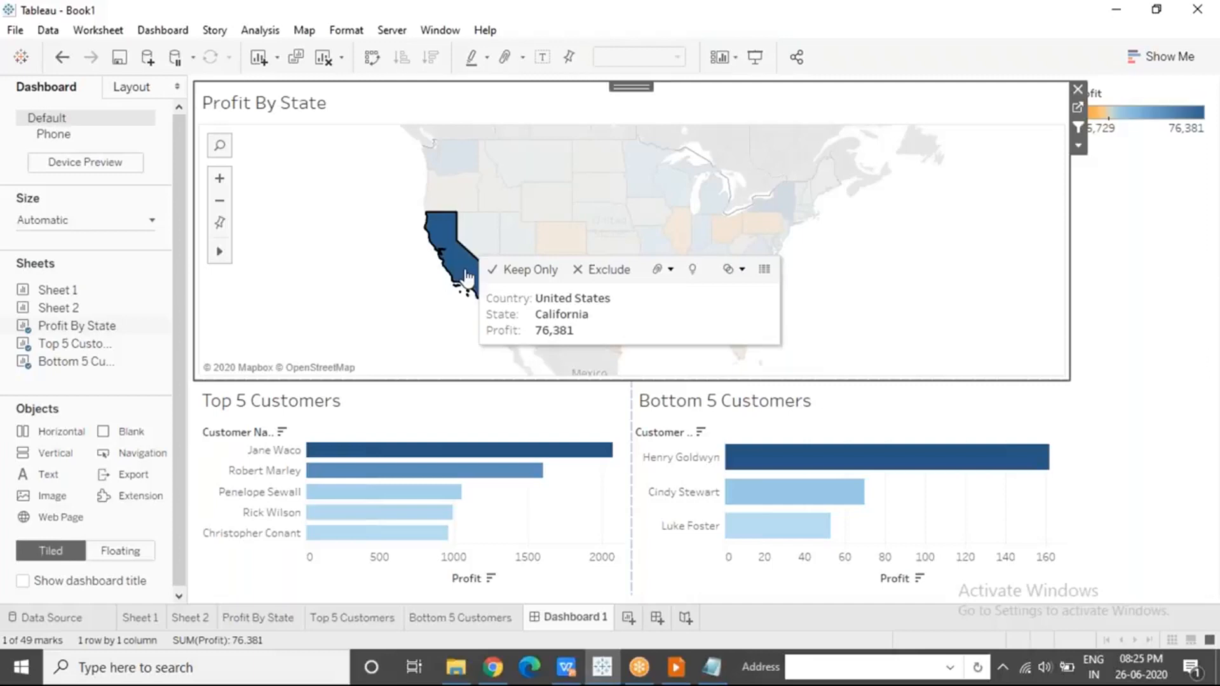
{"action": "mouse_move", "coordinate": [451, 273]}
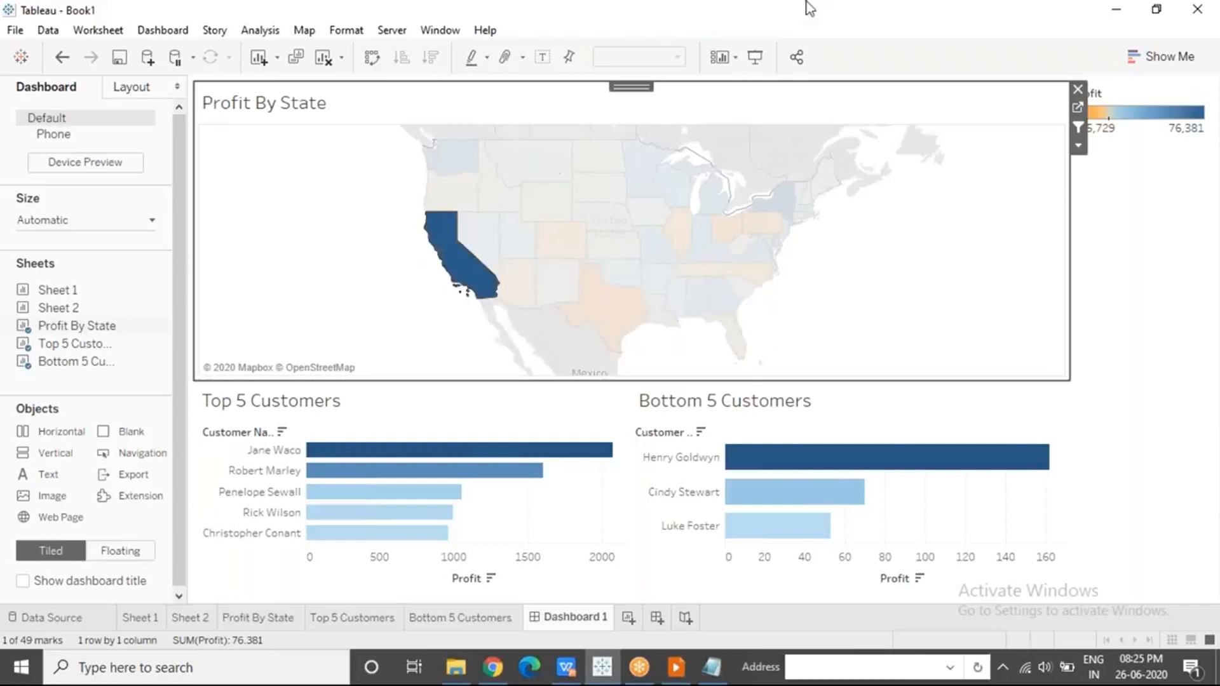
{"action": "left_click", "coordinate": [848, 28]}
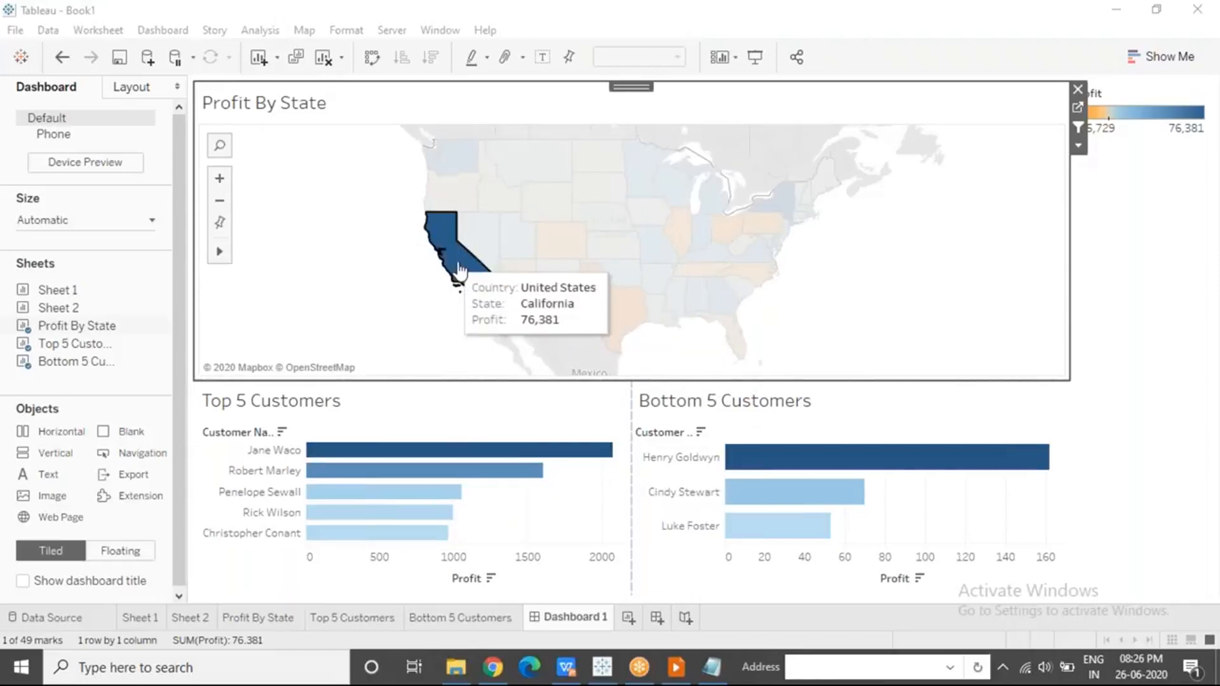
{"action": "mouse_move", "coordinate": [467, 272]}
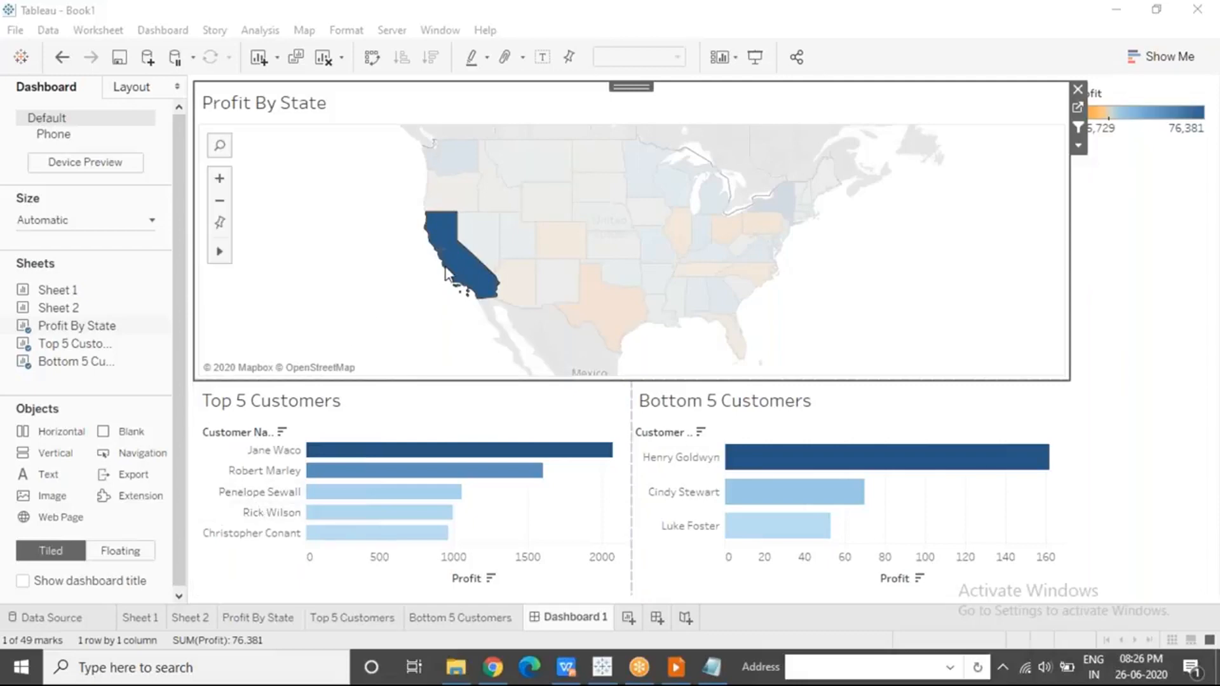
Filter the customer charts by Texas, Washington, Wyoming, Oregon and Nevada in turn on the map, and clear the selection.
{"action": "left_click", "coordinate": [640, 329]}
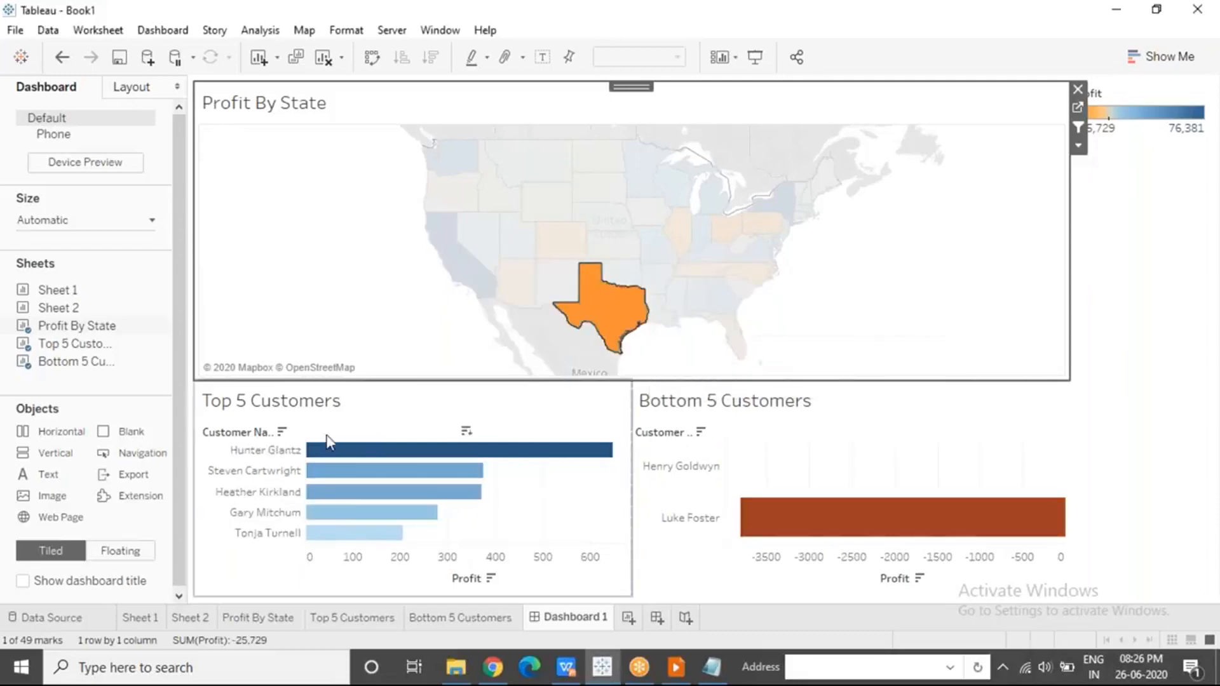
{"action": "left_click", "coordinate": [462, 170]}
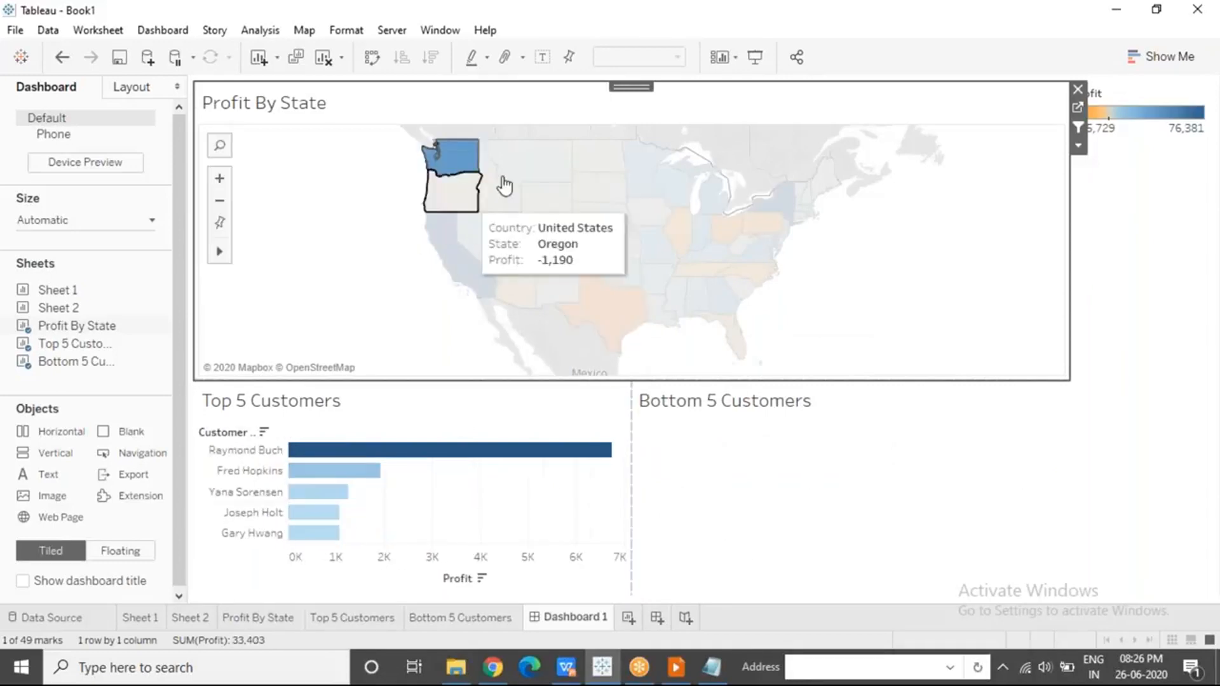
{"action": "left_click", "coordinate": [541, 205]}
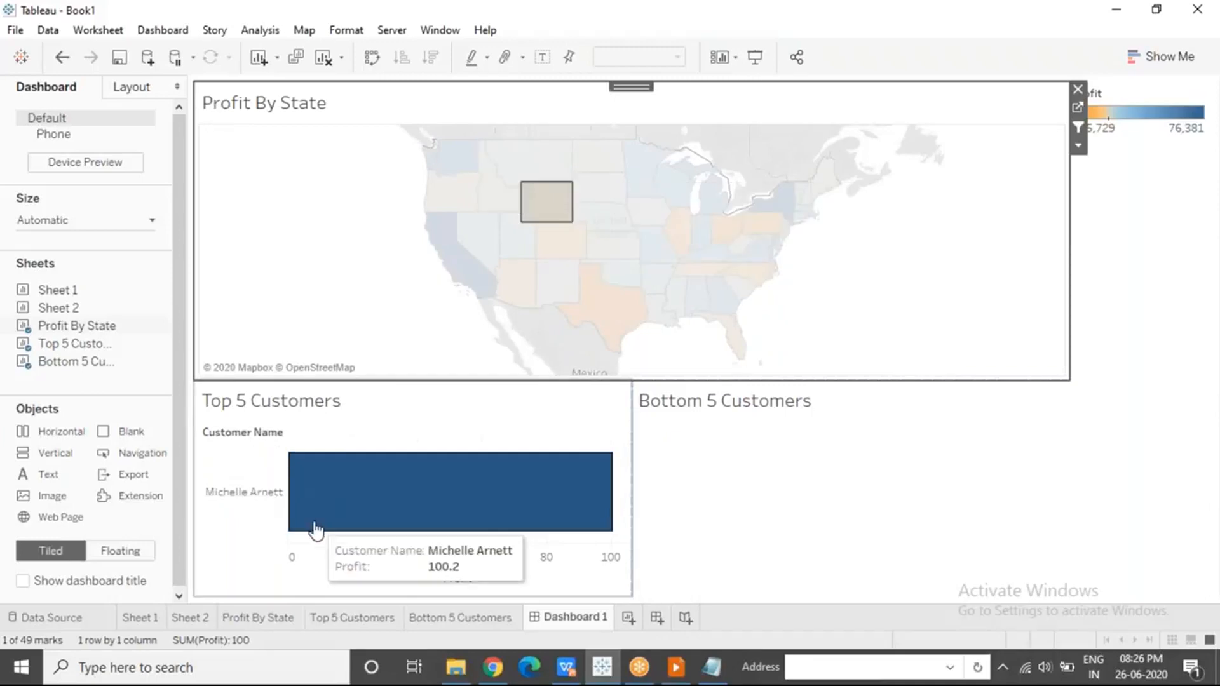
{"action": "left_click", "coordinate": [469, 198]}
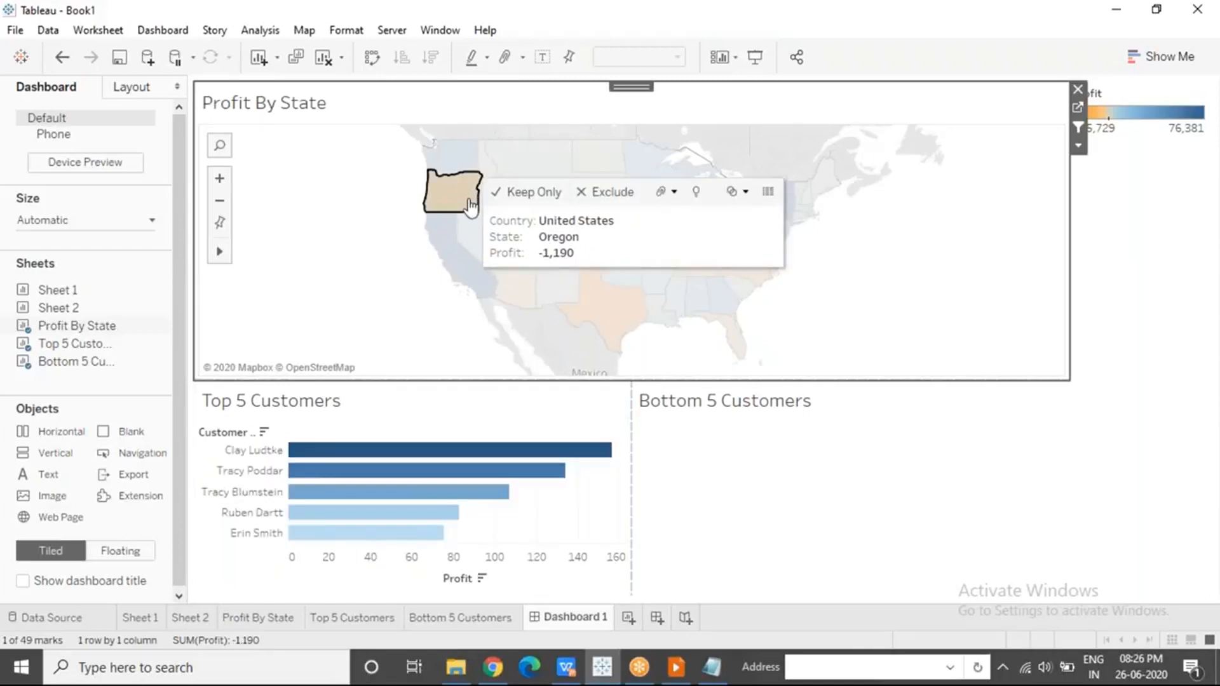
{"action": "left_click", "coordinate": [474, 240]}
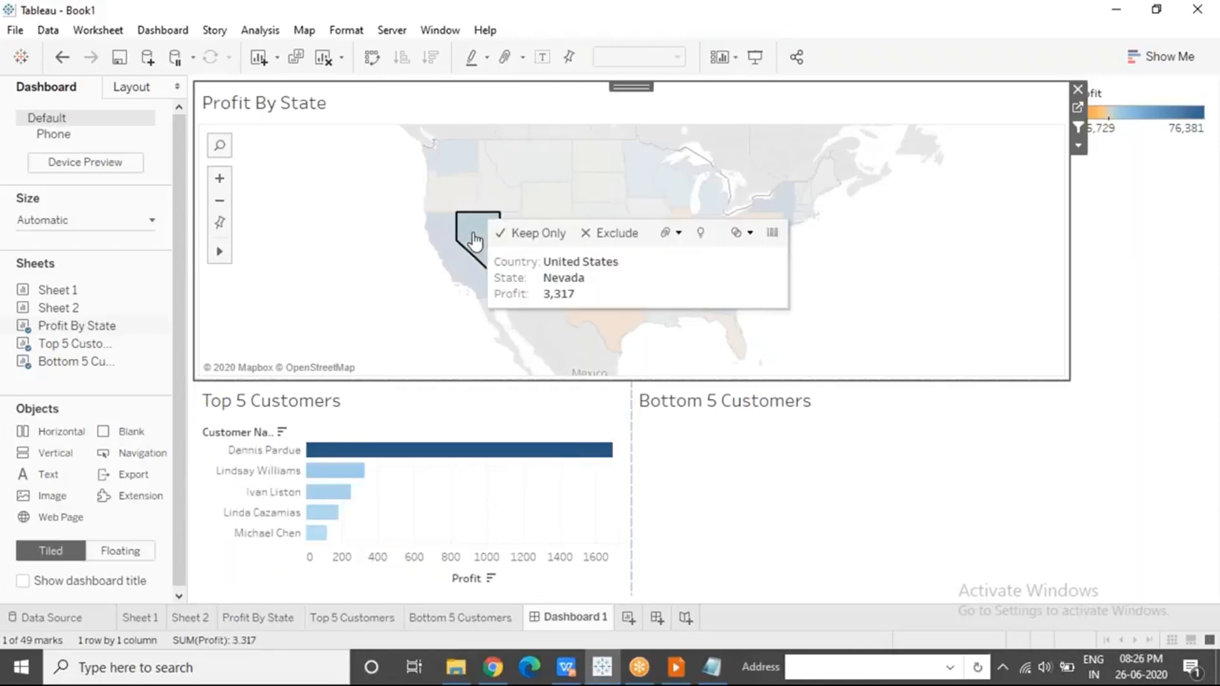
{"action": "left_click", "coordinate": [388, 270]}
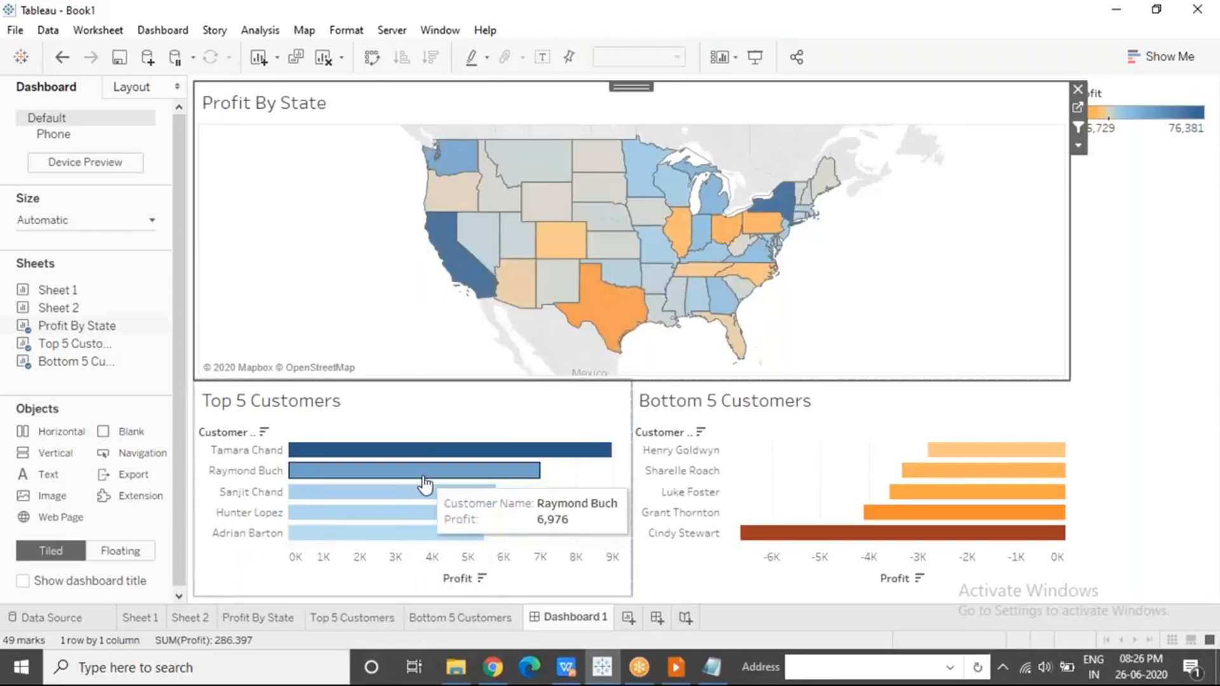
Add the Action (Country,State) filter to context on the Bottom 5 Customers sheet.
{"action": "left_click", "coordinate": [450, 620]}
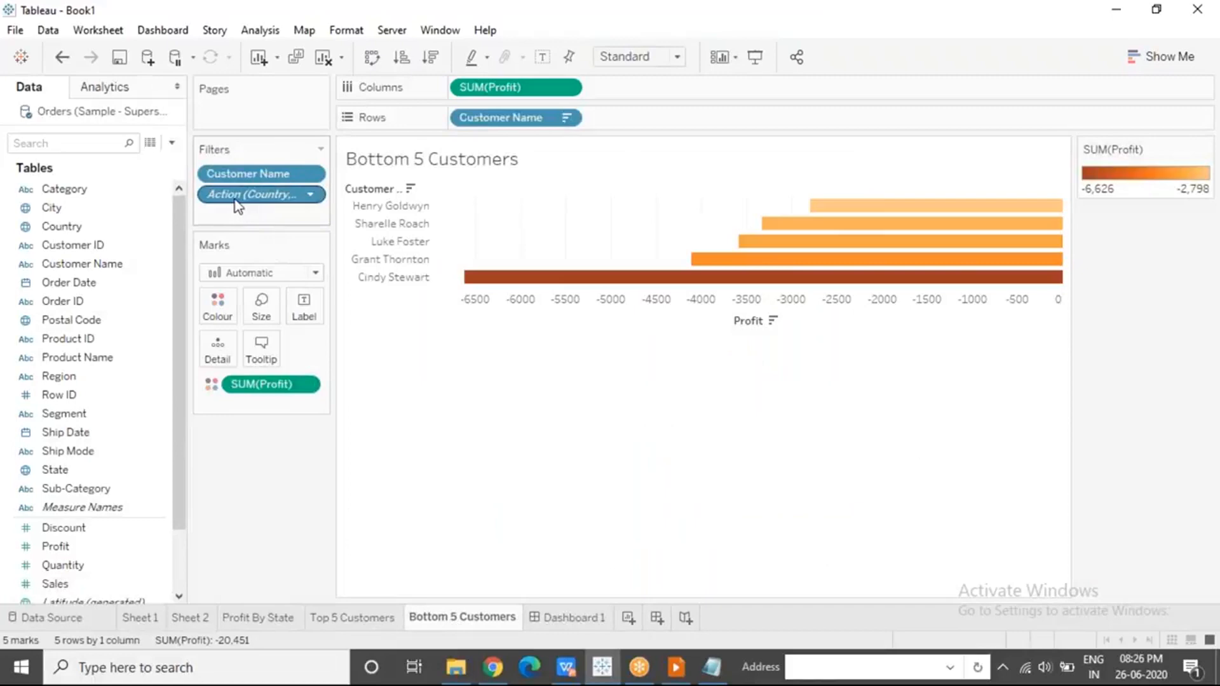
{"action": "left_click", "coordinate": [311, 196]}
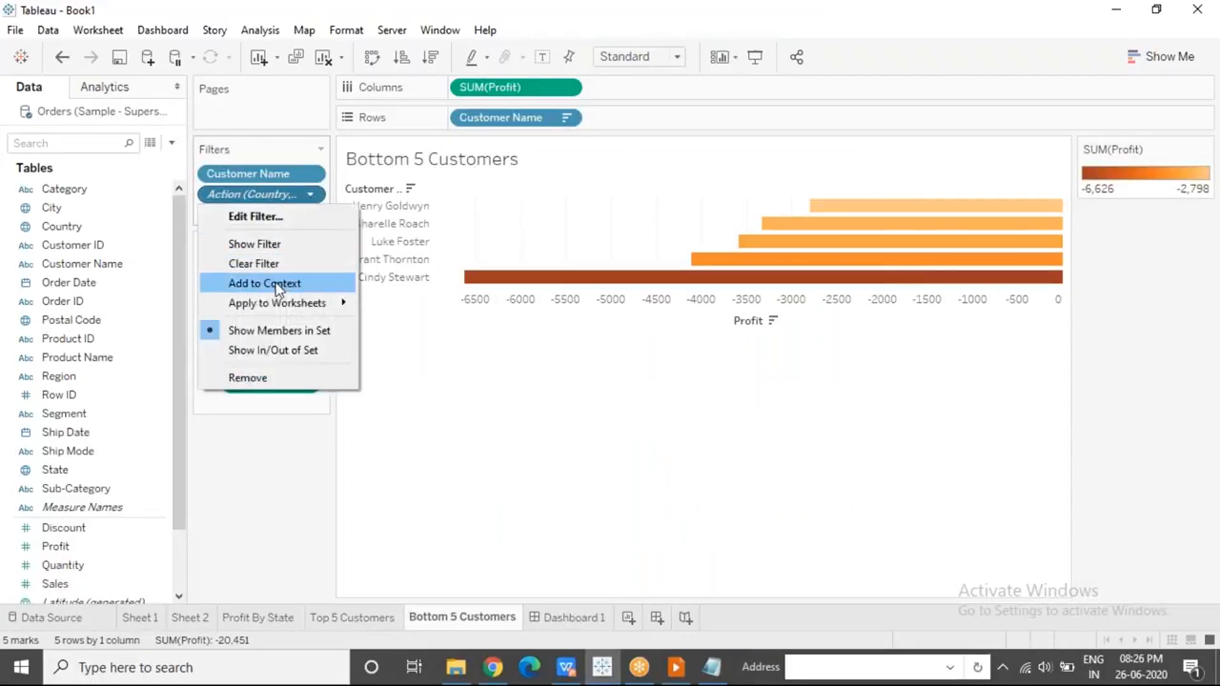
{"action": "left_click", "coordinate": [304, 287]}
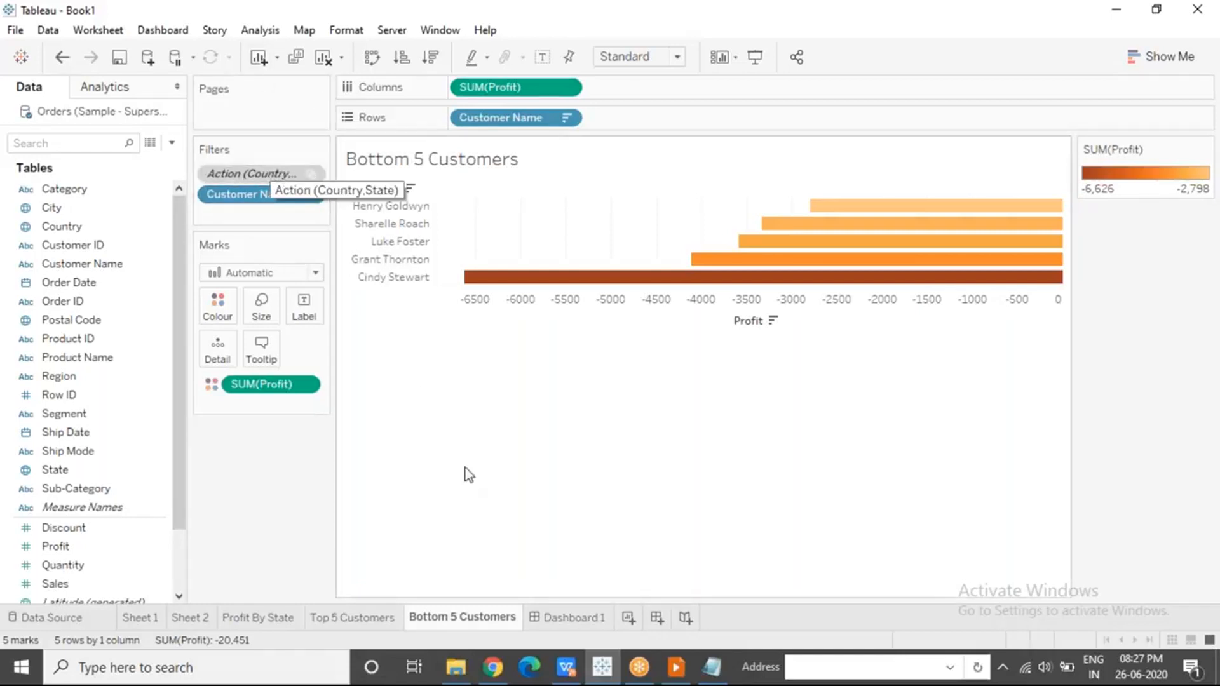
Check both customer charts on Dashboard 1 with Texas selected on the map, and clear the selection.
{"action": "left_click", "coordinate": [570, 617]}
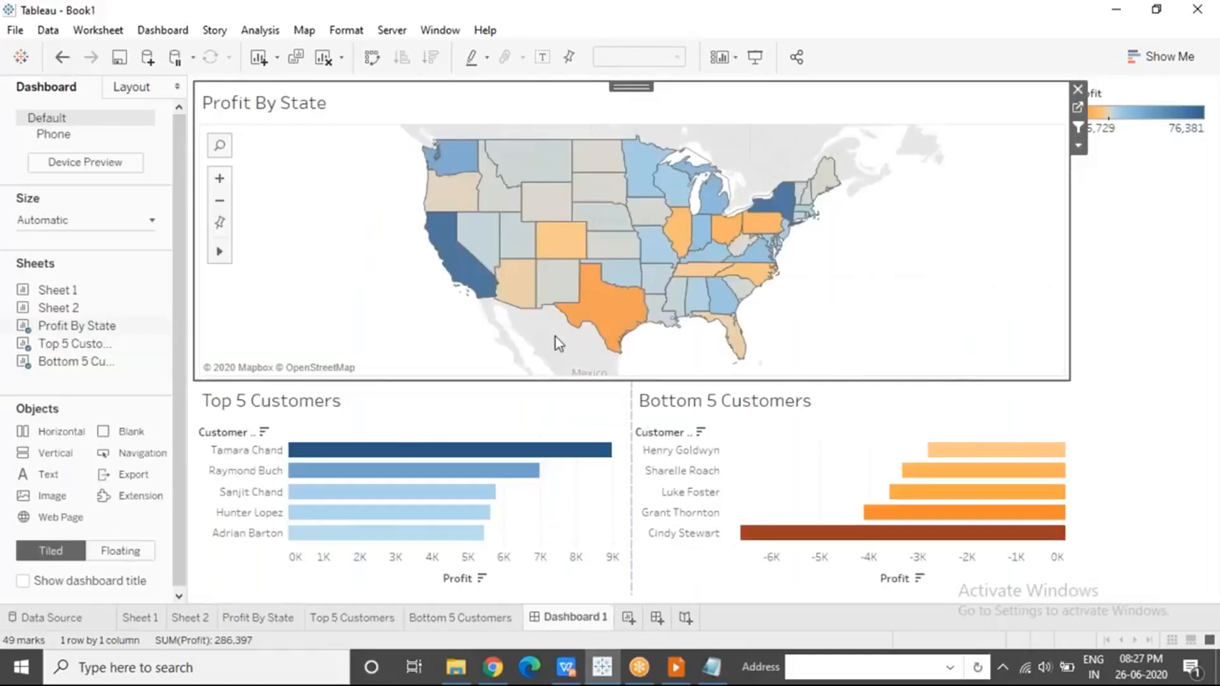
{"action": "left_click", "coordinate": [628, 312]}
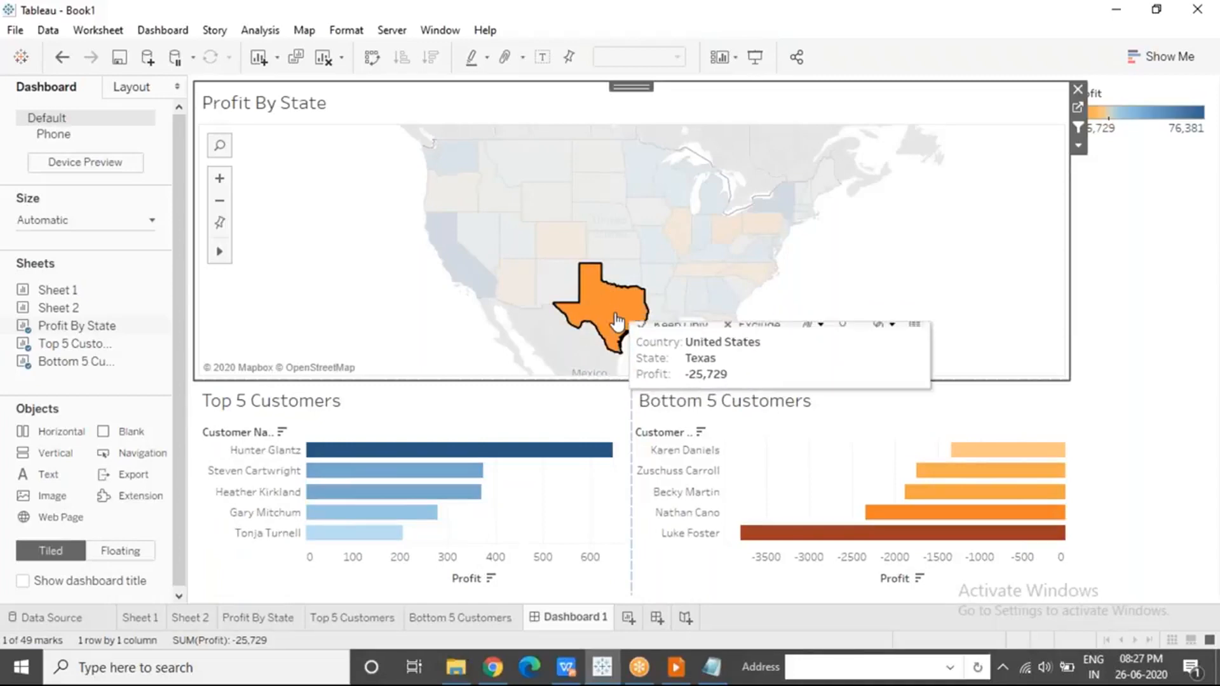
{"action": "mouse_move", "coordinate": [617, 322]}
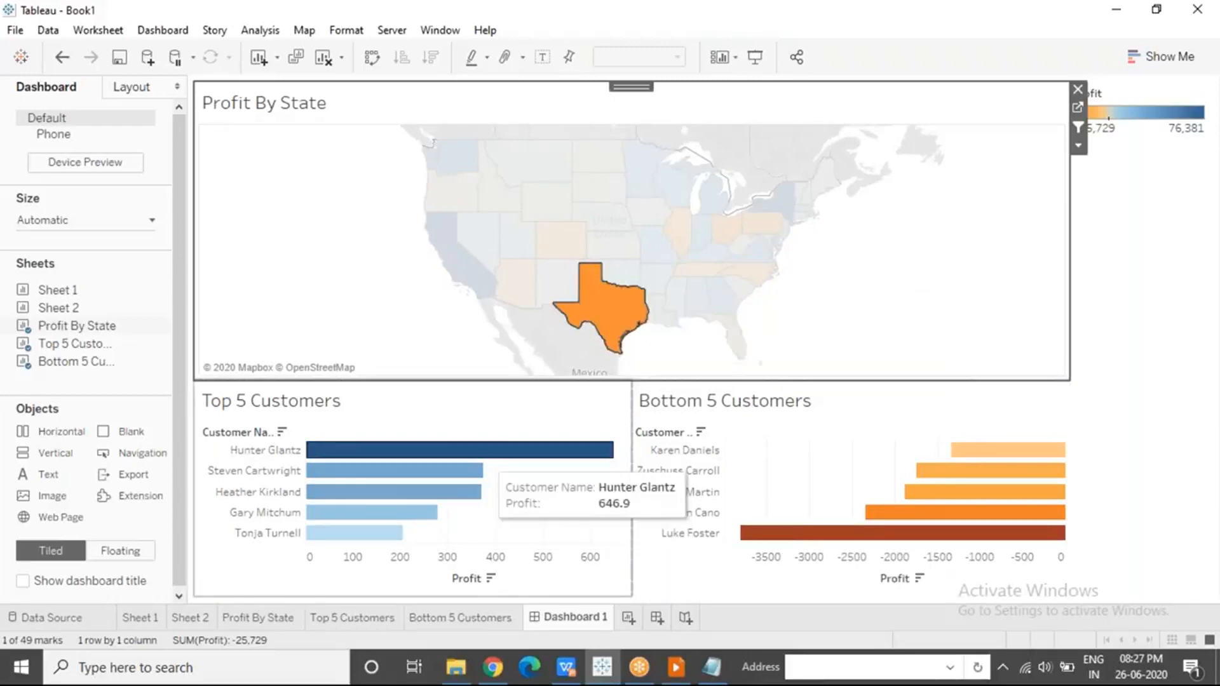
{"action": "left_click", "coordinate": [388, 314]}
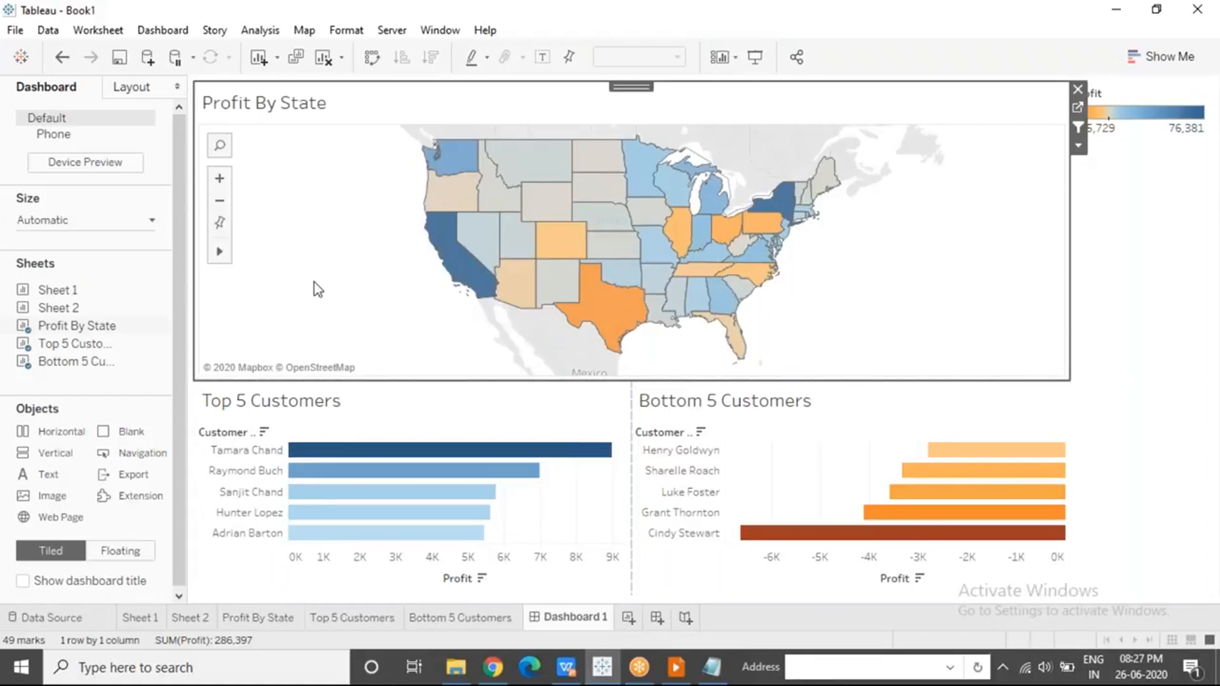
View the Bottom 5 Customers worksheet and open the Profit By State worksheet.
{"action": "left_click", "coordinate": [495, 619]}
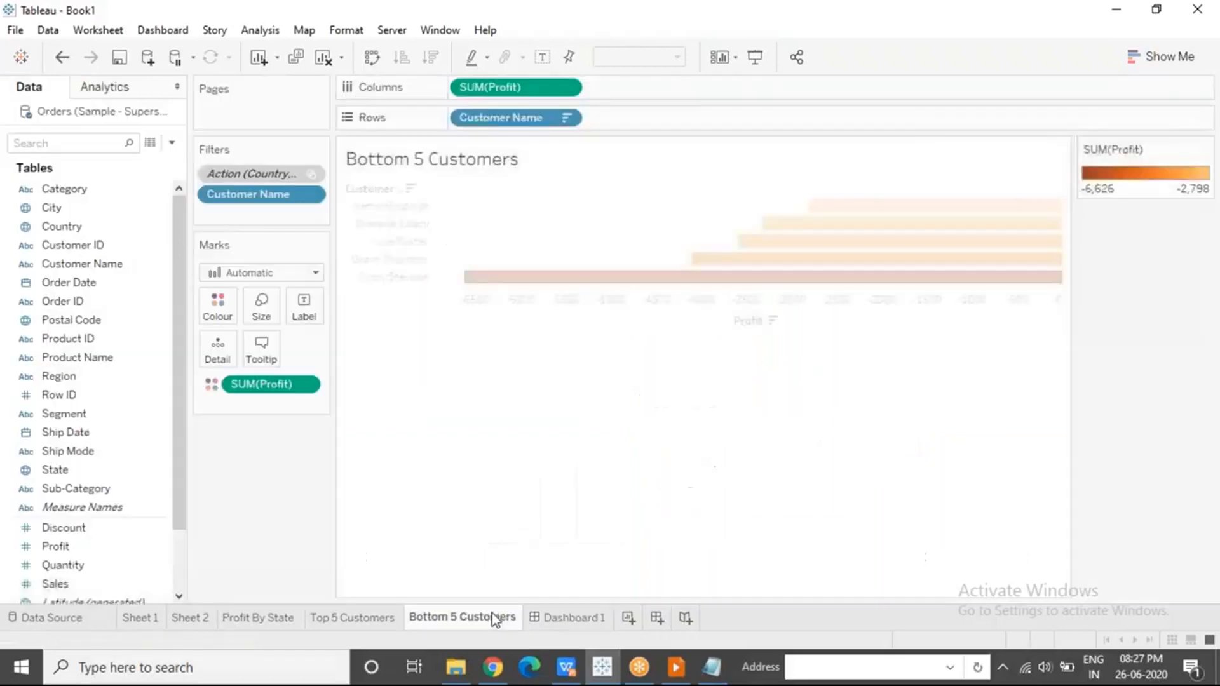
{"action": "left_click", "coordinate": [289, 618]}
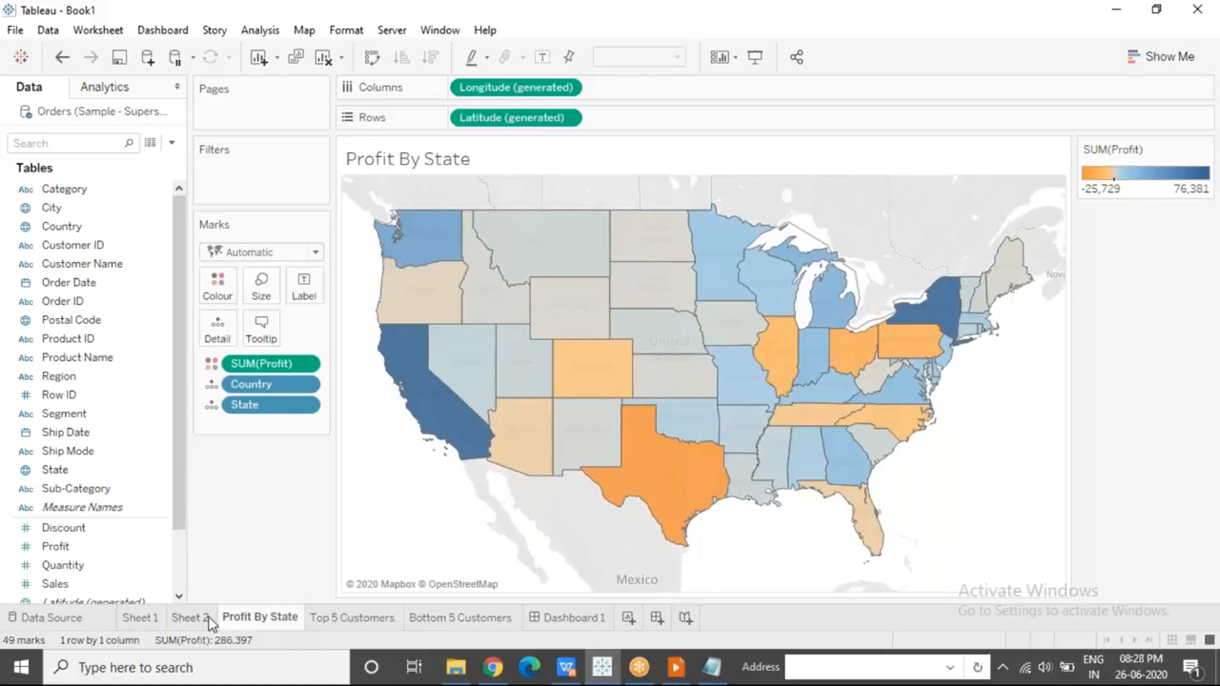
Open Sheet 2, include all categories in its Category filter, and look at Sheet 1 for comparison before returning.
{"action": "mouse_move", "coordinate": [209, 618]}
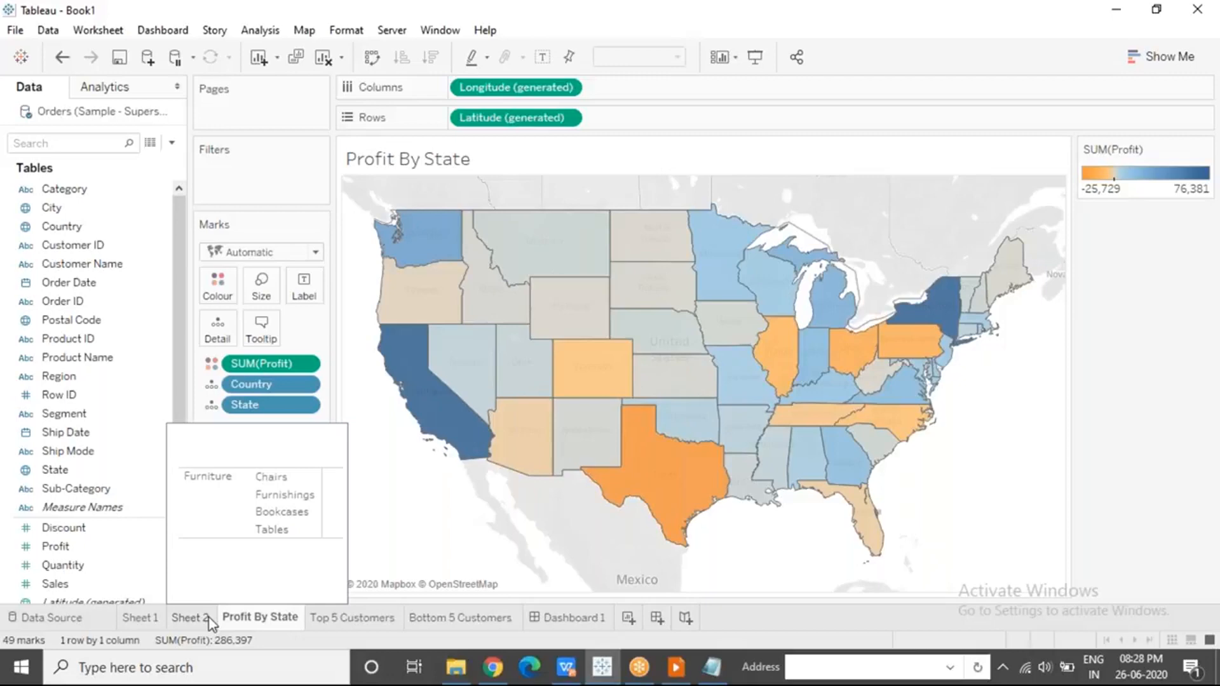
{"action": "left_click", "coordinate": [208, 617]}
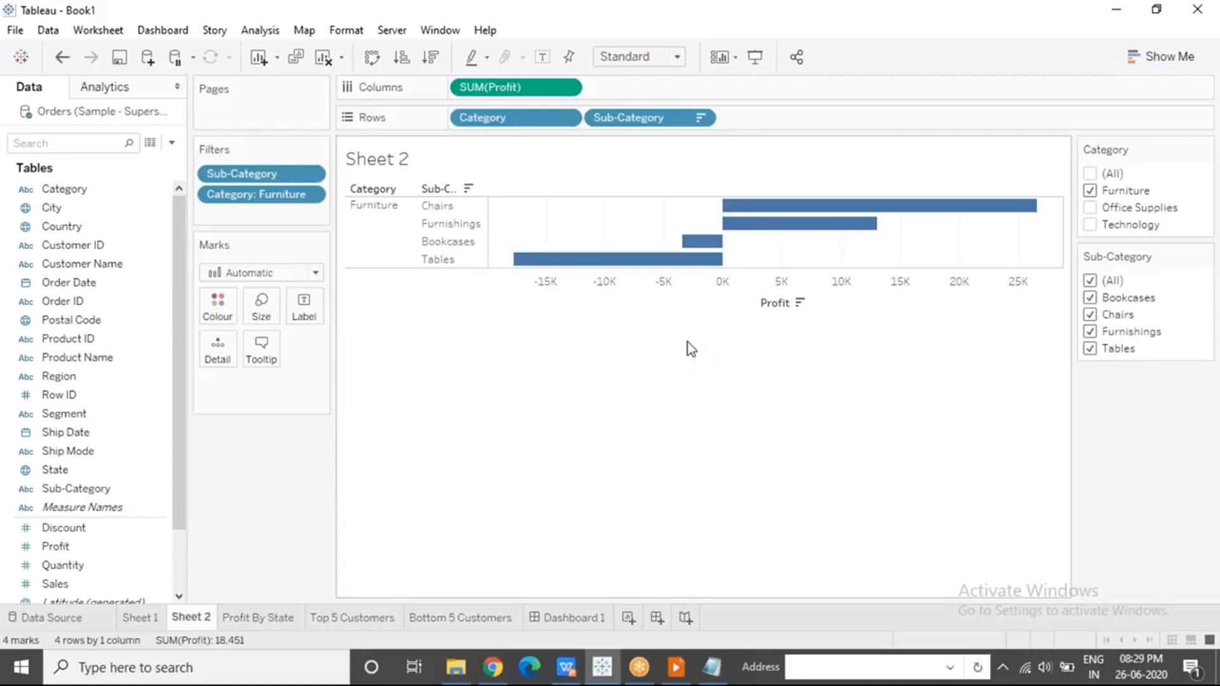
{"action": "left_click", "coordinate": [313, 197]}
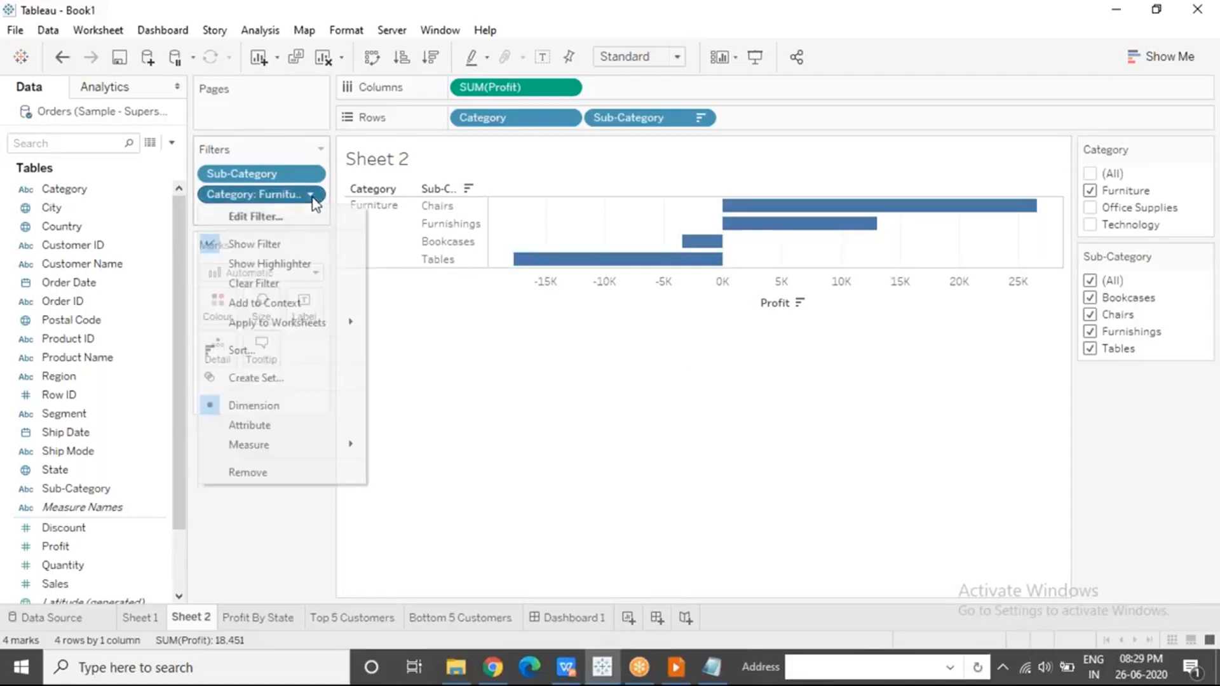
{"action": "left_click", "coordinate": [903, 74]}
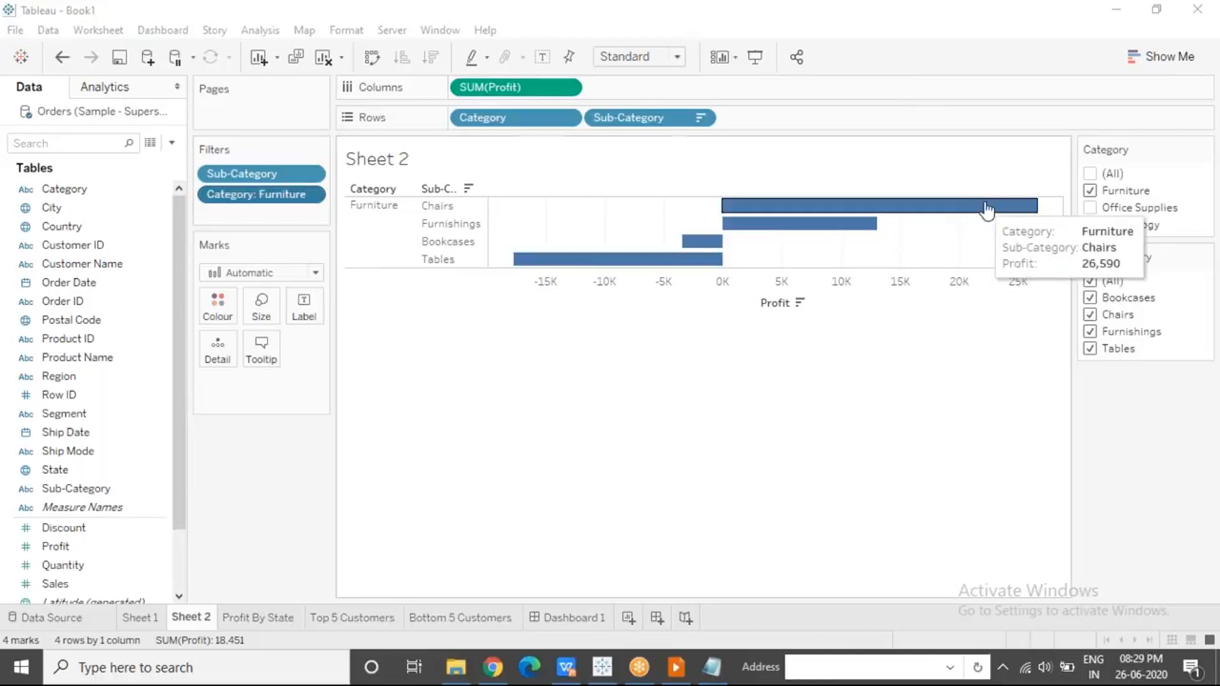
{"action": "left_click", "coordinate": [1089, 174]}
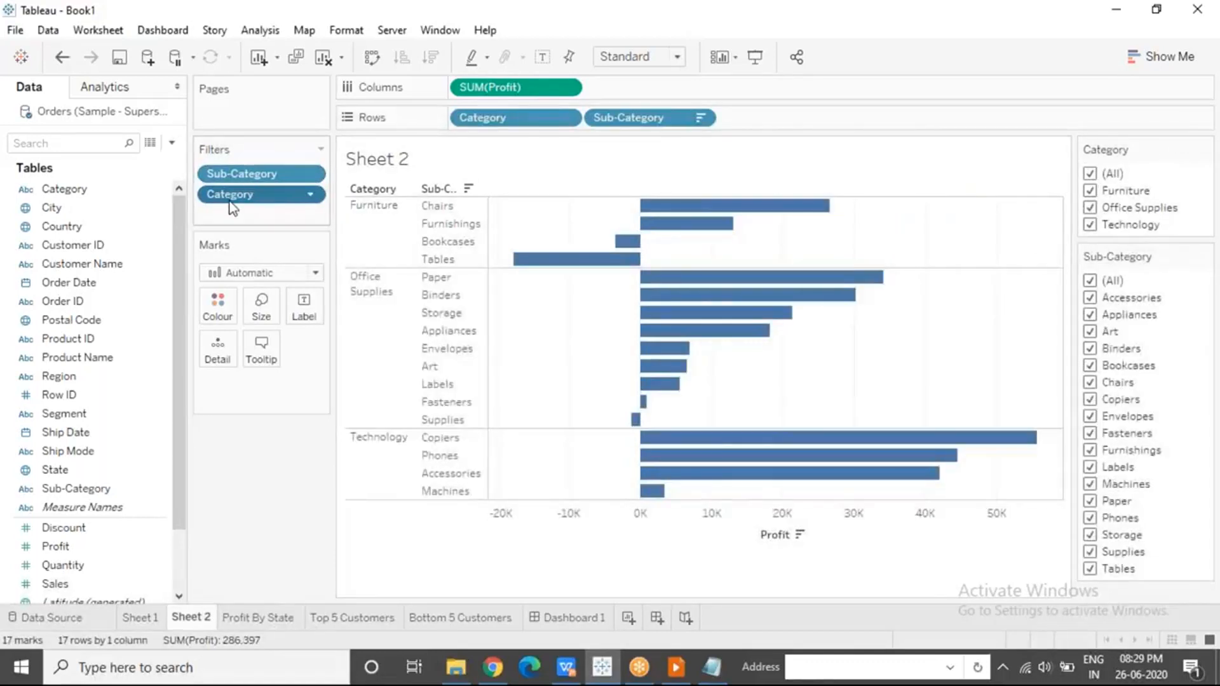
{"action": "left_click", "coordinate": [150, 619]}
{"action": "left_click", "coordinate": [186, 618]}
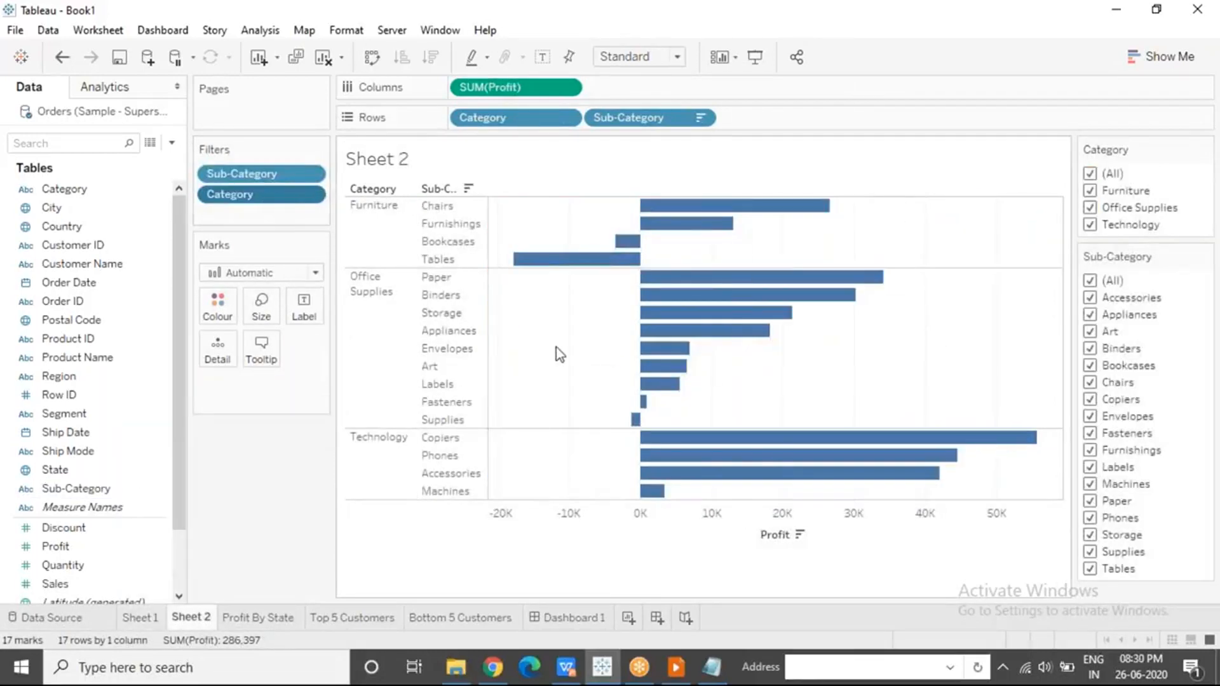
Exclude Furniture from the Category filter on Sheet 2 and check whether Sheet 1 responds, returning to Sheet 2.
{"action": "left_click", "coordinate": [1091, 190]}
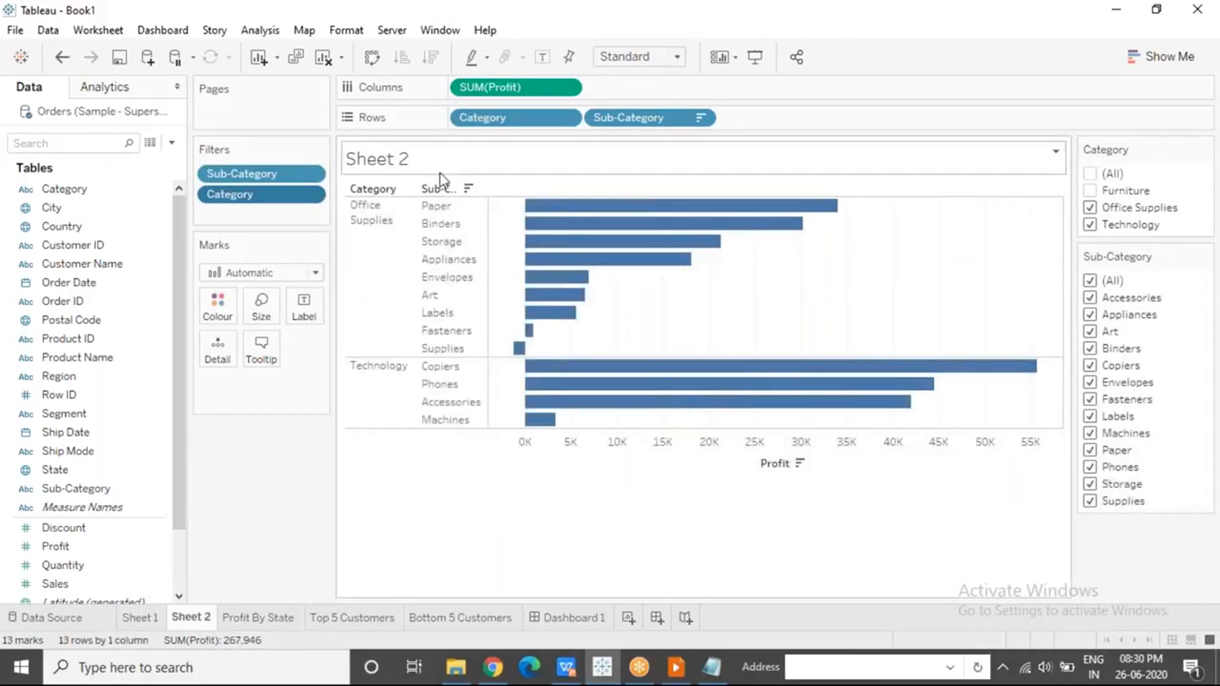
{"action": "left_click", "coordinate": [153, 619]}
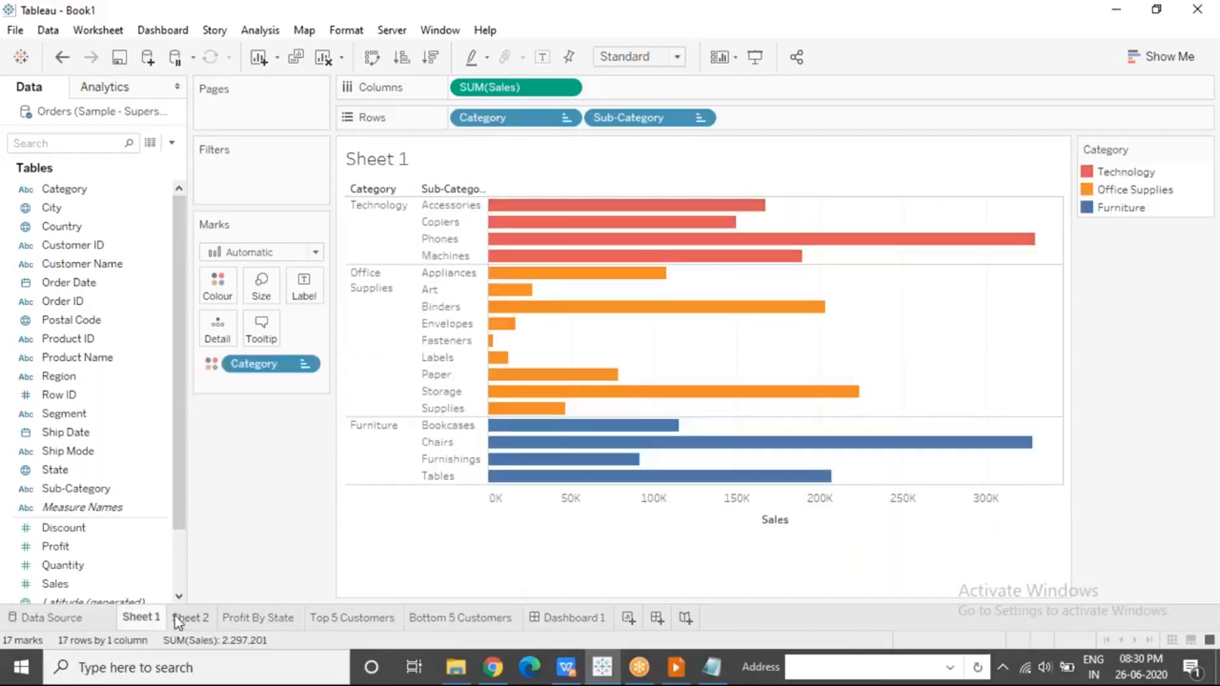
{"action": "left_click", "coordinate": [199, 620]}
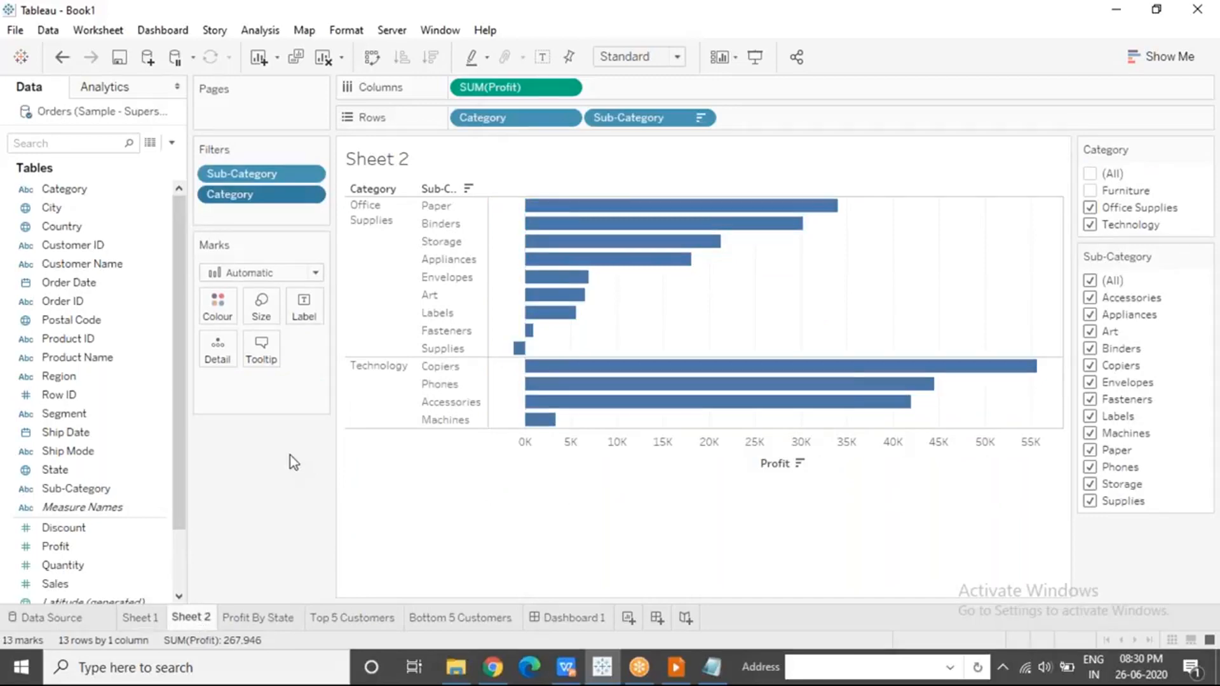
{"action": "left_click", "coordinate": [844, 28]}
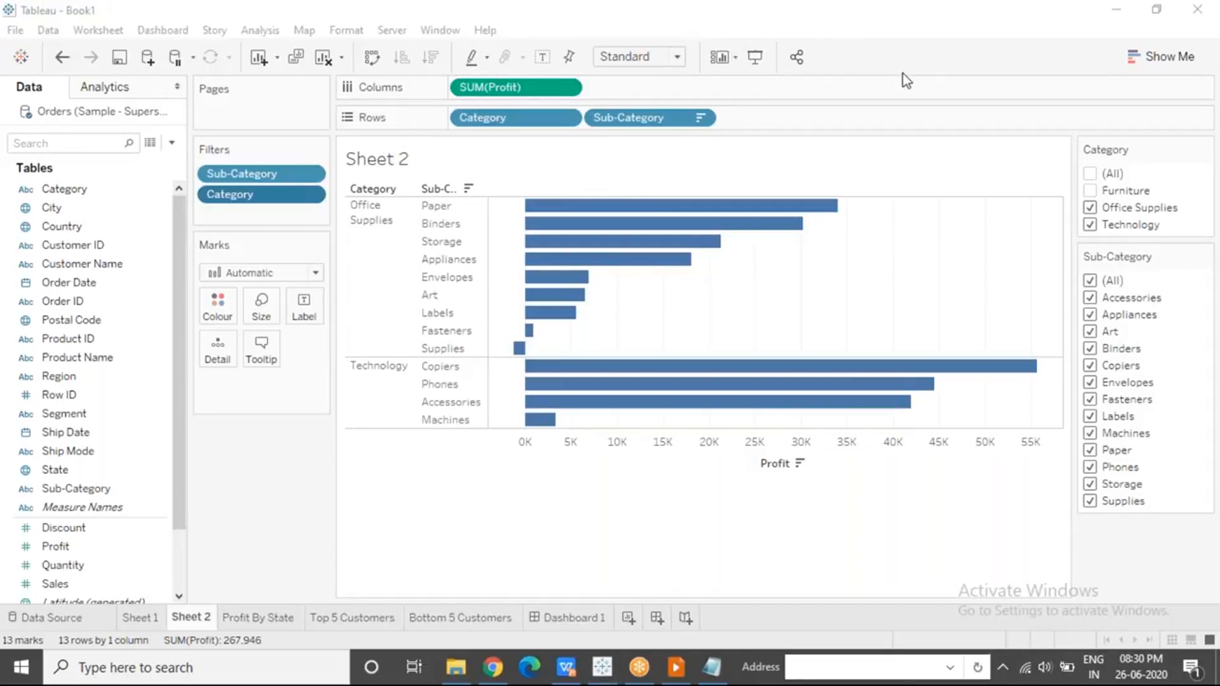
{"action": "left_click", "coordinate": [391, 540]}
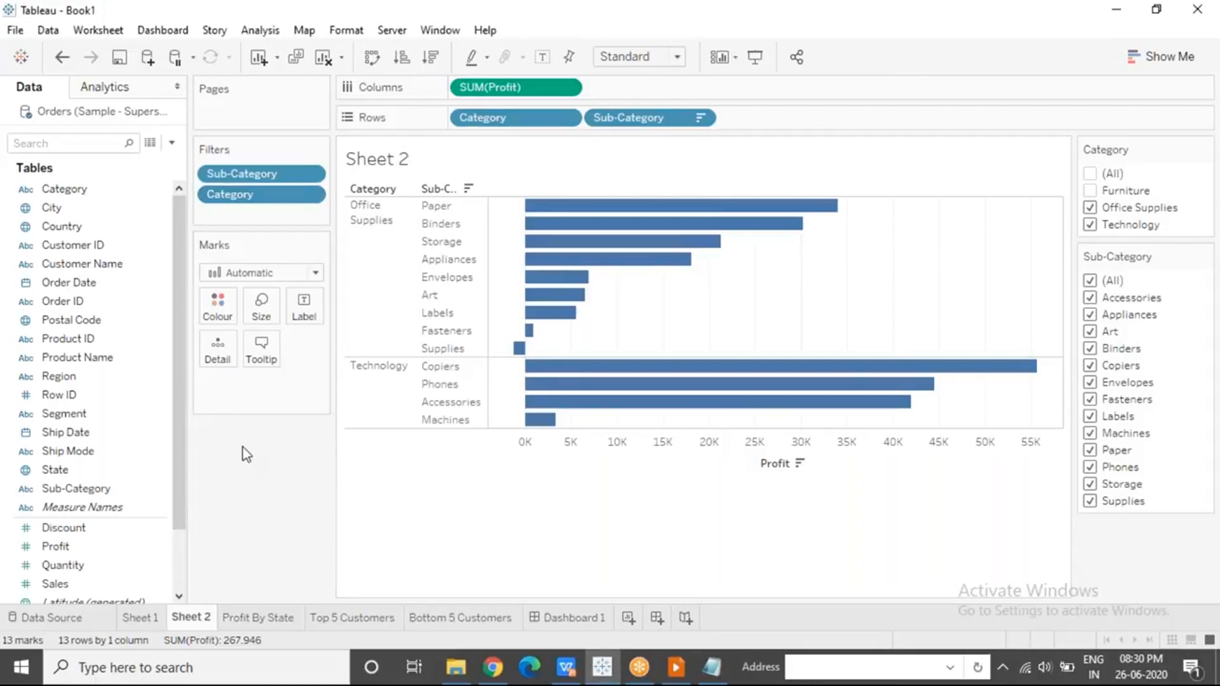
Apply Sheet 2's Category filter to selected worksheets, adding Sheet 1 to the selection.
{"action": "left_click", "coordinate": [310, 195]}
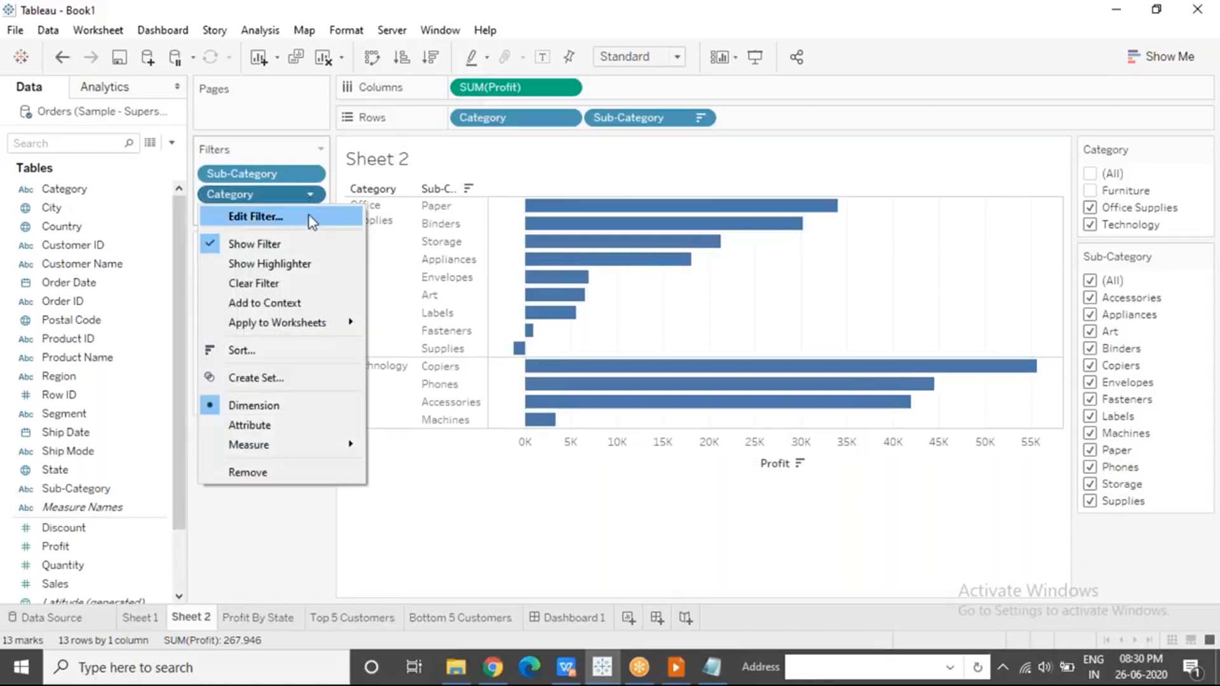
{"action": "mouse_move", "coordinate": [289, 329]}
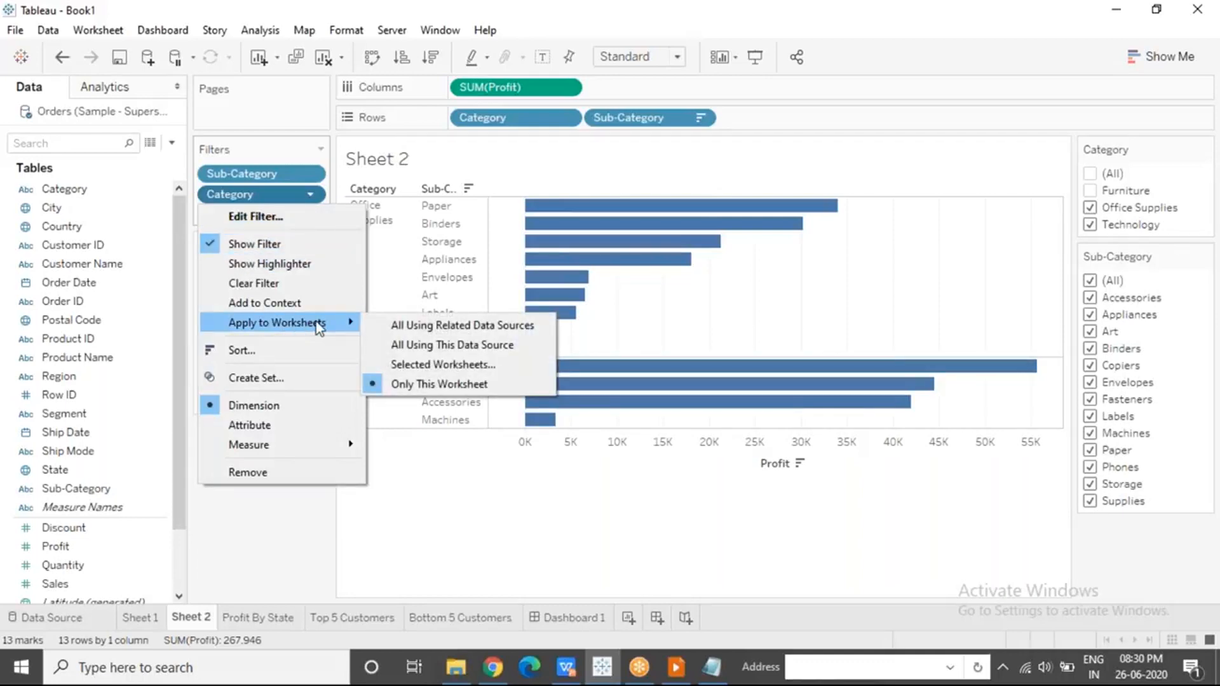
{"action": "left_click", "coordinate": [523, 365]}
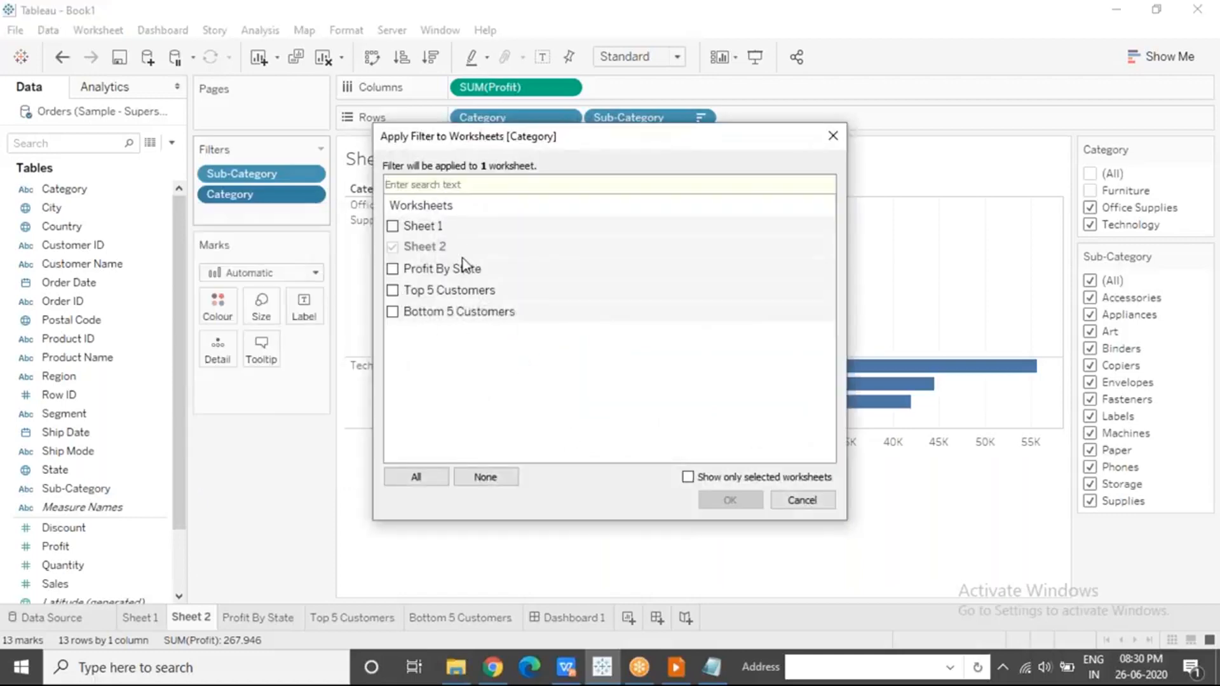
{"action": "left_click", "coordinate": [393, 227]}
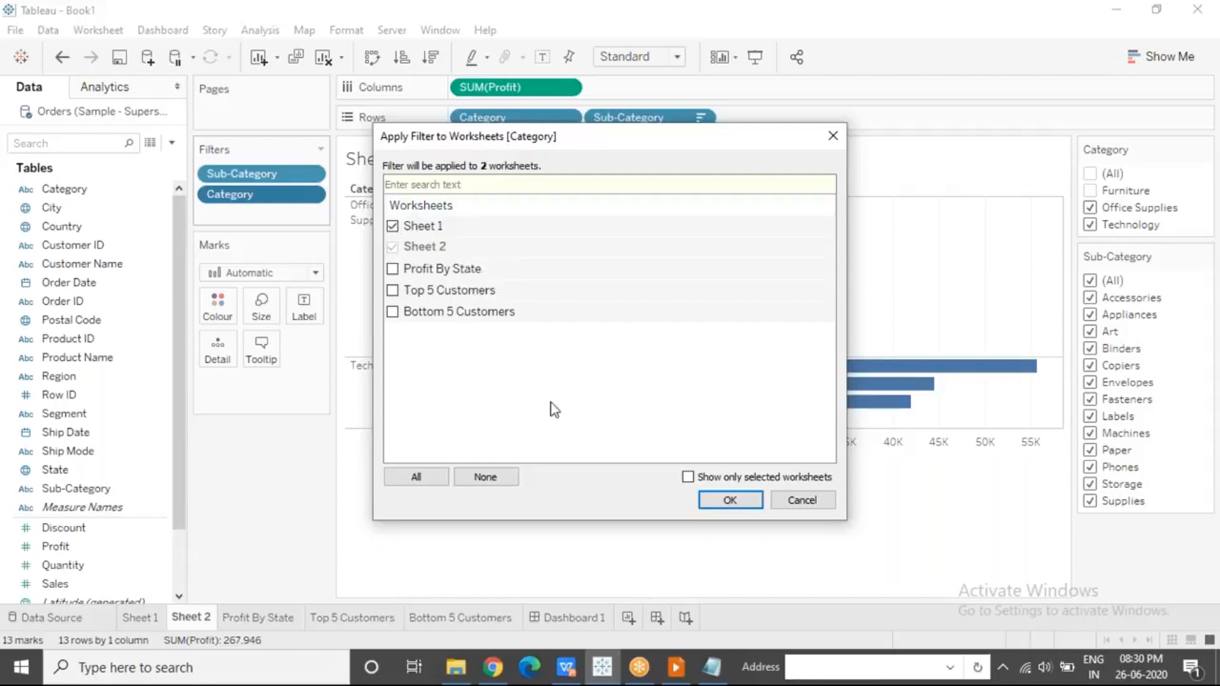
{"action": "left_click", "coordinate": [748, 504]}
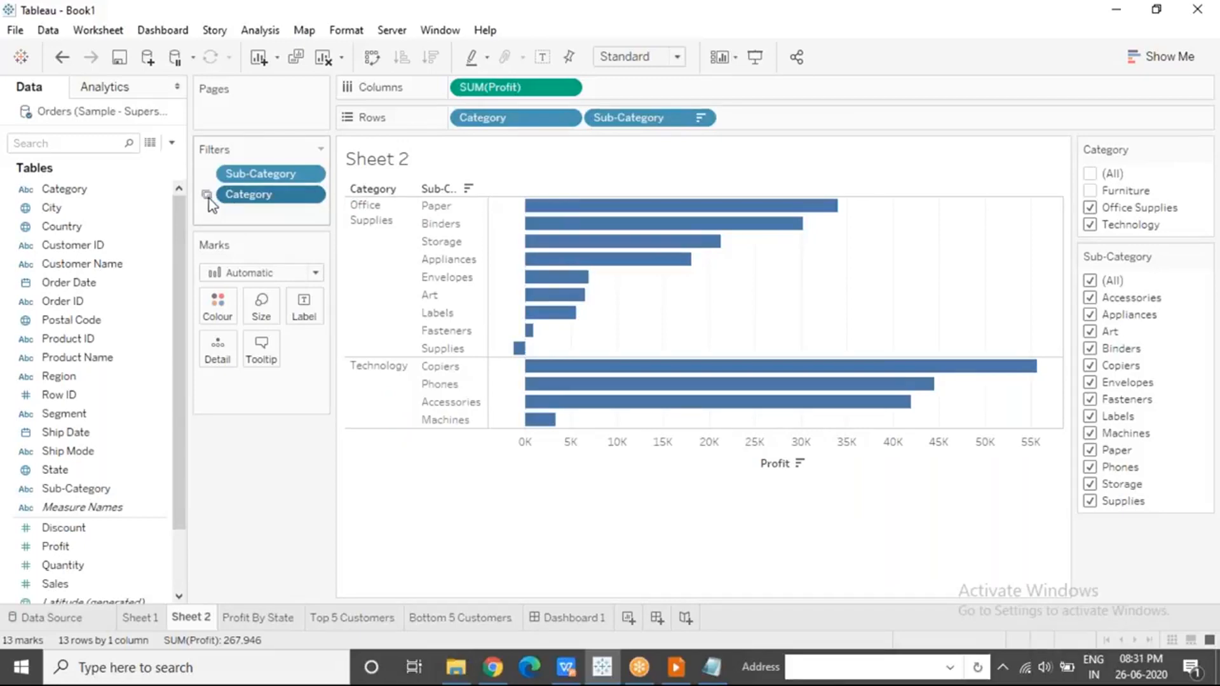
{"action": "mouse_move", "coordinate": [207, 195]}
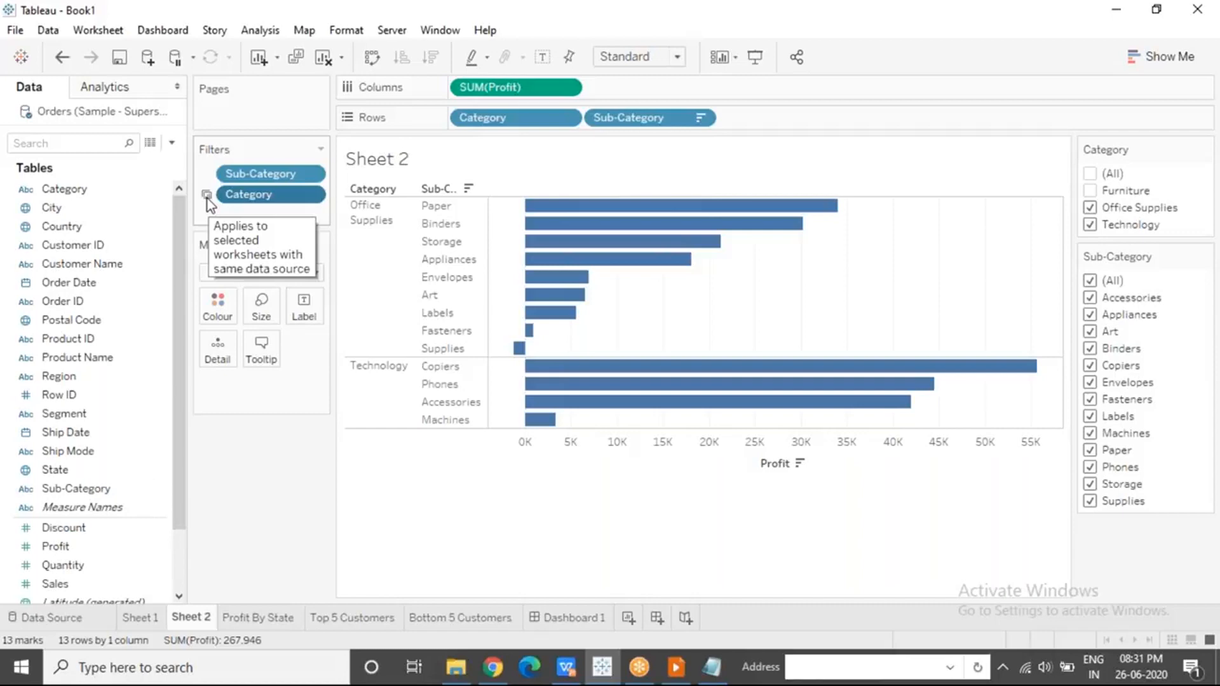
Exclude Office Supplies from Sheet 2's Category filter, check the effect on Sheet 1, and return to Sheet 2.
{"action": "left_click", "coordinate": [1089, 209]}
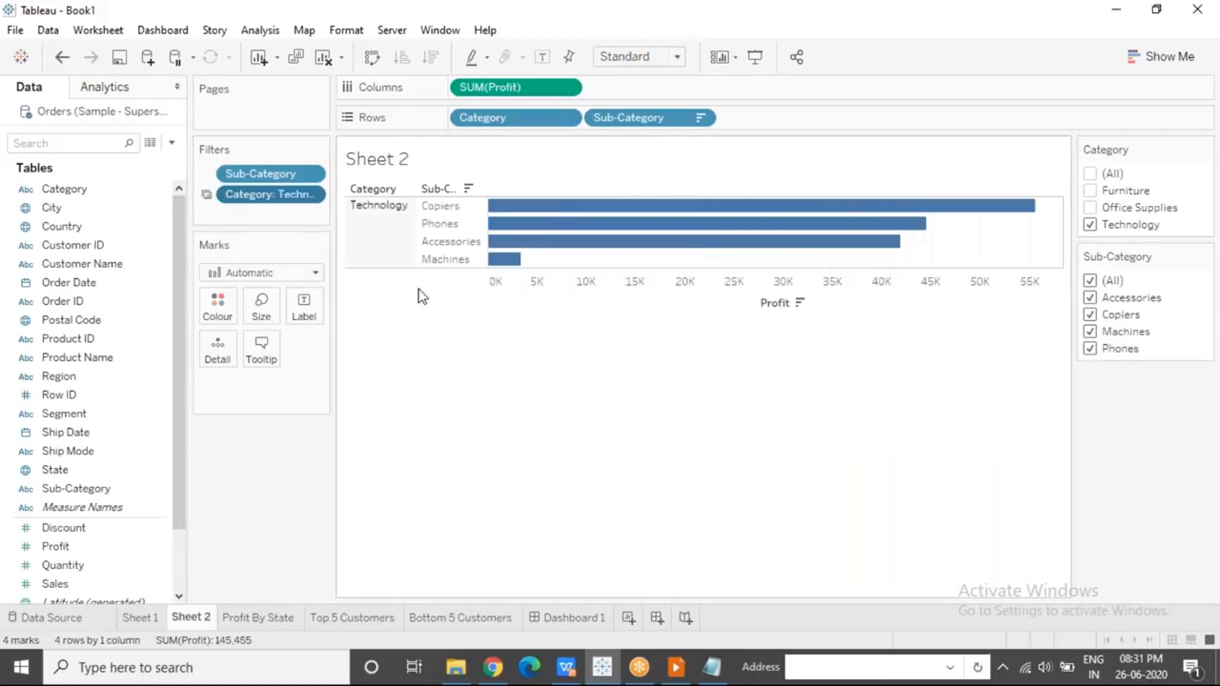
{"action": "left_click", "coordinate": [142, 619]}
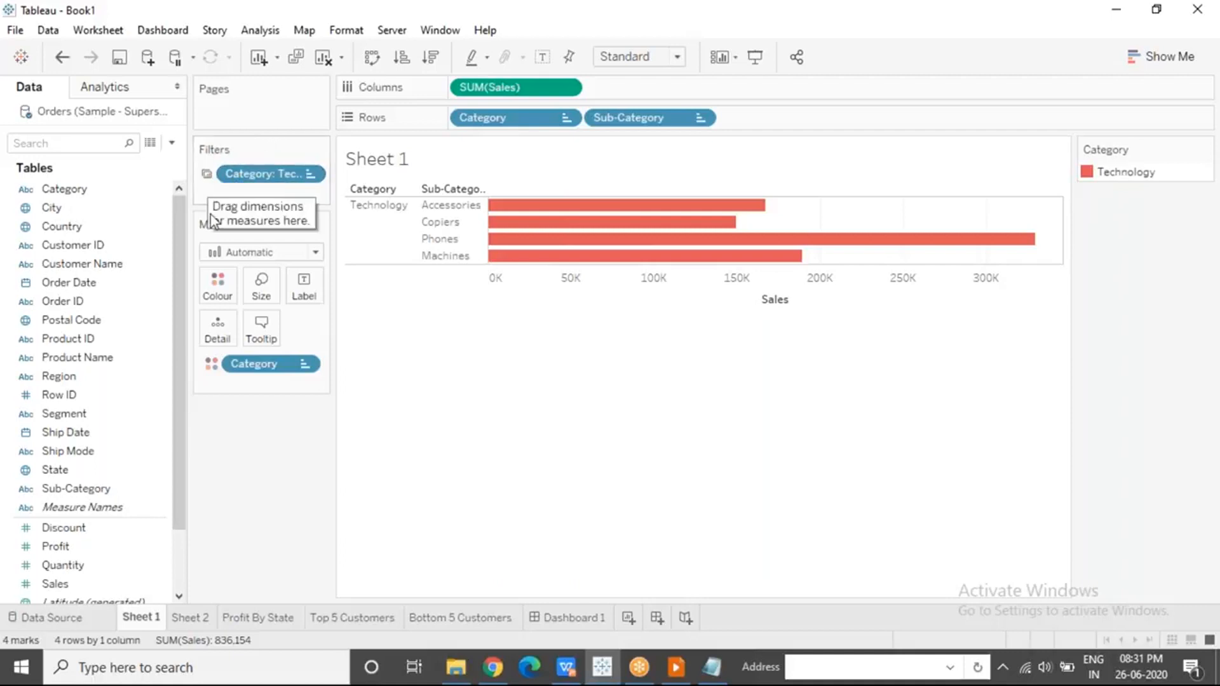
{"action": "left_click", "coordinate": [188, 616]}
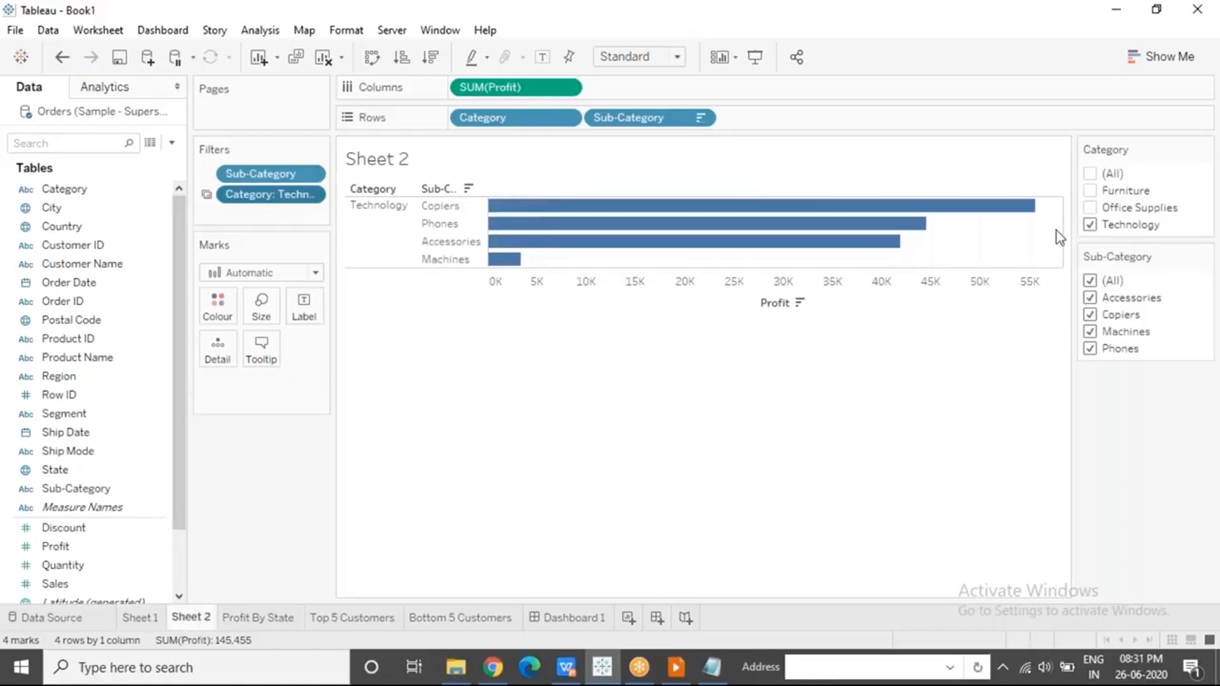
Include Furniture in Sheet 2's Category filter again and compare the filtered charts on Sheet 1 and Sheet 2.
{"action": "left_click", "coordinate": [1090, 191]}
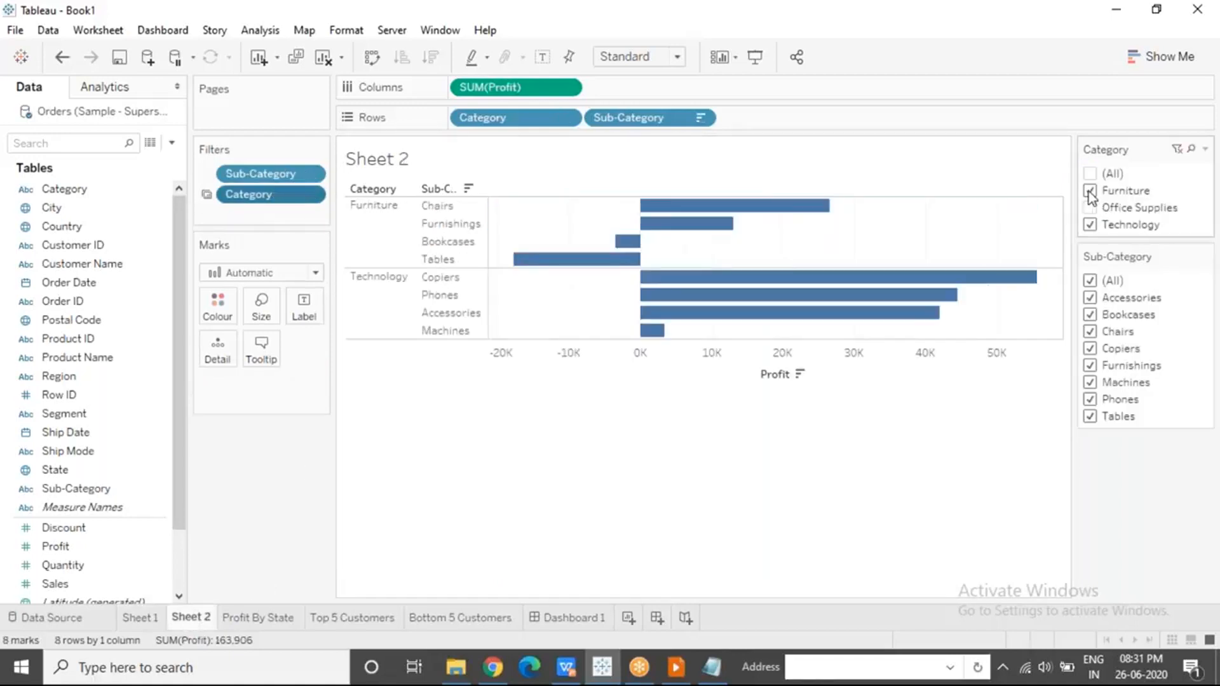
{"action": "left_click", "coordinate": [147, 620]}
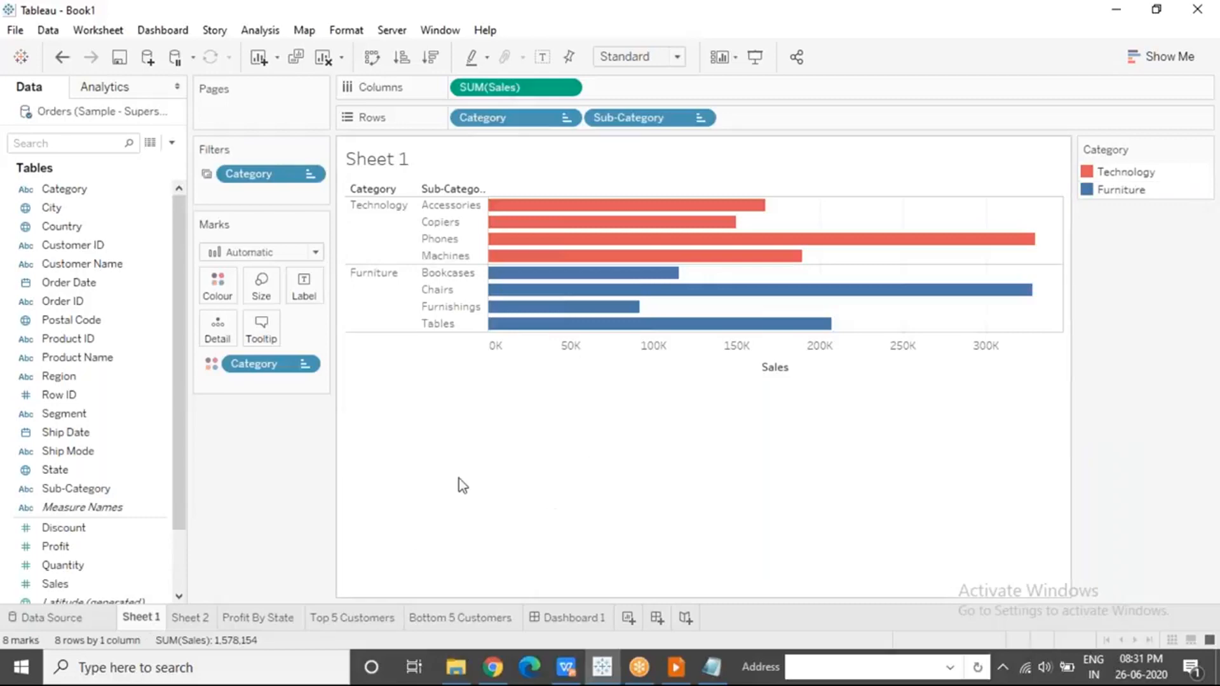
{"action": "left_click", "coordinate": [851, 26]}
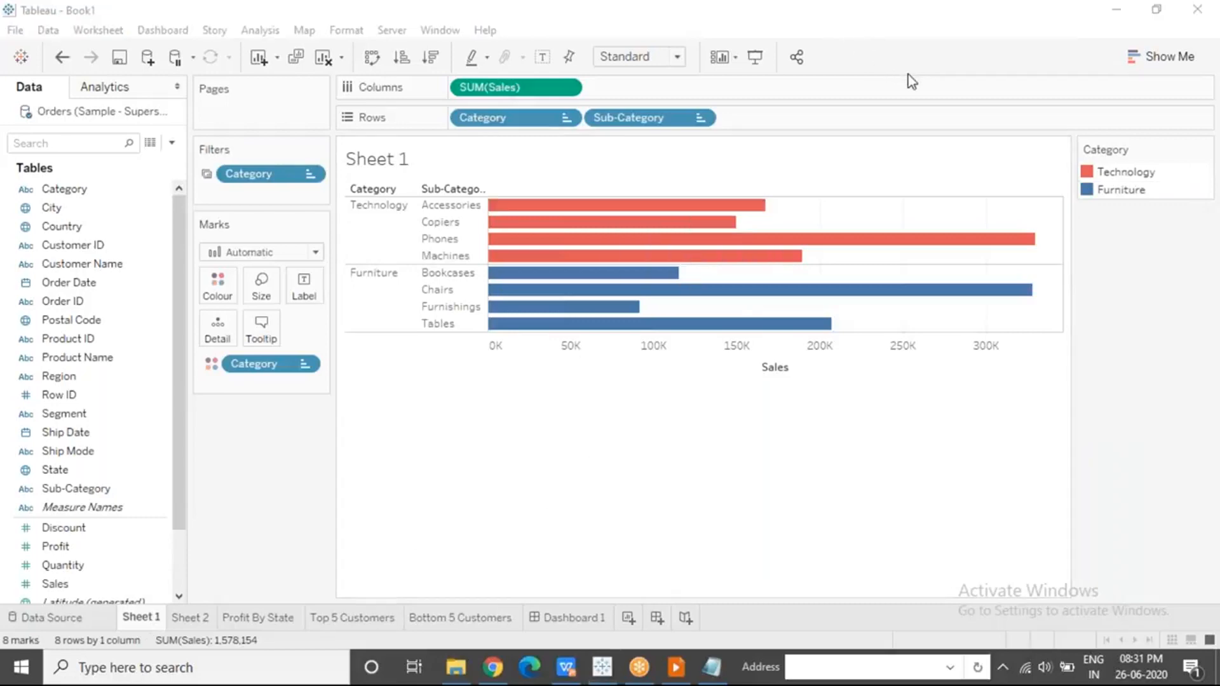
{"action": "left_click", "coordinate": [204, 617]}
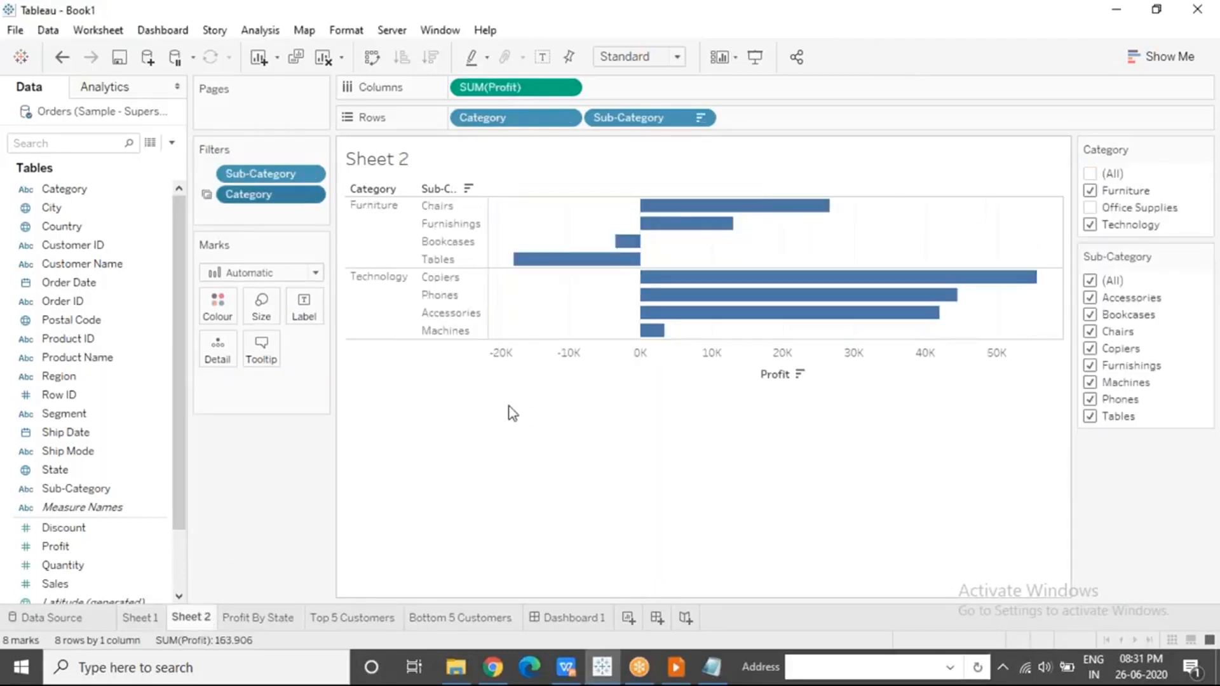
{"action": "left_click", "coordinate": [146, 618]}
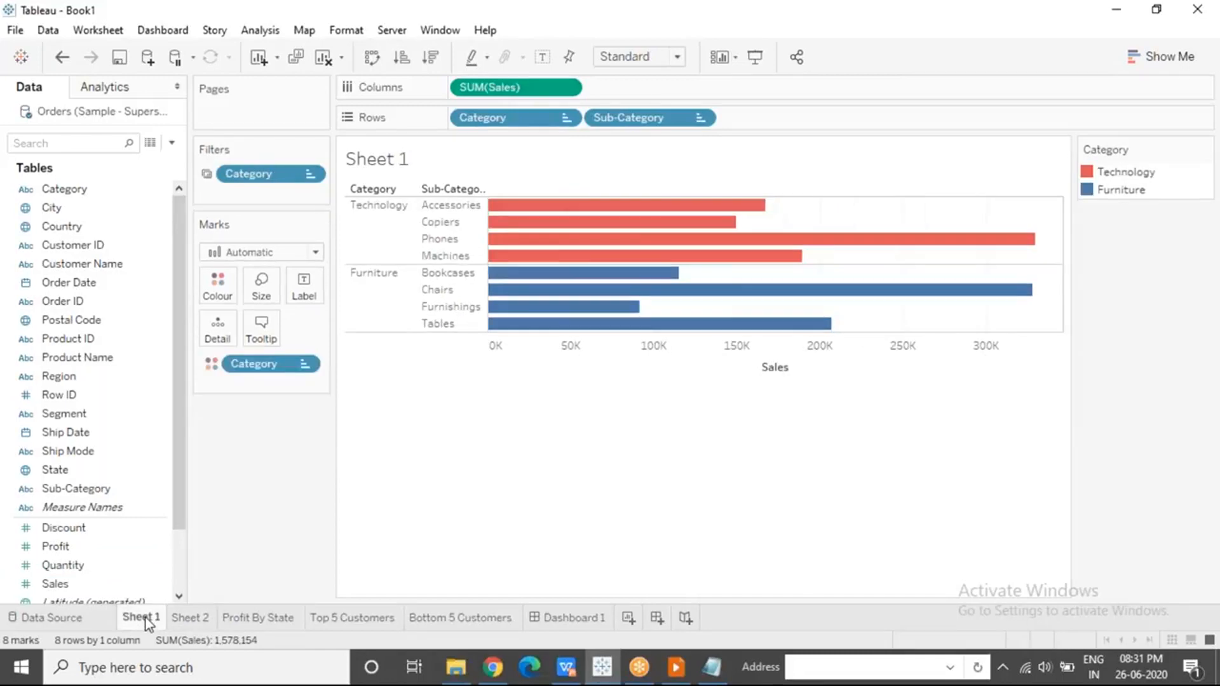
{"action": "left_click", "coordinate": [194, 618]}
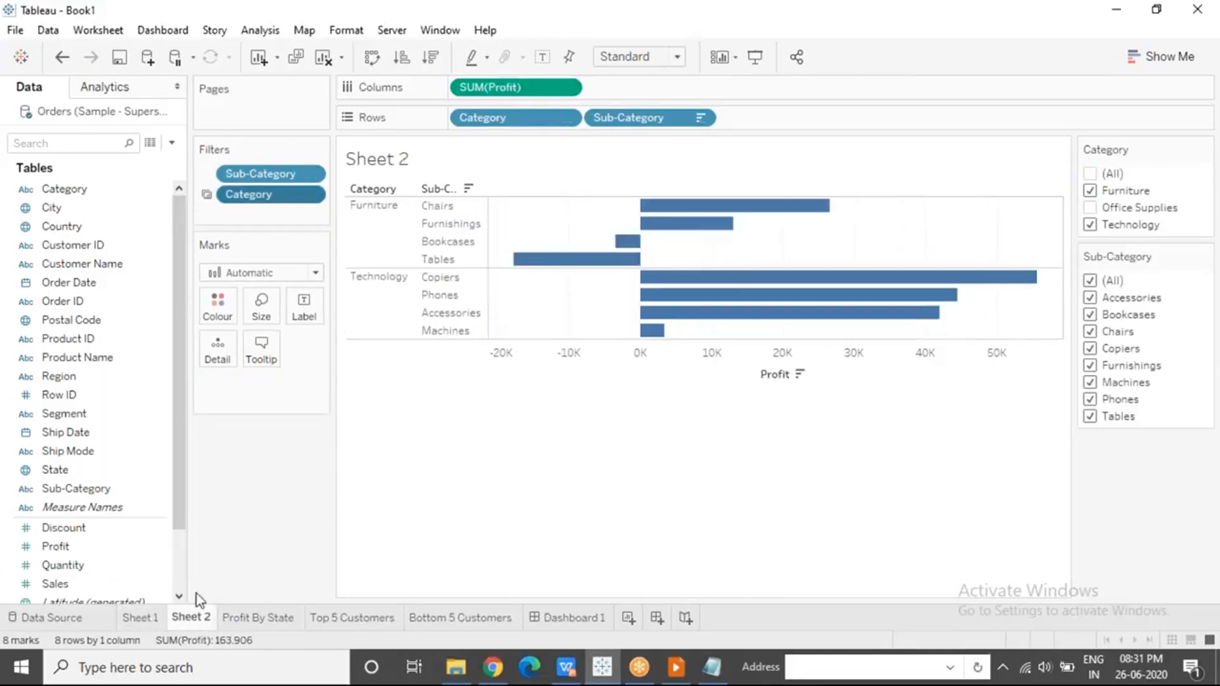
Change the scope of Sheet 2's Category filter to all worksheets using this data source.
{"action": "left_click", "coordinate": [312, 197]}
{"action": "mouse_move", "coordinate": [328, 329]}
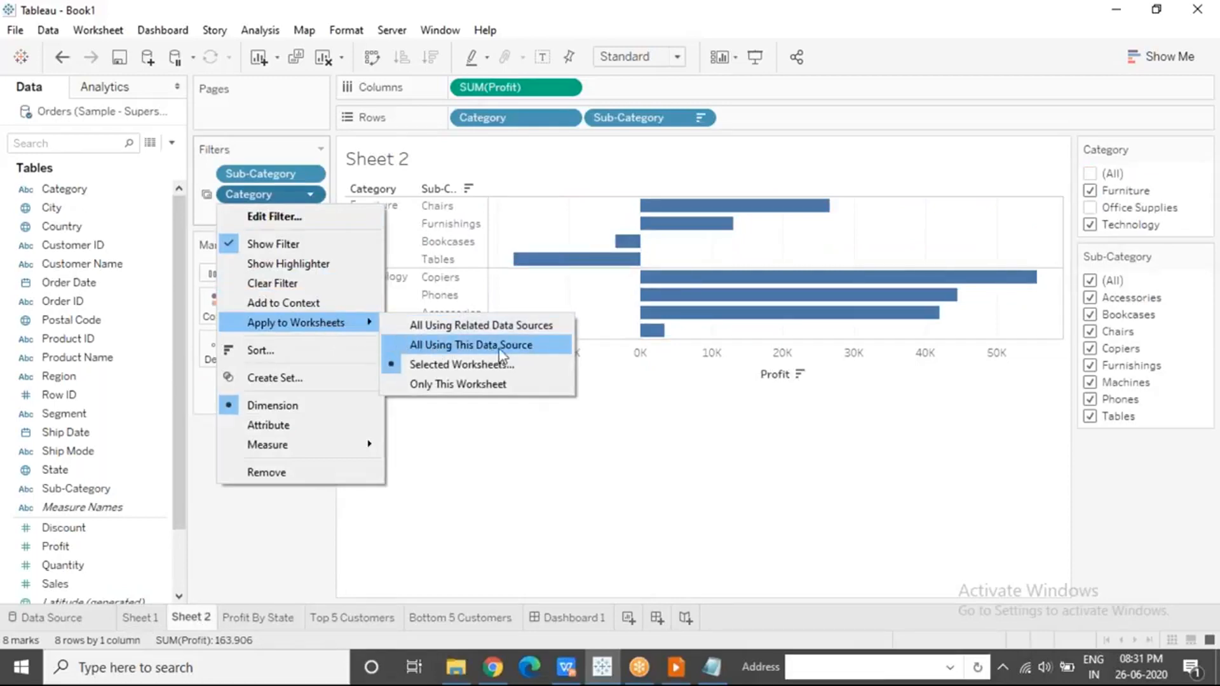
{"action": "left_click", "coordinate": [531, 348]}
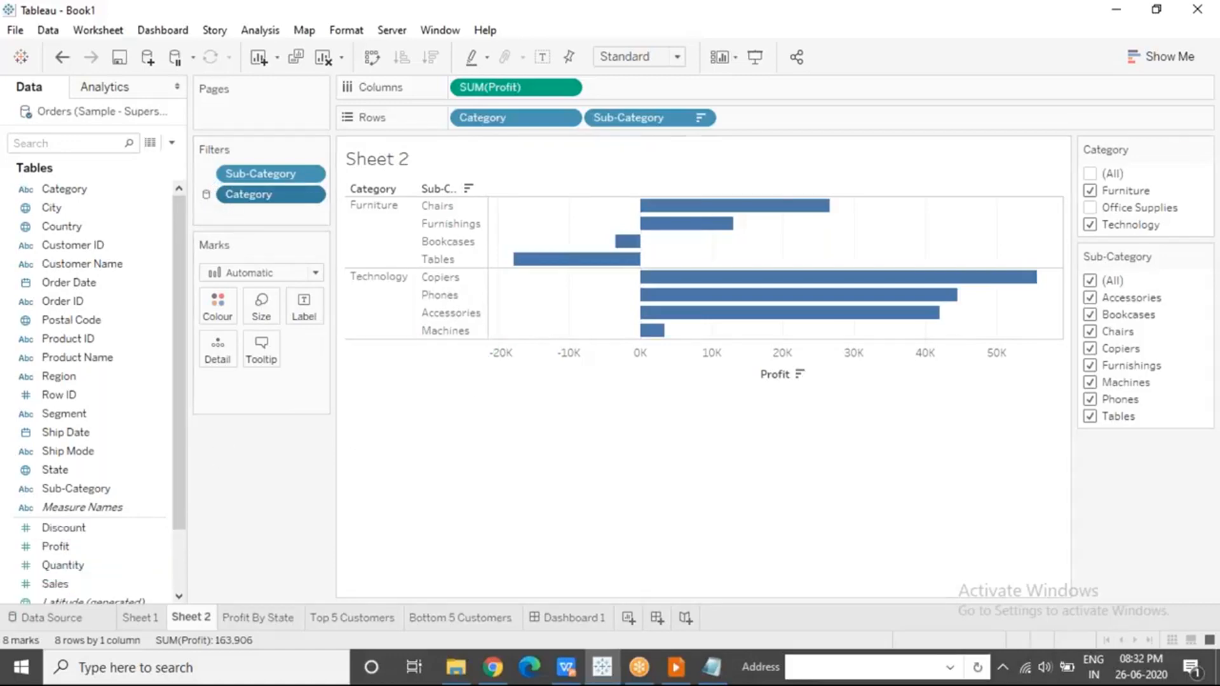
Limit the Category filter to Technology and check its effect on Sheet 1, Profit By State and Top 5 Customers.
{"action": "left_click", "coordinate": [1090, 191]}
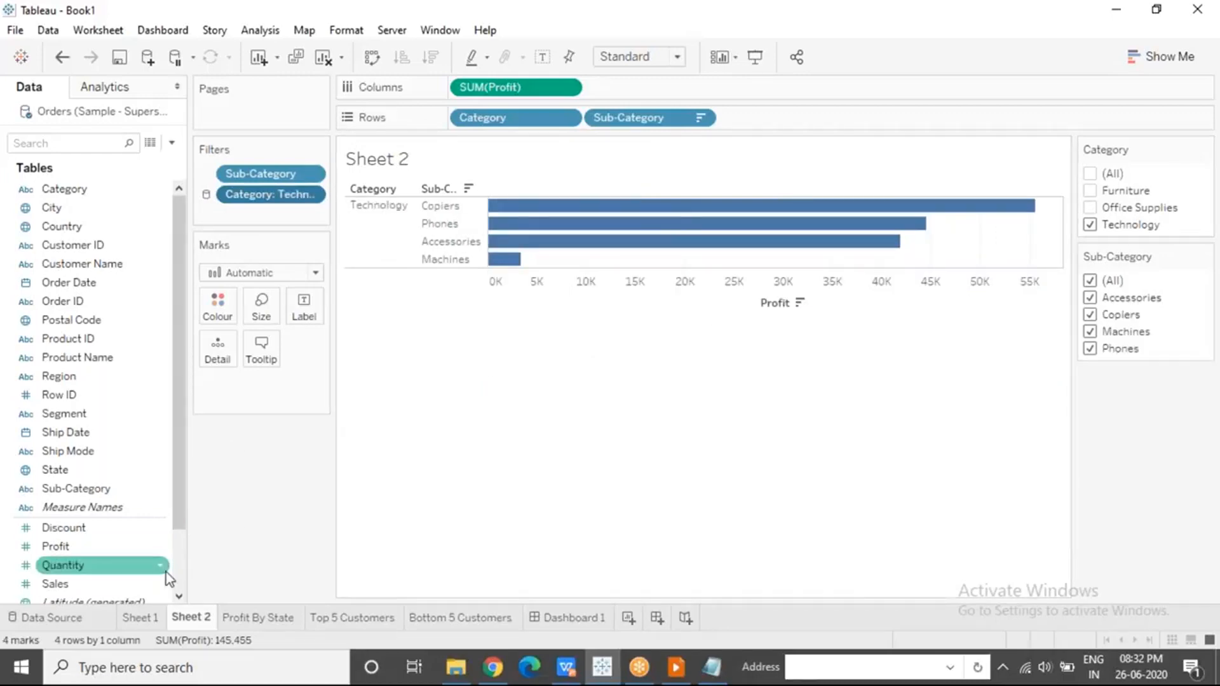
{"action": "left_click", "coordinate": [141, 619]}
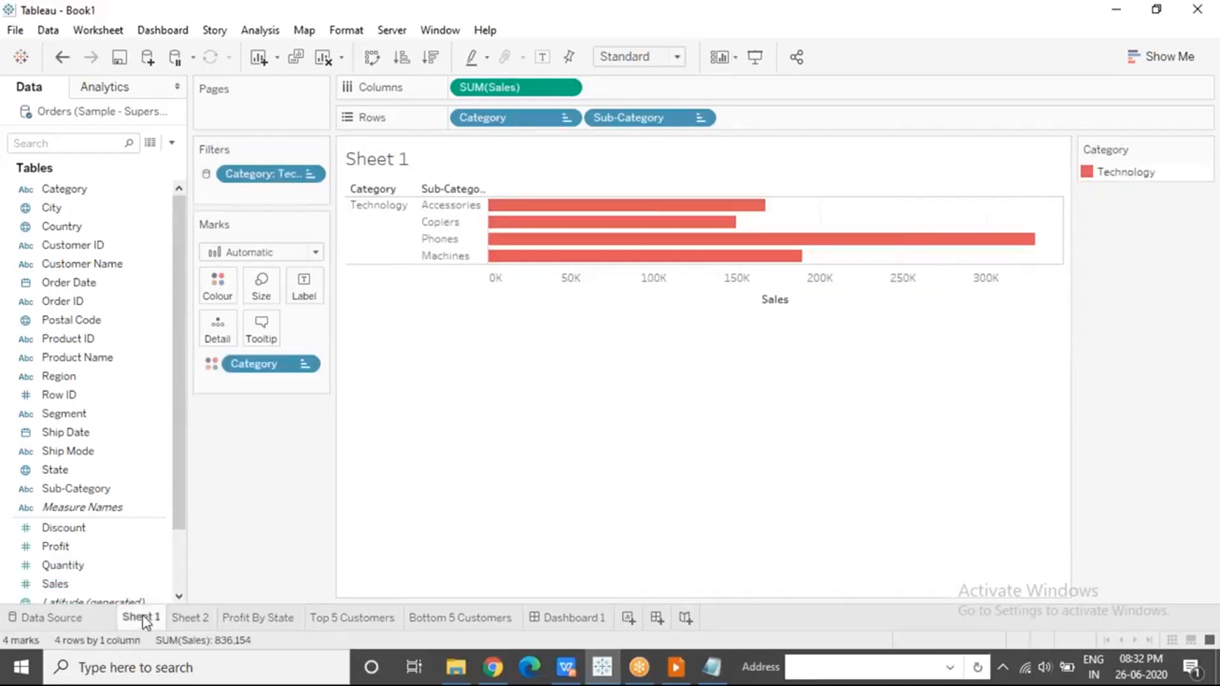
{"action": "left_click", "coordinate": [249, 620]}
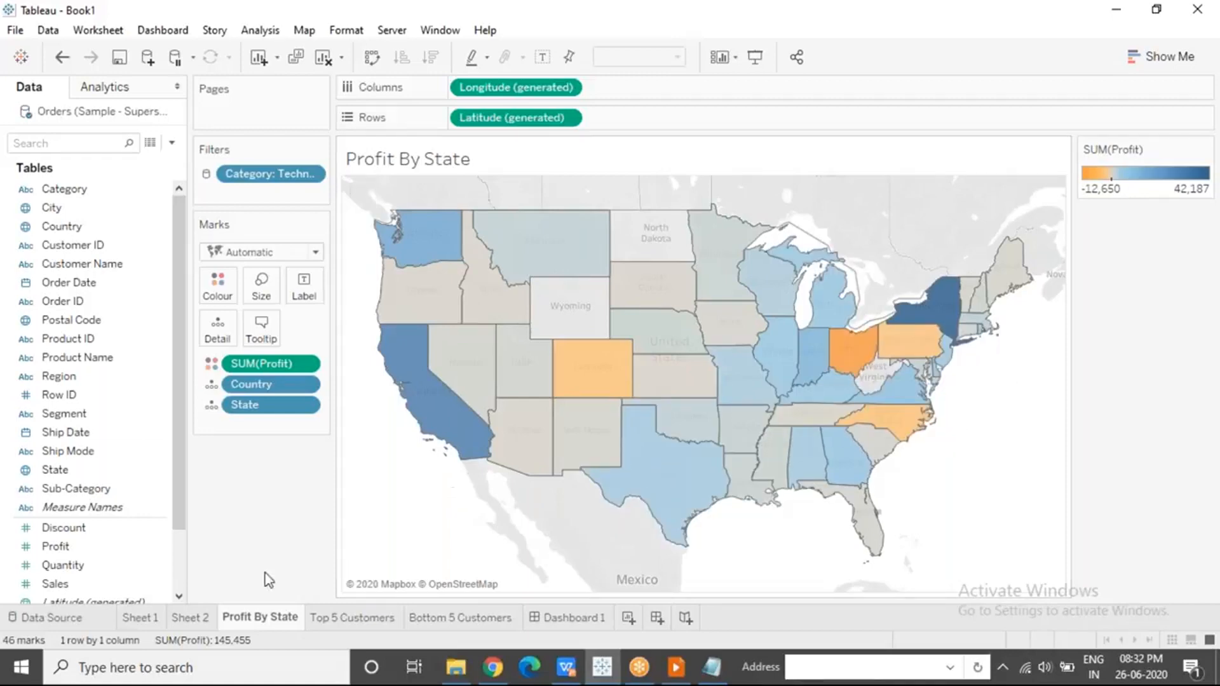
{"action": "left_click", "coordinate": [373, 620]}
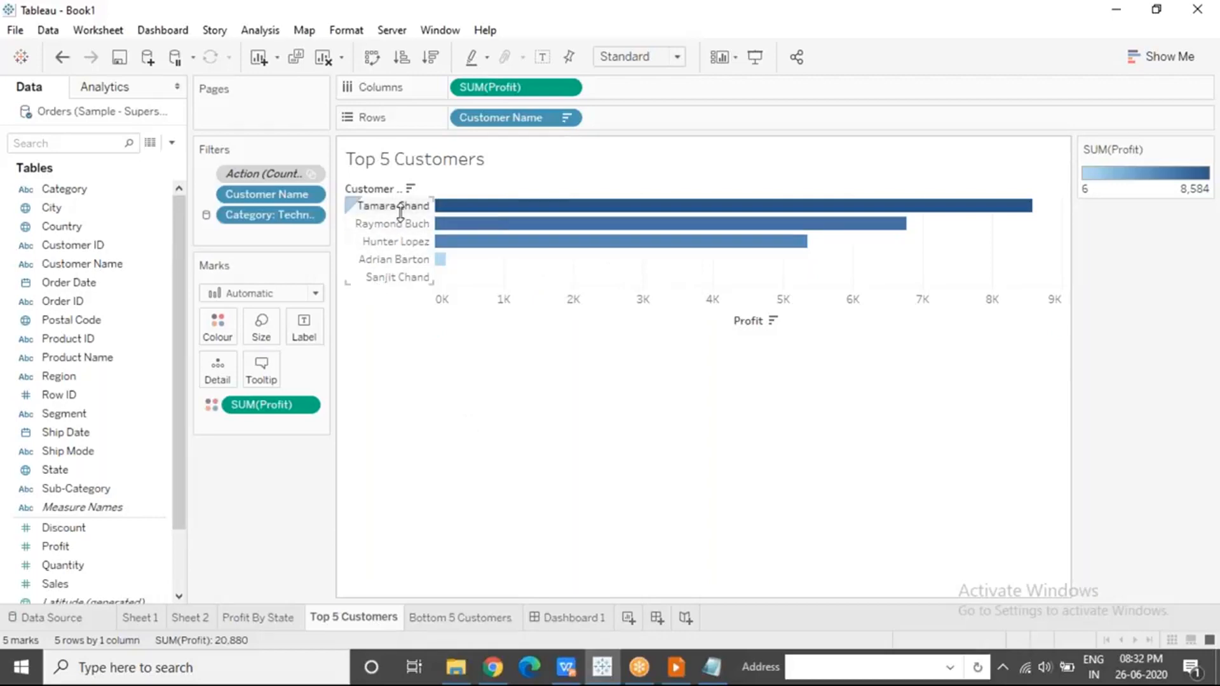
{"action": "mouse_move", "coordinate": [455, 234]}
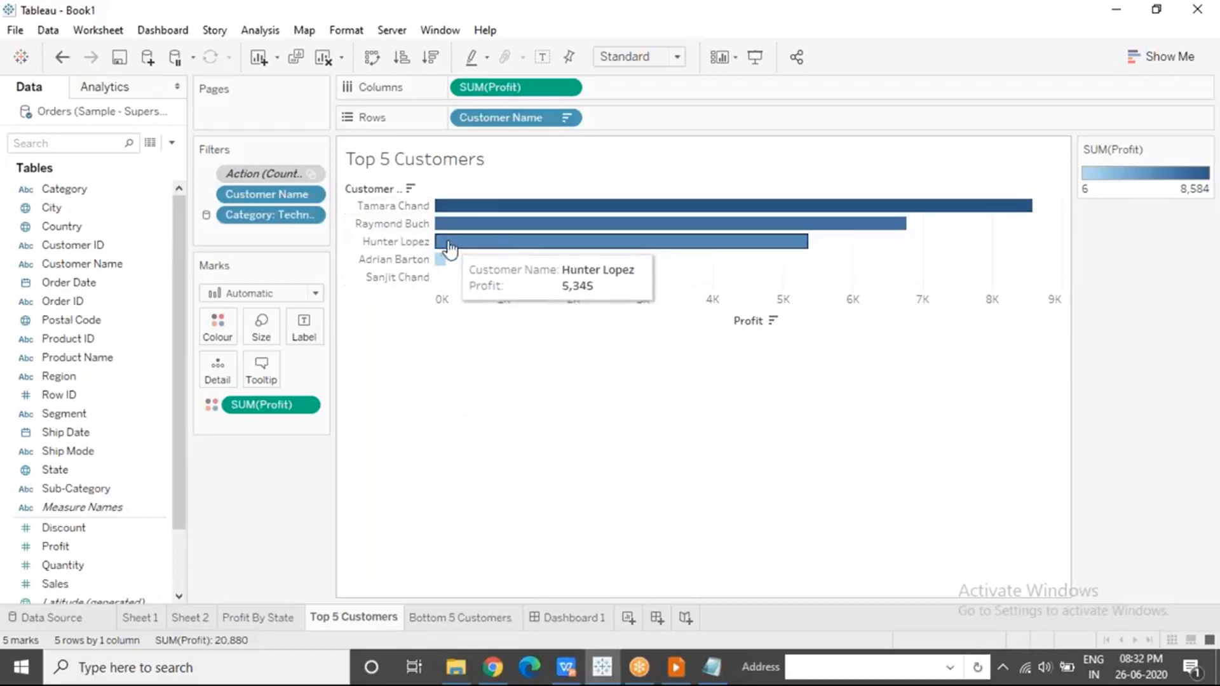
{"action": "mouse_move", "coordinate": [439, 278]}
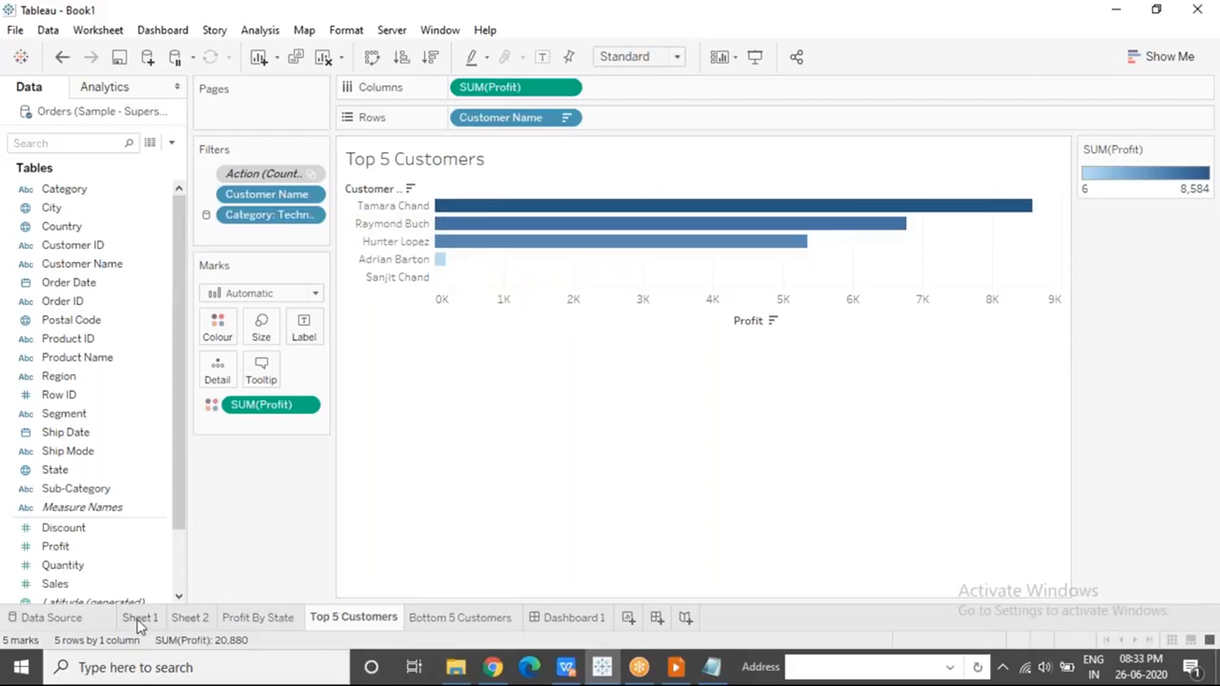
Switch Sheet 2's Category filter from Technology to Furniture only and check its effect on Sheet 1 and Profit By State.
{"action": "left_click", "coordinate": [185, 619]}
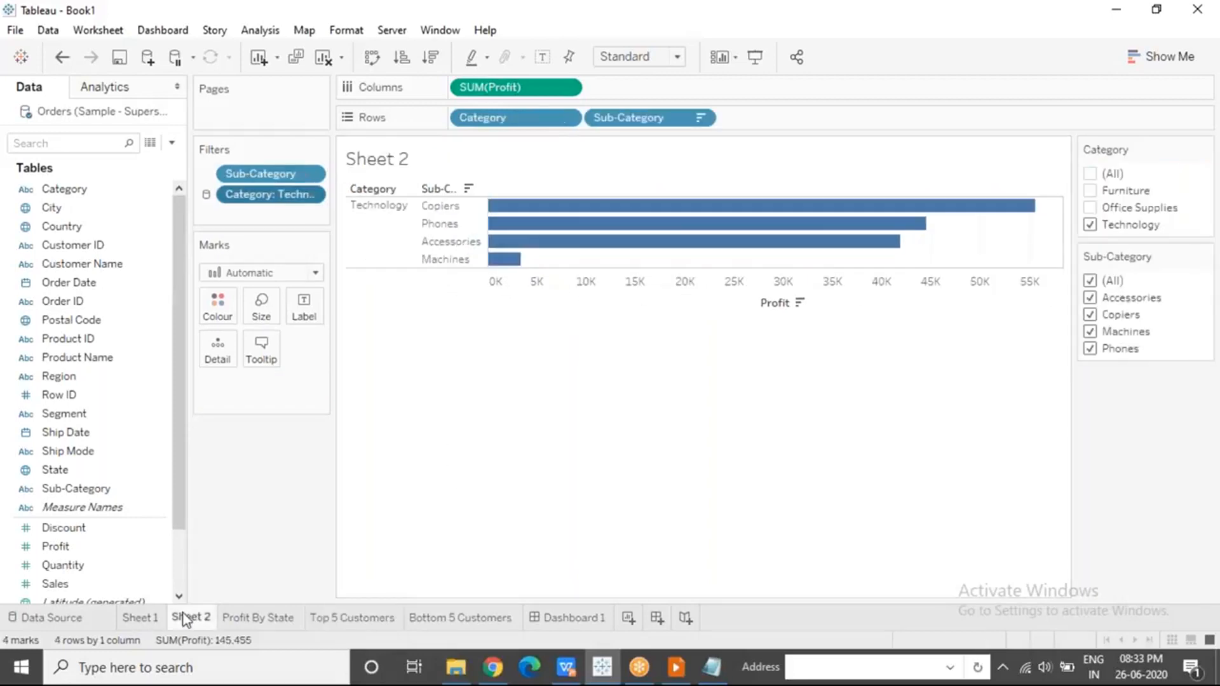
{"action": "left_click", "coordinate": [312, 196]}
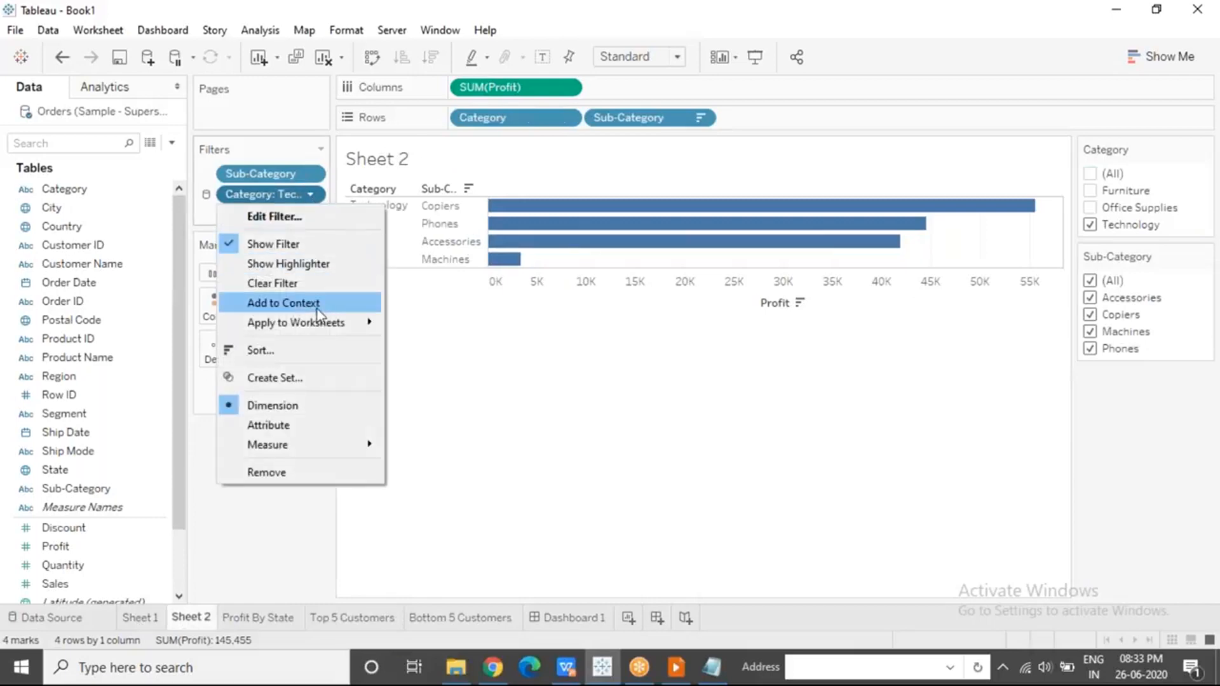
{"action": "left_click", "coordinate": [924, 369]}
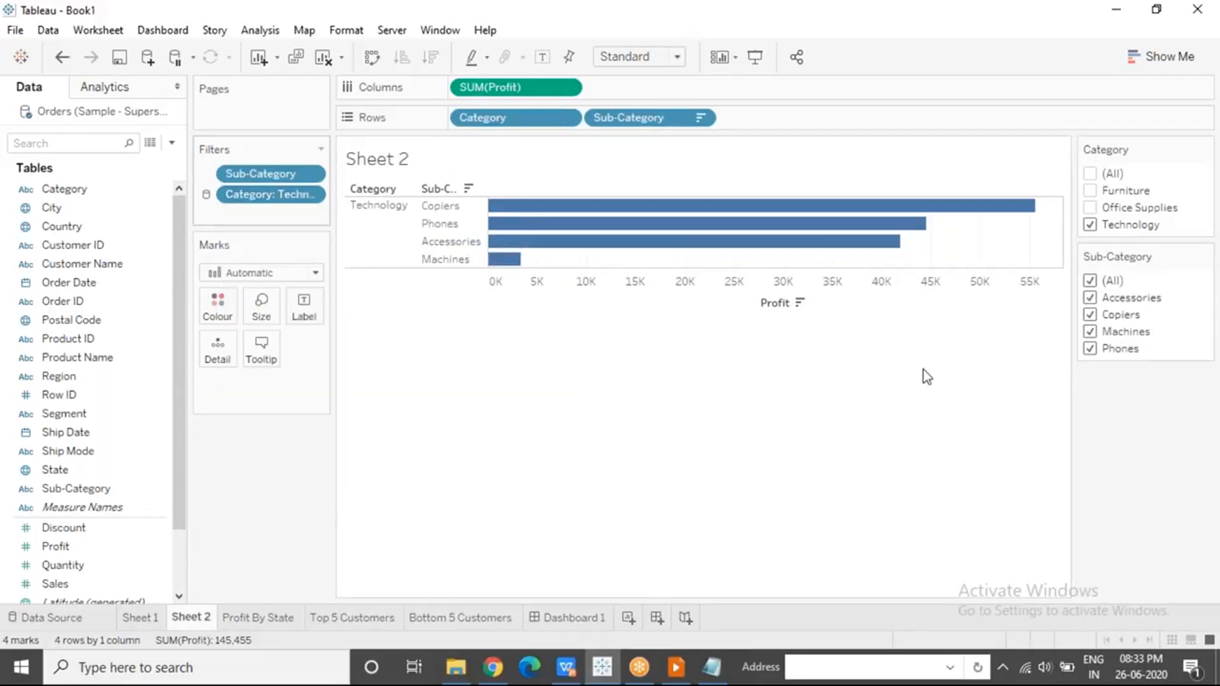
{"action": "left_click", "coordinate": [1091, 226]}
{"action": "left_click", "coordinate": [1091, 192]}
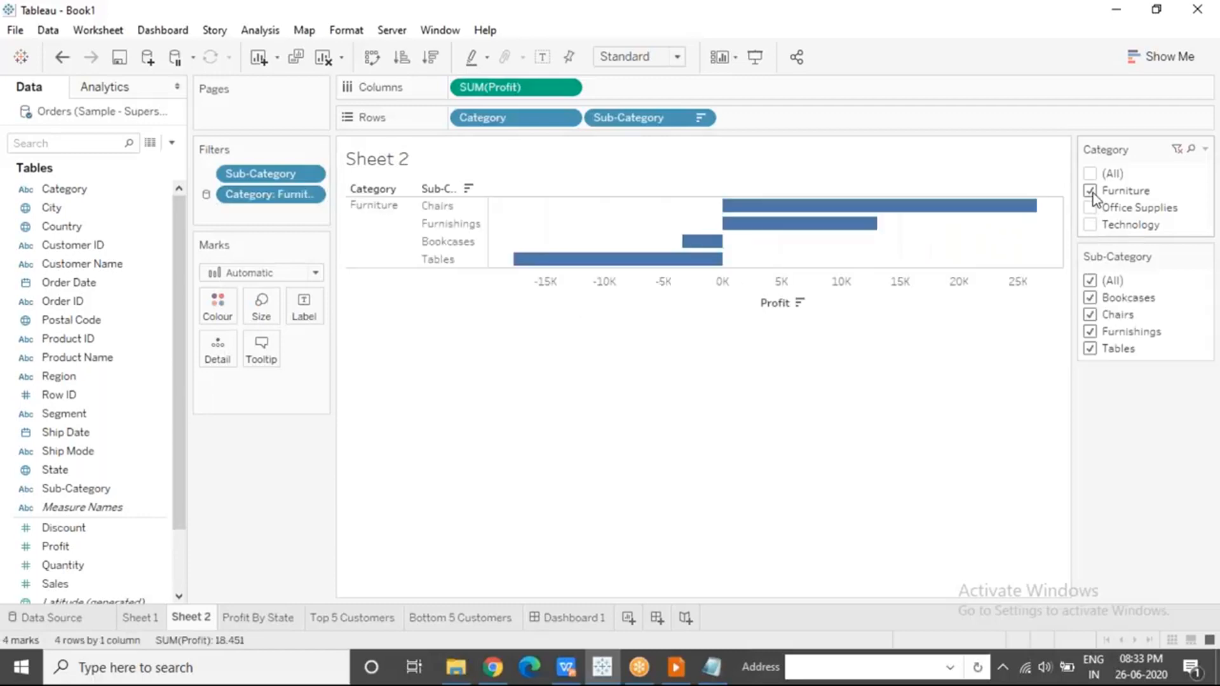
{"action": "left_click", "coordinate": [140, 619]}
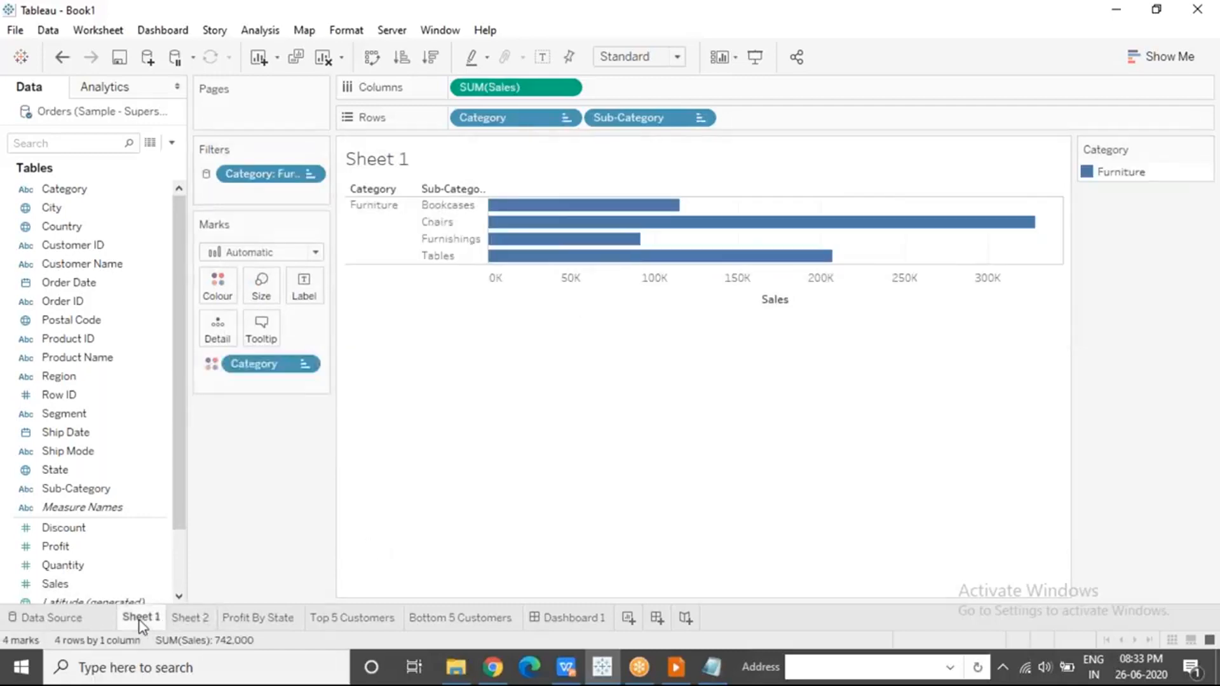
{"action": "left_click", "coordinate": [262, 619]}
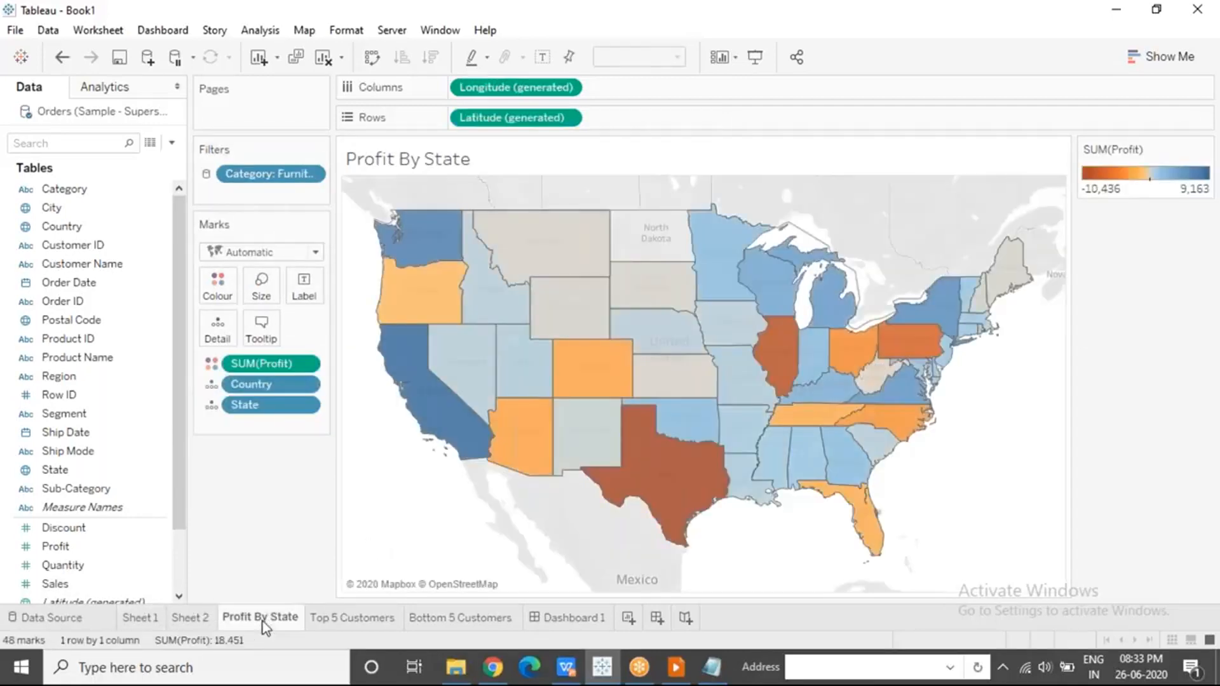
Examine Furniture profit for individual states on the Profit By State map and for the lowest bar on the Top 5 Customers sheet.
{"action": "mouse_move", "coordinate": [565, 321]}
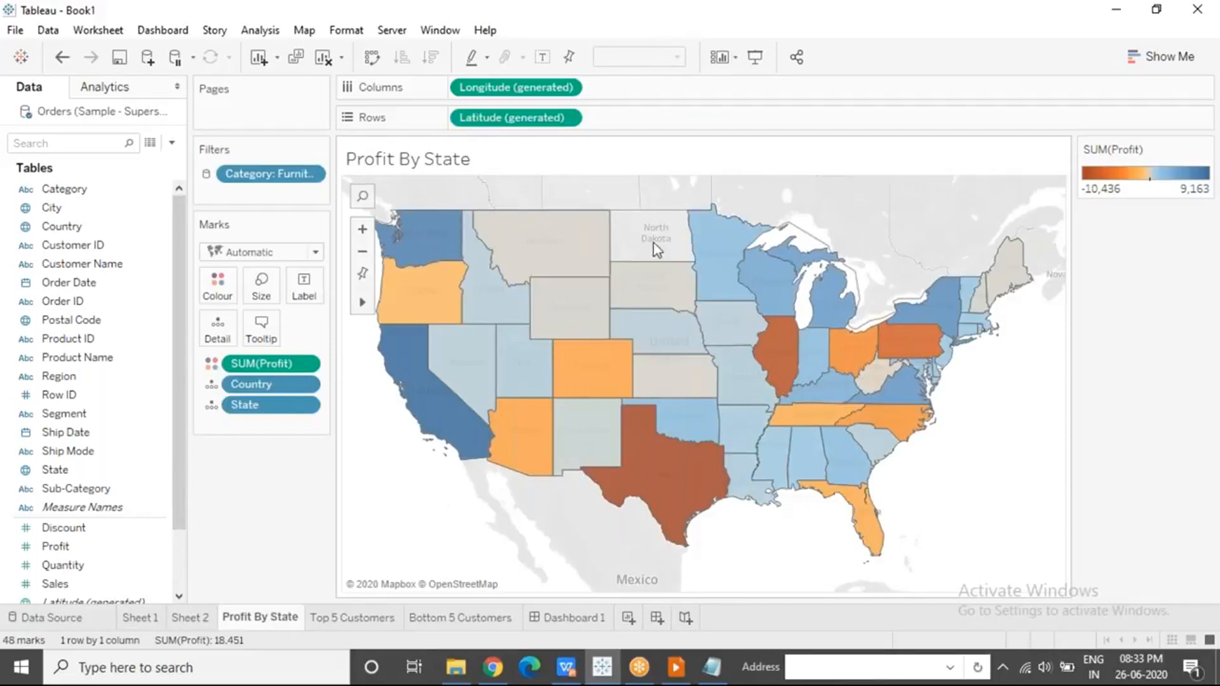
{"action": "mouse_move", "coordinate": [864, 380]}
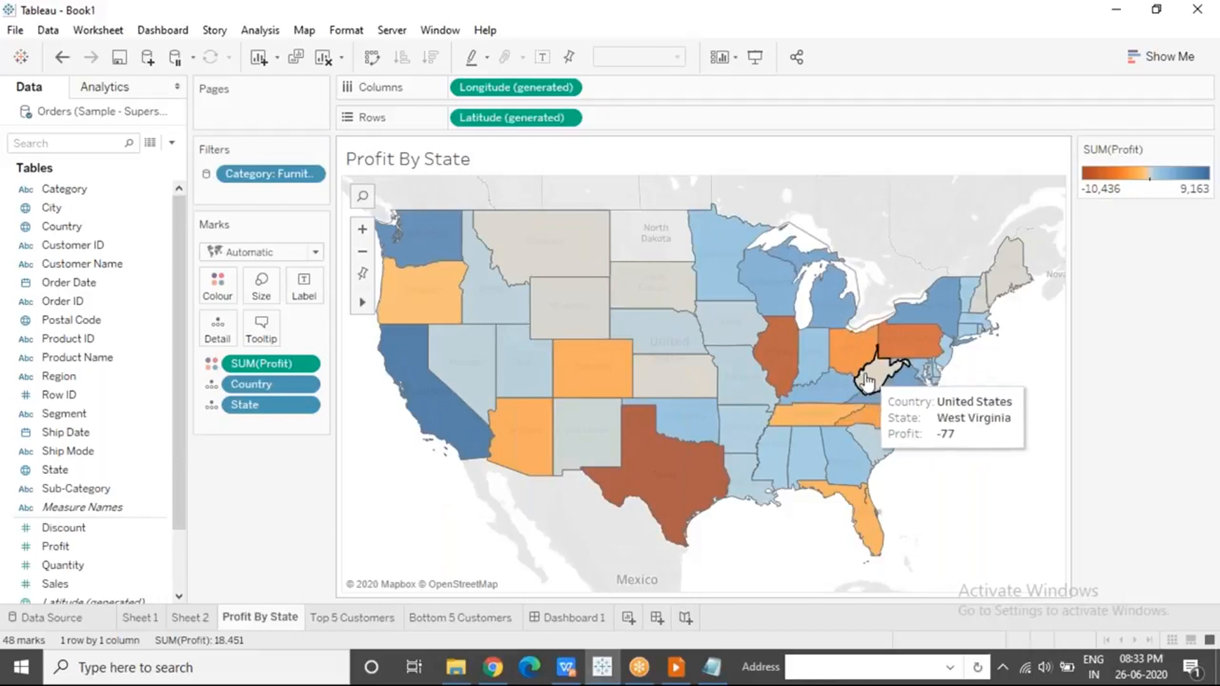
{"action": "mouse_move", "coordinate": [673, 486]}
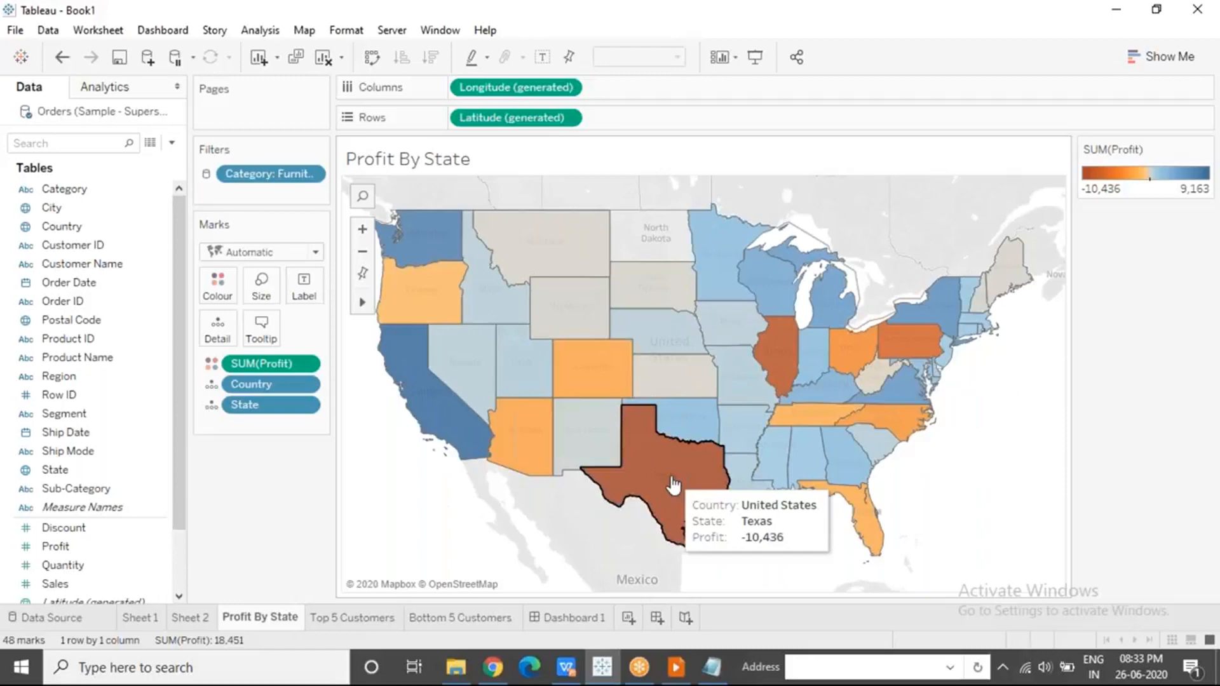
{"action": "mouse_move", "coordinate": [777, 359]}
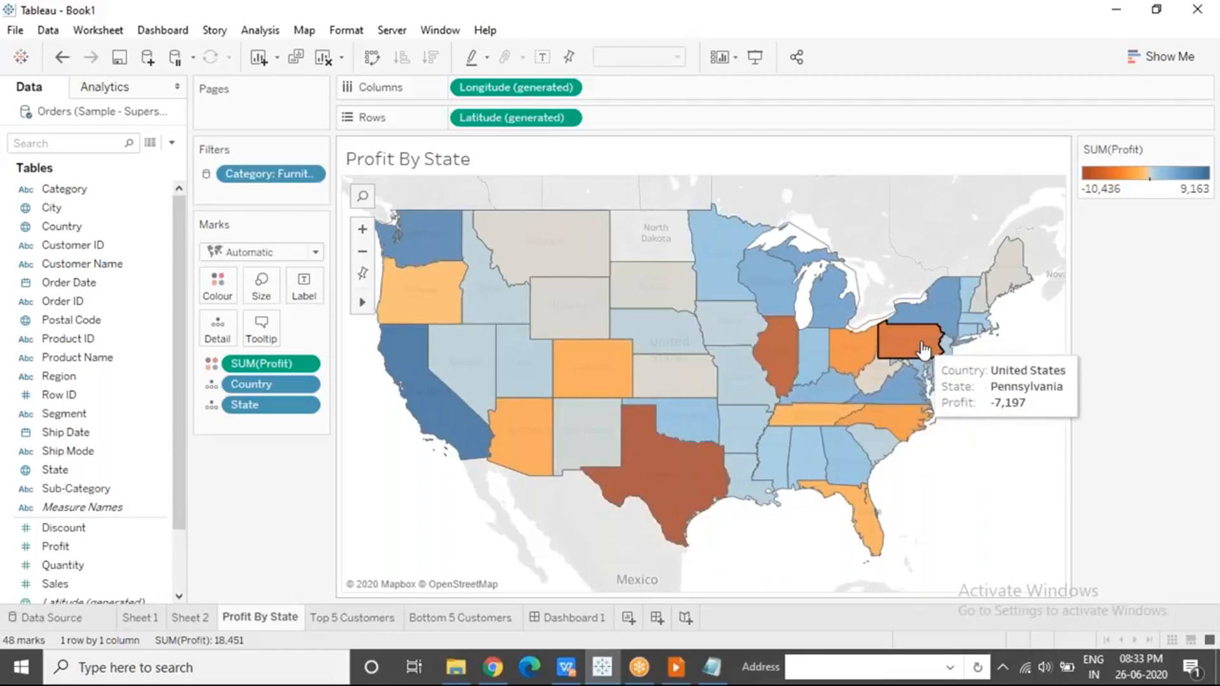
{"action": "mouse_move", "coordinate": [861, 352]}
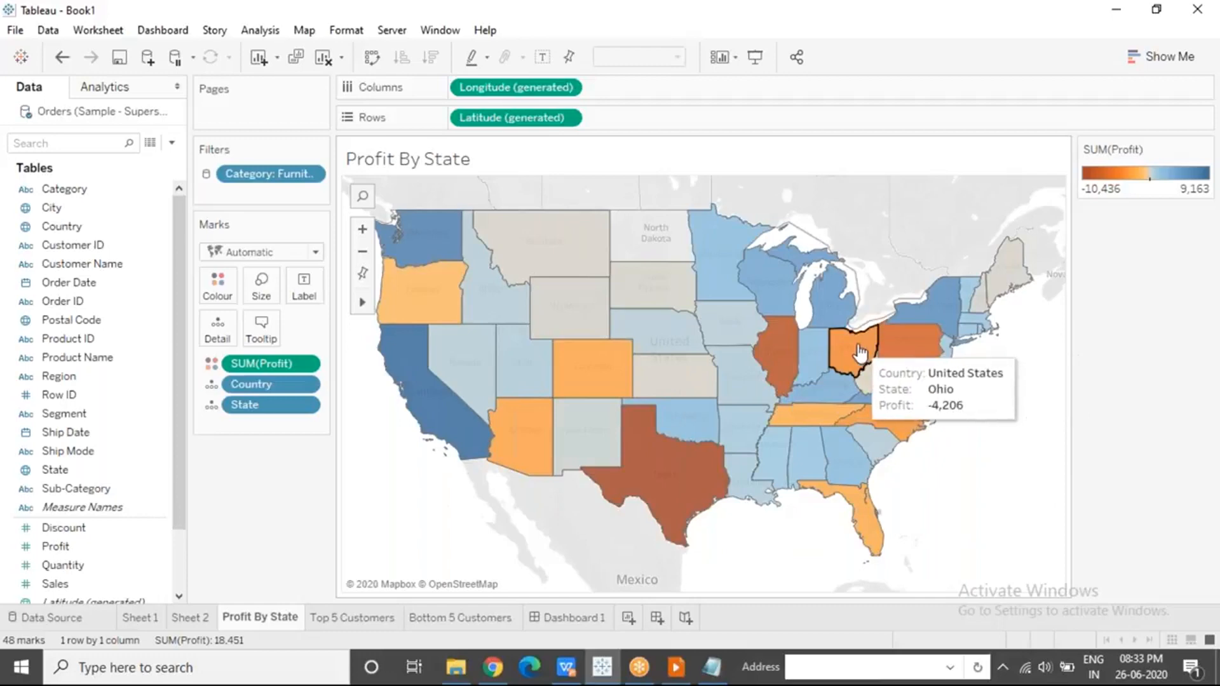
{"action": "left_click", "coordinate": [357, 615]}
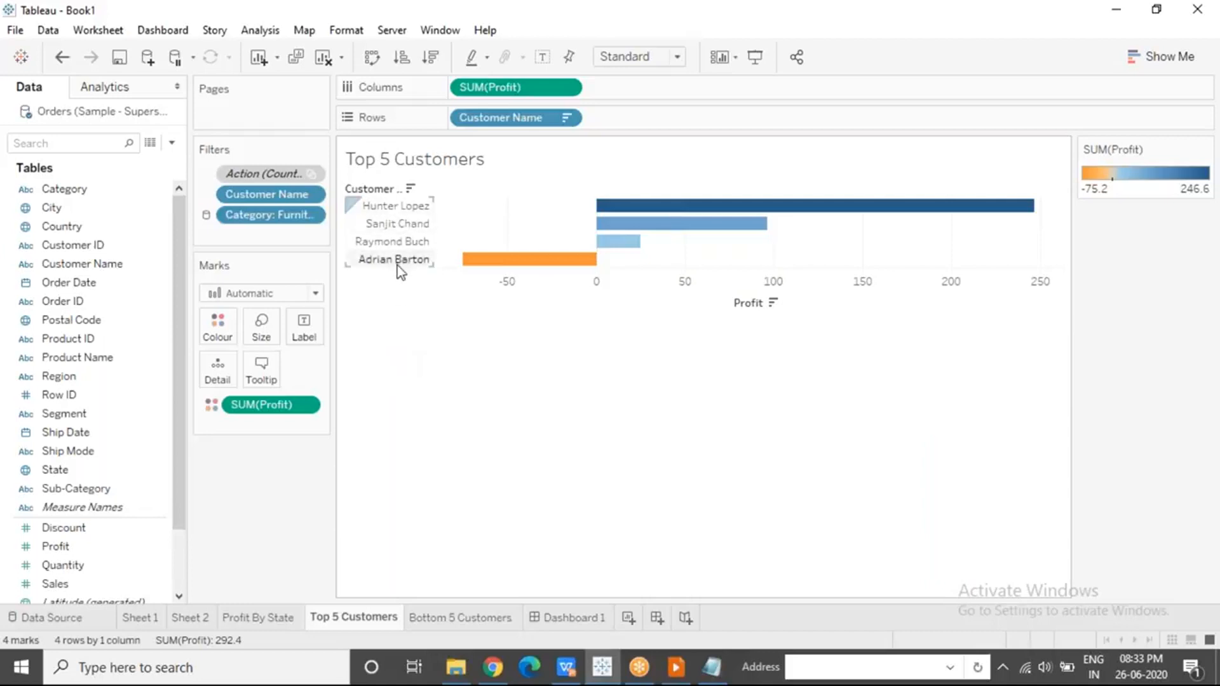
{"action": "mouse_move", "coordinate": [470, 267]}
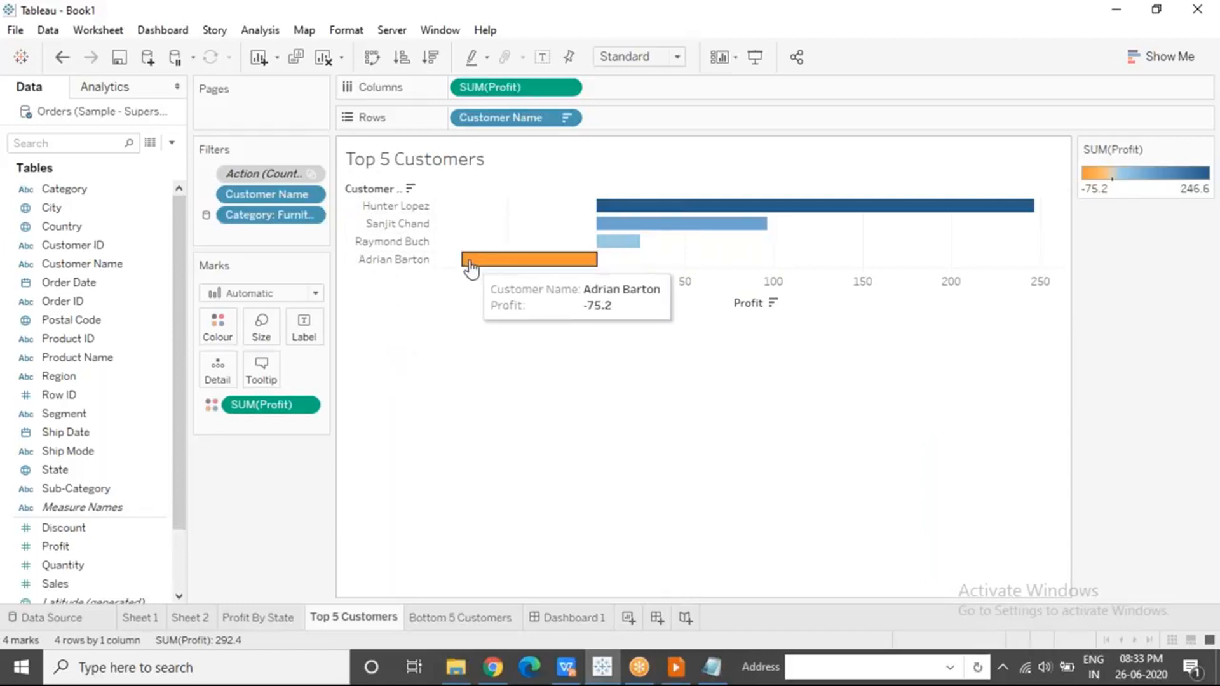
Switch Sheet 2's Category filter from Furniture to Office Supplies and check its effect on Sheet 1 and Profit By State.
{"action": "left_click", "coordinate": [194, 619]}
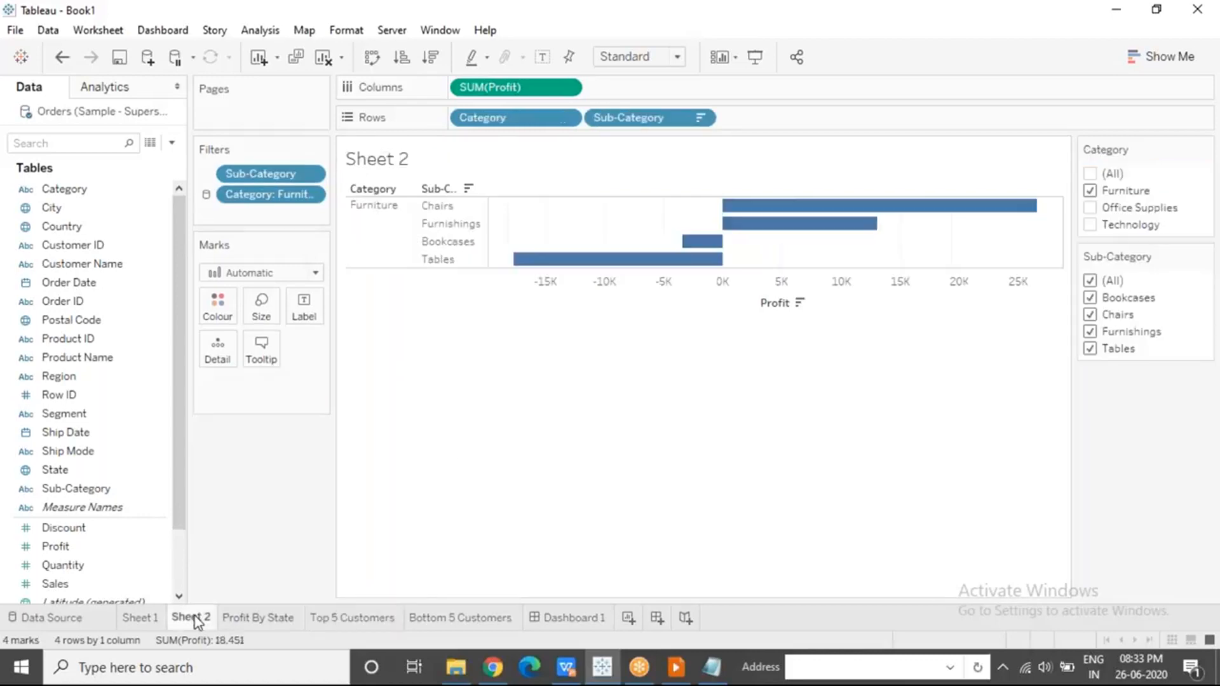
{"action": "left_click", "coordinate": [1090, 191]}
{"action": "left_click", "coordinate": [1089, 209]}
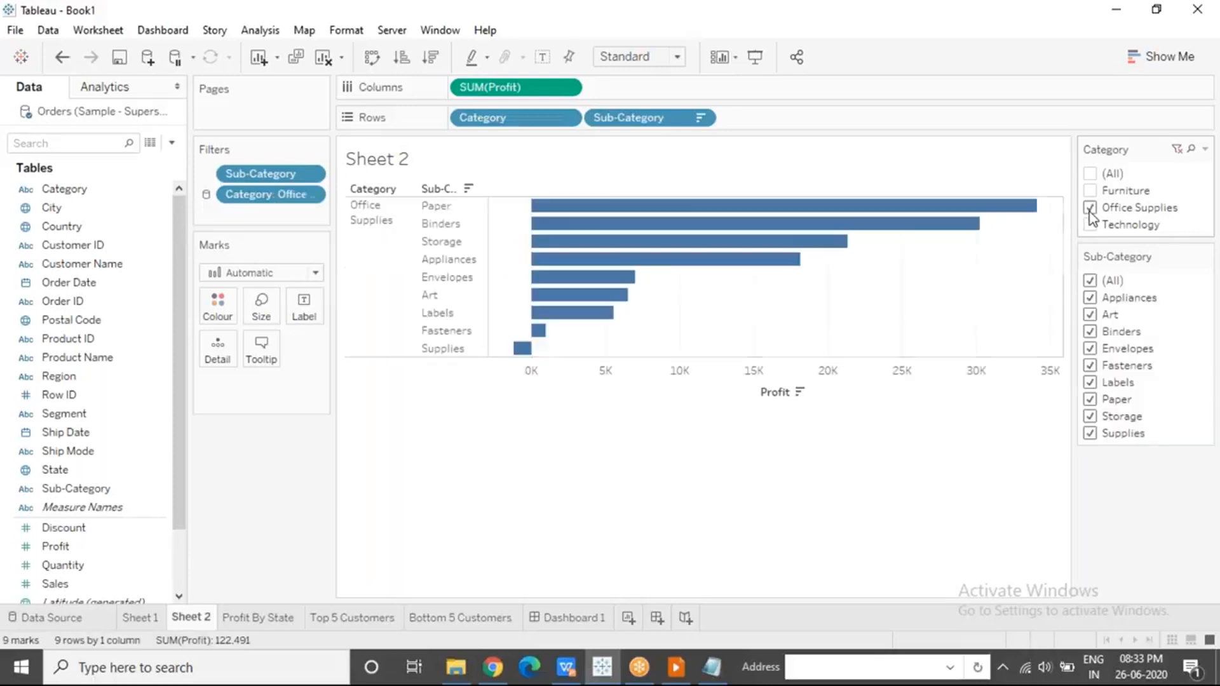
{"action": "left_click", "coordinate": [141, 617]}
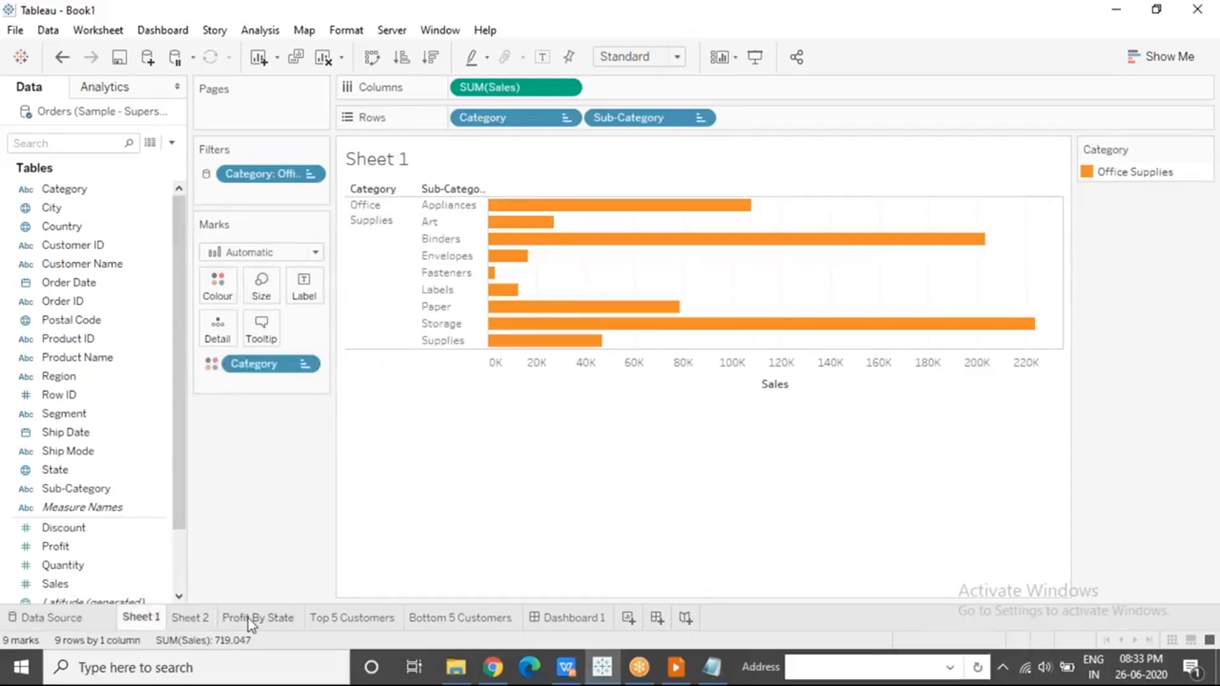
{"action": "left_click", "coordinate": [251, 618]}
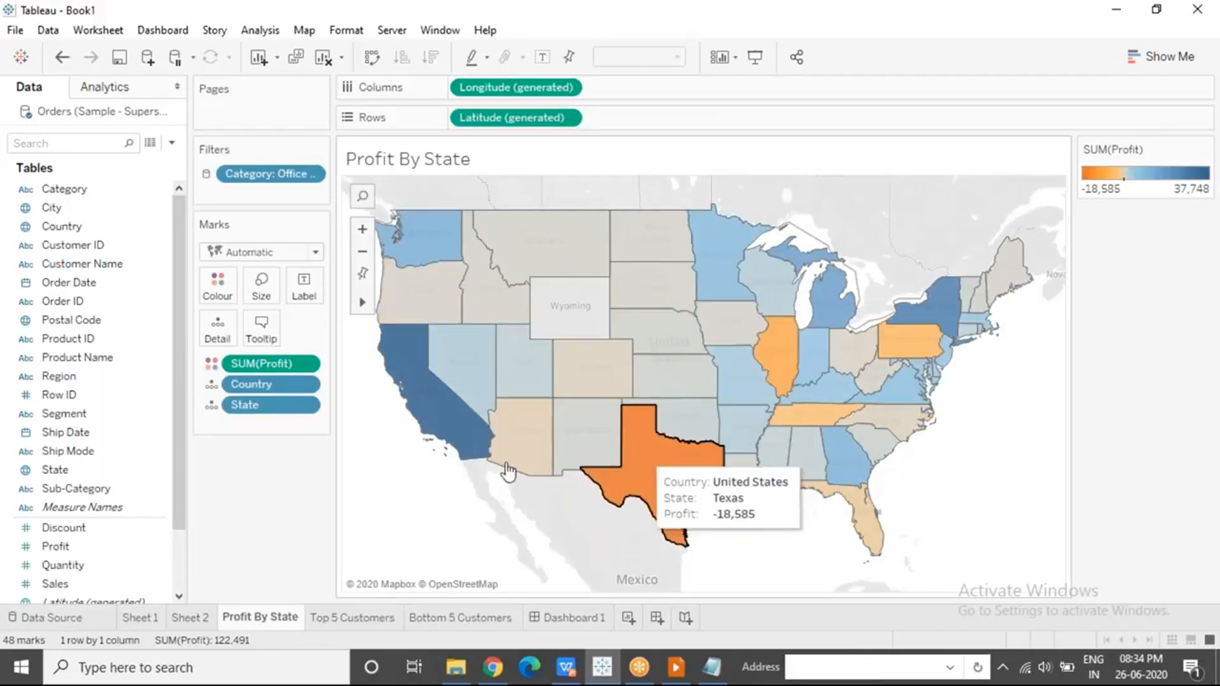
Apply Sheet 2's Category filter to all worksheets using related data sources.
{"action": "left_click", "coordinate": [188, 618]}
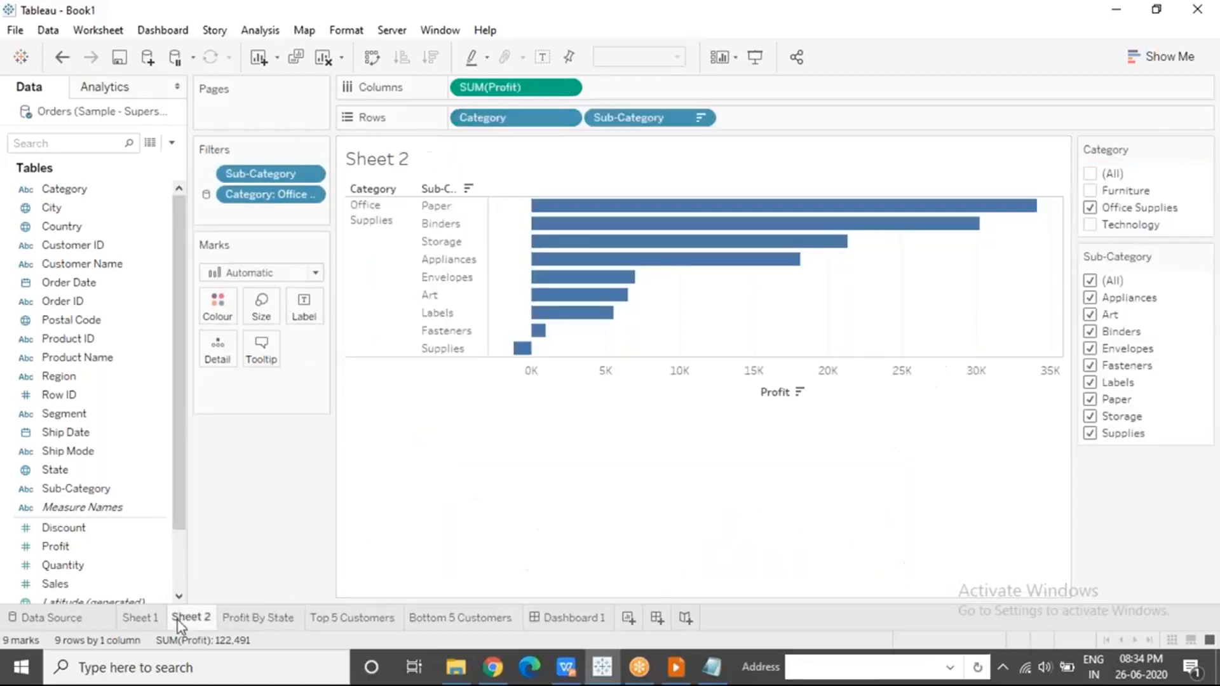
{"action": "left_click", "coordinate": [310, 193]}
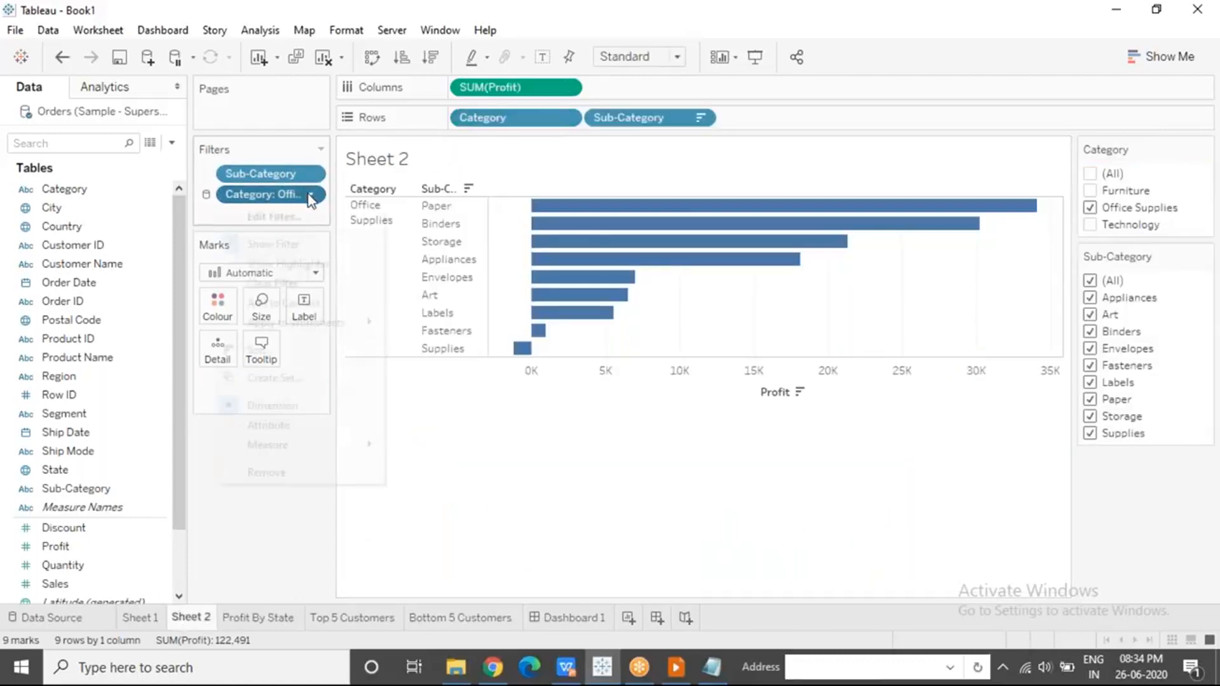
{"action": "mouse_move", "coordinate": [329, 324]}
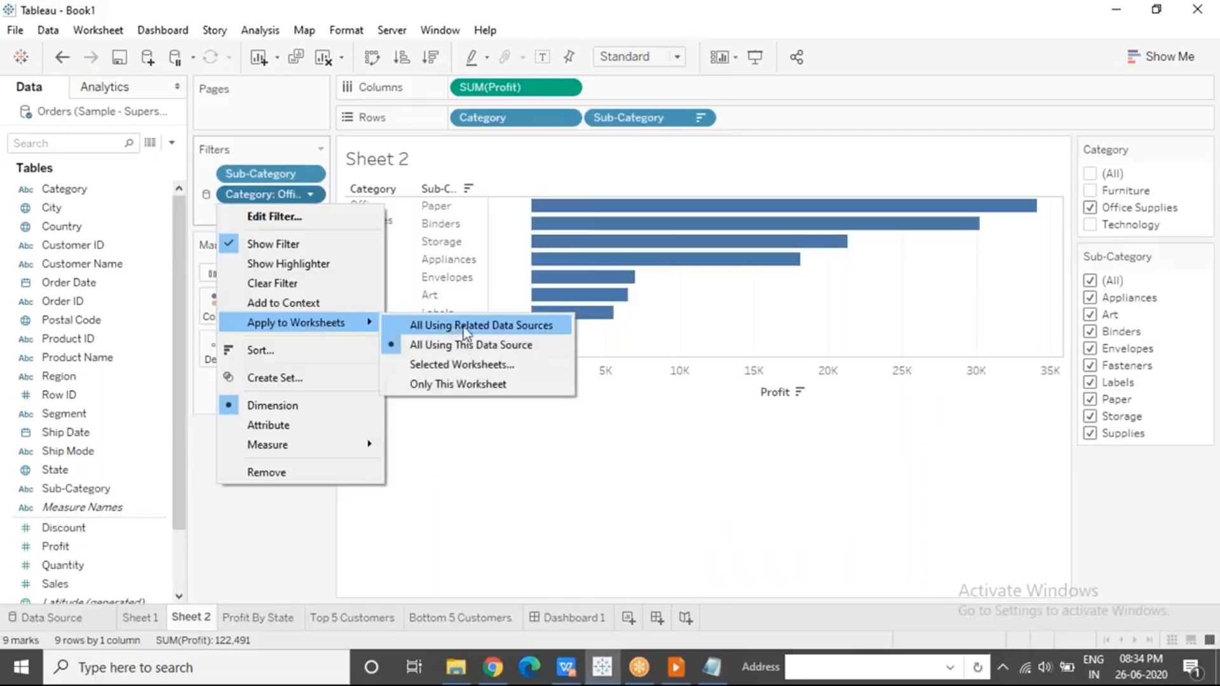
{"action": "left_click", "coordinate": [511, 326]}
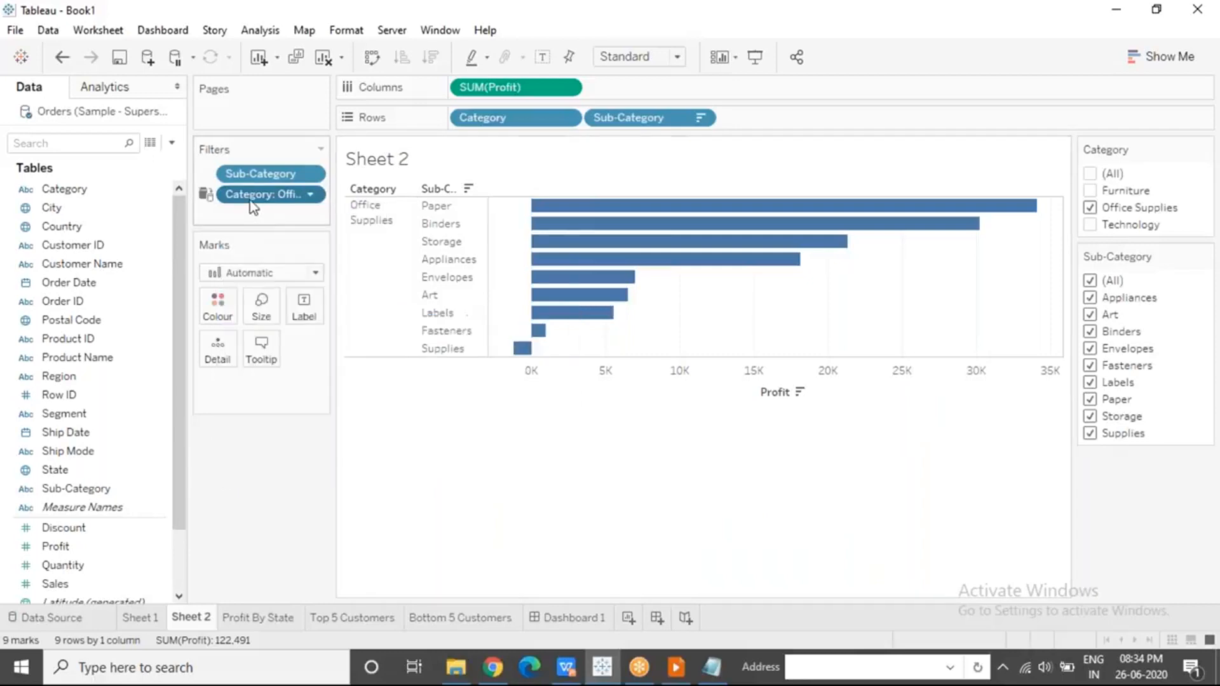
{"action": "left_click", "coordinate": [851, 29]}
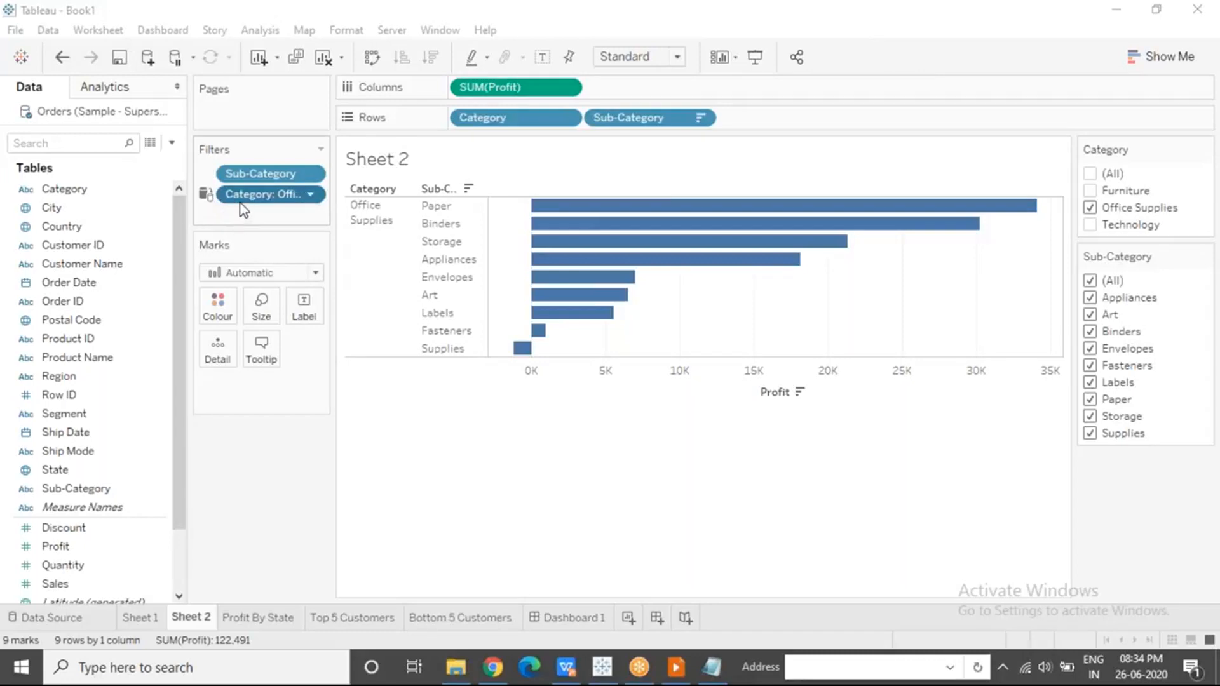
Limit Sheet 2's Category filter to only this worksheet and check the Category filter on Profit By State.
{"action": "left_click", "coordinate": [311, 195]}
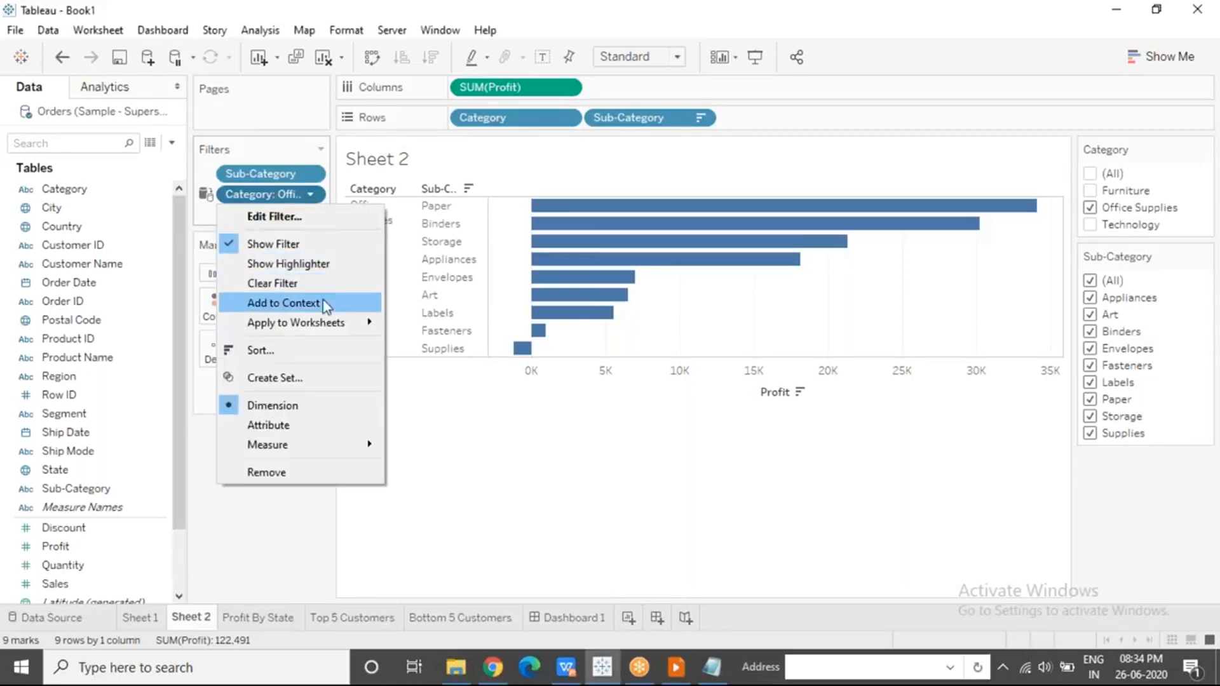
{"action": "mouse_move", "coordinate": [339, 323]}
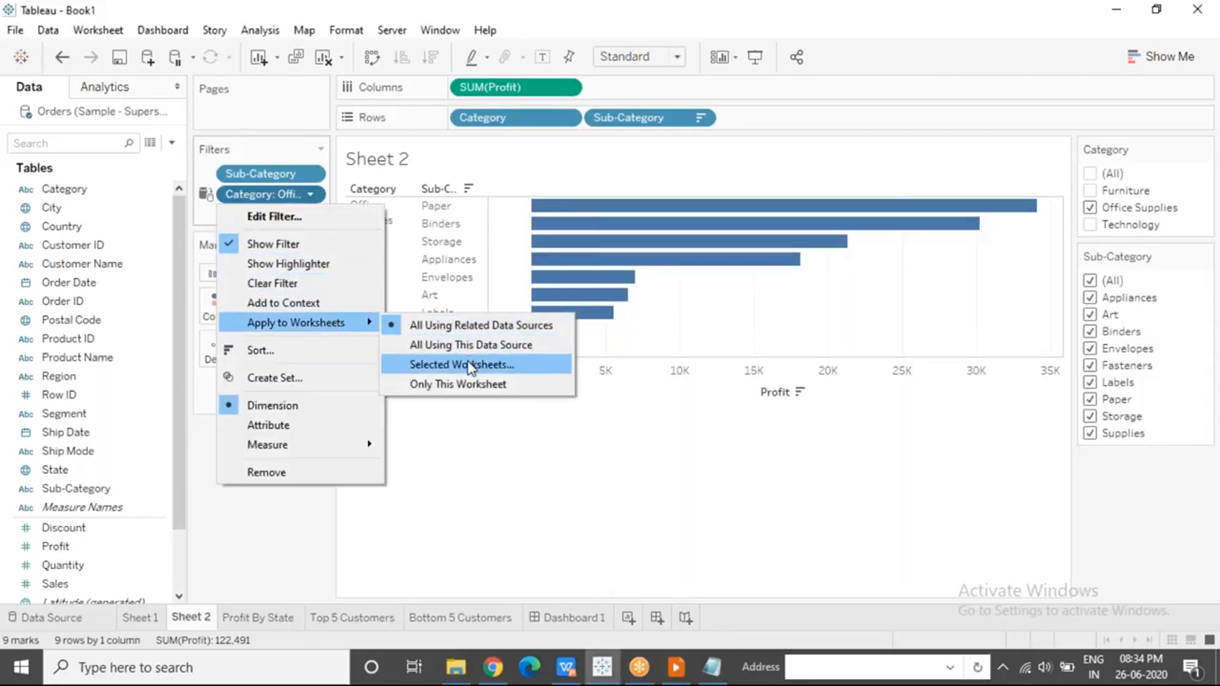
{"action": "left_click", "coordinate": [465, 384]}
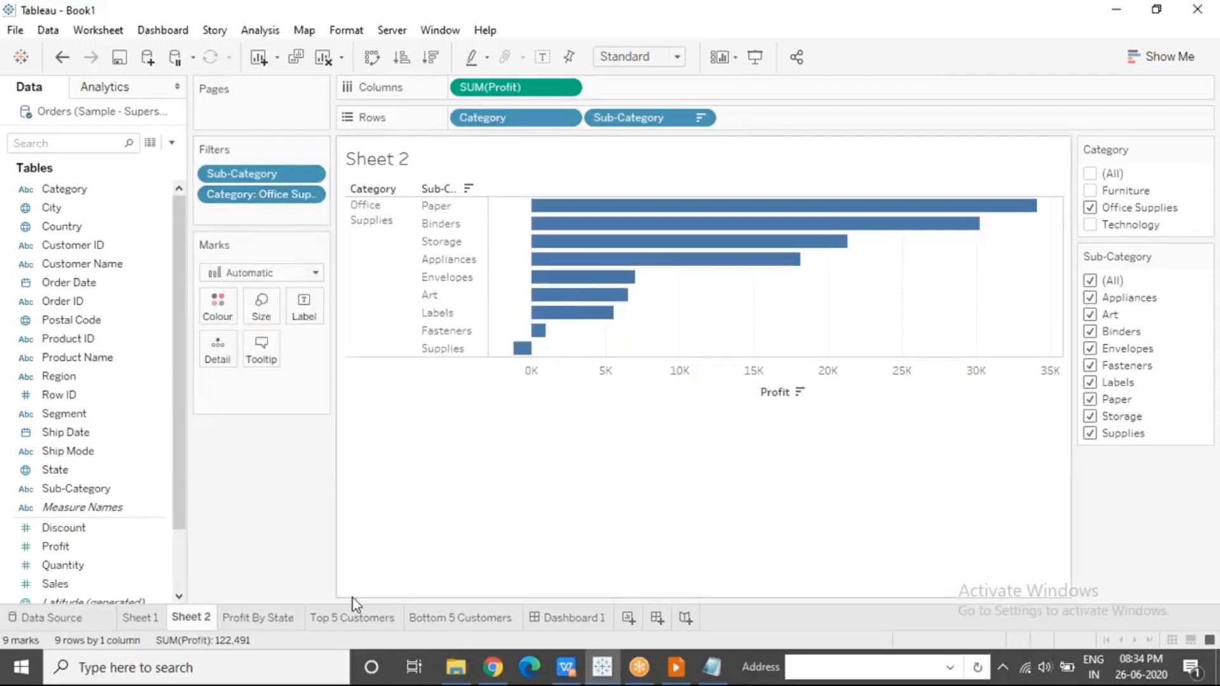
{"action": "left_click", "coordinate": [273, 624]}
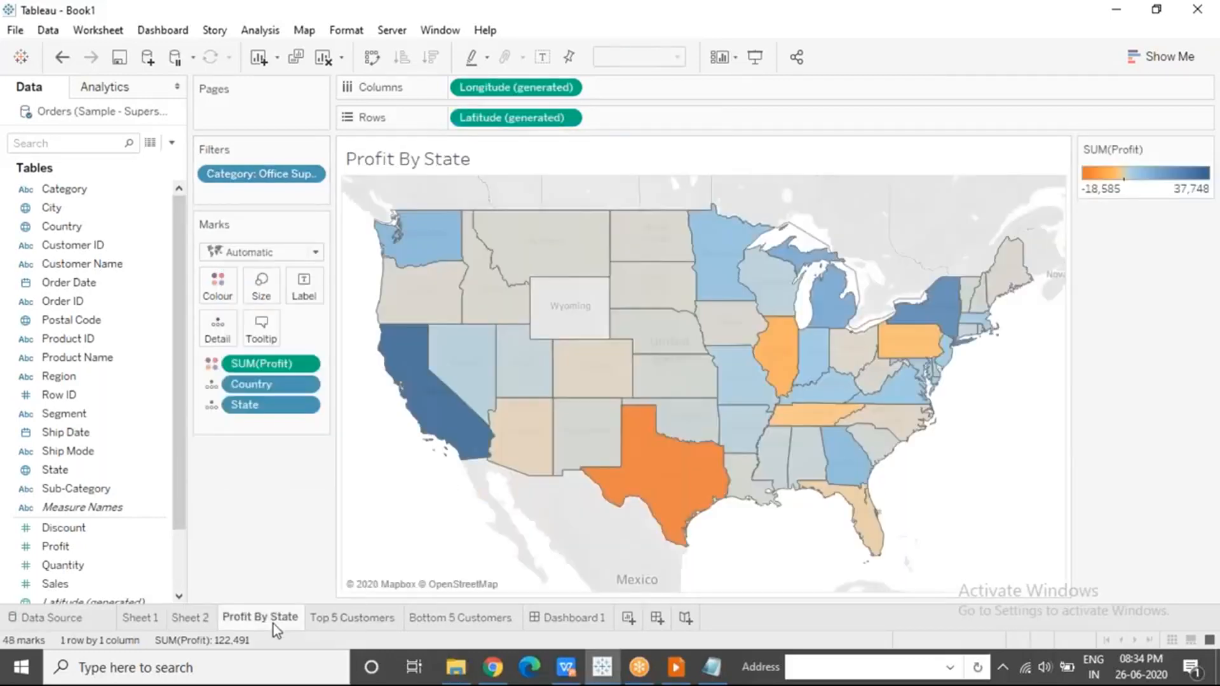
{"action": "left_click", "coordinate": [194, 620]}
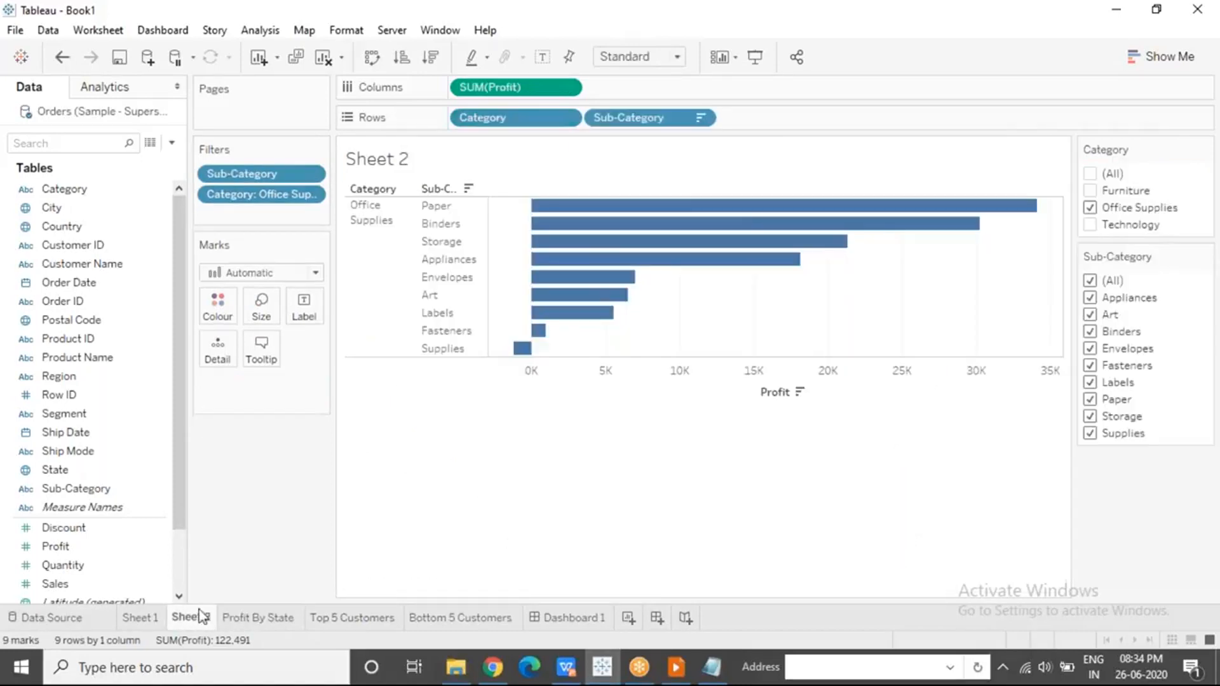
Include all categories in Sheet 2's Category filter.
{"action": "left_click", "coordinate": [1091, 174]}
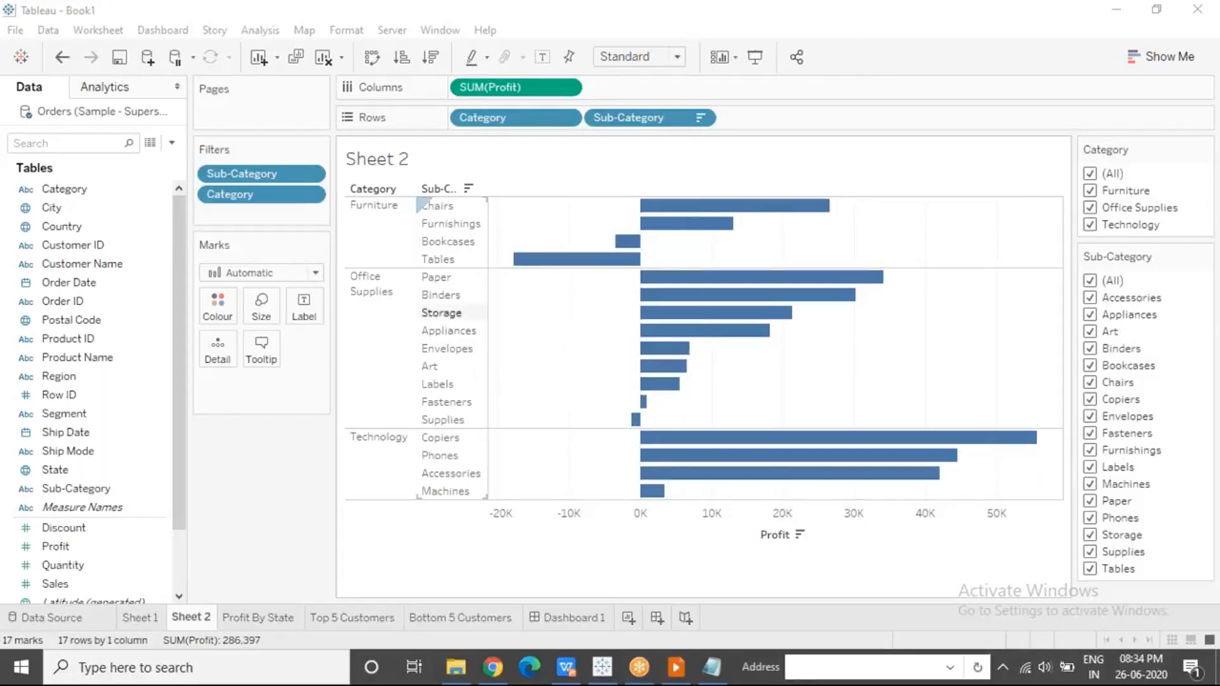
{"action": "left_click", "coordinate": [547, 357]}
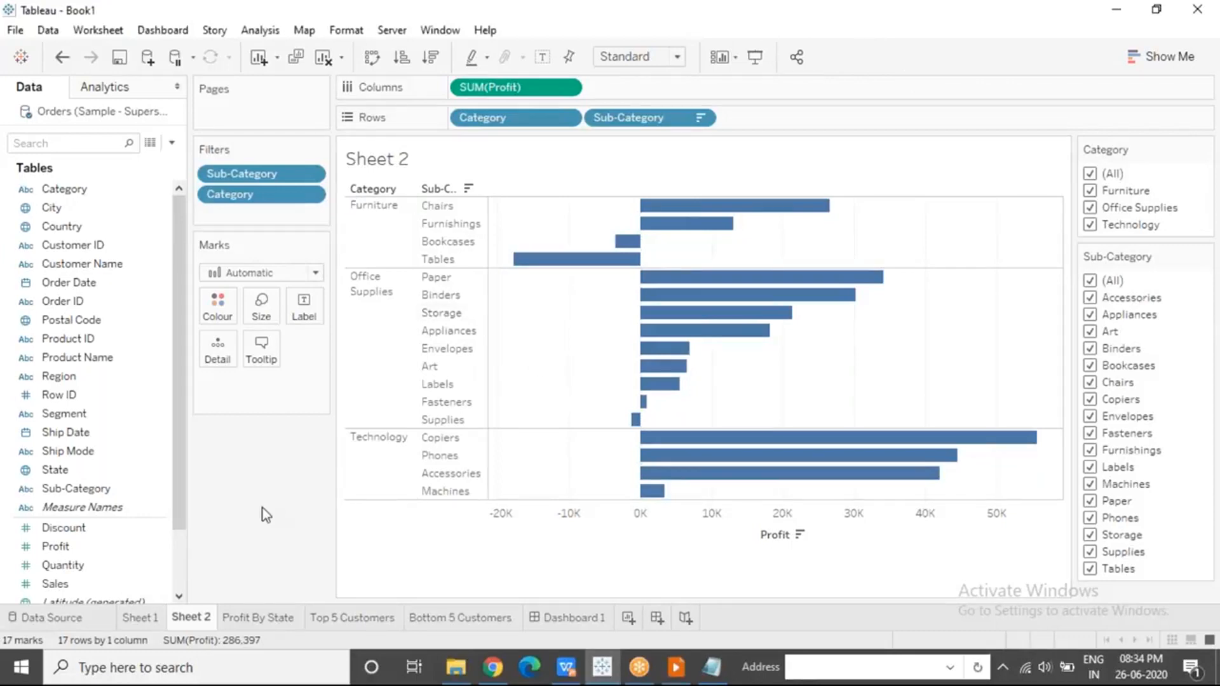
View the worksheet actions defined for Sheet 2, leaving them as they are.
{"action": "left_click", "coordinate": [109, 30]}
{"action": "left_click", "coordinate": [120, 146]}
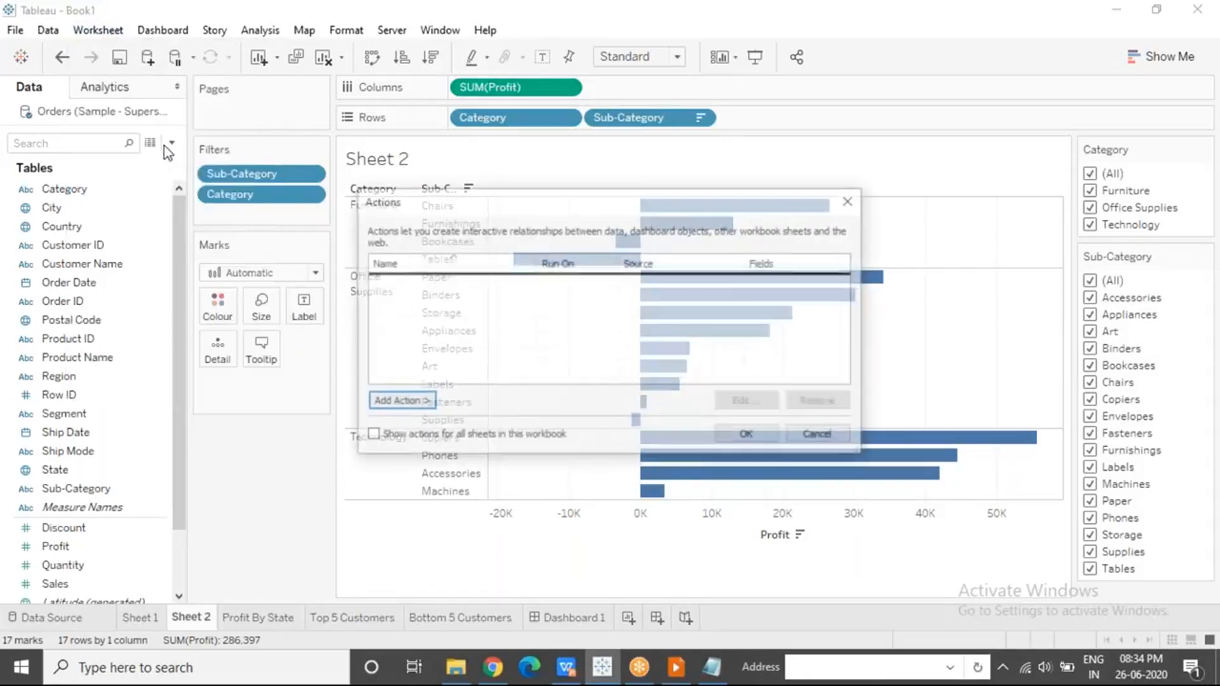
{"action": "left_click", "coordinate": [851, 202]}
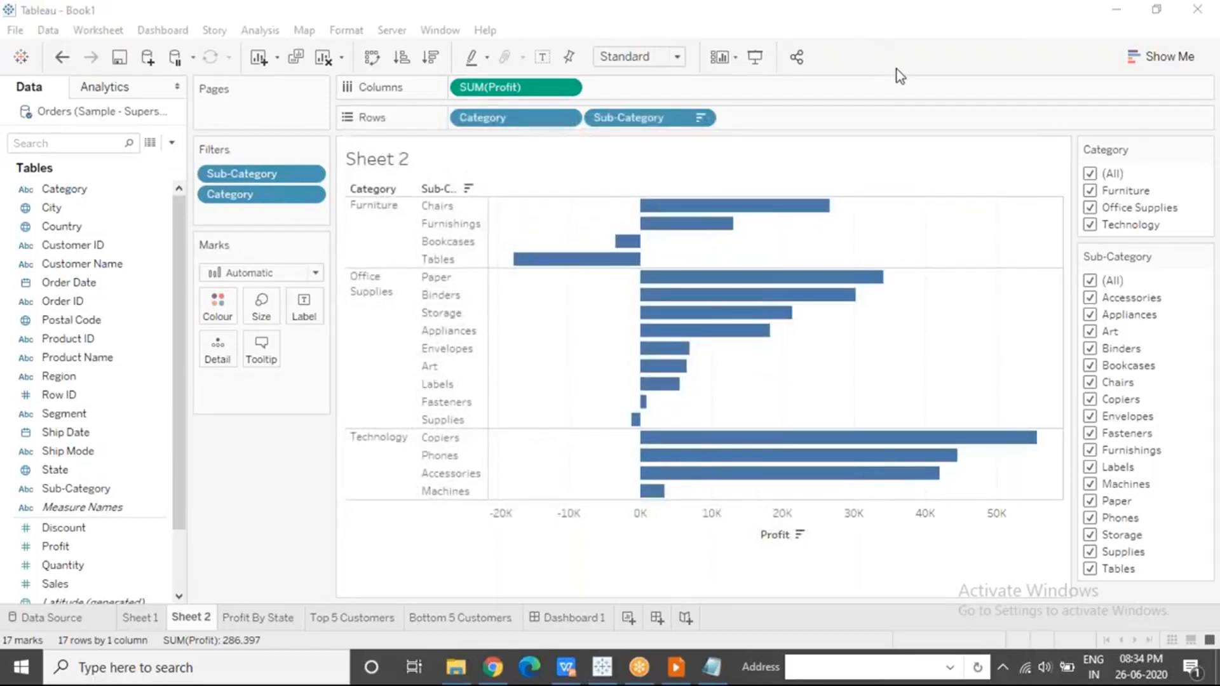
{"action": "left_click", "coordinate": [829, 108]}
Switch to the presentation, view the Groups slide, and return to the Tableau workbook.
{"action": "mouse_move", "coordinate": [679, 666]}
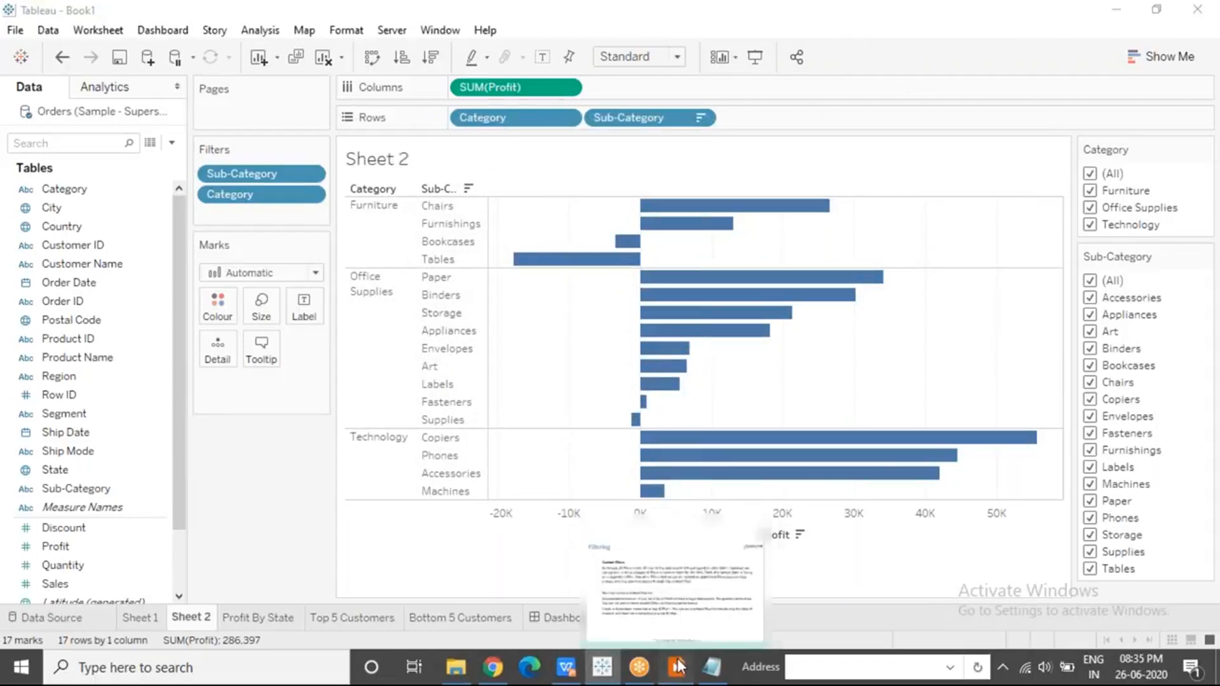
{"action": "left_click", "coordinate": [677, 597]}
{"action": "left_click", "coordinate": [607, 426]}
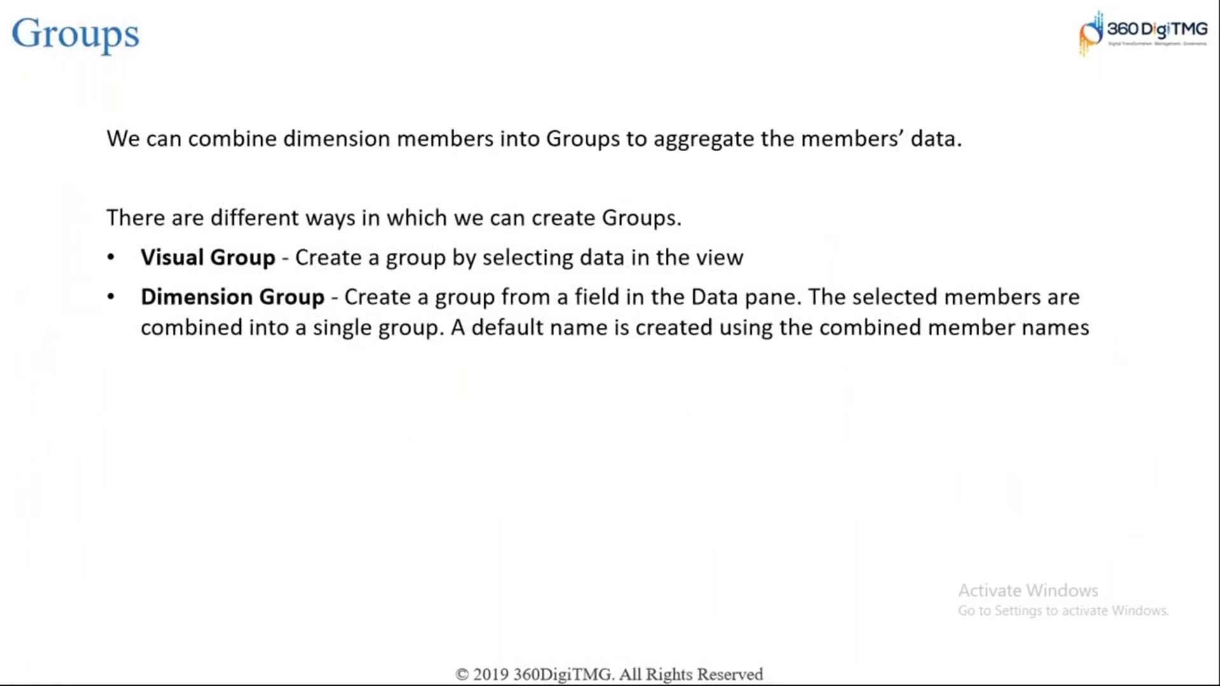
{"action": "key", "text": "alt+Tab"}
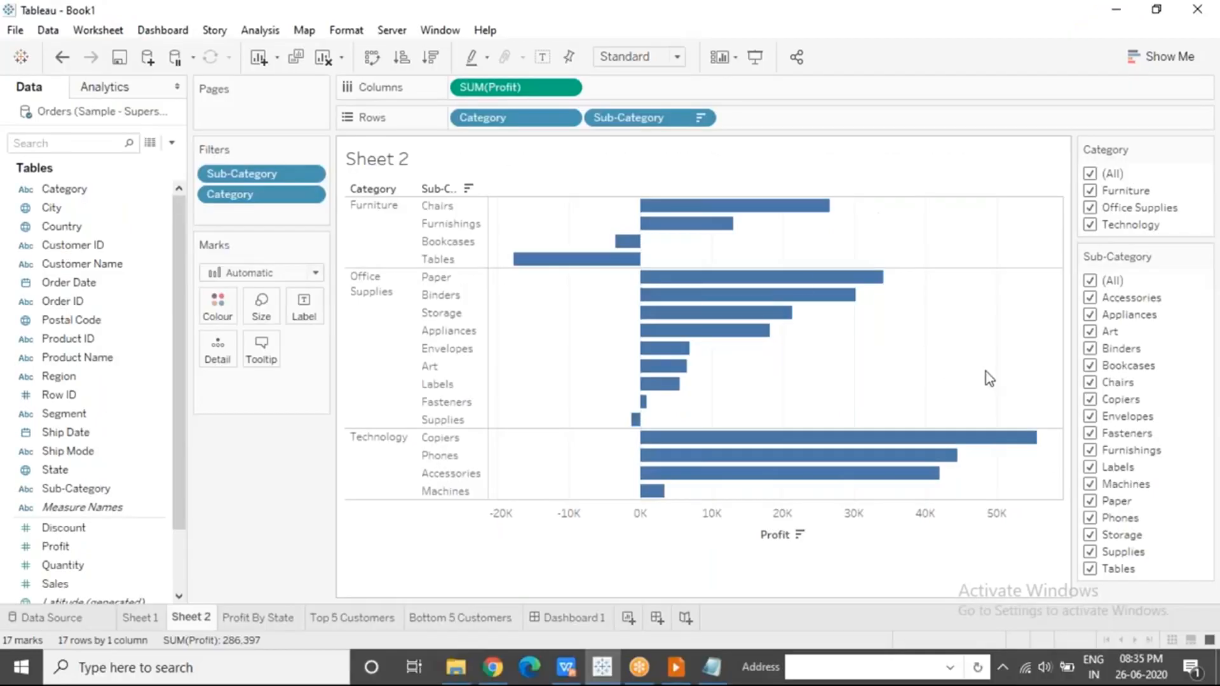
{"action": "left_click", "coordinate": [851, 24]}
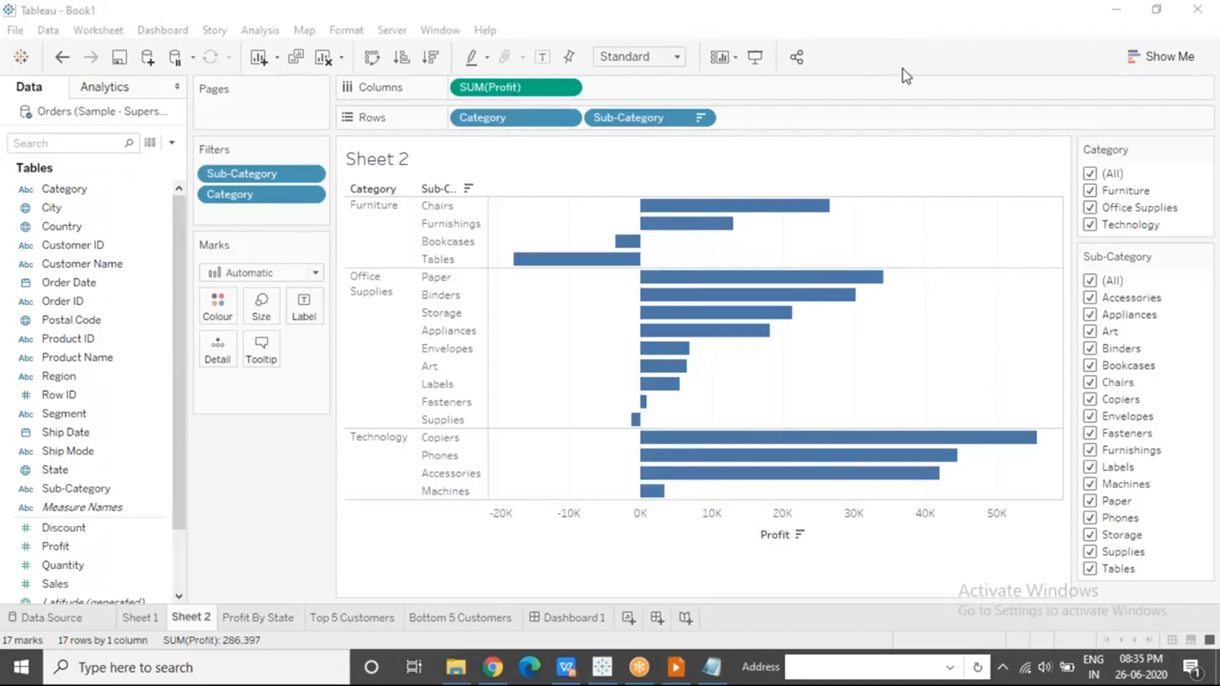
{"action": "left_click", "coordinate": [606, 356]}
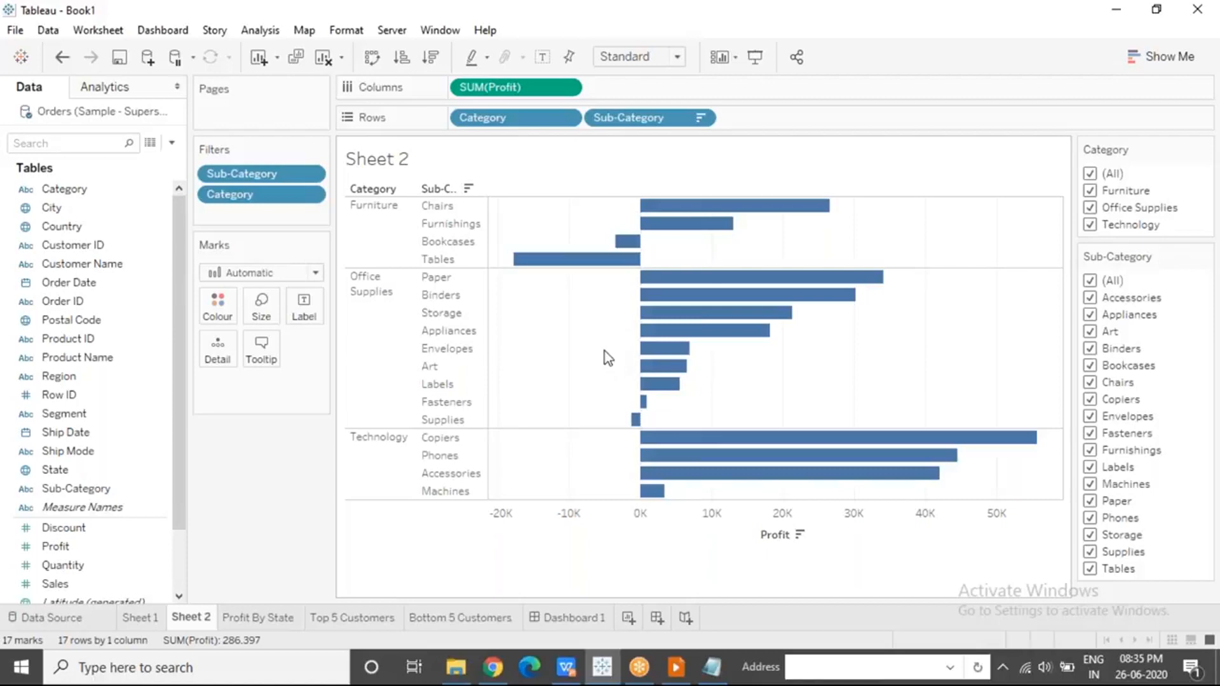
{"action": "left_click", "coordinate": [899, 24]}
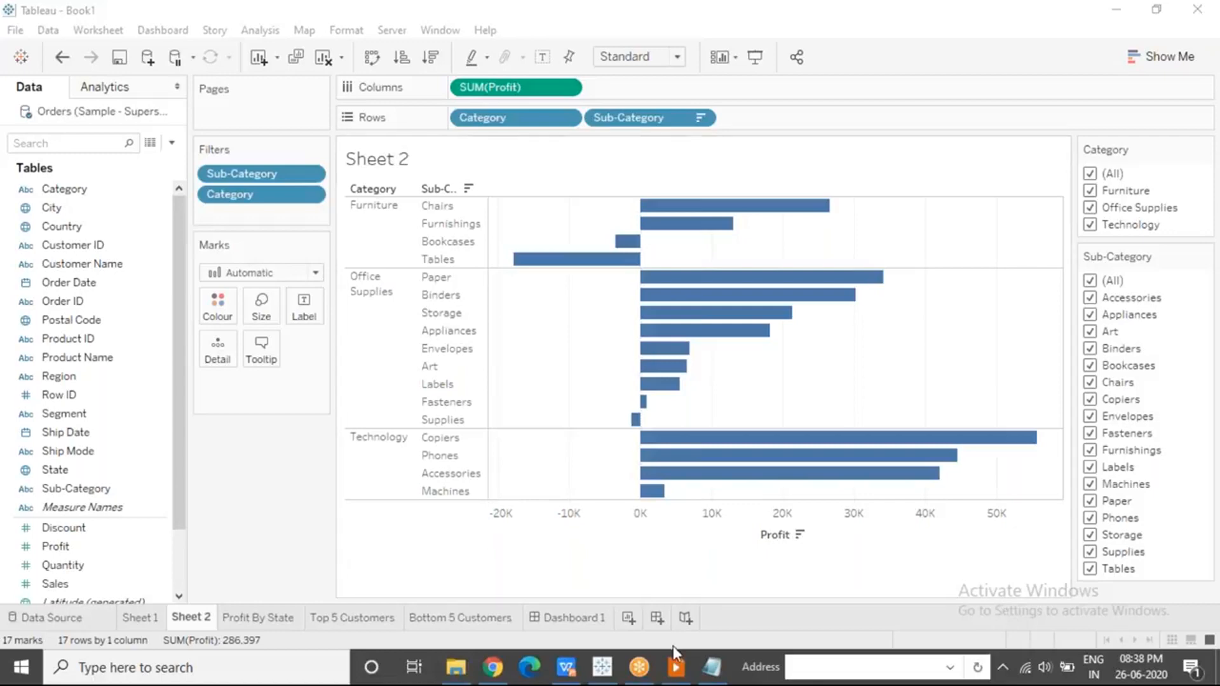
Switch to the presentation and read the Groups slide about visual and dimension groups.
{"action": "left_click", "coordinate": [675, 667]}
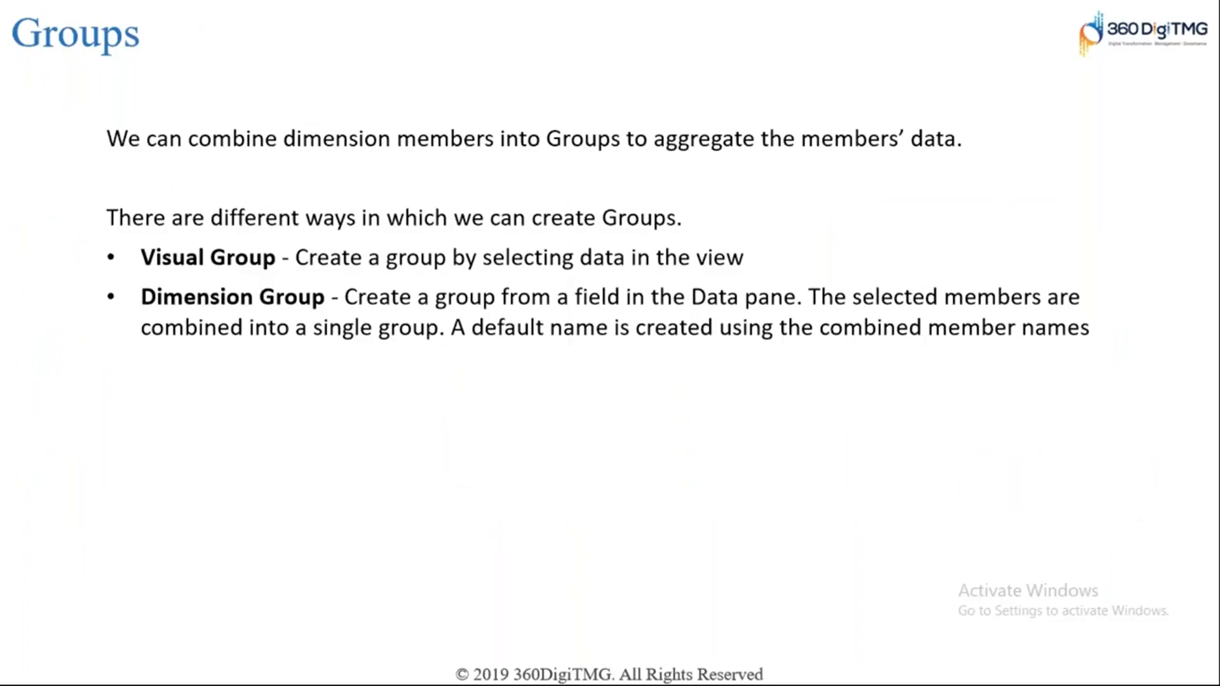
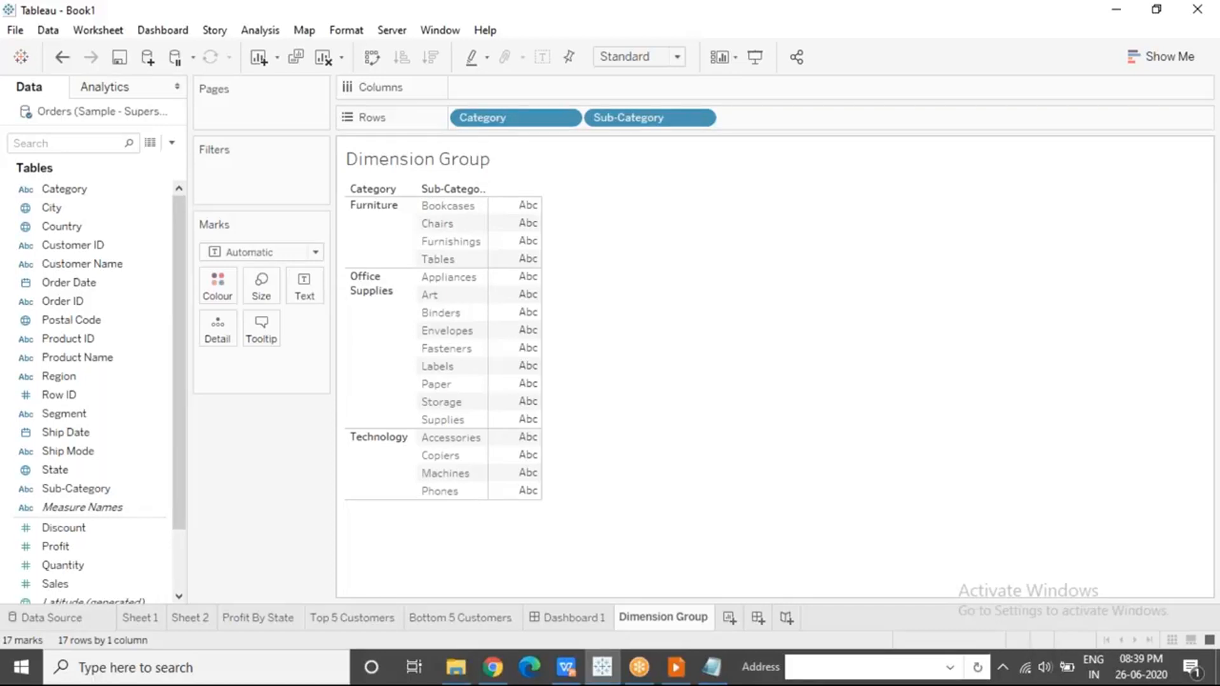
Add Profit to the columns of the Dimension Group sheet, beside the Category and Sub-Category rows.
{"action": "left_click_drag", "start_coordinate": [79, 546], "coordinate": [497, 83]}
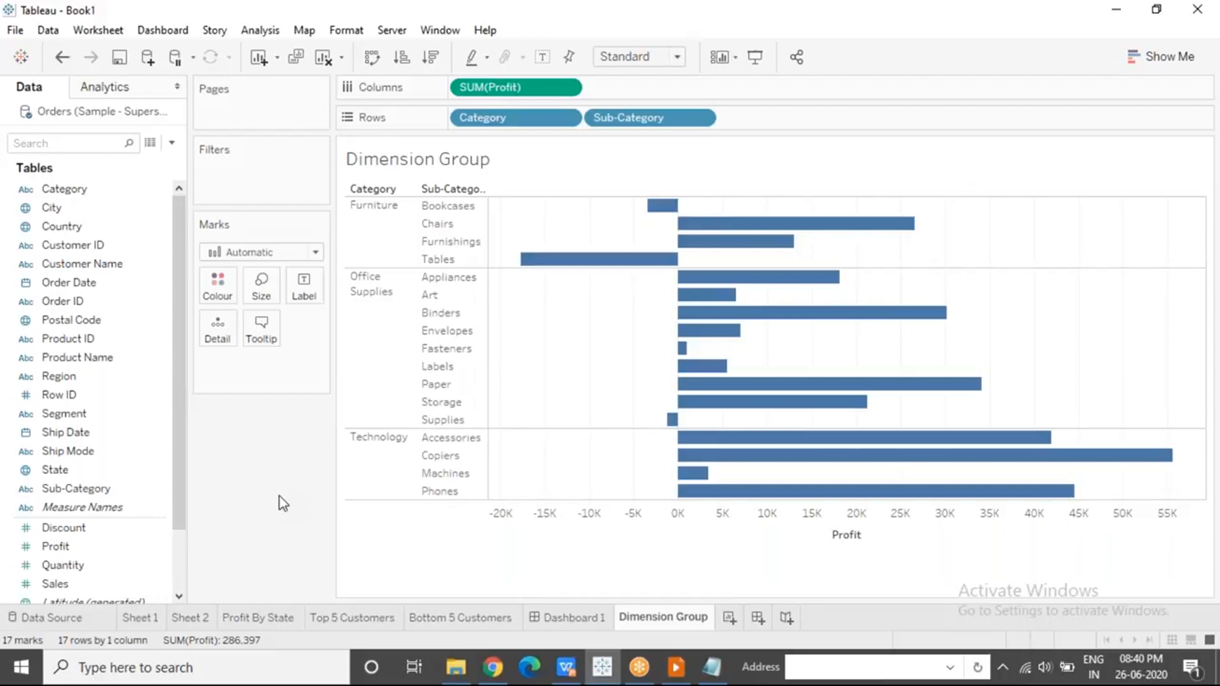
Start creating a group from the Sub-Category field.
{"action": "left_click", "coordinate": [147, 489]}
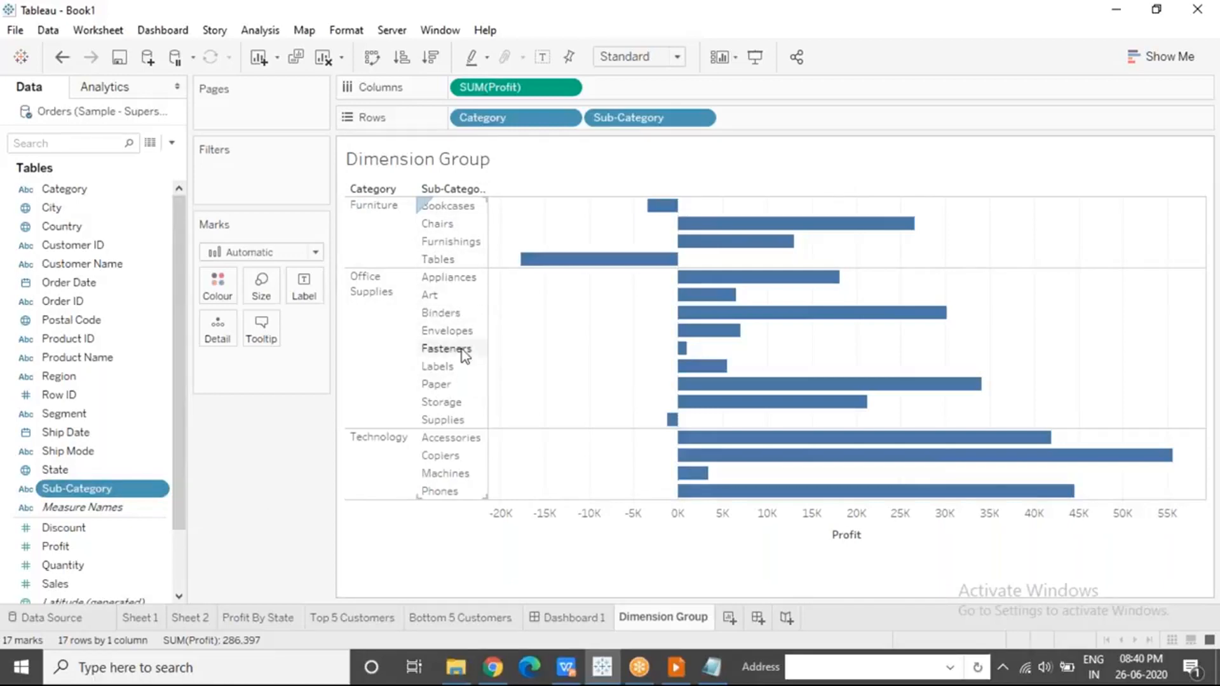
{"action": "left_click", "coordinate": [160, 490]}
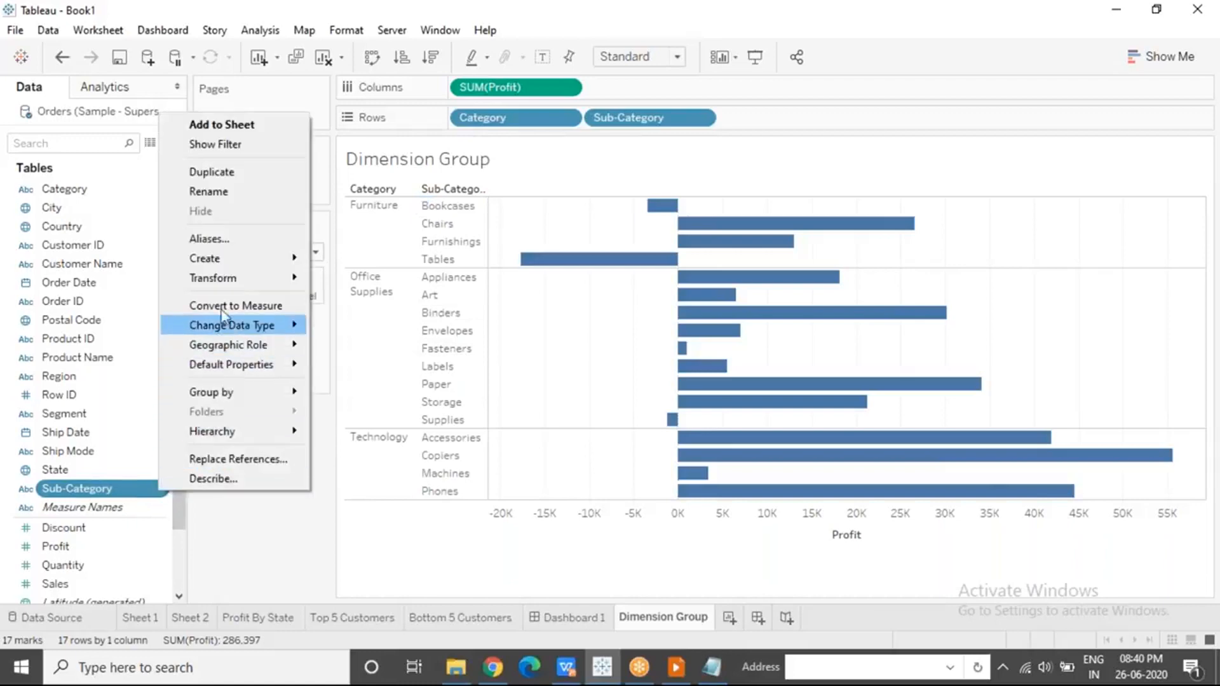
{"action": "mouse_move", "coordinate": [226, 260]}
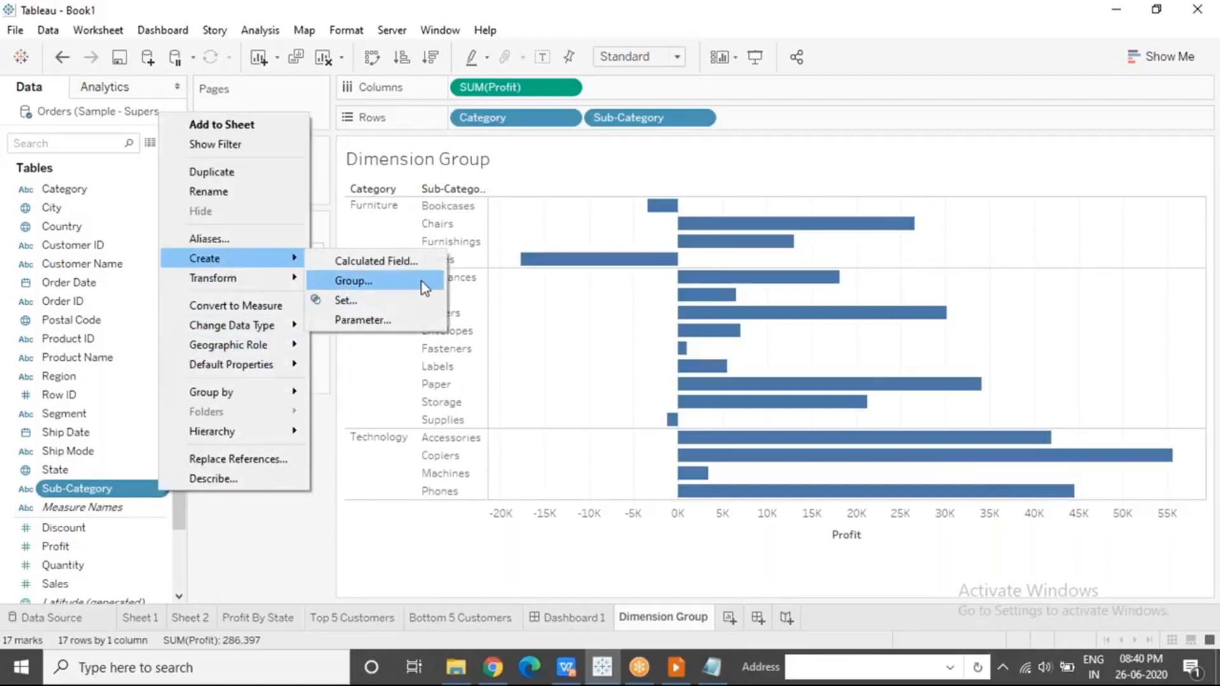
{"action": "left_click", "coordinate": [354, 280]}
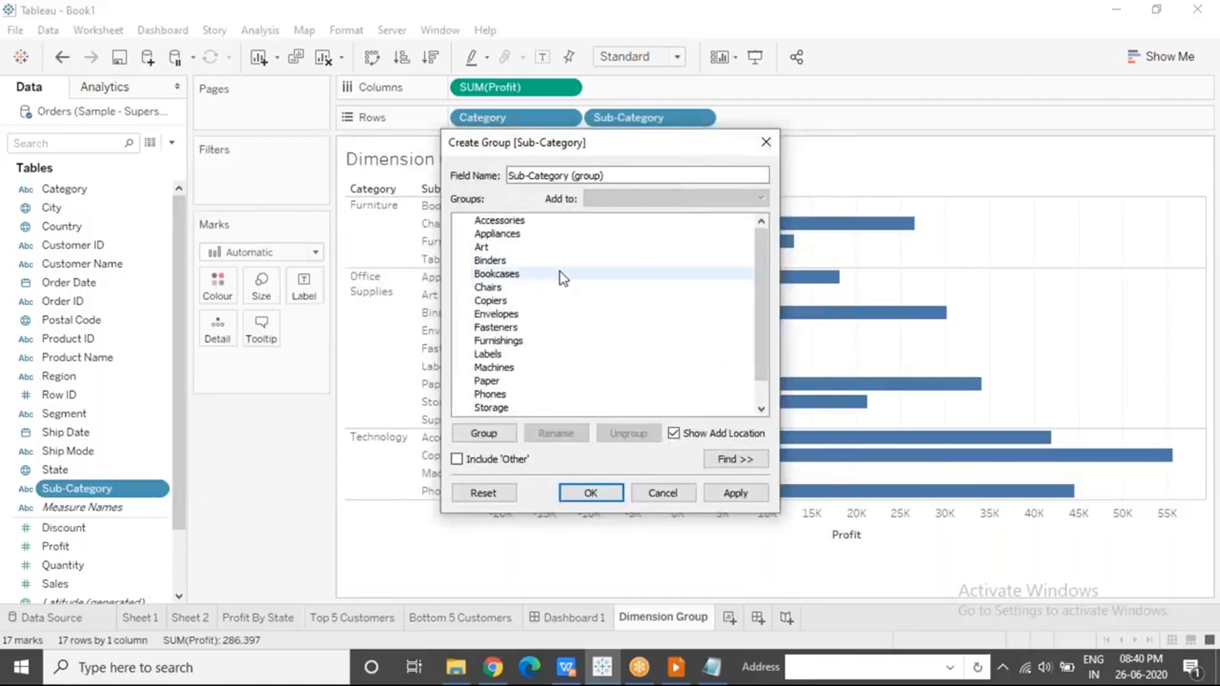
{"action": "left_click", "coordinate": [537, 221]}
{"action": "left_click", "coordinate": [537, 287], "text": "ctrl"}
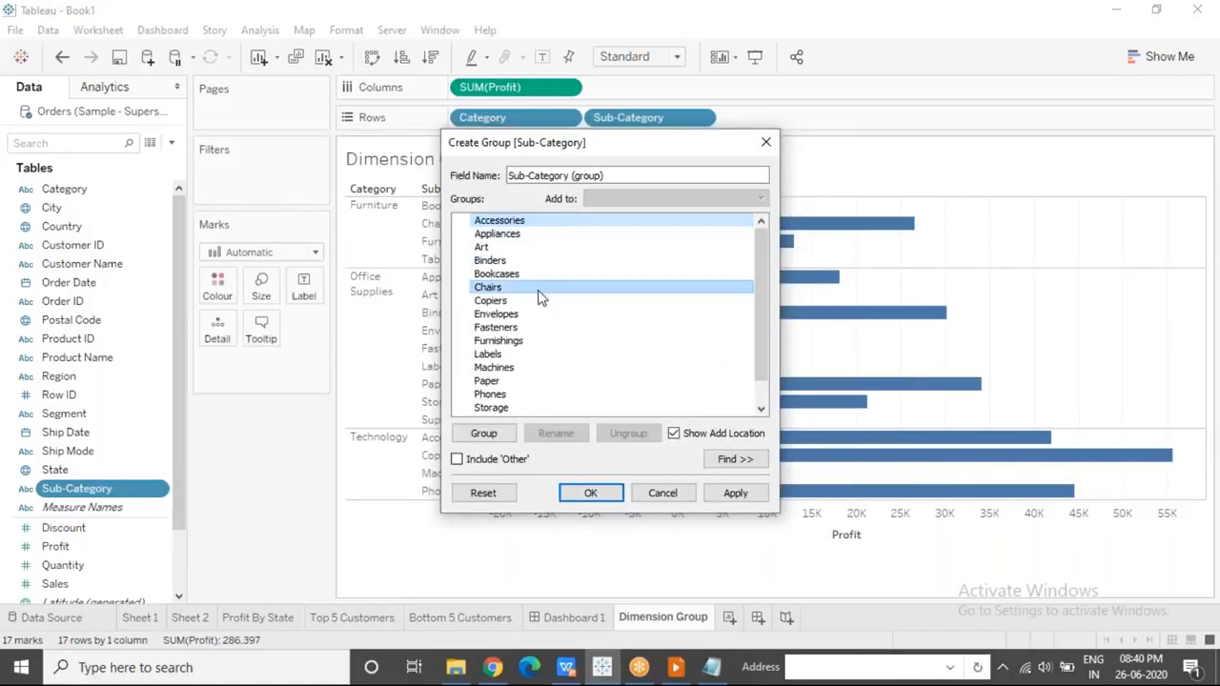
{"action": "left_click", "coordinate": [535, 354], "text": "ctrl"}
{"action": "left_click", "coordinate": [531, 328], "text": "ctrl"}
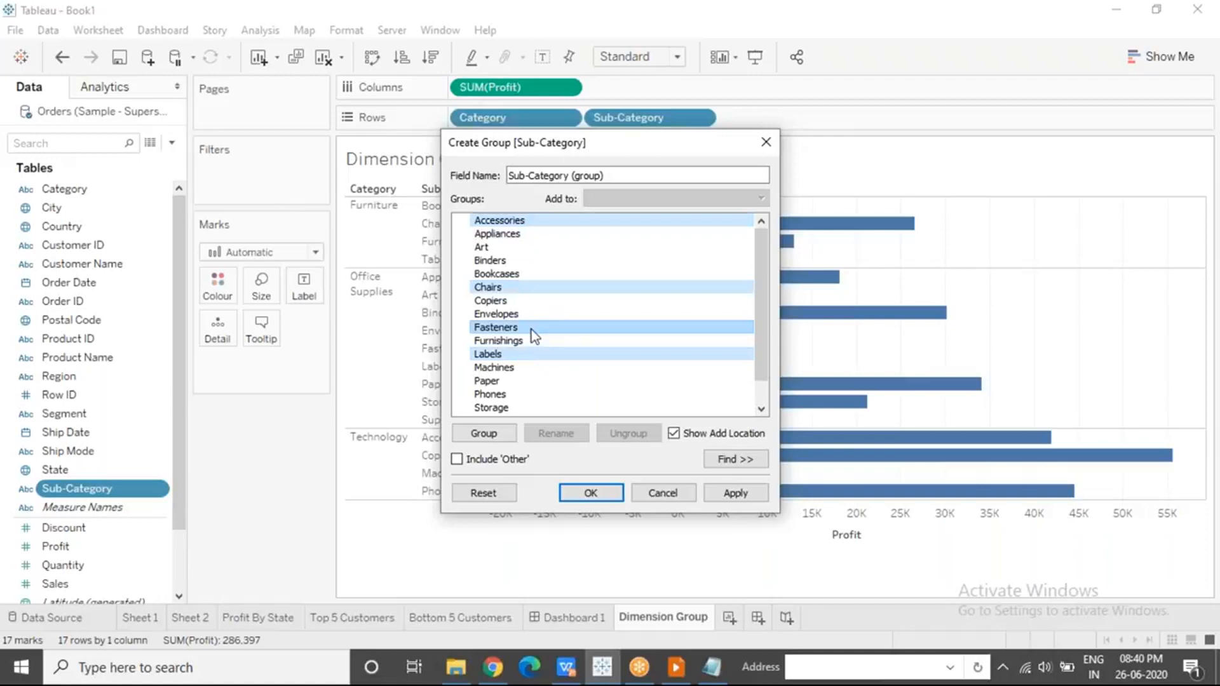
Group Accessories, Appliances, Art, Binders and Bookcases together.
{"action": "left_click", "coordinate": [517, 220]}
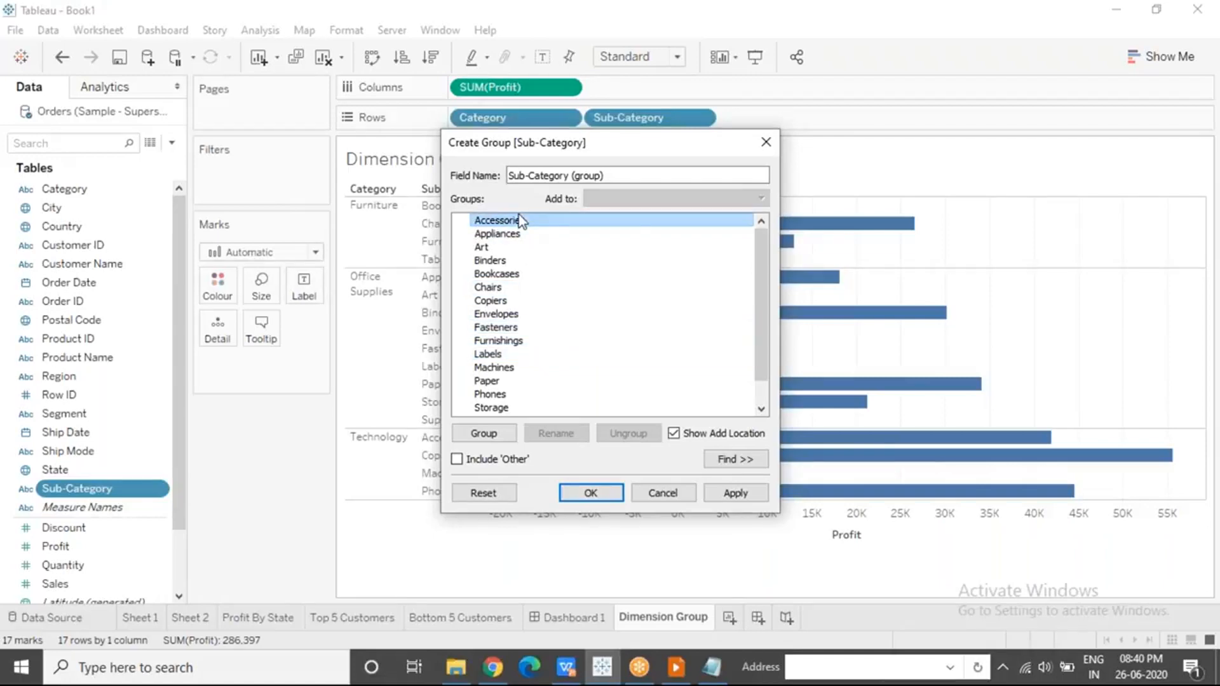
{"action": "left_click", "coordinate": [503, 301], "text": "shift"}
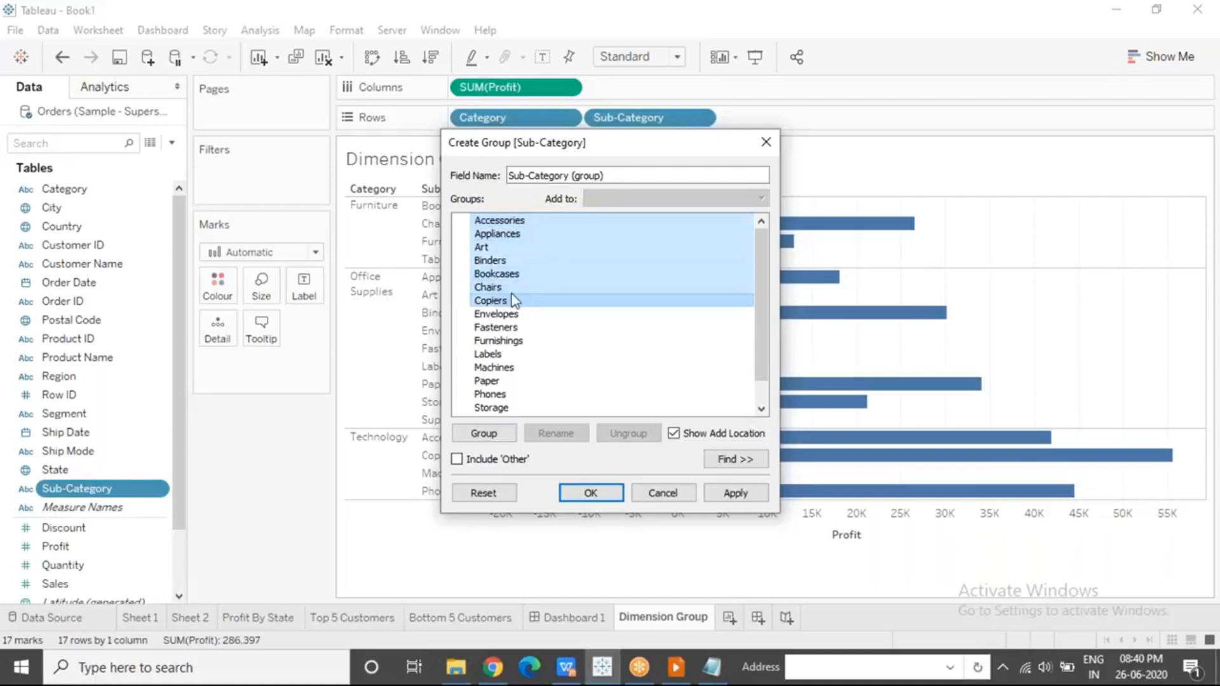
{"action": "left_click", "coordinate": [518, 275], "text": "shift"}
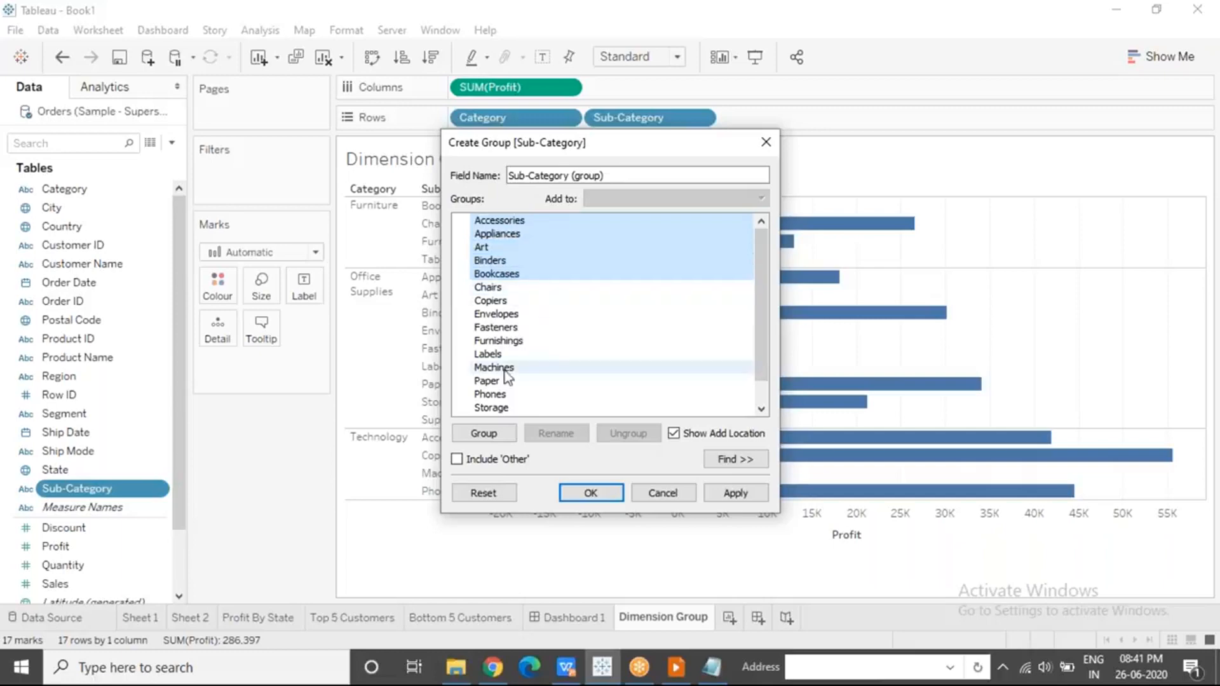
{"action": "left_click", "coordinate": [494, 435]}
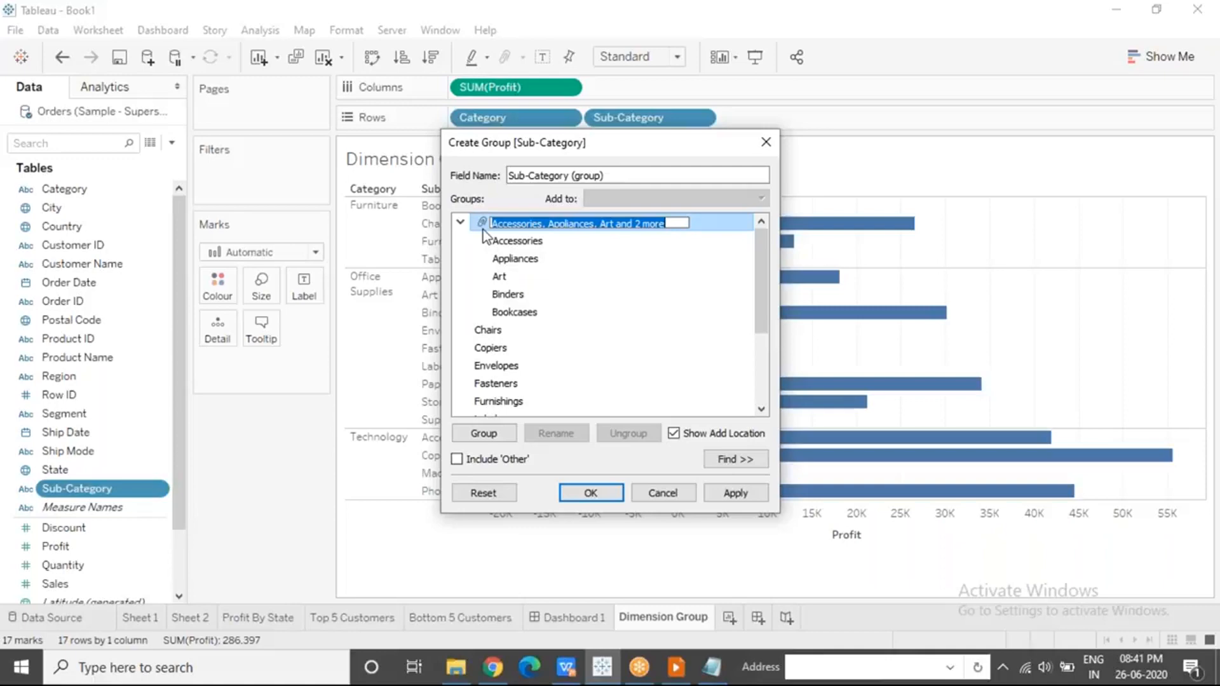
Name the new group field "Sub-Category - Regrouped".
{"action": "left_click", "coordinate": [620, 174]}
{"action": "left_click_drag", "start_coordinate": [620, 174], "coordinate": [505, 175]}
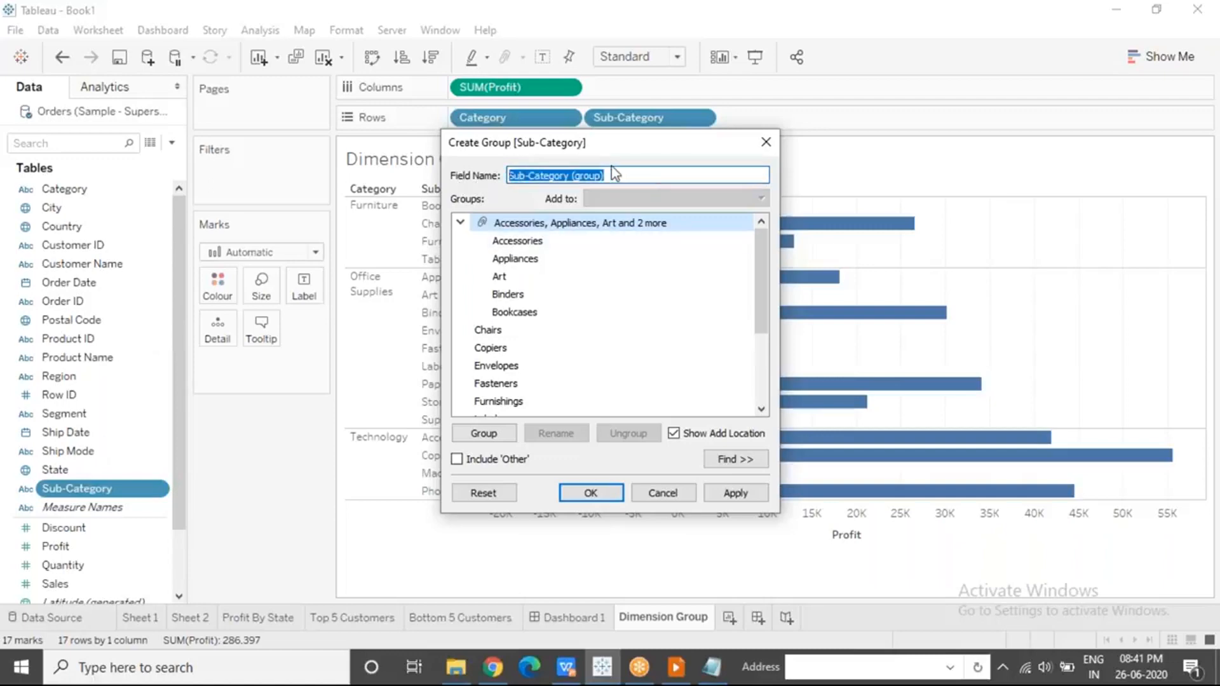
{"action": "left_click_drag", "start_coordinate": [621, 173], "coordinate": [573, 175]}
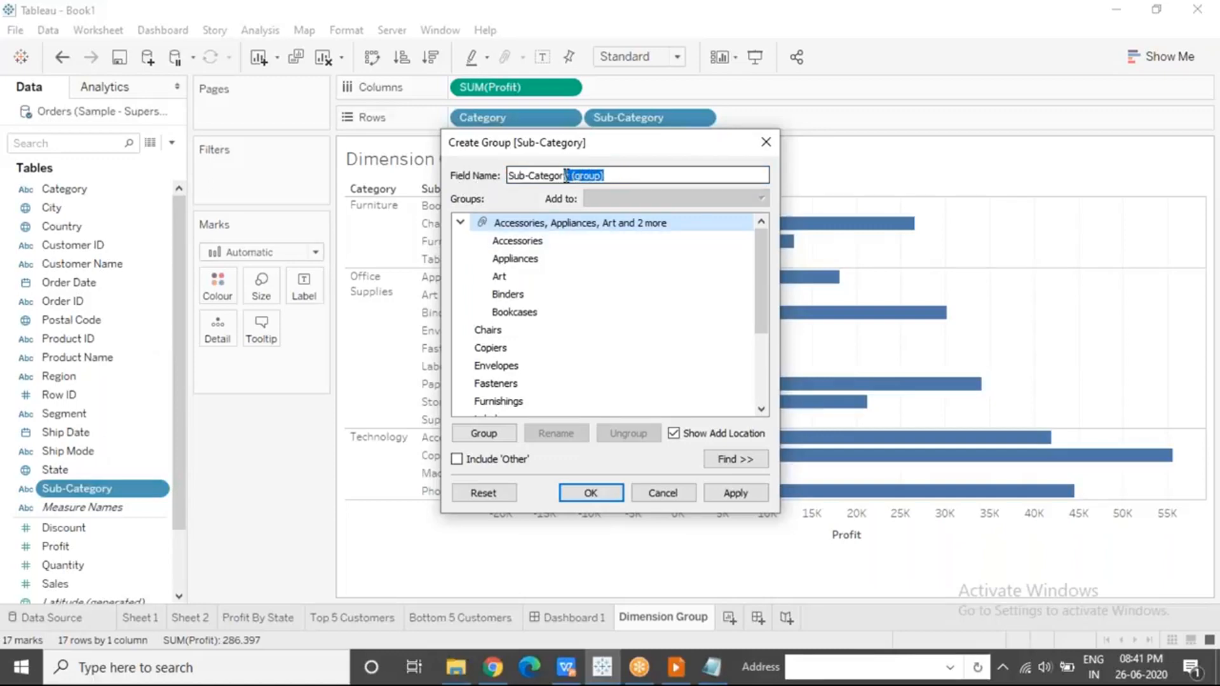
{"action": "key", "text": "BackSpace"}
{"action": "type", "text": "Regrouped"}
{"action": "left_click_drag", "start_coordinate": [630, 153], "coordinate": [511, 139]}
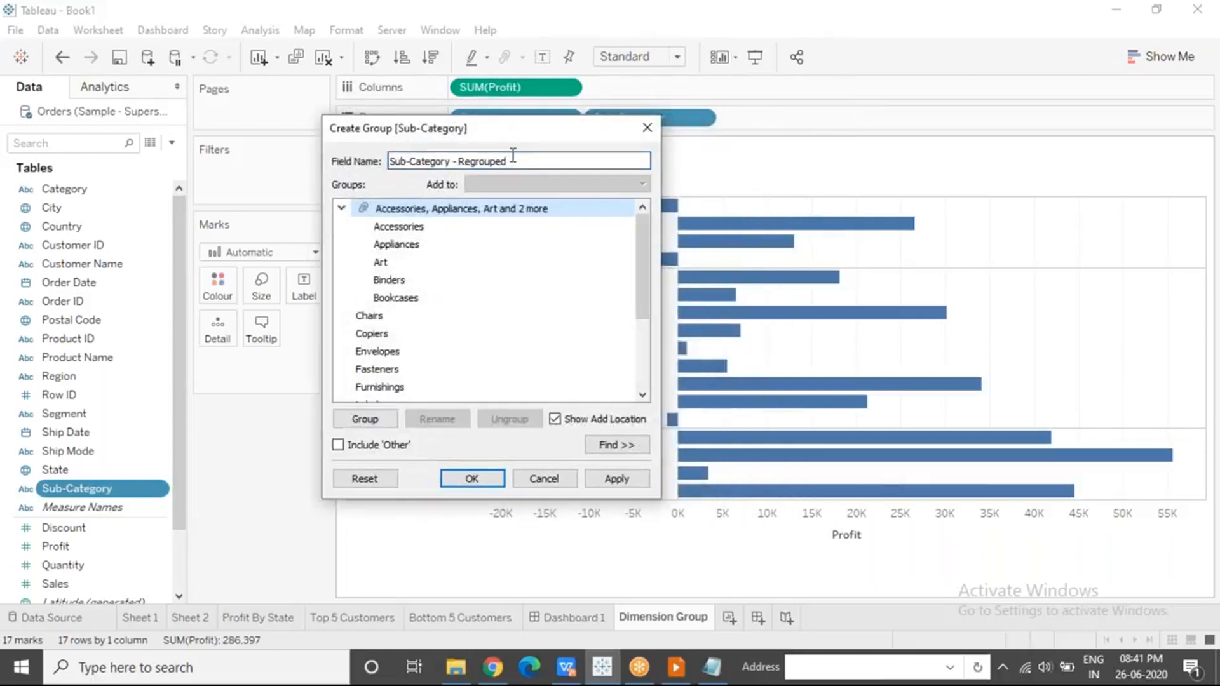
{"action": "left_click_drag", "start_coordinate": [508, 160], "coordinate": [385, 161]}
{"action": "left_click", "coordinate": [537, 161]}
Group Chairs, Copiers, Envelopes, Fasteners and Furnishings together under the name "CEF Group".
{"action": "left_click", "coordinate": [443, 315]}
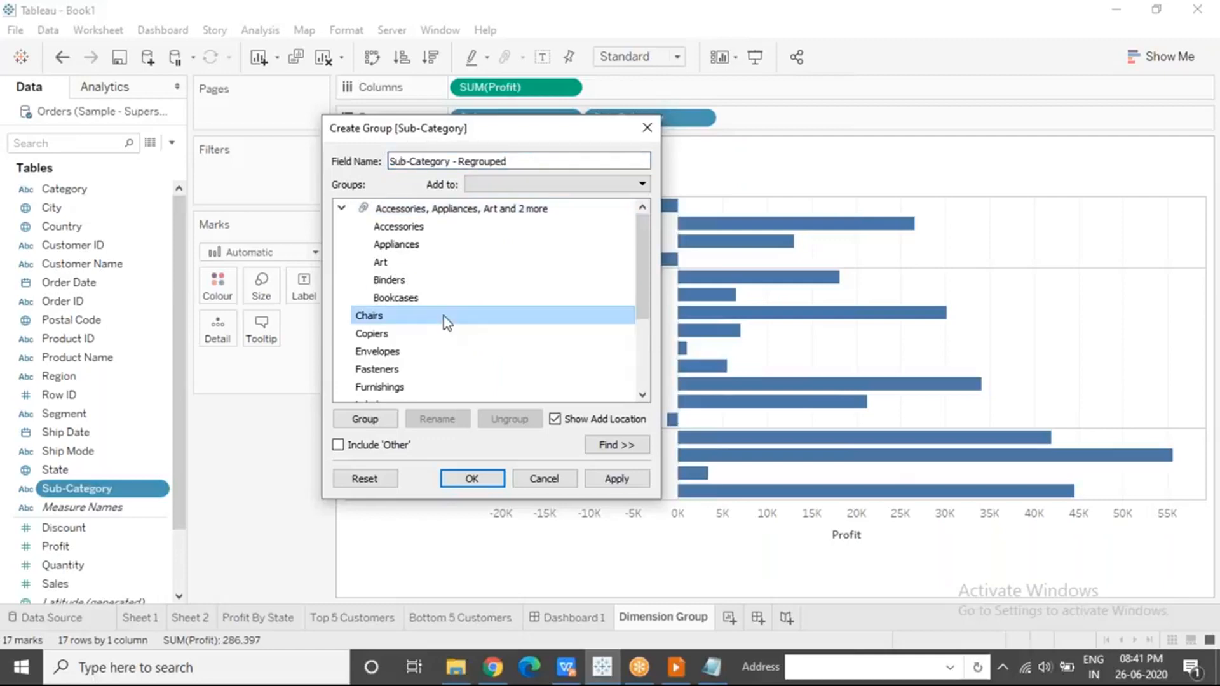
{"action": "left_click_drag", "start_coordinate": [645, 271], "coordinate": [645, 291]}
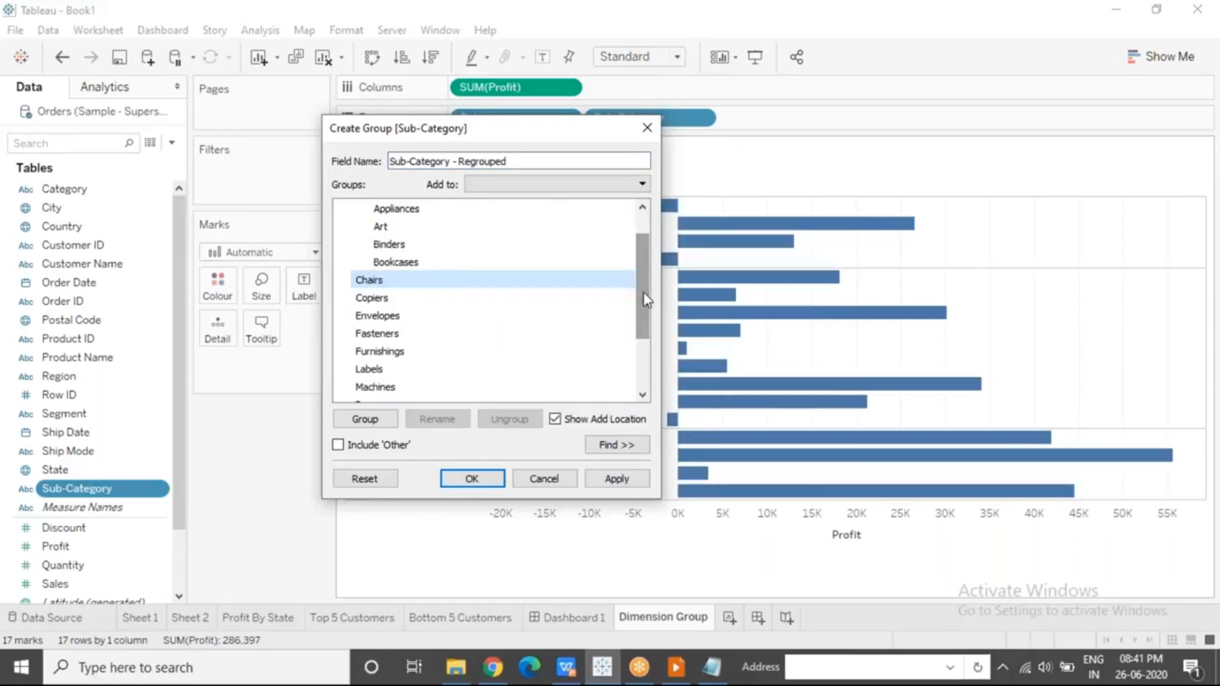
{"action": "left_click", "coordinate": [413, 348], "text": "shift"}
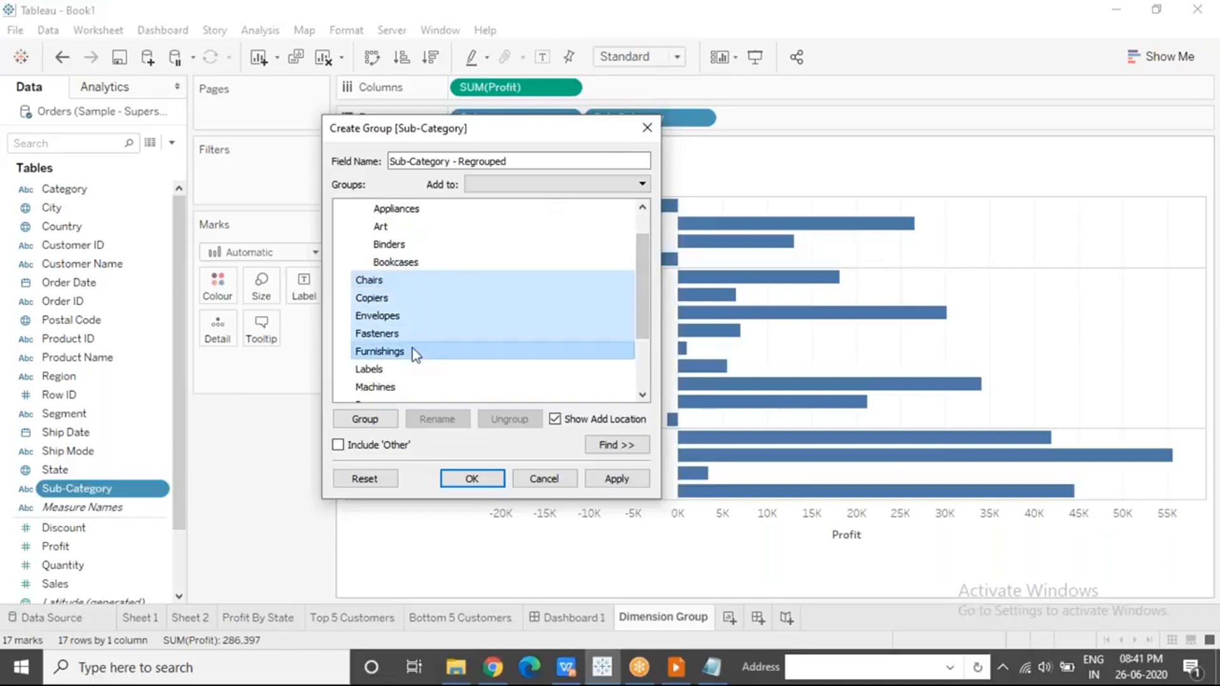
{"action": "left_click", "coordinate": [366, 418]}
{"action": "type", "text": "CE"}
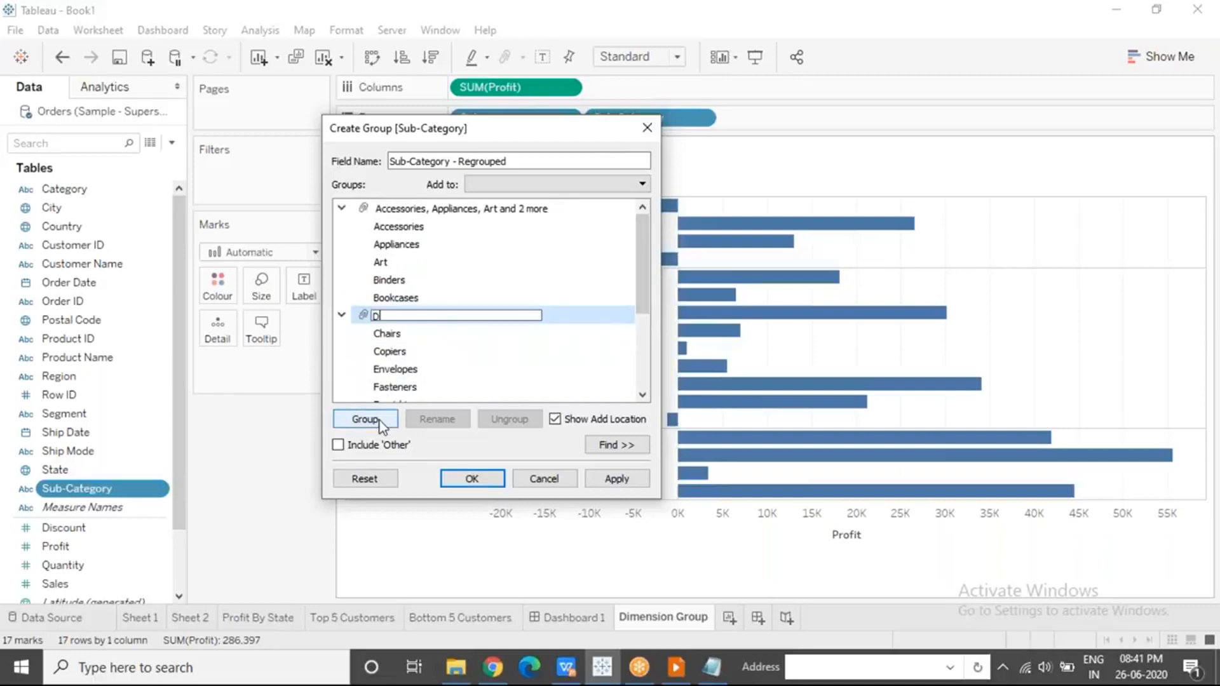
{"action": "type", "text": "F Group"}
Collect all remaining sub-categories in an Other group and rename that group "Miscellaneous".
{"action": "left_click_drag", "start_coordinate": [643, 272], "coordinate": [648, 354]}
{"action": "left_click", "coordinate": [390, 282]}
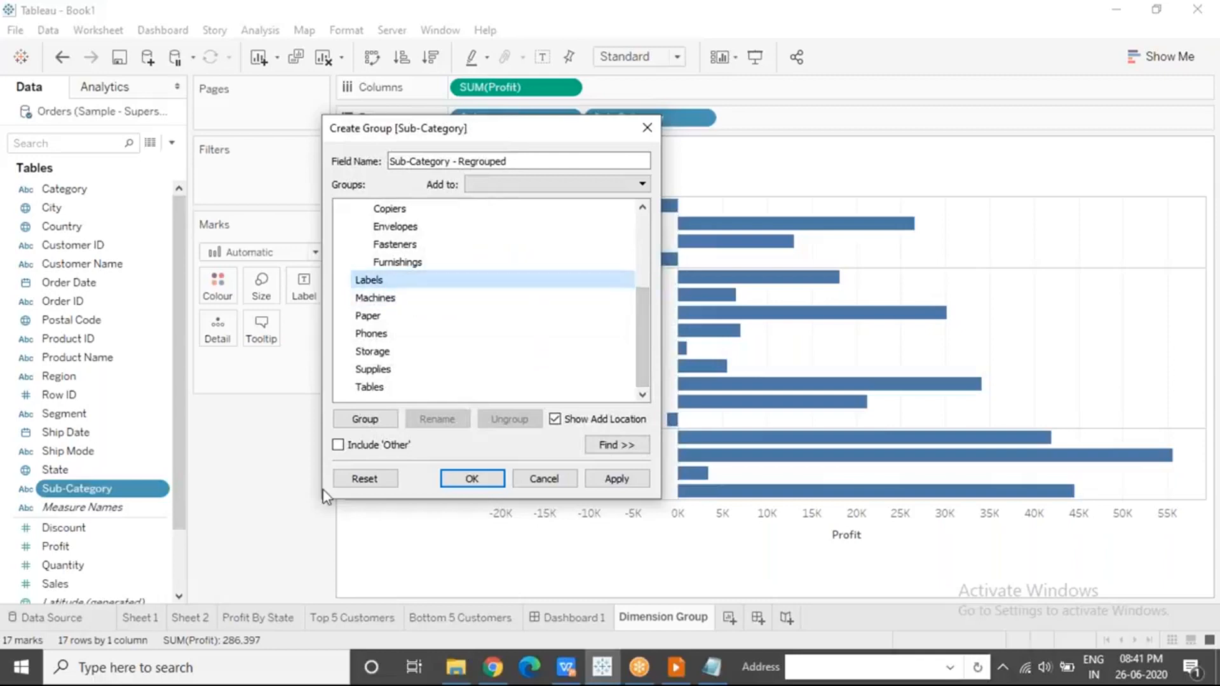
{"action": "left_click", "coordinate": [338, 445]}
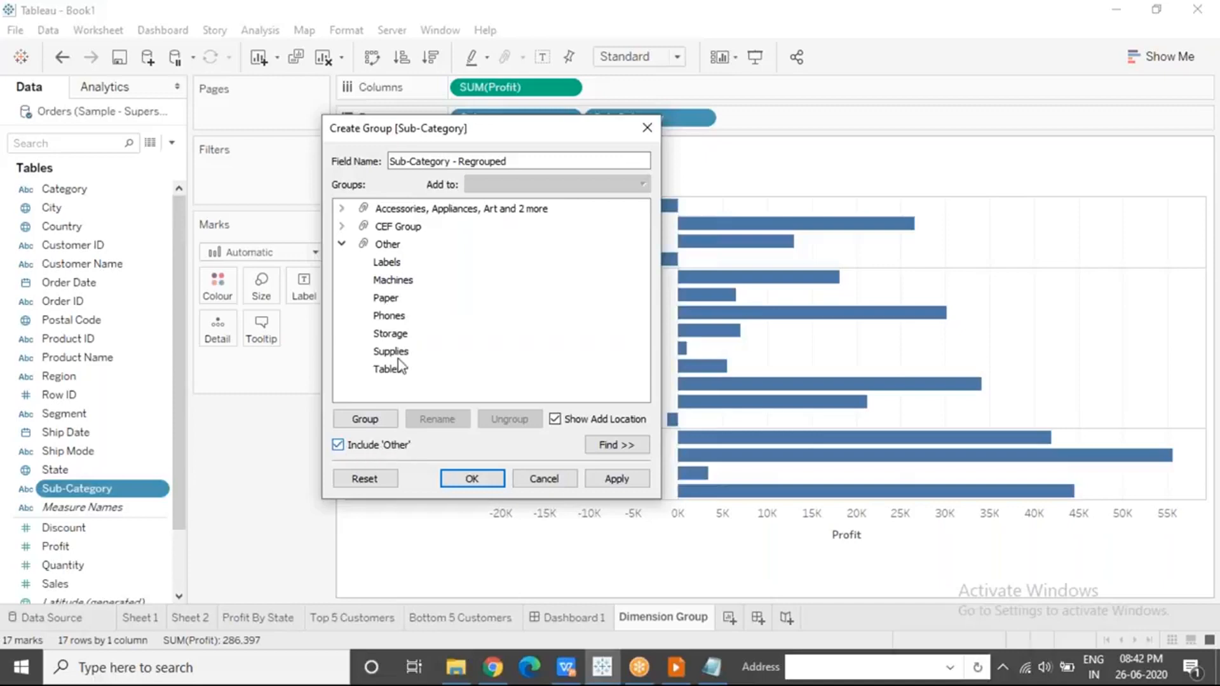
{"action": "left_click", "coordinate": [415, 247]}
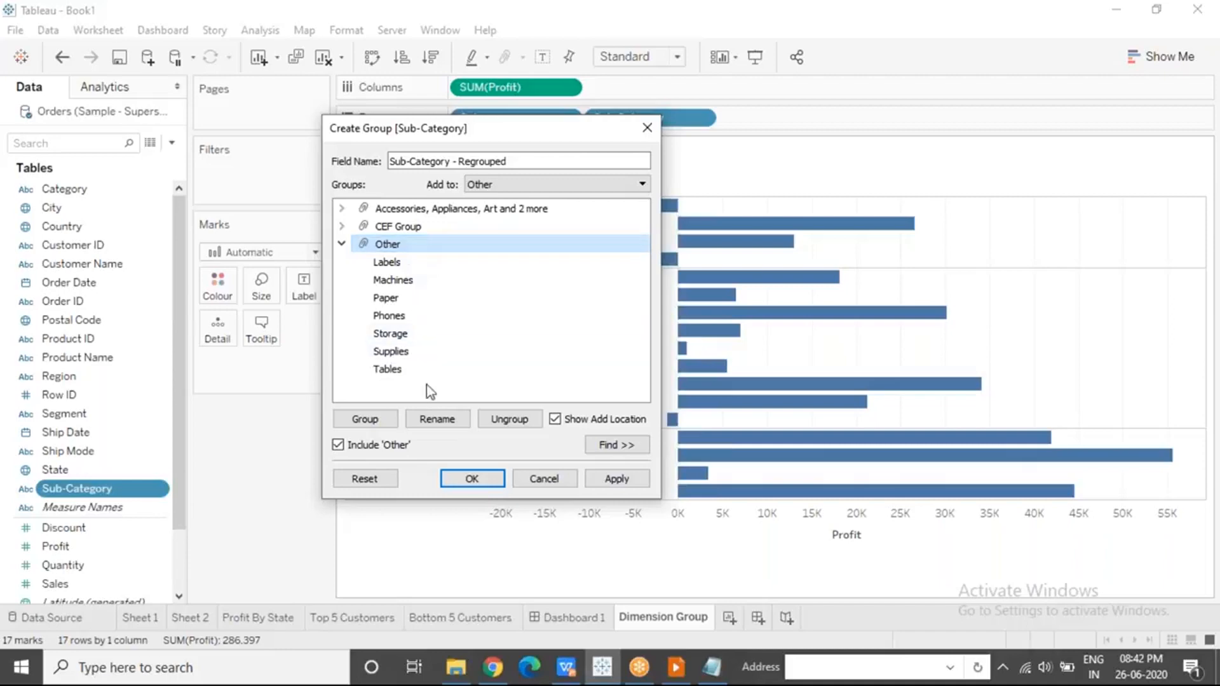
{"action": "left_click", "coordinate": [436, 421]}
{"action": "type", "text": "Mi"}
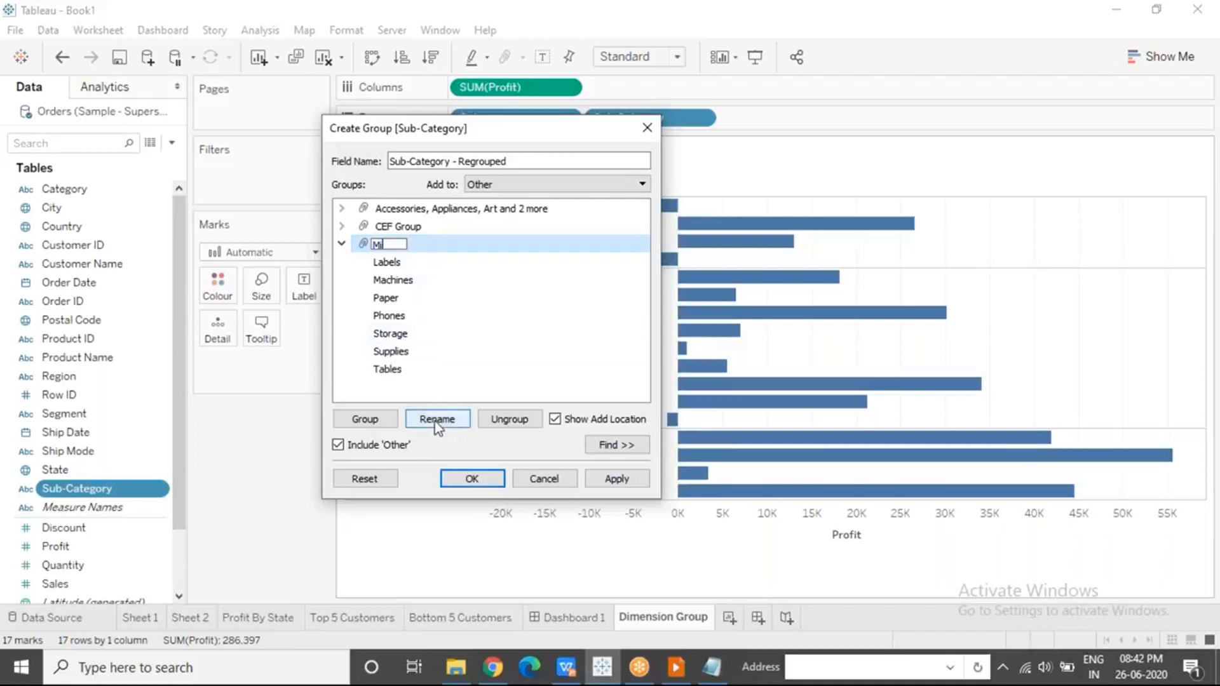
{"action": "type", "text": "scellaneous"}
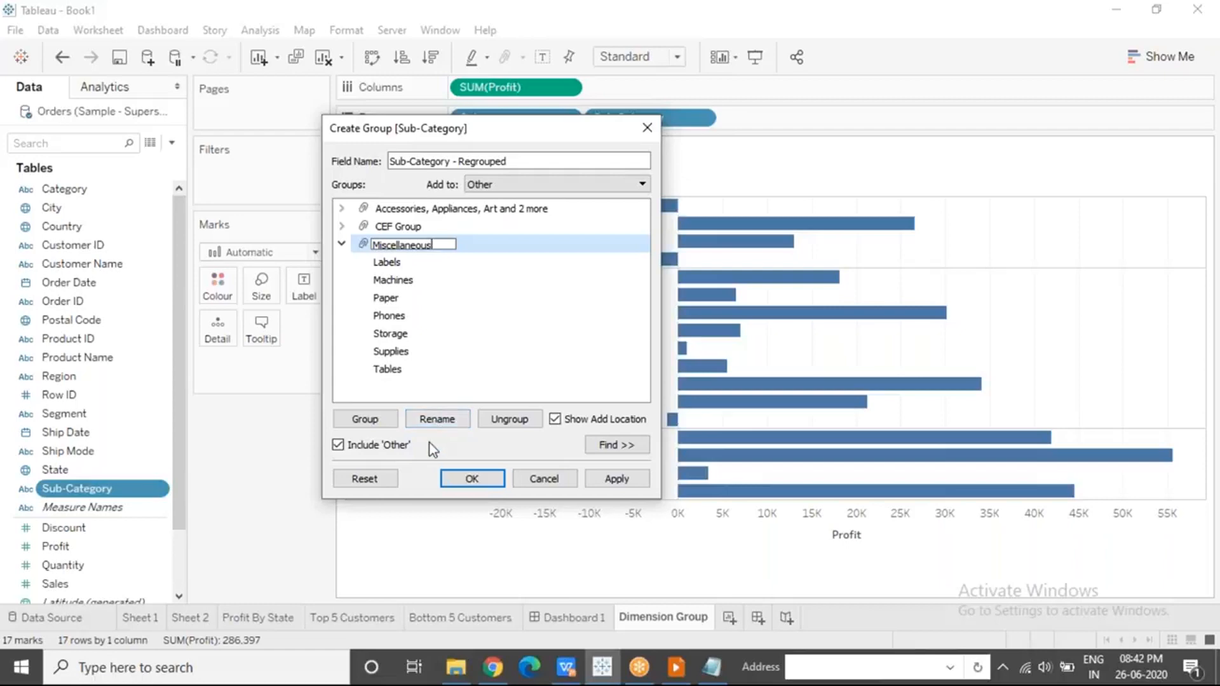
{"action": "left_click", "coordinate": [421, 330]}
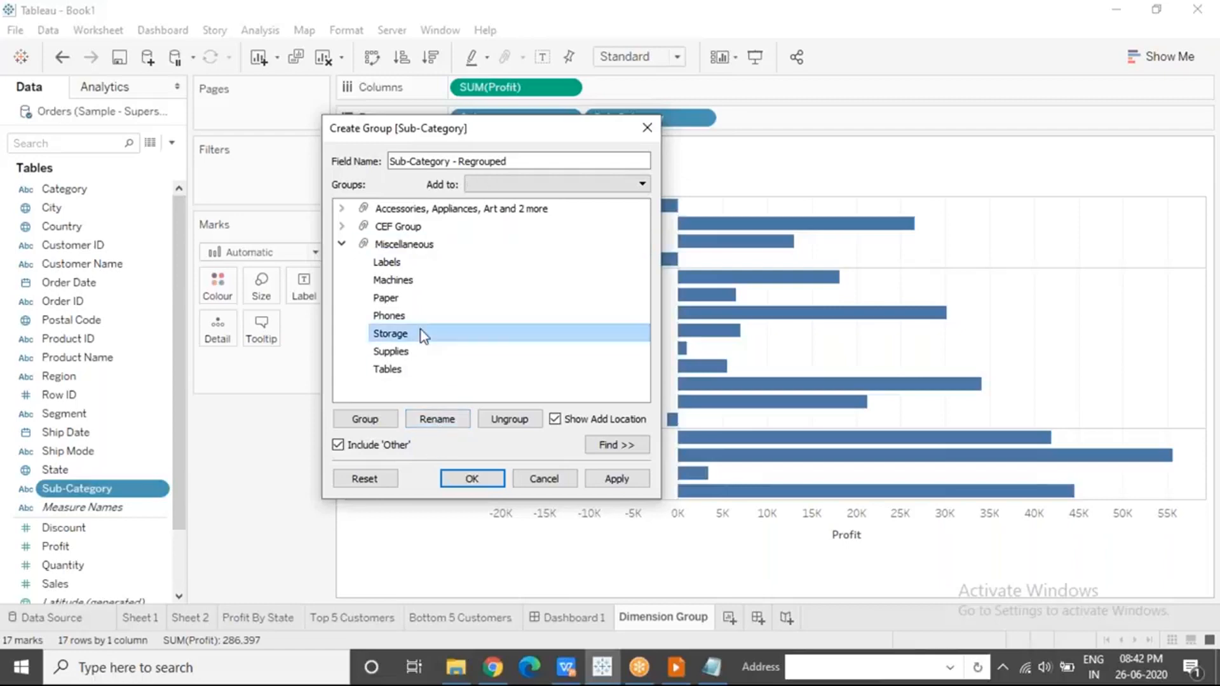
Rename the group holding Accessories, Appliances, Art, Binders and Bookcases as "AB Group".
{"action": "left_click", "coordinate": [342, 244]}
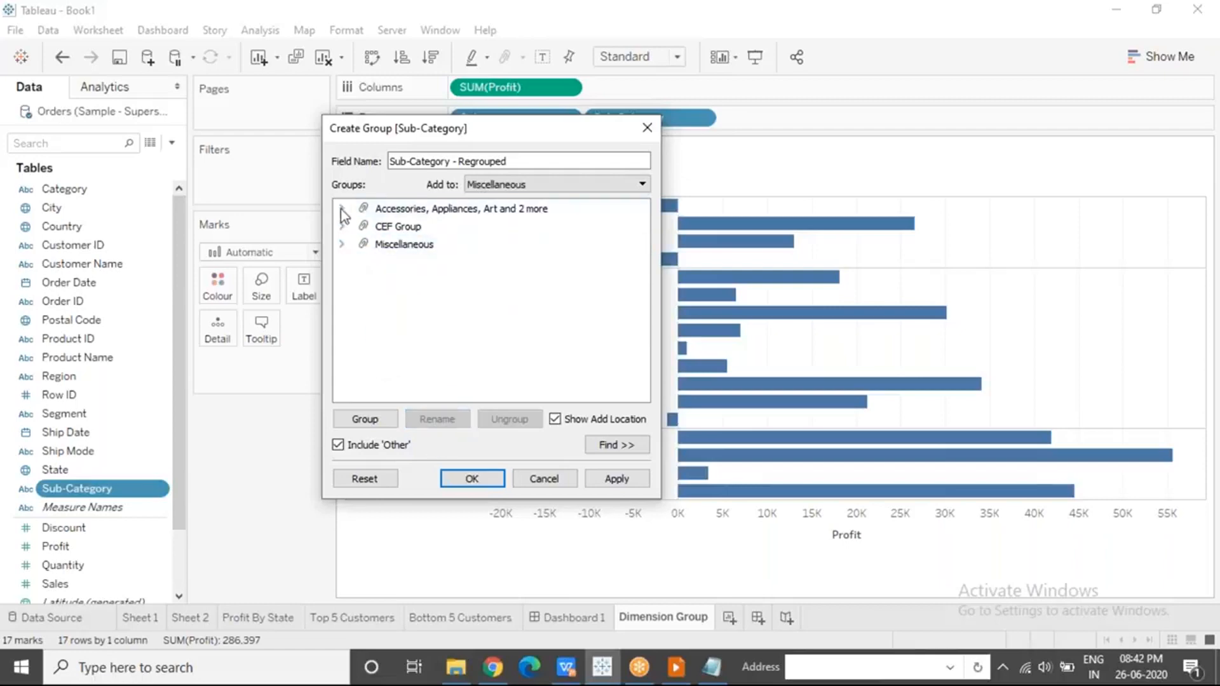
{"action": "left_click", "coordinate": [384, 211]}
{"action": "left_click", "coordinate": [438, 420]}
{"action": "type", "text": "AB Group"}
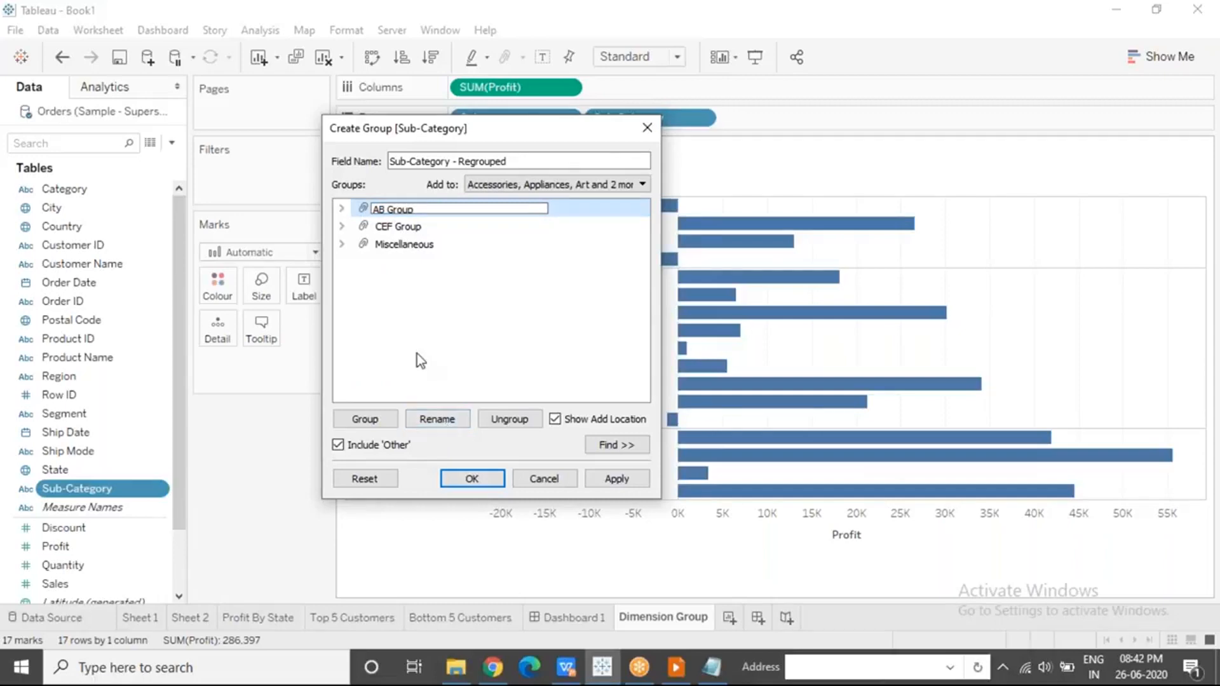
{"action": "left_click", "coordinate": [417, 353]}
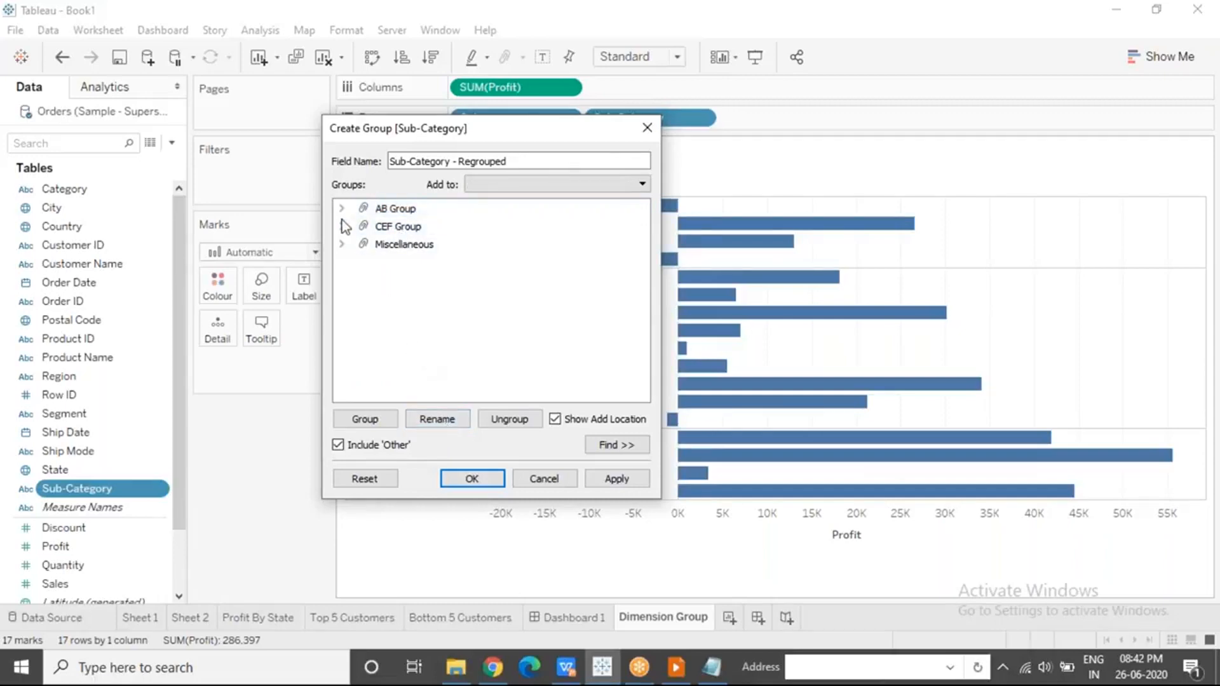
Check the members of the CEF, Miscellaneous and AB groups, and confirm creation of the group field.
{"action": "left_click", "coordinate": [342, 226]}
{"action": "left_click", "coordinate": [342, 226]}
{"action": "left_click", "coordinate": [345, 248]}
{"action": "left_click", "coordinate": [345, 248]}
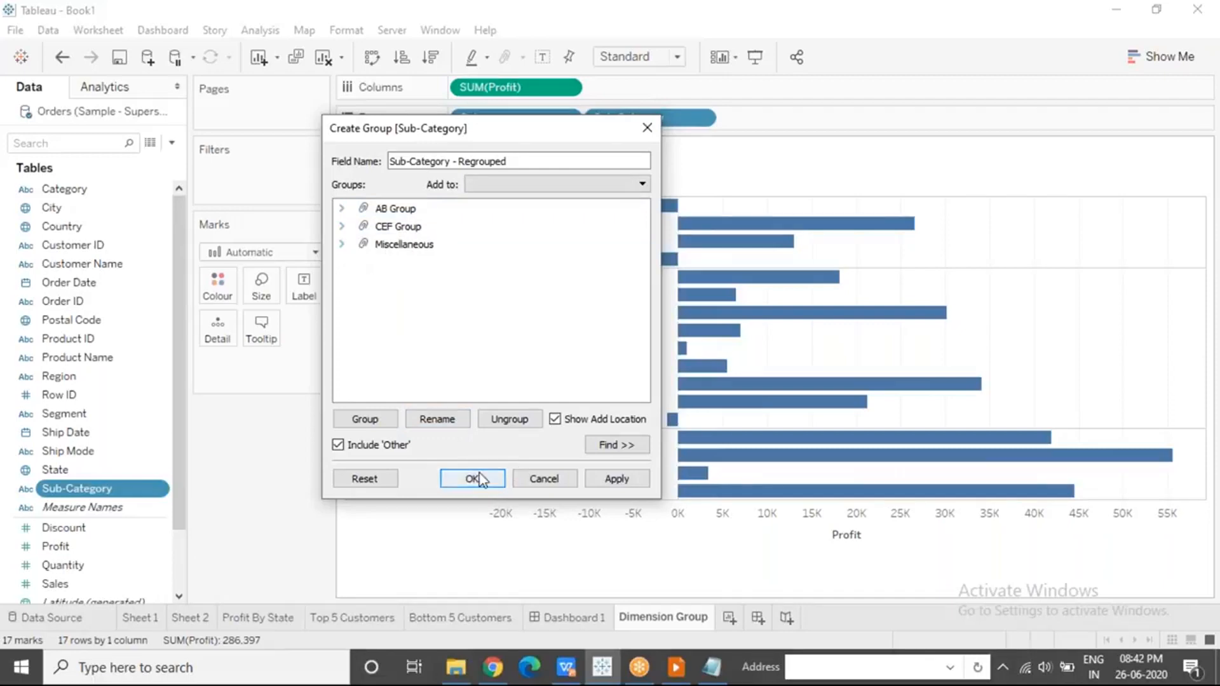
{"action": "left_click_drag", "start_coordinate": [521, 160], "coordinate": [264, 156]}
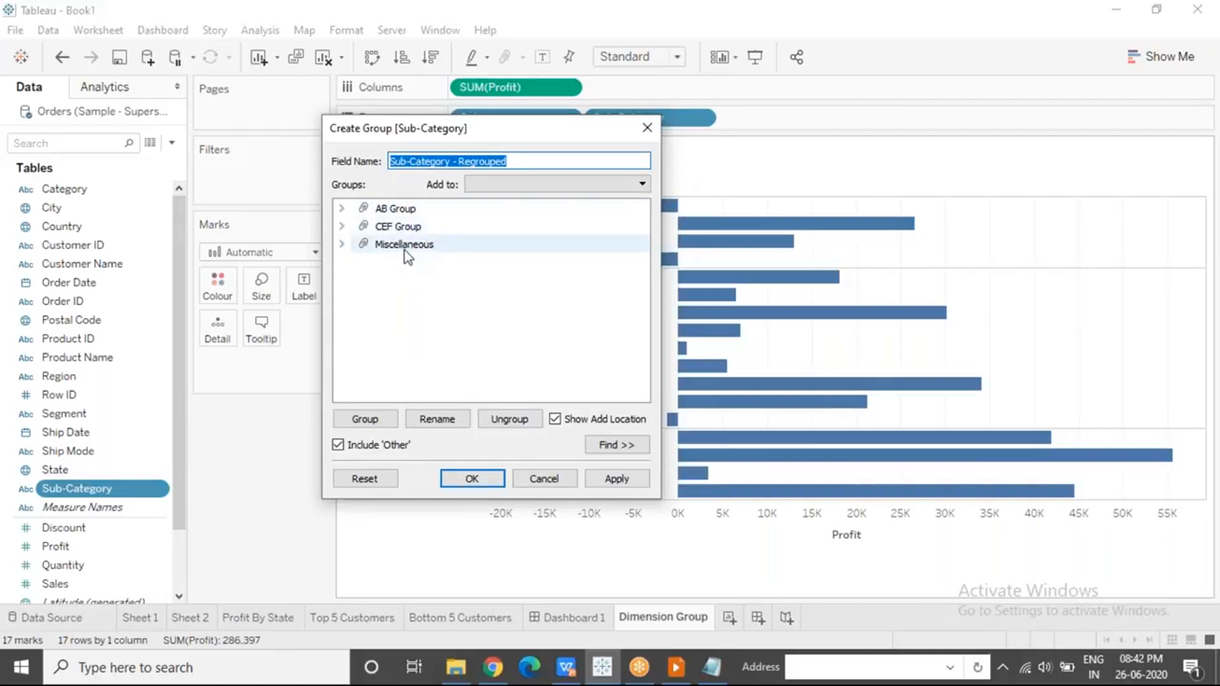
{"action": "left_click", "coordinate": [342, 208]}
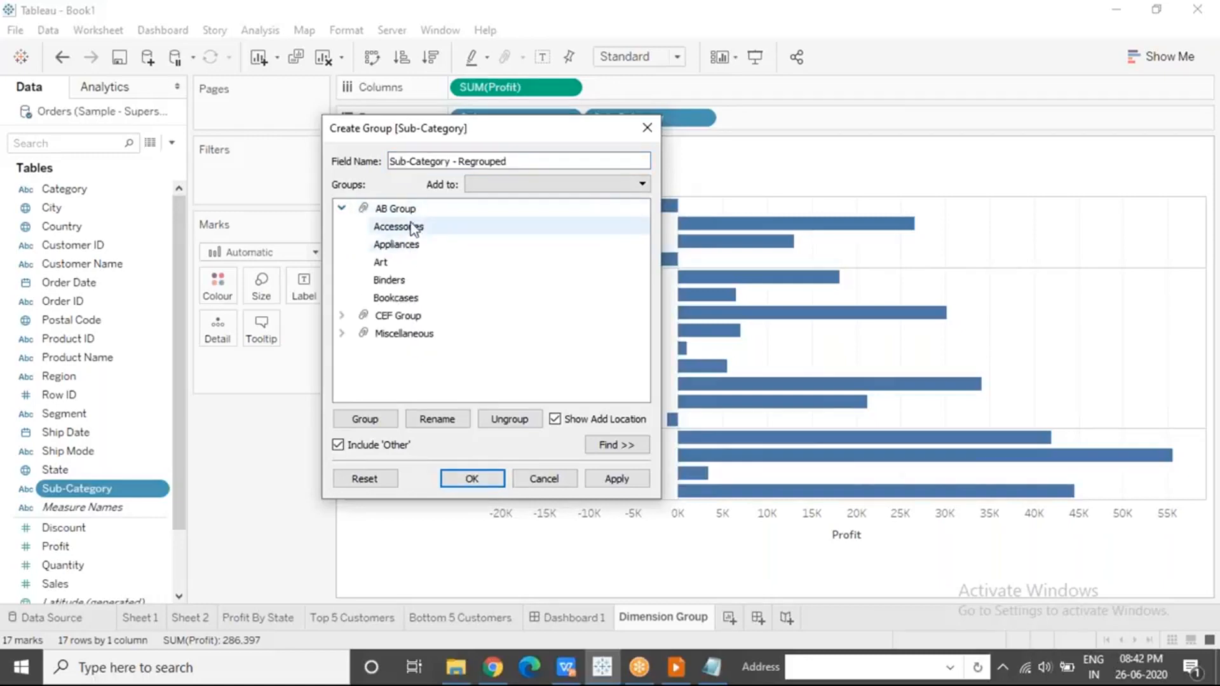
{"action": "left_click", "coordinate": [342, 209]}
{"action": "left_click", "coordinate": [480, 485]}
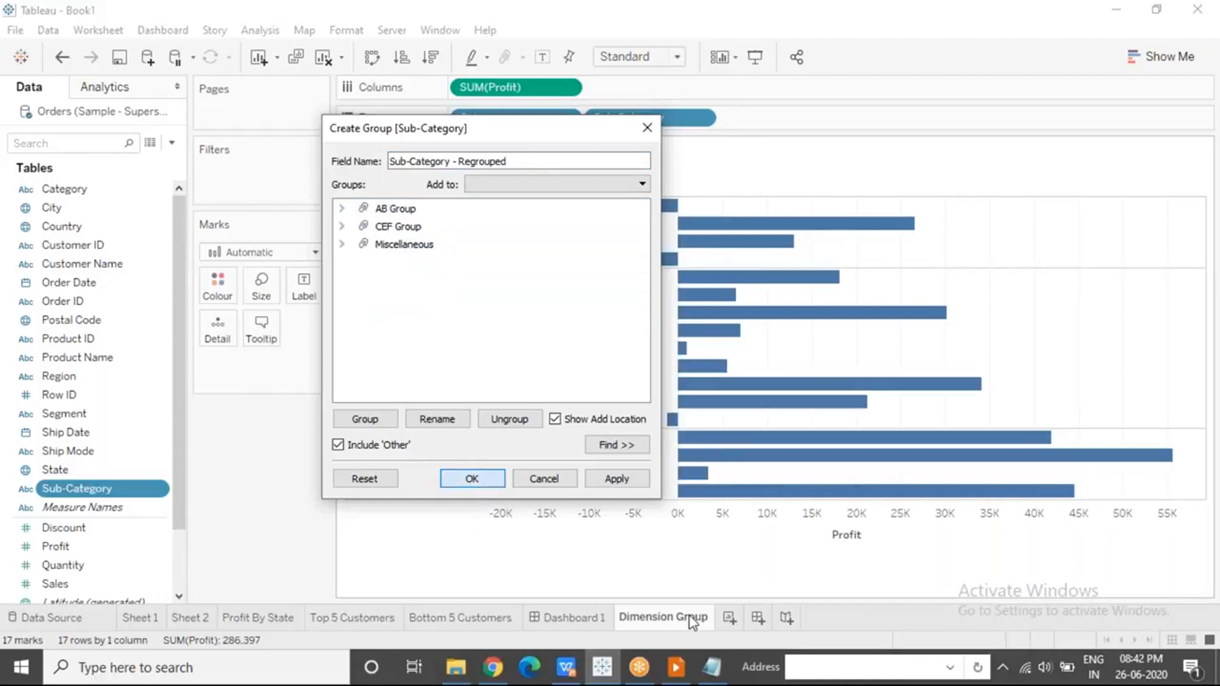
Create a new worksheet and place the Sub-Category - Regrouped field on its rows.
{"action": "left_click", "coordinate": [729, 617]}
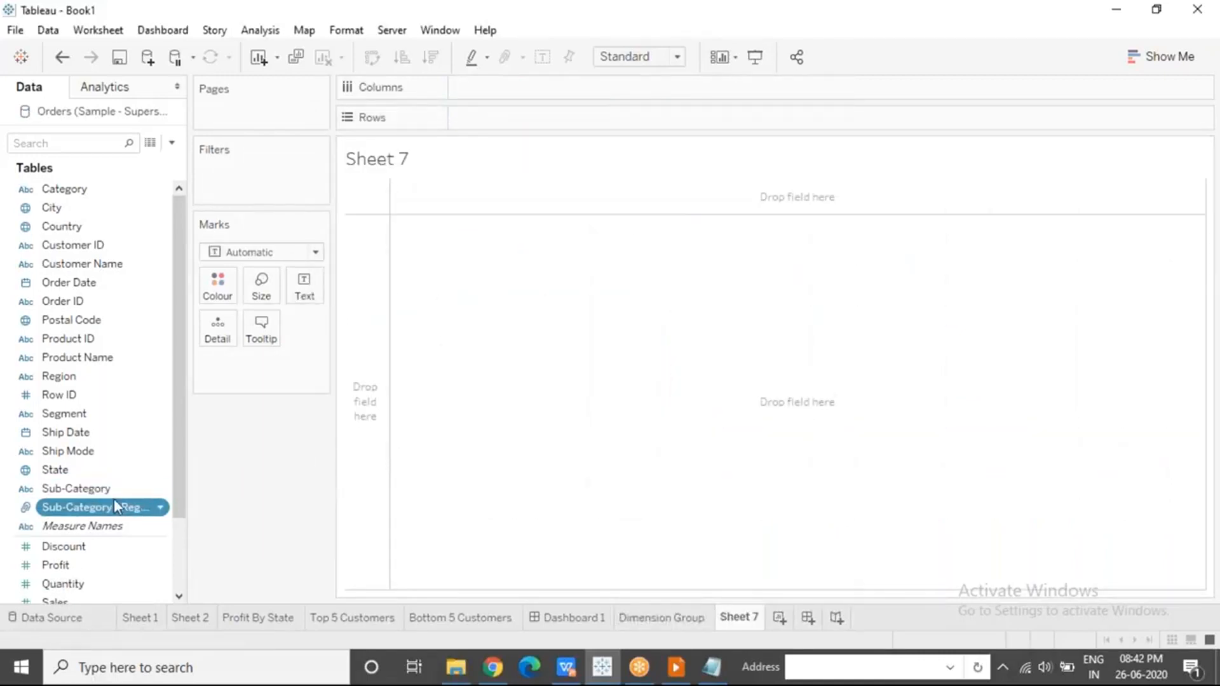
{"action": "mouse_move", "coordinate": [109, 507]}
{"action": "left_mouse_down"}
{"action": "mouse_move", "coordinate": [514, 116]}
{"action": "mouse_move", "coordinate": [502, 118]}
{"action": "left_mouse_up"}
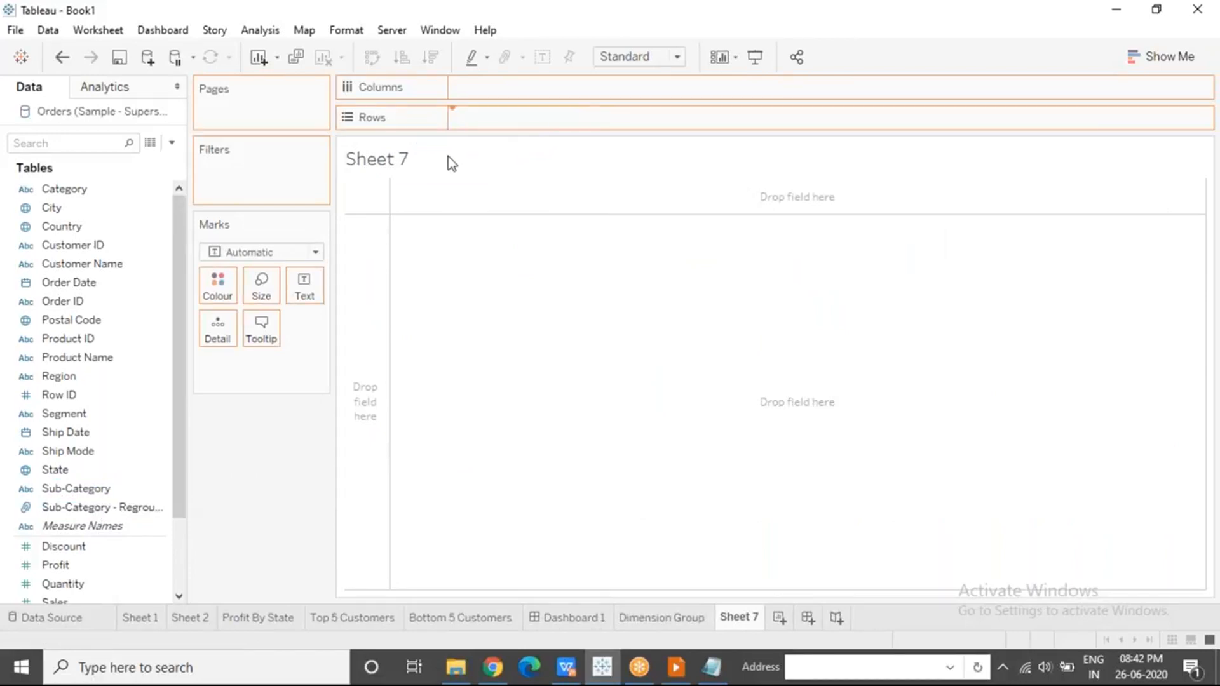
{"action": "double_click", "coordinate": [117, 507]}
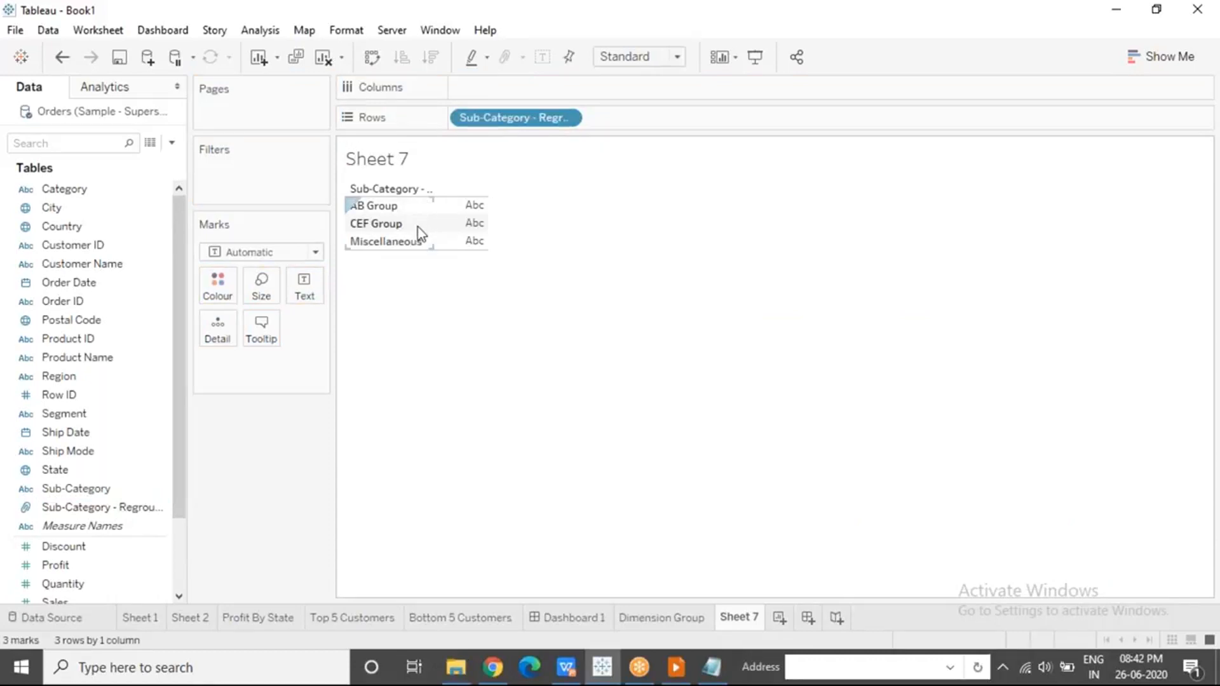
Add Profit to the columns of the new sheet and show value labels on the bars.
{"action": "left_click_drag", "start_coordinate": [82, 567], "coordinate": [499, 87]}
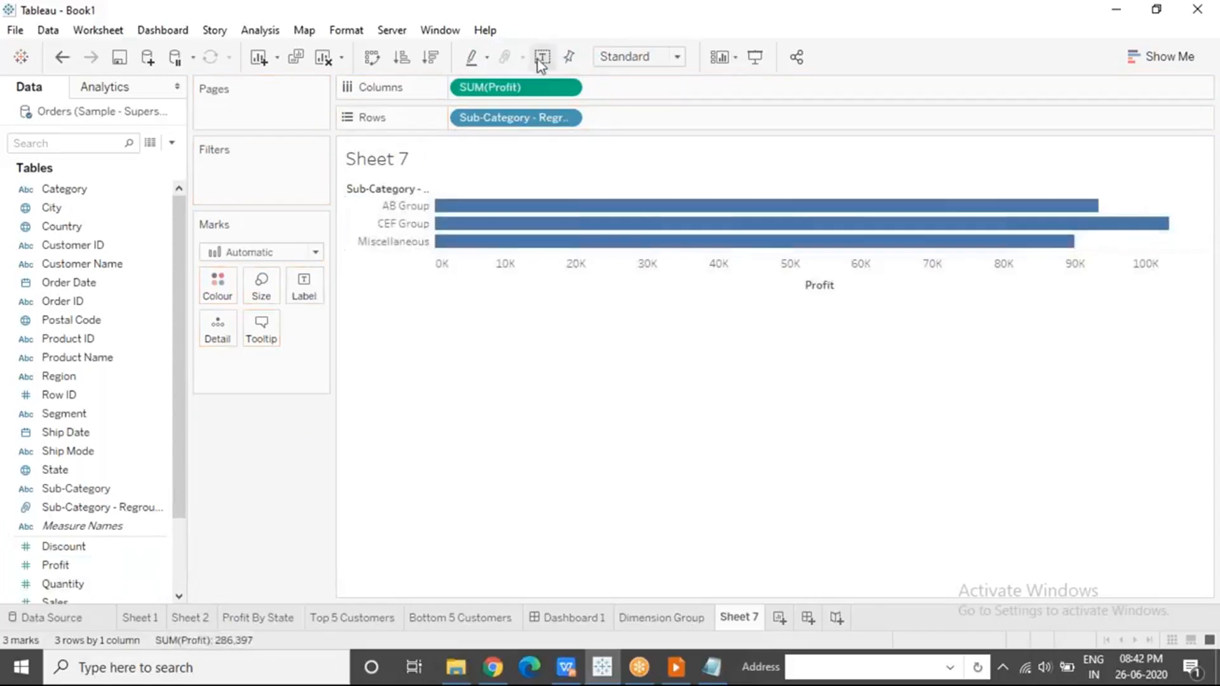
{"action": "left_click", "coordinate": [542, 56]}
{"action": "mouse_move", "coordinate": [569, 226]}
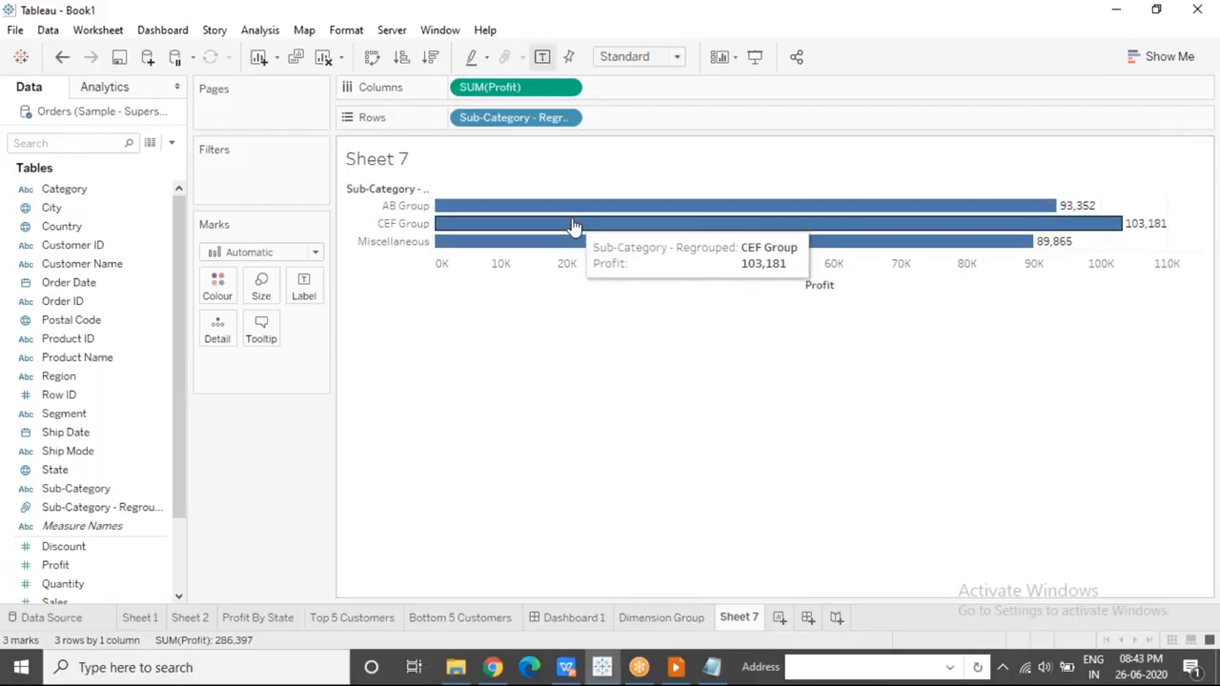
Add Sub-Category to the rows after the Sub-Category - Regrouped field to break each group down into its members.
{"action": "left_click", "coordinate": [509, 209]}
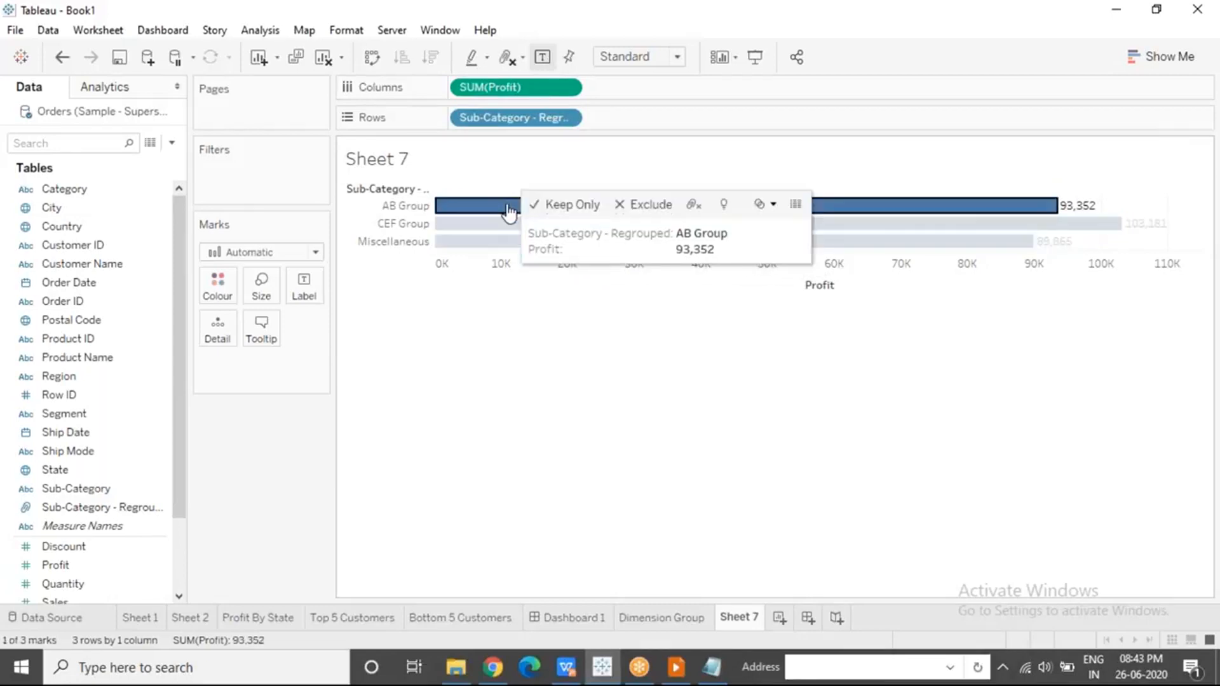
{"action": "left_click", "coordinate": [383, 425]}
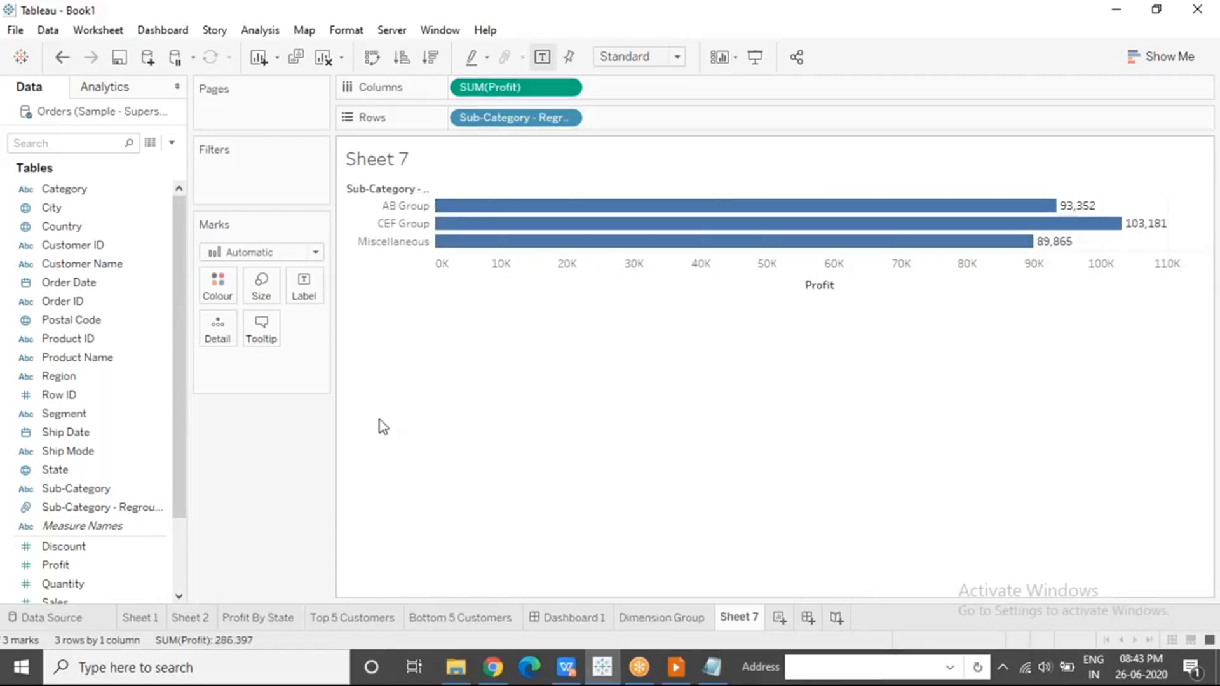
{"action": "left_click_drag", "start_coordinate": [67, 489], "coordinate": [622, 121]}
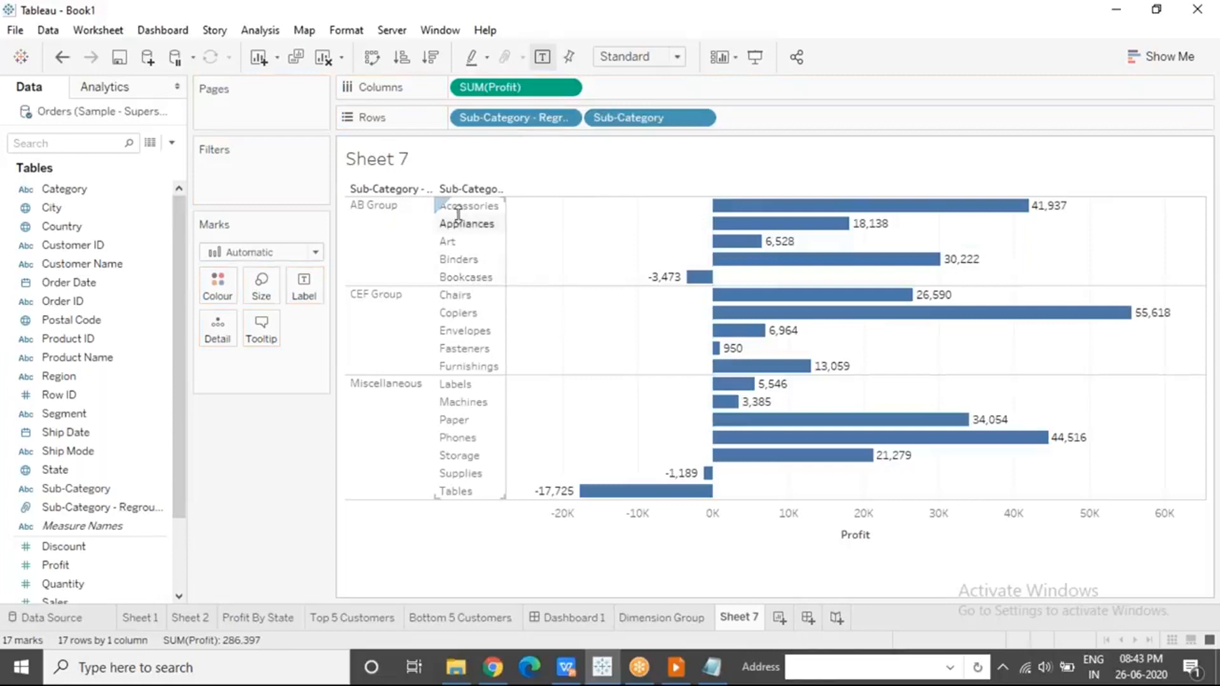
Highlight the AB Group, CEF Group and Miscellaneous rows in turn to examine the sub-categories and profit in each group.
{"action": "left_click", "coordinate": [398, 235]}
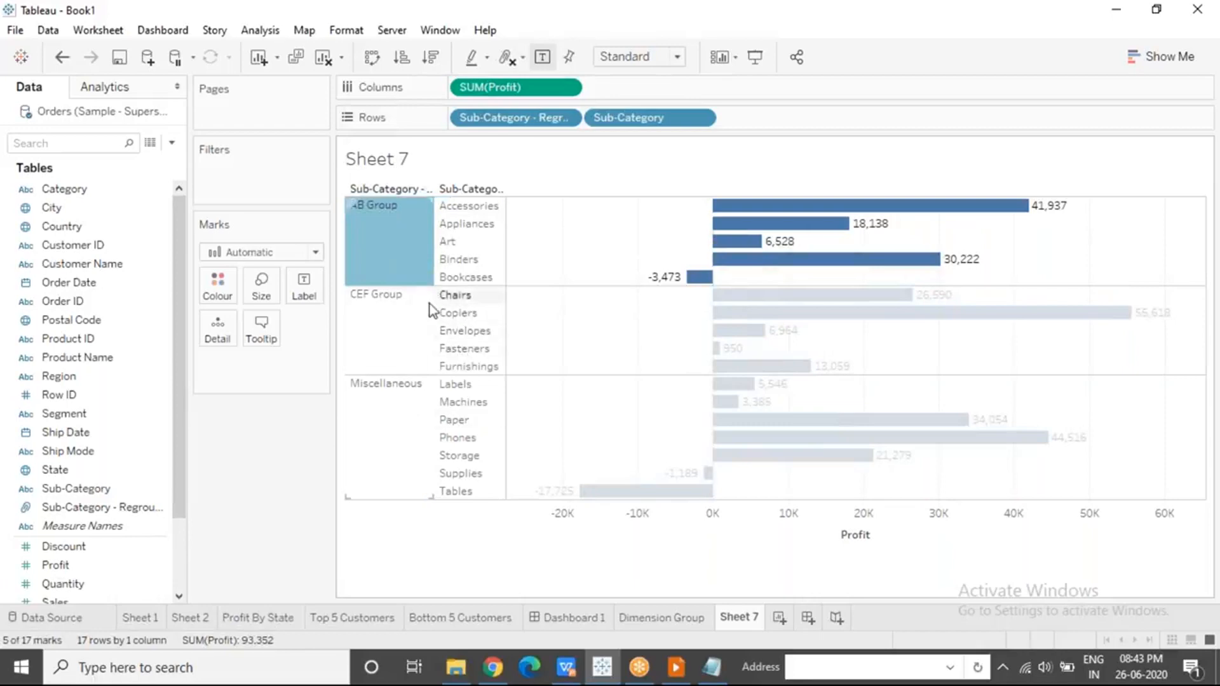
{"action": "left_click", "coordinate": [398, 322]}
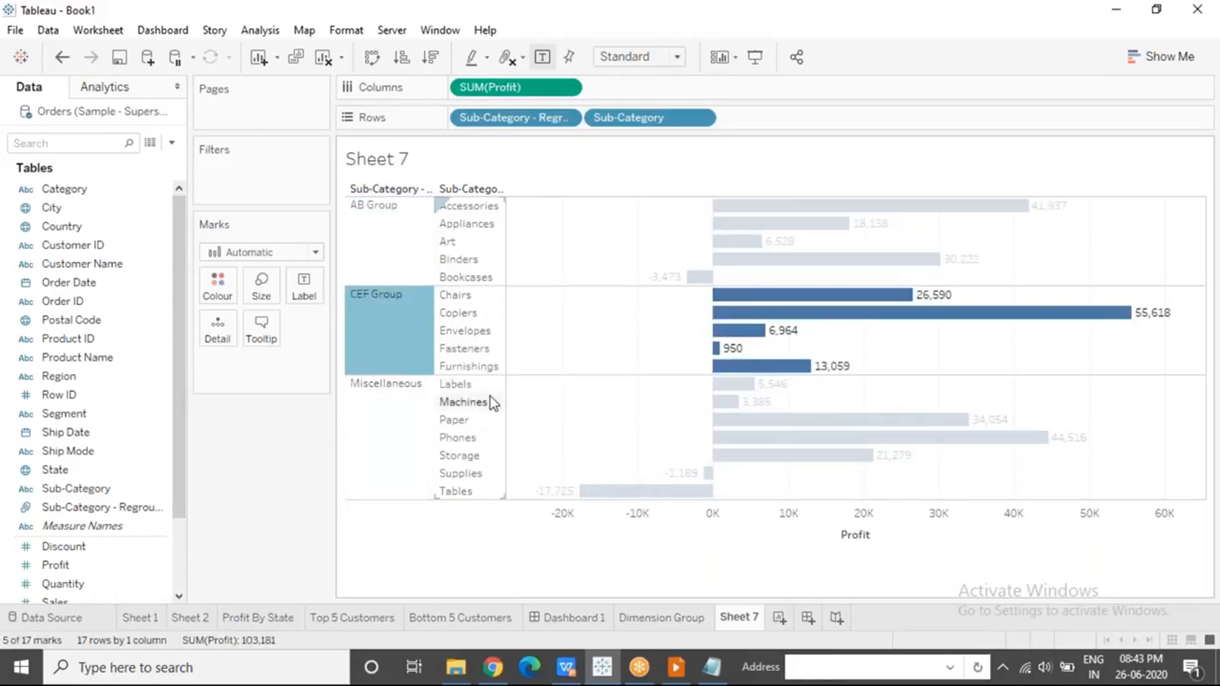
{"action": "left_click", "coordinate": [375, 408]}
{"action": "key", "text": "Escape"}
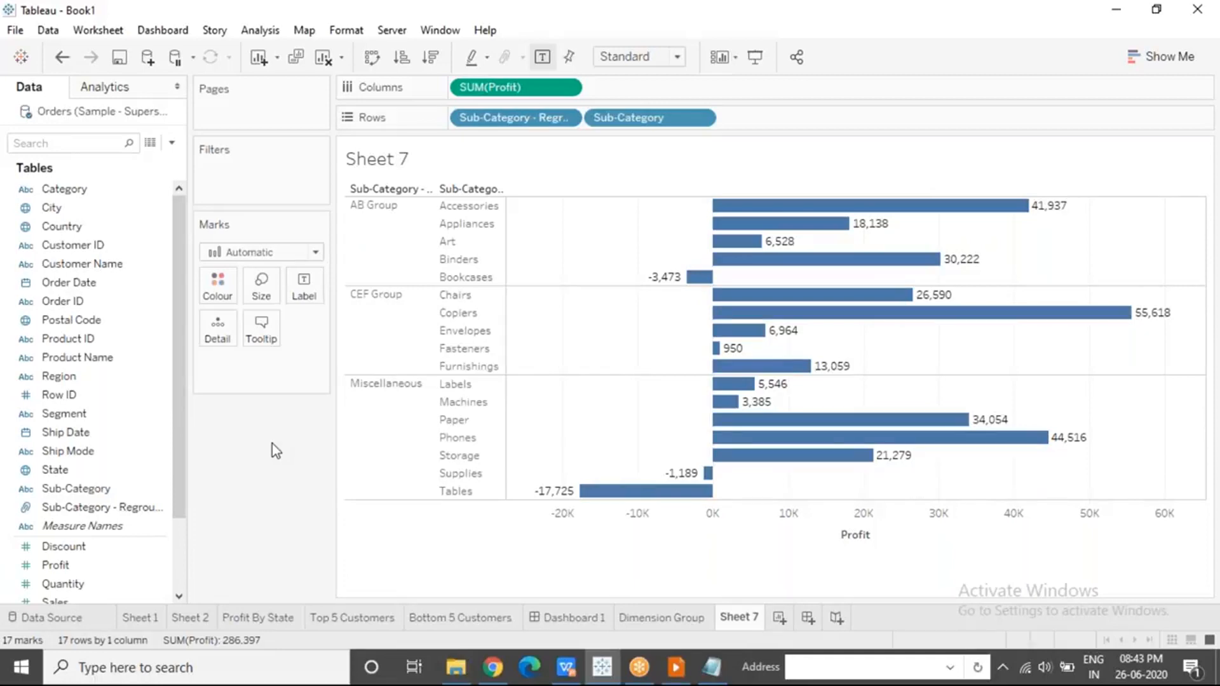
Create a group field from Segment that combines Consumer and Home Office and leaves Corporate on its own.
{"action": "left_click", "coordinate": [134, 380]}
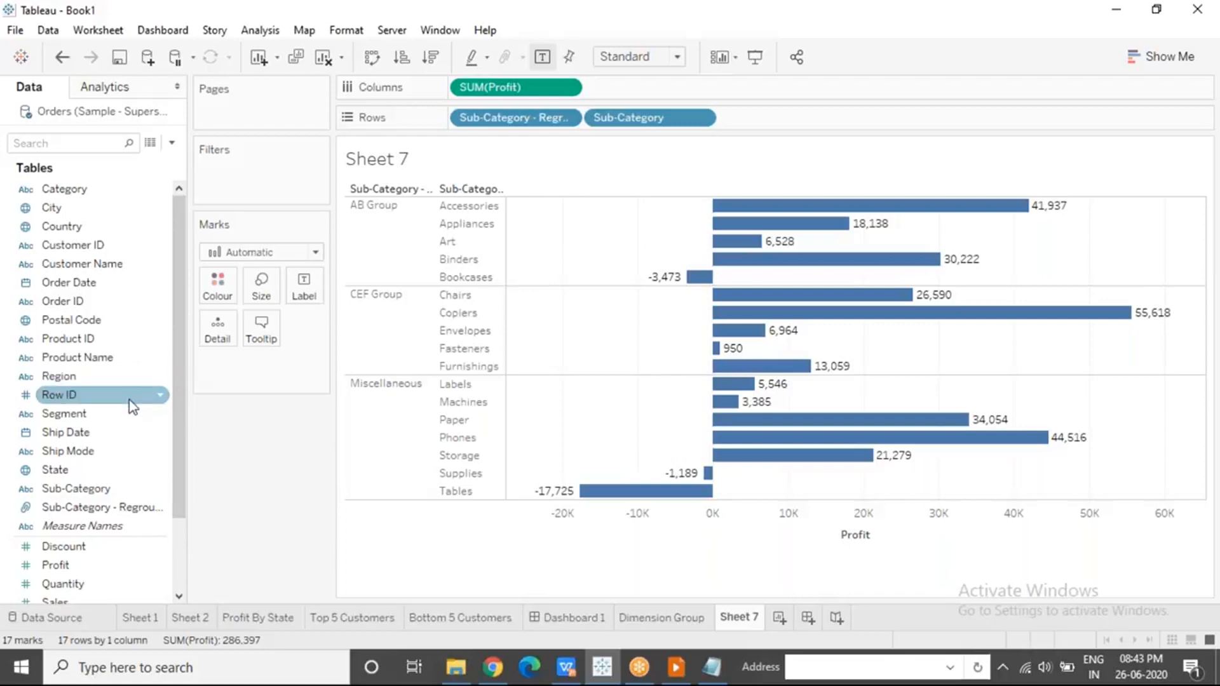
{"action": "left_click", "coordinate": [163, 420]}
{"action": "left_click", "coordinate": [163, 419]}
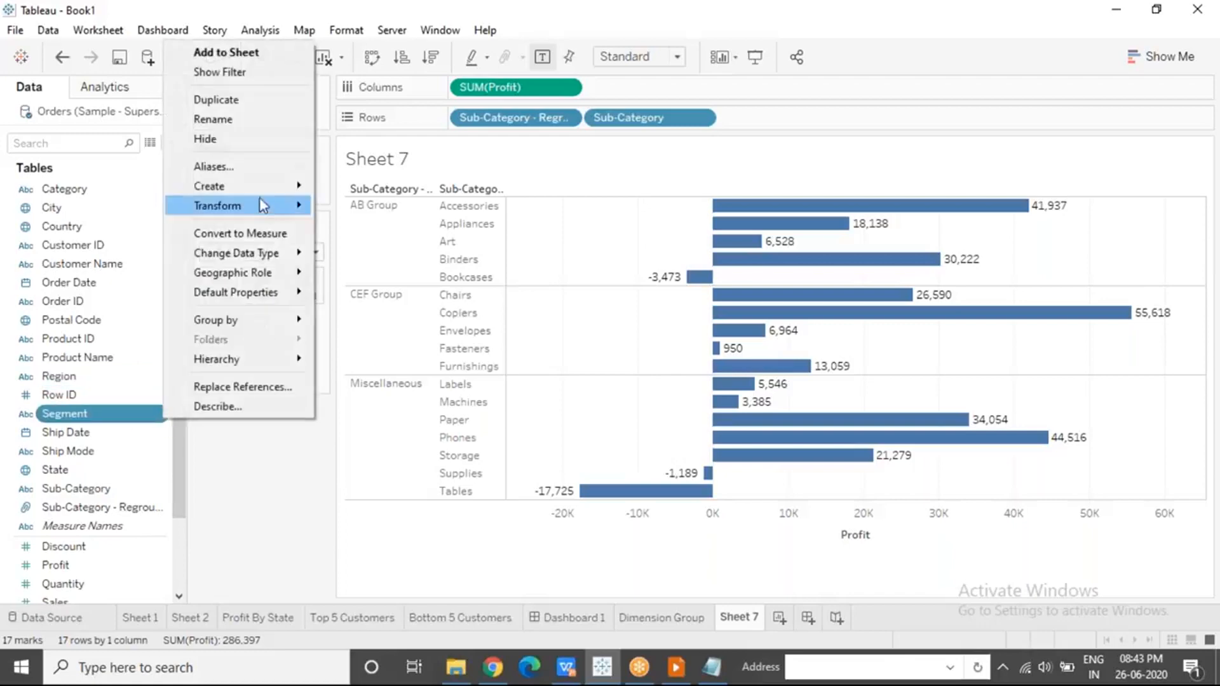
{"action": "mouse_move", "coordinate": [280, 186]}
{"action": "left_click", "coordinate": [372, 209]}
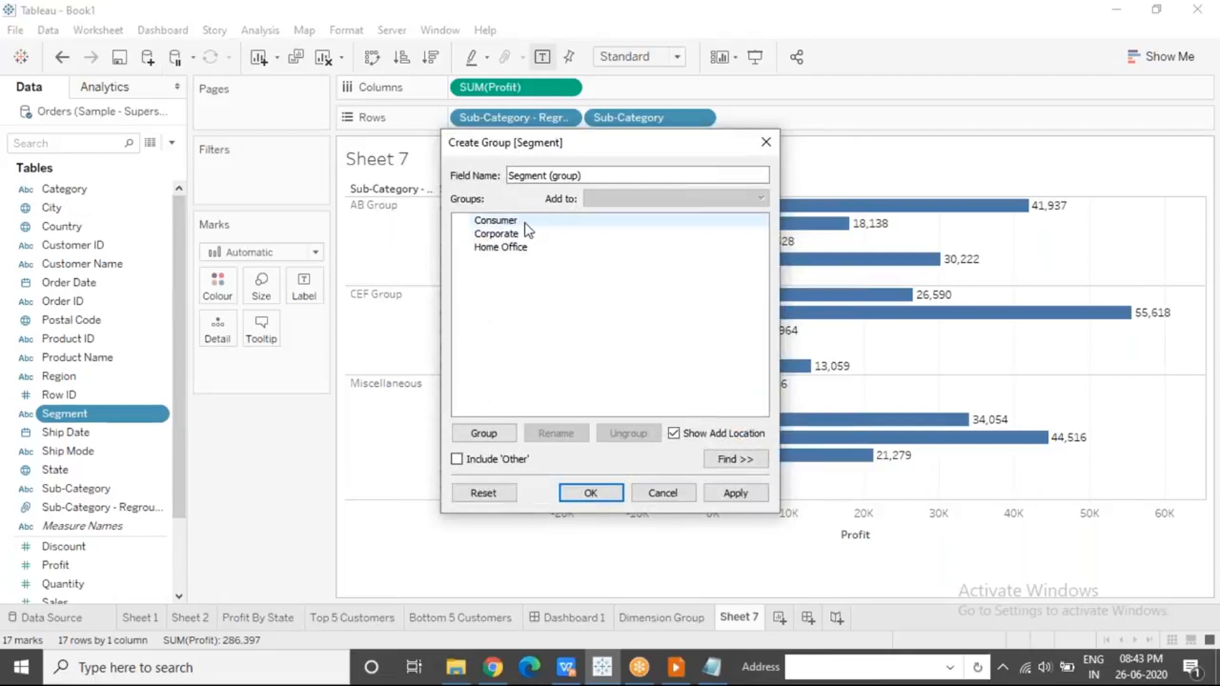
{"action": "left_click", "coordinate": [524, 222]}
{"action": "left_click", "coordinate": [552, 249], "text": "ctrl"}
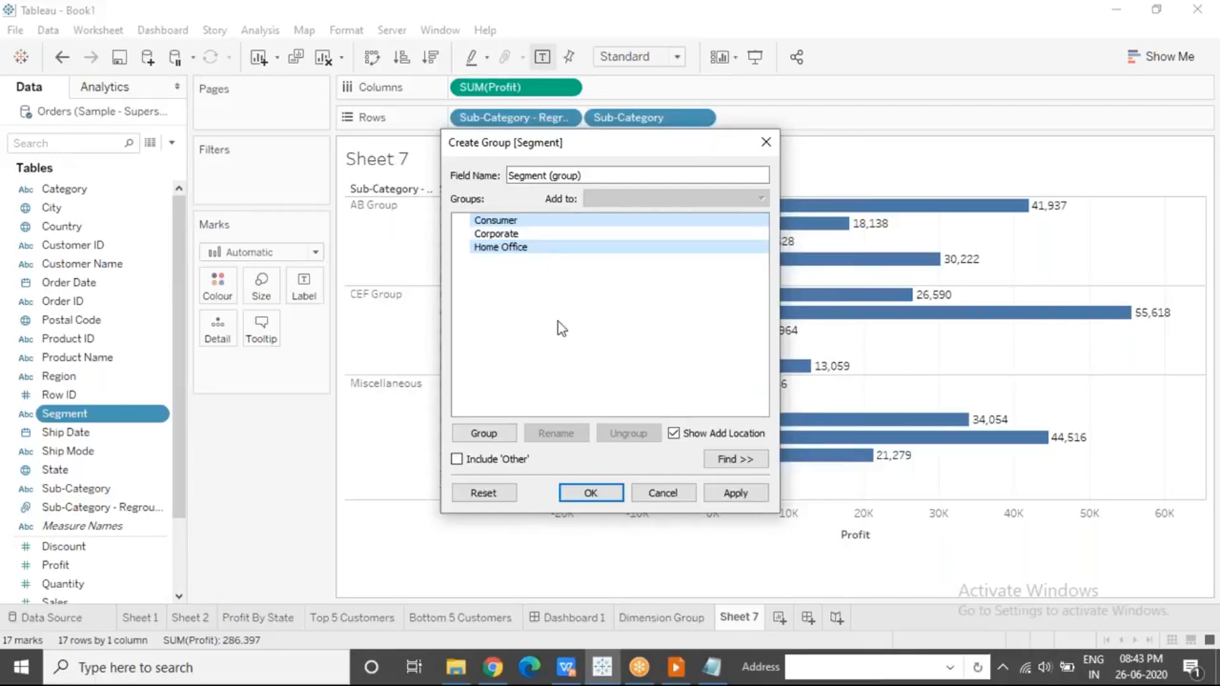
{"action": "left_click", "coordinate": [486, 434]}
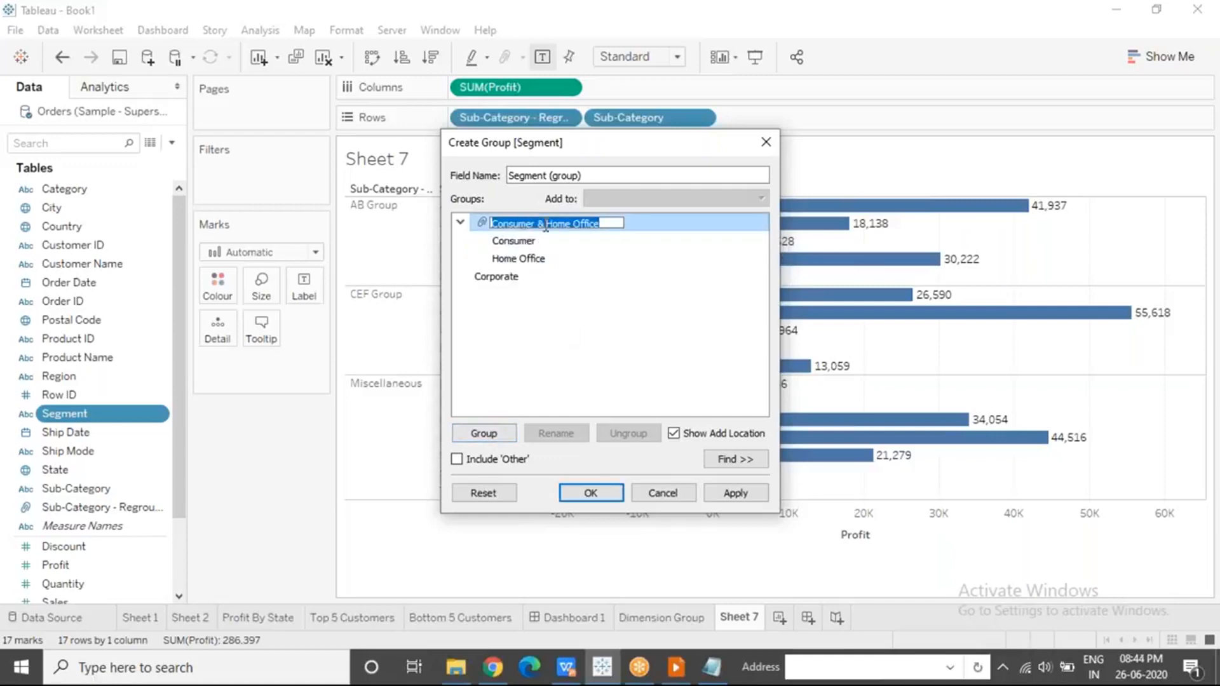
{"action": "left_click", "coordinate": [491, 280]}
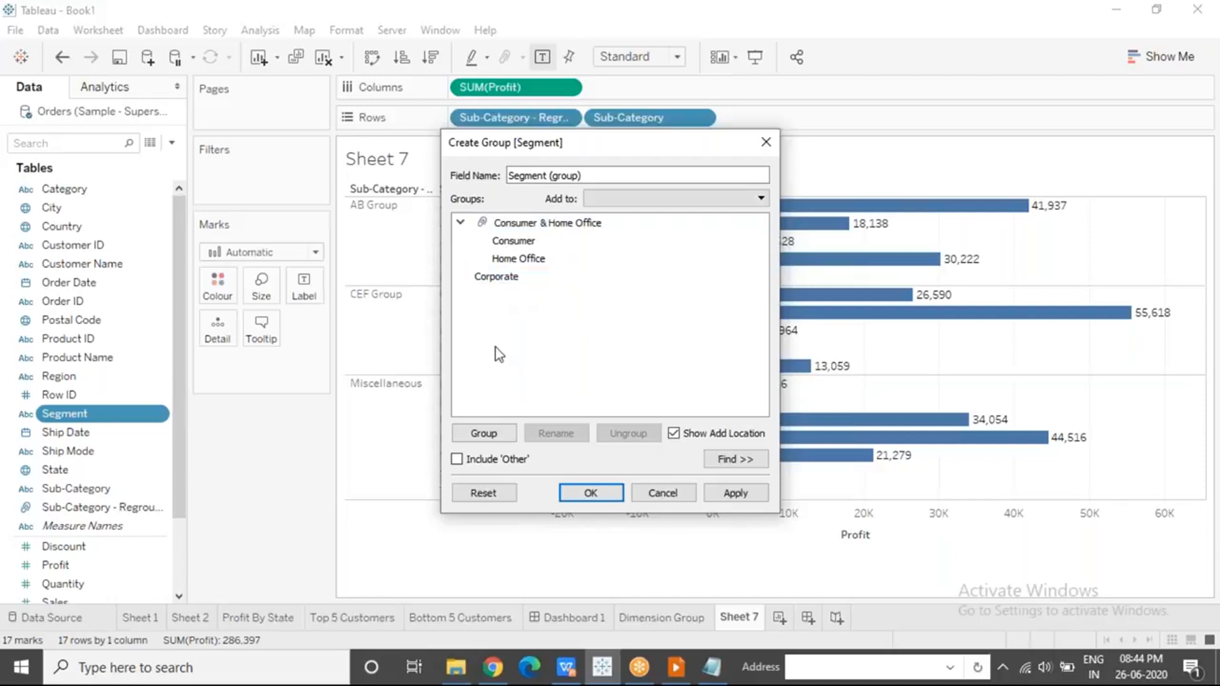
{"action": "left_click", "coordinate": [581, 494]}
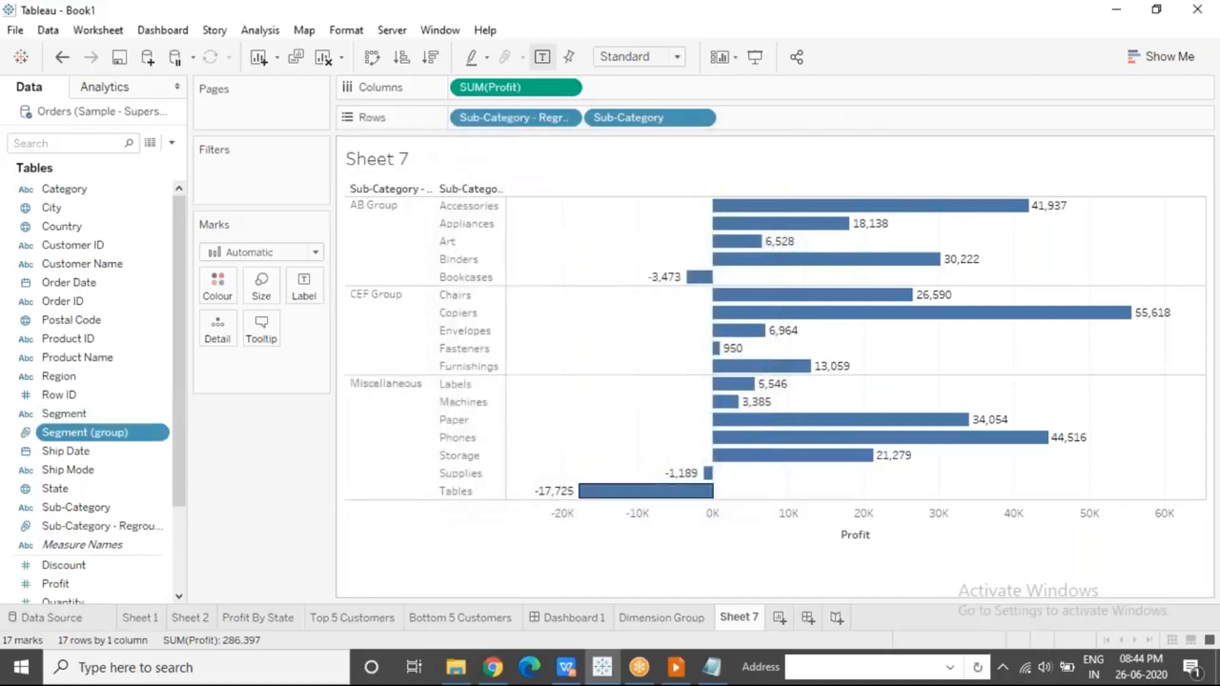
Create a new worksheet with Segment (group) on the rows and Profit as the text values.
{"action": "left_click", "coordinate": [779, 618]}
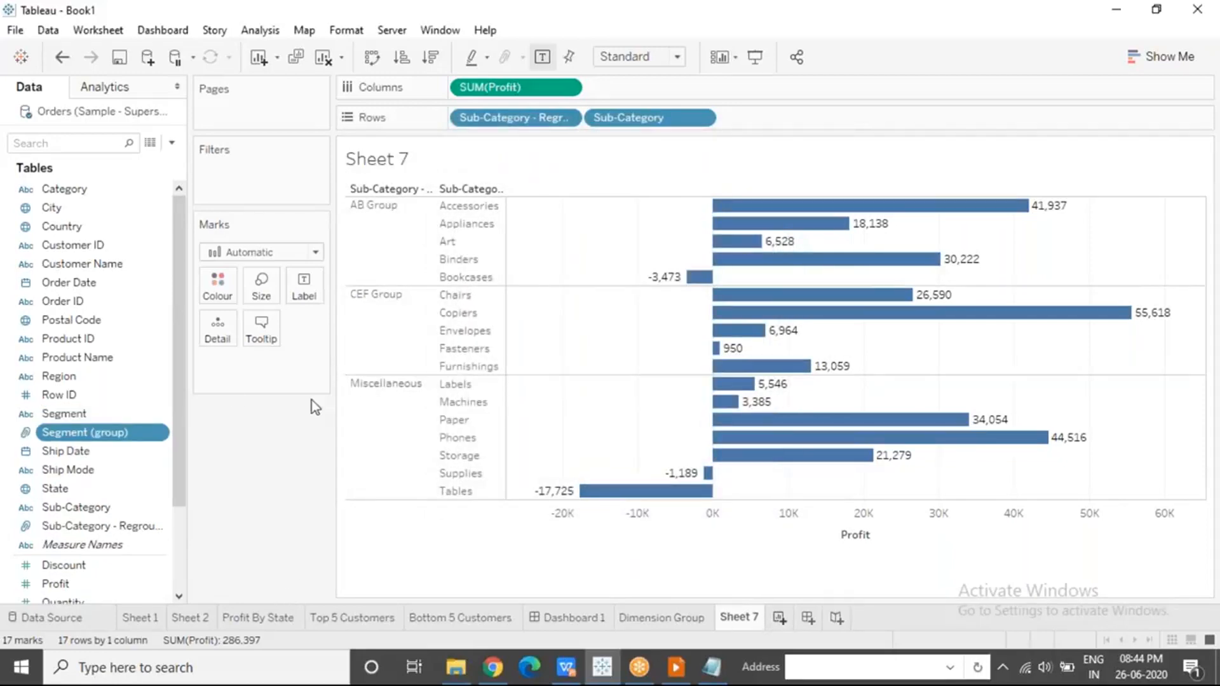
{"action": "left_click_drag", "start_coordinate": [102, 432], "coordinate": [505, 116]}
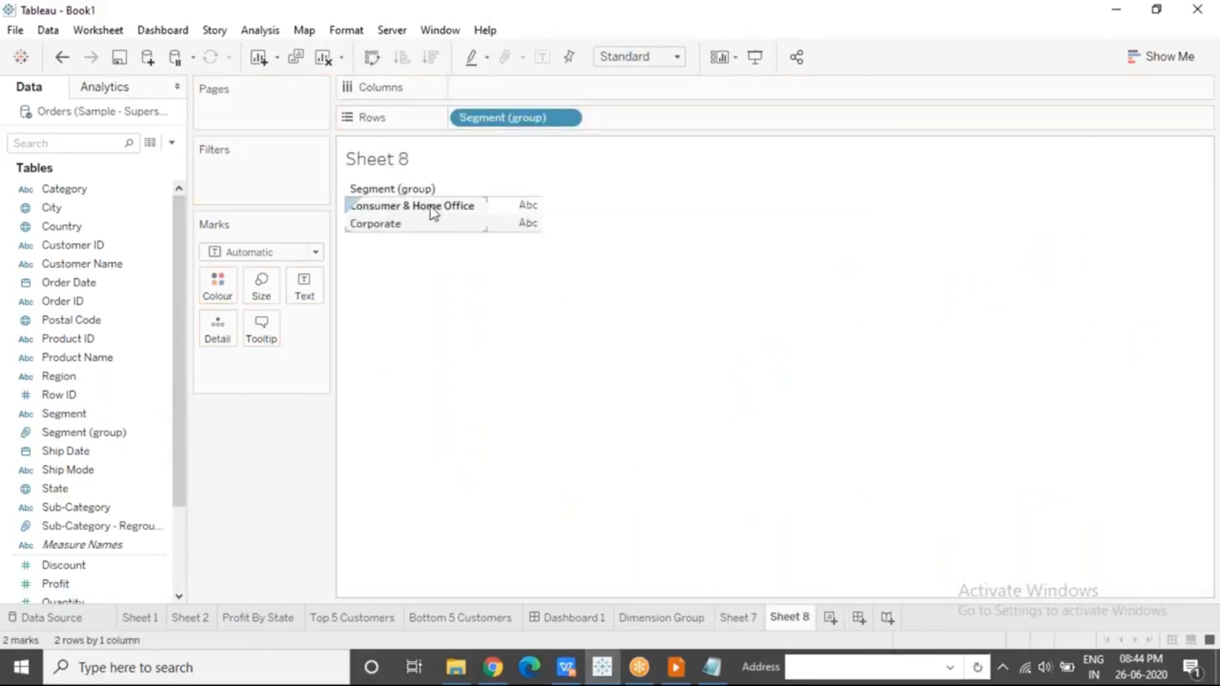
{"action": "mouse_move", "coordinate": [531, 210]}
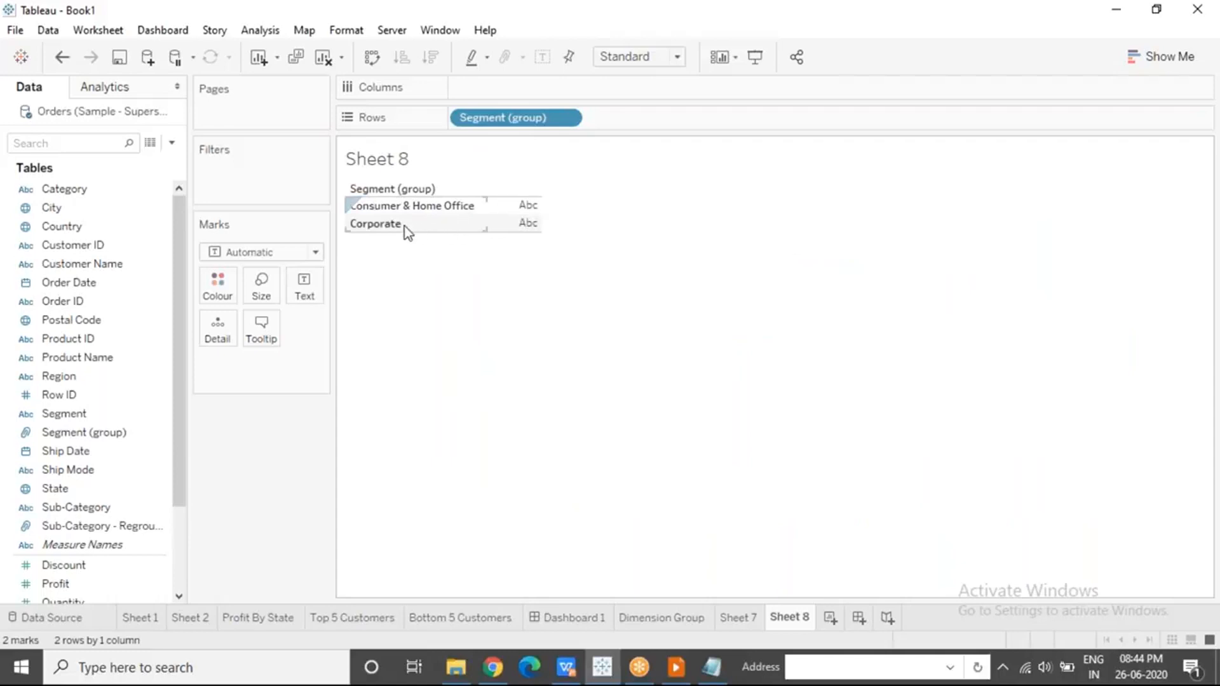
{"action": "left_click", "coordinate": [62, 587]}
{"action": "left_click_drag", "start_coordinate": [63, 592], "coordinate": [304, 289]}
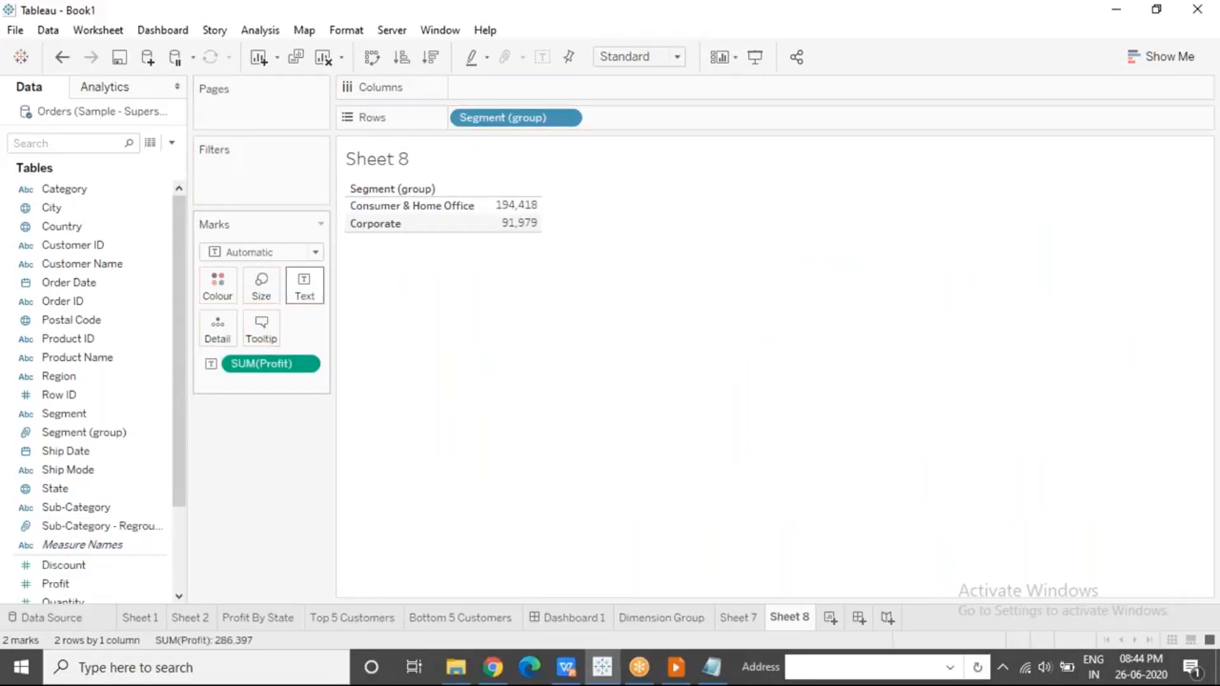
{"action": "mouse_move", "coordinate": [509, 215]}
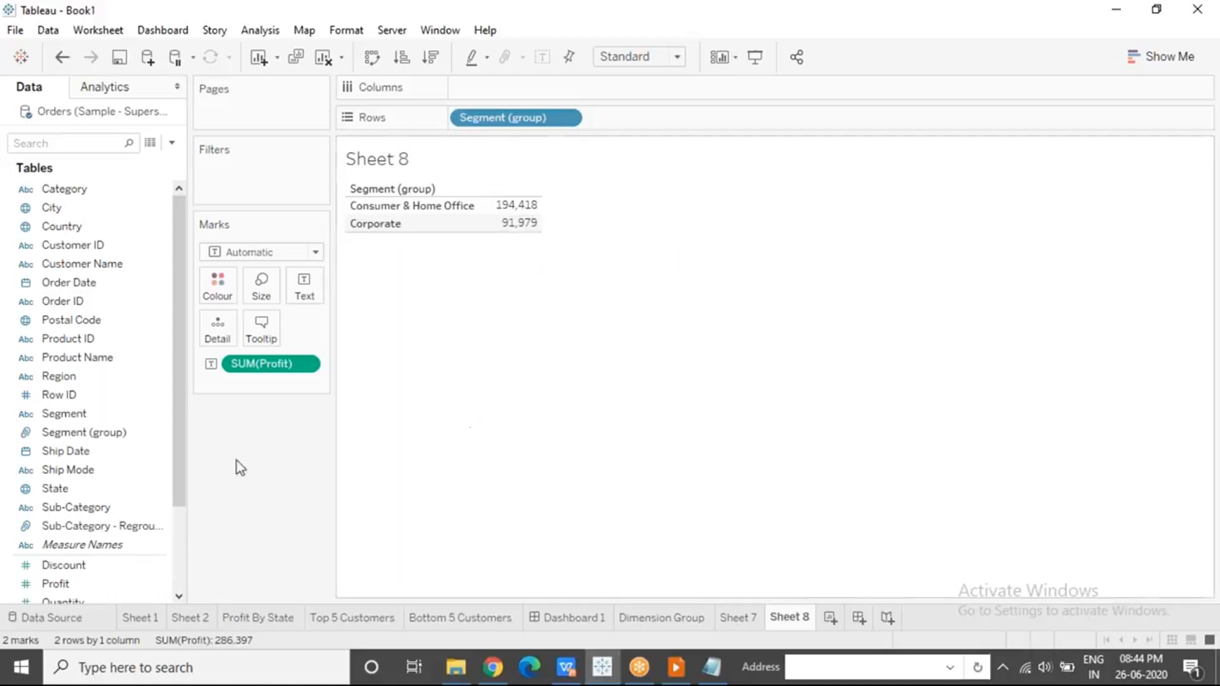
Edit the Segment (group) field and ungroup Home Office from the Consumer & Home Office group.
{"action": "left_click_drag", "start_coordinate": [148, 436], "coordinate": [191, 438]}
{"action": "left_click", "coordinate": [161, 433]}
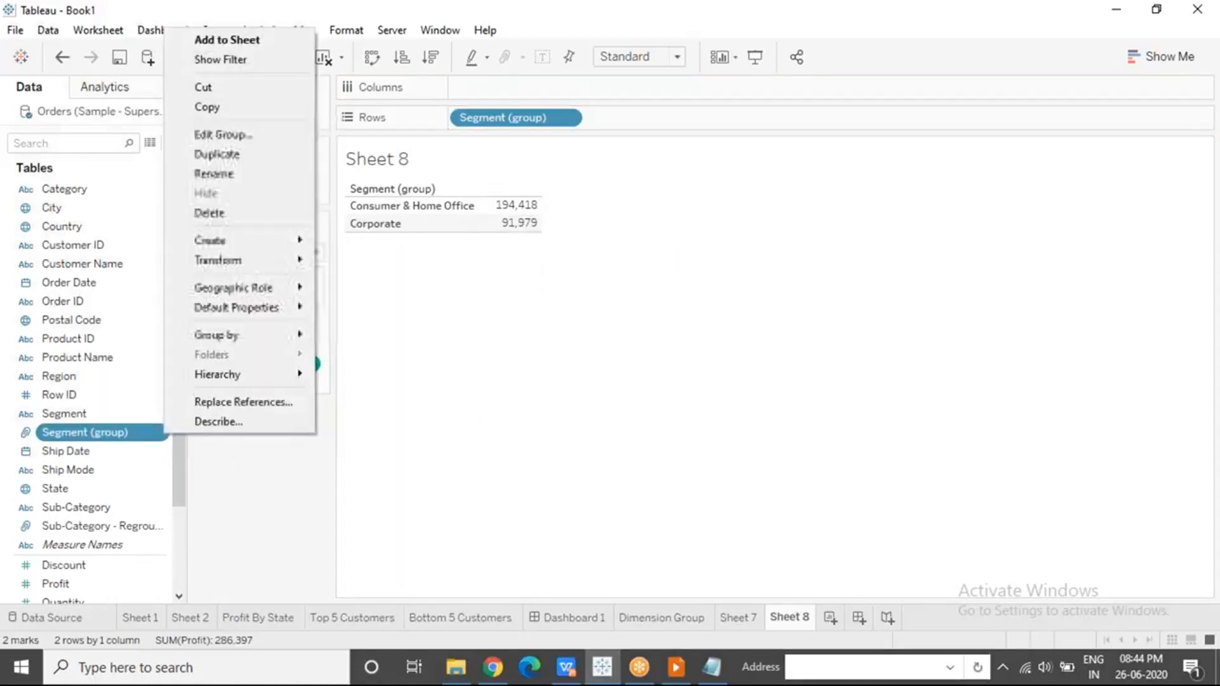
{"action": "left_click", "coordinate": [237, 136]}
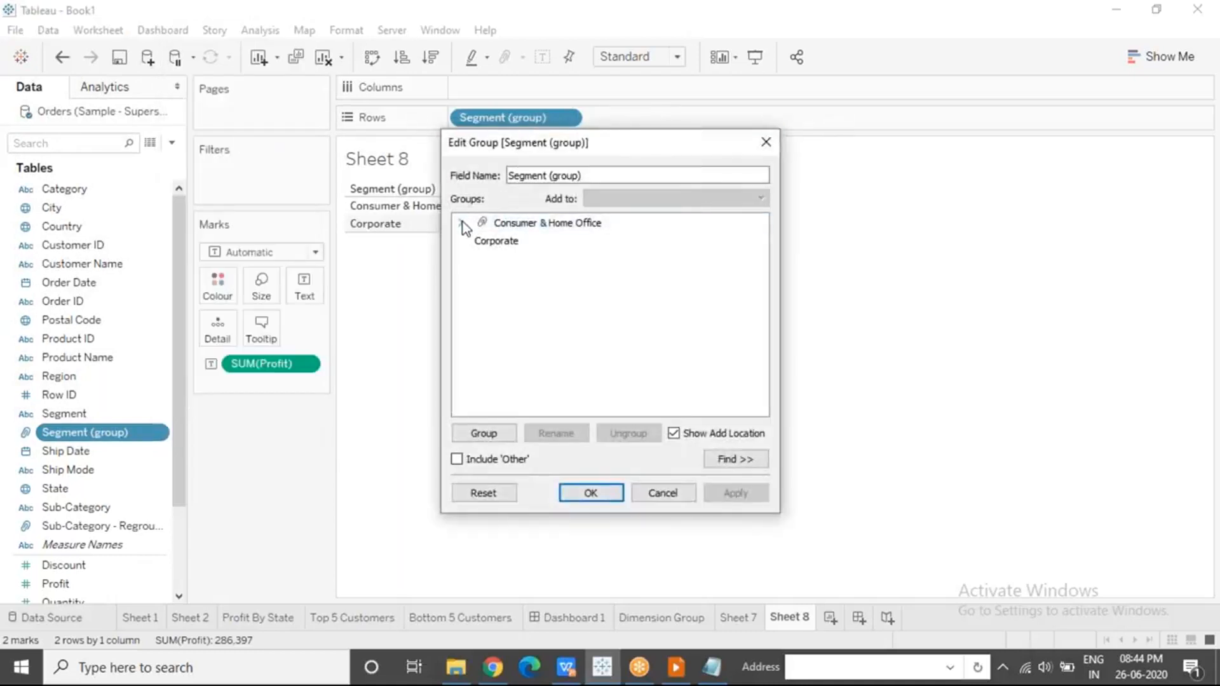
{"action": "left_click", "coordinate": [460, 222]}
{"action": "left_click_drag", "start_coordinate": [544, 260], "coordinate": [515, 283]}
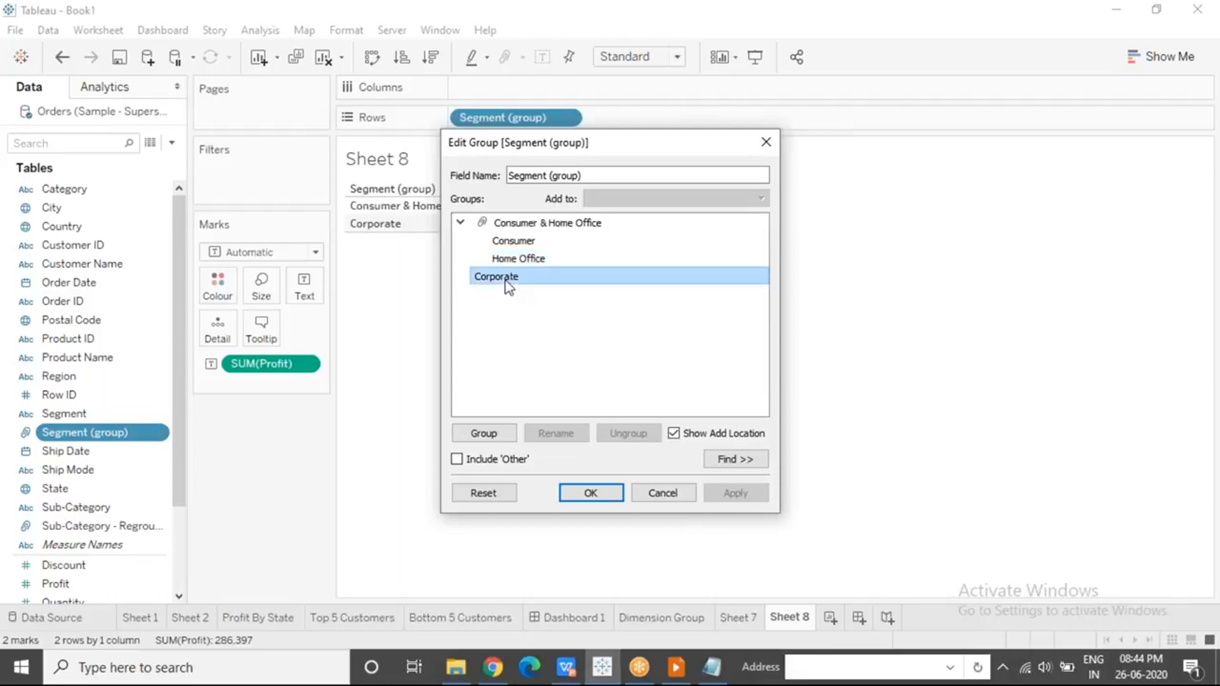
{"action": "left_click", "coordinate": [526, 262]}
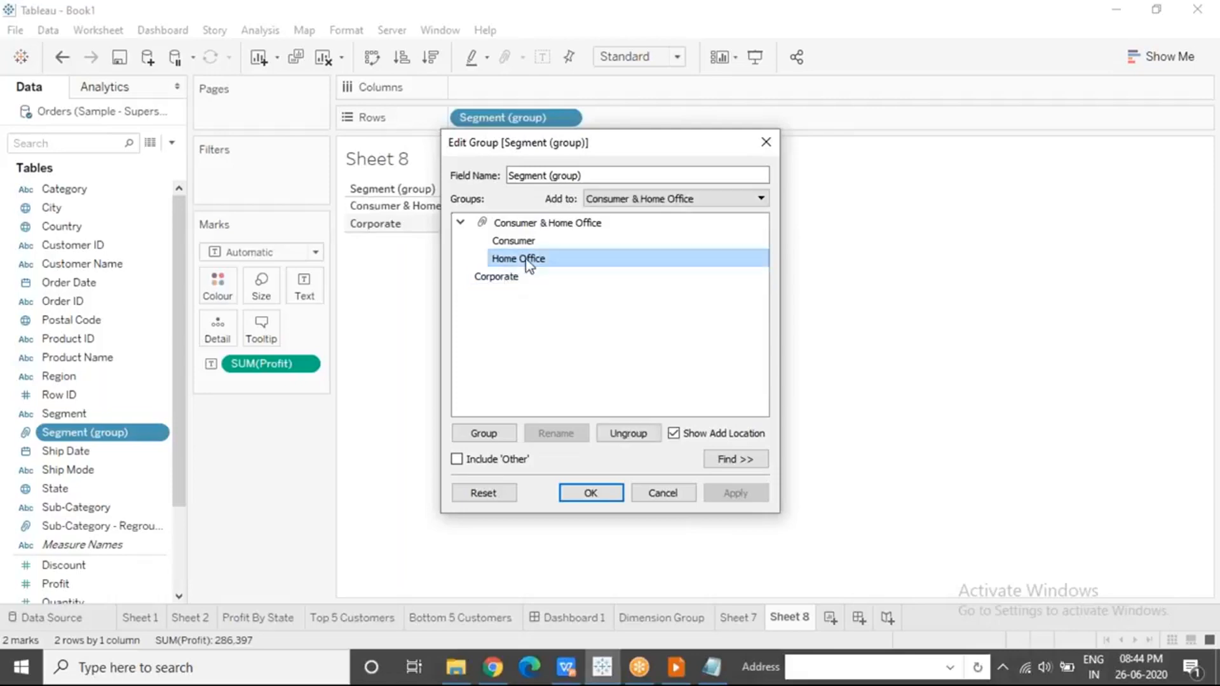
{"action": "left_click", "coordinate": [639, 438]}
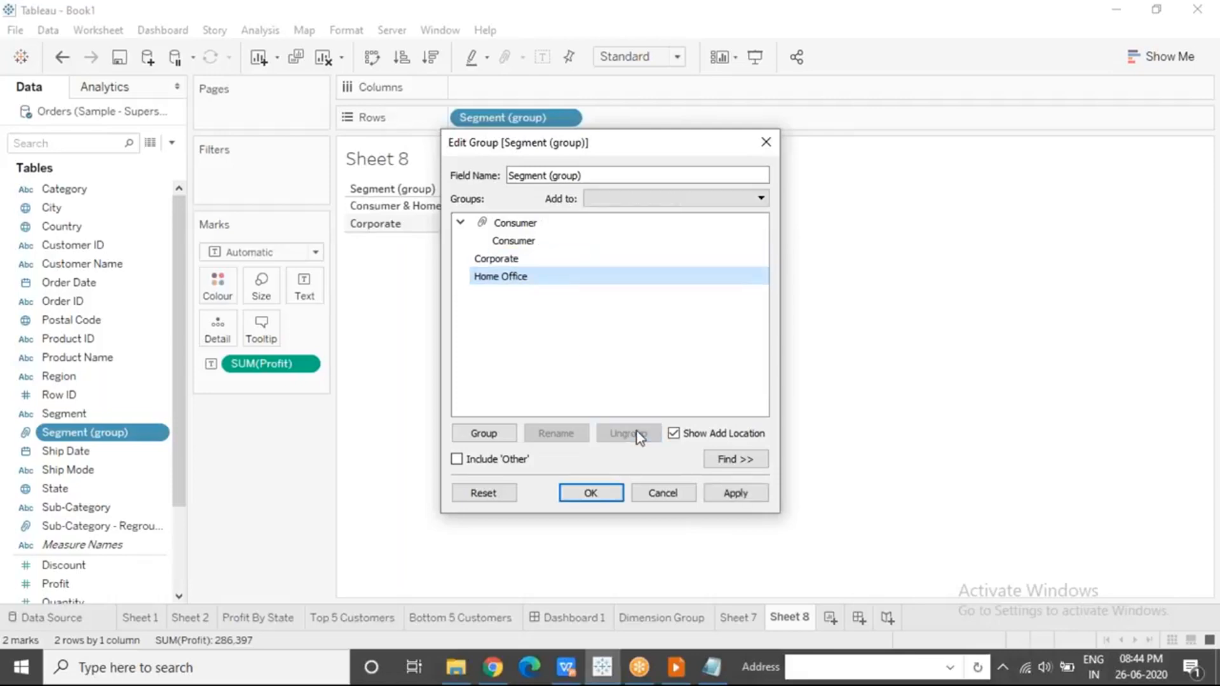
Group Corporate with Home Office in the Segment (group) field and apply the edited grouping.
{"action": "left_click", "coordinate": [515, 260], "text": "ctrl"}
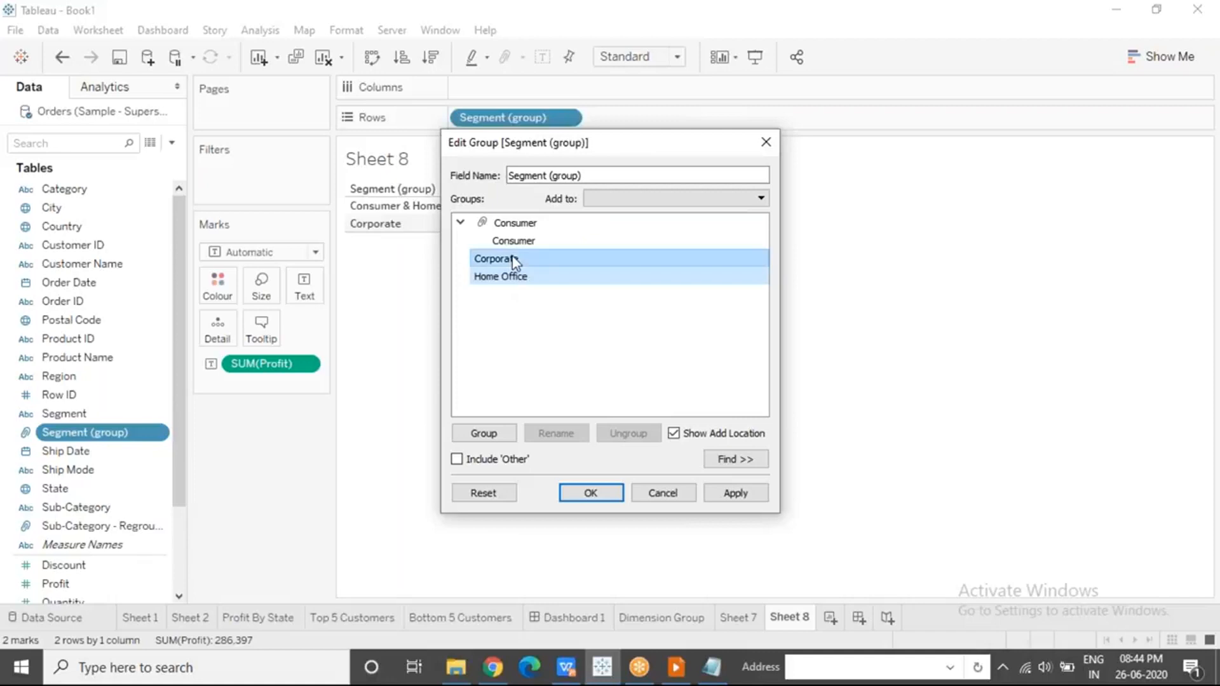
{"action": "left_click", "coordinate": [490, 435]}
{"action": "left_click", "coordinate": [585, 494]}
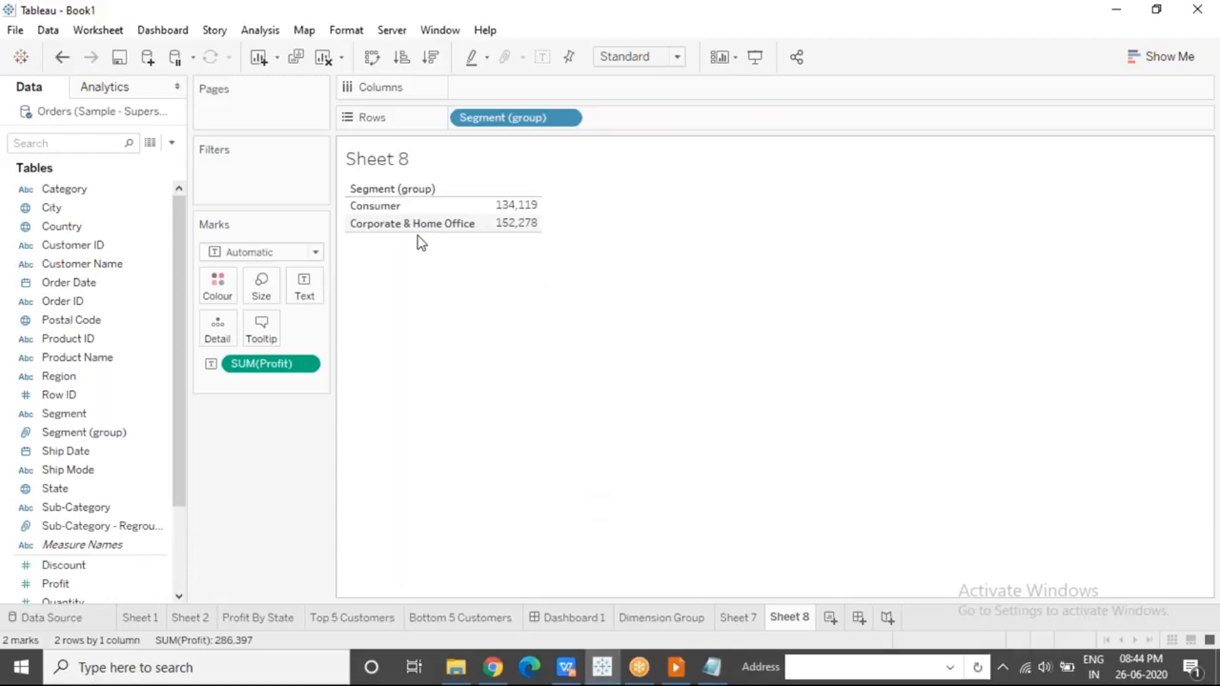
Compare the profit of the Consumer and Corporate & Home Office groups in the table.
{"action": "mouse_move", "coordinate": [511, 232]}
{"action": "left_click", "coordinate": [413, 207]}
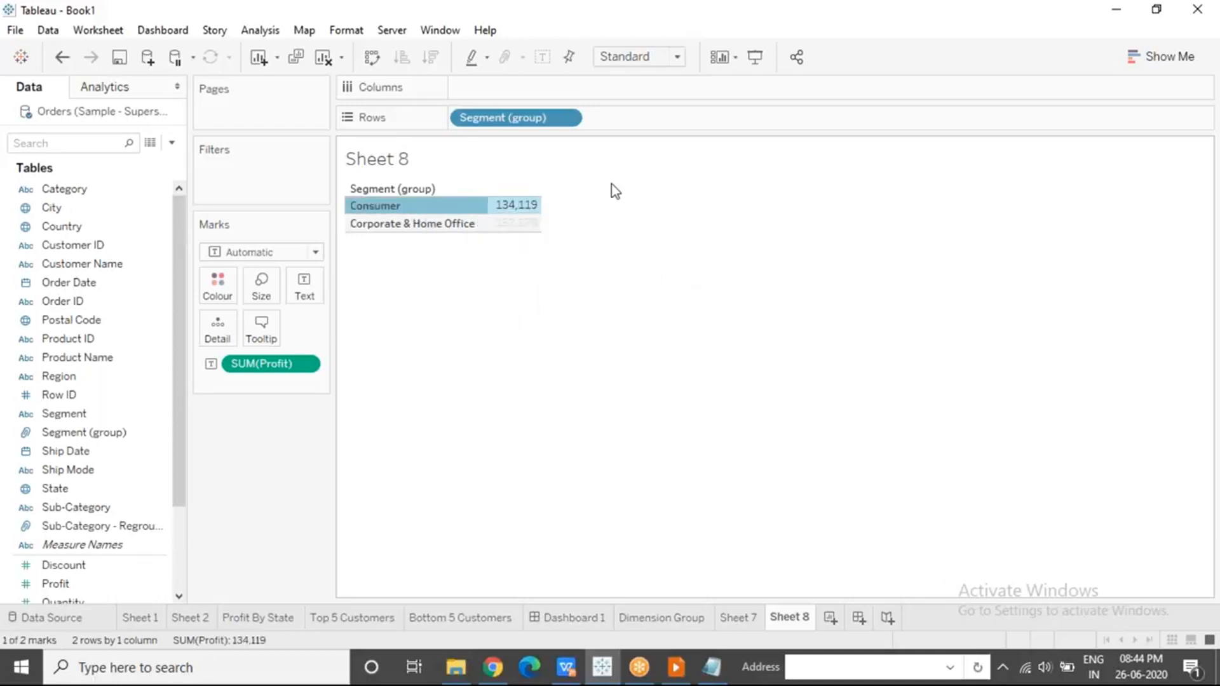
{"action": "left_click", "coordinate": [493, 350]}
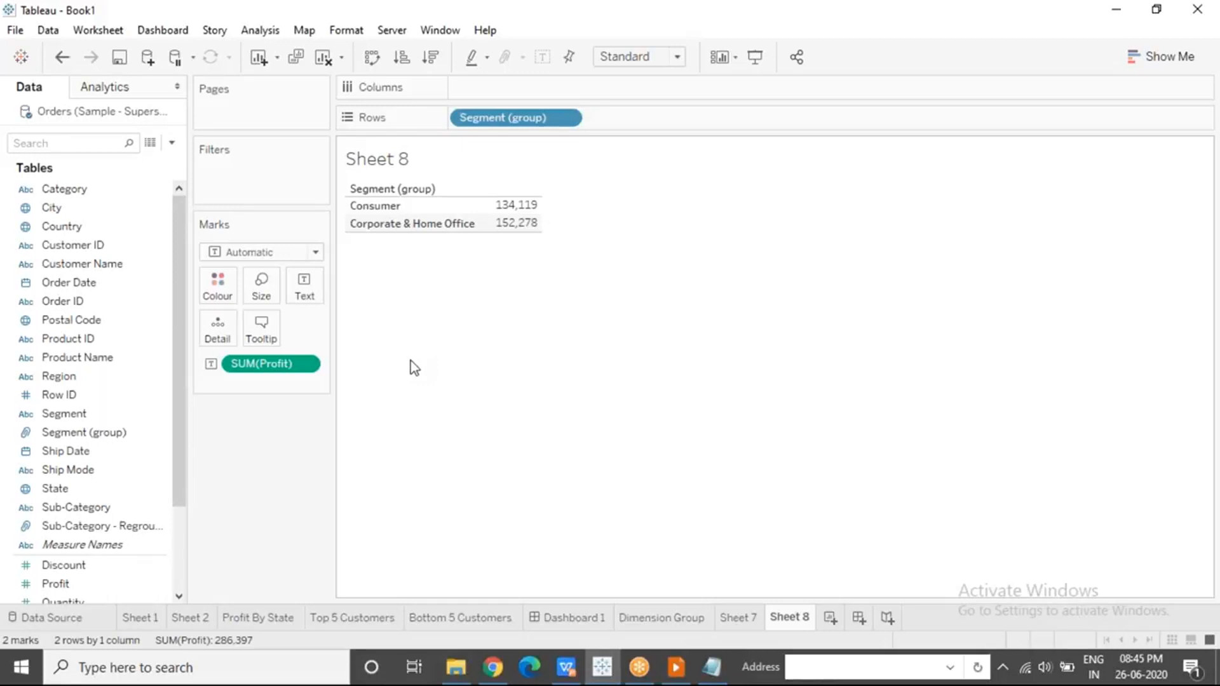
{"action": "left_click", "coordinate": [528, 212]}
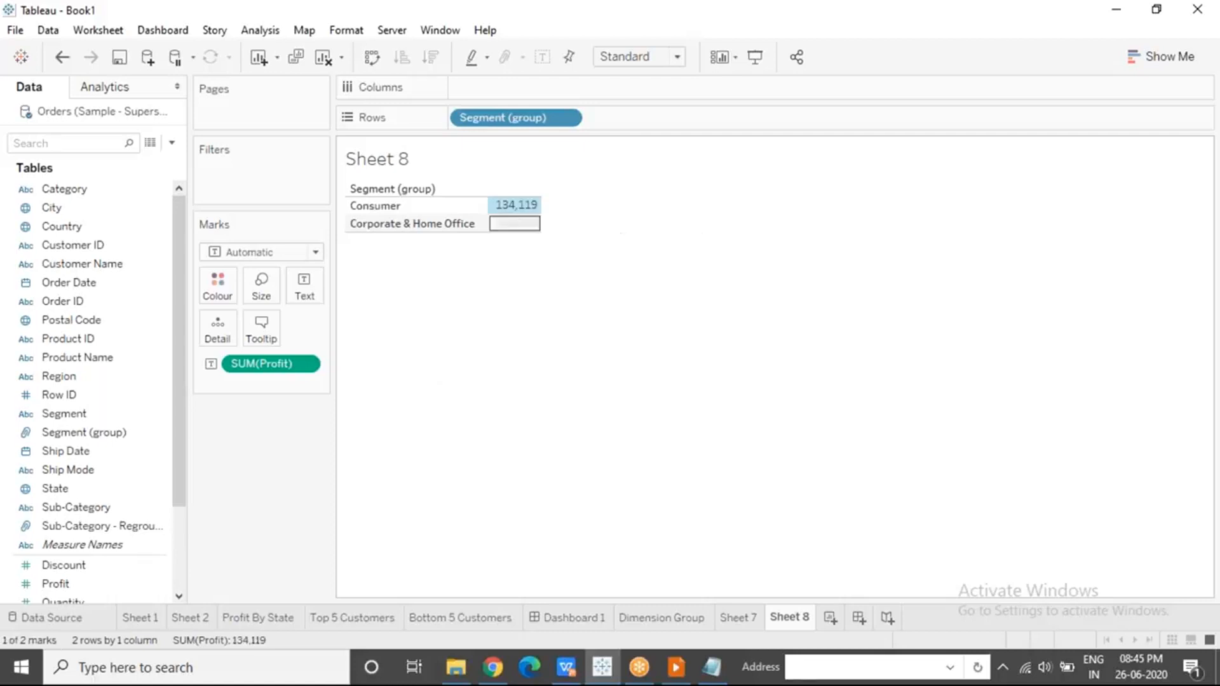
{"action": "left_click", "coordinate": [396, 229]}
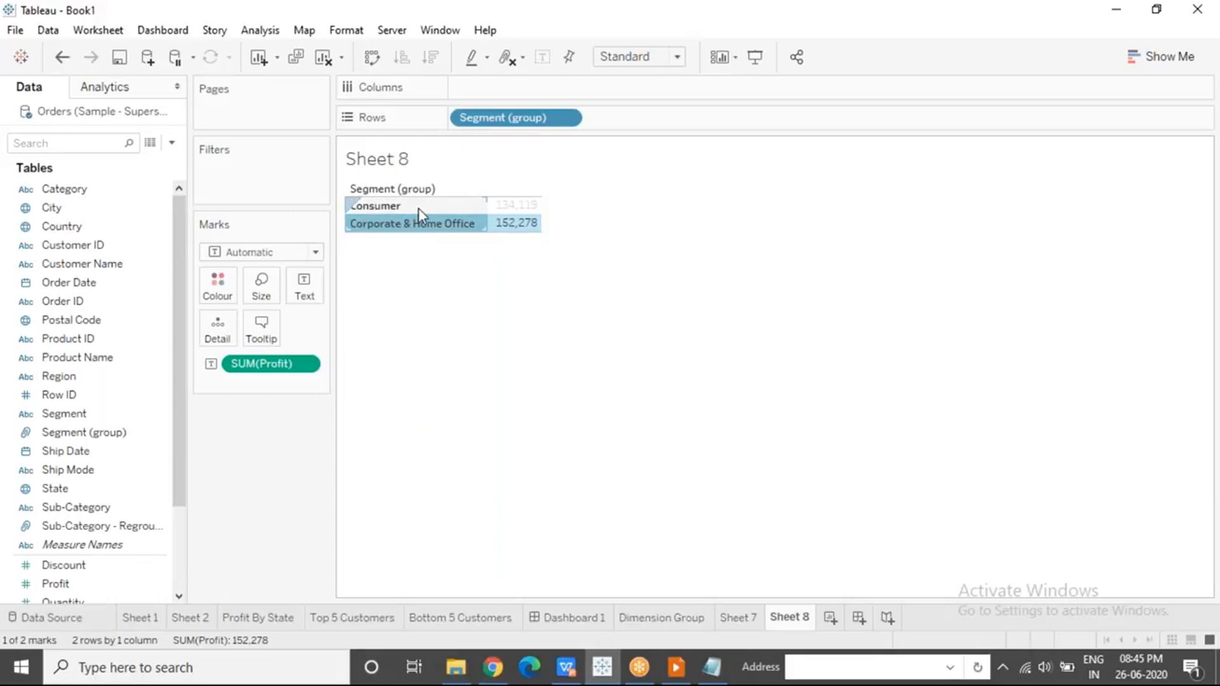
{"action": "left_click", "coordinate": [425, 316]}
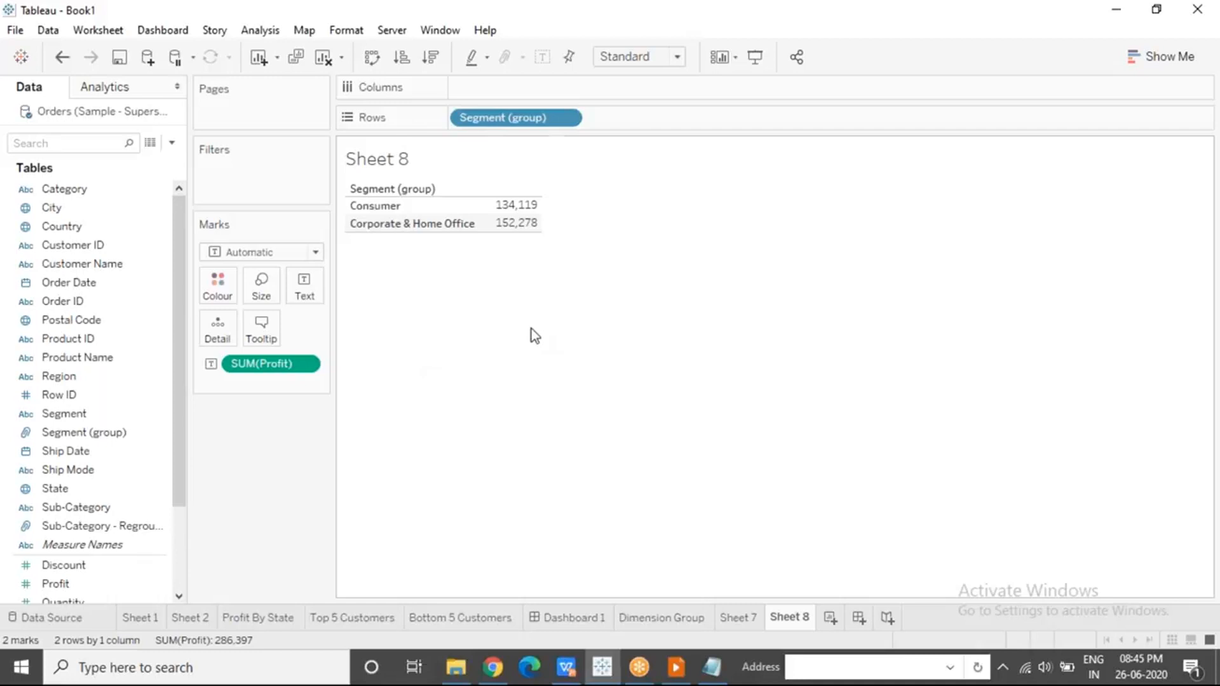
{"action": "left_click", "coordinate": [1208, 620]}
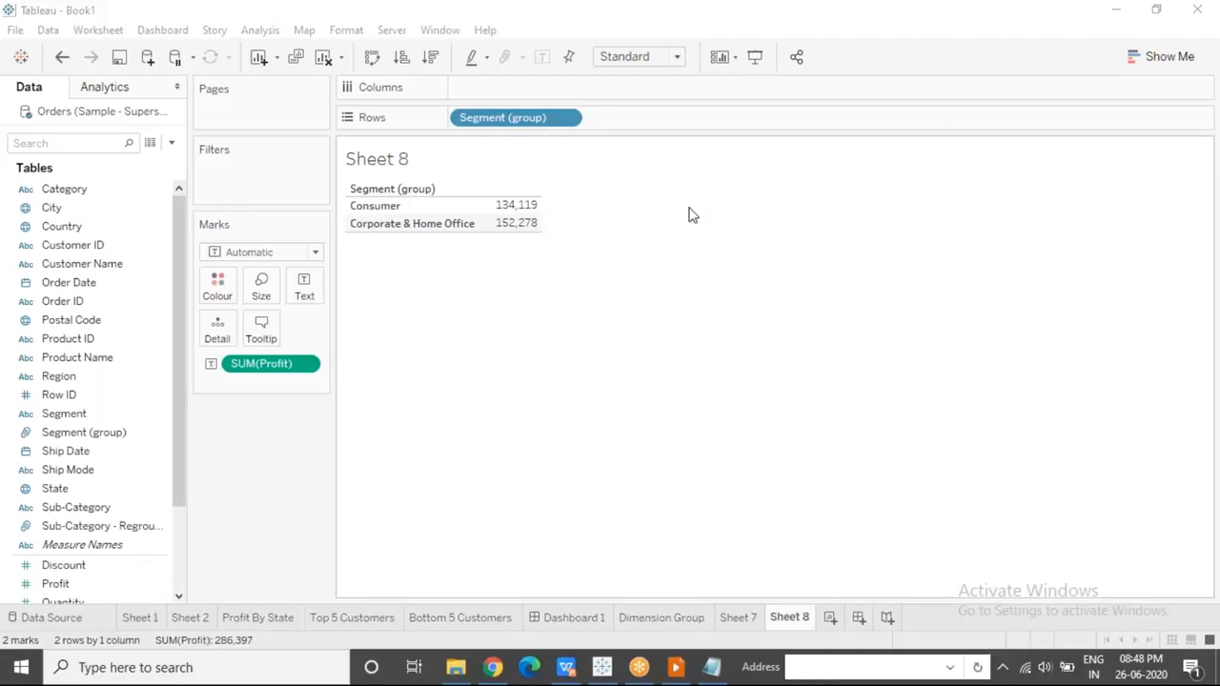
Build a new worksheet charting Profit by Sub-Category as horizontal bars, sorted in descending order of profit.
{"action": "left_click", "coordinate": [830, 617]}
{"action": "left_click_drag", "start_coordinate": [87, 507], "coordinate": [509, 114]}
{"action": "left_click", "coordinate": [96, 583]}
{"action": "left_click_drag", "start_coordinate": [132, 475], "coordinate": [509, 87]}
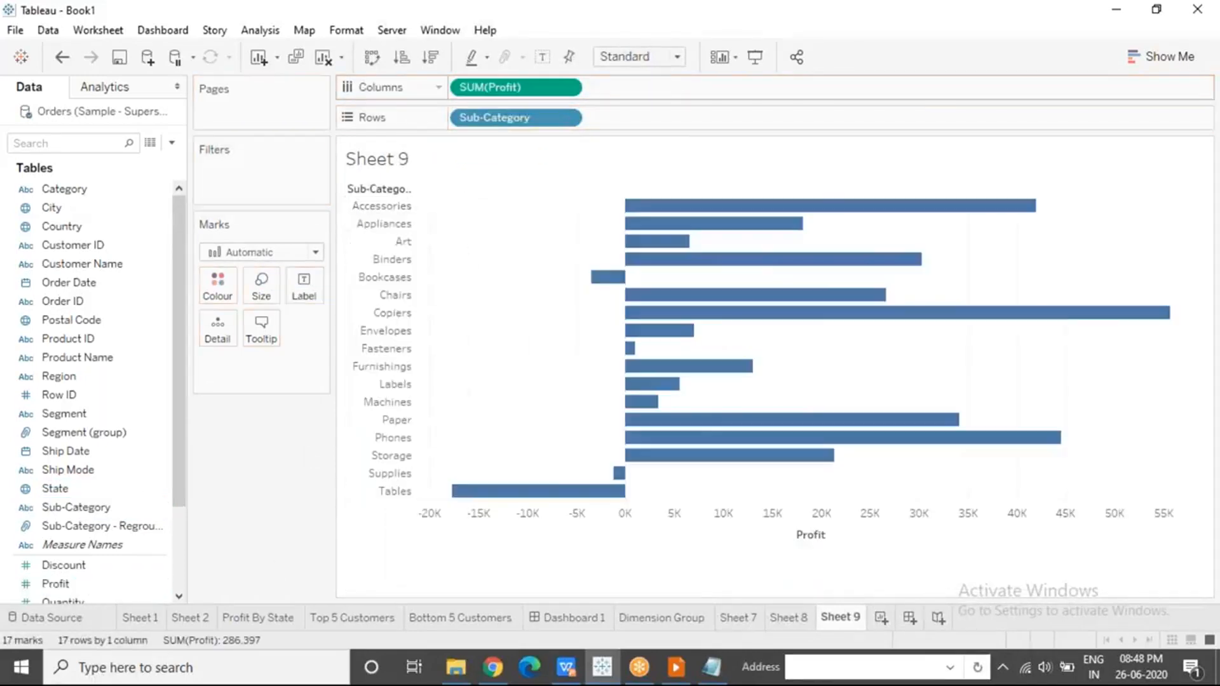
{"action": "left_click", "coordinate": [430, 64]}
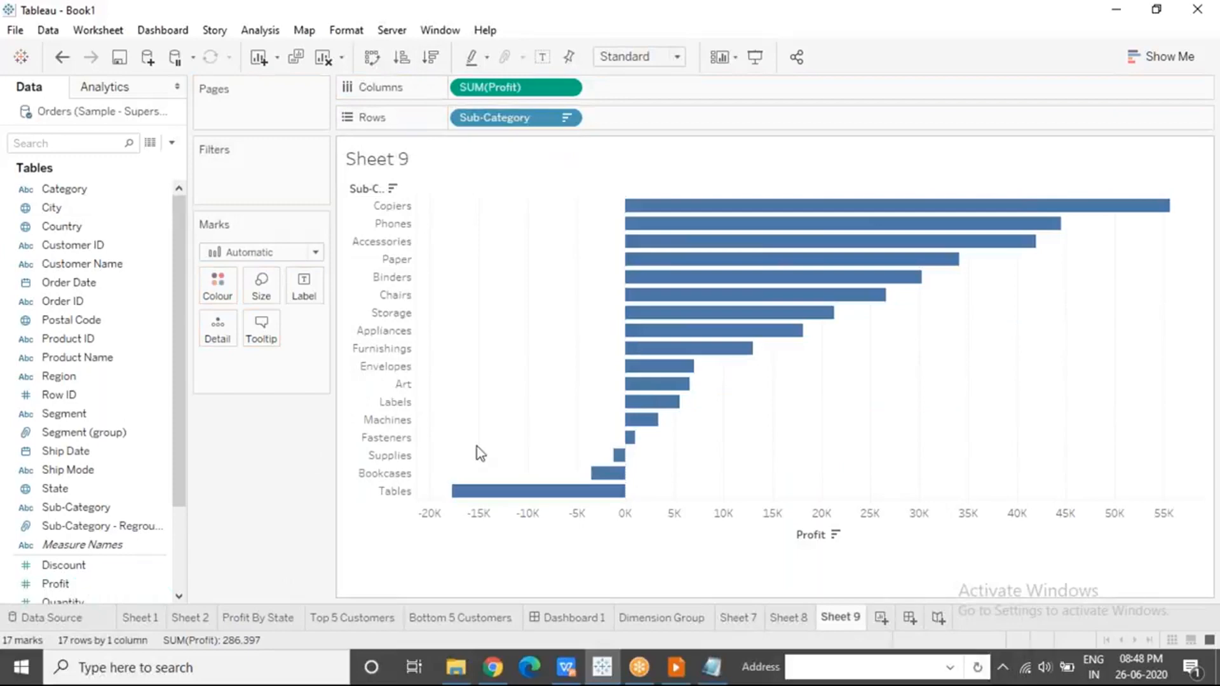
Group the Supplies, Bookcases and Tables bars directly from the chart marks.
{"action": "left_click_drag", "start_coordinate": [452, 448], "coordinate": [626, 507]}
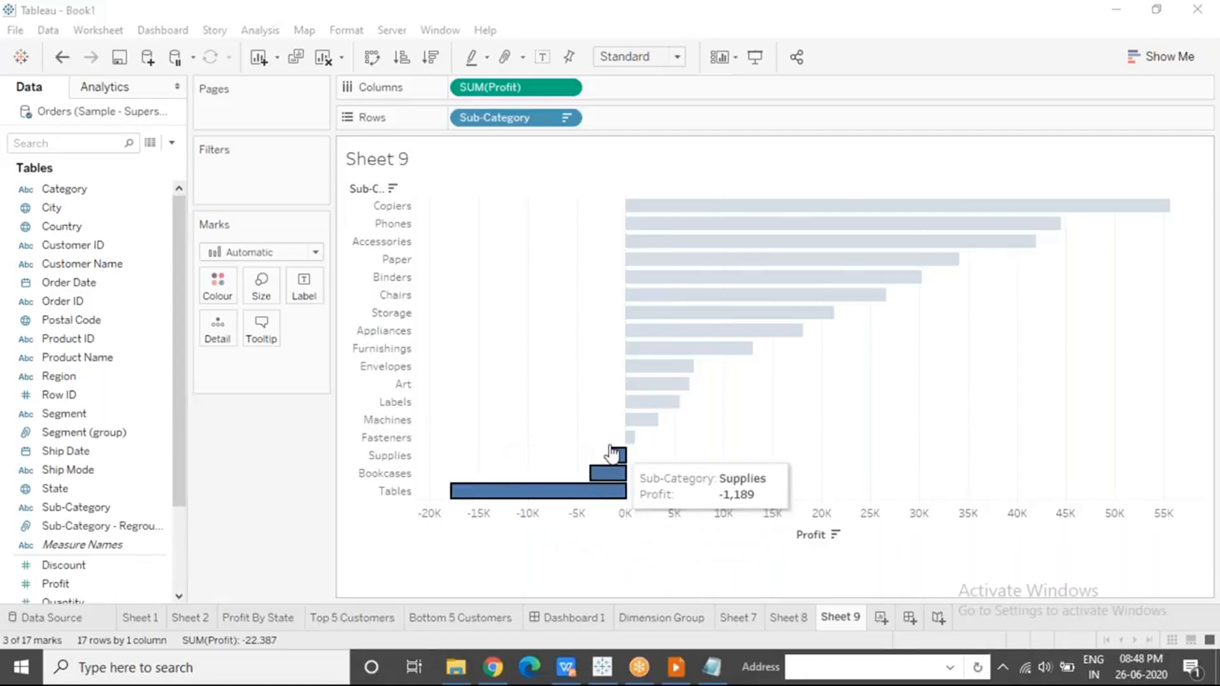
{"action": "mouse_move", "coordinate": [545, 494]}
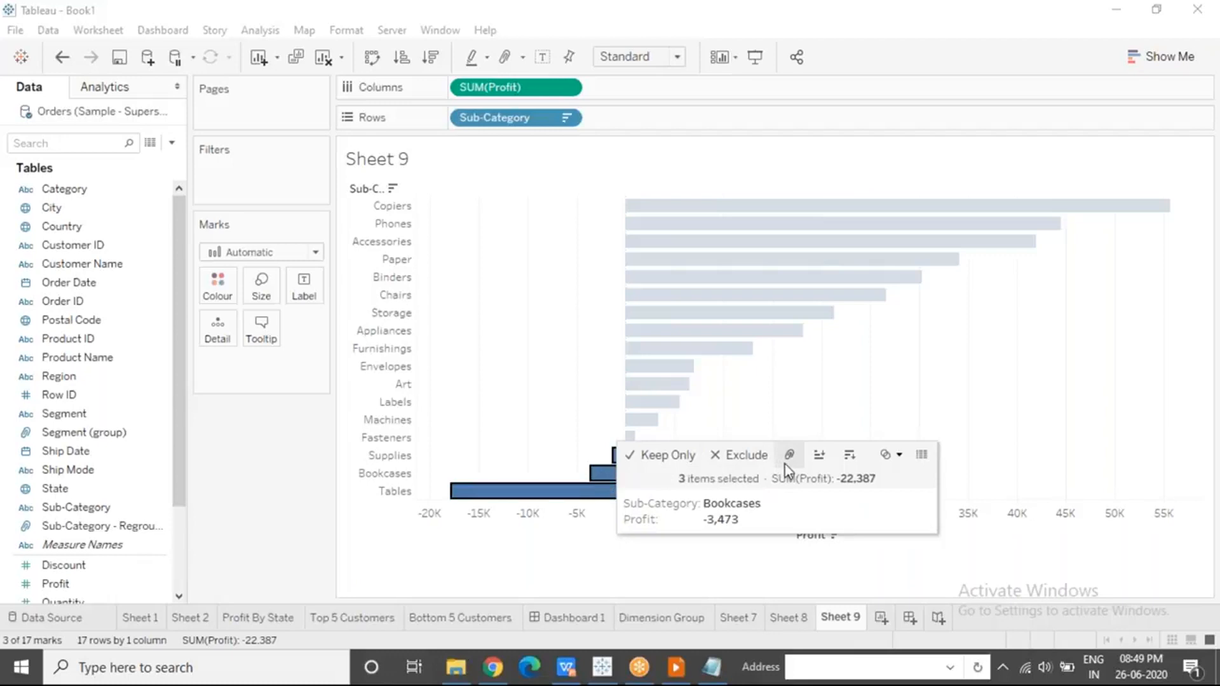
{"action": "right_click", "coordinate": [576, 492]}
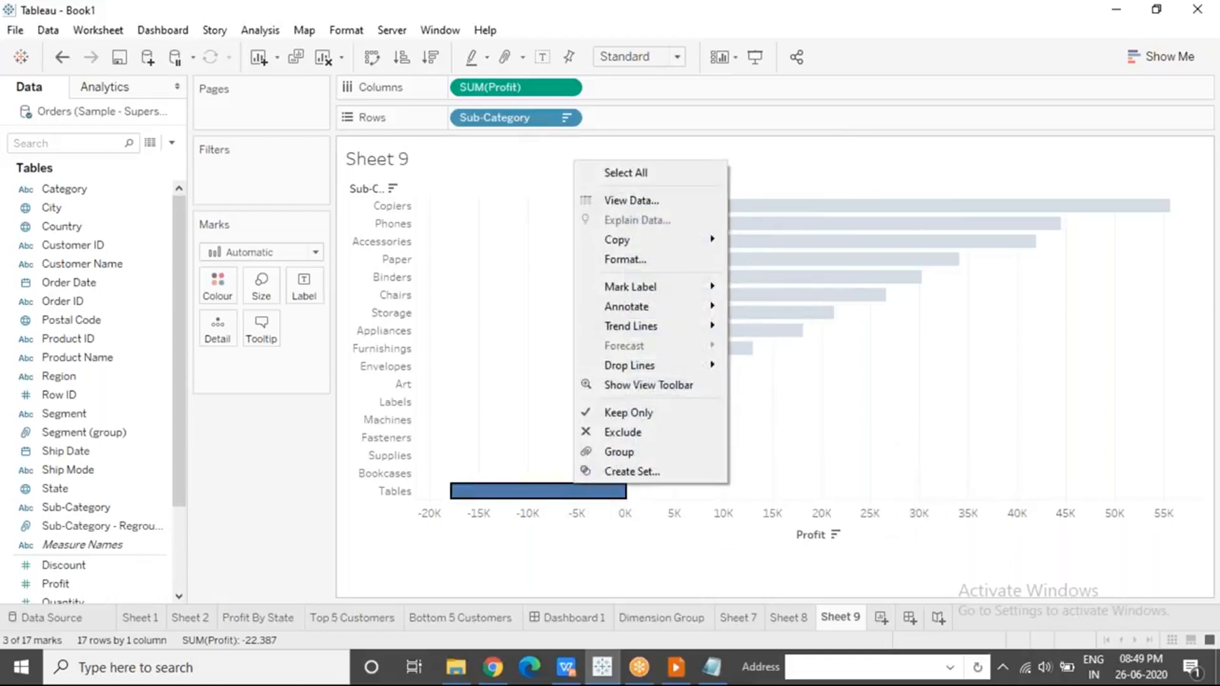
{"action": "left_click", "coordinate": [615, 456]}
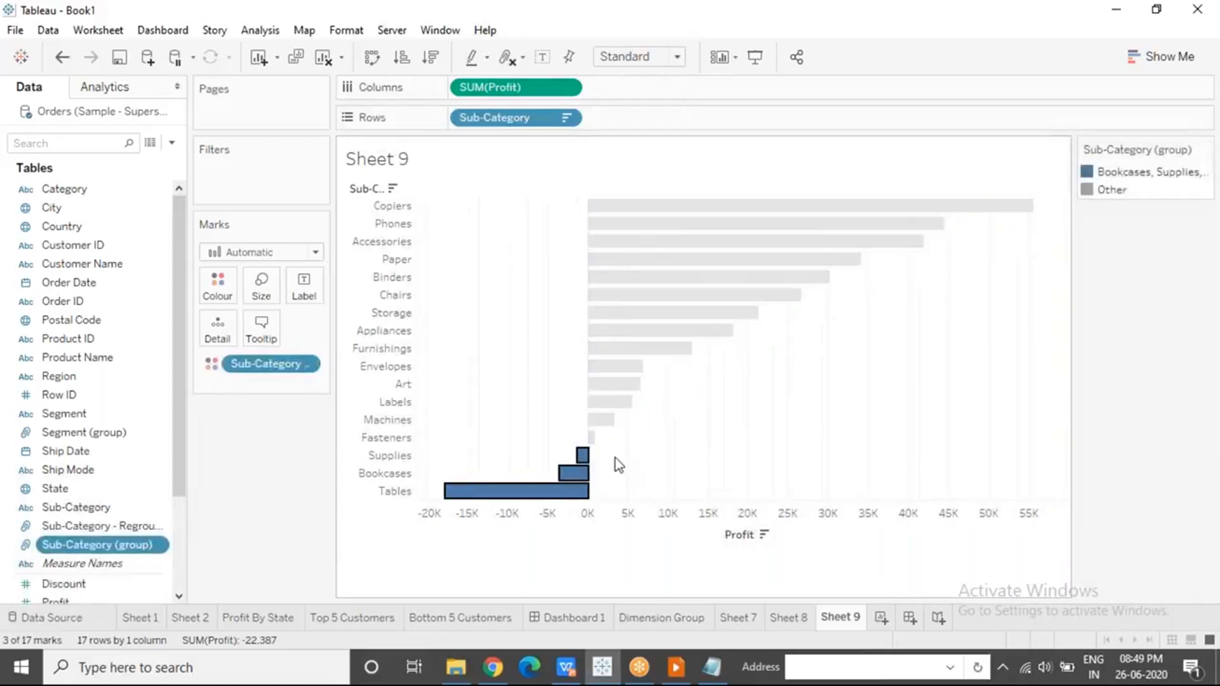
{"action": "left_click", "coordinate": [261, 544]}
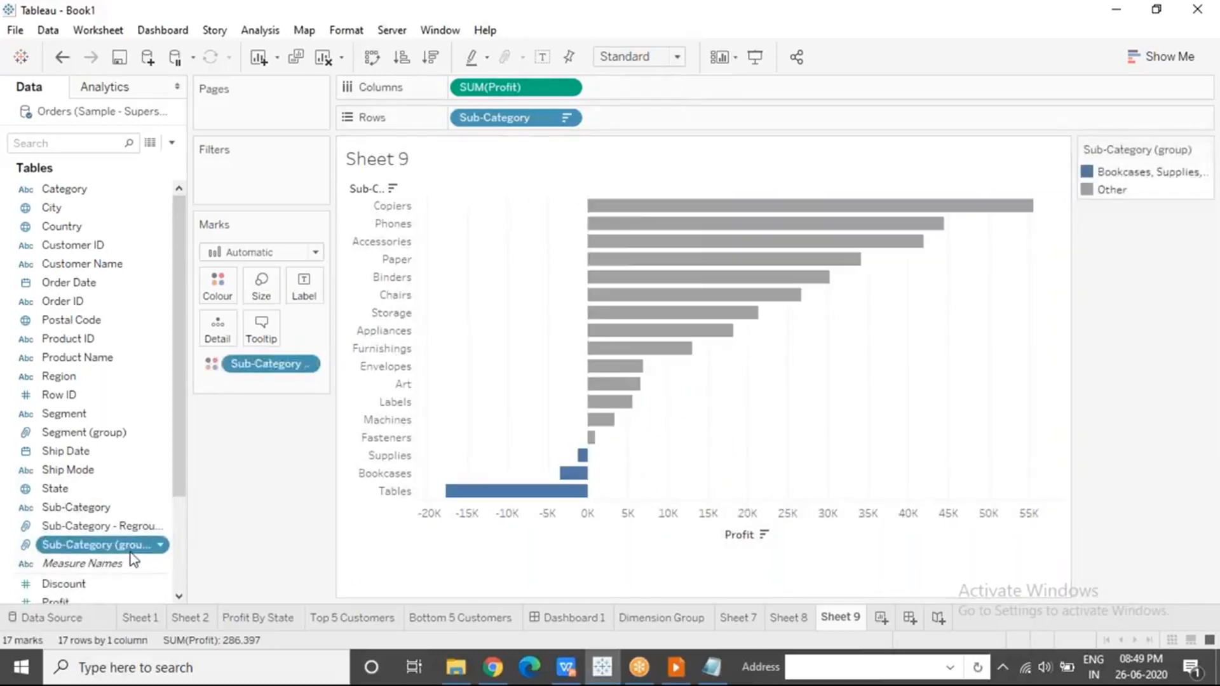
Compare the bars of the Bookcases, Supplies, Tables group with the Other bars and their colour legend entries.
{"action": "mouse_move", "coordinate": [591, 448]}
{"action": "left_click_drag", "start_coordinate": [537, 467], "coordinate": [601, 507]}
{"action": "left_click_drag", "start_coordinate": [745, 422], "coordinate": [624, 159]}
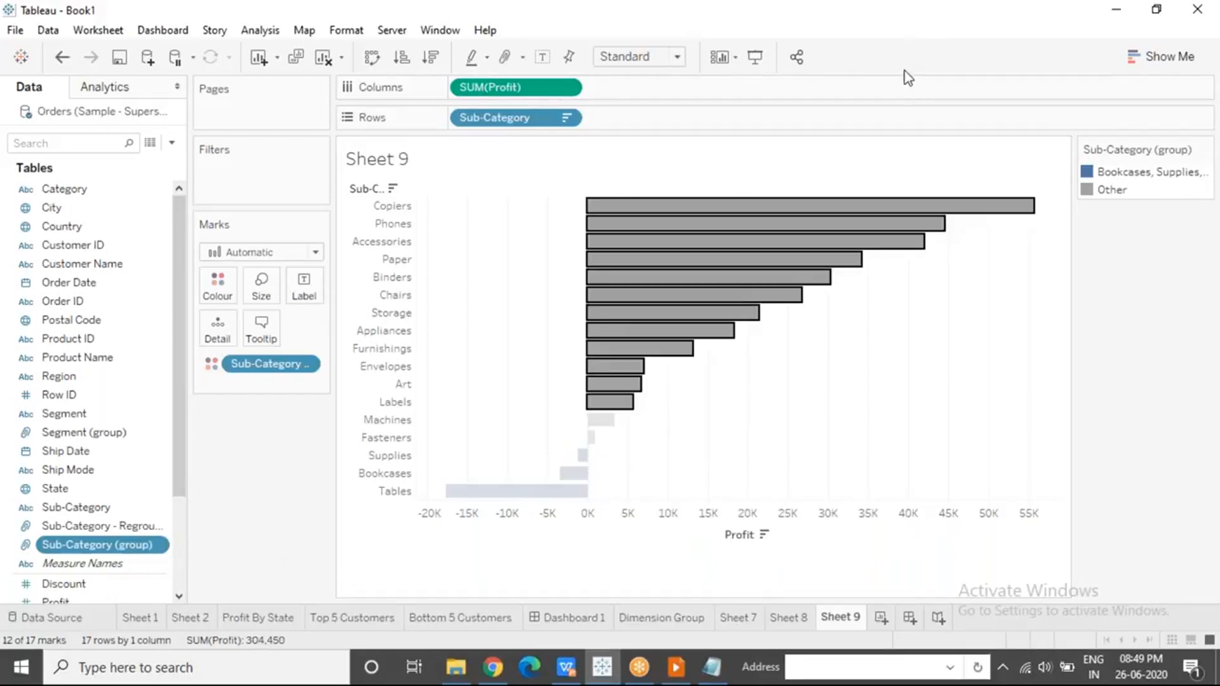
{"action": "left_click", "coordinate": [757, 414]}
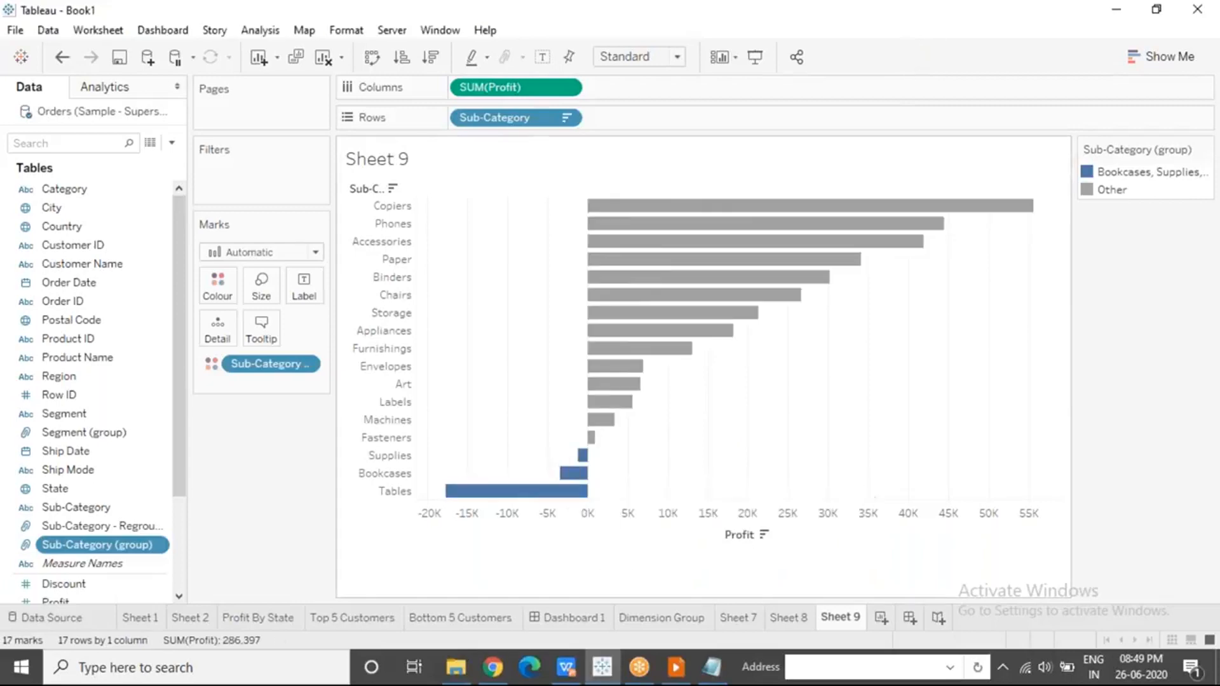
{"action": "left_click", "coordinate": [1116, 178]}
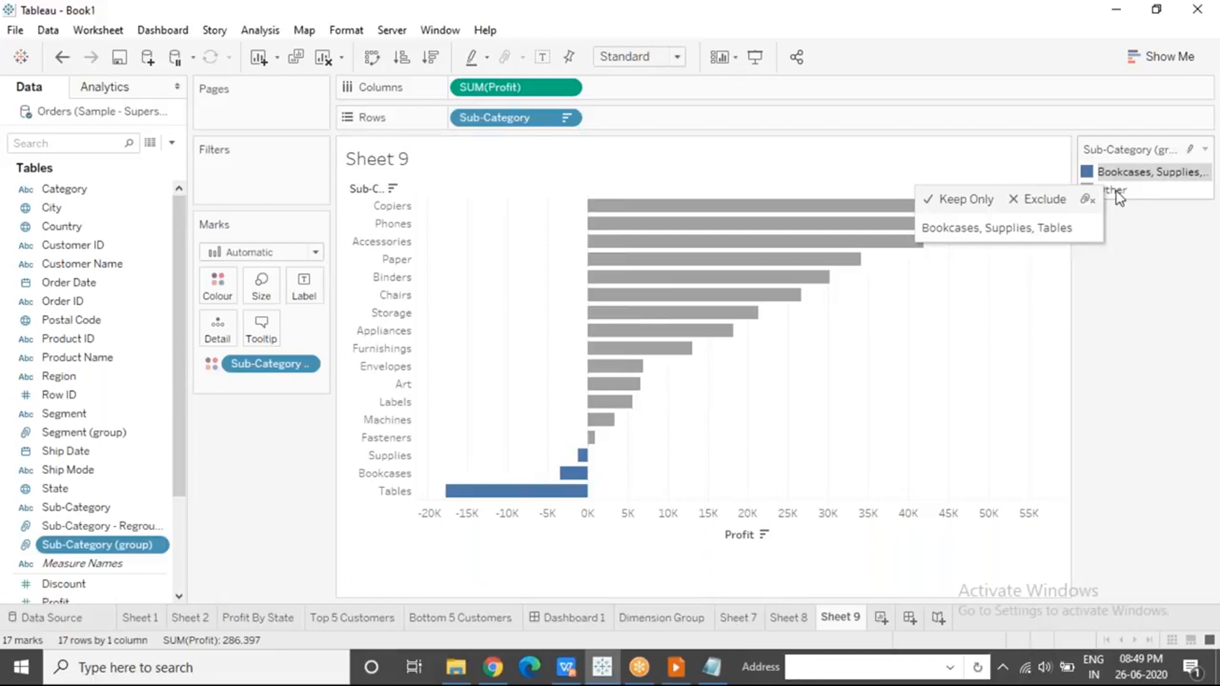
{"action": "left_click", "coordinate": [1116, 191]}
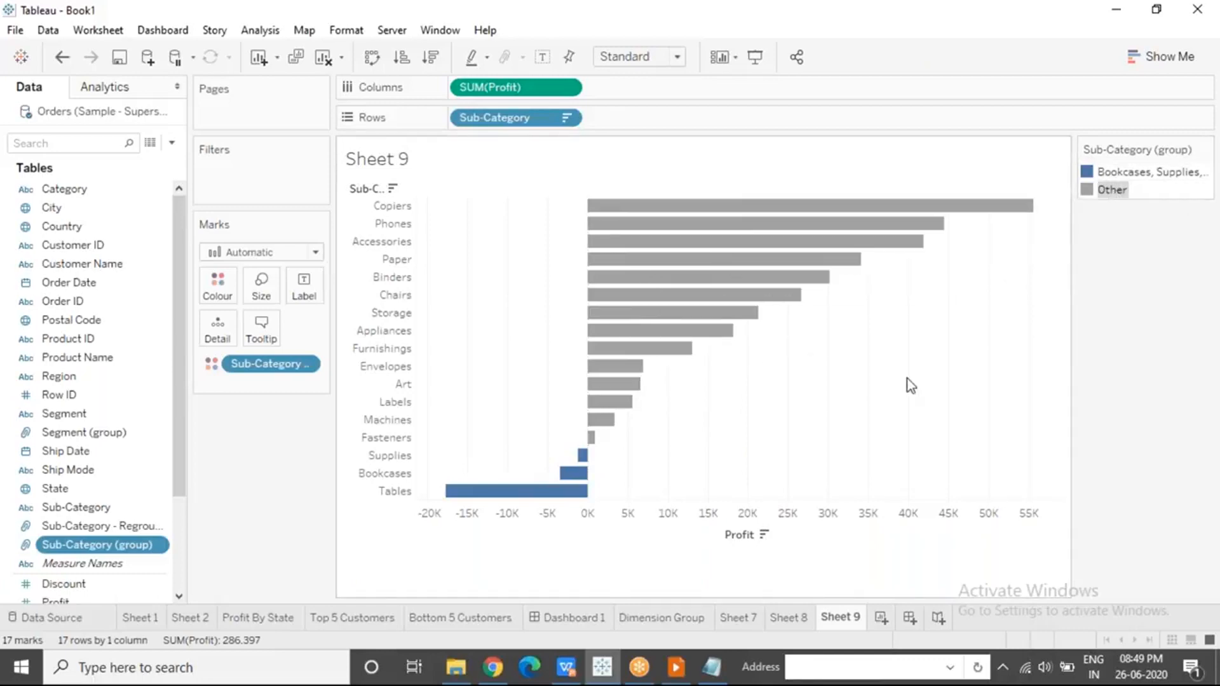
Review the members of both groups in the Sub-Category (group) definition.
{"action": "left_click", "coordinate": [222, 502]}
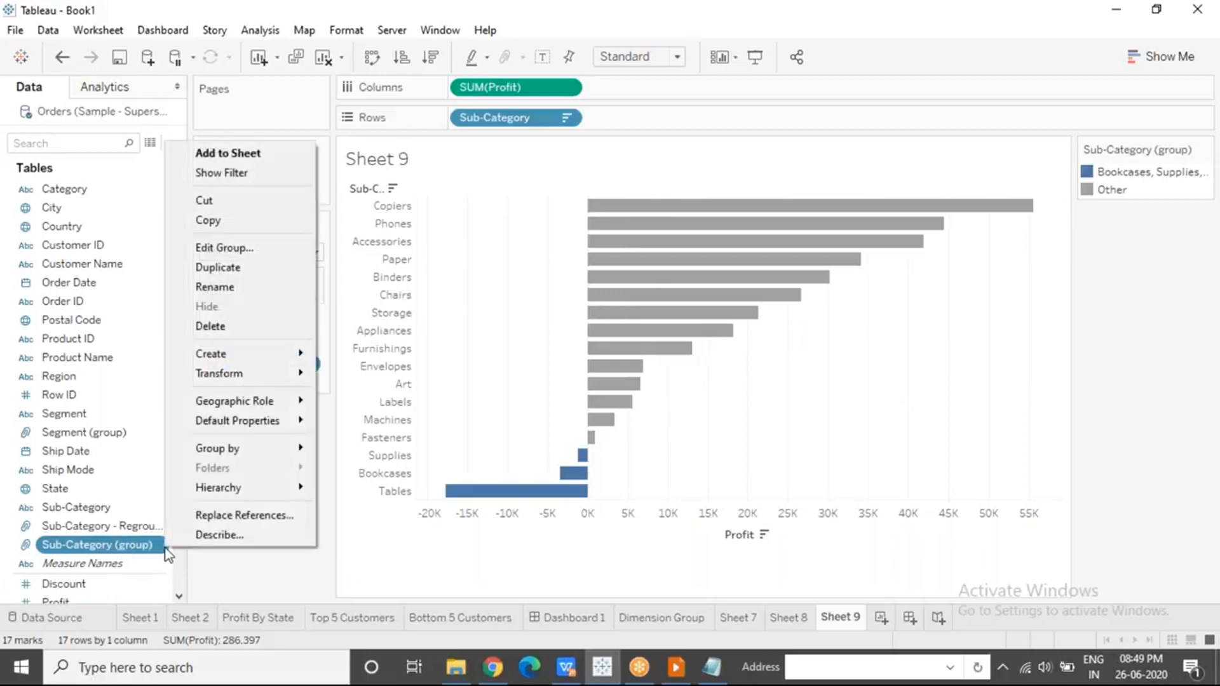
{"action": "left_click", "coordinate": [268, 249]}
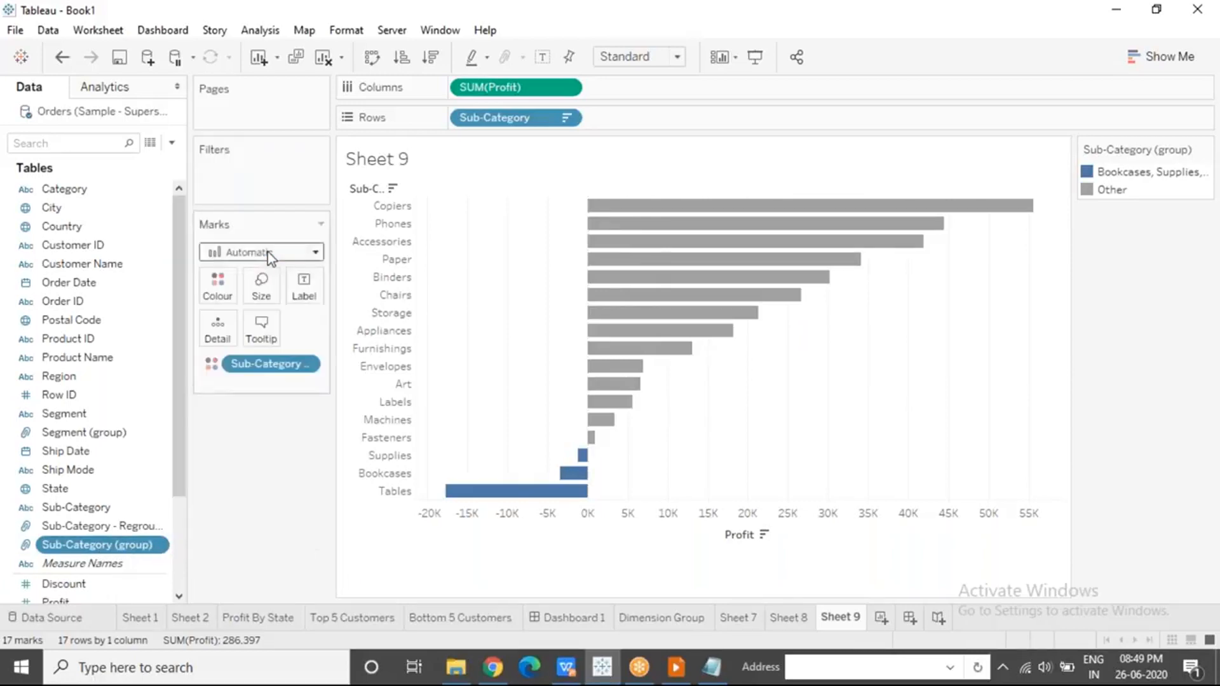
{"action": "left_click", "coordinate": [460, 222]}
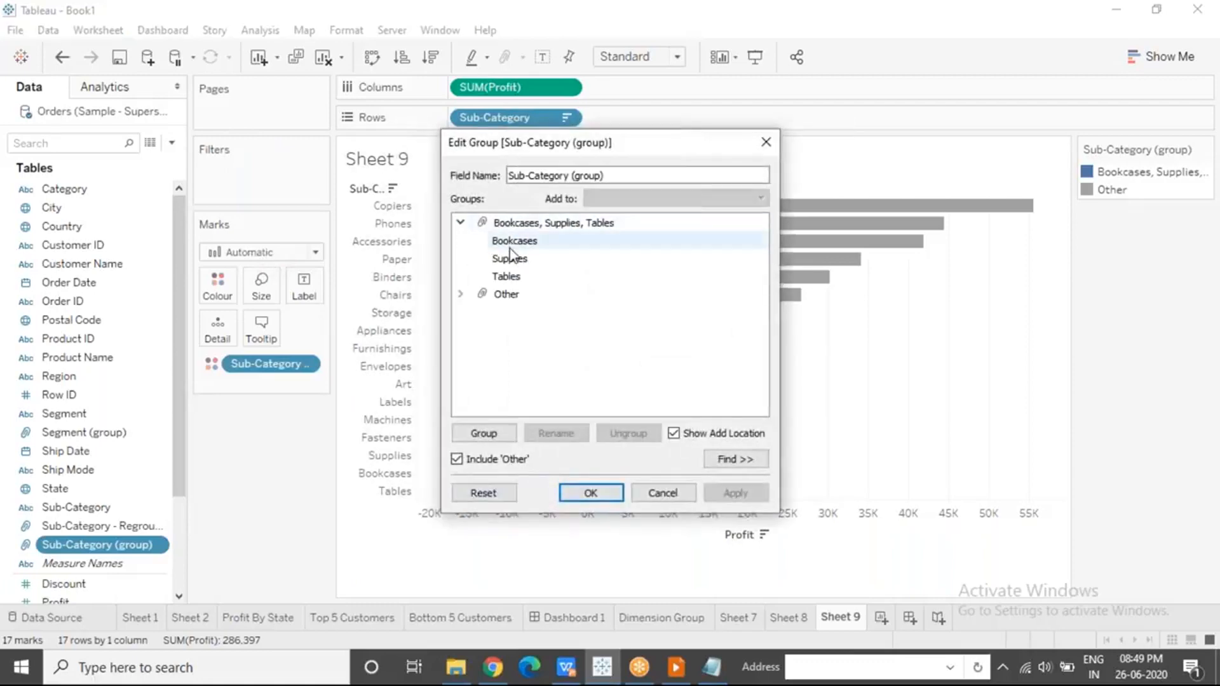
{"action": "left_click", "coordinate": [520, 224]}
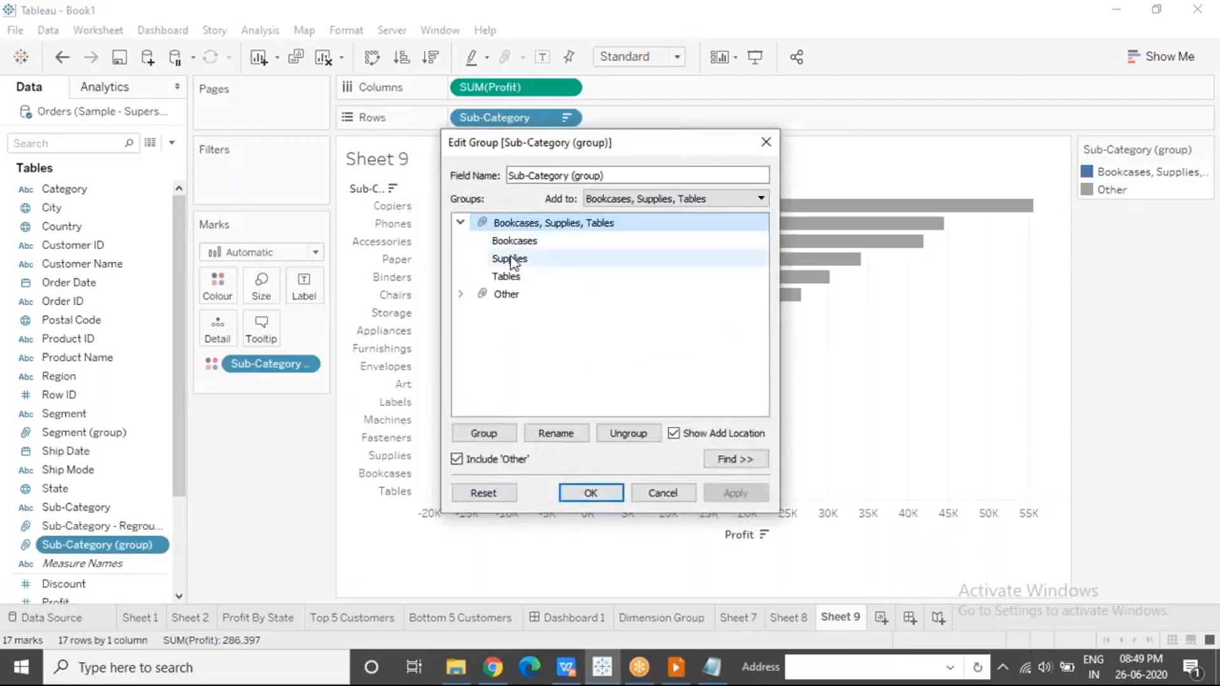
{"action": "left_click", "coordinate": [460, 294]}
{"action": "left_click", "coordinate": [512, 297]}
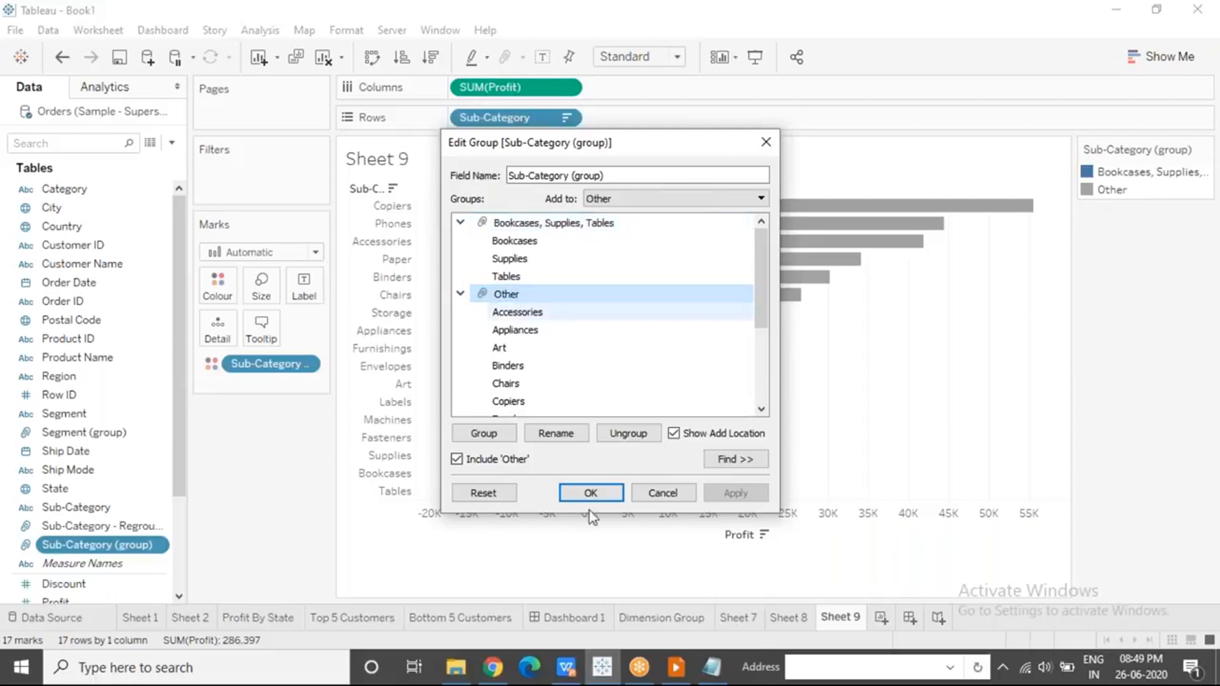
{"action": "left_click", "coordinate": [582, 494]}
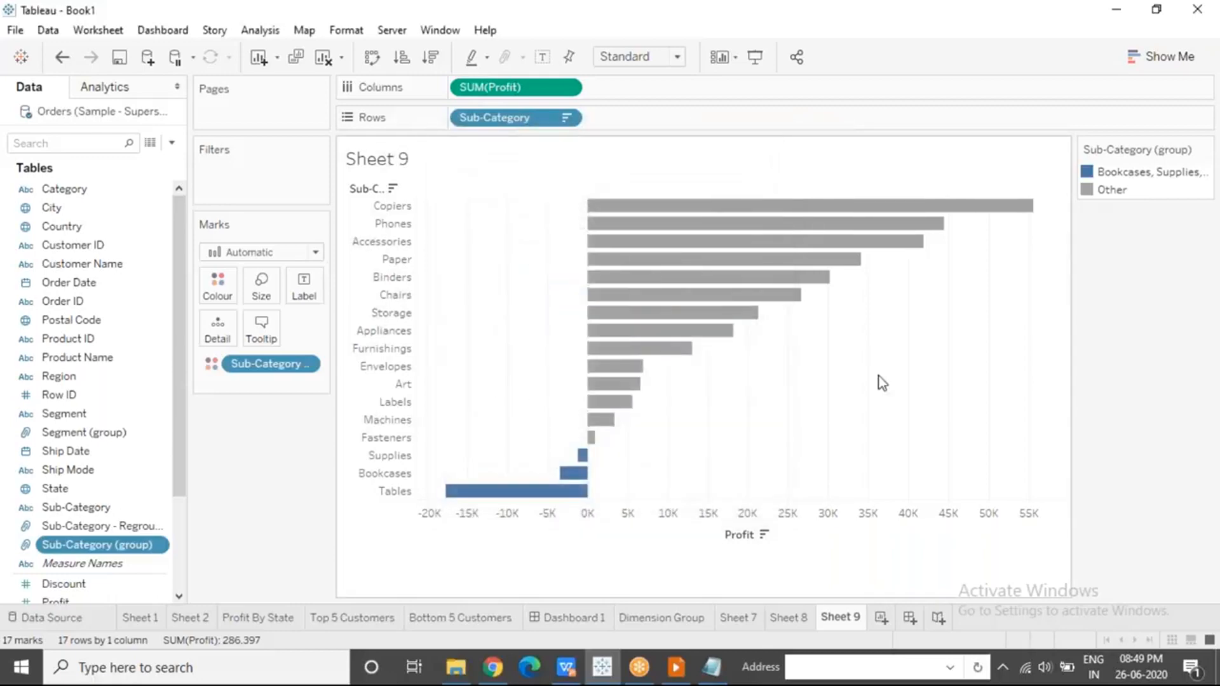
Examine the profit and group membership of the Labels and Supplies bars and the three loss-making bars.
{"action": "left_click", "coordinate": [848, 25]}
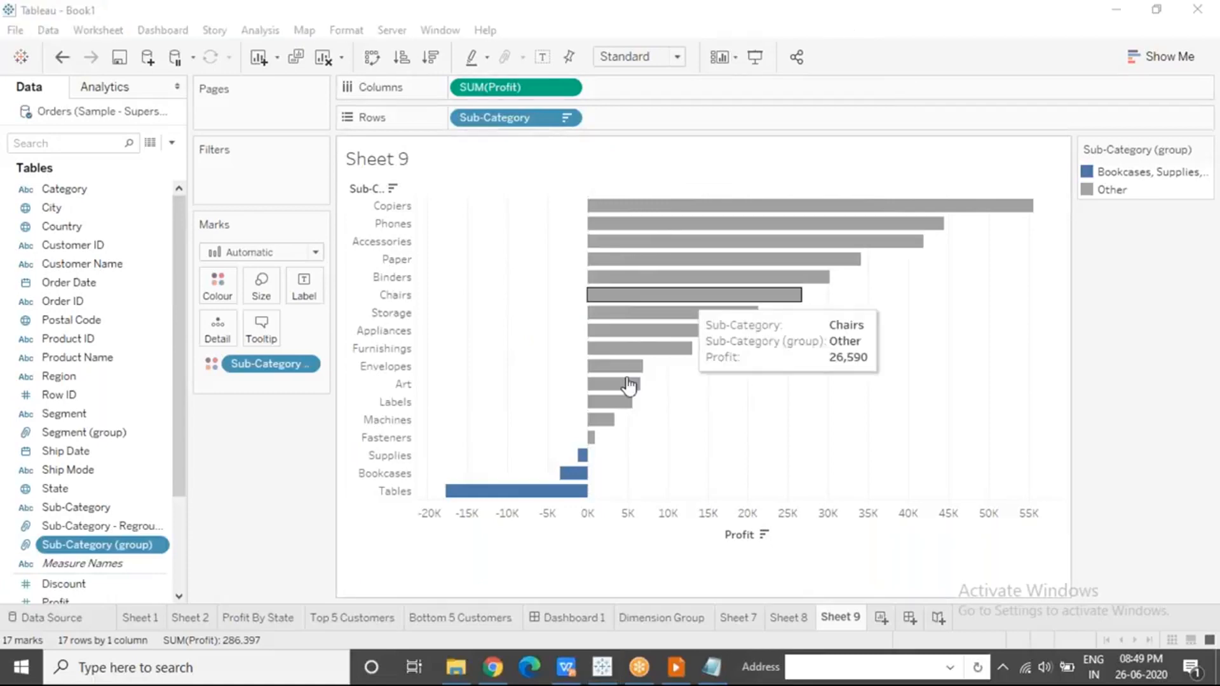
{"action": "left_click_drag", "start_coordinate": [463, 451], "coordinate": [594, 509]}
{"action": "left_click", "coordinate": [786, 405]}
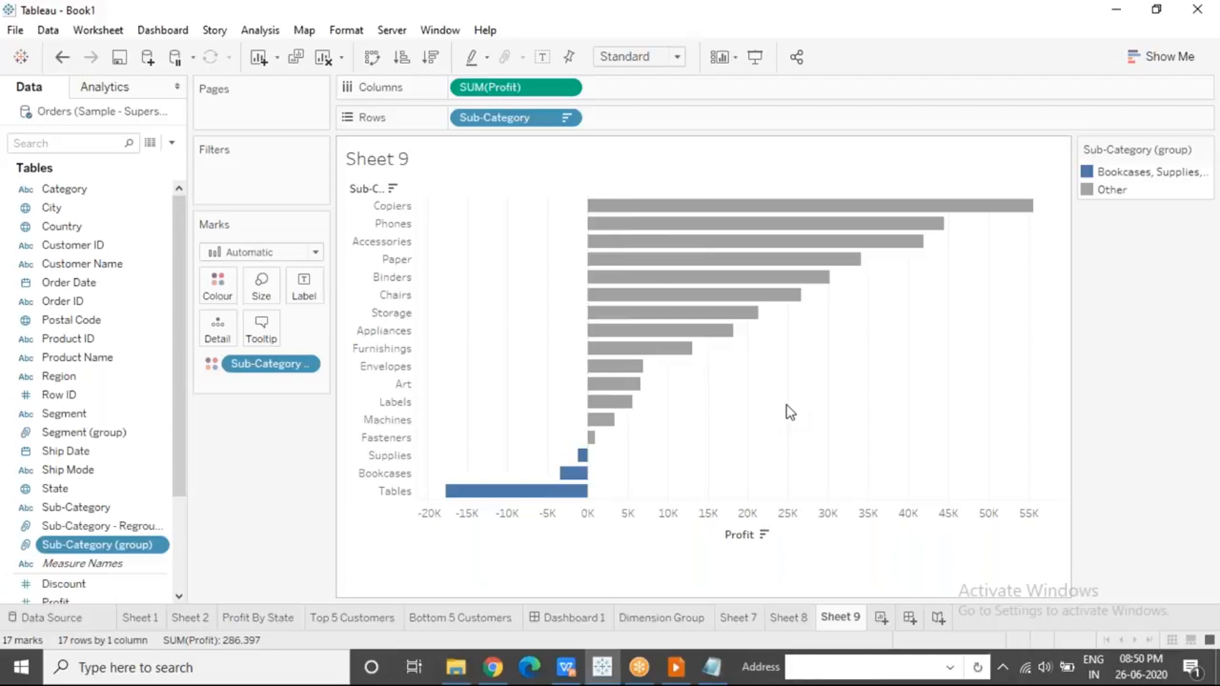
{"action": "mouse_move", "coordinate": [581, 461]}
{"action": "left_click", "coordinate": [608, 405]}
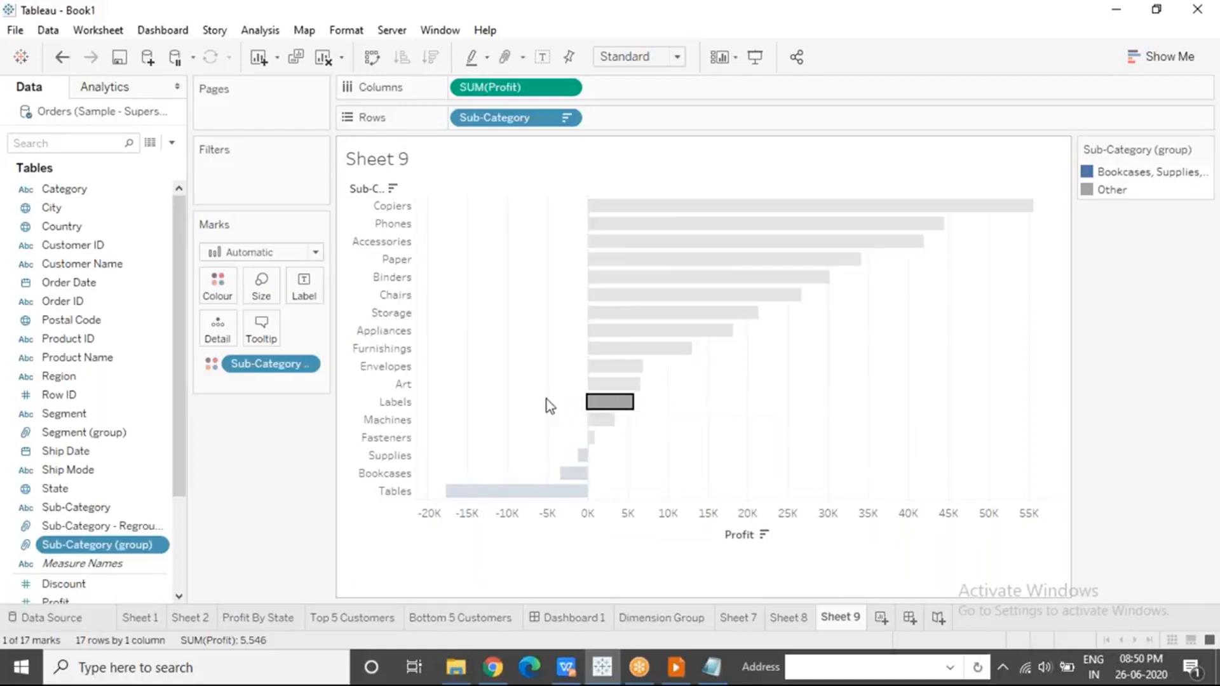
{"action": "left_click", "coordinate": [662, 413]}
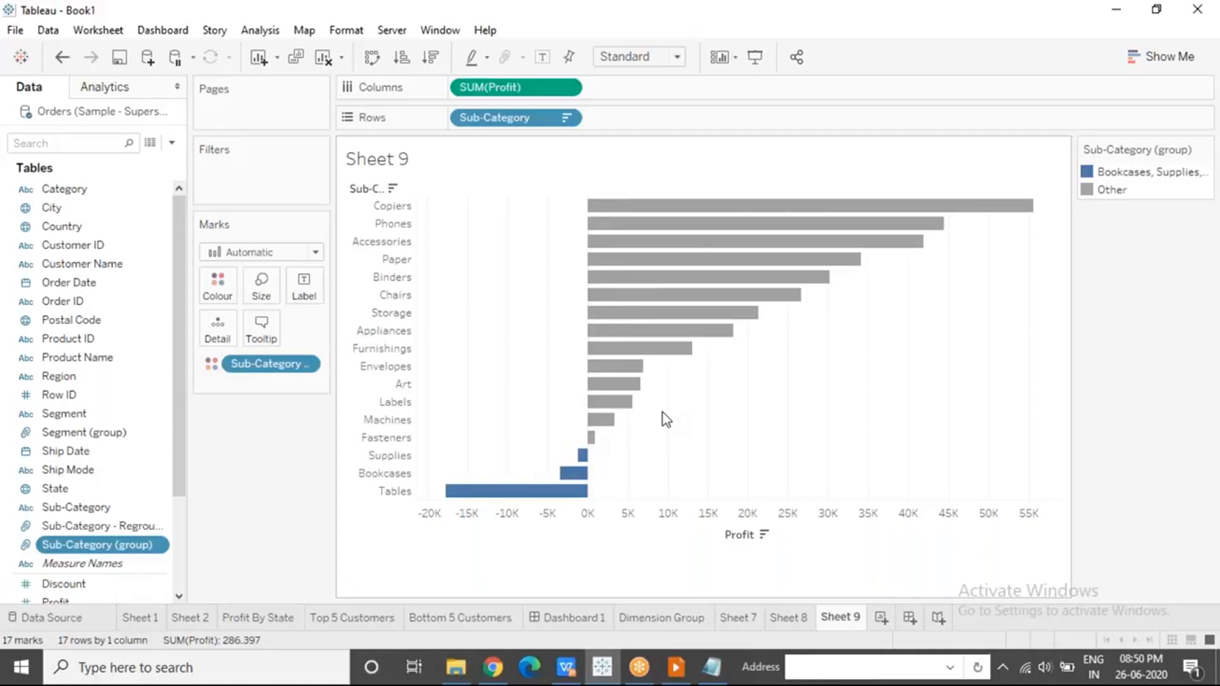
{"action": "left_click", "coordinate": [580, 456]}
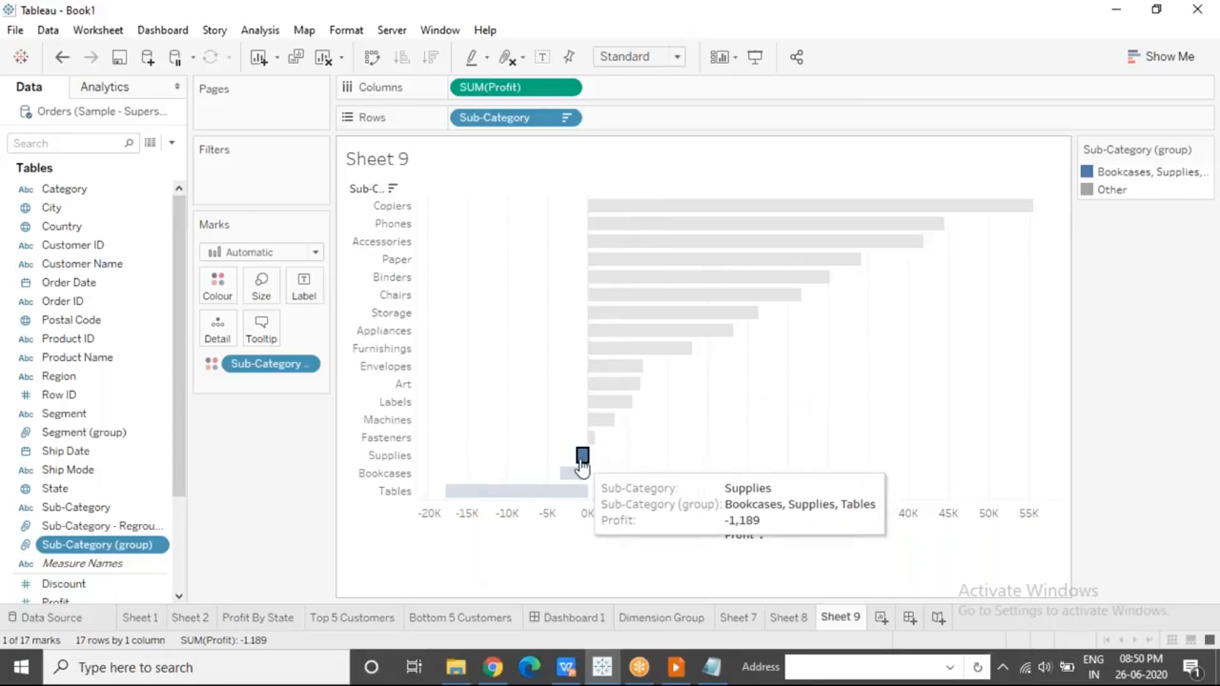
{"action": "left_click", "coordinate": [617, 408]}
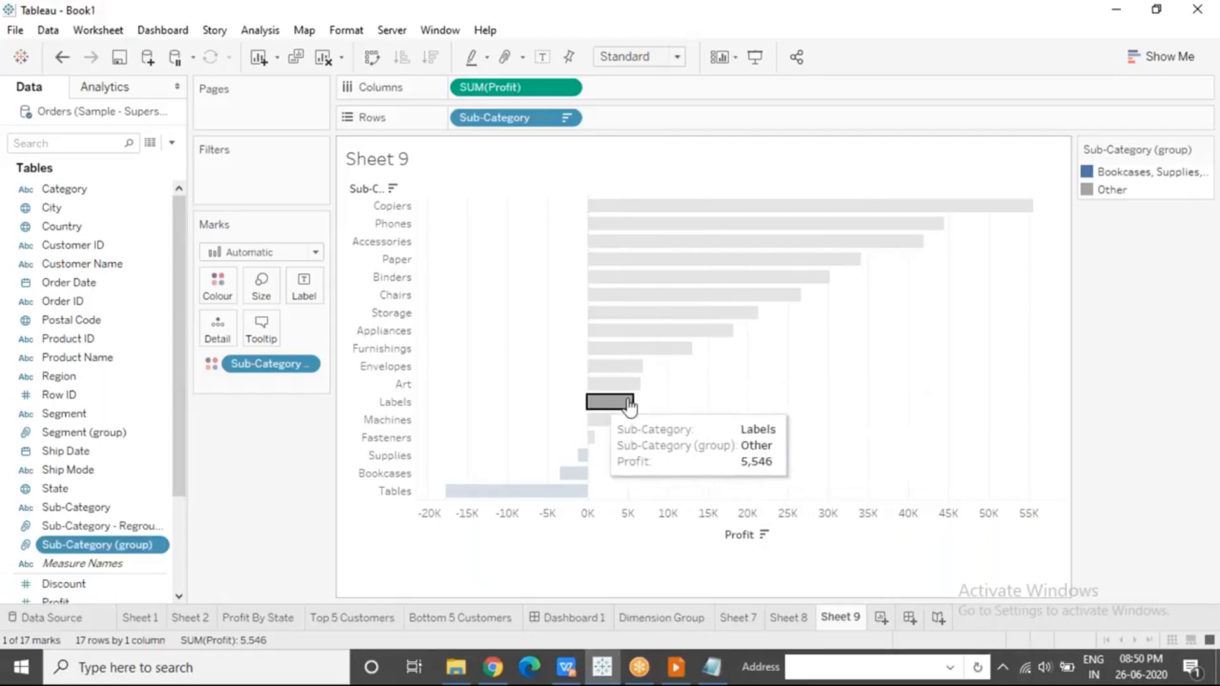
{"action": "left_click", "coordinate": [683, 403]}
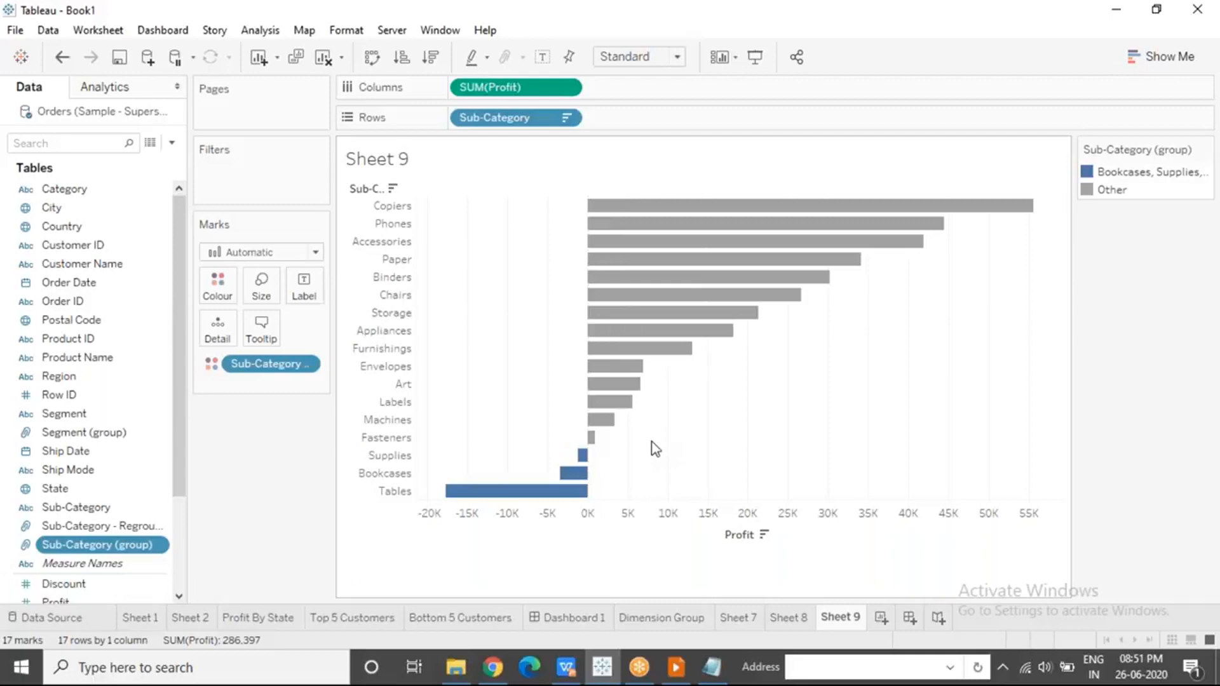
{"action": "left_click", "coordinate": [847, 25]}
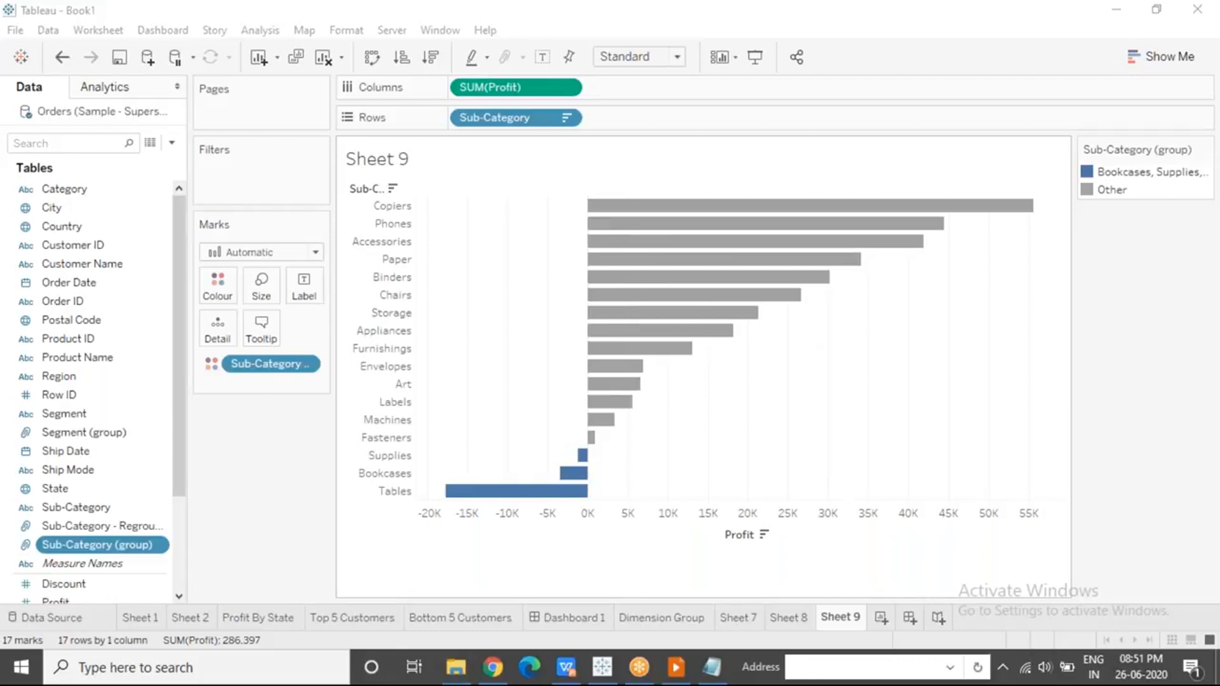
{"action": "left_click_drag", "start_coordinate": [487, 456], "coordinate": [609, 502]}
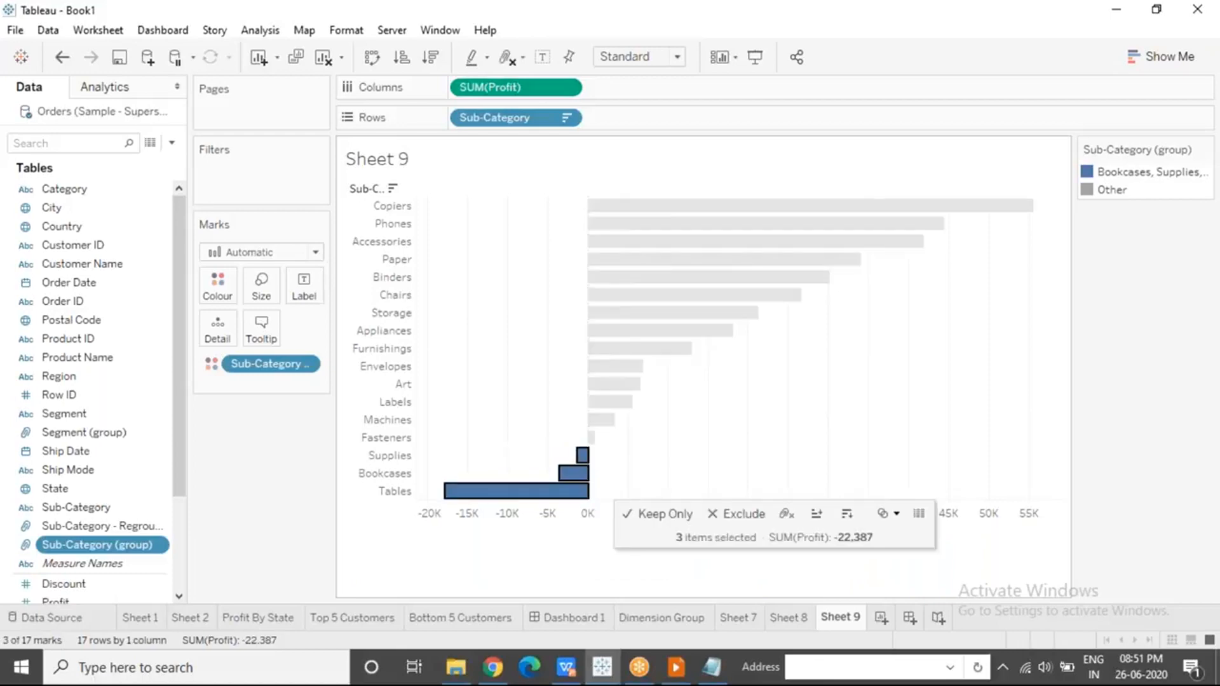
{"action": "left_click", "coordinate": [660, 445]}
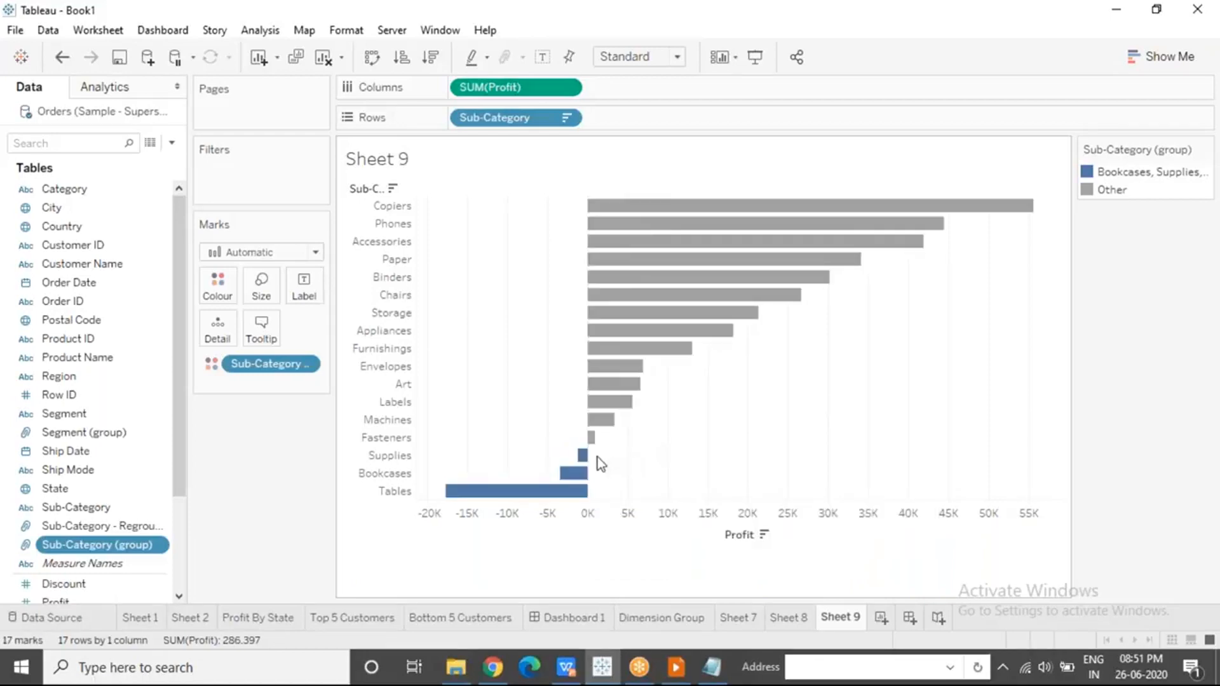
Edit Sub-Category (group) to move Supplies out of the Bookcases, Supplies, Tables group into Other, and apply it.
{"action": "left_click", "coordinate": [162, 544]}
{"action": "left_click", "coordinate": [265, 245]}
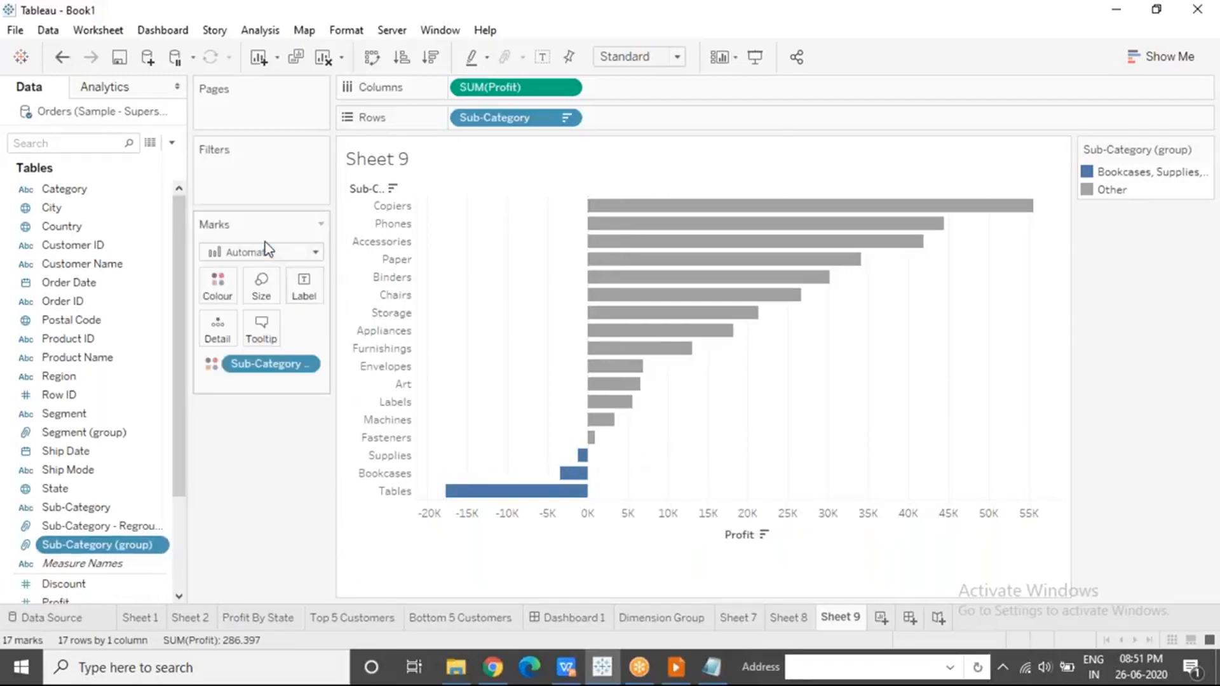
{"action": "left_click", "coordinate": [461, 222]}
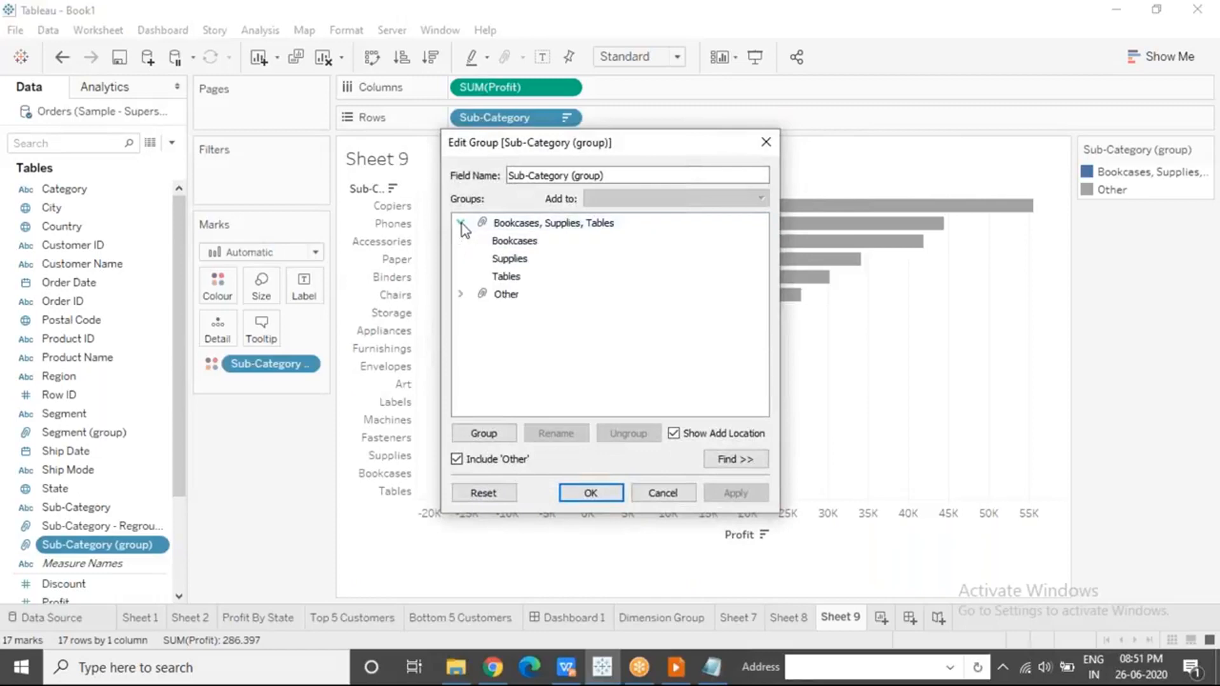
{"action": "left_click", "coordinate": [461, 294]}
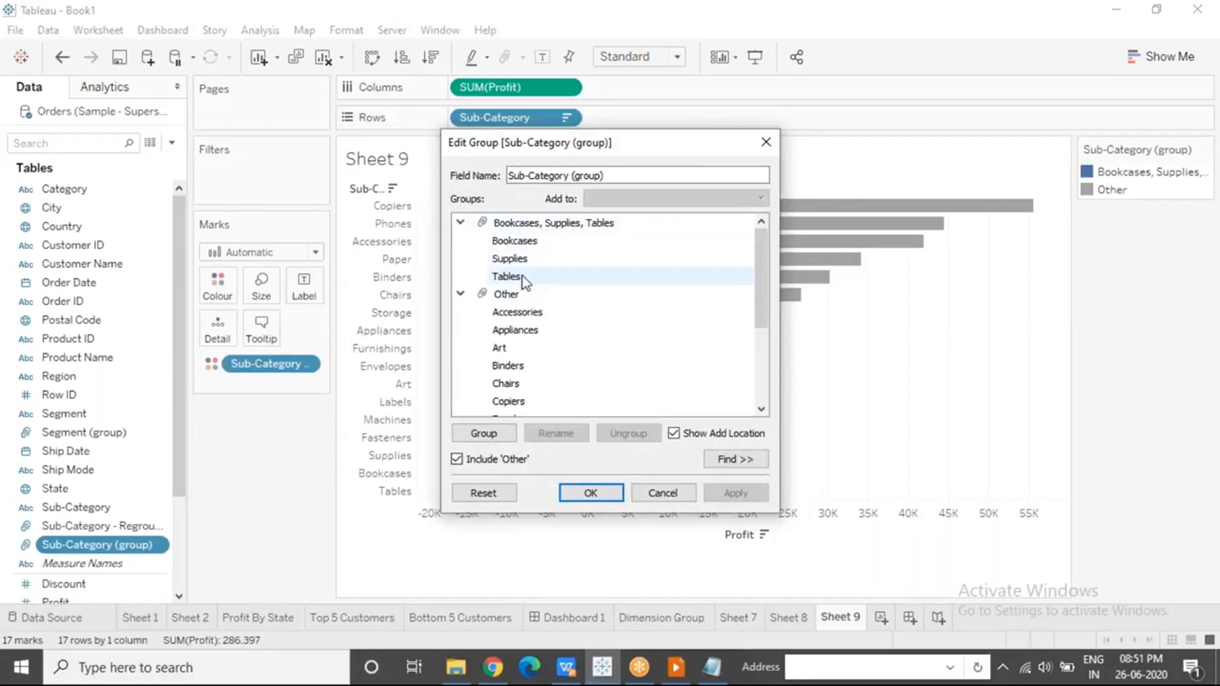
{"action": "left_click_drag", "start_coordinate": [523, 240], "coordinate": [567, 363]}
{"action": "left_click", "coordinate": [518, 255]}
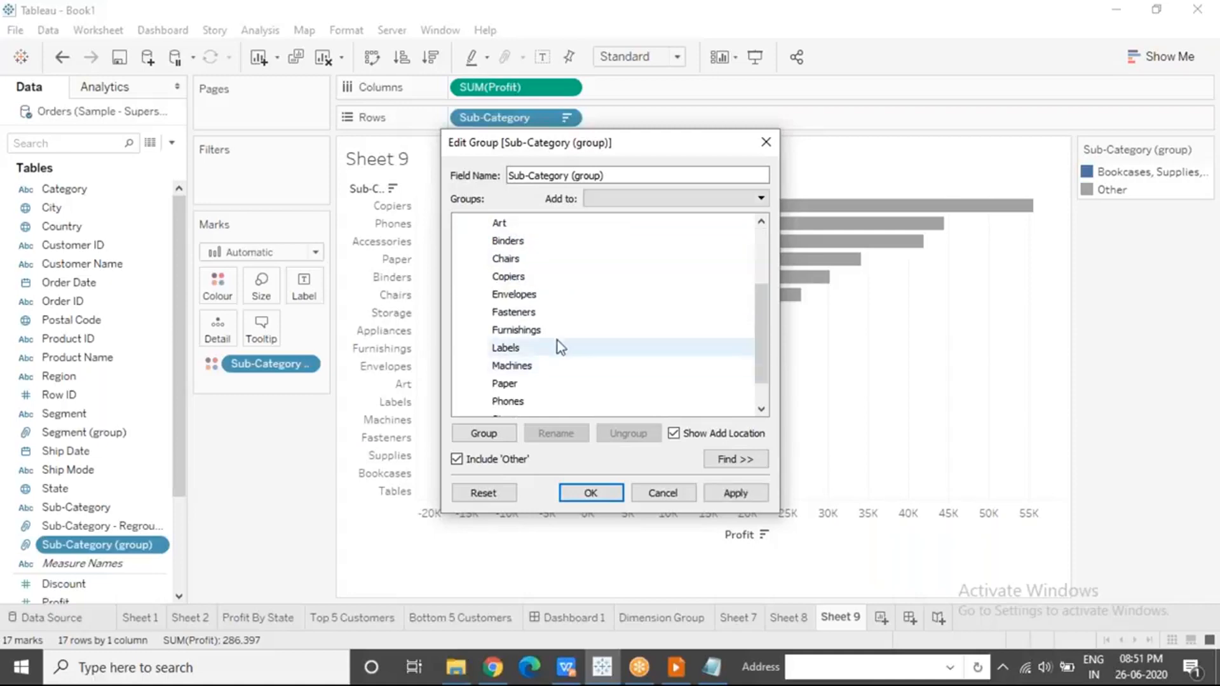
{"action": "left_click_drag", "start_coordinate": [761, 321], "coordinate": [761, 265]}
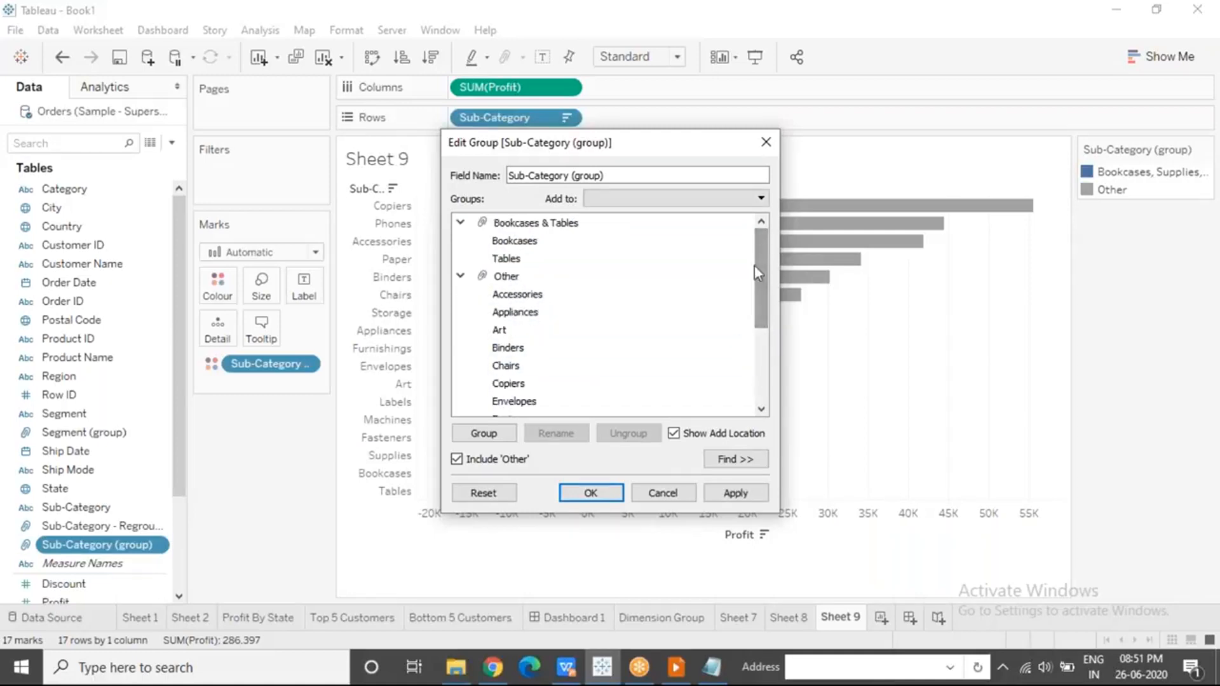
{"action": "left_click", "coordinate": [593, 495]}
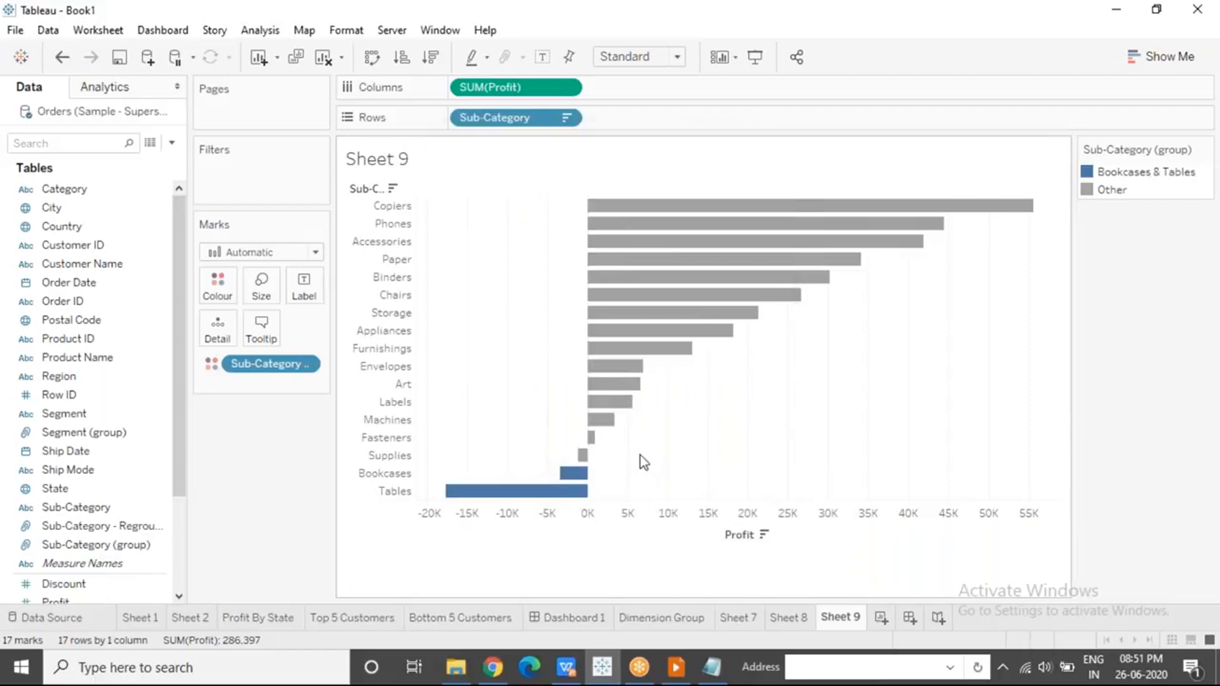
Switch to the Notepad file and start a note reading "Groups are Static -" below the Top 5 list.
{"action": "left_click", "coordinate": [718, 679]}
{"action": "key", "text": "Return"}
{"action": "key", "text": "Return"}
{"action": "type", "text": "Groups are Stati"}
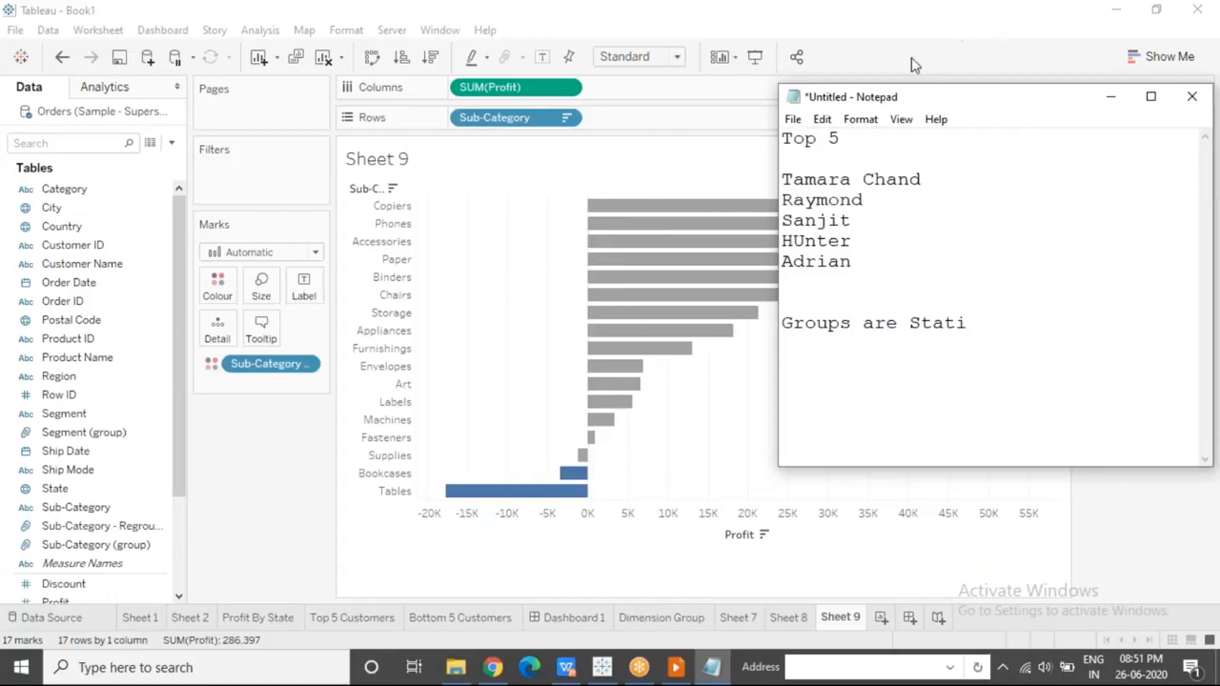
{"action": "left_click", "coordinate": [907, 76]}
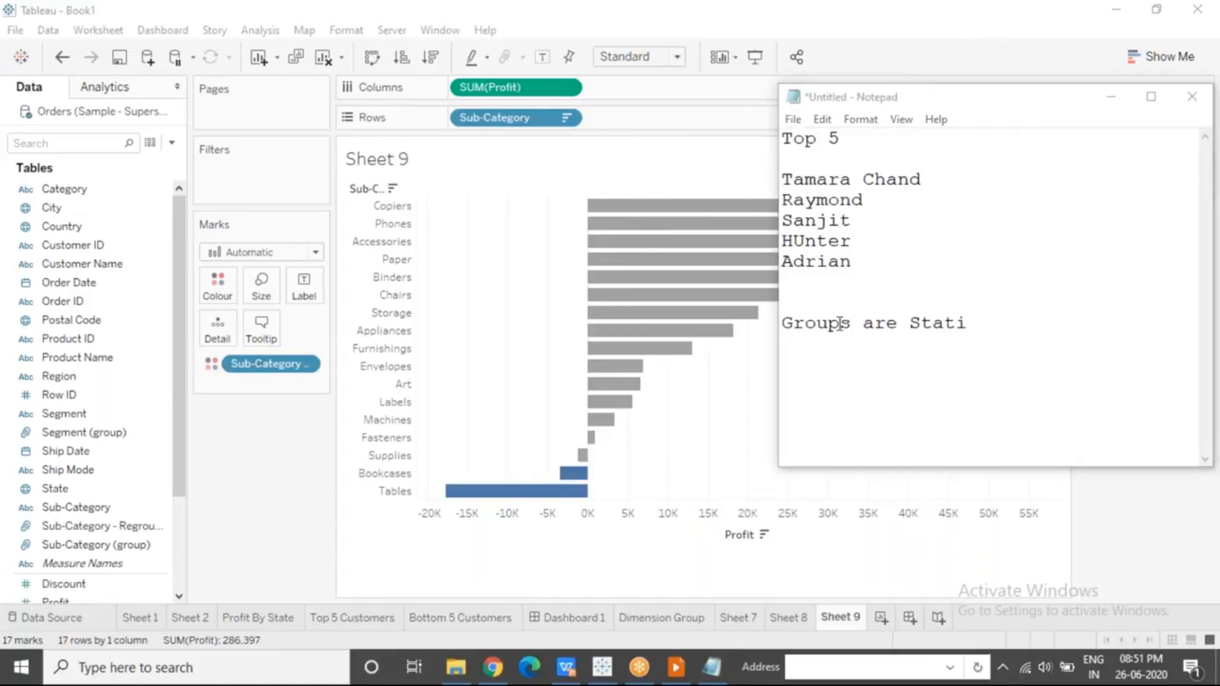
{"action": "left_click", "coordinate": [981, 323]}
{"action": "type", "text": "c - "}
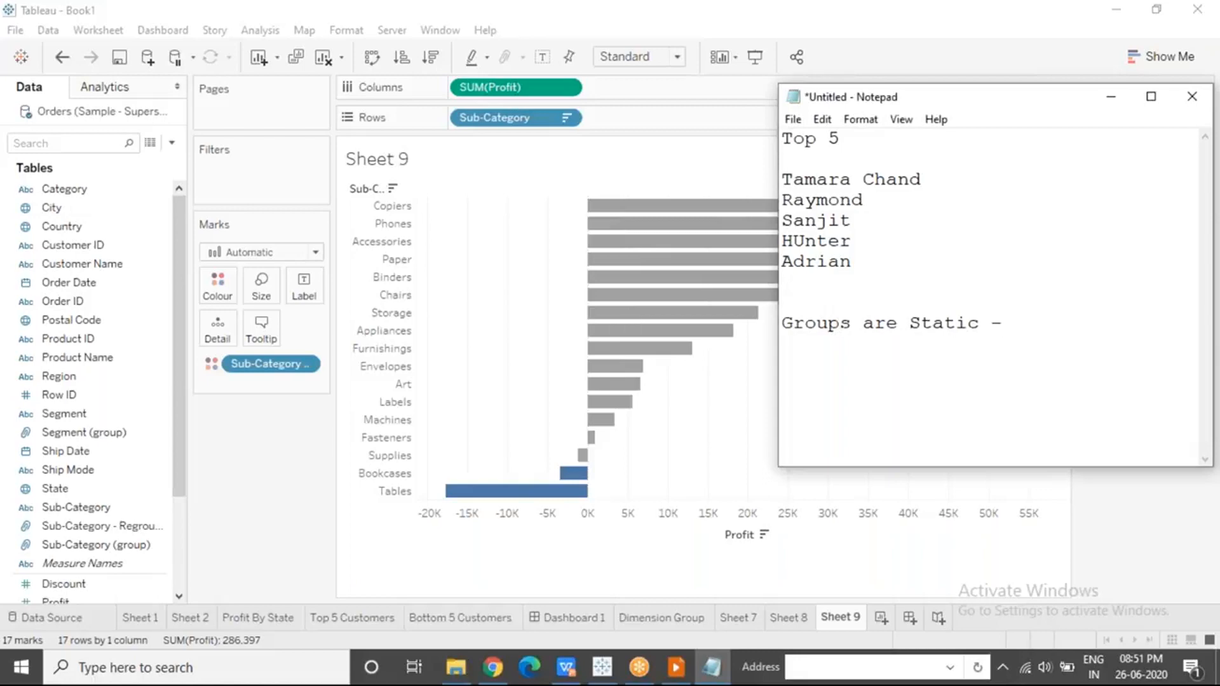
Complete the static groups note with "Geographical Maps - Custom Territories" and select the whole note.
{"action": "type", "text": "Geographic"}
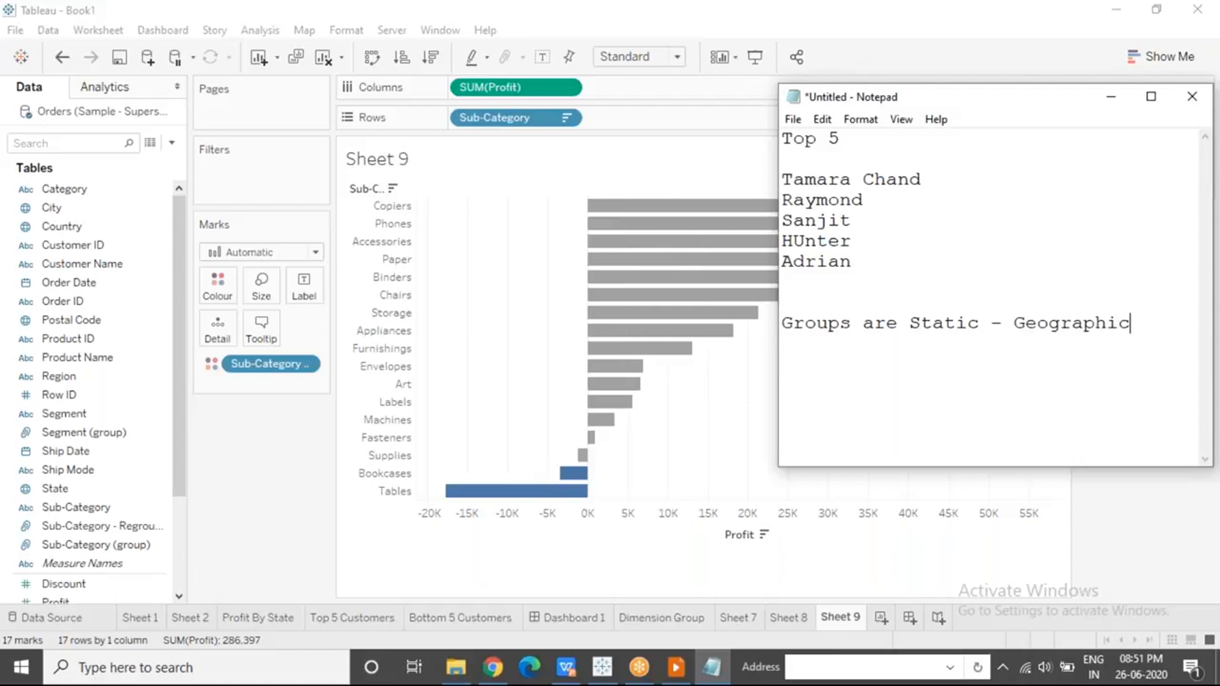
{"action": "type", "text": "al Maps - "}
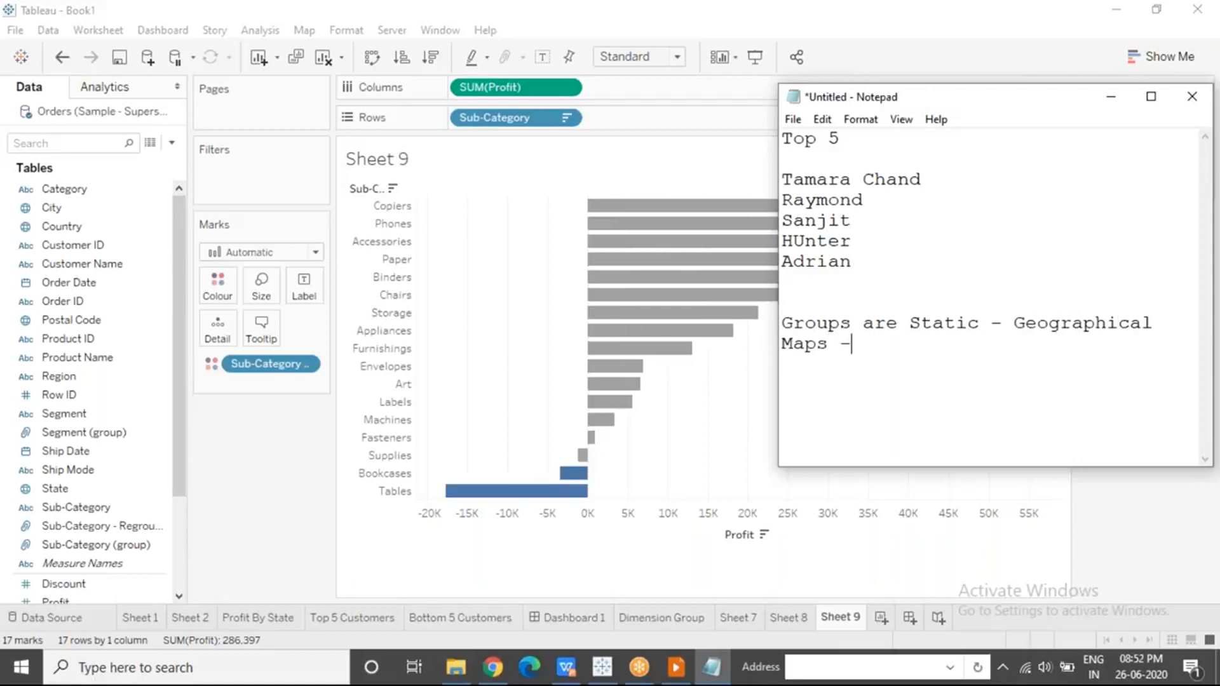
{"action": "type", "text": "Custom Terri"}
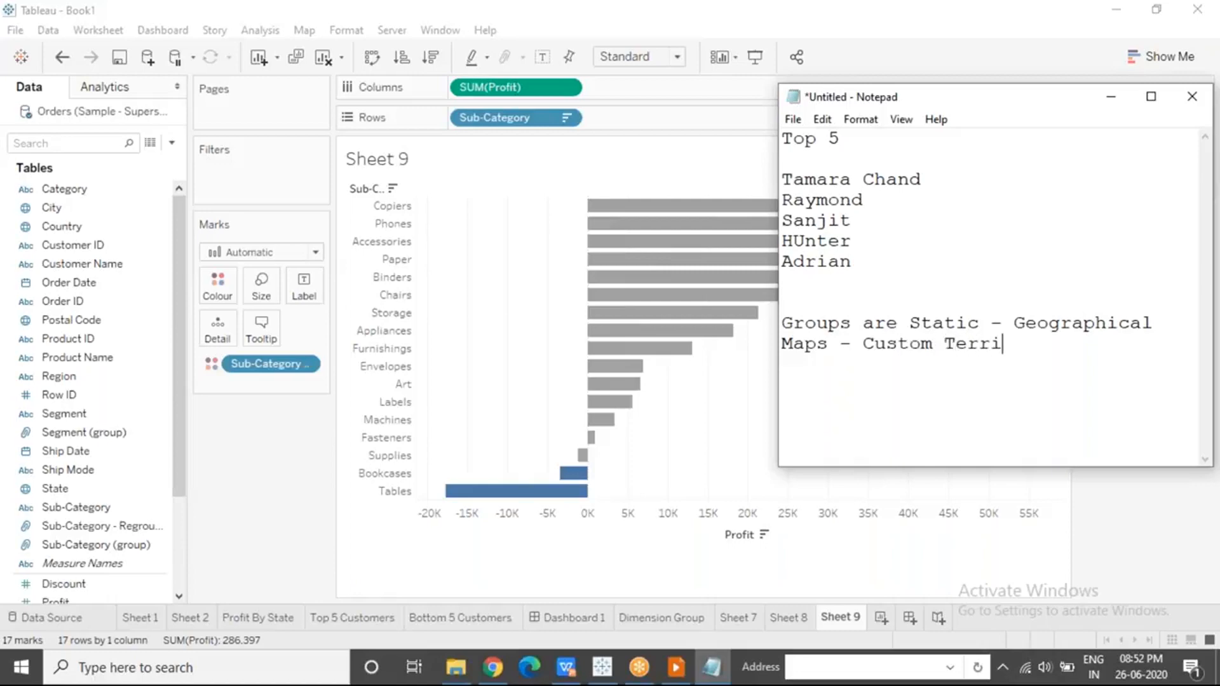
{"action": "type", "text": "tories"}
{"action": "key", "text": "shift+Up"}
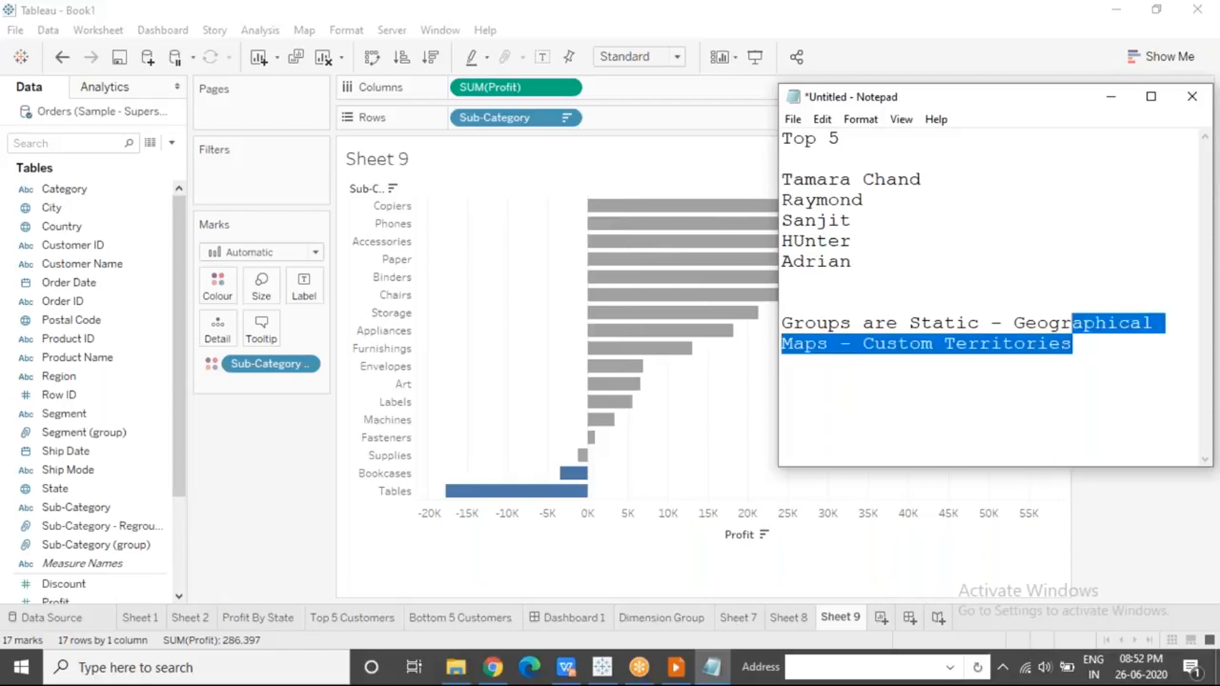
{"action": "key", "text": "shift+Home"}
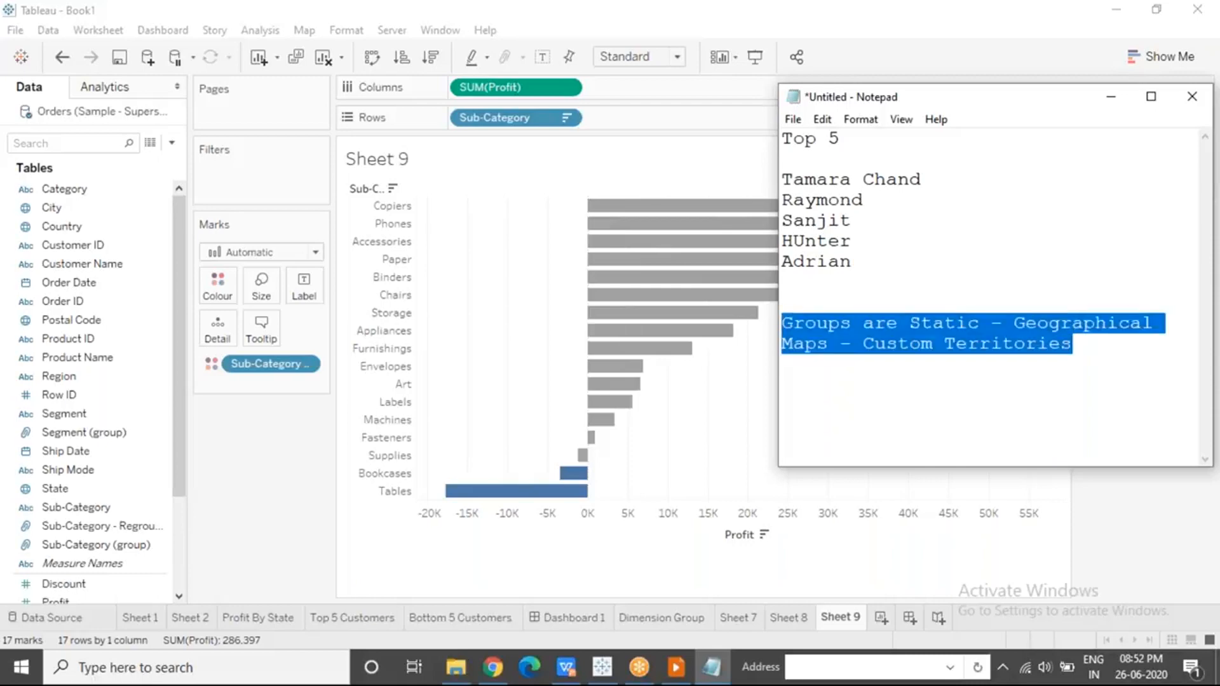
Switch back to Tableau and highlight the Binders, Chairs, Storage and Appliances headers together on Sheet 9.
{"action": "key", "text": "alt+Tab"}
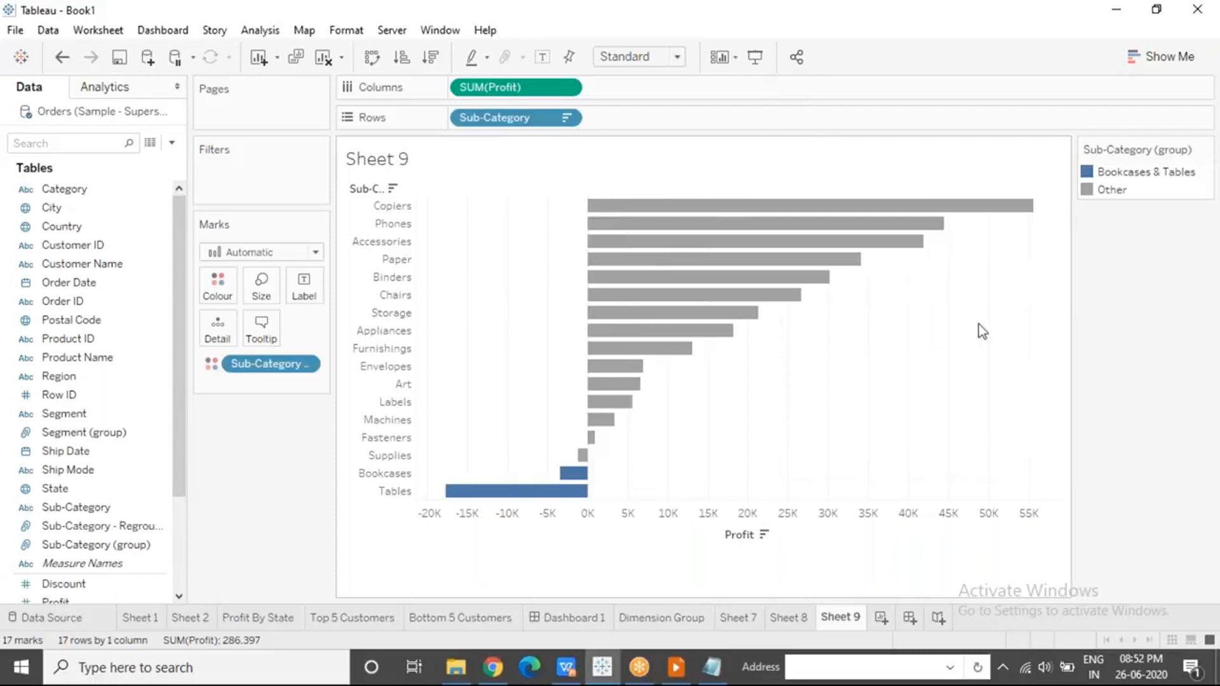
{"action": "key", "text": "alt+Tab"}
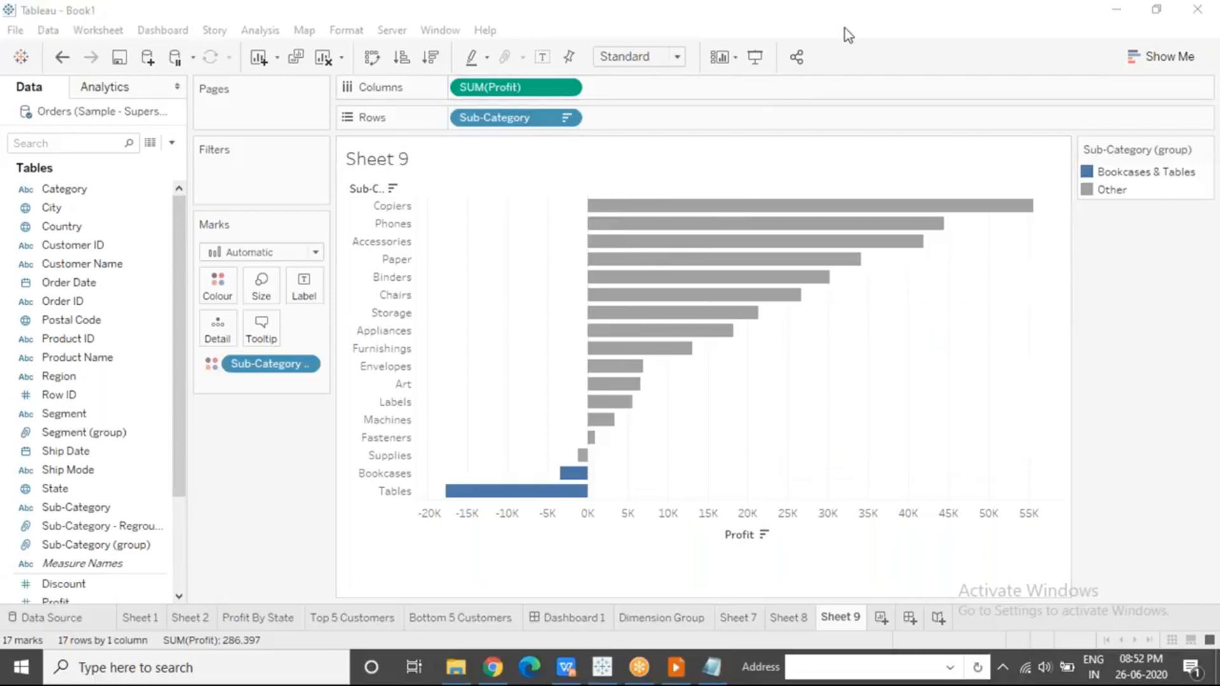
{"action": "key", "text": "alt+Tab"}
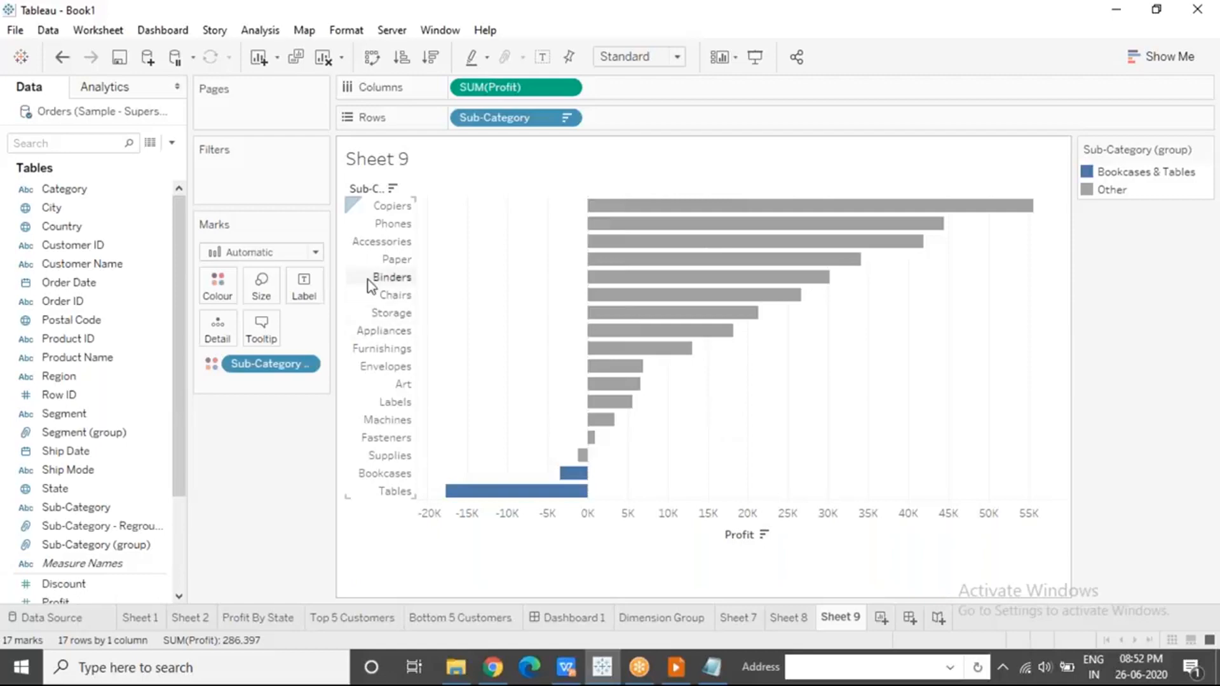
{"action": "left_click", "coordinate": [390, 278]}
{"action": "left_click", "coordinate": [388, 296], "text": "ctrl"}
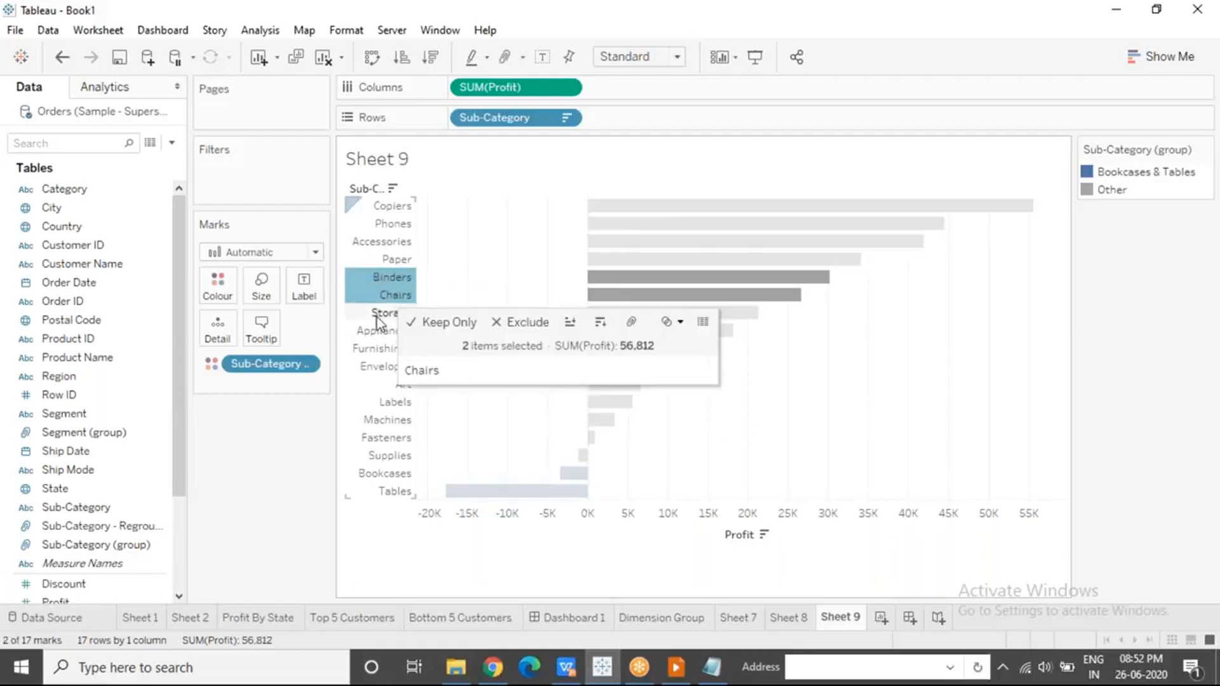
{"action": "left_click", "coordinate": [383, 314], "text": "ctrl"}
{"action": "left_click", "coordinate": [371, 331], "text": "ctrl"}
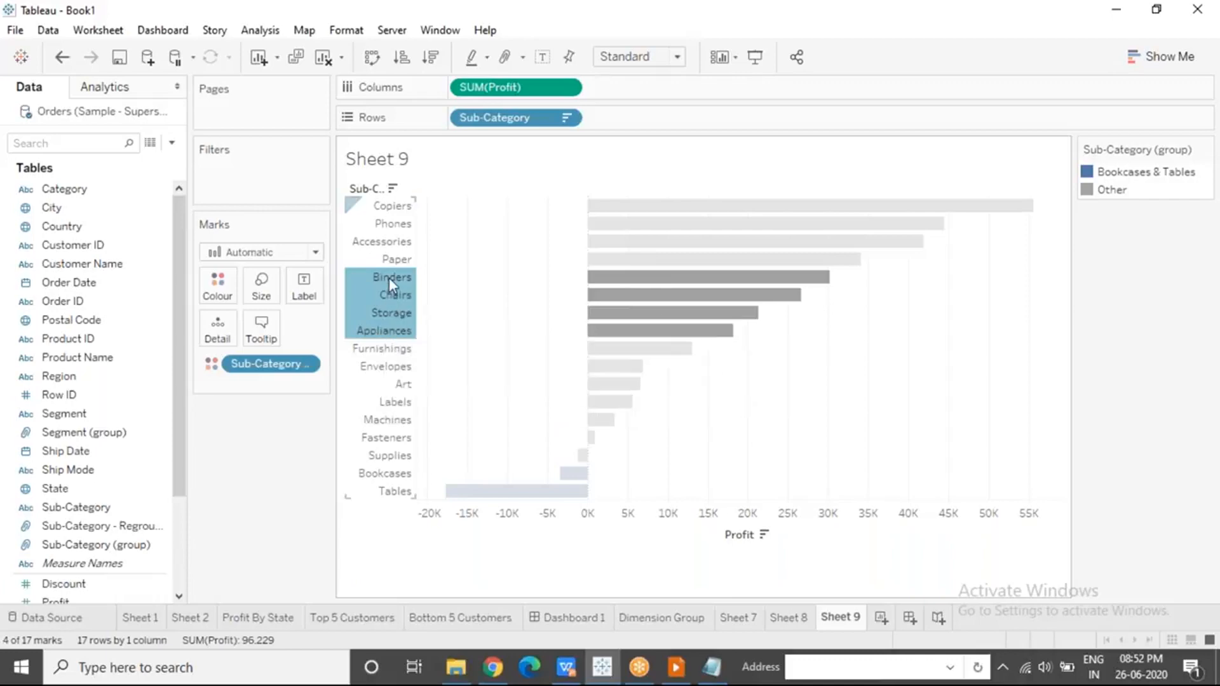
{"action": "mouse_move", "coordinate": [390, 293]}
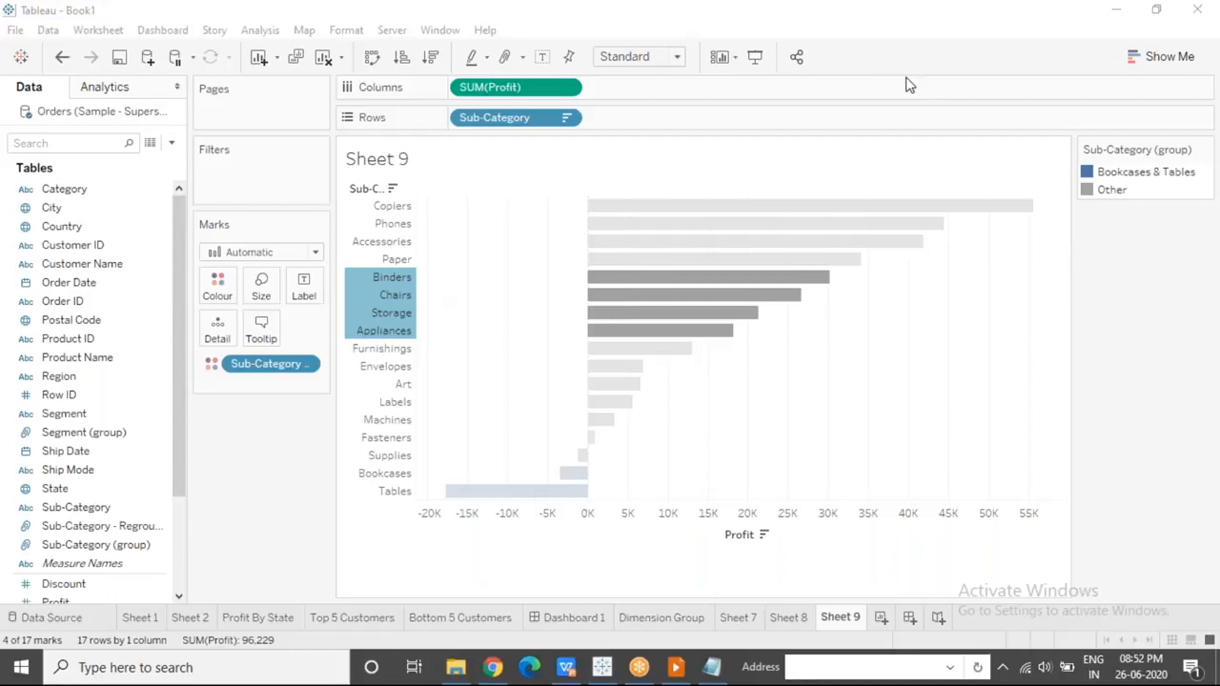
Check the display options of the Sub-Category filter on Sheet 2 and close them without choosing one.
{"action": "left_click", "coordinate": [499, 378]}
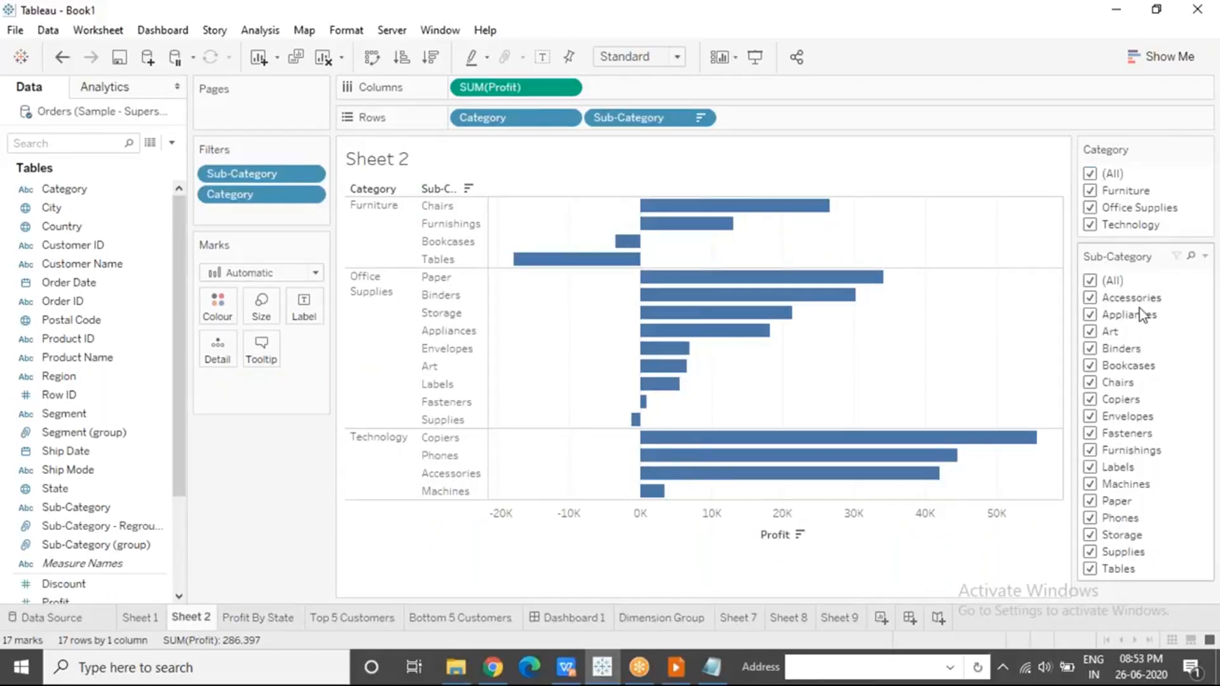
{"action": "left_click", "coordinate": [1206, 257]}
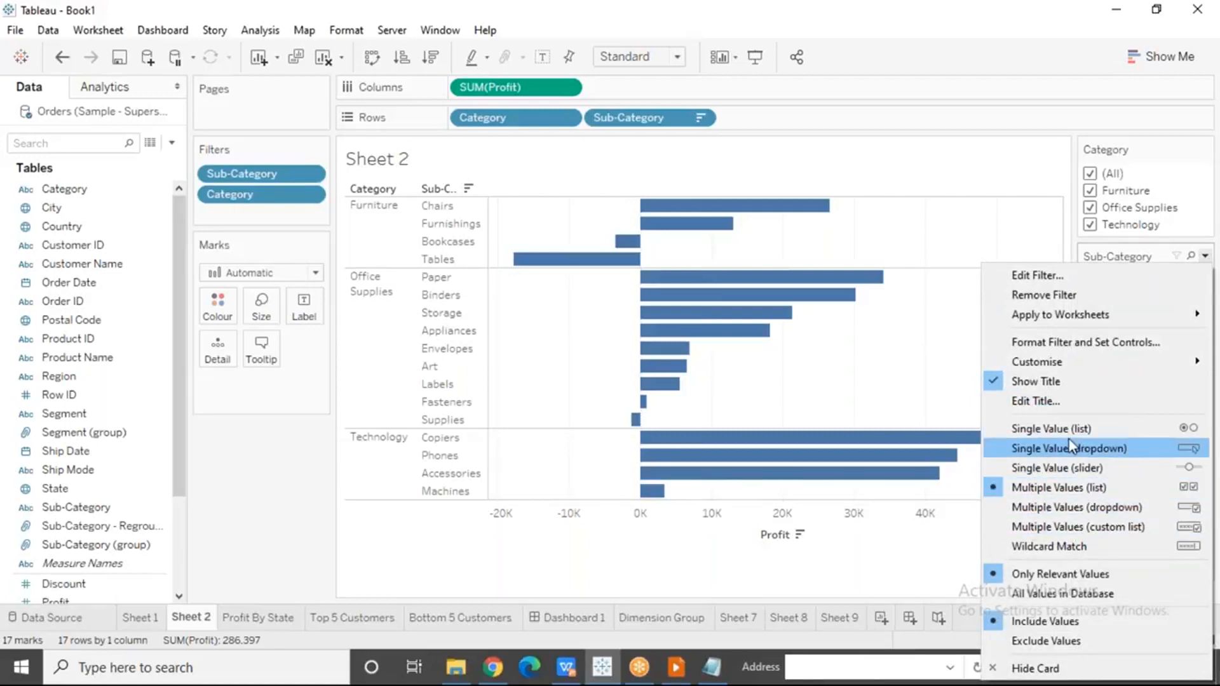
{"action": "left_click", "coordinate": [889, 389]}
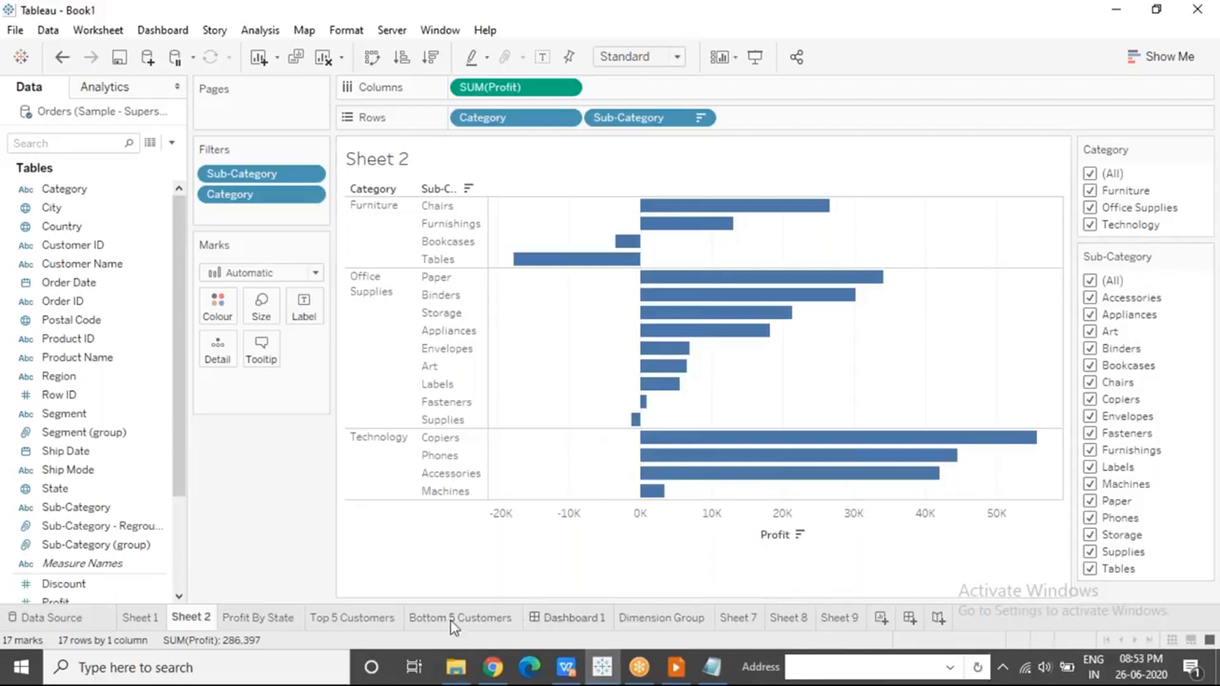
Open the Dimension Group sheet and highlight the Envelopes, Fasteners and Labels headers under Office Supplies.
{"action": "left_click", "coordinate": [808, 619]}
{"action": "left_click", "coordinate": [680, 623]}
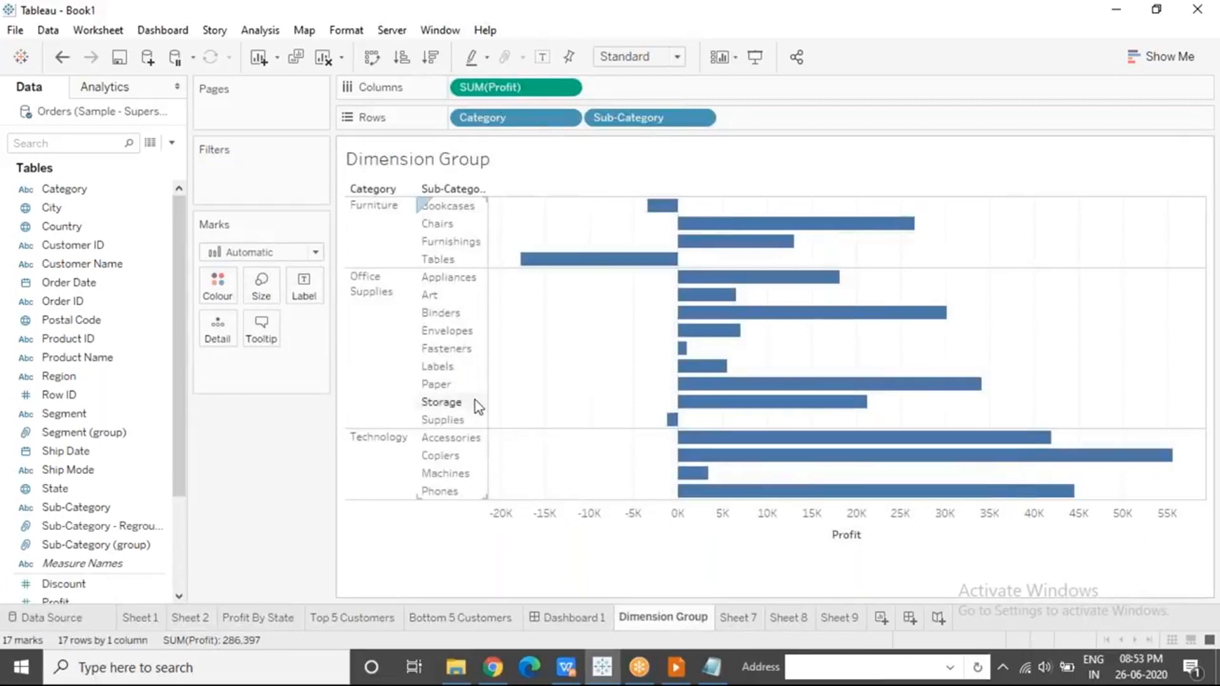
{"action": "left_click", "coordinate": [465, 331]}
{"action": "left_click", "coordinate": [459, 346], "text": "ctrl"}
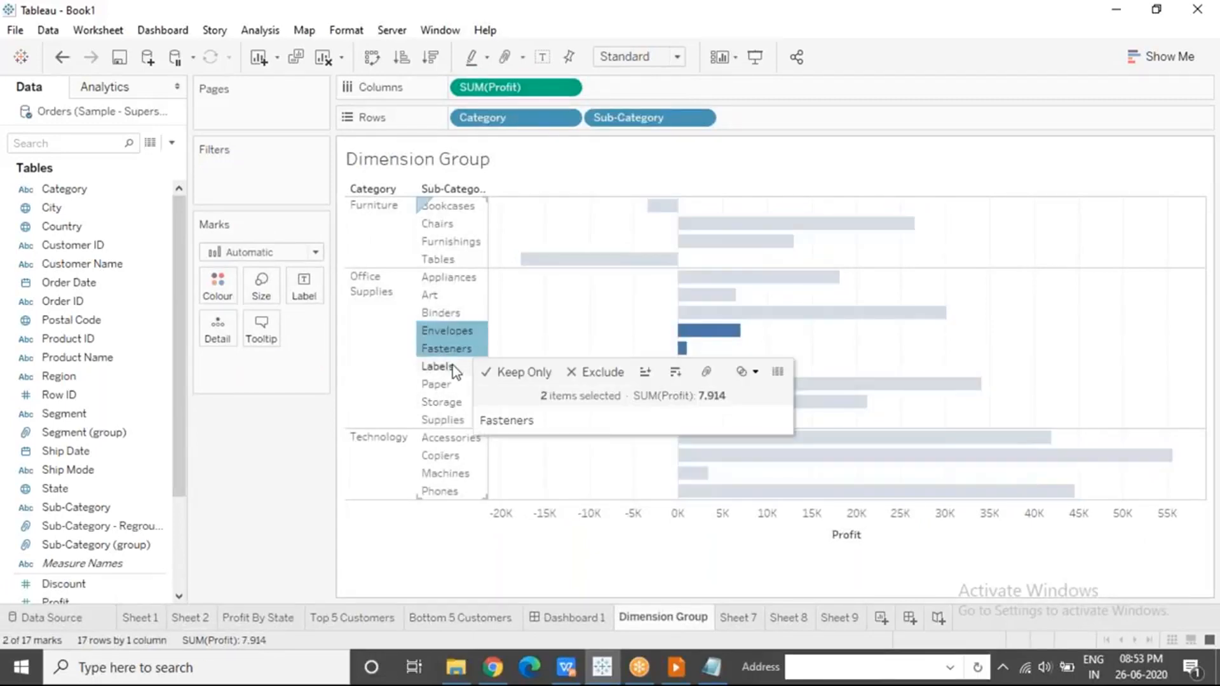
{"action": "left_click", "coordinate": [454, 368], "text": "ctrl"}
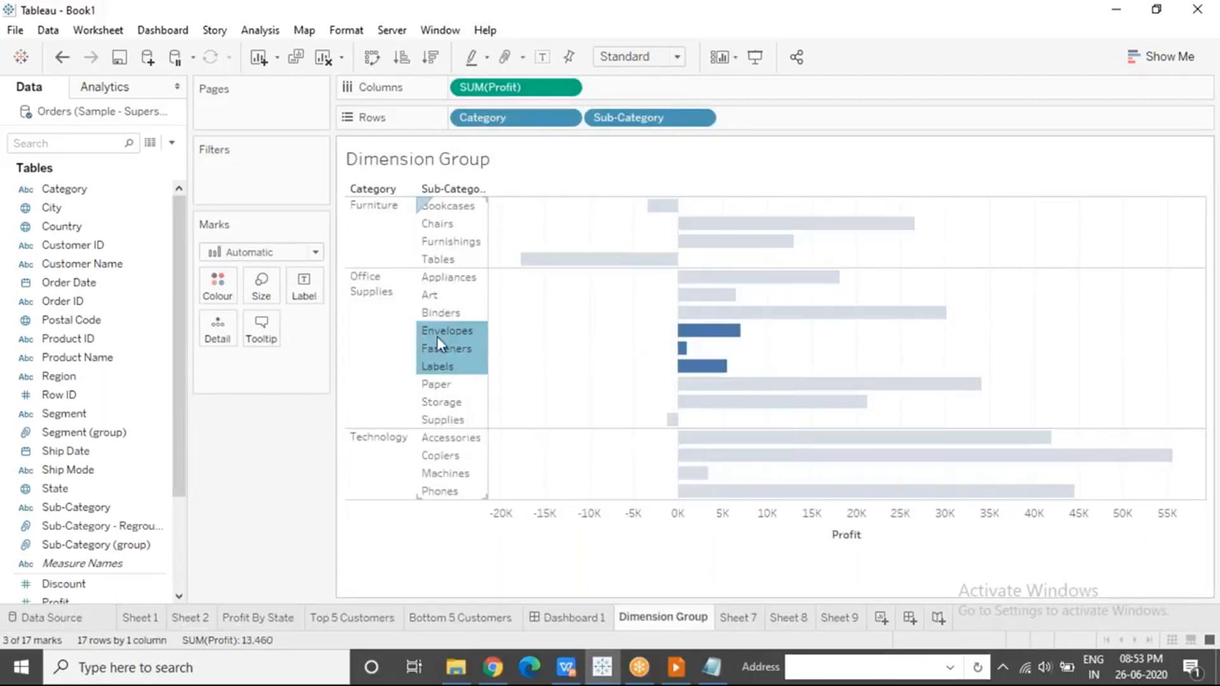
Highlight the Envelopes, Binders and Art bars together on the Dimension Group sheet, and clear the selection.
{"action": "left_click", "coordinate": [718, 330]}
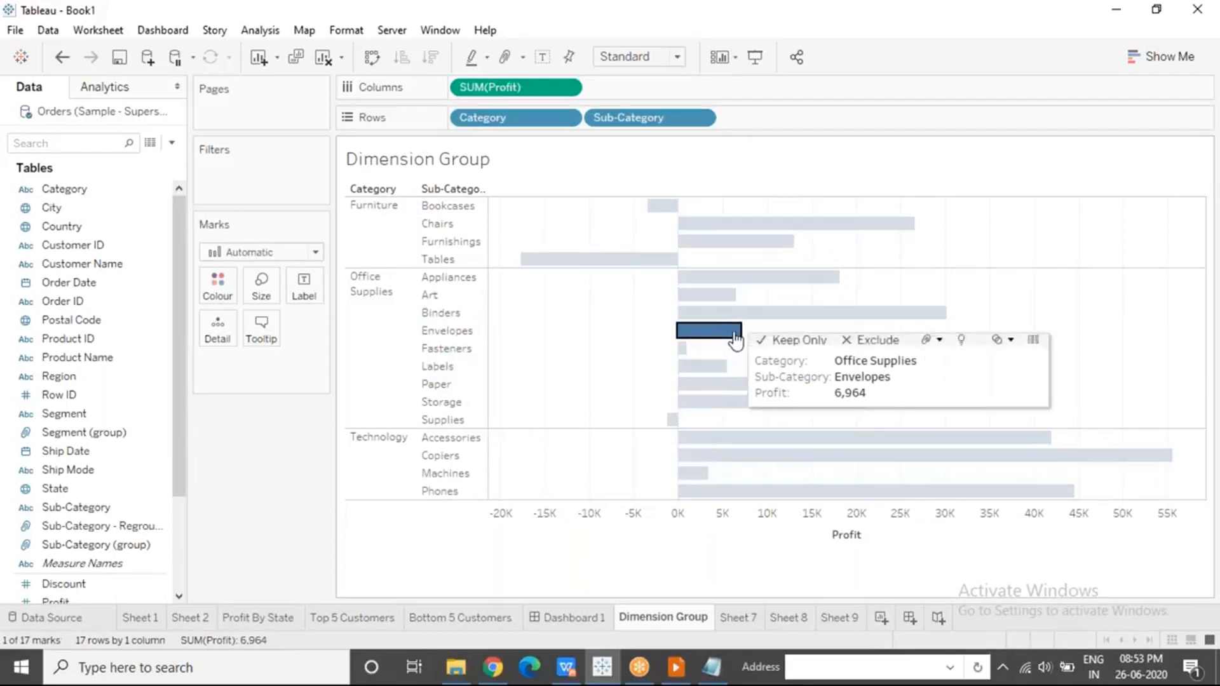
{"action": "left_click", "coordinate": [731, 313], "text": "ctrl"}
{"action": "left_click", "coordinate": [722, 294], "text": "ctrl"}
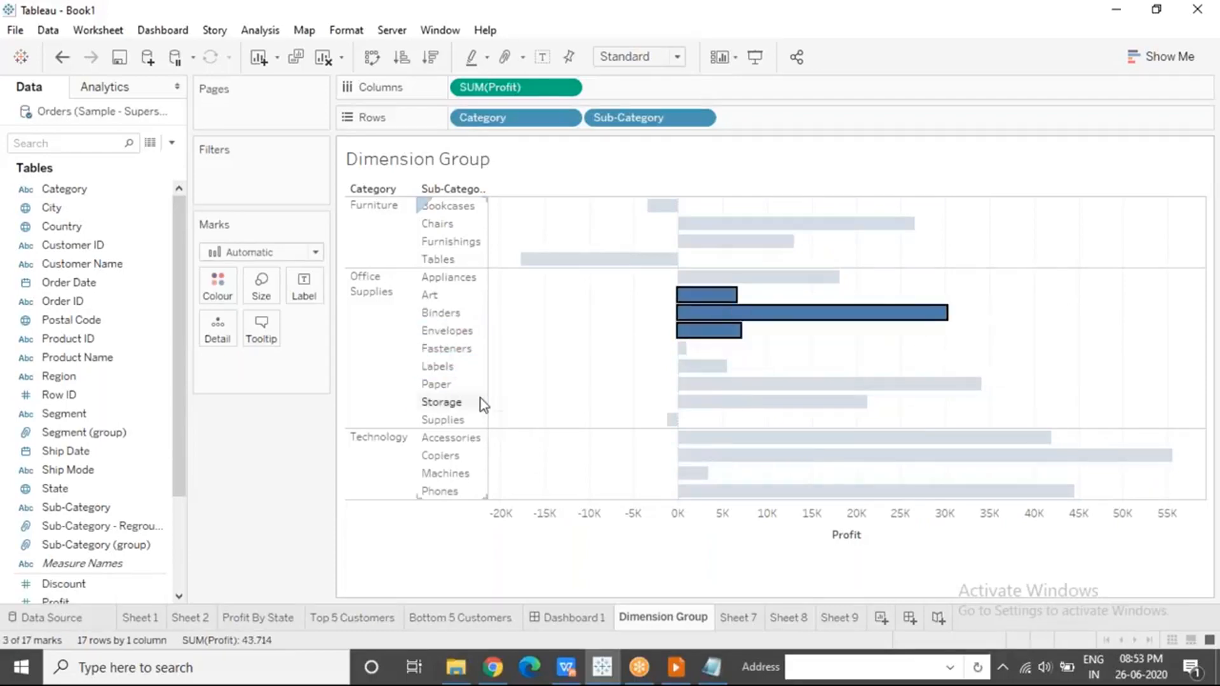
{"action": "left_click", "coordinate": [482, 402]}
{"action": "left_click", "coordinate": [577, 341]}
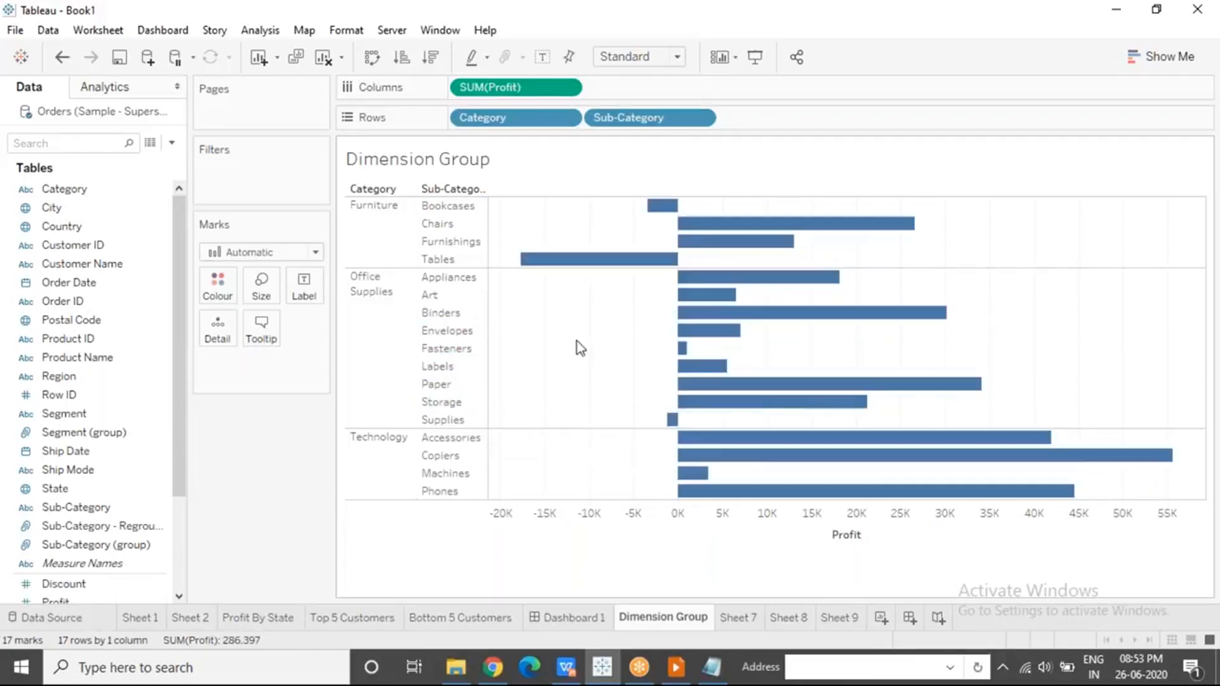
{"action": "left_click", "coordinate": [854, 29]}
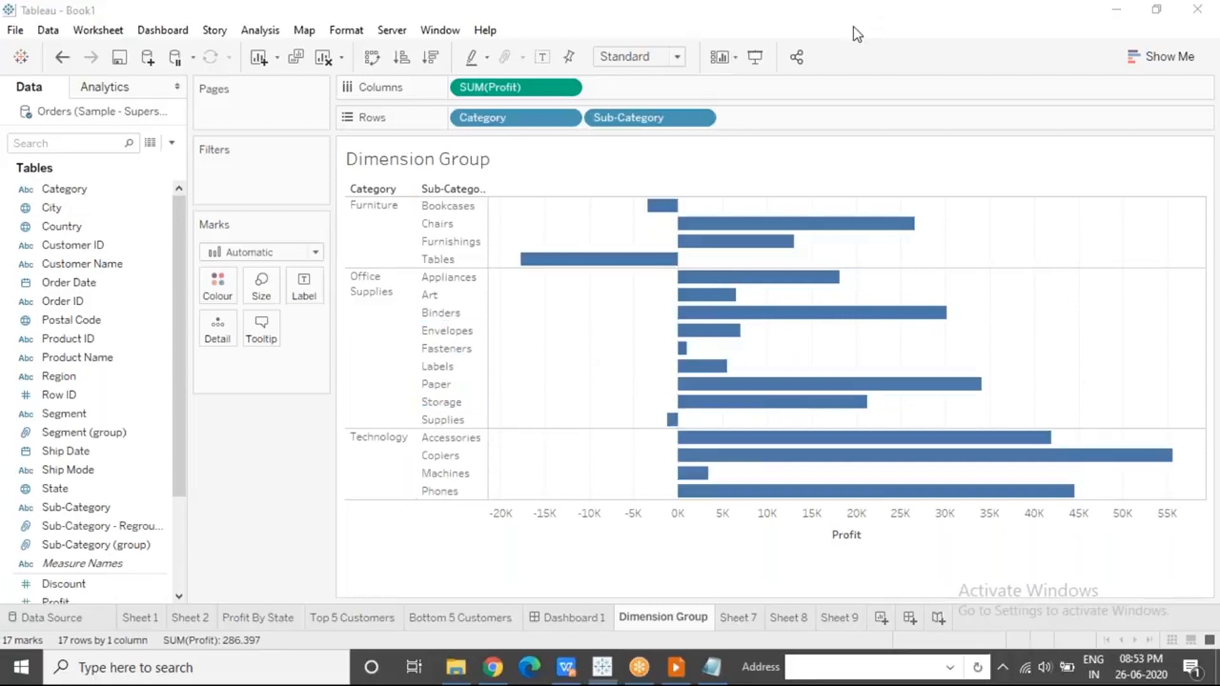
{"action": "left_click", "coordinate": [584, 322]}
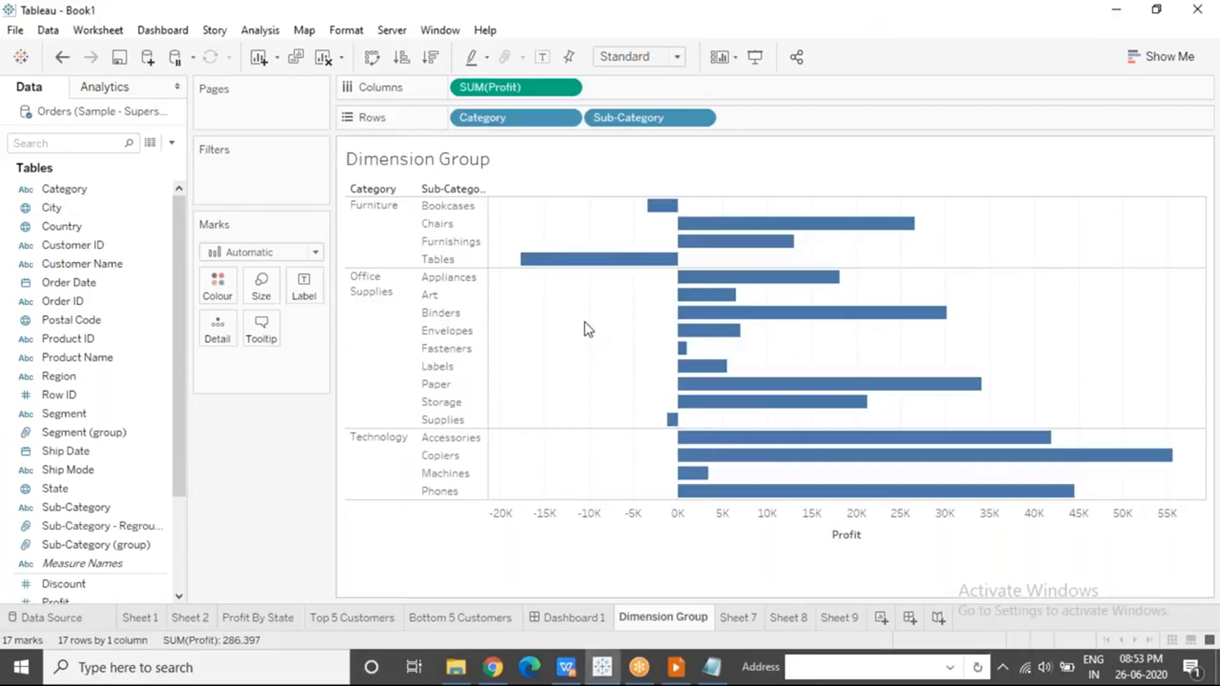
Add a new blank worksheet after Sheet 9.
{"action": "left_click", "coordinate": [846, 623]}
{"action": "left_click", "coordinate": [881, 618]}
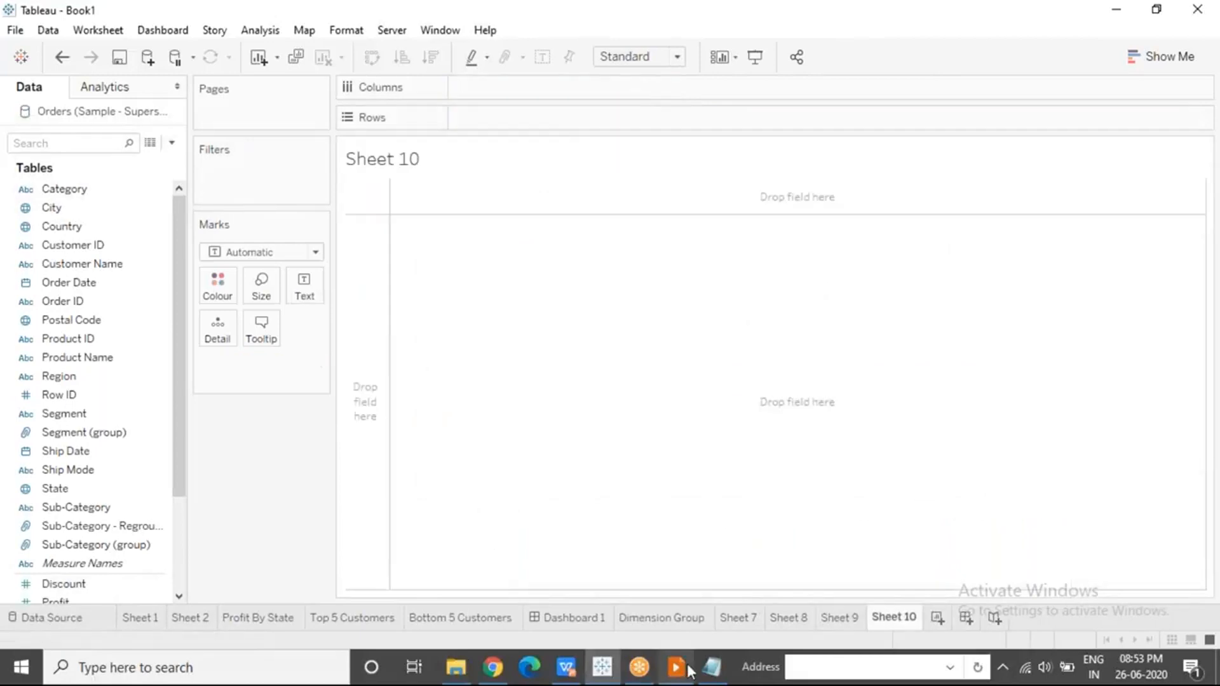
Switch to the slide show and go through the Groups slides up to the Sets and Combined Sets slide.
{"action": "left_click", "coordinate": [677, 668]}
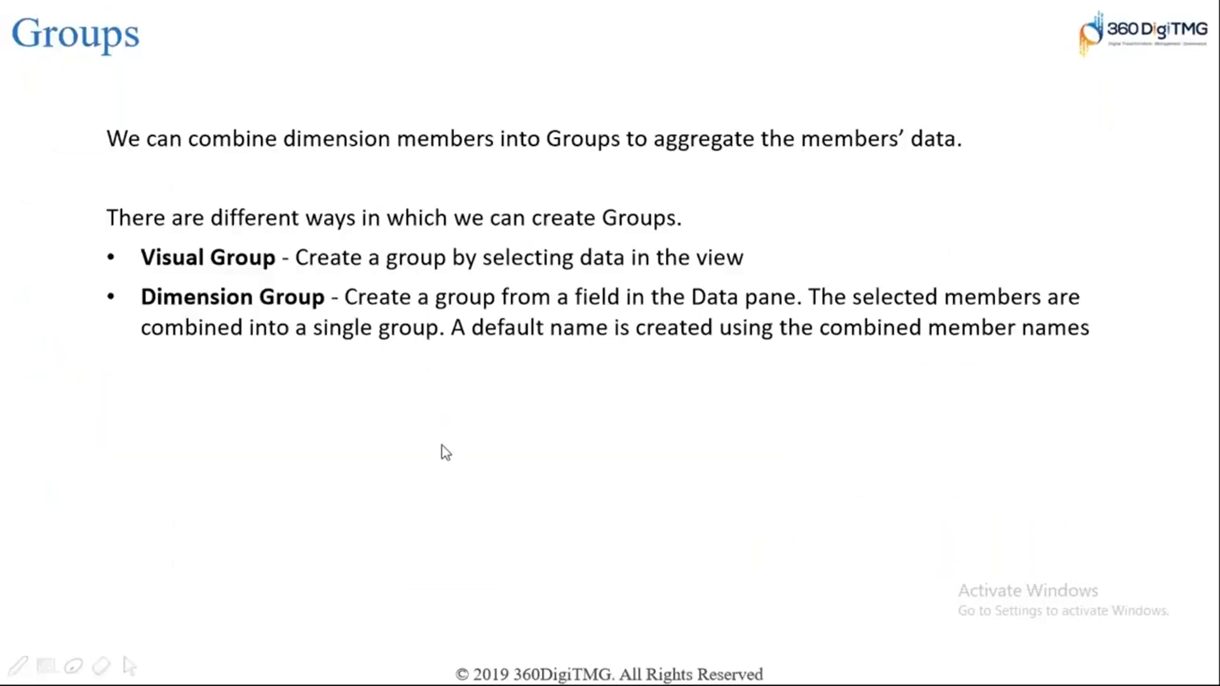
{"action": "left_click", "coordinate": [441, 445]}
{"action": "left_click", "coordinate": [442, 445]}
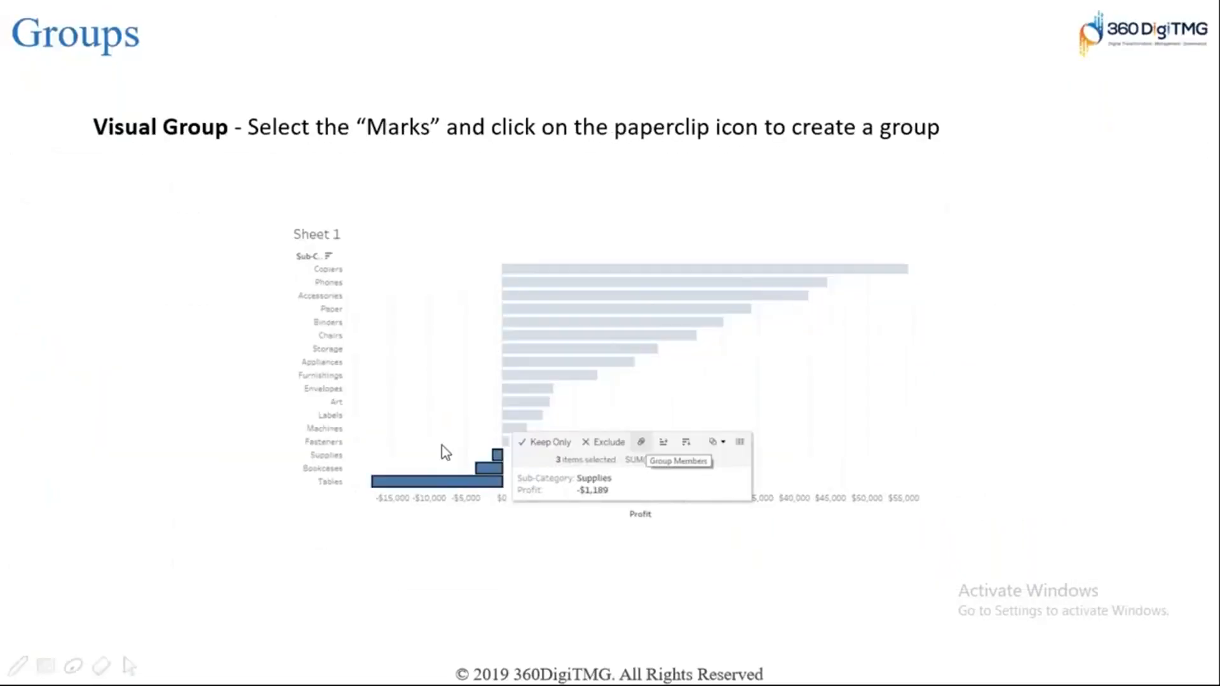
{"action": "left_click", "coordinate": [441, 445]}
{"action": "left_click", "coordinate": [441, 445]}
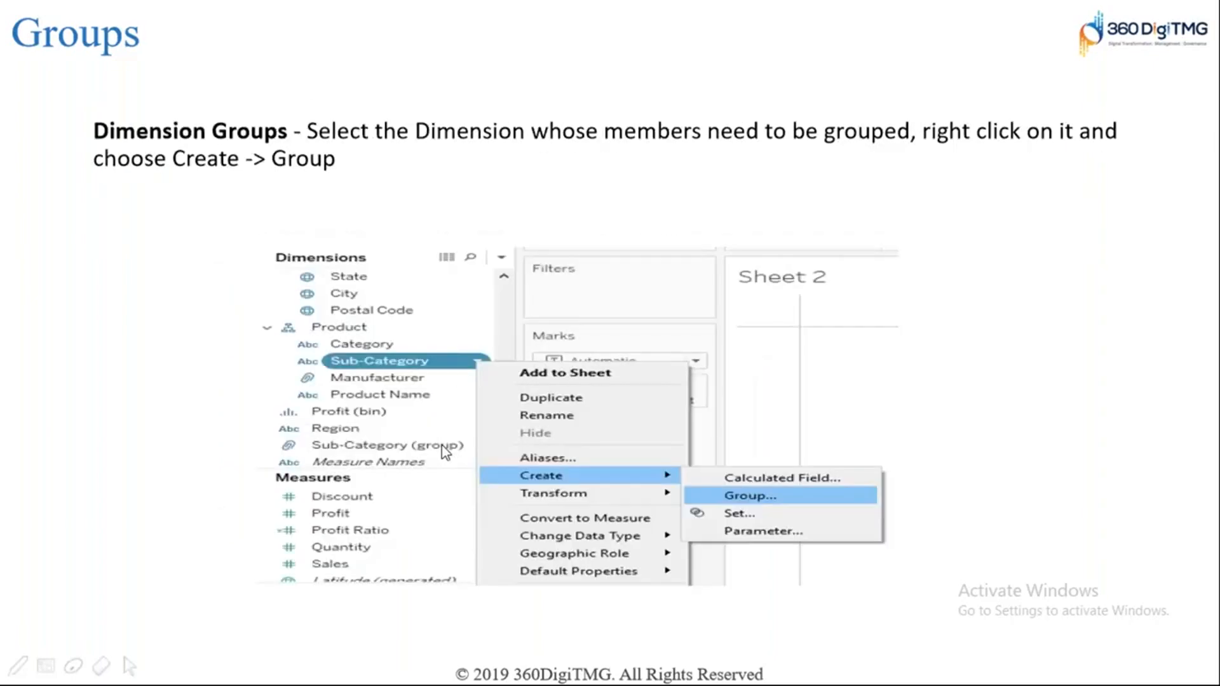
{"action": "left_click", "coordinate": [441, 445]}
{"action": "left_click", "coordinate": [441, 445]}
{"action": "left_click", "coordinate": [440, 445]}
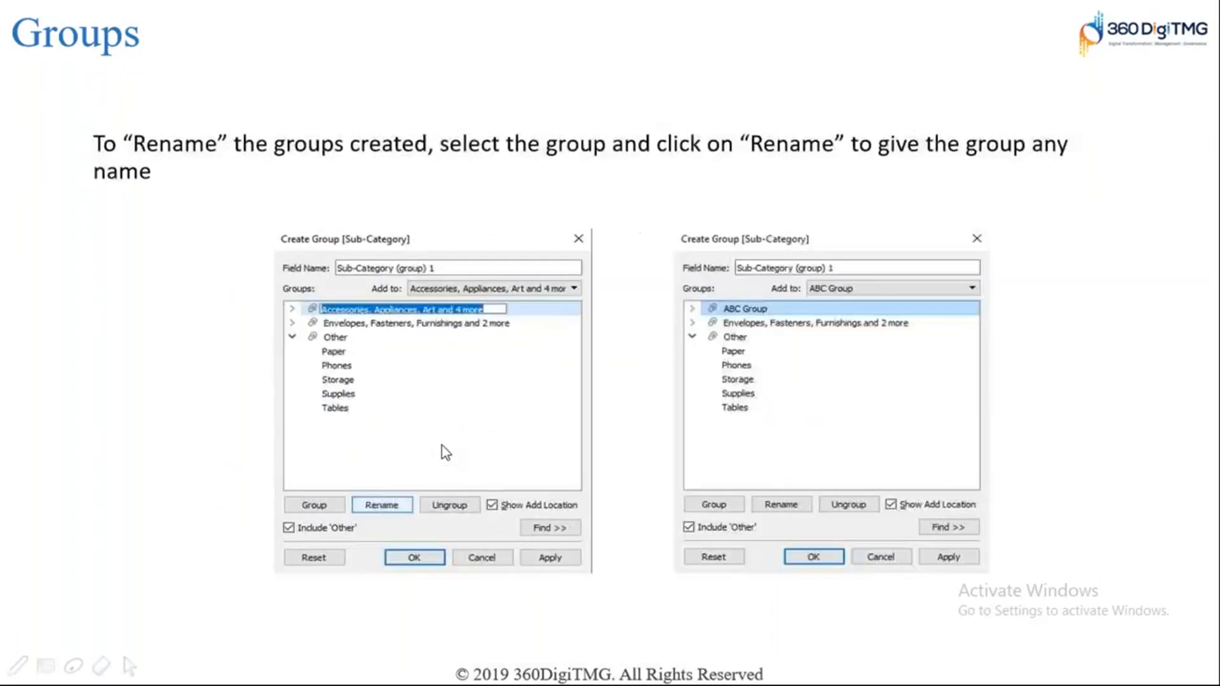
{"action": "left_click", "coordinate": [441, 445]}
{"action": "left_click", "coordinate": [446, 452]}
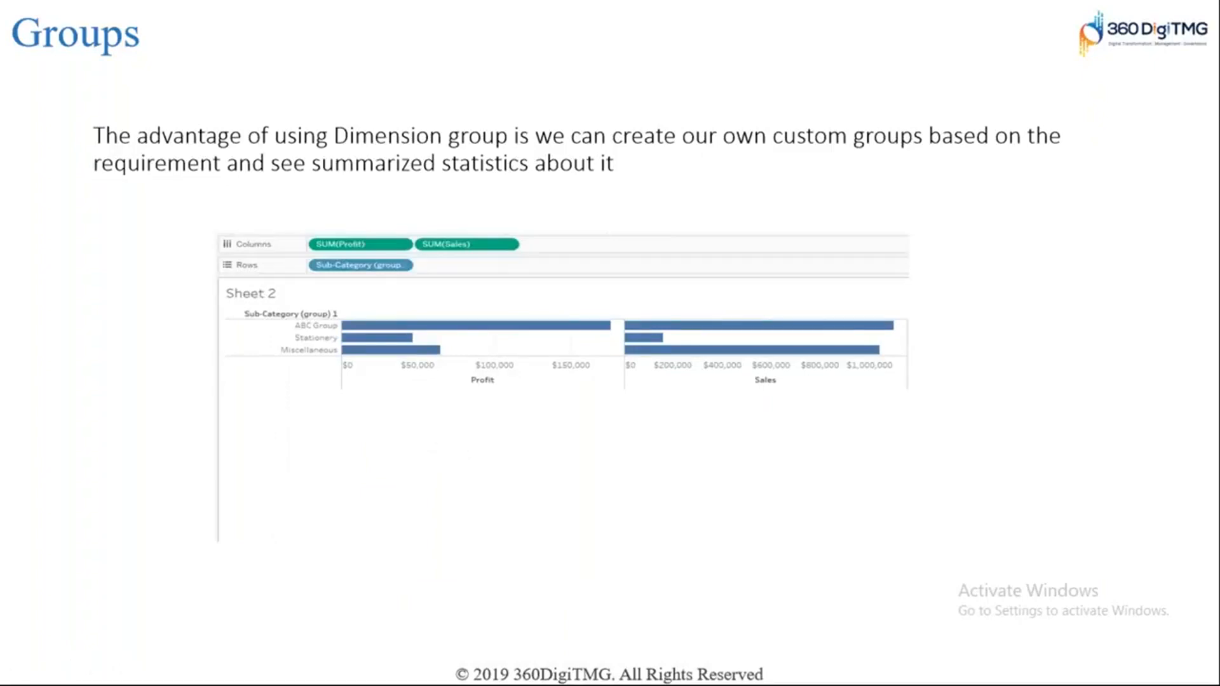
{"action": "key", "text": "Right"}
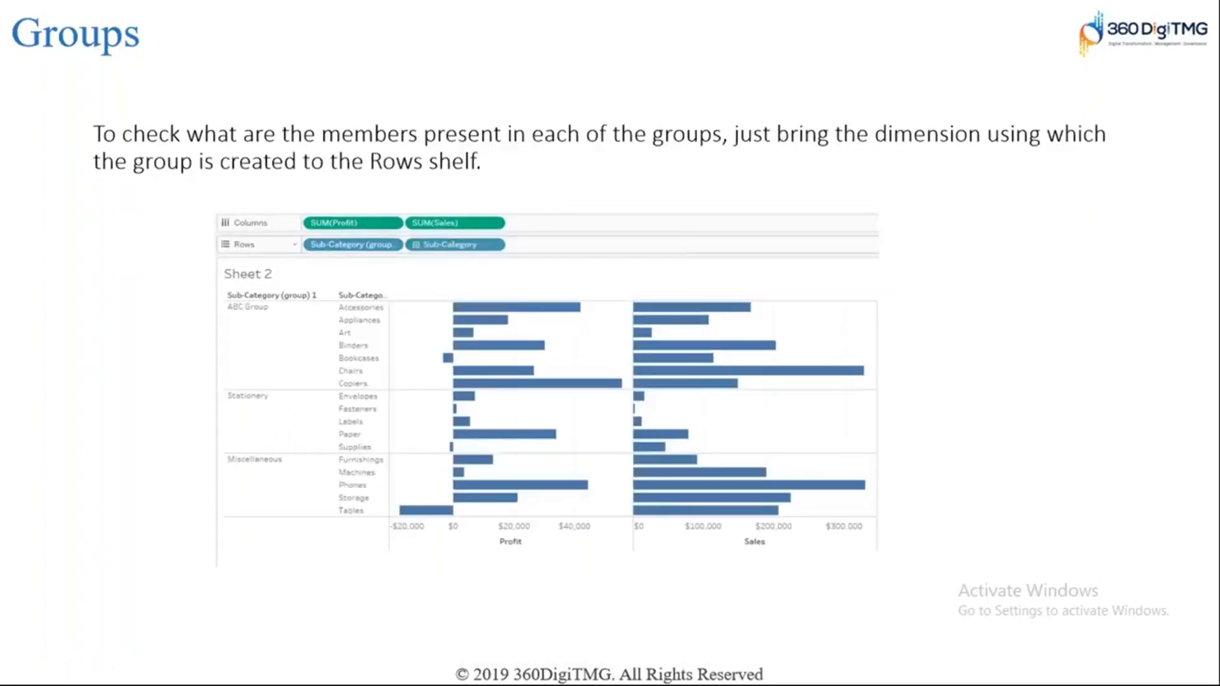
{"action": "key", "text": "Right"}
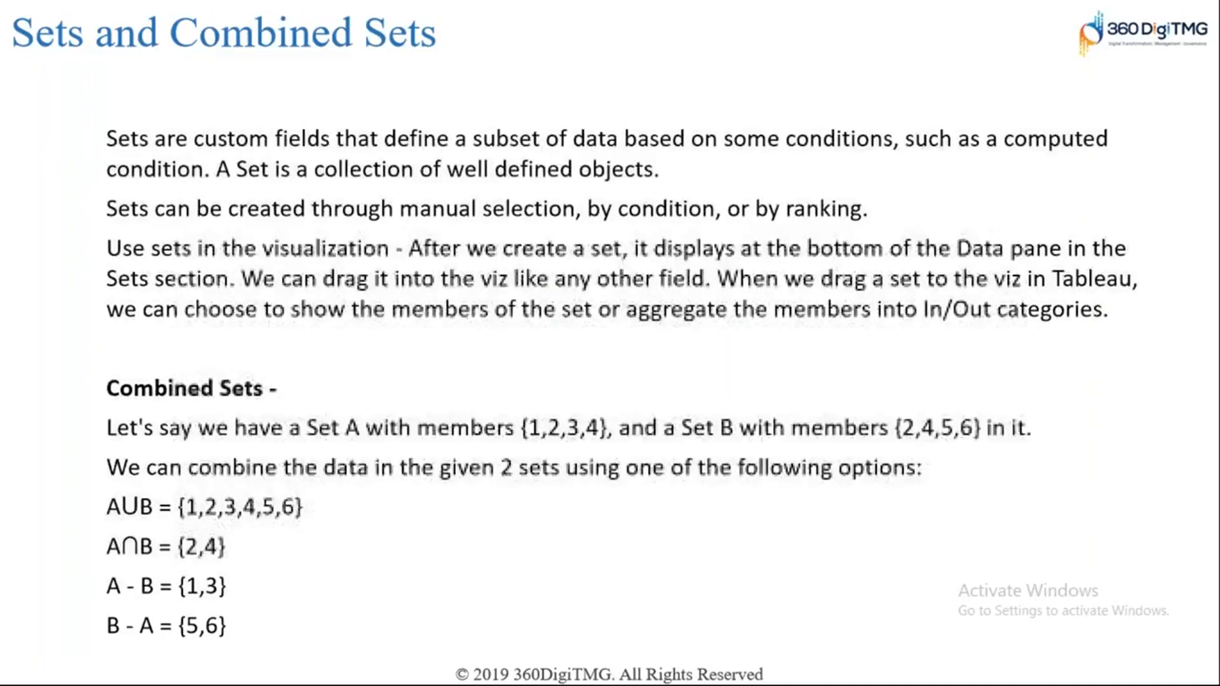
{"action": "key", "text": "alt+Tab"}
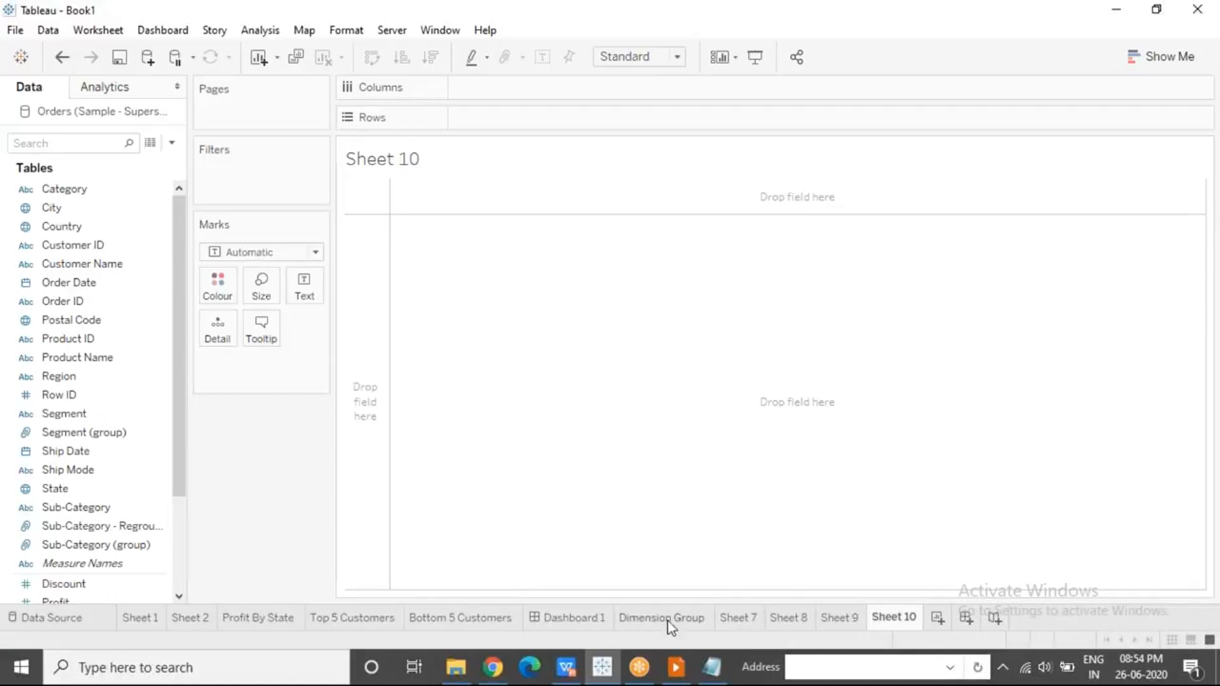
{"action": "left_click", "coordinate": [676, 668]}
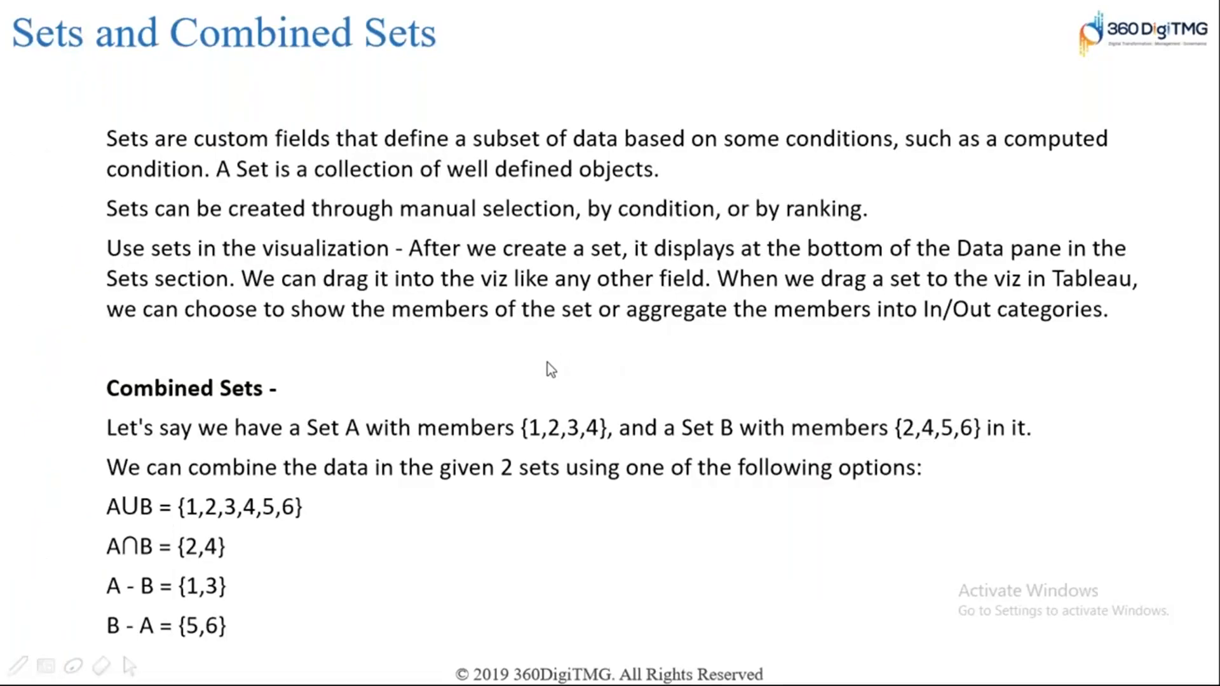
Switch from the slide show to the blank Tableau worksheet, and bring up the Notepad note and widen its window.
{"action": "key", "text": "alt+Tab"}
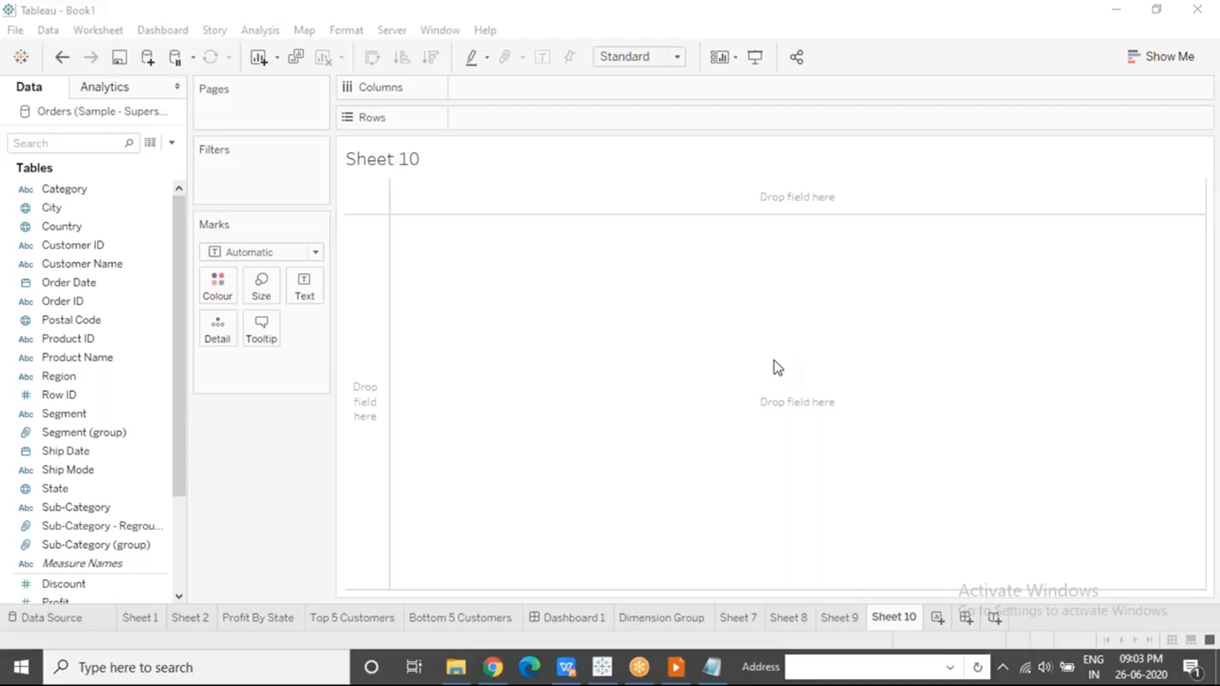
{"action": "left_click", "coordinate": [564, 398]}
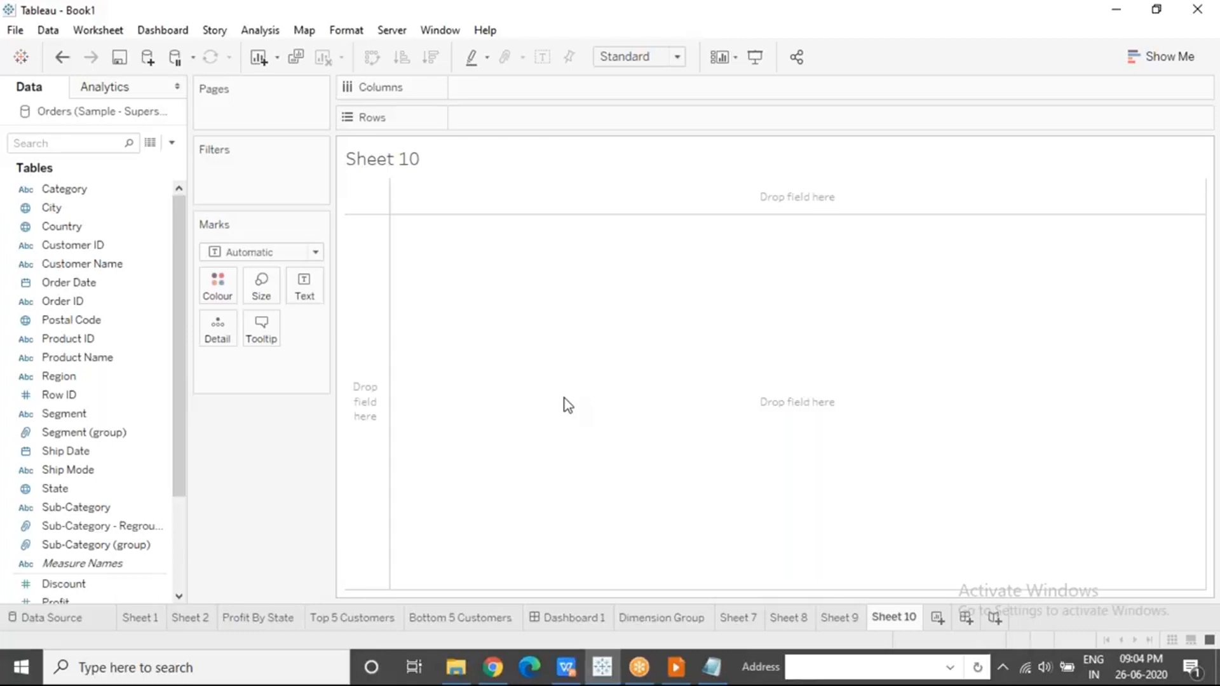
{"action": "left_click", "coordinate": [707, 664]}
{"action": "left_click_drag", "start_coordinate": [832, 97], "coordinate": [353, 97]}
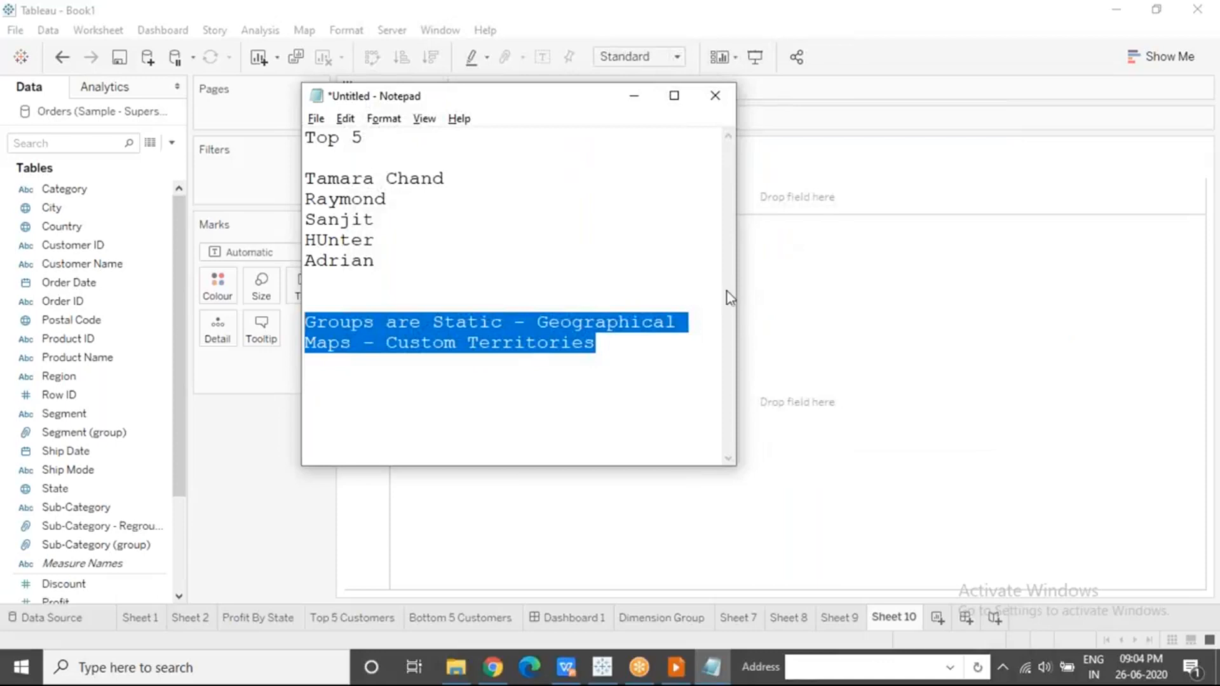
{"action": "left_click_drag", "start_coordinate": [735, 296], "coordinate": [819, 305]}
{"action": "left_click", "coordinate": [555, 349]}
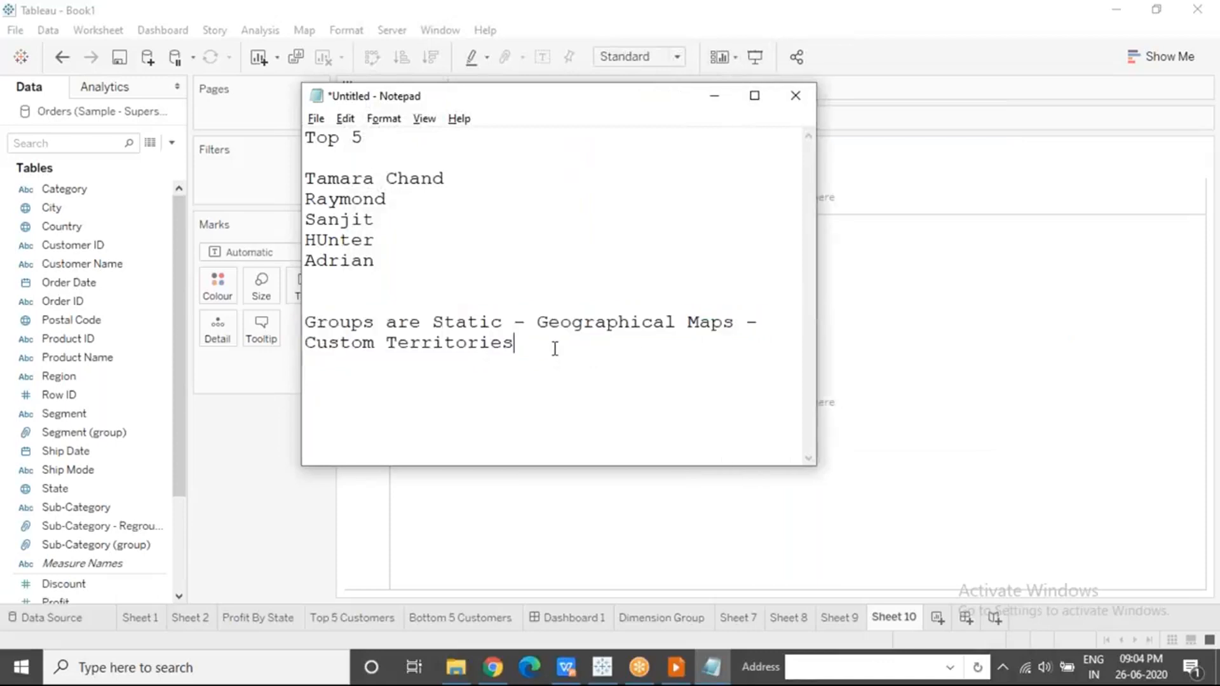
Leave a large blank space below the Groups note and write the heading "Differences between Group and Set".
{"action": "key", "text": "Return"}
{"action": "key", "text": "Return"}
{"action": "key", "text": "Return"}
{"action": "key", "text": "Return"}
{"action": "key", "text": "Return"}
{"action": "key", "text": "Return"}
{"action": "key", "text": "Return"}
{"action": "key", "text": "Return"}
{"action": "key", "text": "Return"}
{"action": "key", "text": "Return"}
{"action": "key", "text": "Return"}
{"action": "key", "text": "Return"}
{"action": "key", "text": "Return"}
{"action": "key", "text": "Return"}
{"action": "key", "text": "Return"}
{"action": "key", "text": "Return"}
{"action": "key", "text": "Return"}
{"action": "key", "text": "Return"}
{"action": "key", "text": "Up"}
{"action": "key", "text": "Up"}
{"action": "key", "text": "Up"}
{"action": "key", "text": "Up"}
{"action": "key", "text": "Up"}
{"action": "key", "text": "Up"}
{"action": "key", "text": "Up"}
{"action": "key", "text": "Up"}
{"action": "key", "text": "Up"}
{"action": "key", "text": "Up"}
{"action": "key", "text": "Up"}
{"action": "key", "text": "Up"}
{"action": "key", "text": "Up"}
{"action": "key", "text": "Up"}
{"action": "key", "text": "Up"}
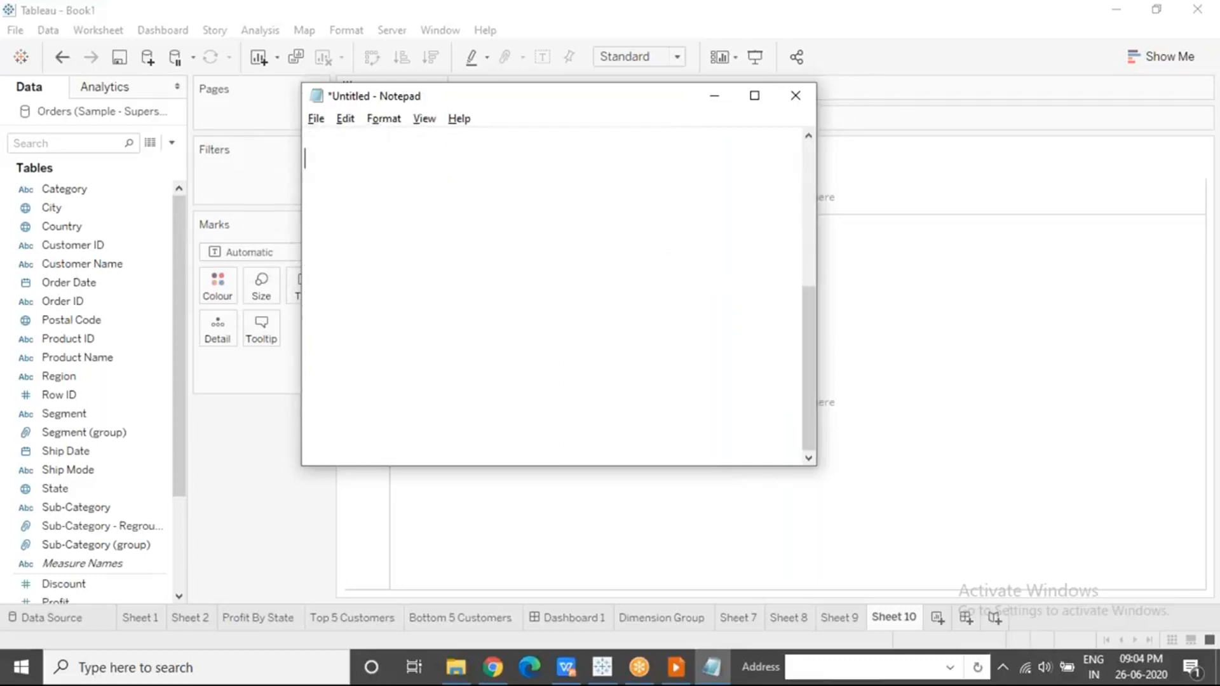
{"action": "type", "text": "Group and Set"}
{"action": "key", "text": "Home"}
{"action": "type", "text": "FDifferences b/w"}
{"action": "key", "text": "BackSpace"}
{"action": "key", "text": "BackSpace"}
{"action": "type", "text": "etween"}
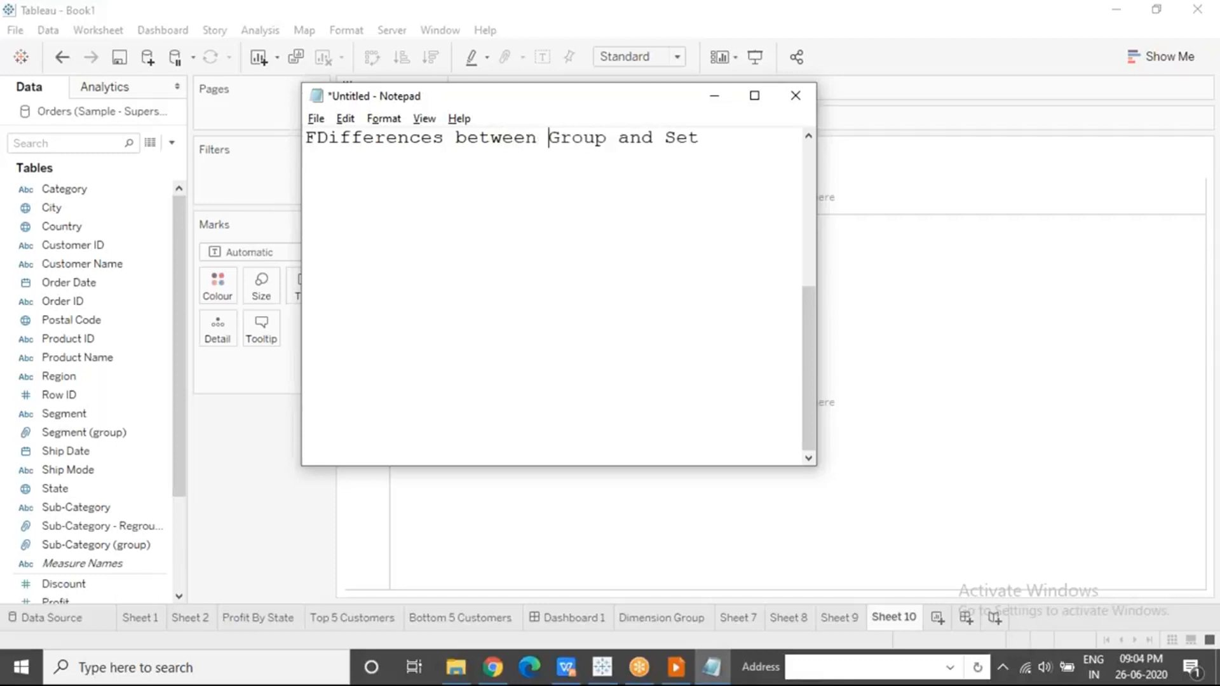
{"action": "key", "text": "Home"}
{"action": "key", "text": "Delete"}
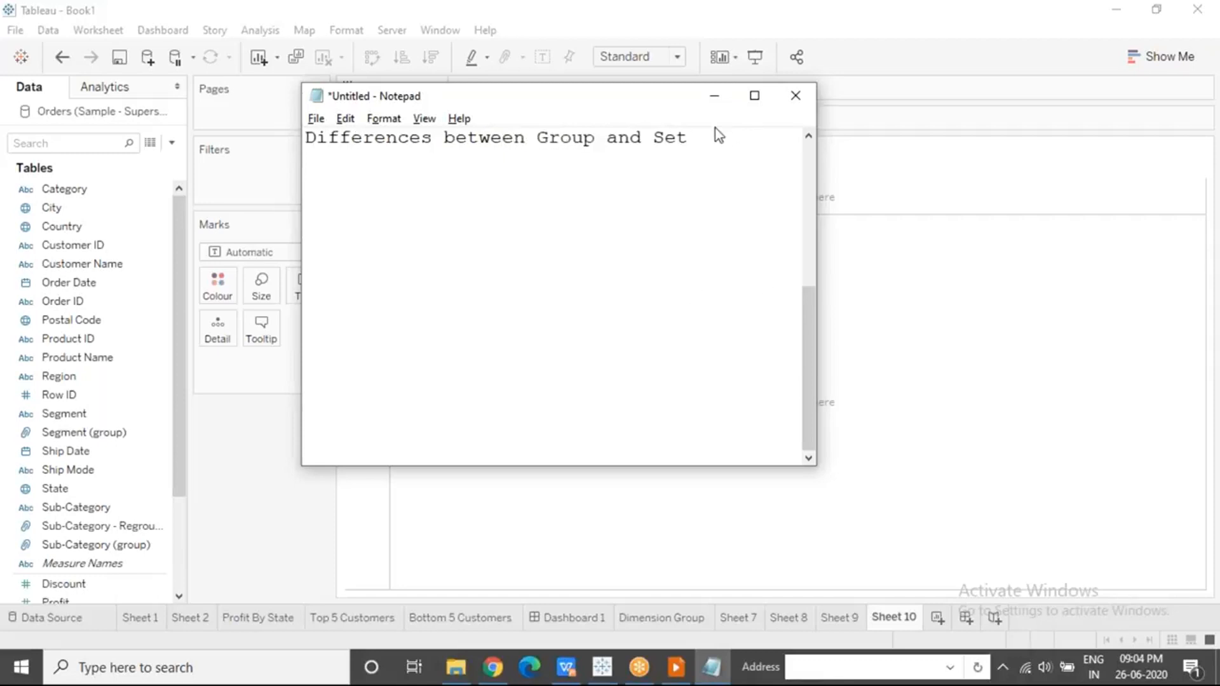
Write the first point under the heading, "1) Group is Static, Set is Dynamic (condition)", and highlight its set part briefly.
{"action": "key", "text": "Return"}
{"action": "key", "text": "End"}
{"action": "key", "text": "Return"}
{"action": "type", "text": "1) Group is Static"}
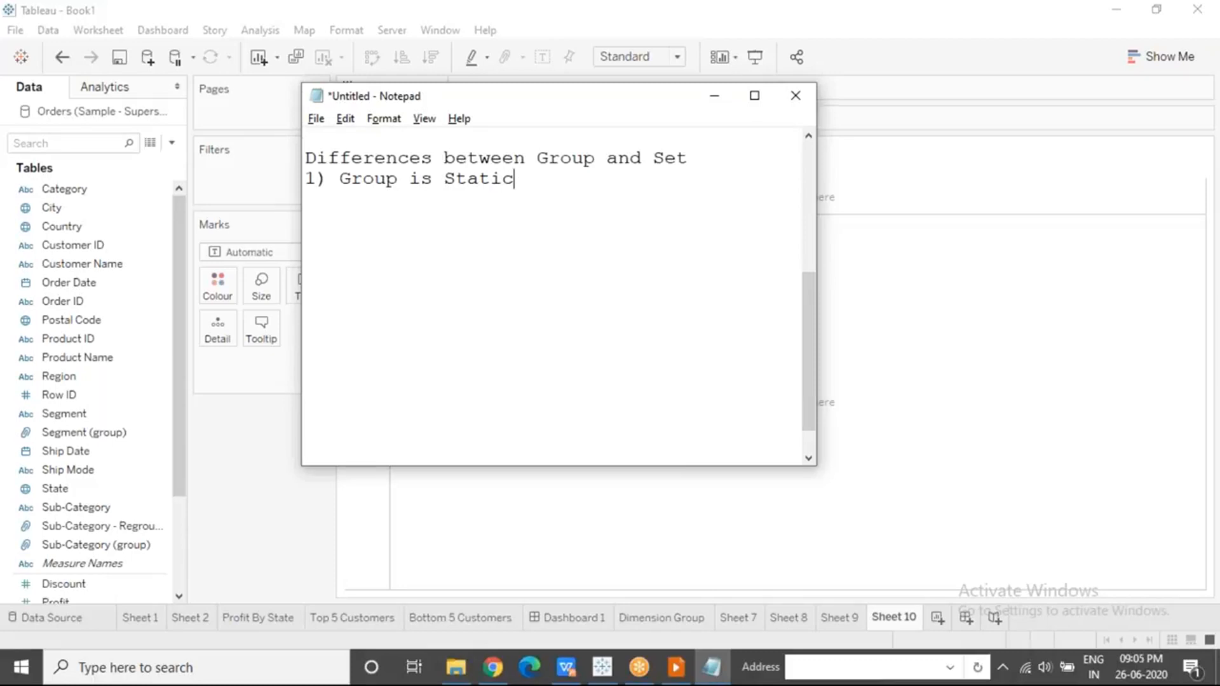
{"action": "type", "text": ", Sets"}
{"action": "key", "text": "BackSpace"}
{"action": "key", "text": "BackSpace"}
{"action": "type", "text": "is Dynami"}
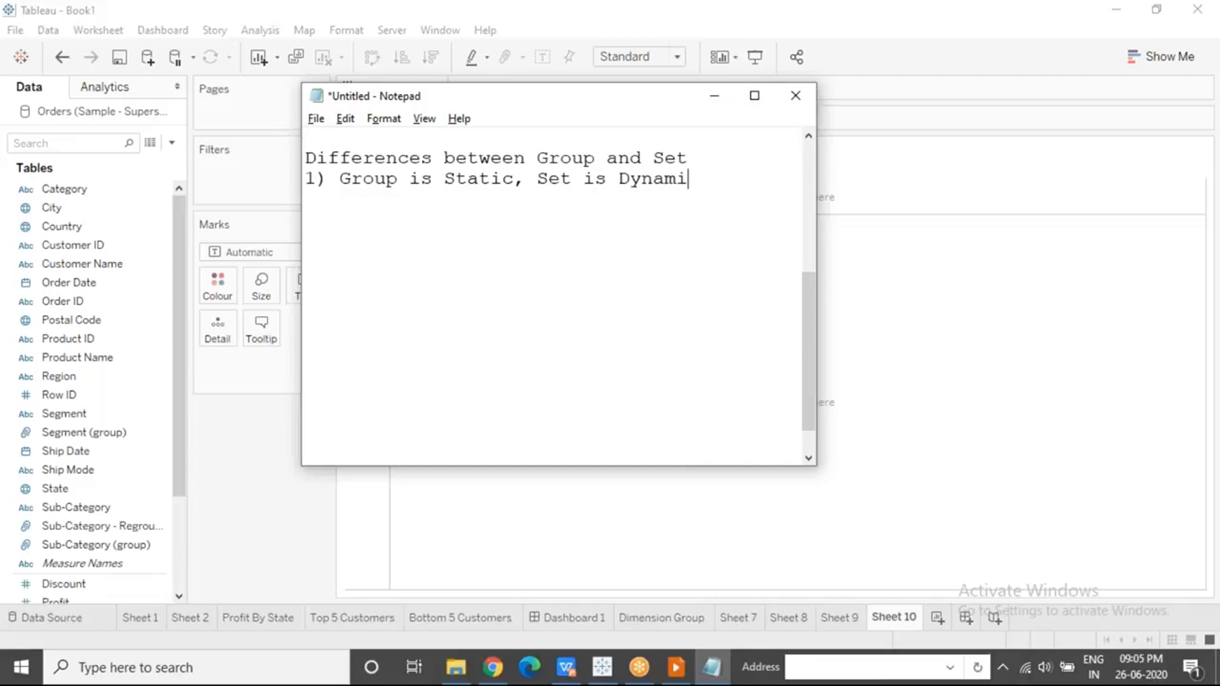
{"action": "type", "text": "c (conditi"}
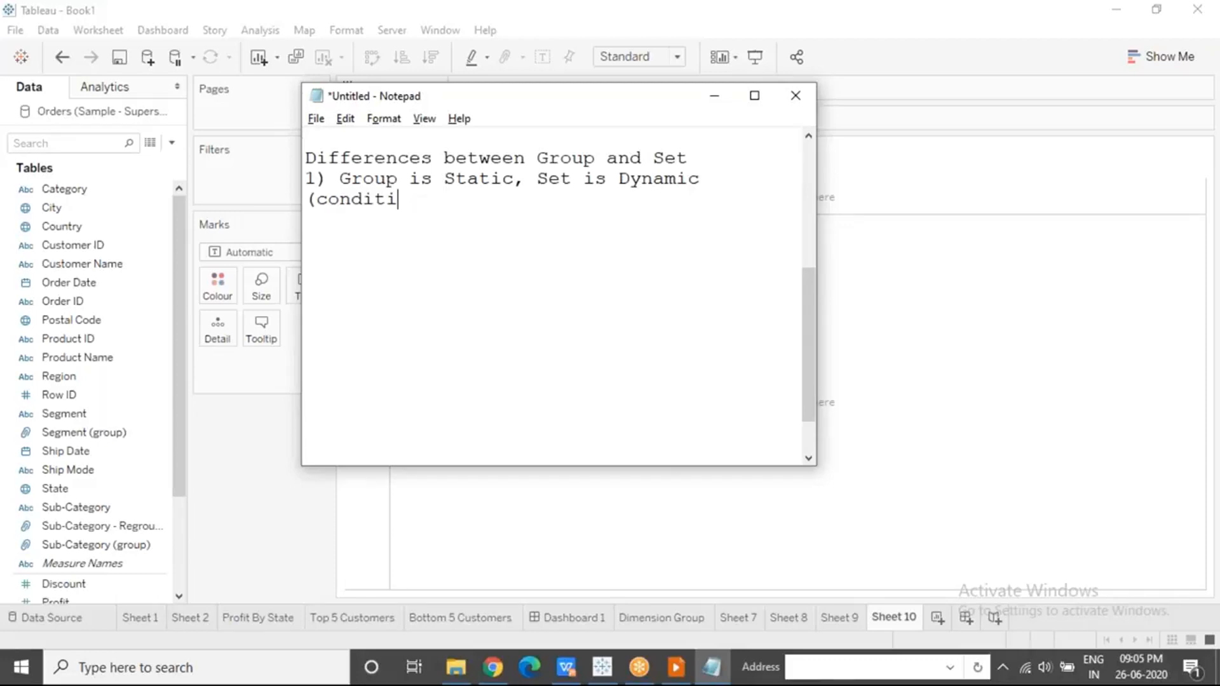
{"action": "type", "text": "on)"}
{"action": "left_click_drag", "start_coordinate": [538, 181], "coordinate": [670, 192]}
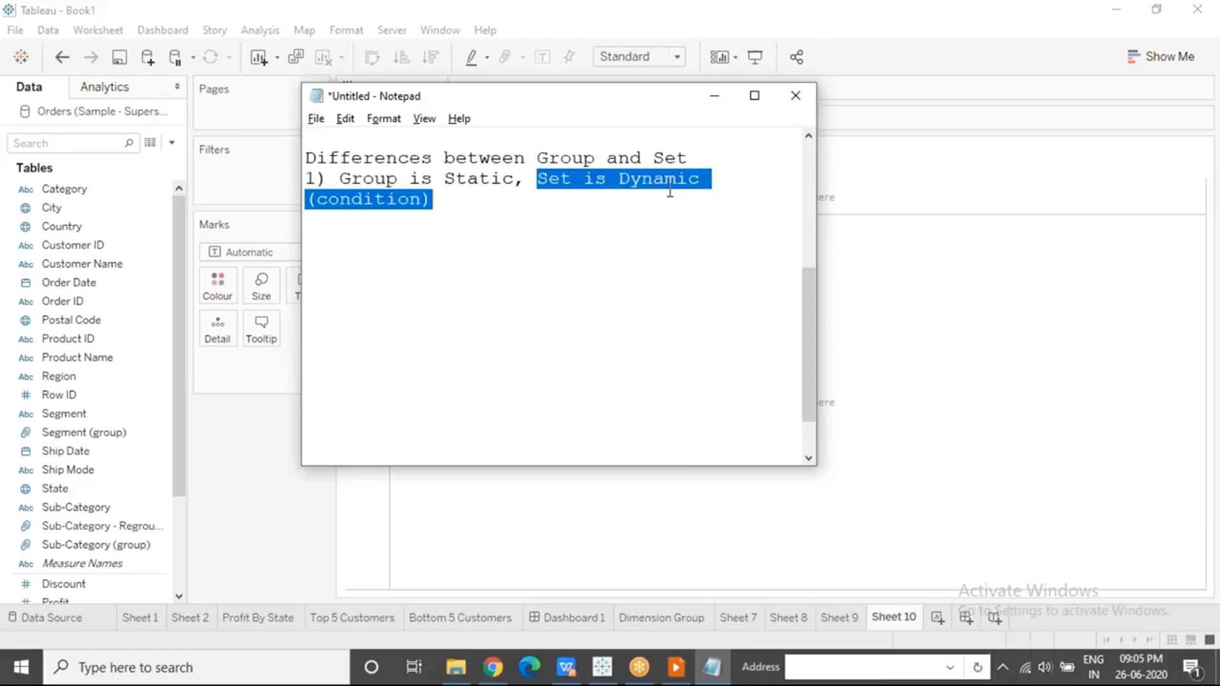
{"action": "left_click", "coordinate": [472, 201]}
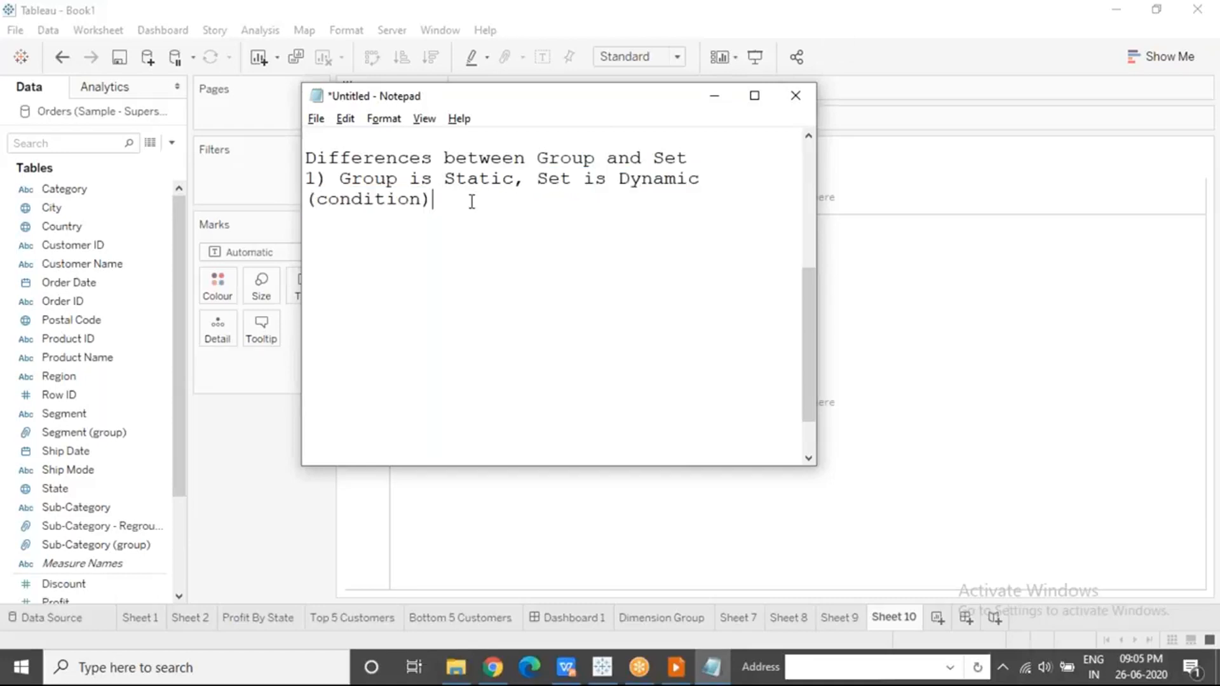
{"action": "left_click", "coordinate": [1036, 256]}
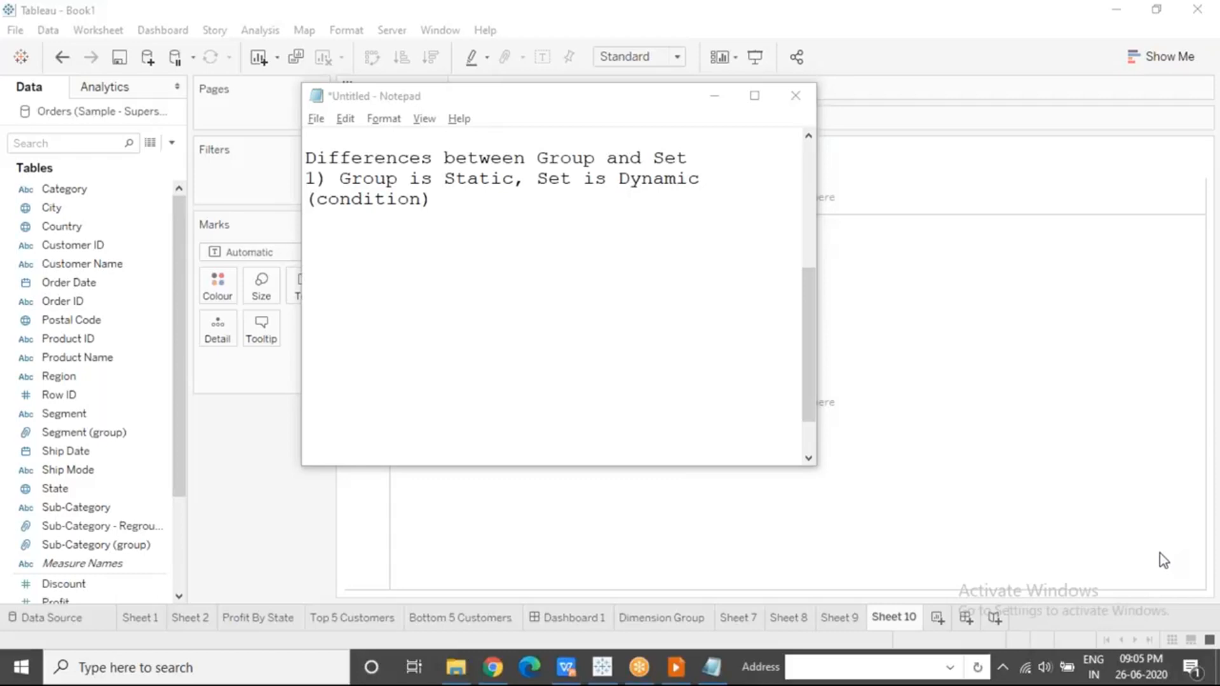
Add the point "2) Group can be created on both Dimensions and Measures; whereas Set can be created only on Dimensions".
{"action": "left_click", "coordinate": [532, 213]}
{"action": "key", "text": "Return"}
{"action": "type", "text": "2"}
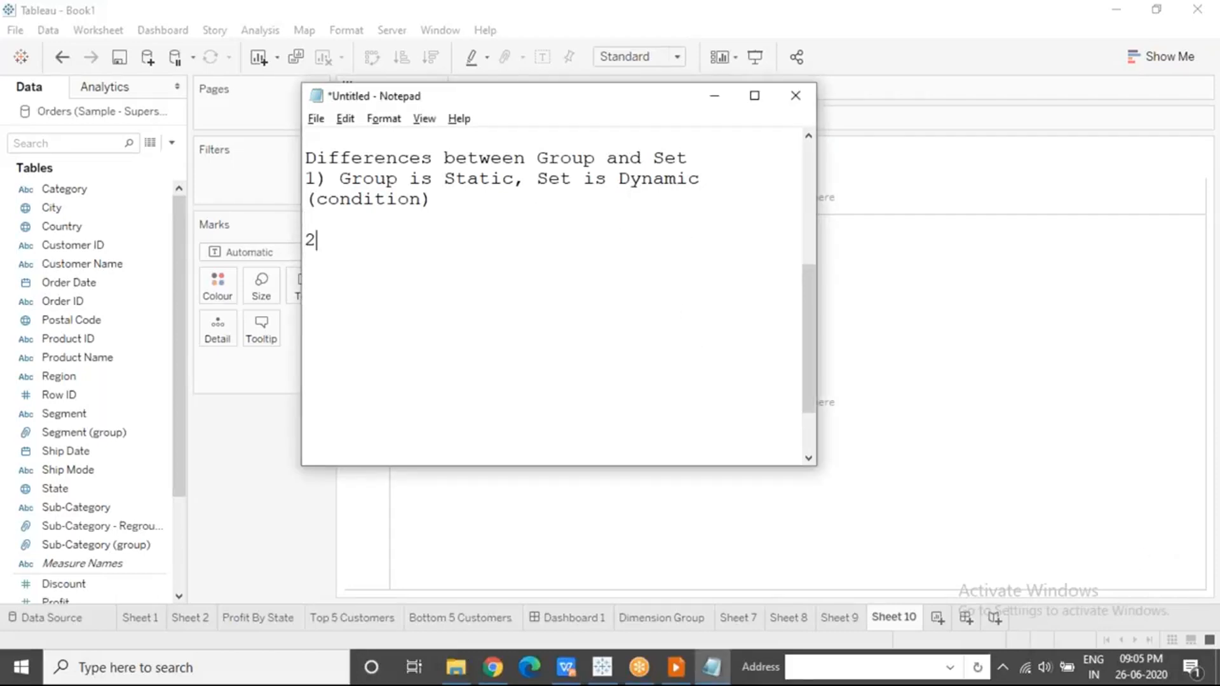
{"action": "type", "text": ") Group can be created on both Dumensions"}
{"action": "key", "text": "Left"}
{"action": "key", "text": "Left"}
{"action": "key", "text": "Left"}
{"action": "key", "text": "Left"}
{"action": "key", "text": "Left"}
{"action": "key", "text": "Left"}
{"action": "key", "text": "Left"}
{"action": "key", "text": "Left"}
{"action": "key", "text": "shift+Left"}
{"action": "type", "text": "i"}
{"action": "key", "text": "End"}
{"action": "key", "text": "Return"}
{"action": "type", "text": "and Measures"}
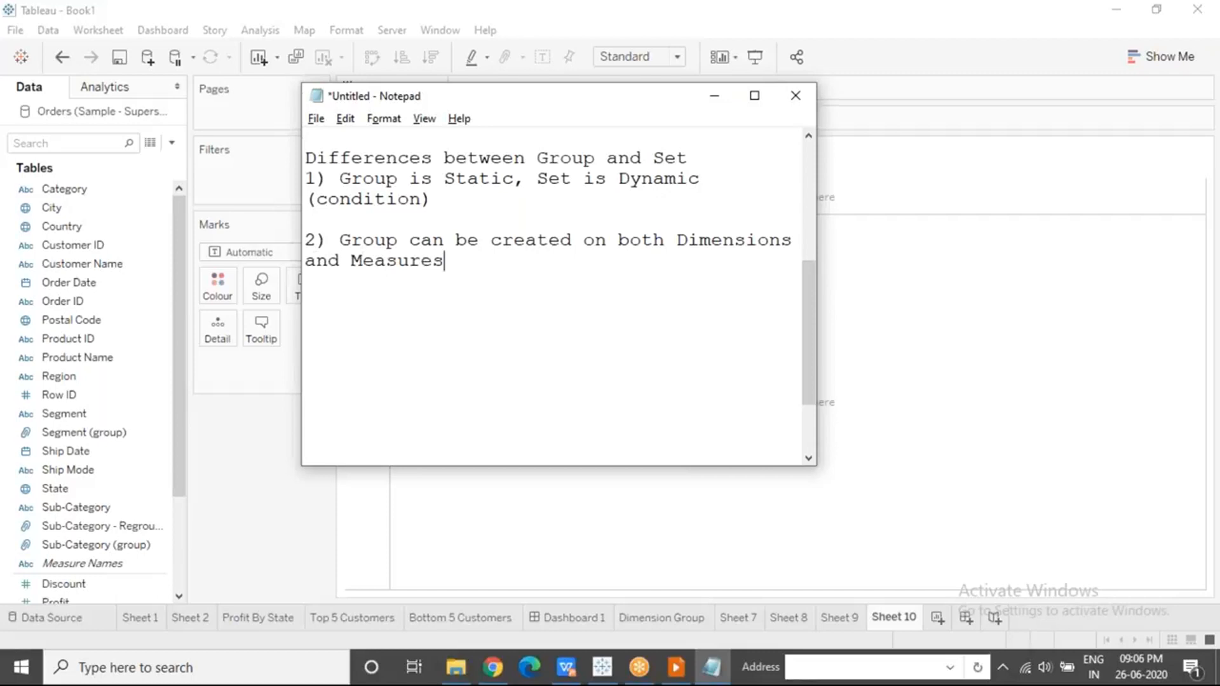
{"action": "type", "text": "; whereas S"}
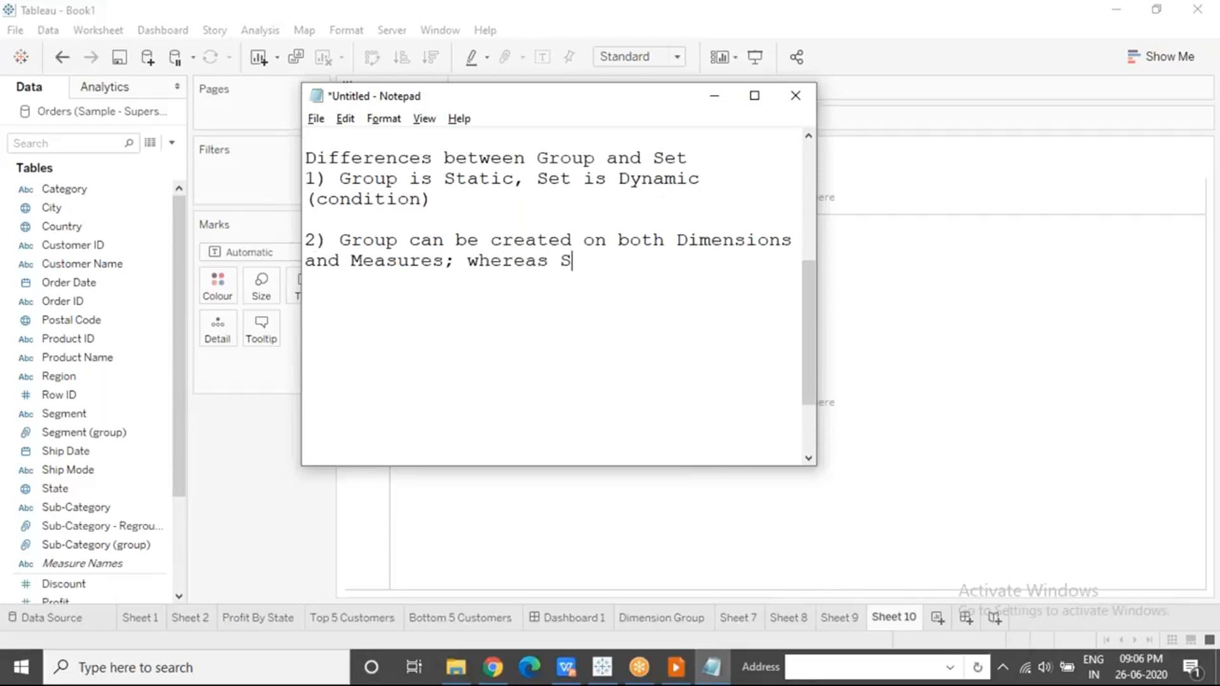
{"action": "type", "text": "et can be create"}
{"action": "type", "text": "d on"}
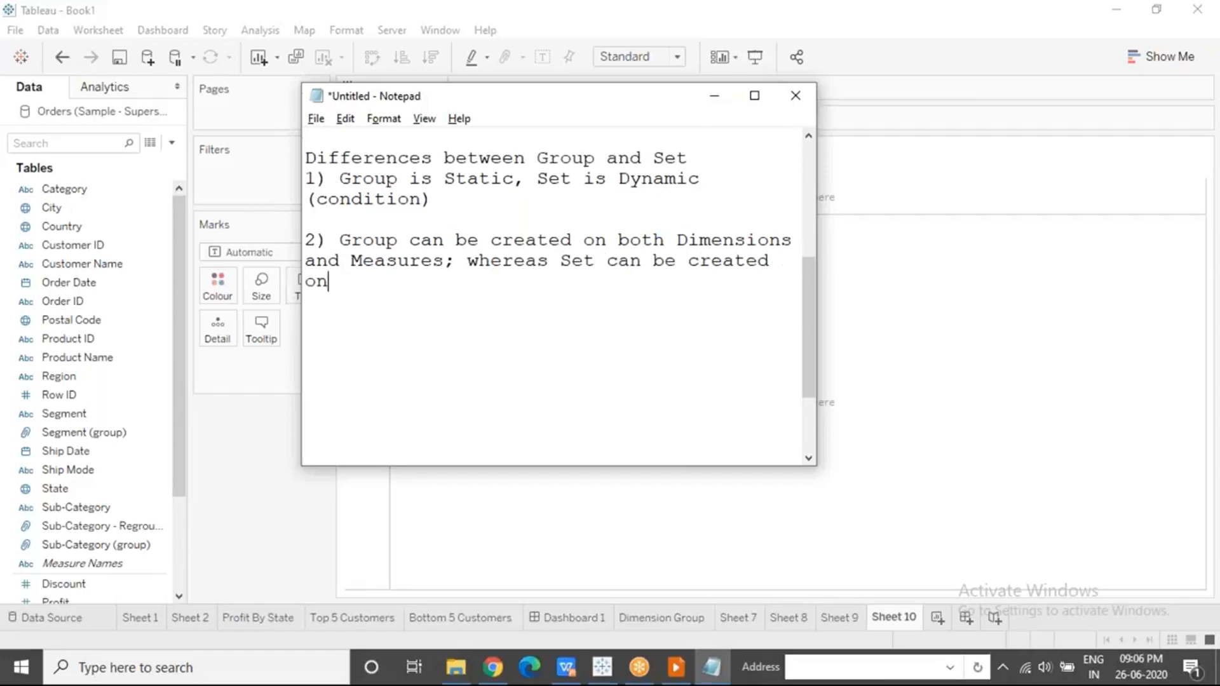
{"action": "type", "text": "ly on Dimensions"}
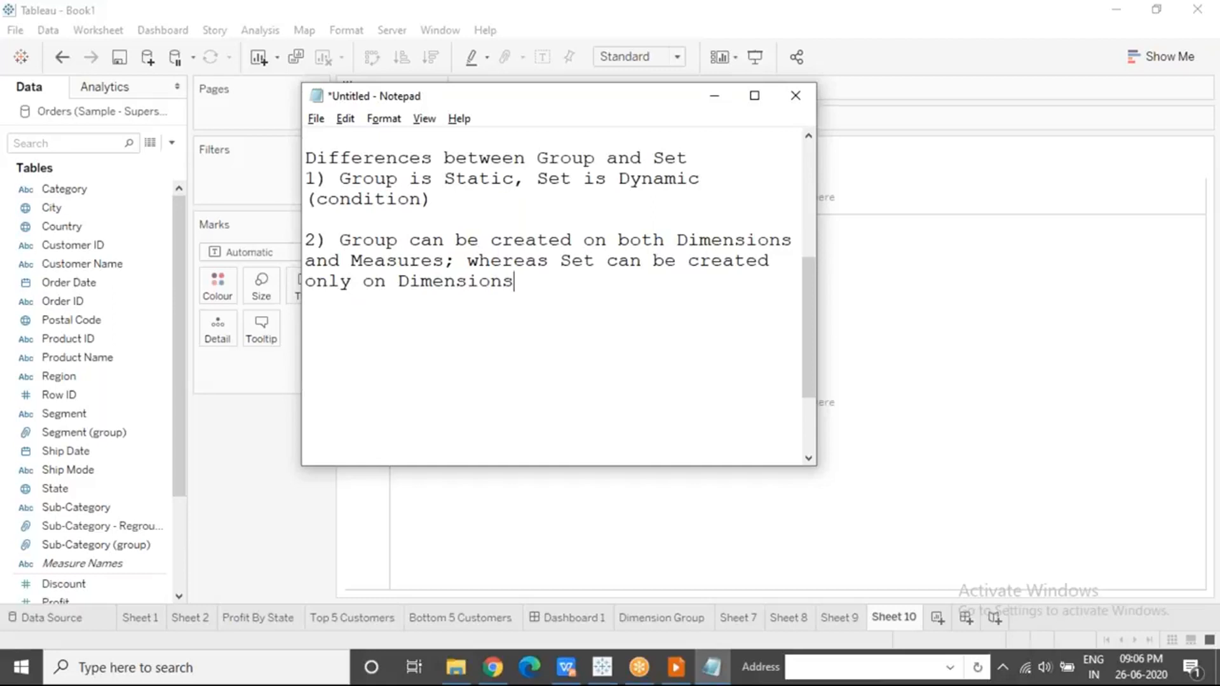
Return to Tableau and compare the Create options of the Product ID dimension with those of the Discount measure.
{"action": "left_click", "coordinate": [254, 366]}
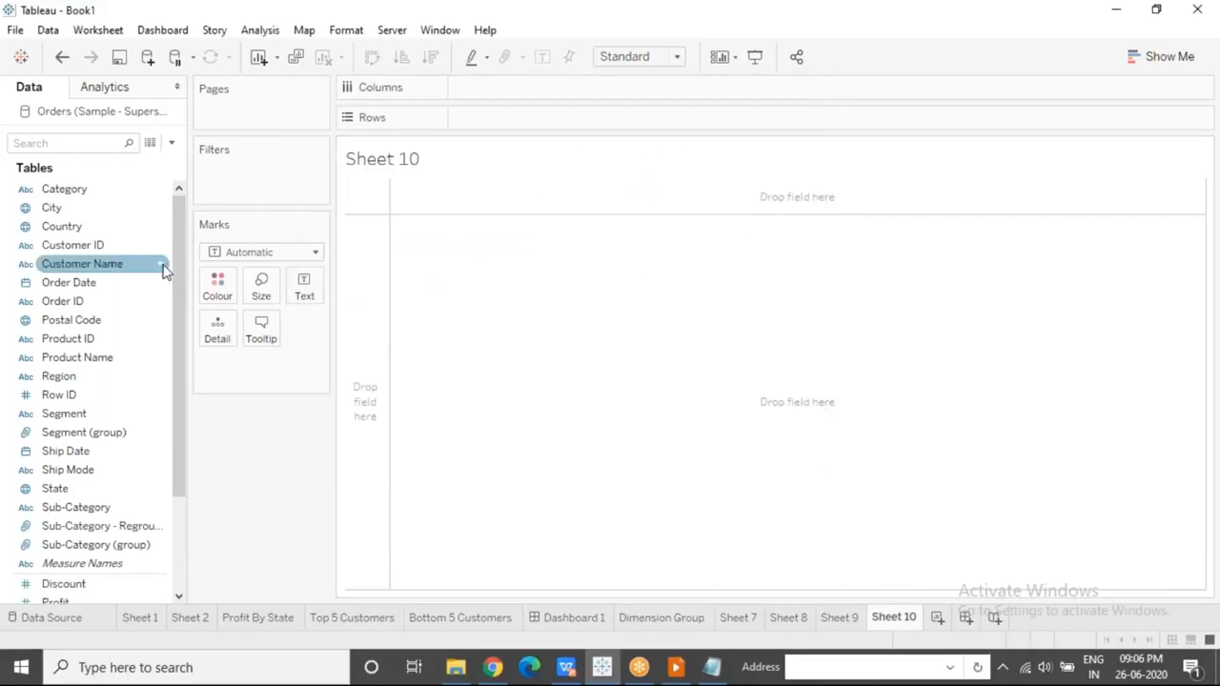
{"action": "right_click", "coordinate": [136, 338]}
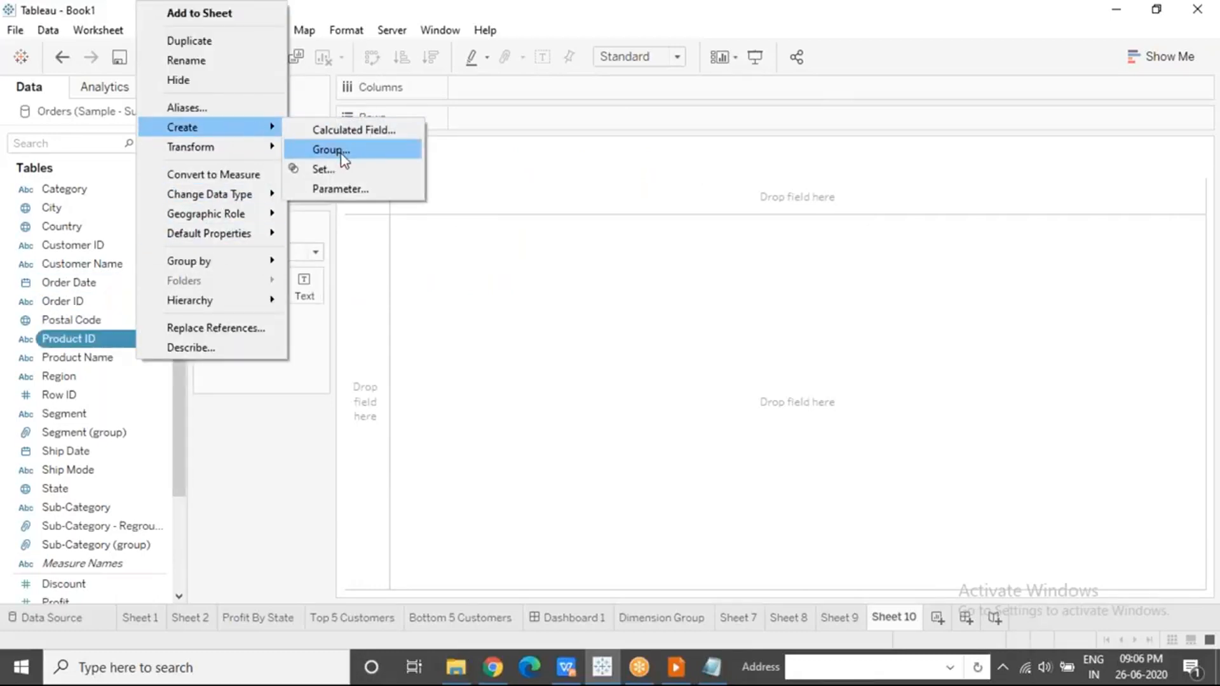
{"action": "right_click", "coordinate": [102, 582]}
{"action": "mouse_move", "coordinate": [218, 353]}
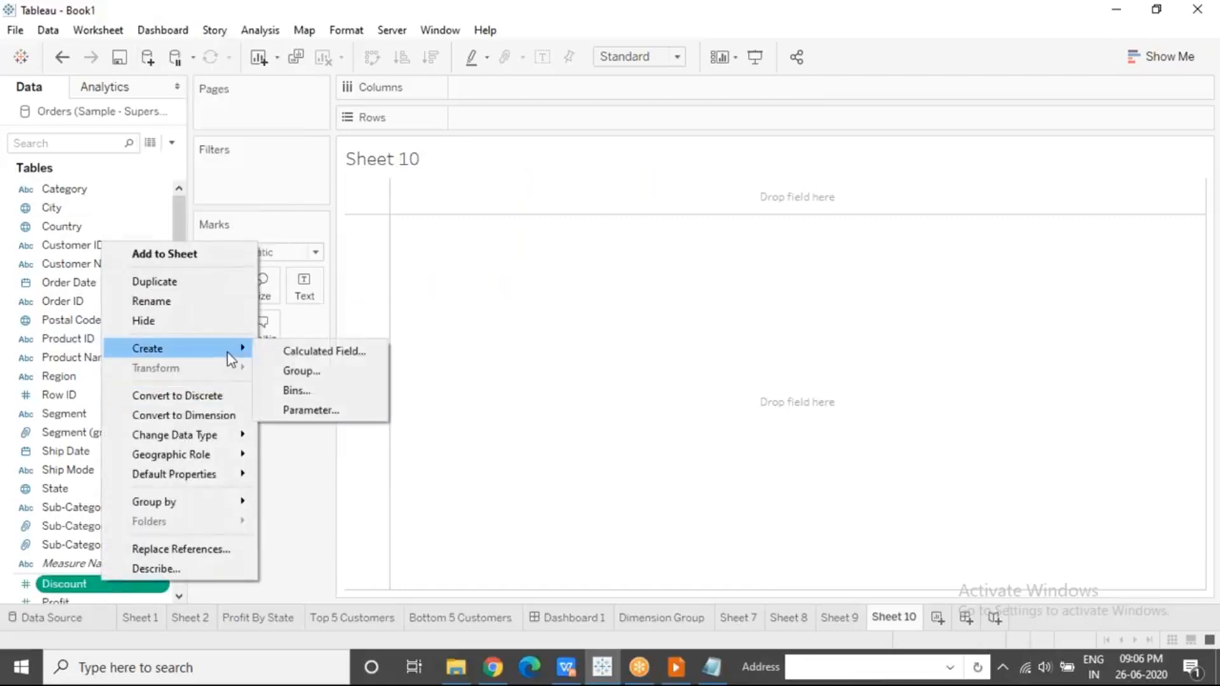
{"action": "left_click", "coordinate": [458, 345]}
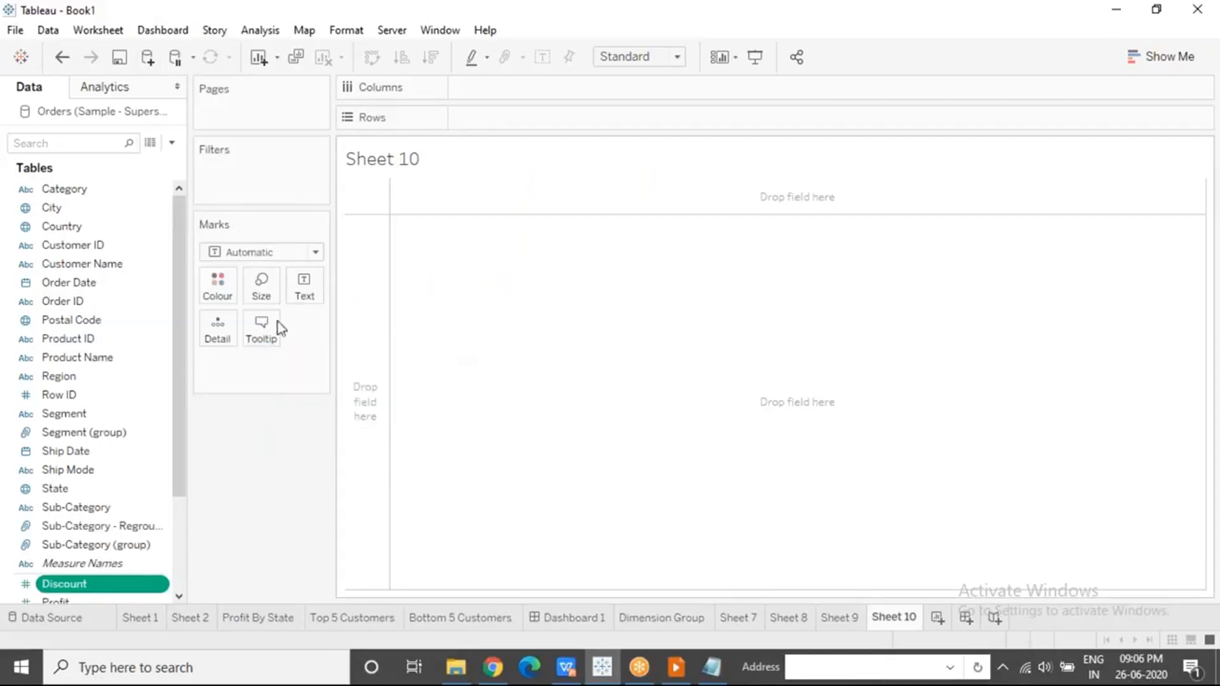
Compare the Create options available for the Customer Name dimension with those for the Quantity measure.
{"action": "left_click", "coordinate": [139, 269]}
{"action": "right_click", "coordinate": [141, 275]}
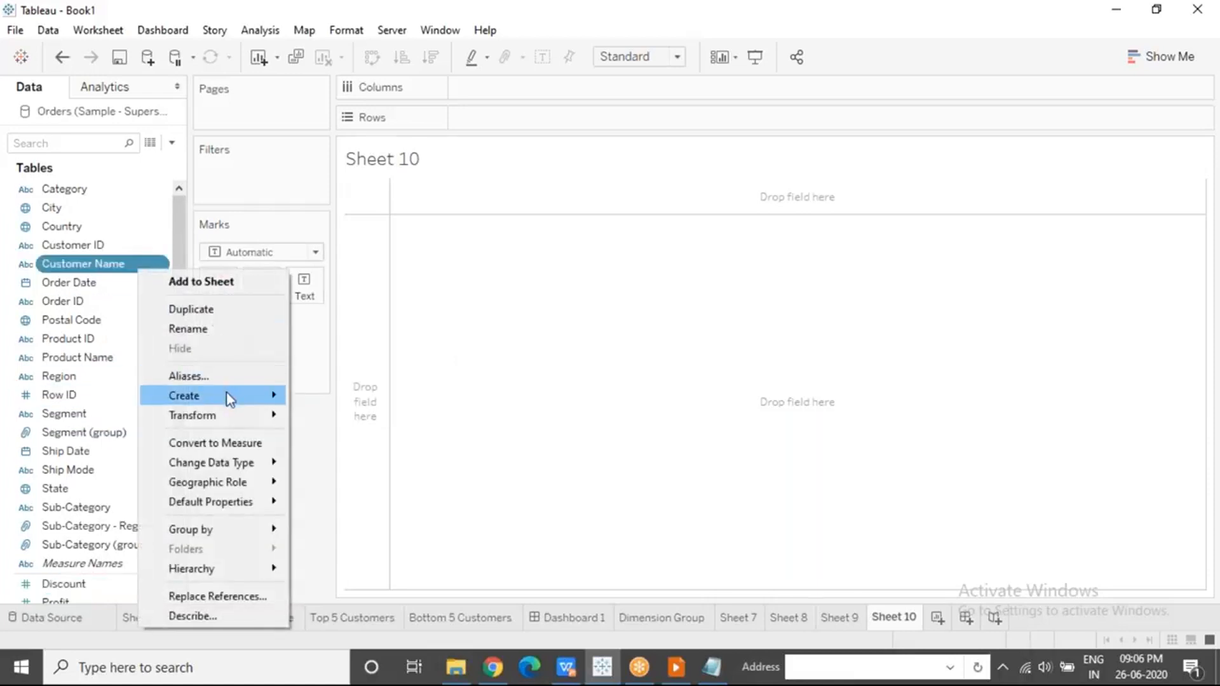
{"action": "mouse_move", "coordinate": [257, 395]}
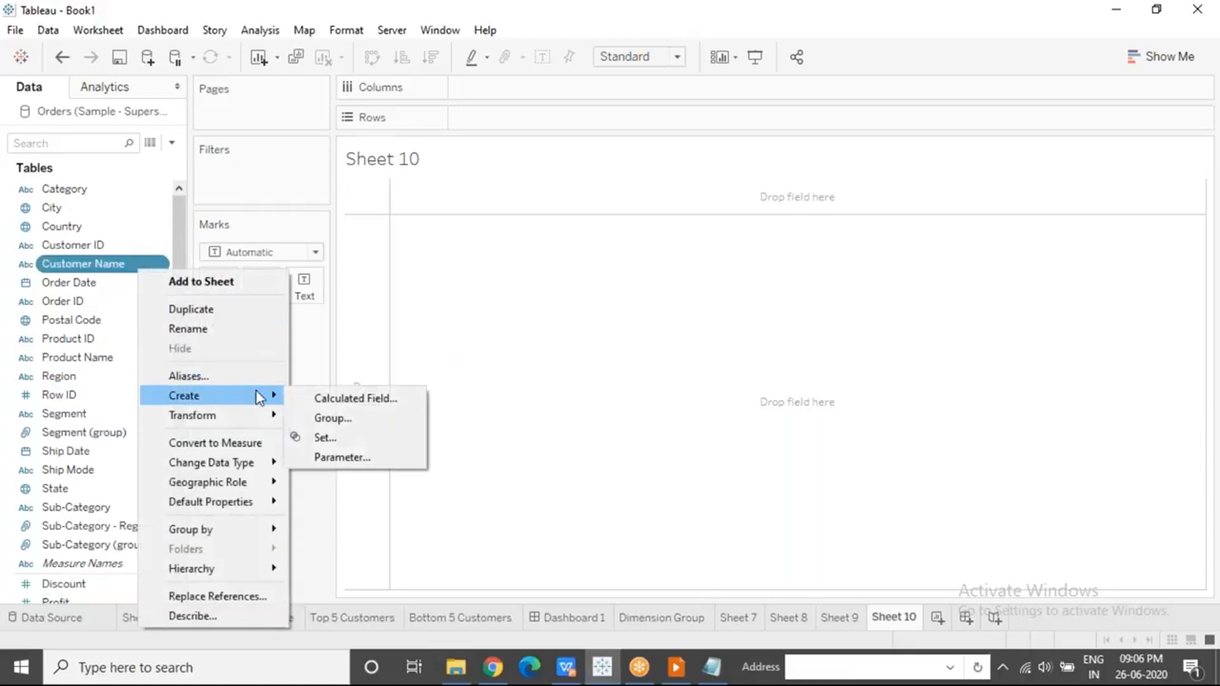
{"action": "left_click", "coordinate": [618, 368]}
{"action": "scroll", "coordinate": [147, 509], "scroll_direction": "down", "scroll_amount": 3}
{"action": "left_click", "coordinate": [104, 490]}
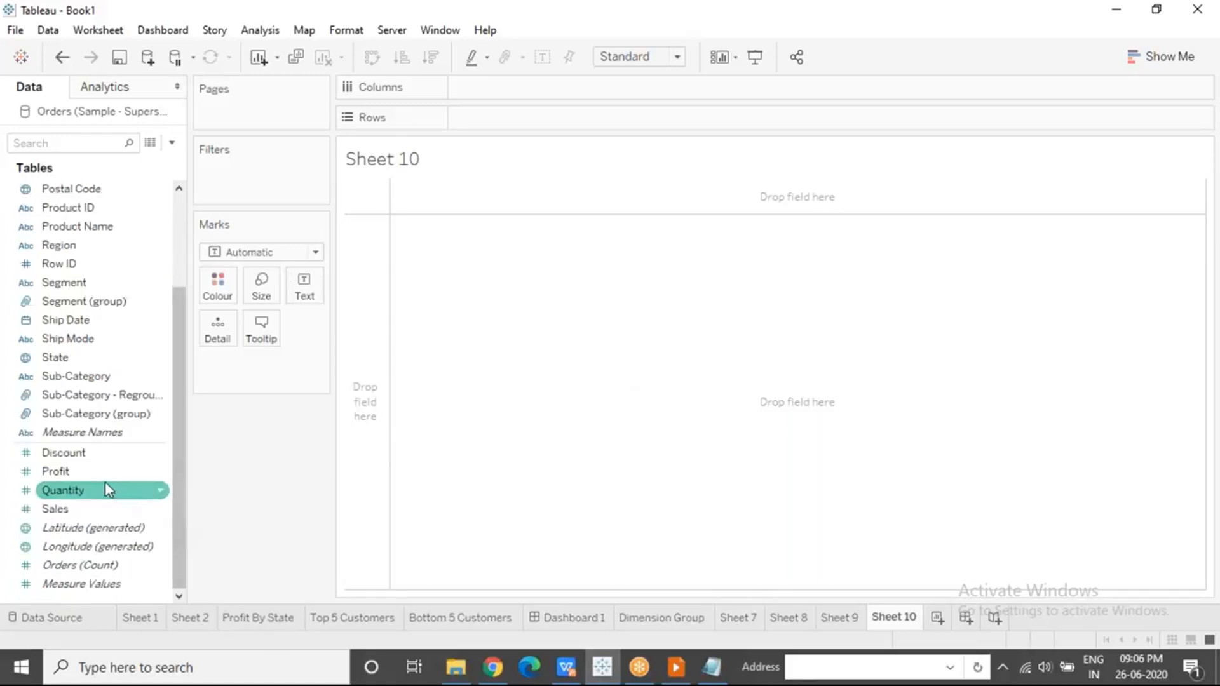
{"action": "right_click", "coordinate": [104, 490]}
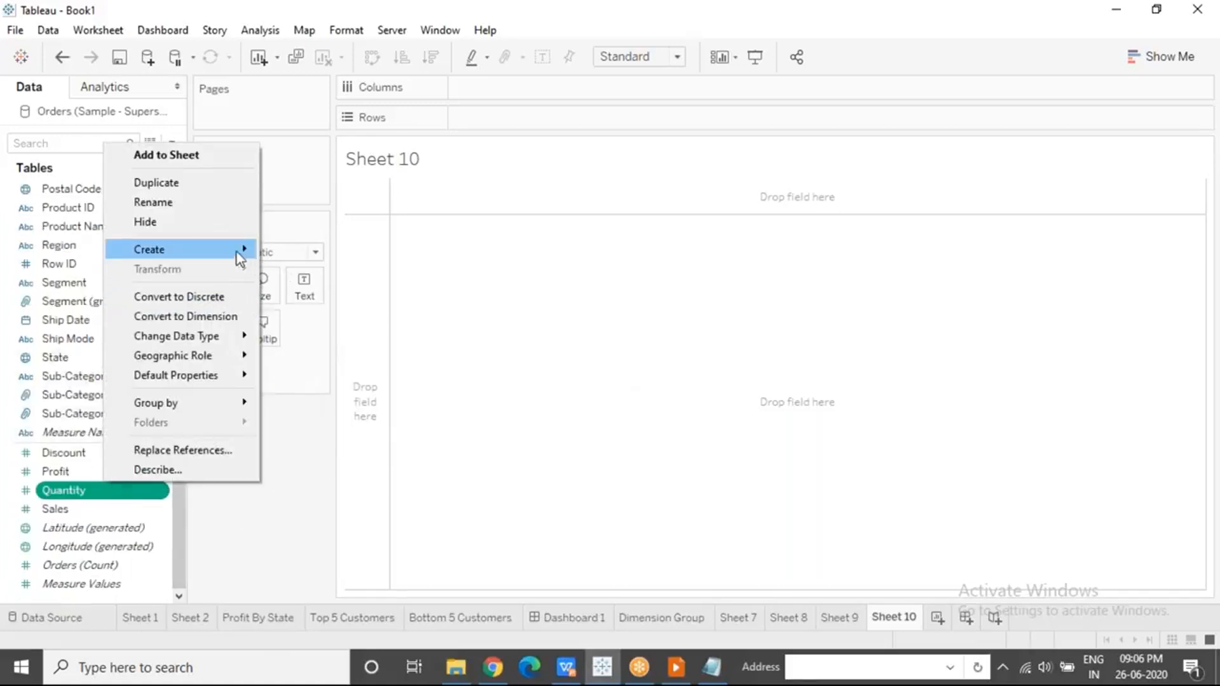
{"action": "mouse_move", "coordinate": [245, 250]}
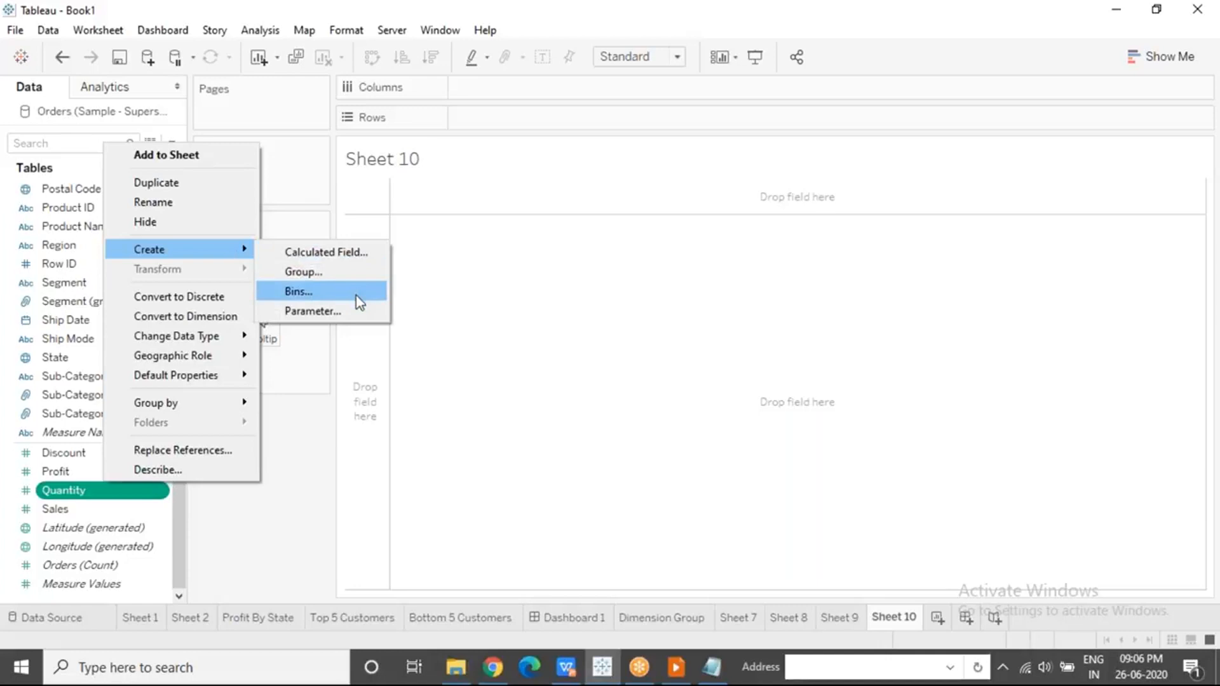
{"action": "left_click", "coordinate": [578, 348]}
Switch back to the Notepad note, highlight the whole Group and Set comparison for review, and minimize the note.
{"action": "key", "text": "alt+Tab"}
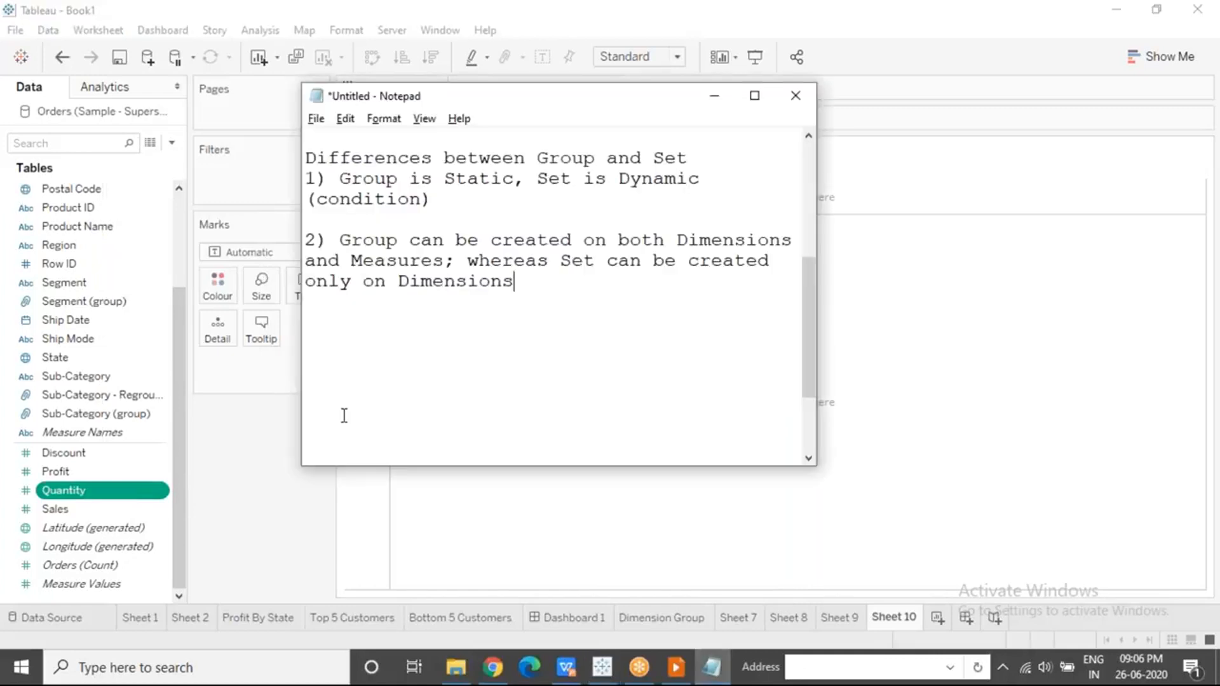
{"action": "left_click_drag", "start_coordinate": [516, 283], "coordinate": [290, 153]}
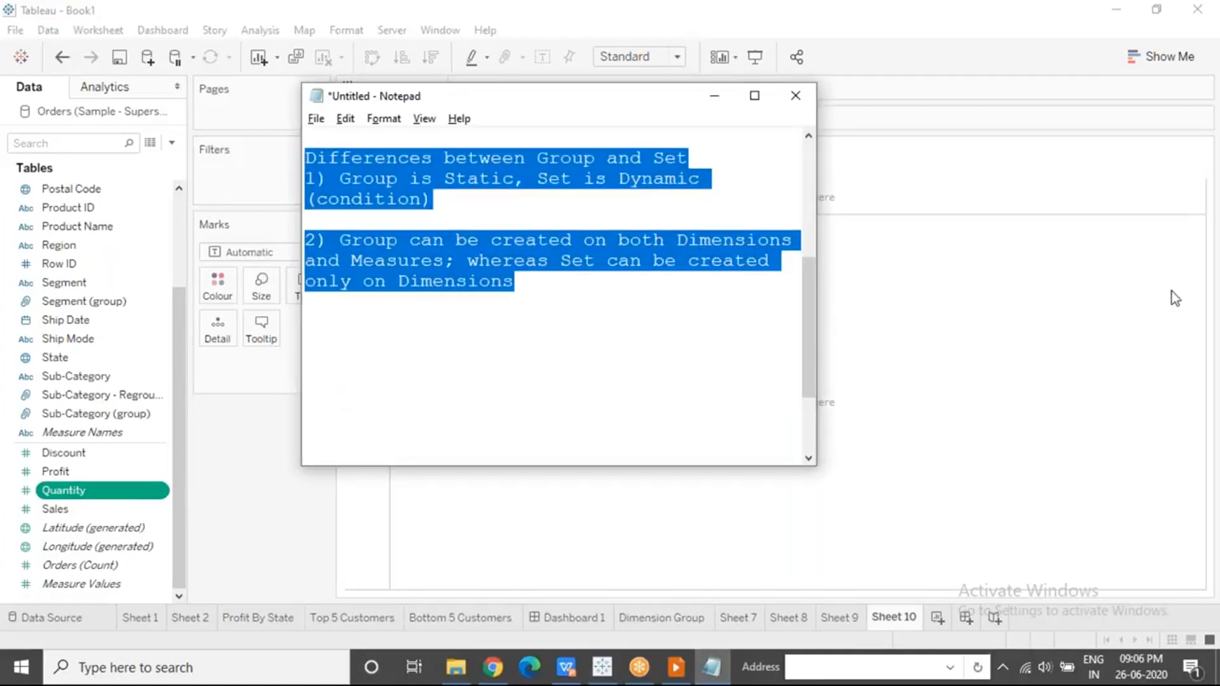
{"action": "left_click", "coordinate": [995, 562]}
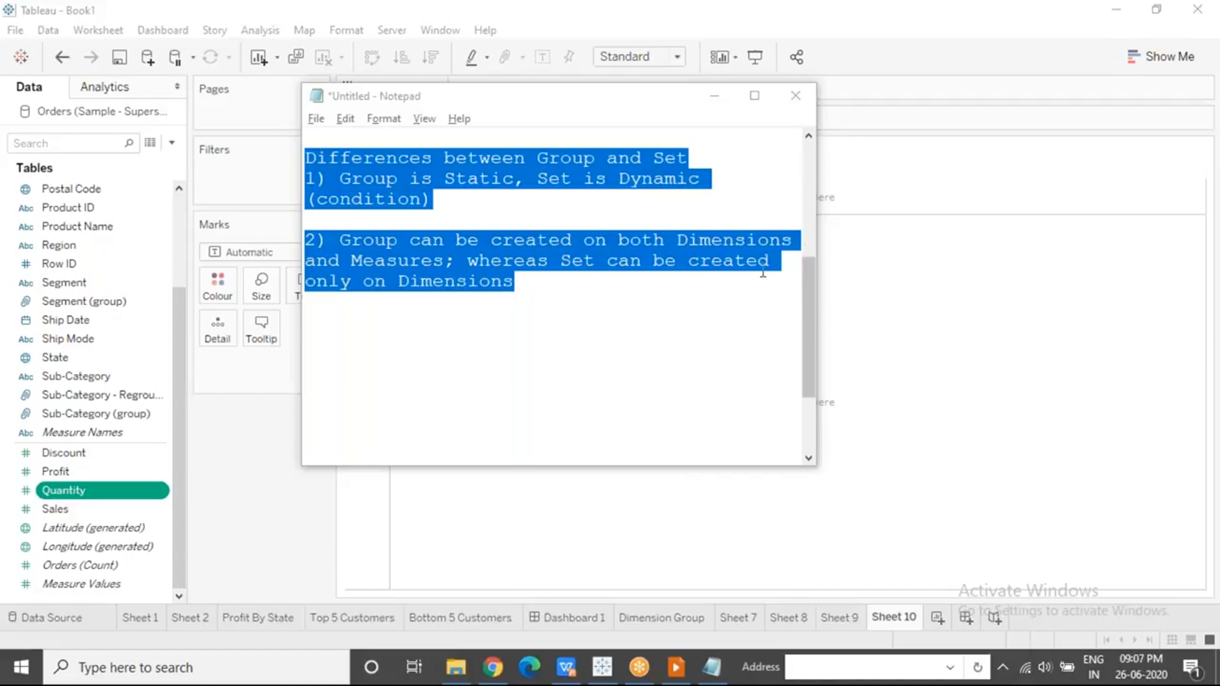
{"action": "left_click", "coordinate": [689, 295]}
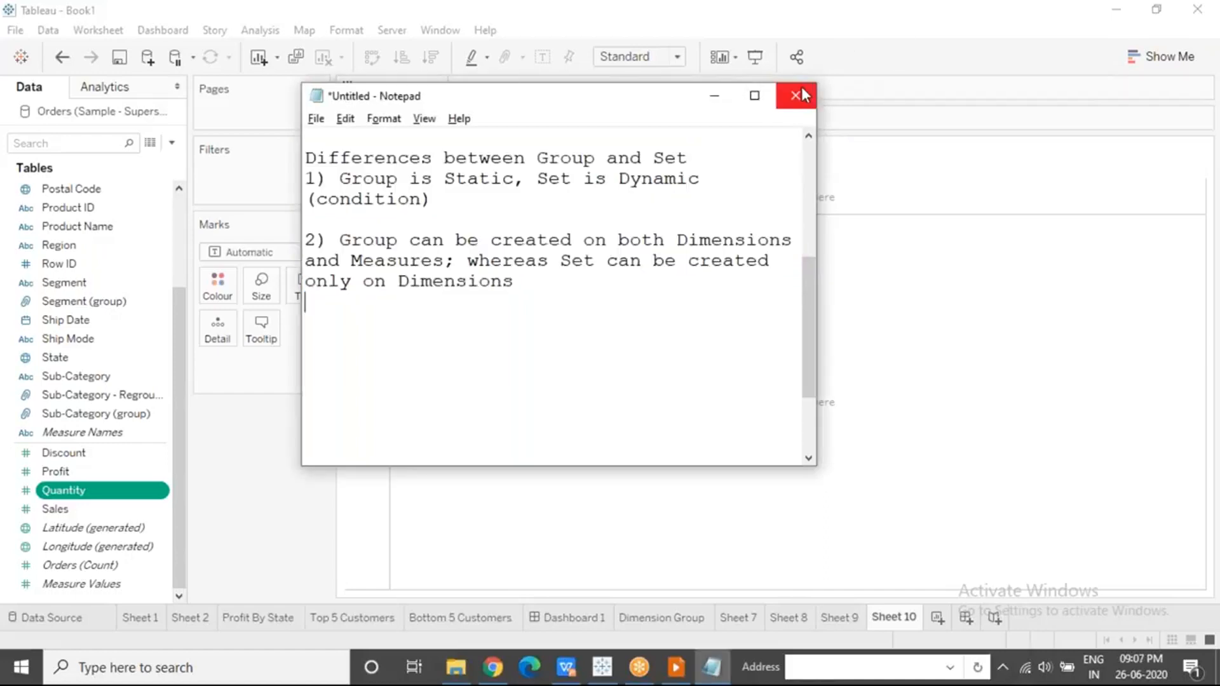
{"action": "left_click", "coordinate": [715, 97]}
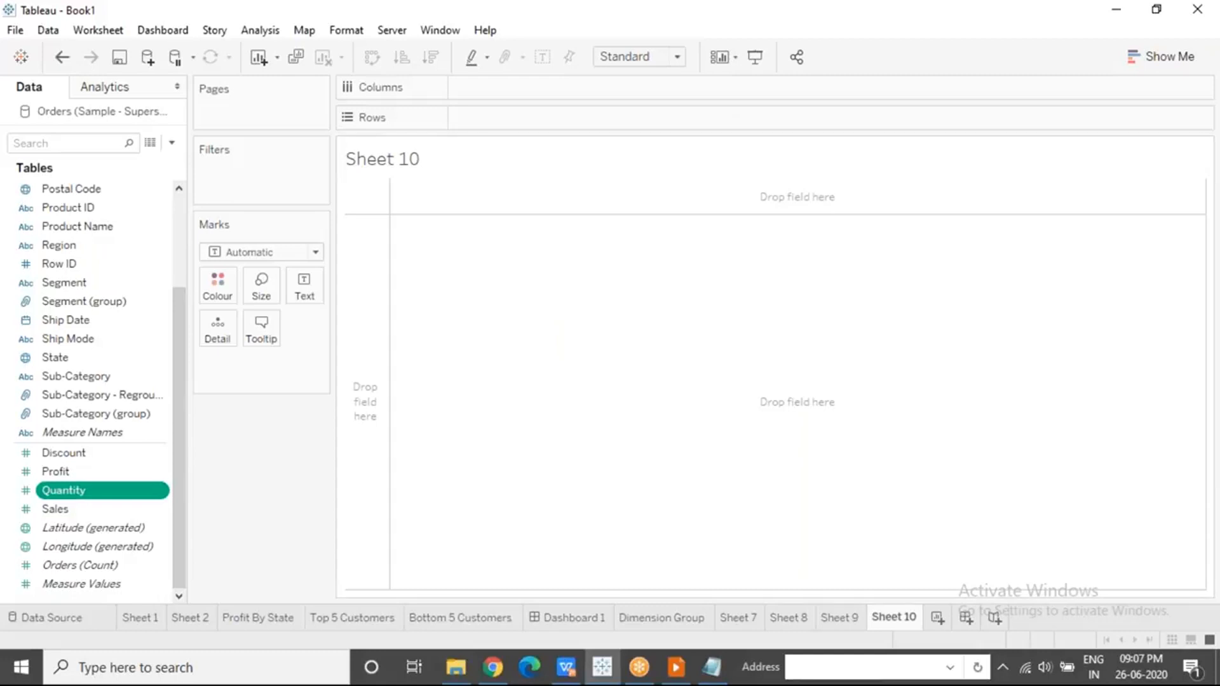
Build a bar chart on Sheet 10 with Customer Name on Columns and Profit on Rows.
{"action": "left_click", "coordinate": [177, 226]}
{"action": "left_click_drag", "start_coordinate": [89, 262], "coordinate": [463, 422]}
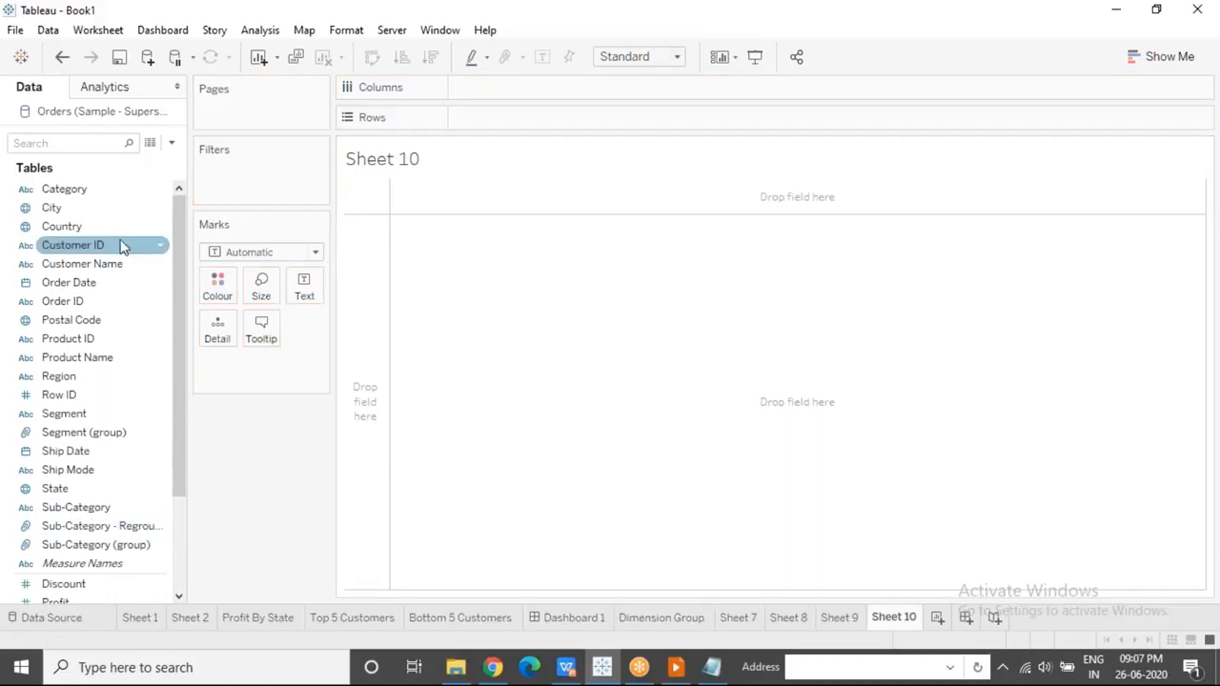
{"action": "left_click", "coordinate": [71, 264]}
{"action": "left_click_drag", "start_coordinate": [101, 264], "coordinate": [483, 87]}
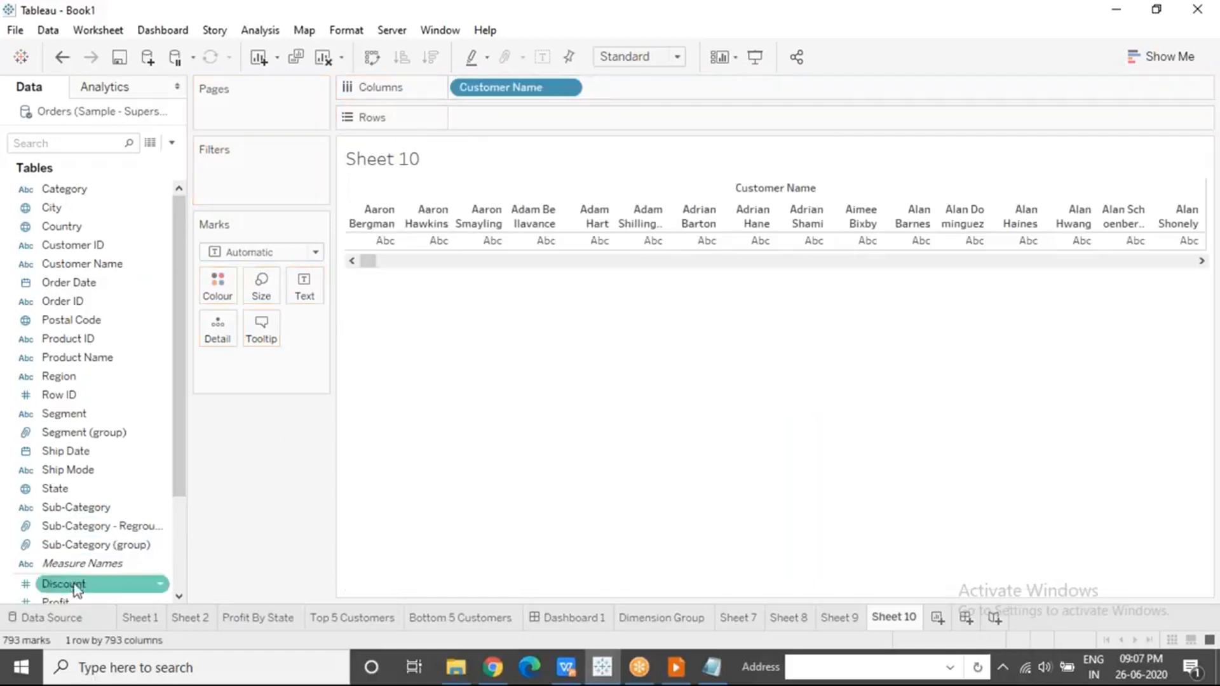
{"action": "left_click_drag", "start_coordinate": [66, 602], "coordinate": [489, 118]}
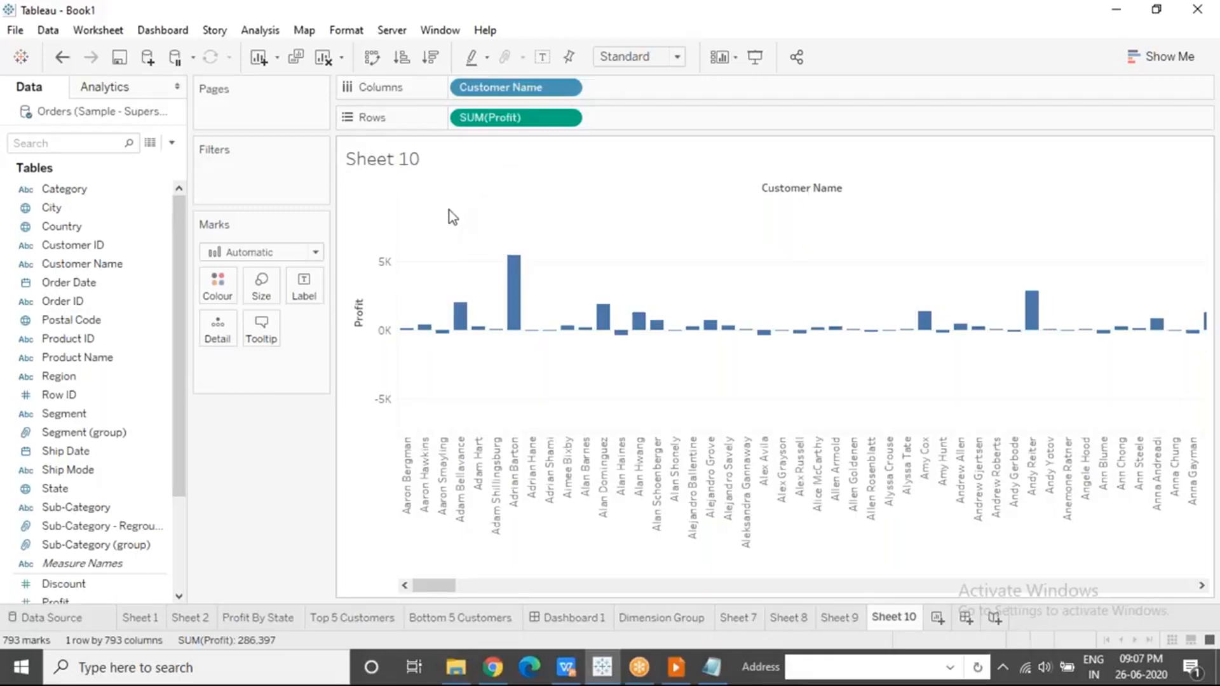
Sort the customers by descending profit and filter Customer Name to the top 5 by Sum of Profit.
{"action": "left_click", "coordinate": [431, 62]}
{"action": "left_click_drag", "start_coordinate": [123, 263], "coordinate": [267, 178]}
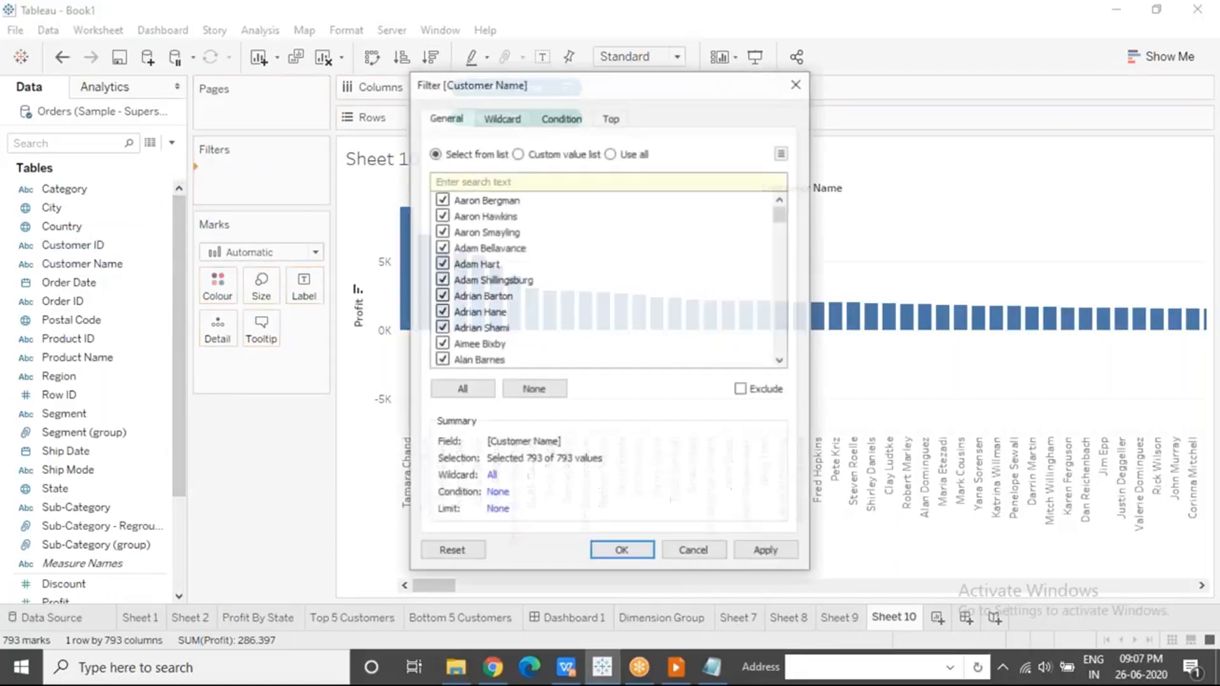
{"action": "left_click", "coordinate": [611, 119]}
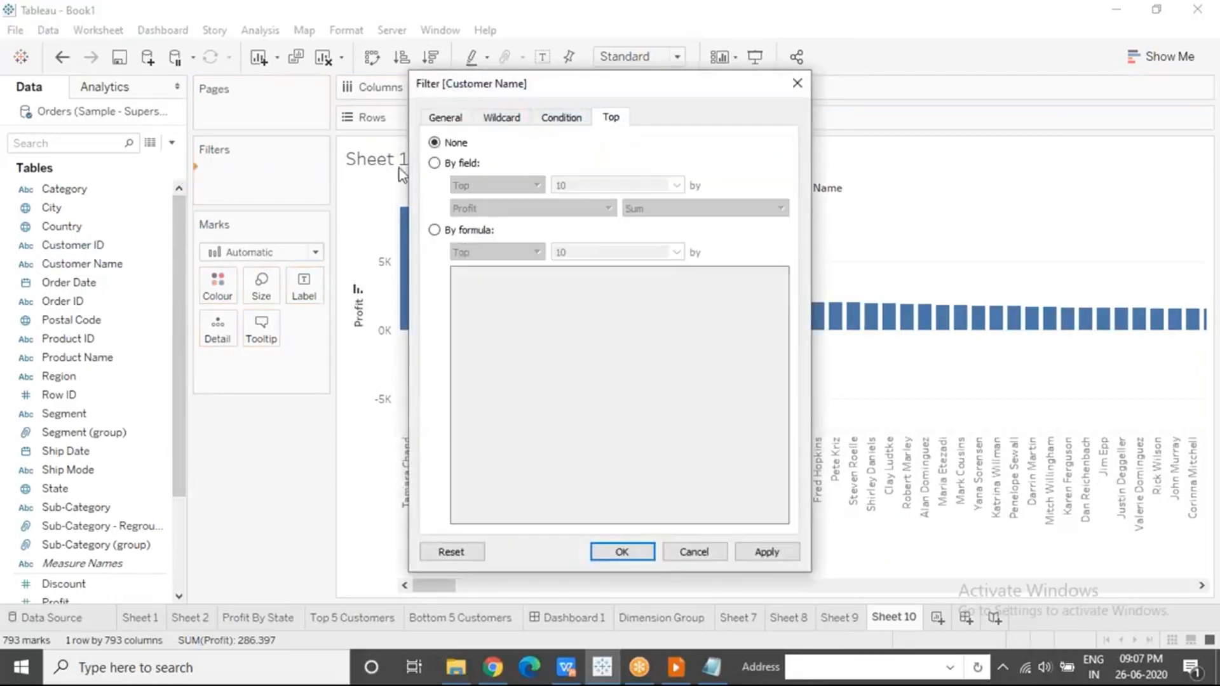
{"action": "left_click", "coordinate": [435, 163]}
{"action": "double_click", "coordinate": [581, 185]}
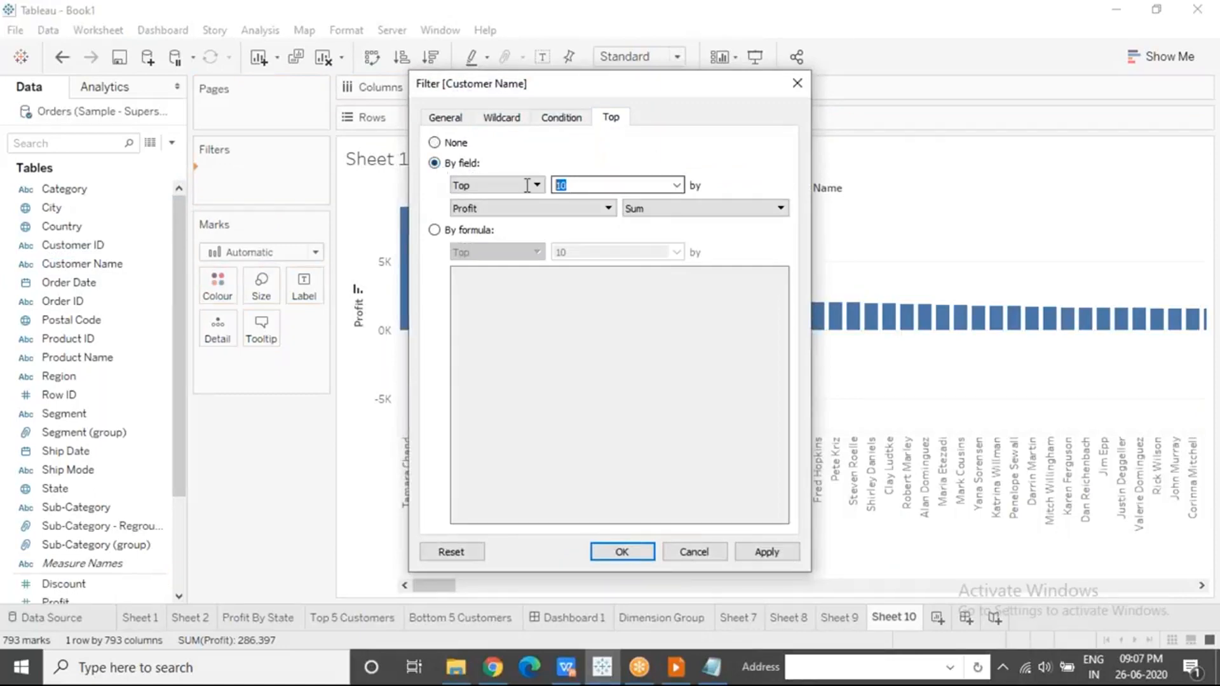
{"action": "type", "text": "5"}
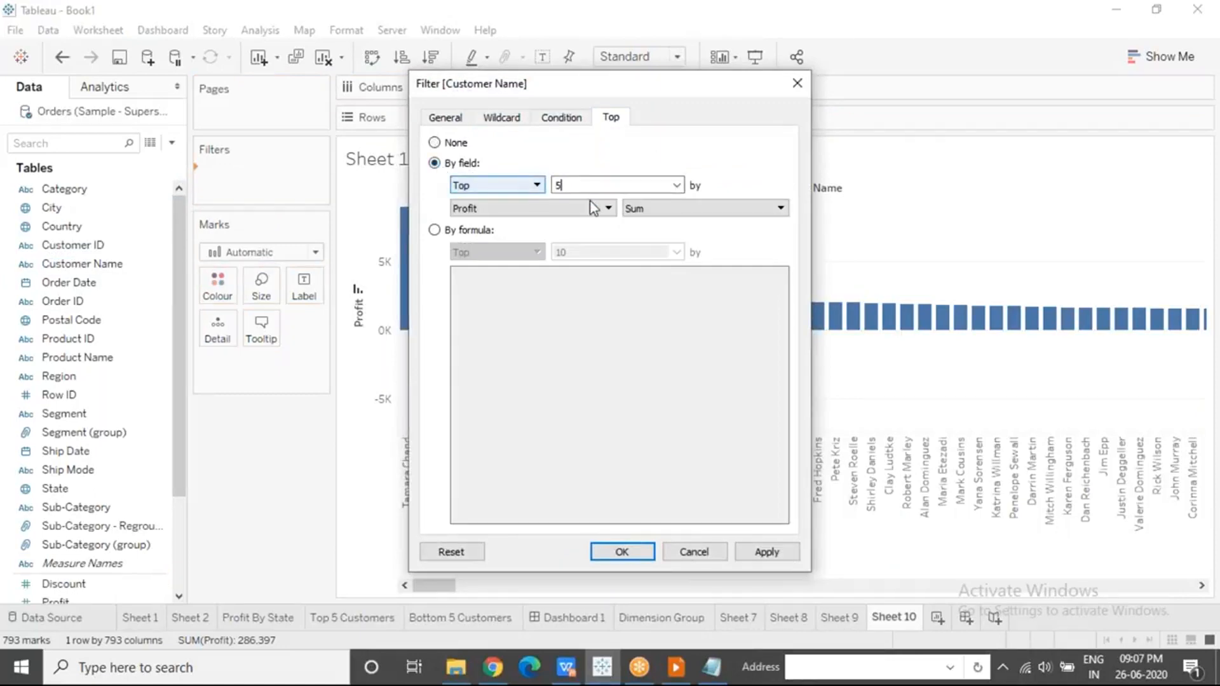
{"action": "left_click", "coordinate": [643, 551]}
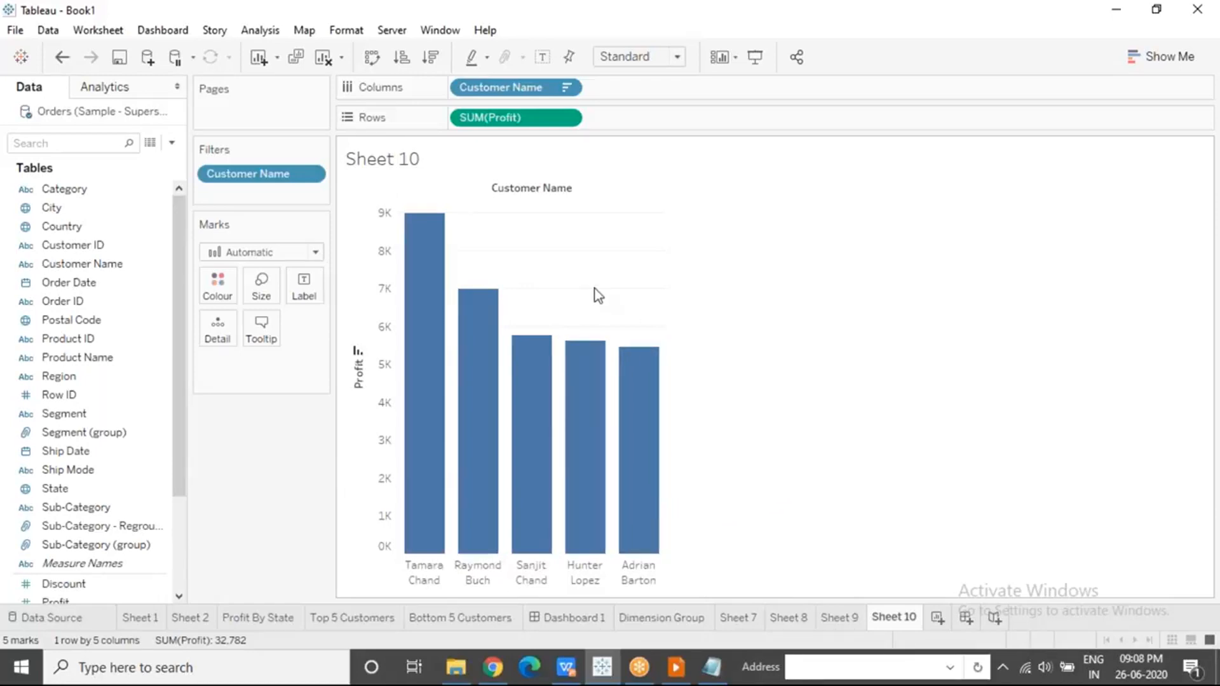
Remove the Customer Name filter from the view and start creating a set from the Customer Name field.
{"action": "left_click_drag", "start_coordinate": [267, 175], "coordinate": [253, 478]}
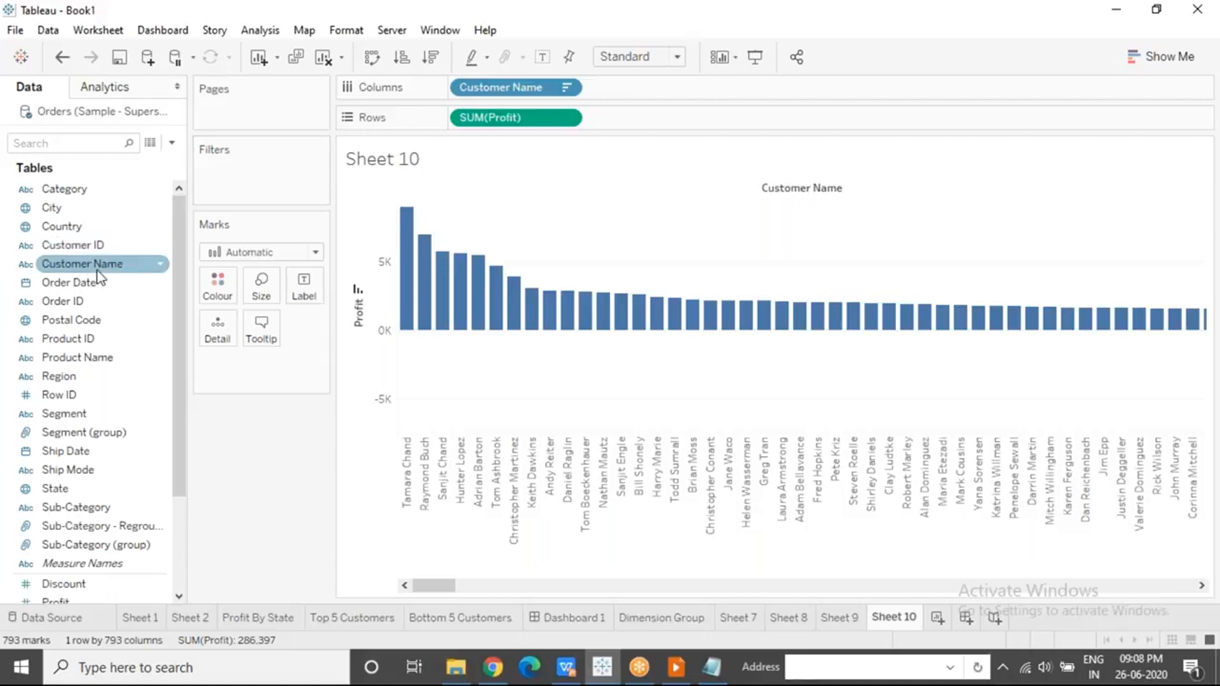
{"action": "left_click", "coordinate": [136, 268]}
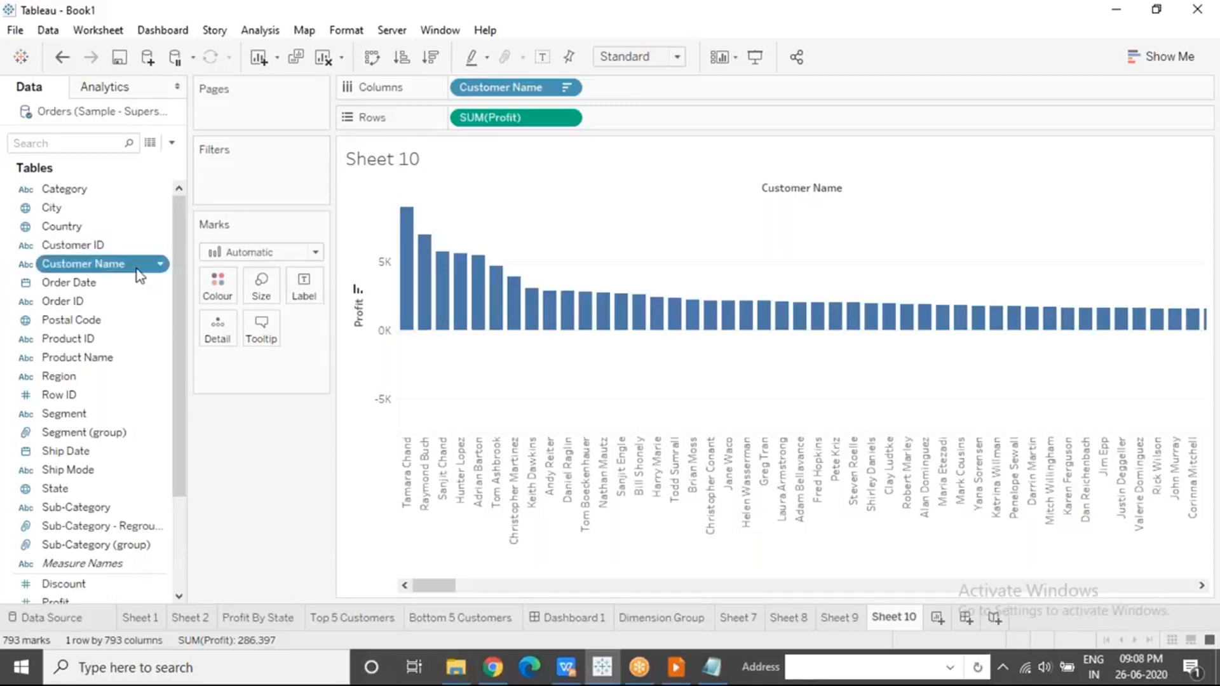
{"action": "right_click", "coordinate": [138, 273]}
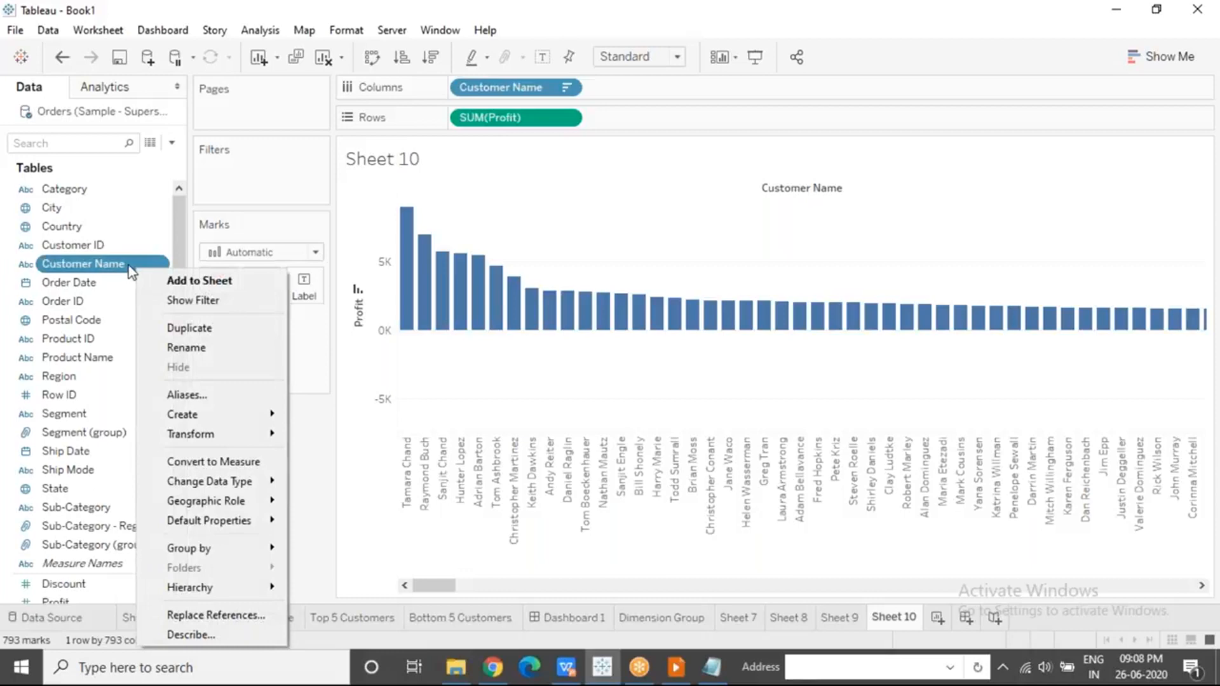
{"action": "mouse_move", "coordinate": [230, 420]}
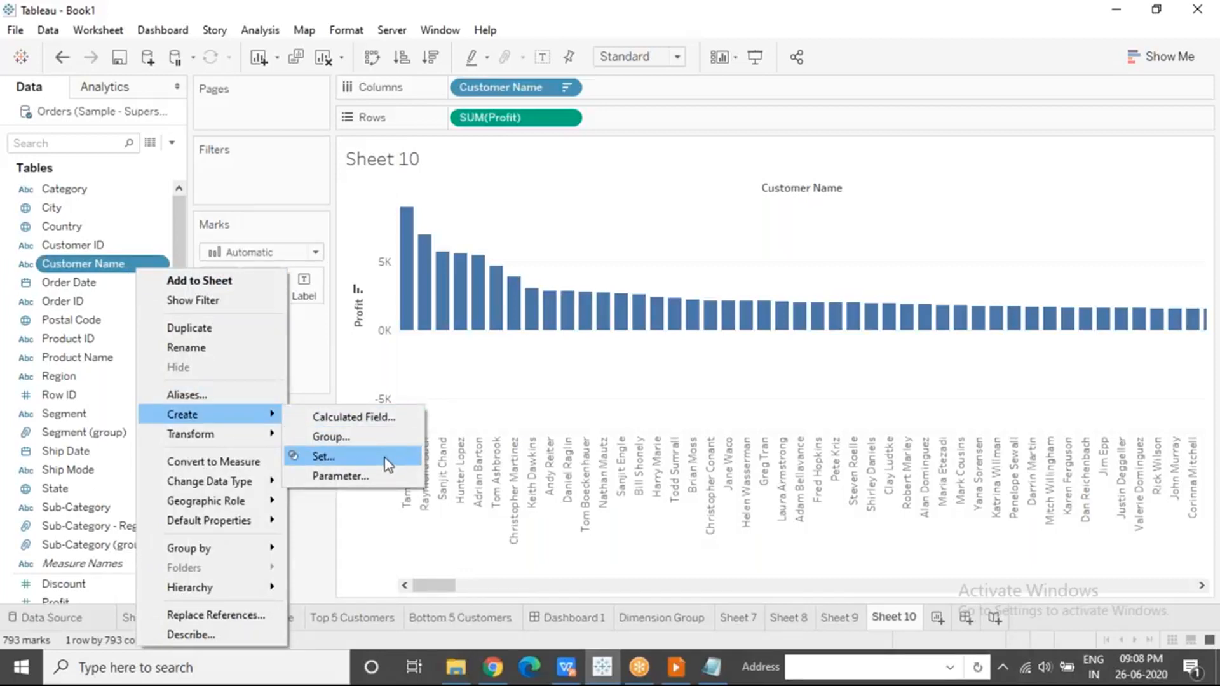
{"action": "left_click", "coordinate": [344, 456]}
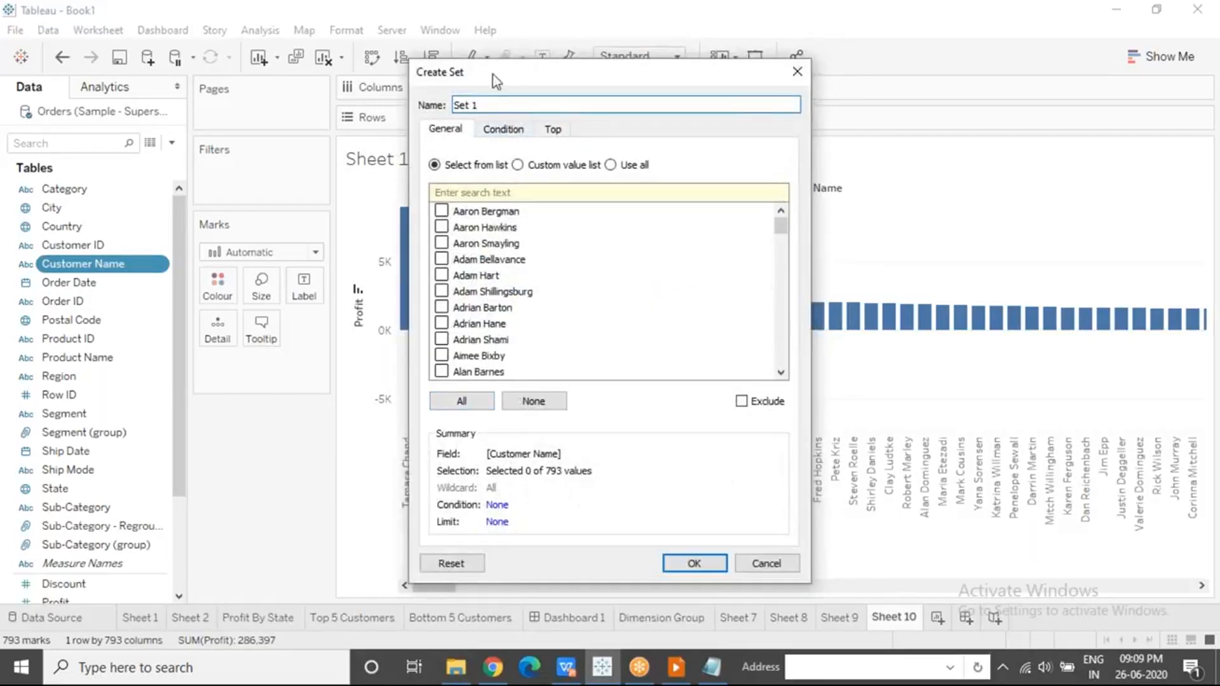
Look through the General, Condition and Top options available for defining the new set.
{"action": "left_click", "coordinate": [503, 129]}
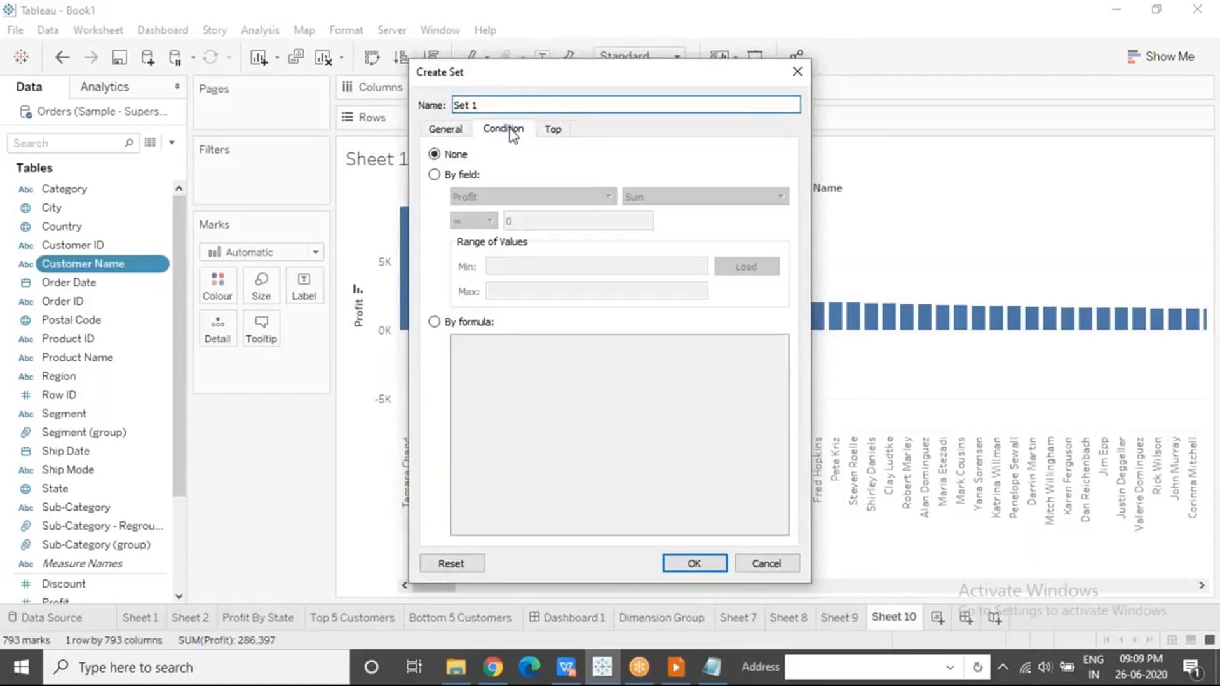
{"action": "left_click", "coordinate": [456, 131]}
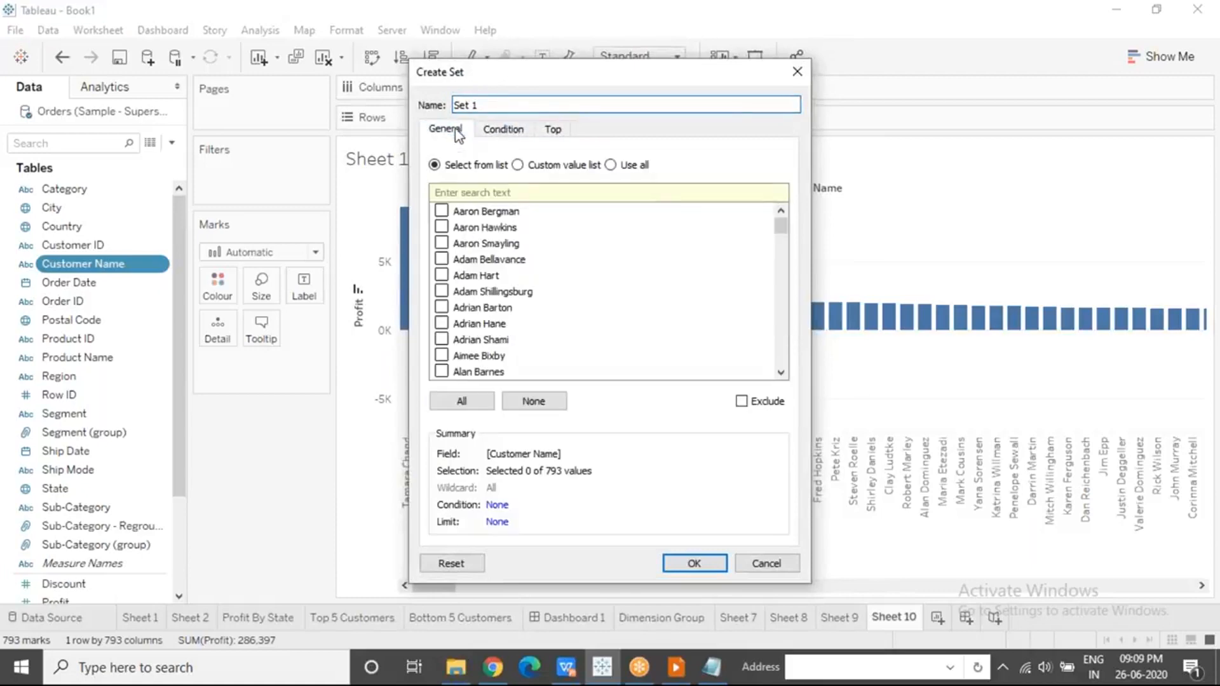
{"action": "left_click", "coordinate": [511, 130]}
{"action": "left_click", "coordinate": [553, 130]}
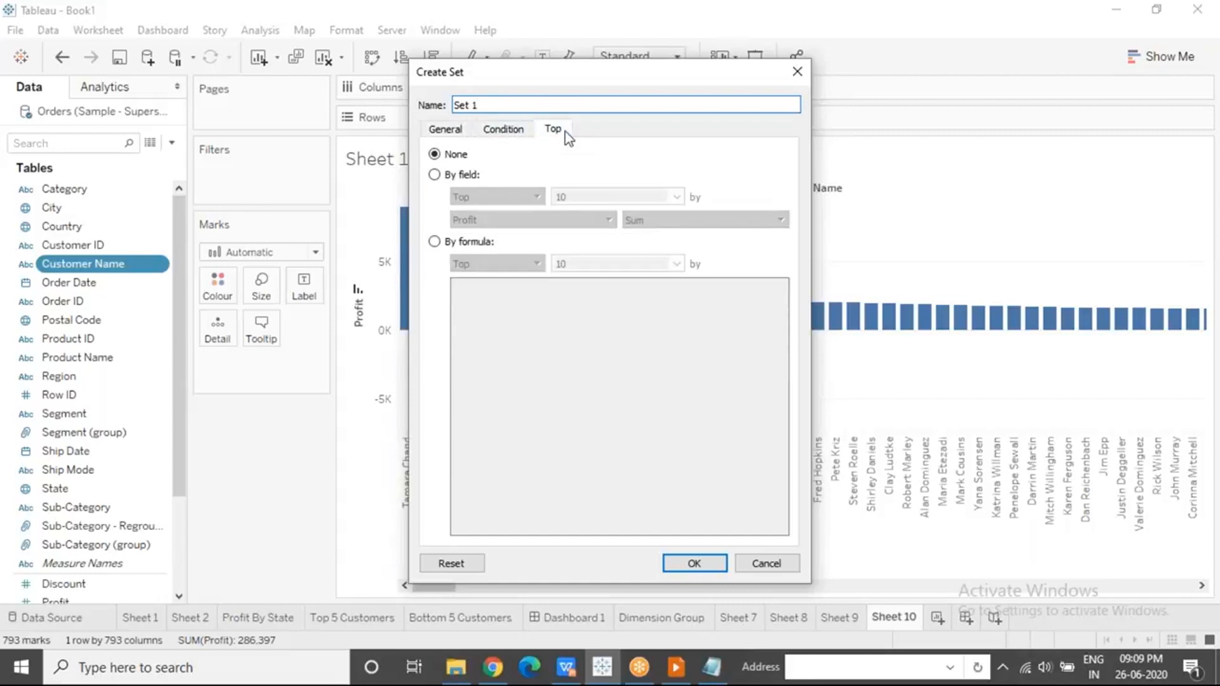
{"action": "left_click", "coordinate": [445, 130]}
{"action": "left_click", "coordinate": [503, 131]}
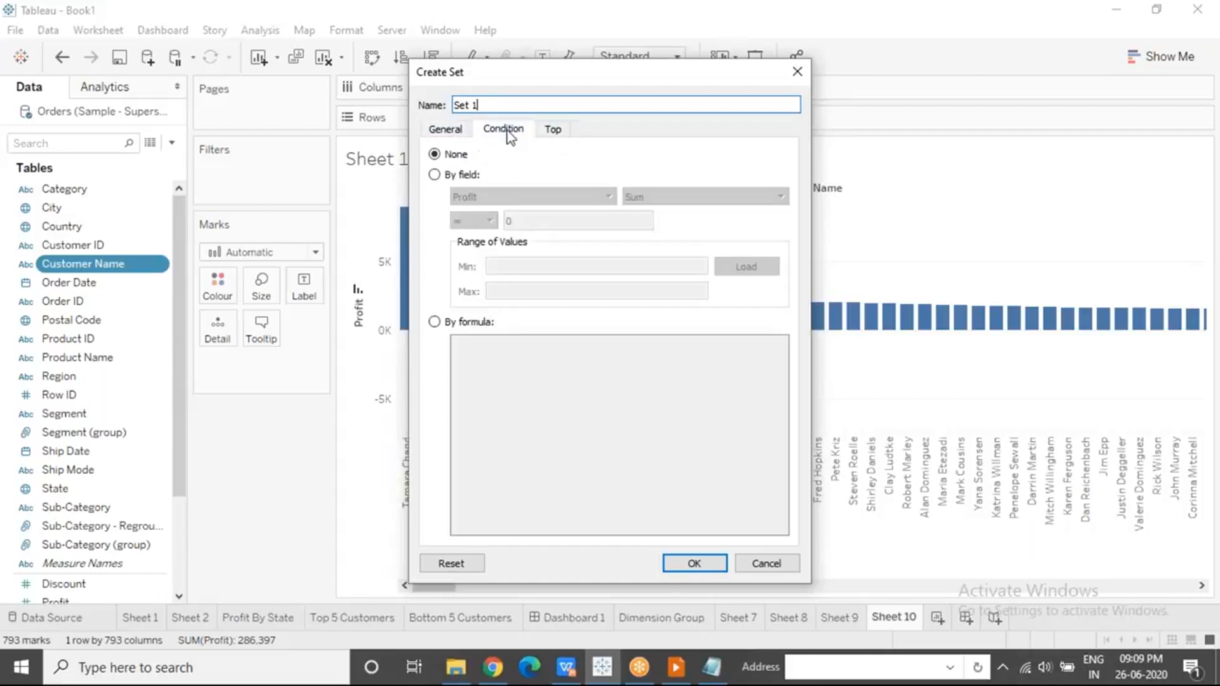
{"action": "left_click", "coordinate": [553, 131]}
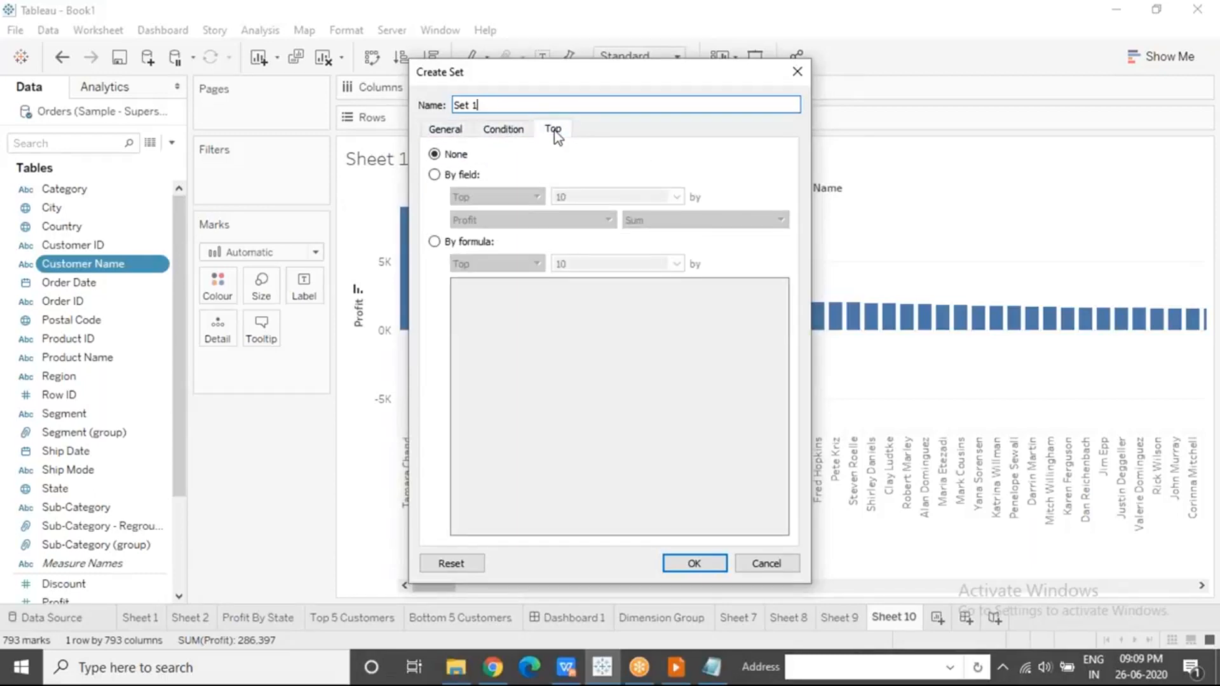
Name the set Top 5 Cust, define it by field as the top 5 by Sum of Profit, and create it.
{"action": "left_click_drag", "start_coordinate": [498, 105], "coordinate": [385, 108]}
{"action": "type", "text": "Top 5 Cusm"}
{"action": "key", "text": "BackSpace"}
{"action": "type", "text": "t"}
{"action": "left_click", "coordinate": [435, 176]}
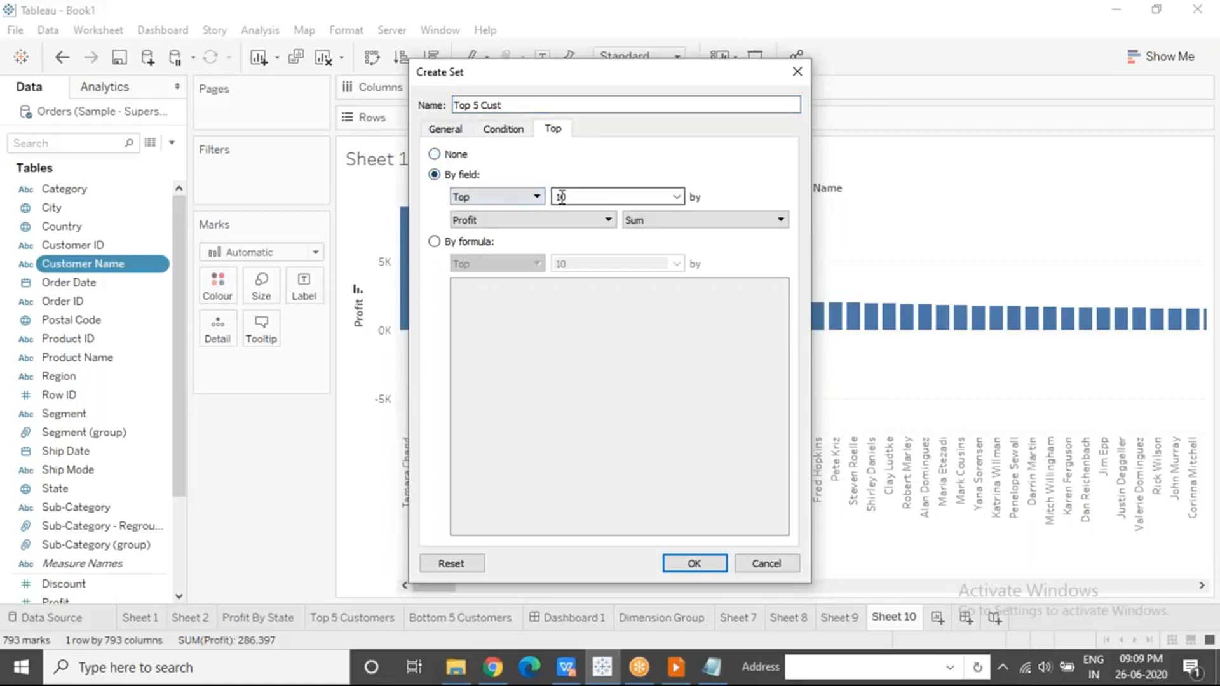
{"action": "left_click_drag", "start_coordinate": [587, 199], "coordinate": [541, 198]}
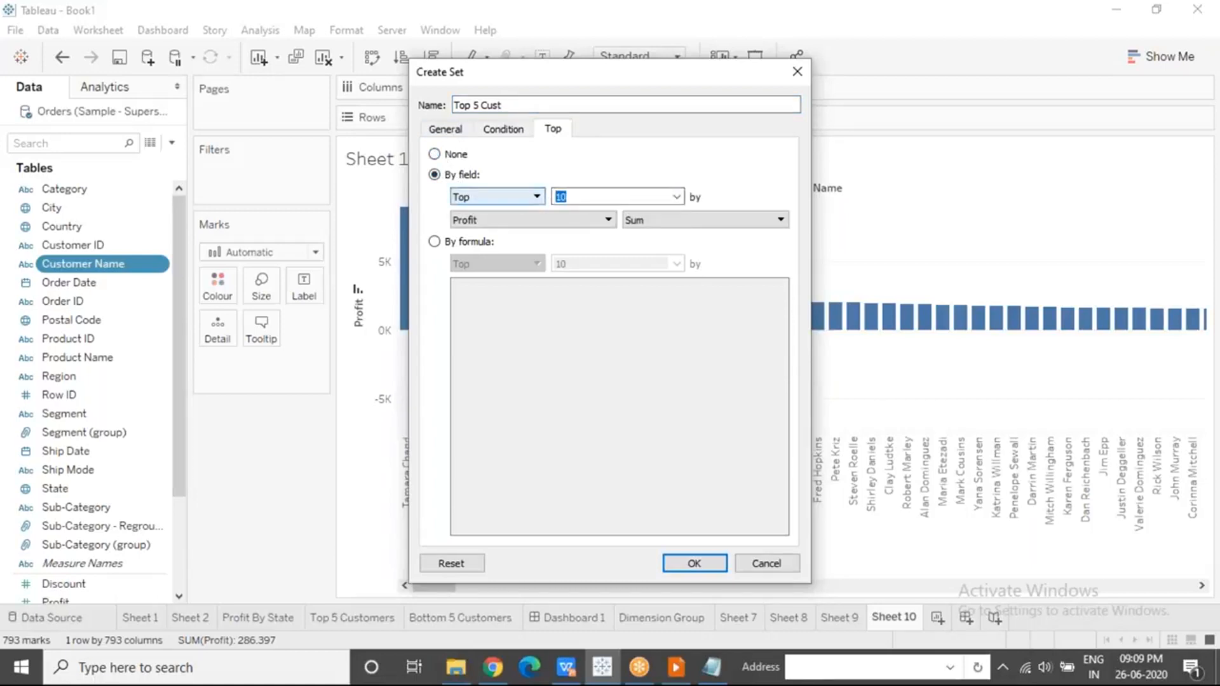
{"action": "type", "text": "5"}
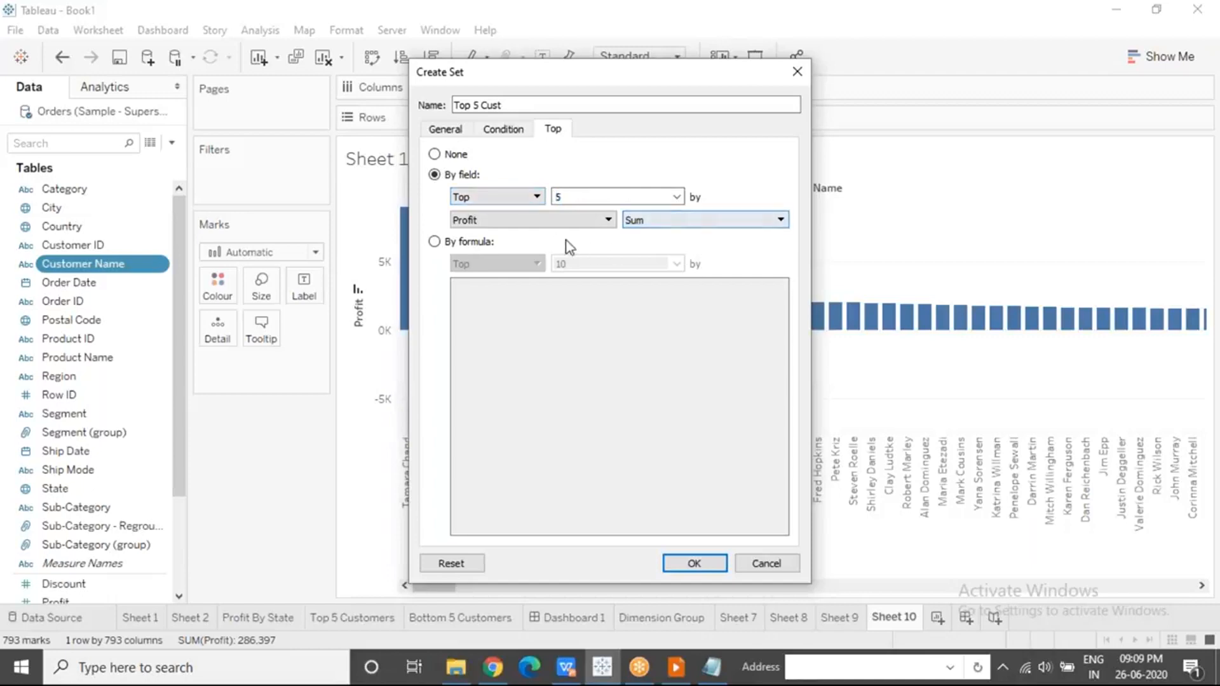
{"action": "left_click", "coordinate": [571, 198]}
{"action": "left_click_drag", "start_coordinate": [571, 198], "coordinate": [540, 198]}
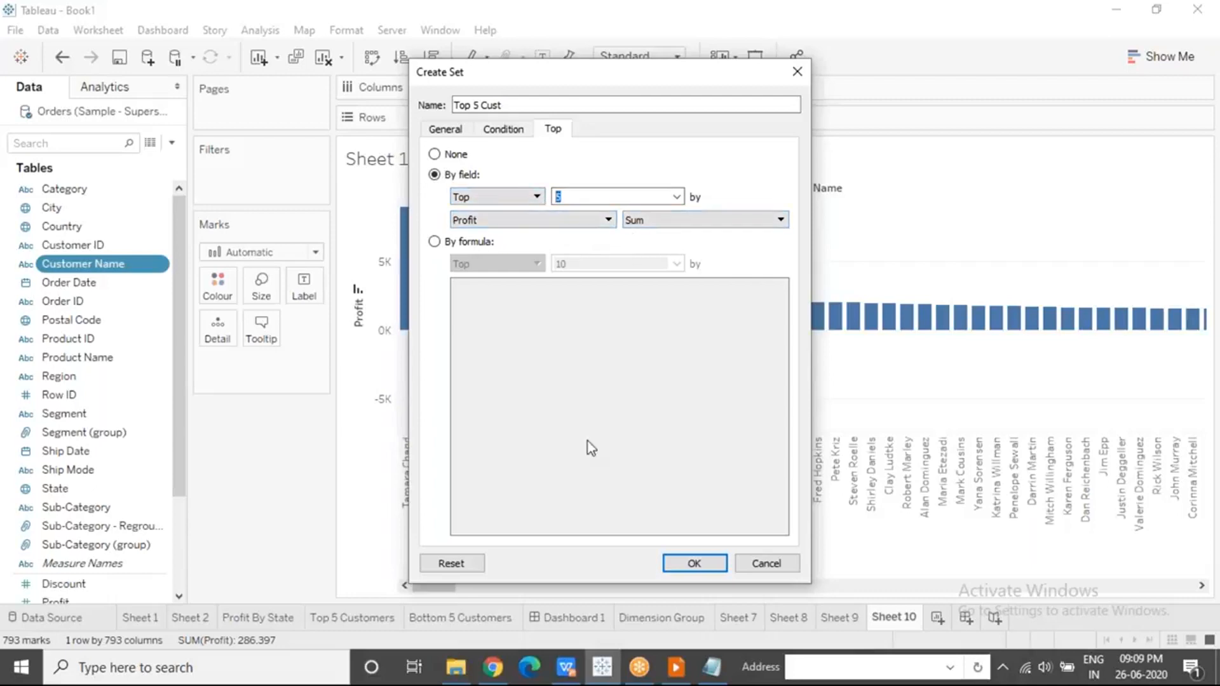
{"action": "left_click", "coordinate": [694, 564]}
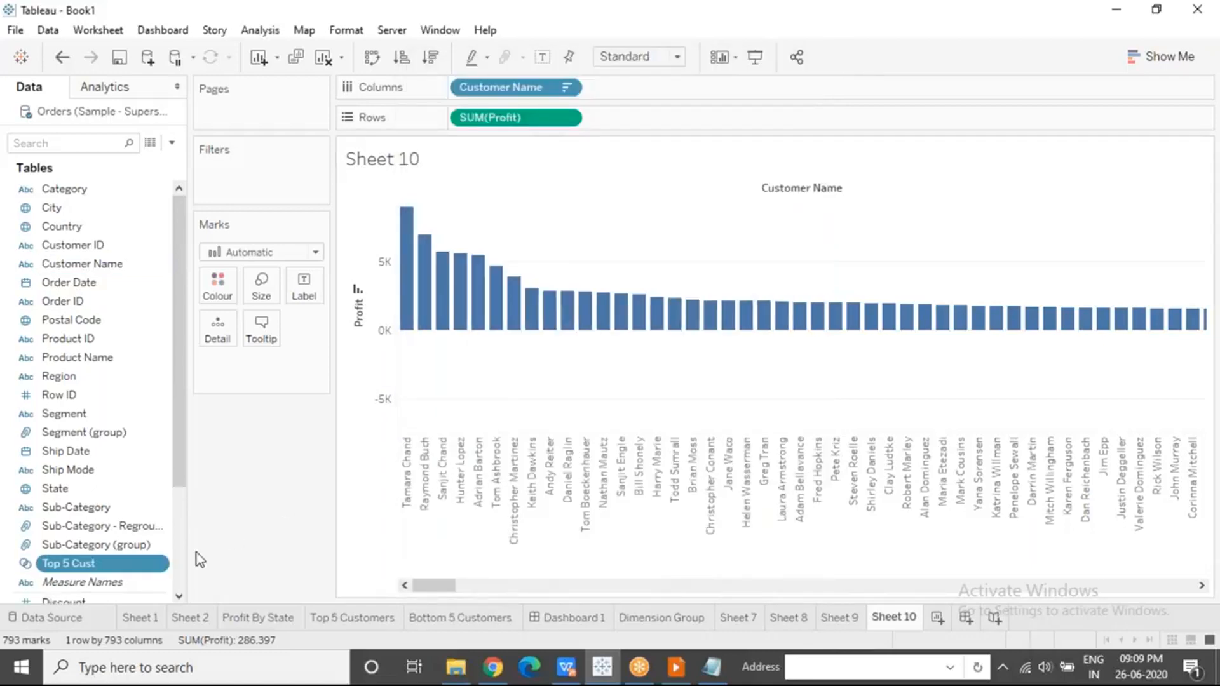
Filter the chart by the Top 5 Cust set, and replace that filter with colouring the bars by set membership.
{"action": "left_click_drag", "start_coordinate": [182, 465], "coordinate": [182, 516]}
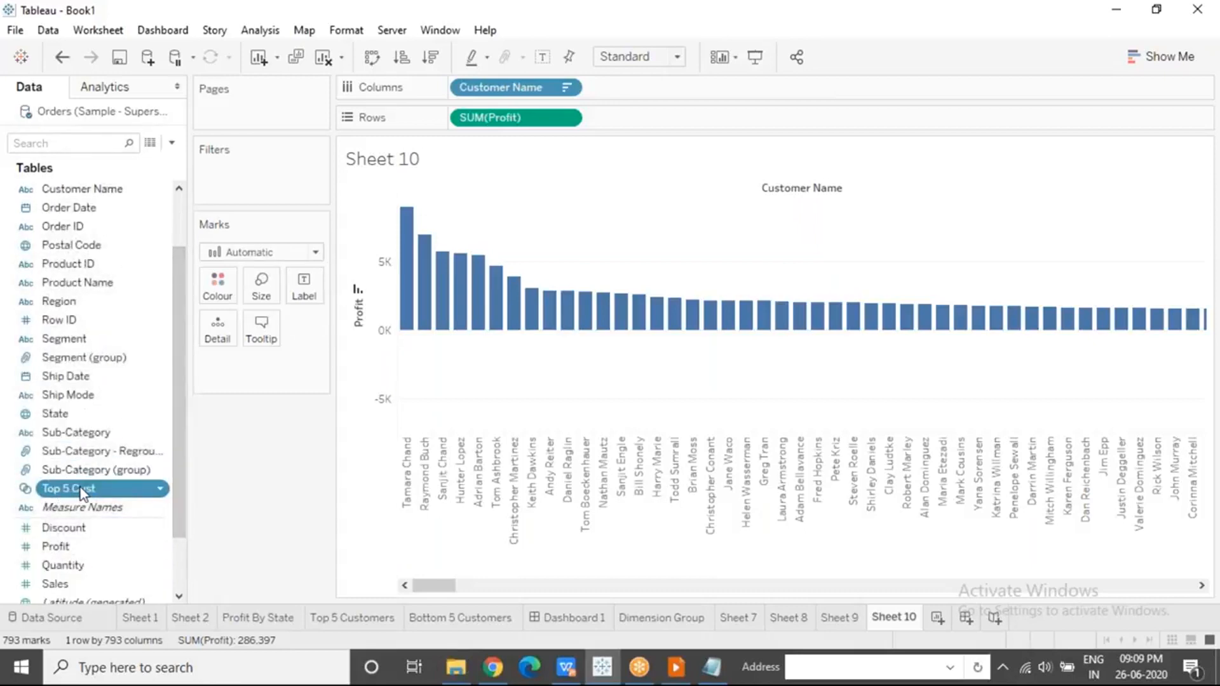
{"action": "left_click_drag", "start_coordinate": [81, 493], "coordinate": [230, 180]}
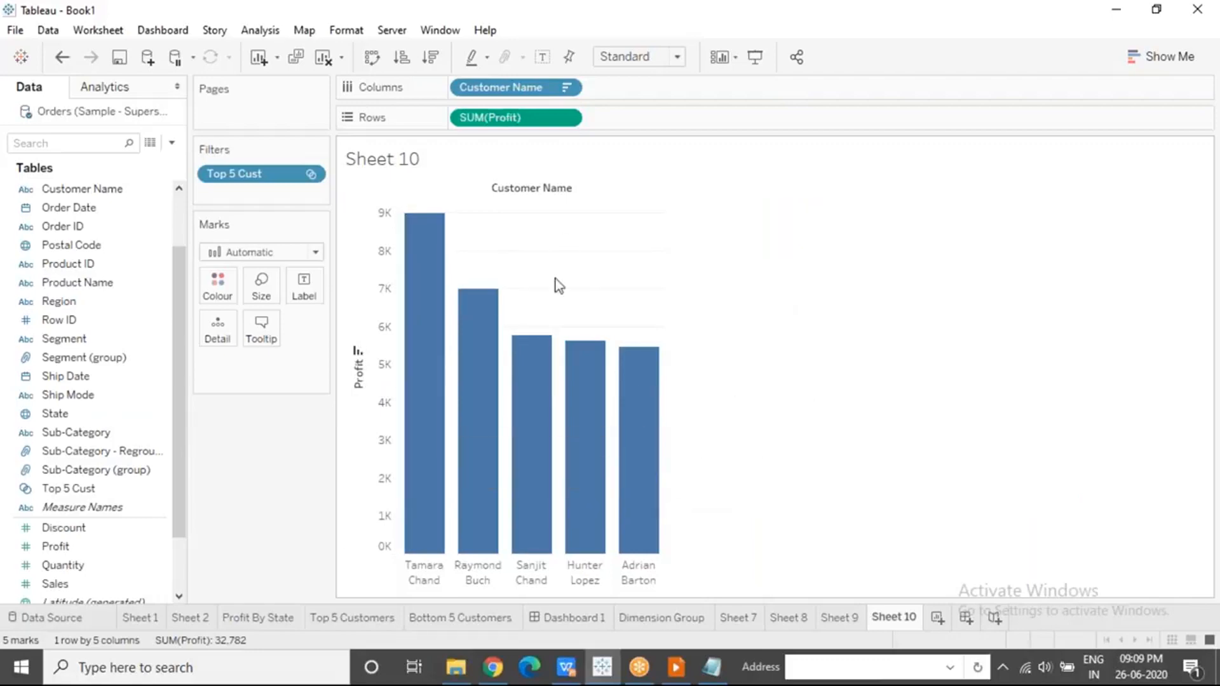
{"action": "mouse_move", "coordinate": [591, 402]}
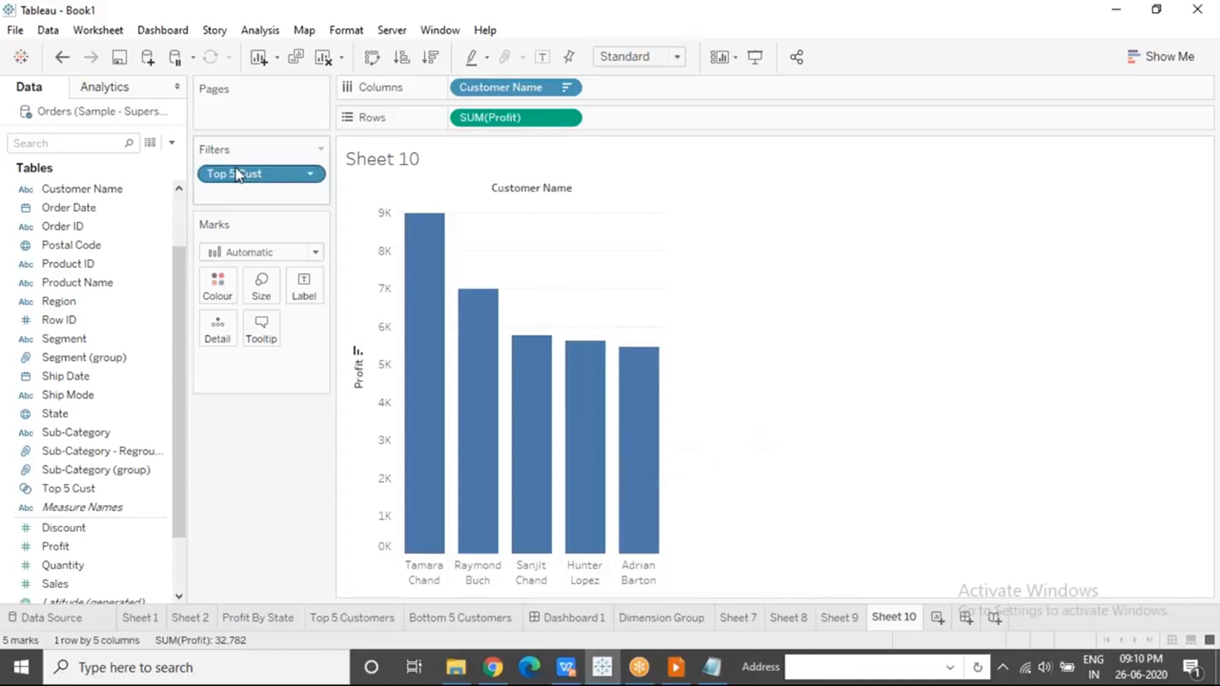
{"action": "left_click_drag", "start_coordinate": [242, 172], "coordinate": [243, 481]}
{"action": "left_click_drag", "start_coordinate": [86, 490], "coordinate": [217, 290]}
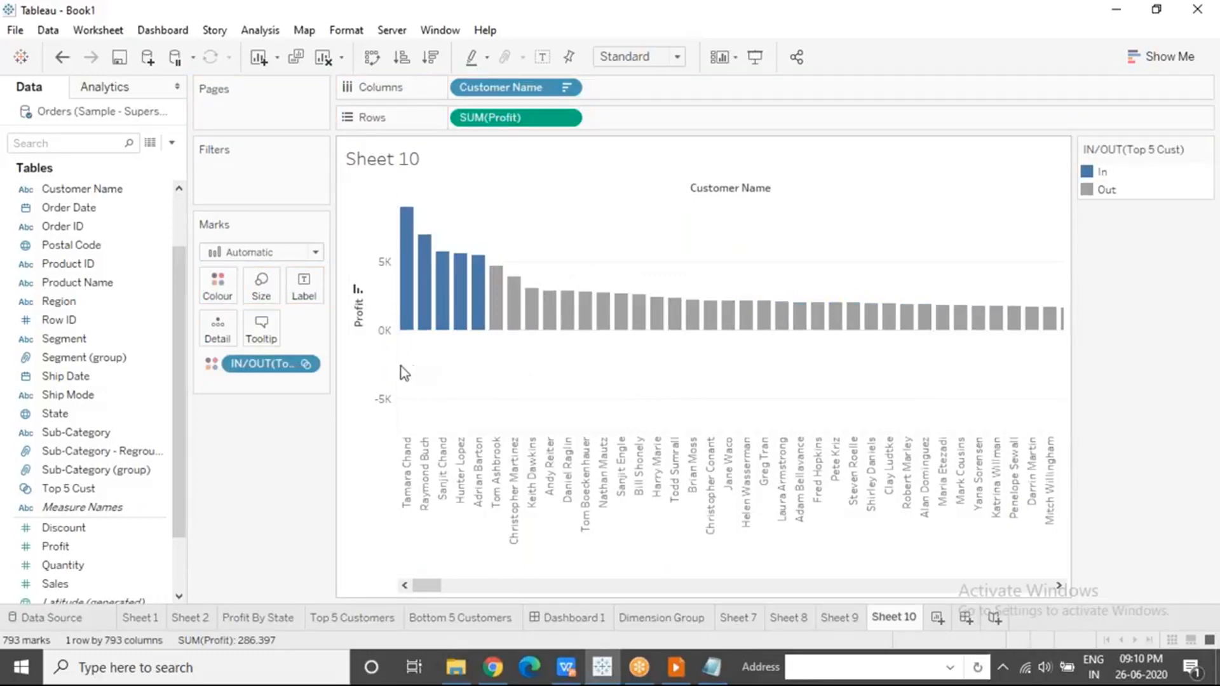
Show the Top 5 Cust membership by size, and switch to Shape marks with membership shown by shape.
{"action": "left_click_drag", "start_coordinate": [261, 364], "coordinate": [260, 287]}
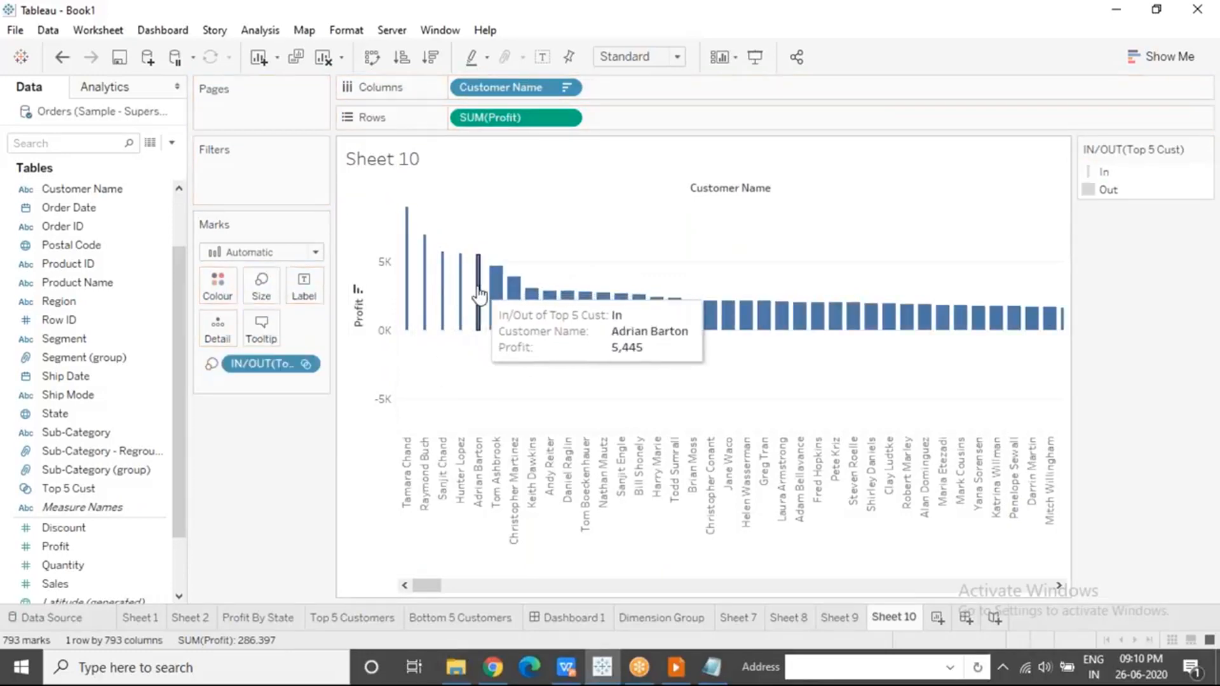
{"action": "left_click", "coordinate": [273, 252]}
{"action": "left_click", "coordinate": [250, 390]}
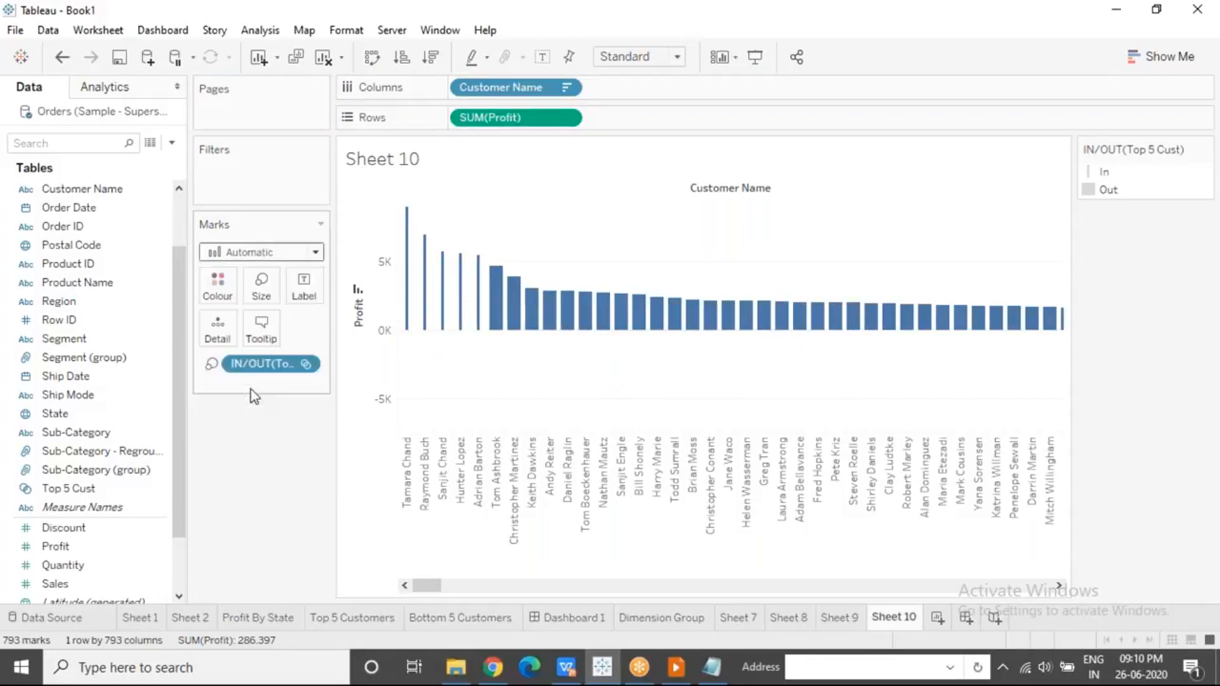
{"action": "left_click_drag", "start_coordinate": [304, 327], "coordinate": [305, 329]}
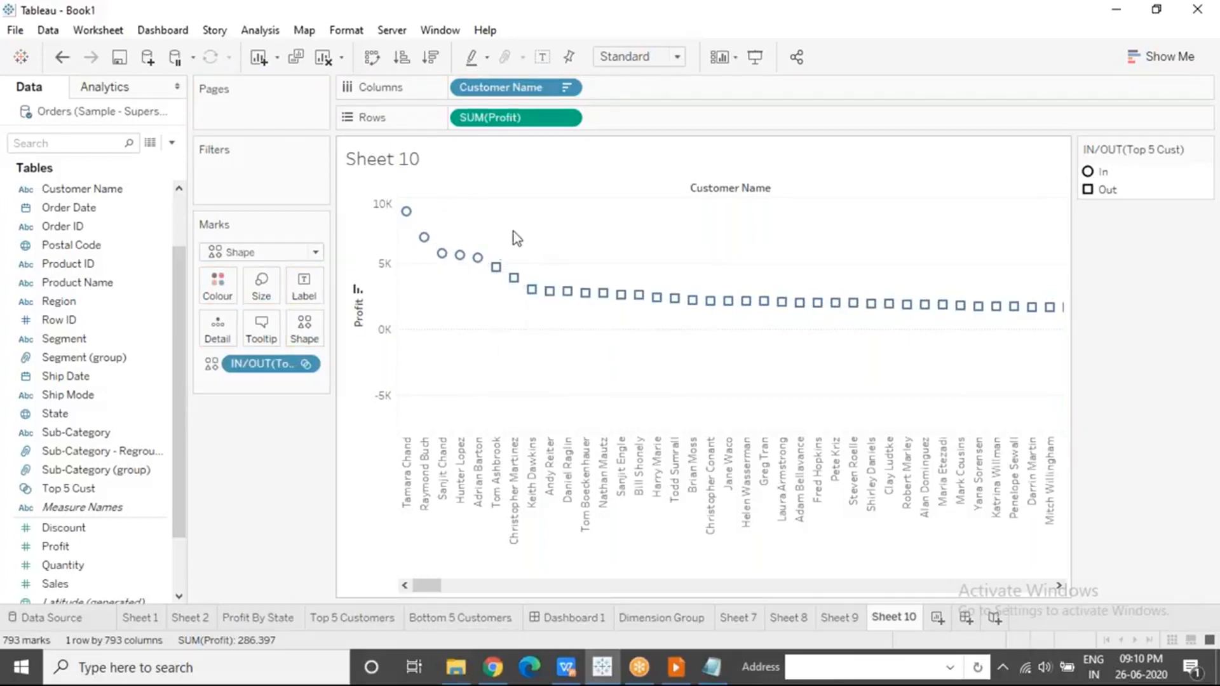
Show the Top 5 Cust membership by colour again and change the mark type to Bar.
{"action": "left_click_drag", "start_coordinate": [253, 367], "coordinate": [217, 289]}
{"action": "left_click", "coordinate": [236, 253]}
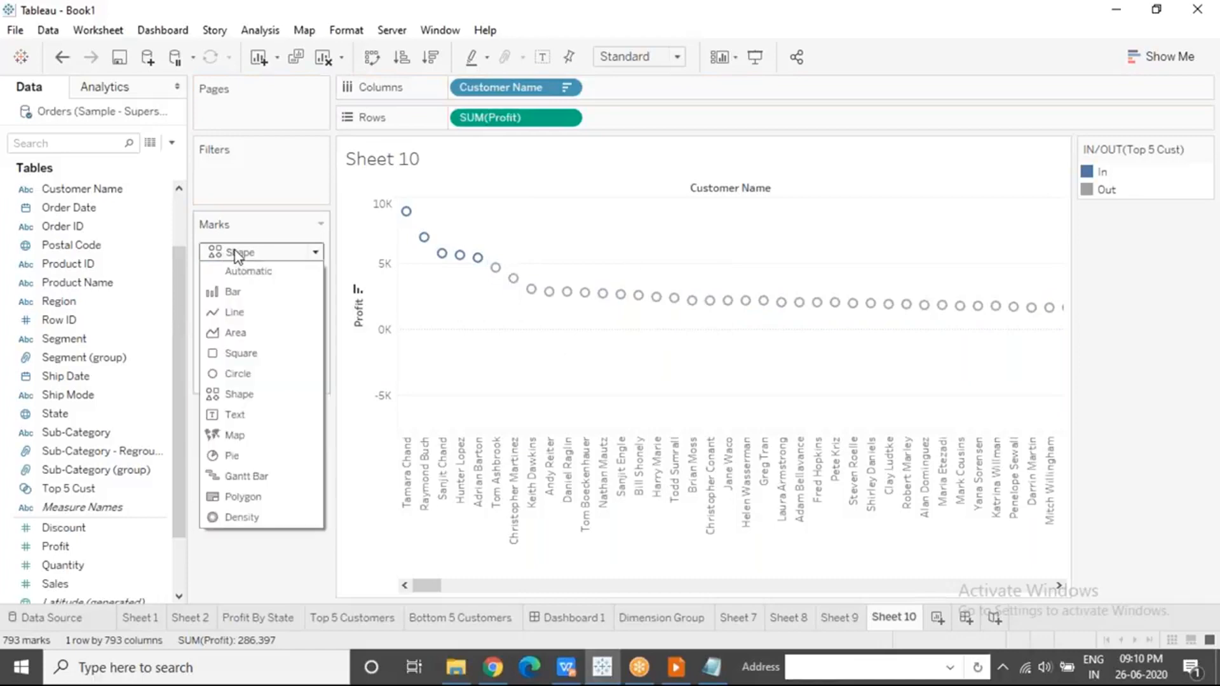
{"action": "left_click", "coordinate": [240, 291]}
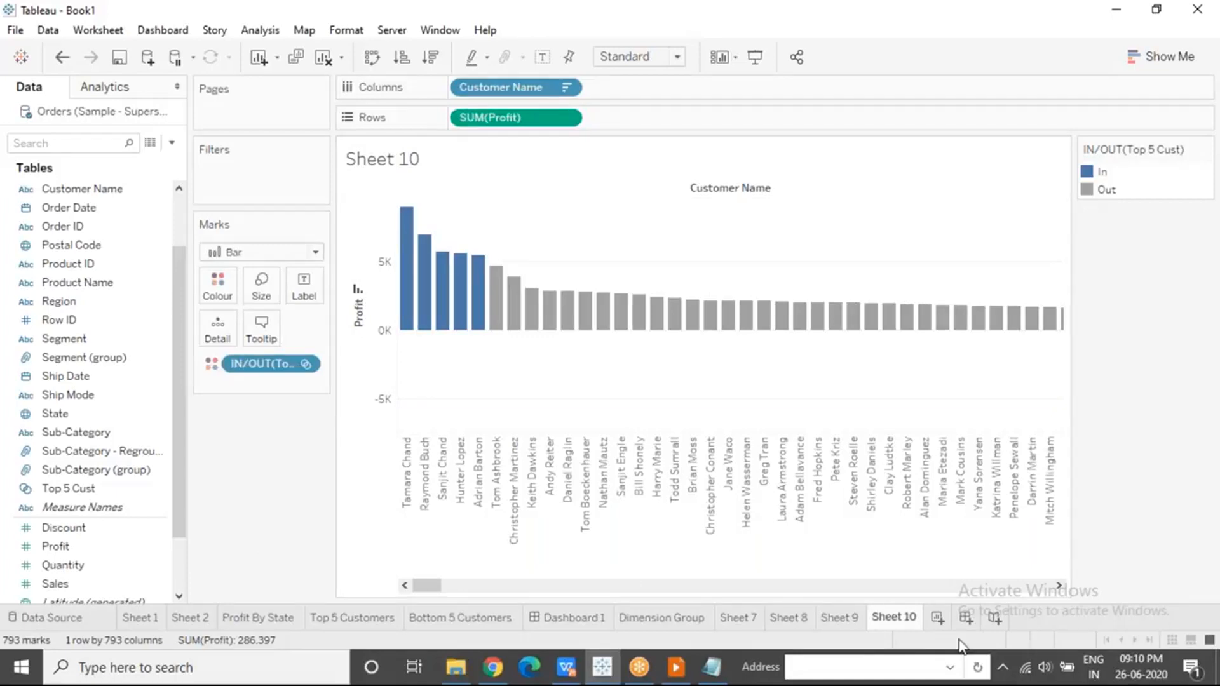
Add a new worksheet listing the Top 5 Cust set's In/Out membership and Customer Name on Rows.
{"action": "left_click", "coordinate": [936, 619]}
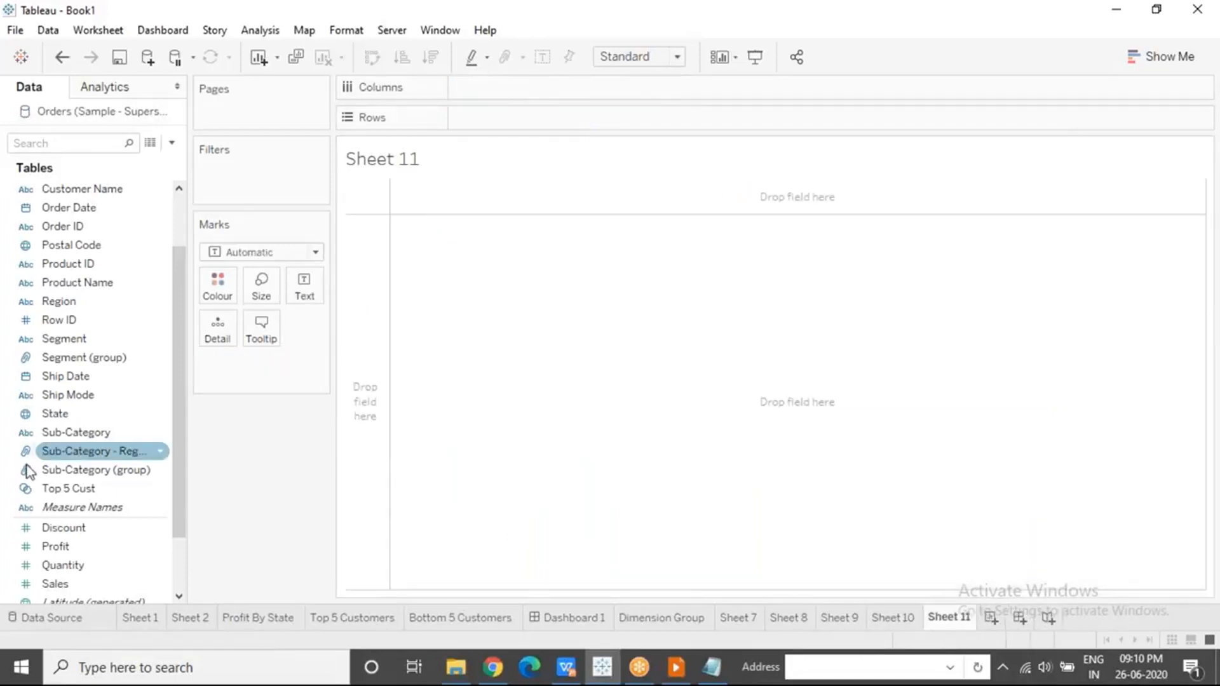
{"action": "left_click_drag", "start_coordinate": [63, 488], "coordinate": [453, 117]}
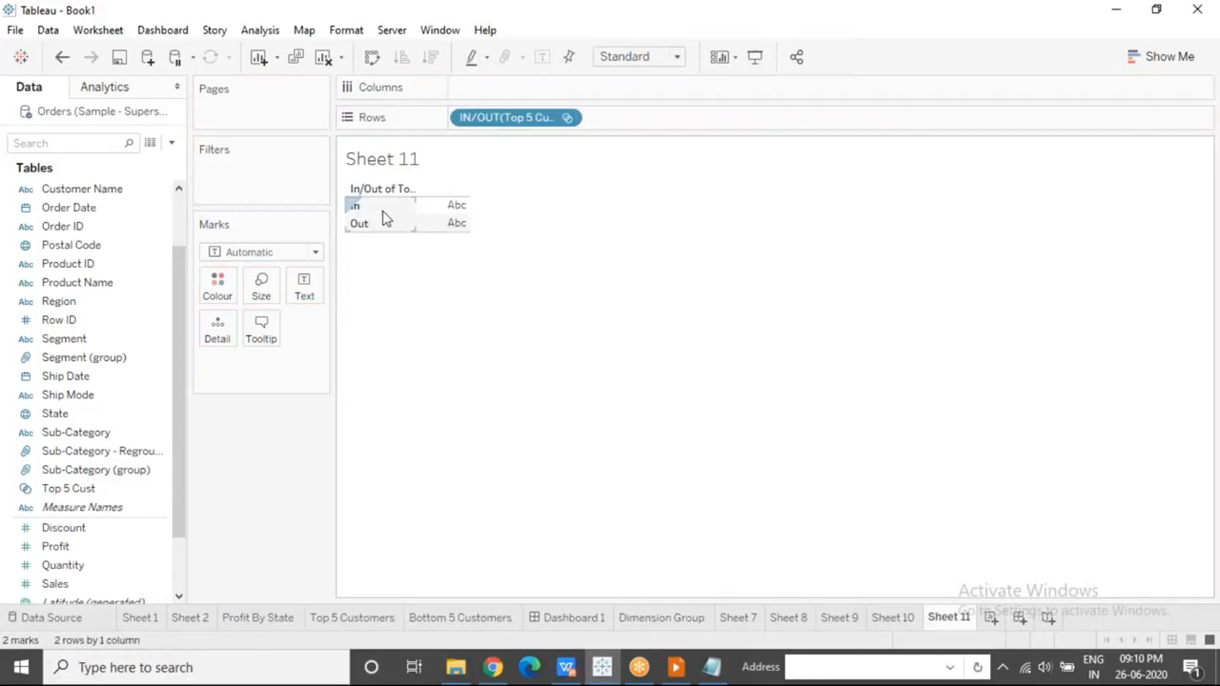
{"action": "mouse_move", "coordinate": [95, 189]}
{"action": "left_mouse_down"}
{"action": "mouse_move", "coordinate": [614, 87]}
{"action": "mouse_move", "coordinate": [643, 117]}
{"action": "mouse_move", "coordinate": [584, 118]}
{"action": "left_mouse_up"}
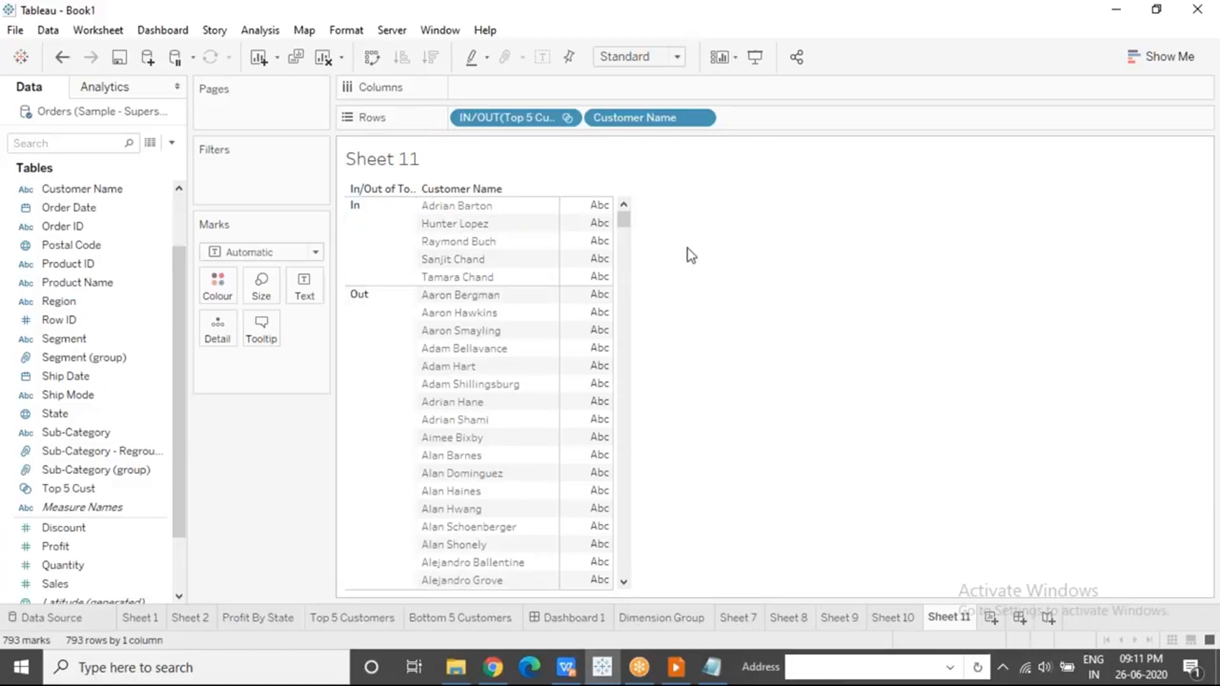
Return to Sheet 10 and remove the Top 5 Cust set from the bars' colouring.
{"action": "left_click", "coordinate": [893, 618]}
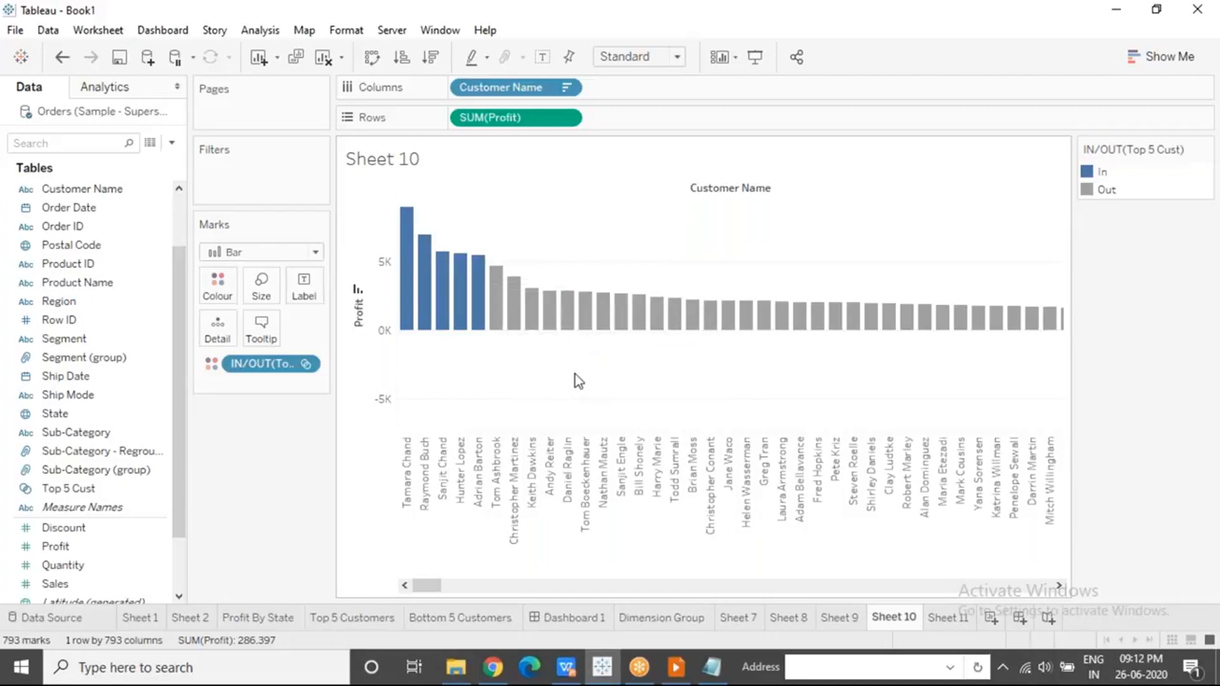
{"action": "left_click_drag", "start_coordinate": [258, 363], "coordinate": [127, 267]}
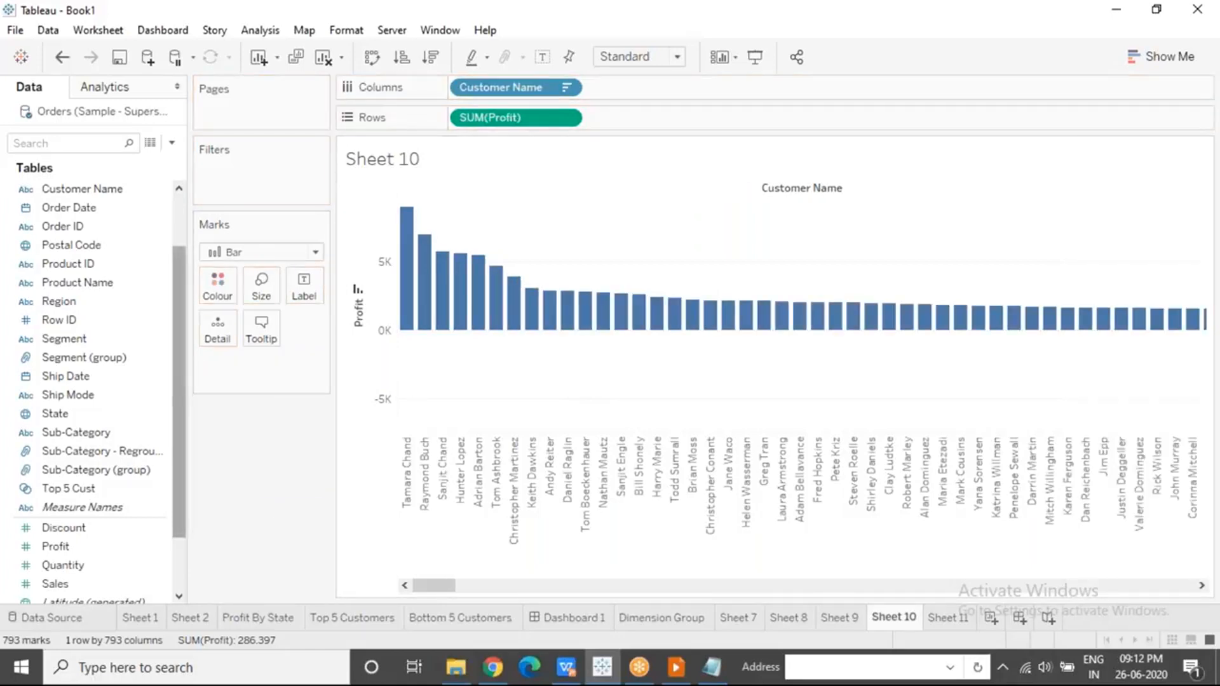
{"action": "left_click", "coordinate": [153, 190]}
{"action": "left_click", "coordinate": [153, 192]}
{"action": "mouse_move", "coordinate": [249, 333]}
{"action": "left_click", "coordinate": [384, 380]}
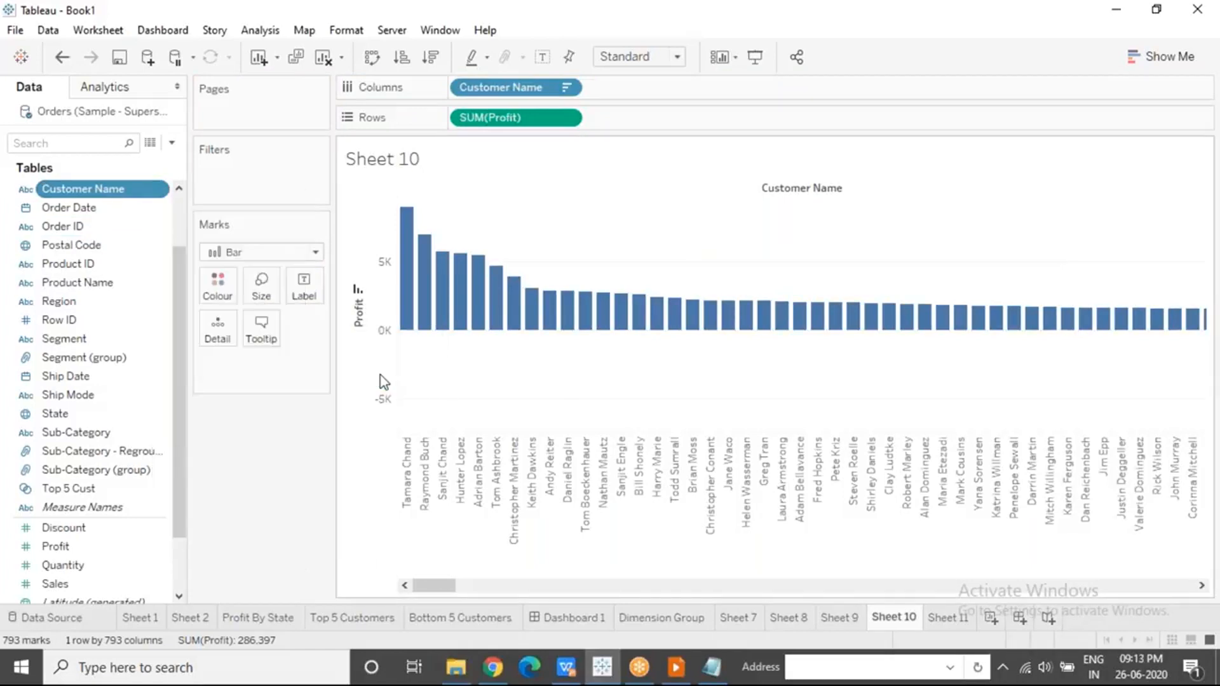
Start a new set from Customer Name on Sheet 10 and name it Bottom 5 Cust.
{"action": "key", "text": "BackSpace"}
{"action": "key", "text": "BackSpace"}
{"action": "key", "text": "BackSpace"}
{"action": "type", "text": "Bo"}
{"action": "key", "text": "BackSpace"}
{"action": "type", "text": "ottom"}
{"action": "key", "text": "BackSpace"}
{"action": "key", "text": "BackSpace"}
{"action": "key", "text": "BackSpace"}
{"action": "key", "text": "BackSpace"}
{"action": "key", "text": "BackSpace"}
{"action": "type", "text": "ottom 5 Cust"}
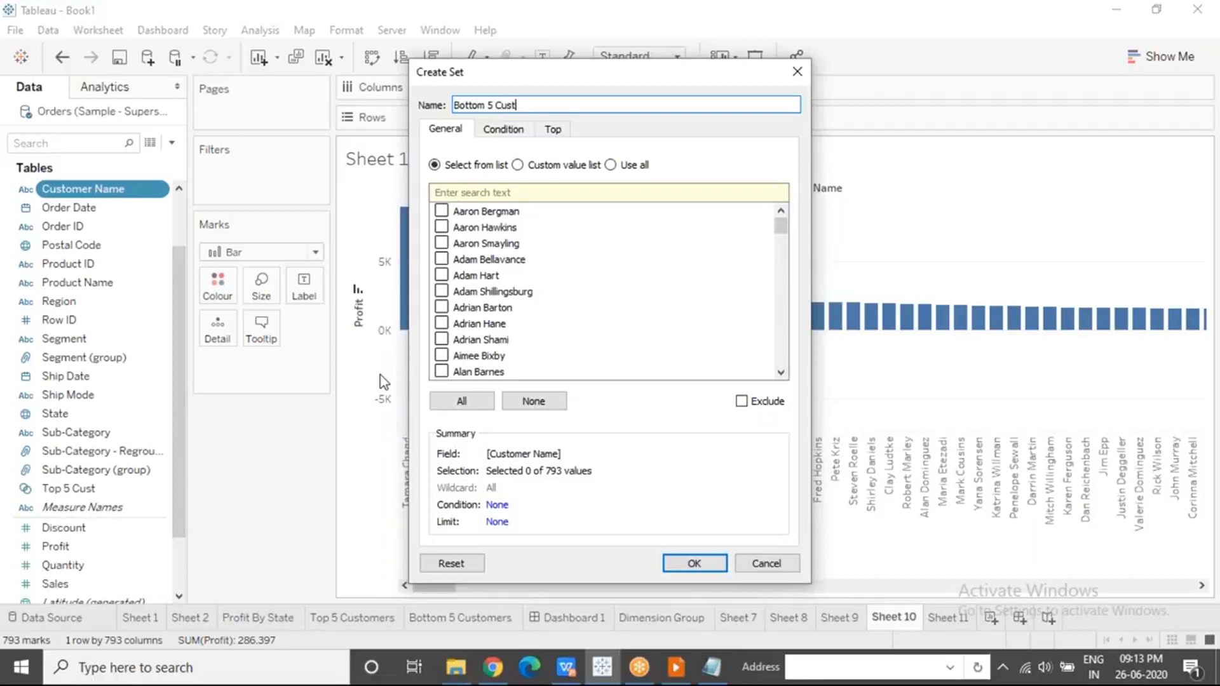
Define the set by field as the bottom 5 by sum of Profit and create it.
{"action": "left_click", "coordinate": [553, 129]}
{"action": "left_click", "coordinate": [434, 175]}
{"action": "left_click", "coordinate": [483, 198]}
{"action": "left_click", "coordinate": [470, 221]}
{"action": "double_click", "coordinate": [578, 194]}
{"action": "type", "text": "5"}
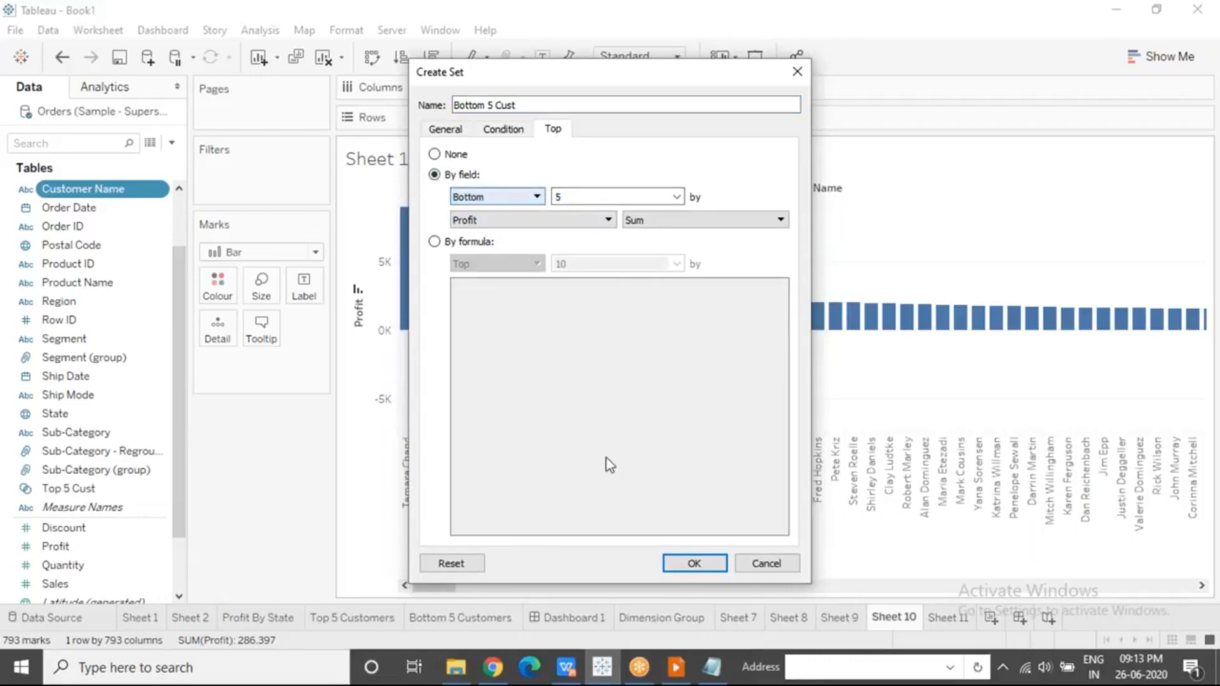
{"action": "left_click", "coordinate": [694, 564]}
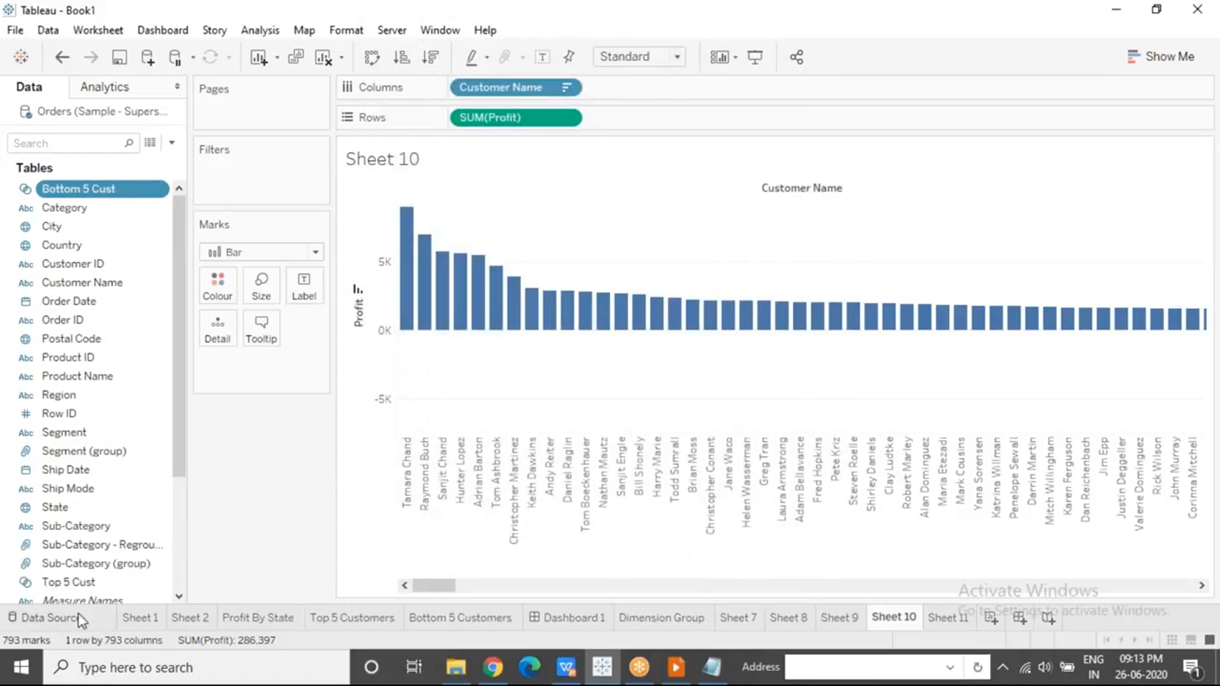
Locate both customer sets in the data fields, then switch to the presentation and read the Sets and Combined Sets slide.
{"action": "left_click", "coordinate": [101, 584]}
{"action": "left_click", "coordinate": [127, 189]}
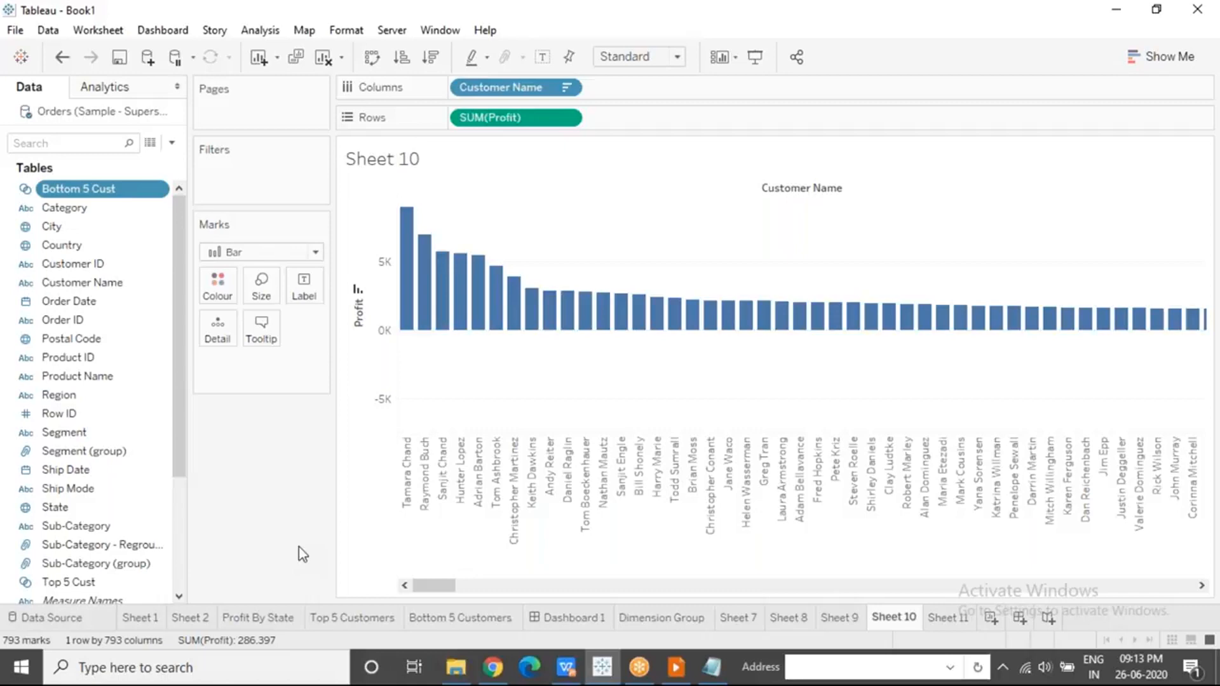
{"action": "left_click", "coordinate": [723, 680]}
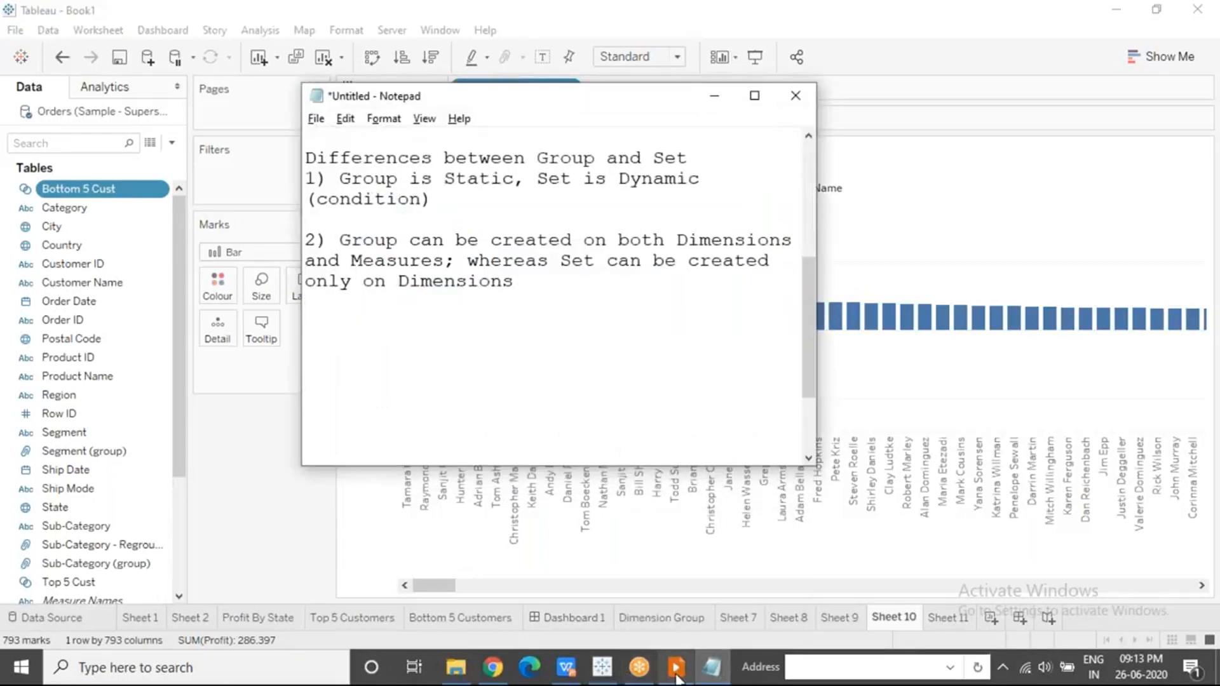
{"action": "left_click", "coordinate": [676, 668]}
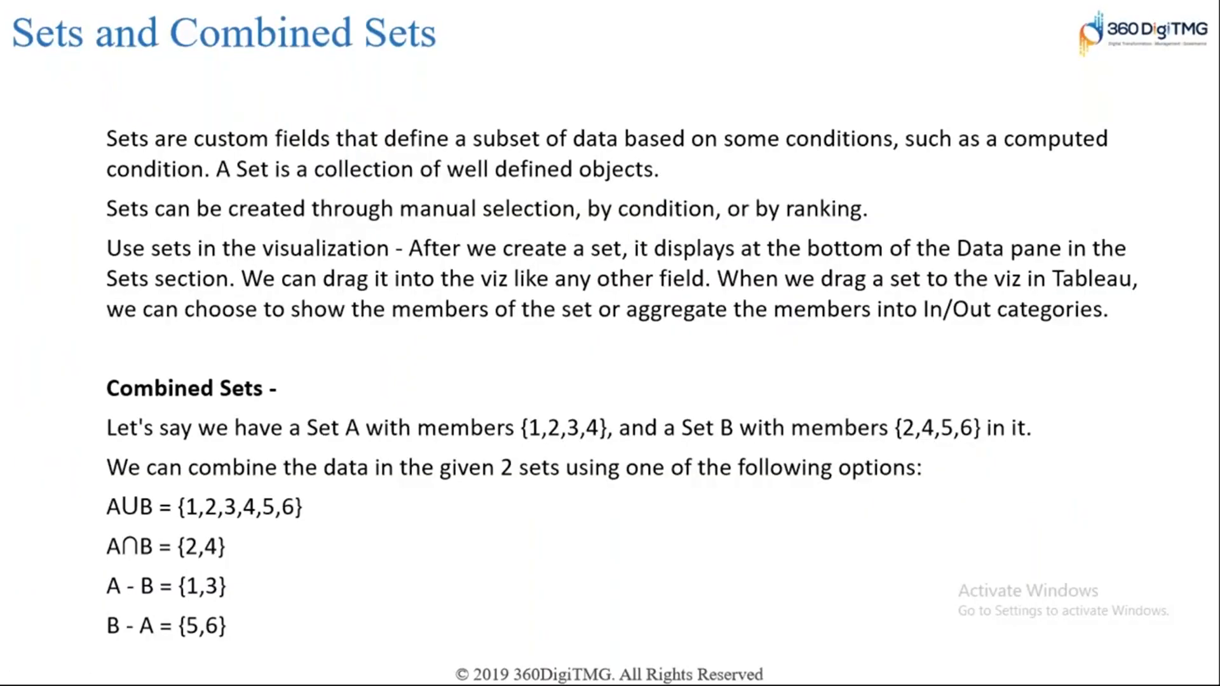
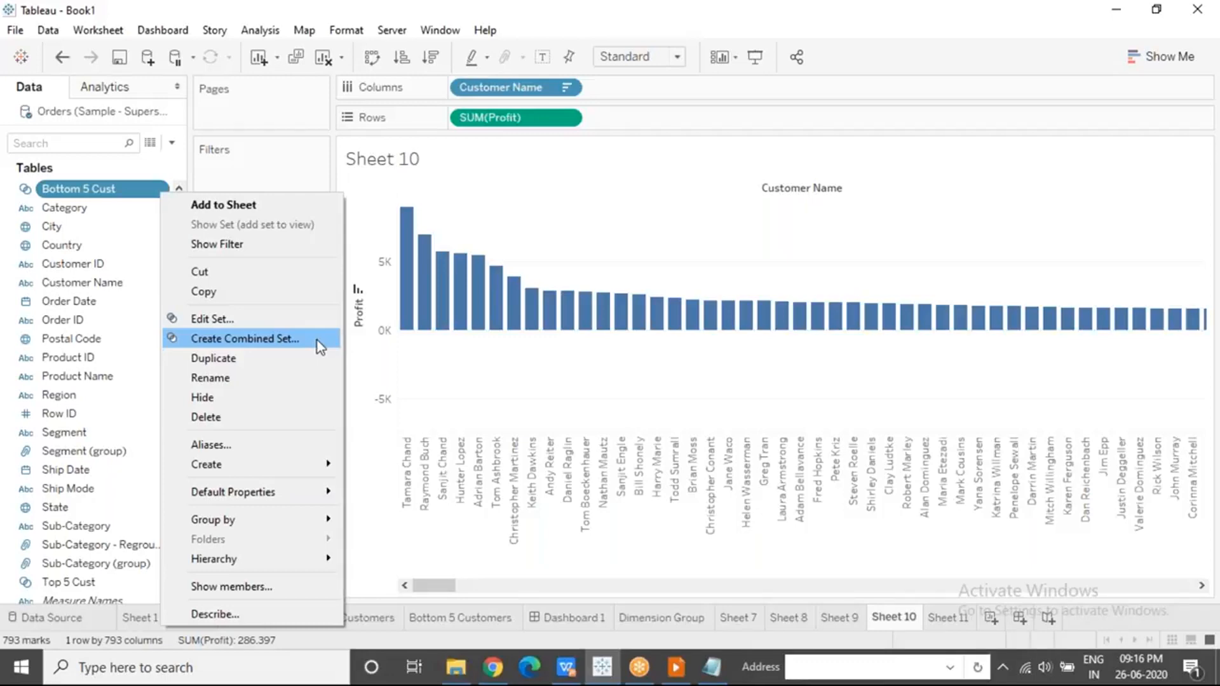
Create a combined set from Bottom 5 Cust and Top 5 Cust with all members in both sets, keeping the name Set 1.
{"action": "left_click", "coordinate": [321, 338]}
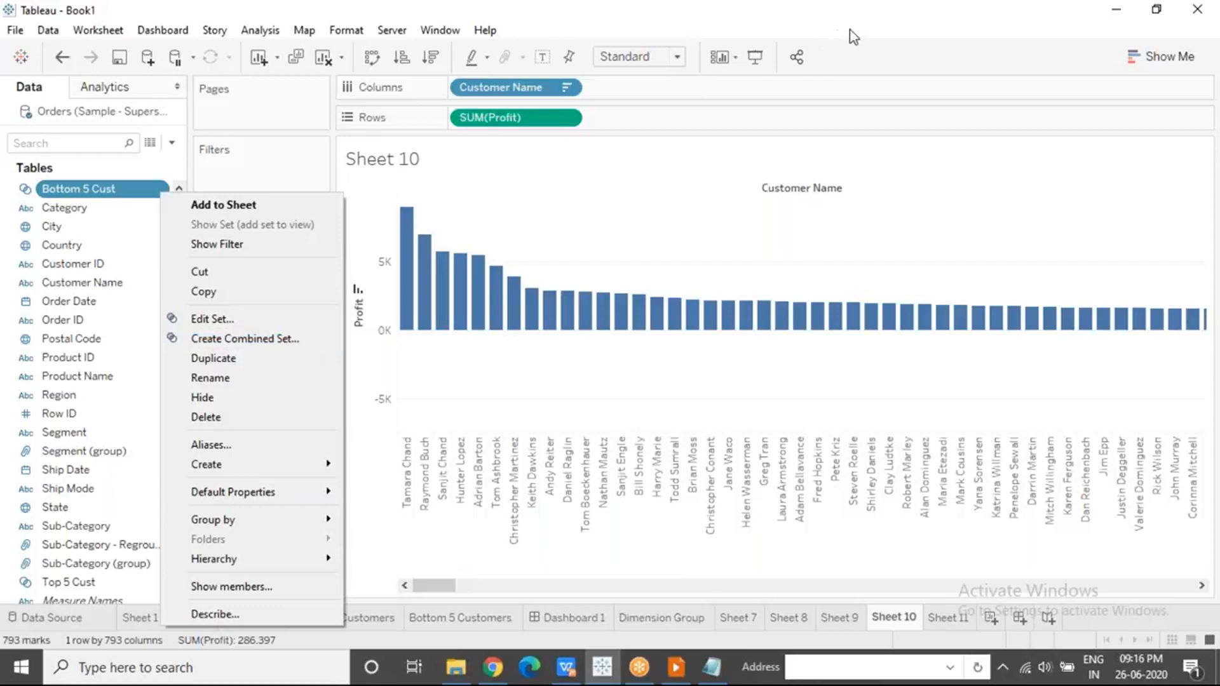
{"action": "left_click", "coordinate": [157, 193]}
{"action": "right_click", "coordinate": [157, 194]}
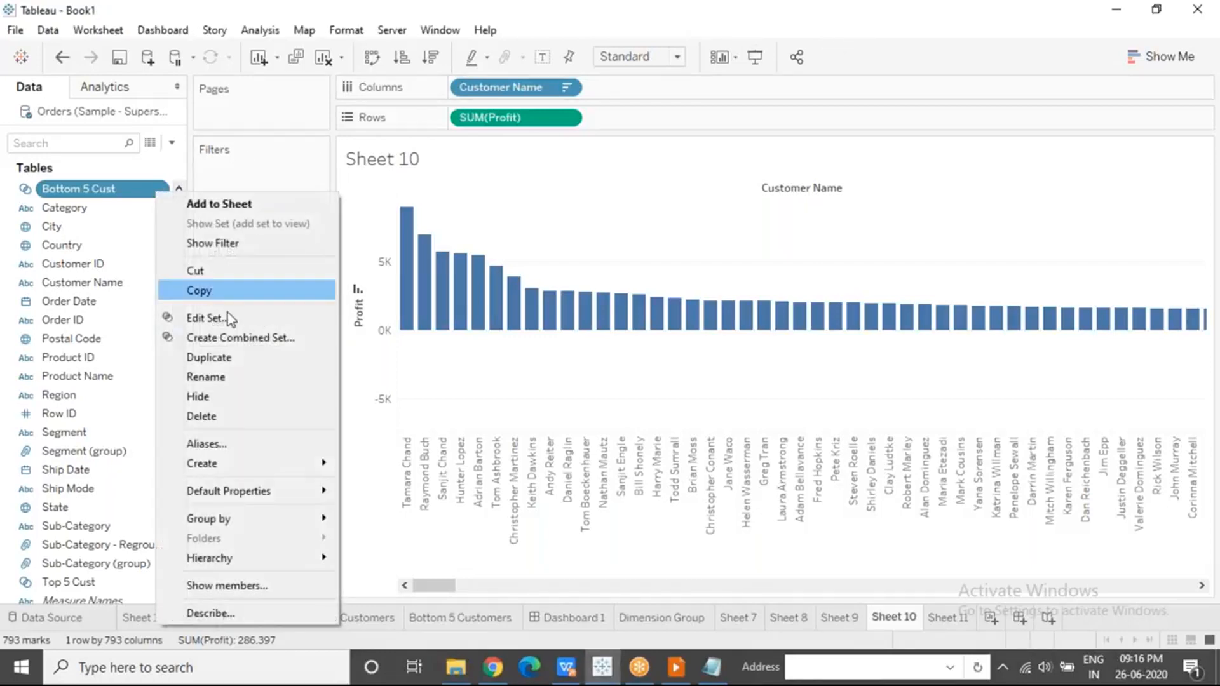
{"action": "left_click", "coordinate": [293, 337]}
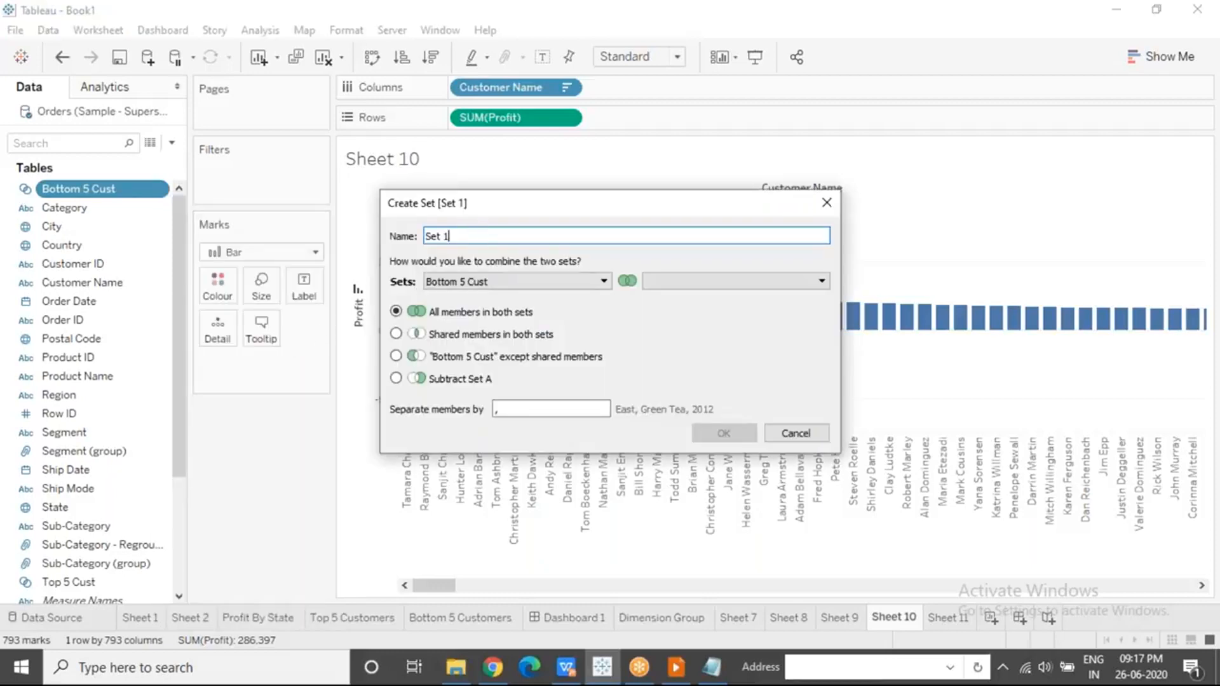
{"action": "left_click_drag", "start_coordinate": [452, 237], "coordinate": [410, 239]}
{"action": "left_click", "coordinate": [688, 283]}
{"action": "left_click", "coordinate": [695, 298]}
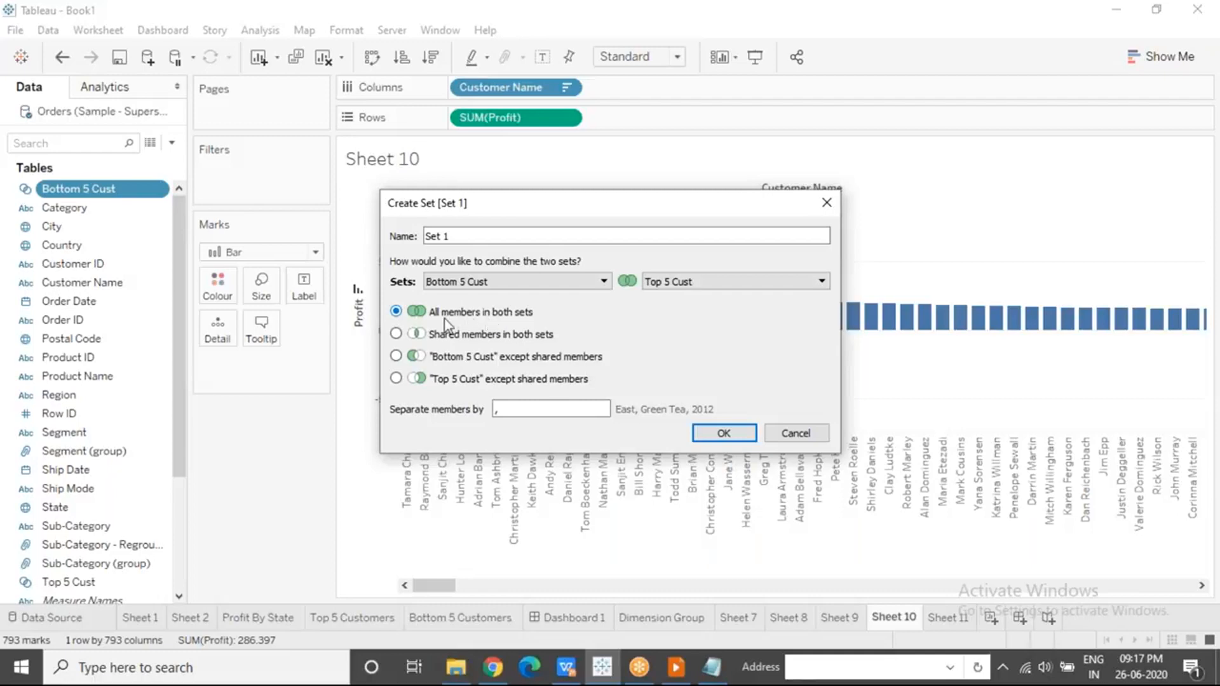
{"action": "left_click", "coordinate": [710, 430]}
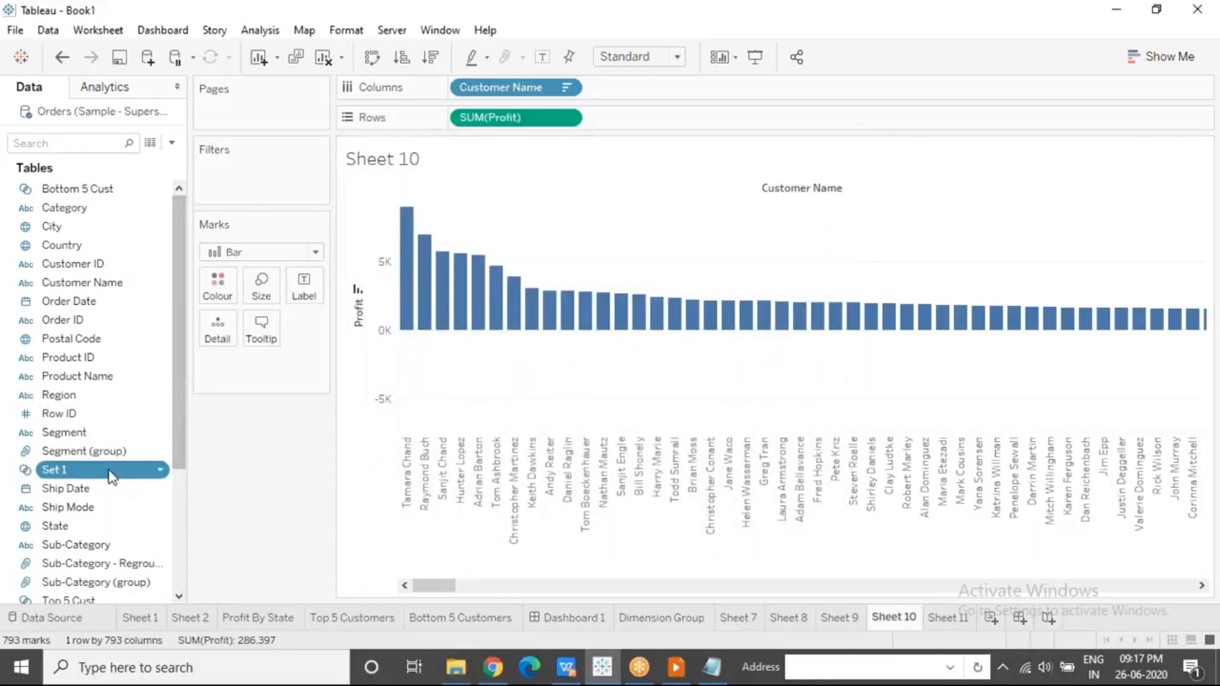
Filter the profit bars by the combined set Set 1 and rename that set Top & Bottom 5.
{"action": "mouse_move", "coordinate": [105, 471]}
{"action": "left_mouse_down"}
{"action": "mouse_move", "coordinate": [261, 190]}
{"action": "mouse_move", "coordinate": [258, 174]}
{"action": "left_mouse_up"}
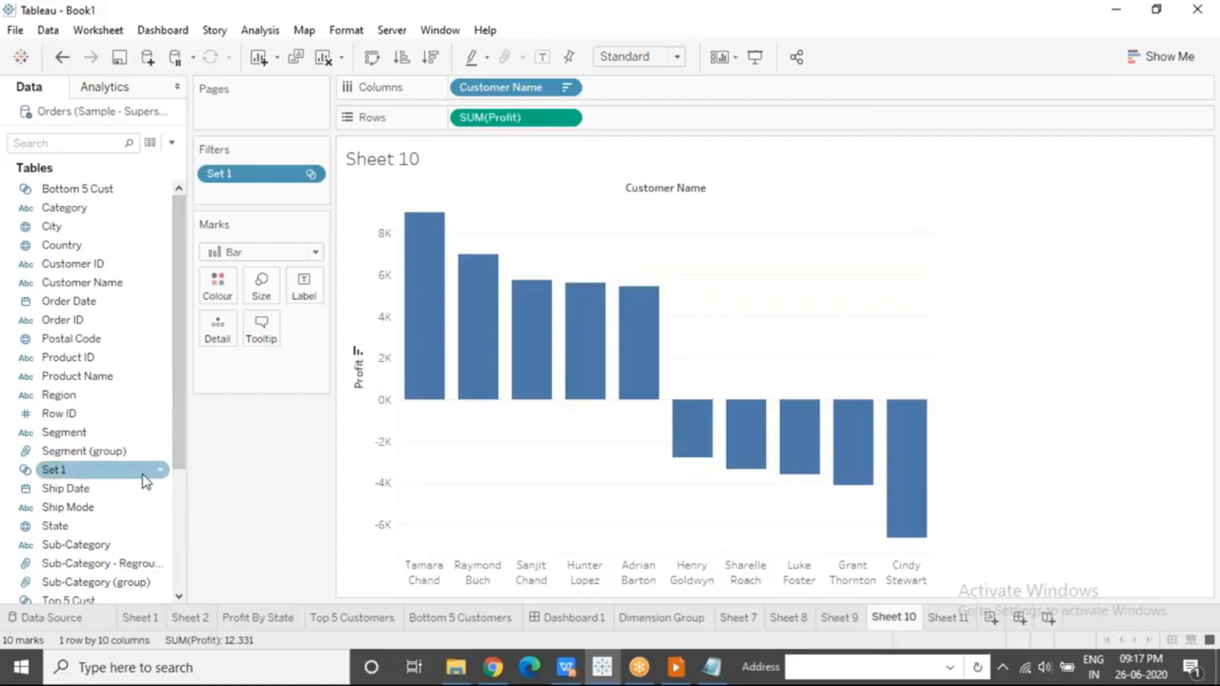
{"action": "right_click", "coordinate": [161, 475]}
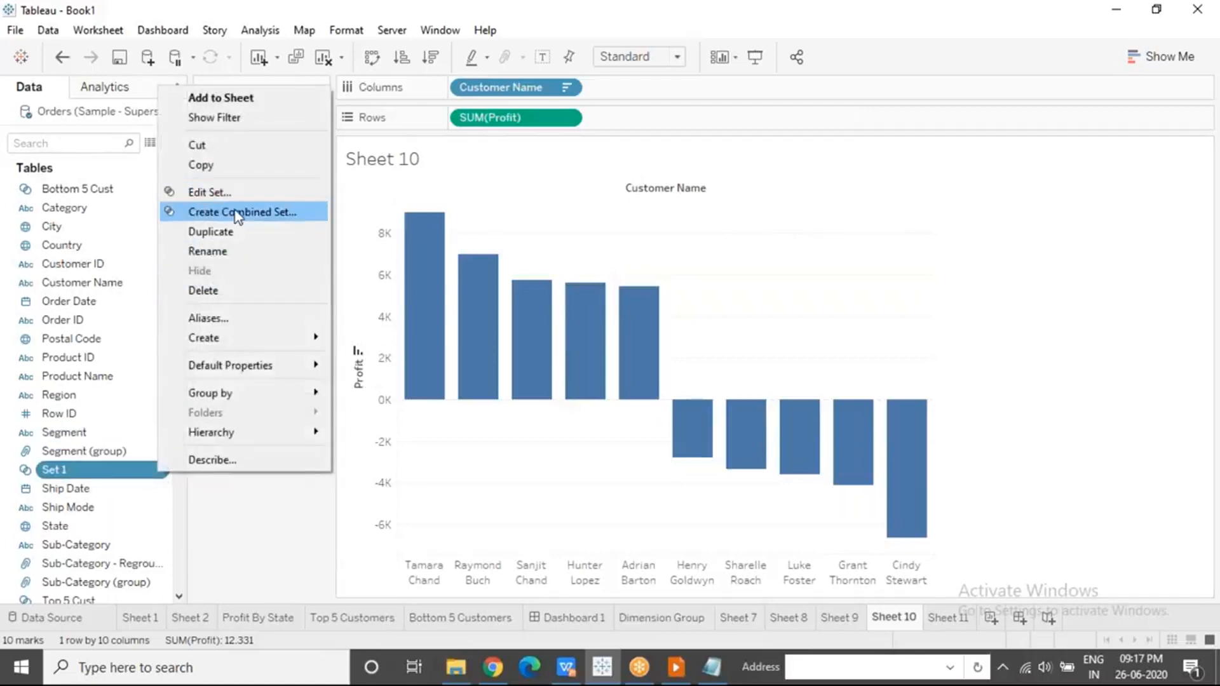
{"action": "left_click", "coordinate": [231, 251]}
{"action": "type", "text": "To"}
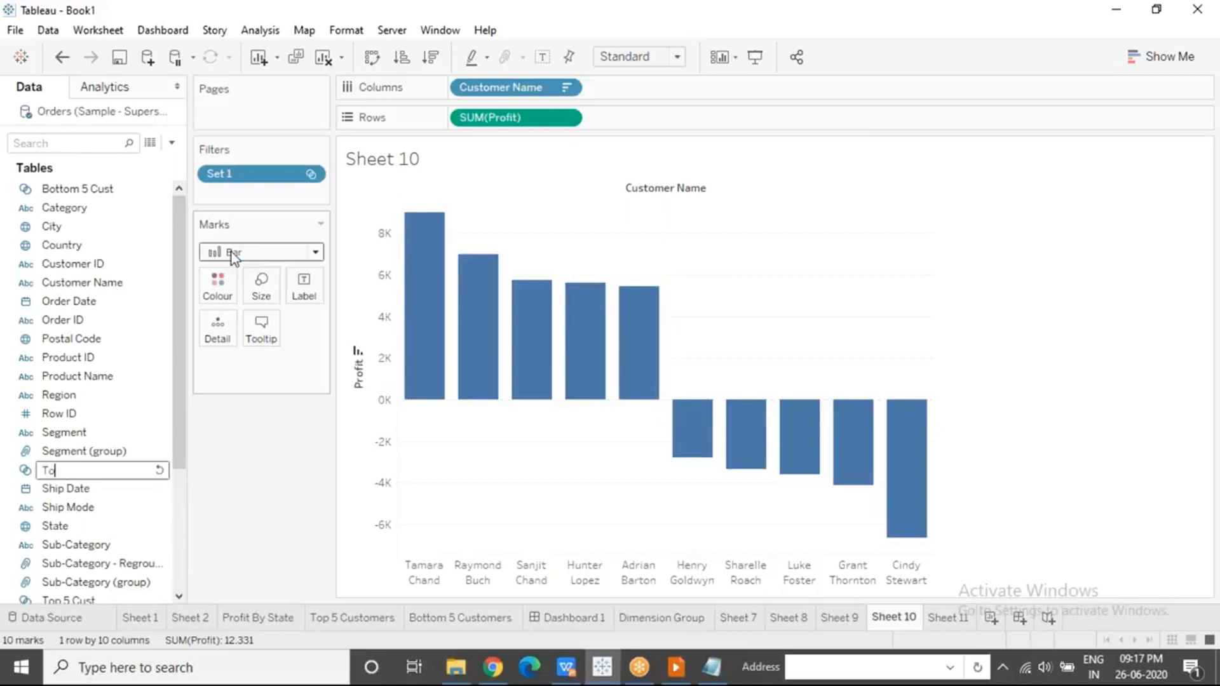
{"action": "type", "text": "p & Bottom 5"}
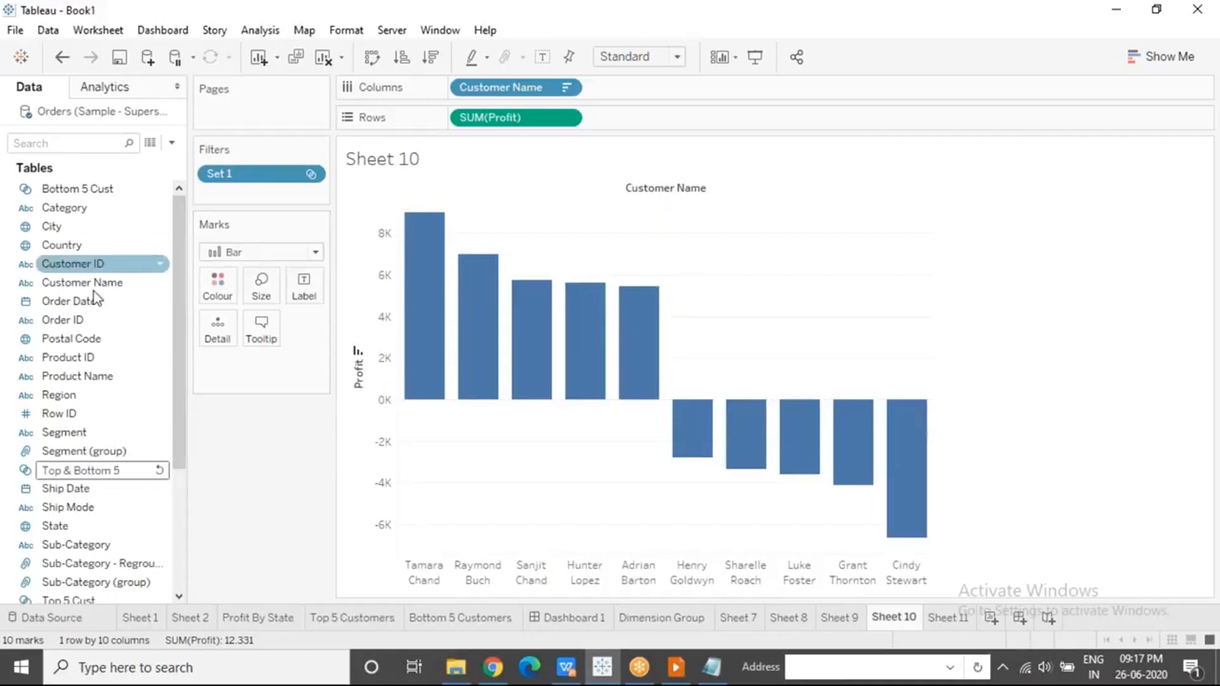
{"action": "key", "text": "Return"}
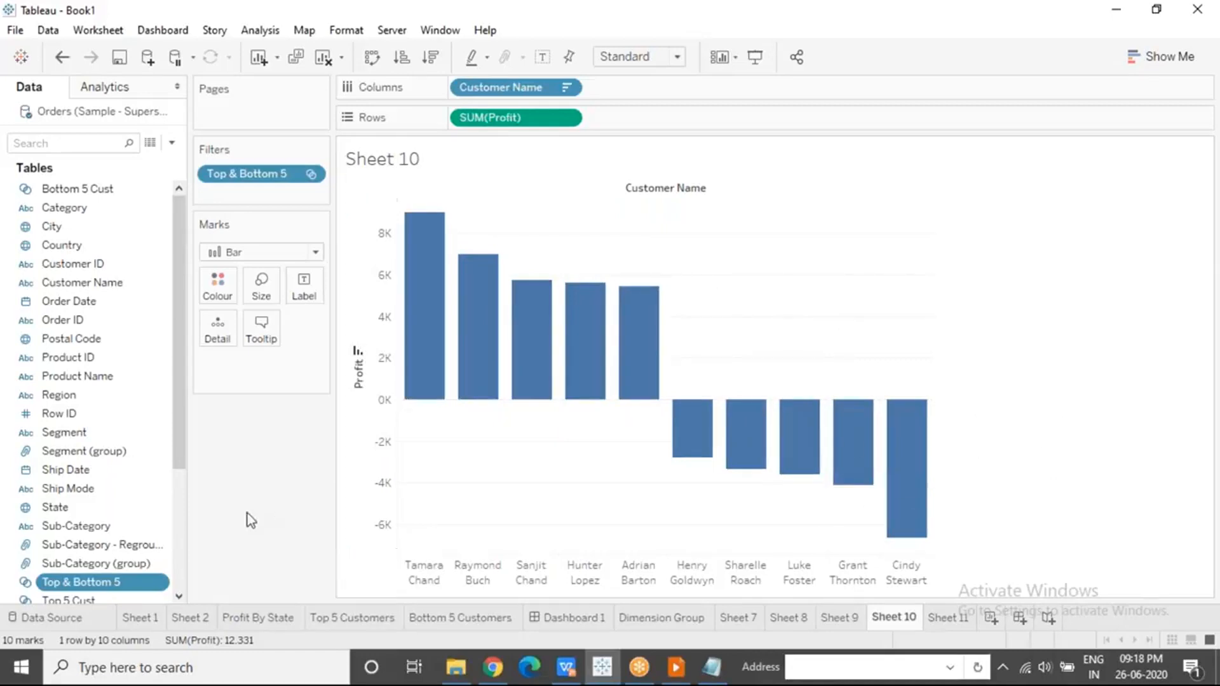
Colour the bars by Top 5 Cust membership, assigning green to In and red to Out.
{"action": "left_click", "coordinate": [179, 596]}
{"action": "left_click_drag", "start_coordinate": [80, 581], "coordinate": [217, 286]}
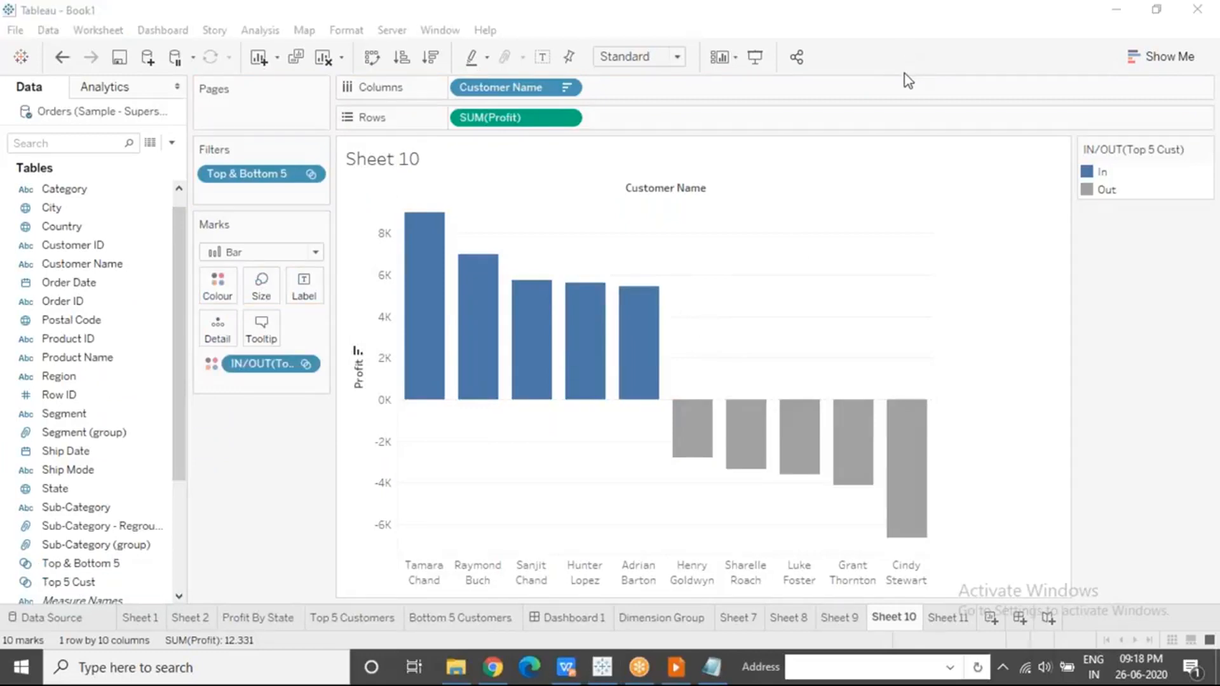
{"action": "left_click", "coordinate": [746, 346]}
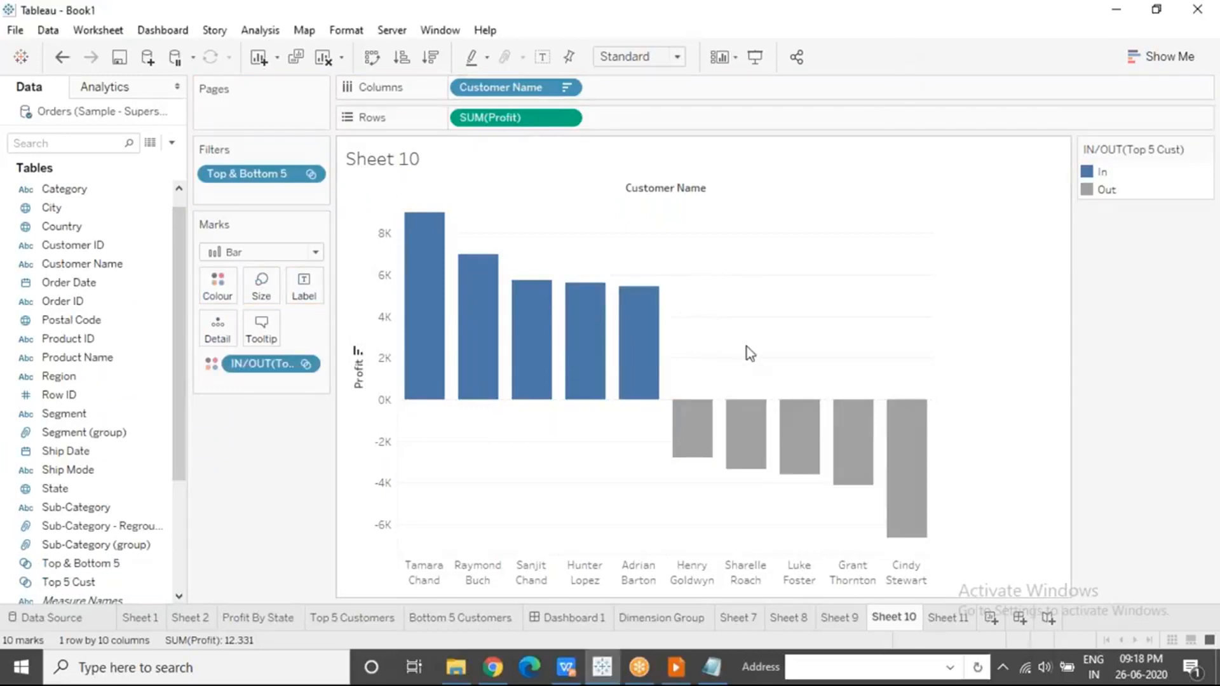
{"action": "left_click", "coordinate": [1103, 173]}
{"action": "double_click", "coordinate": [1103, 174]}
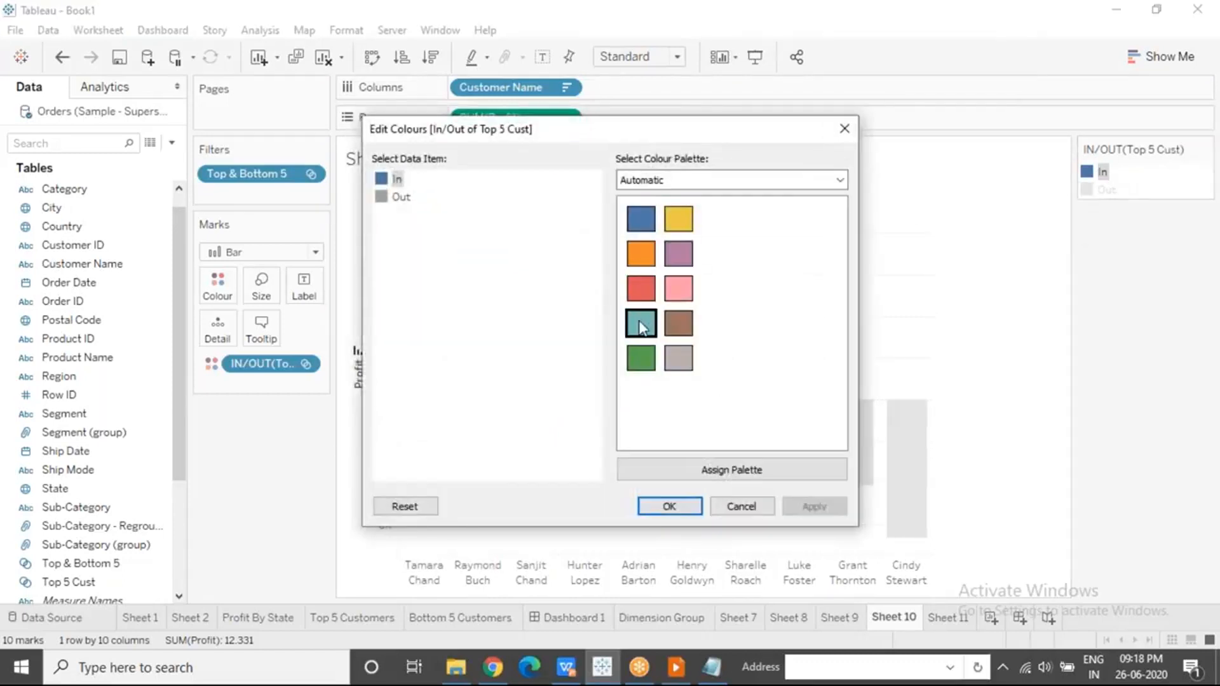
{"action": "left_click", "coordinate": [640, 357]}
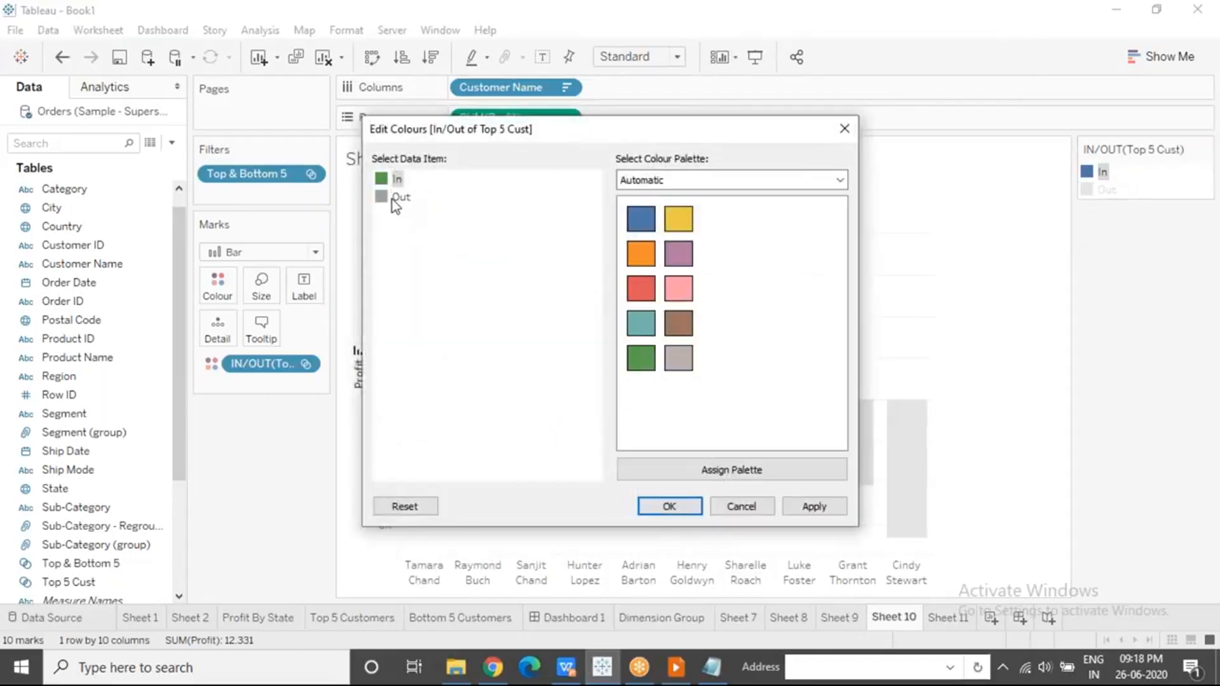
{"action": "left_click", "coordinate": [634, 287]}
{"action": "left_click", "coordinate": [668, 506]}
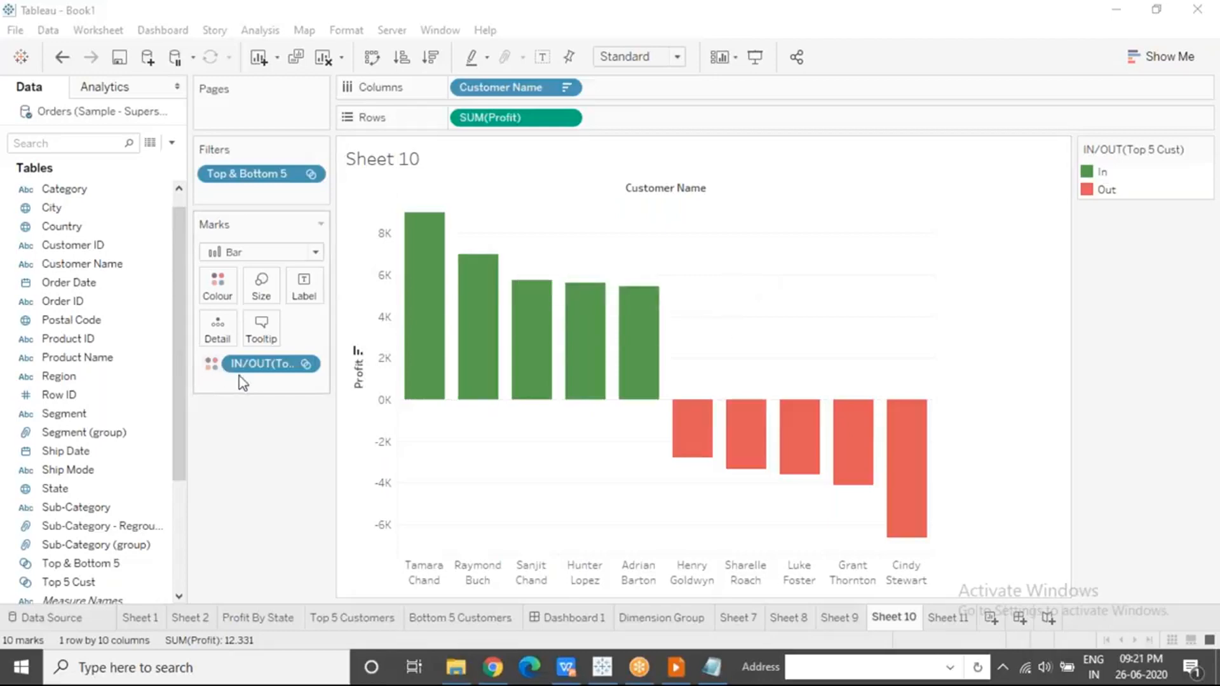
Examine the ranking definition of the Top 5 Cust set without changing it.
{"action": "left_click", "coordinate": [152, 583]}
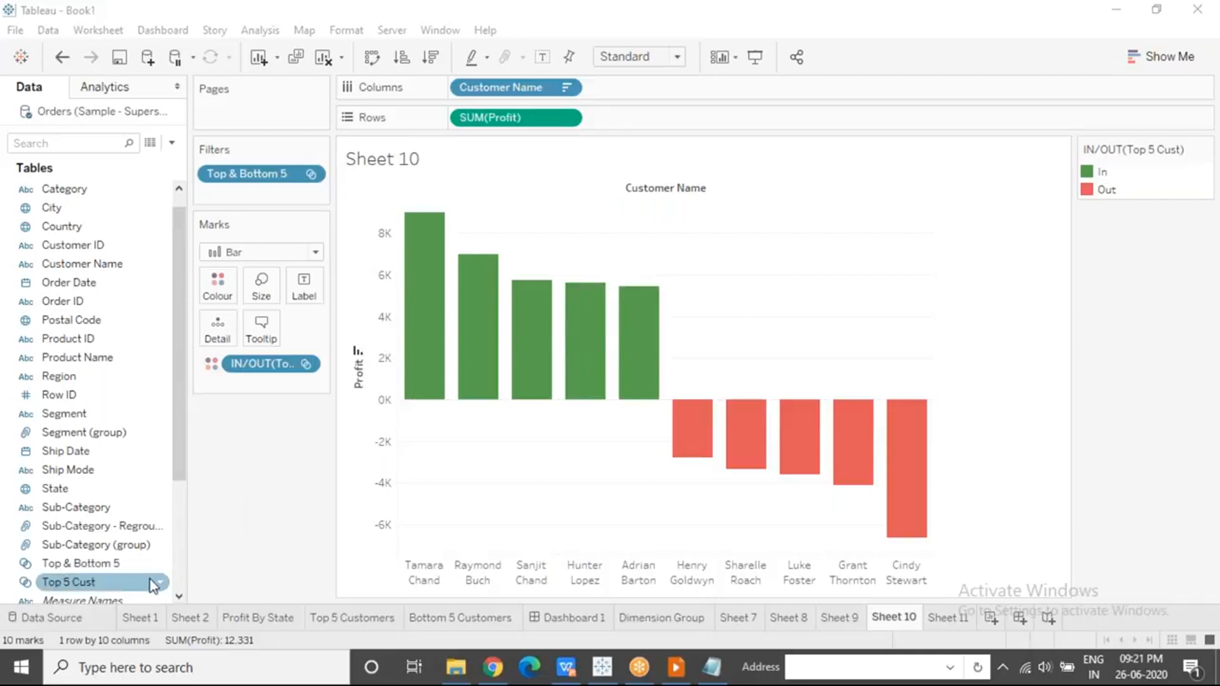
{"action": "left_click", "coordinate": [161, 585]}
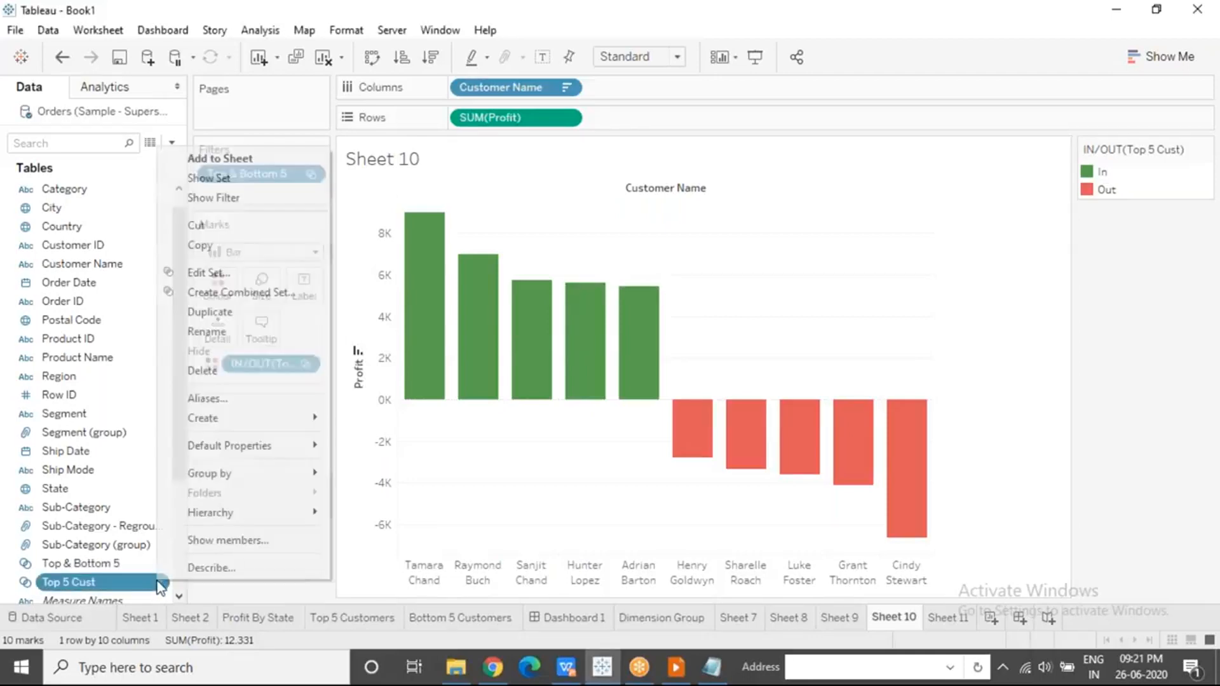
{"action": "left_click", "coordinate": [246, 276]}
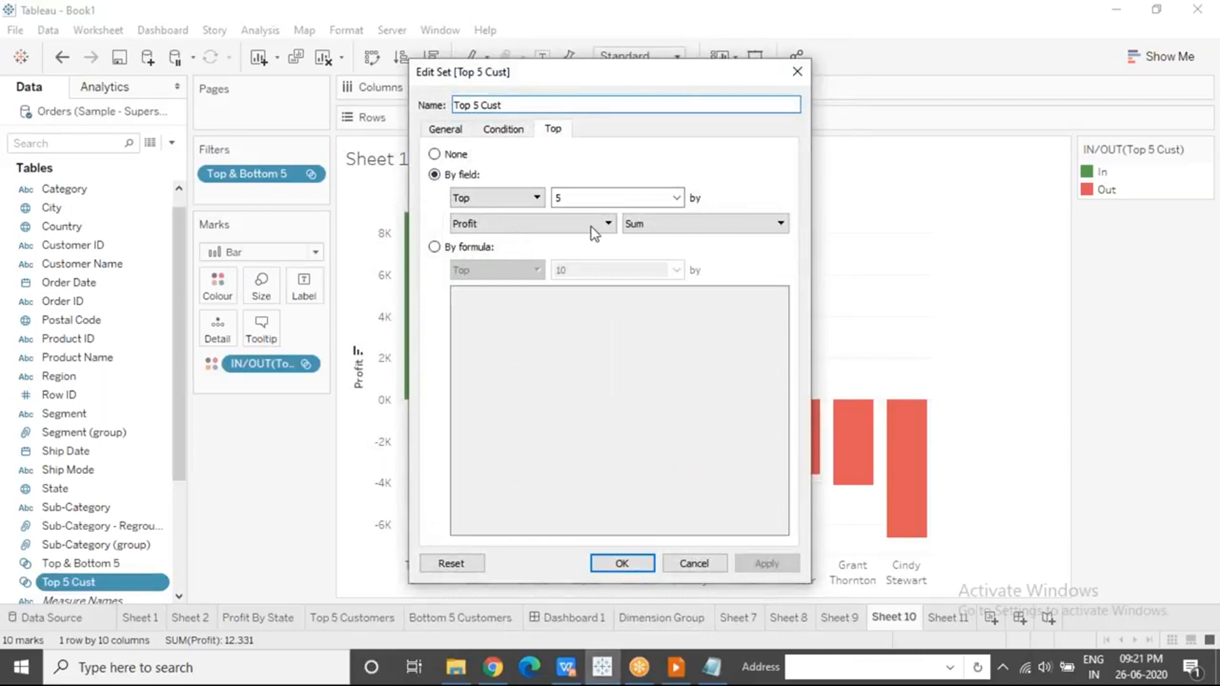
{"action": "left_click", "coordinate": [797, 72]}
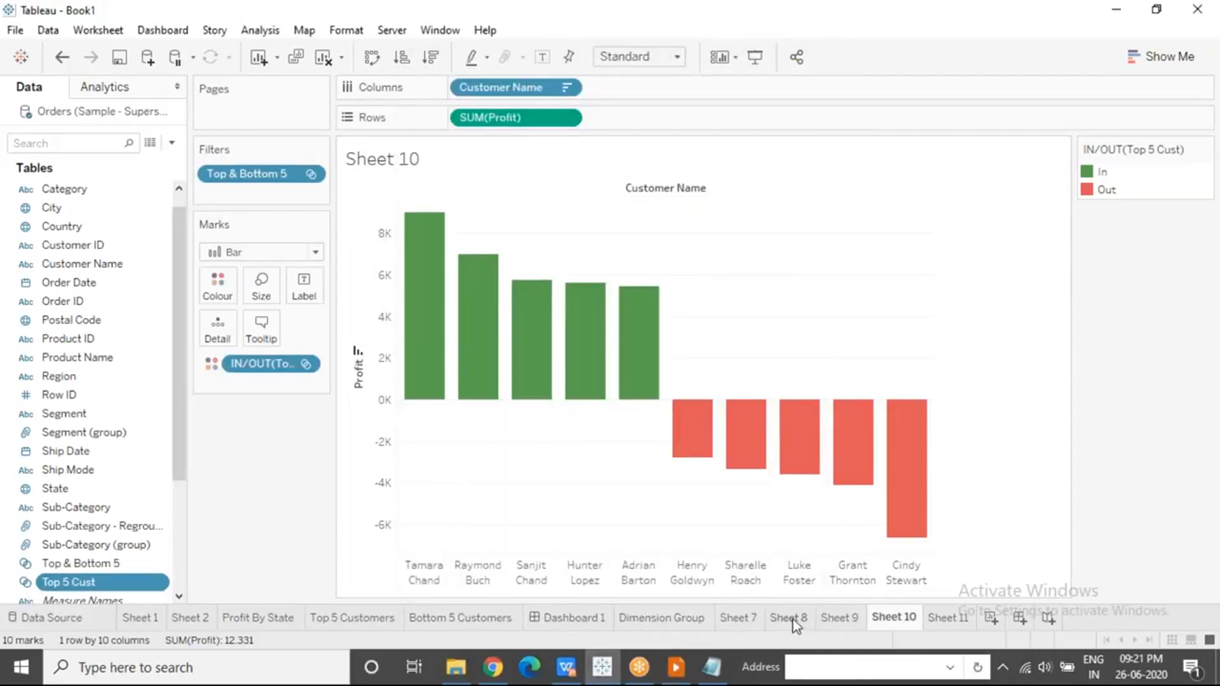
Clear Sheet 10 and list the Top 5 Cust set's In/Out membership and Customer Name on Rows.
{"action": "left_click", "coordinate": [323, 59]}
{"action": "left_click_drag", "start_coordinate": [67, 583], "coordinate": [499, 122]}
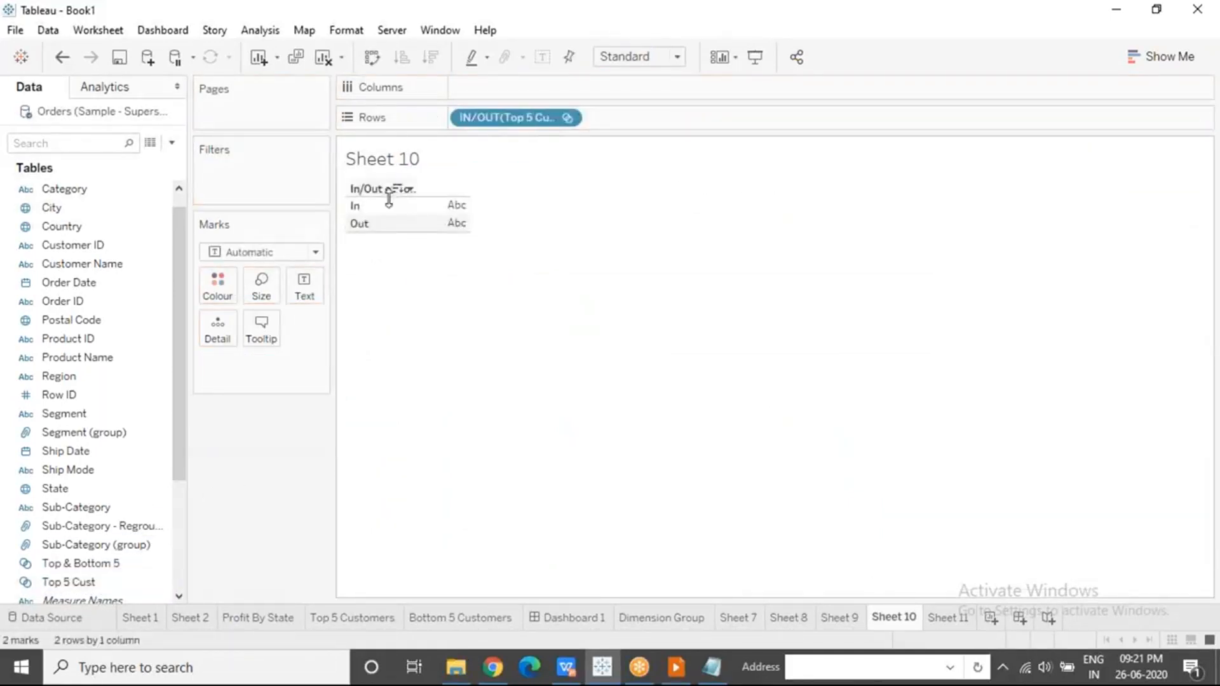
{"action": "left_click", "coordinate": [386, 205]}
{"action": "left_click", "coordinate": [379, 226]}
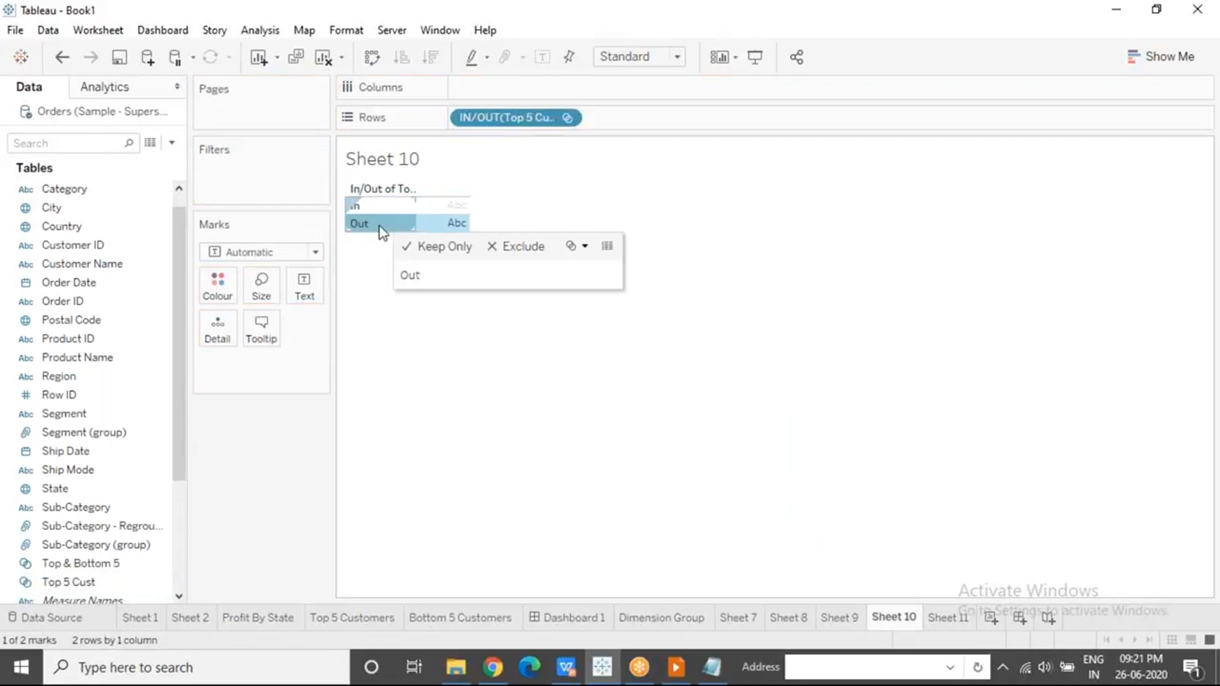
{"action": "left_click", "coordinate": [380, 207]}
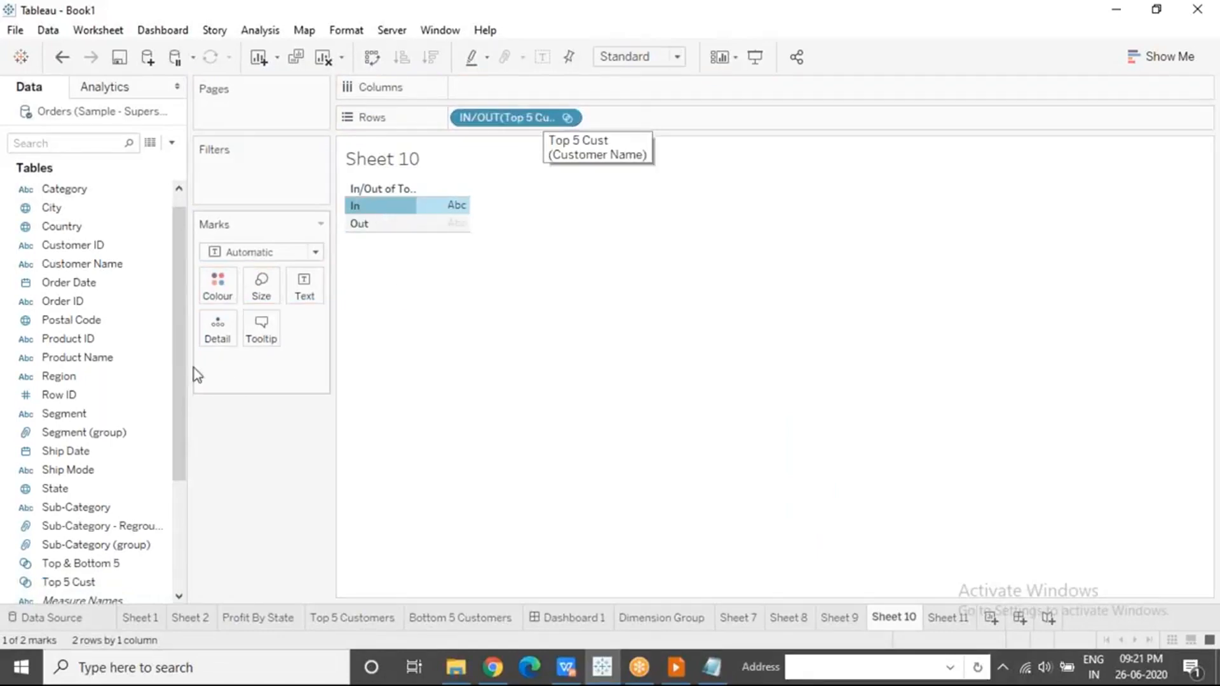
{"action": "left_click_drag", "start_coordinate": [109, 263], "coordinate": [594, 117]}
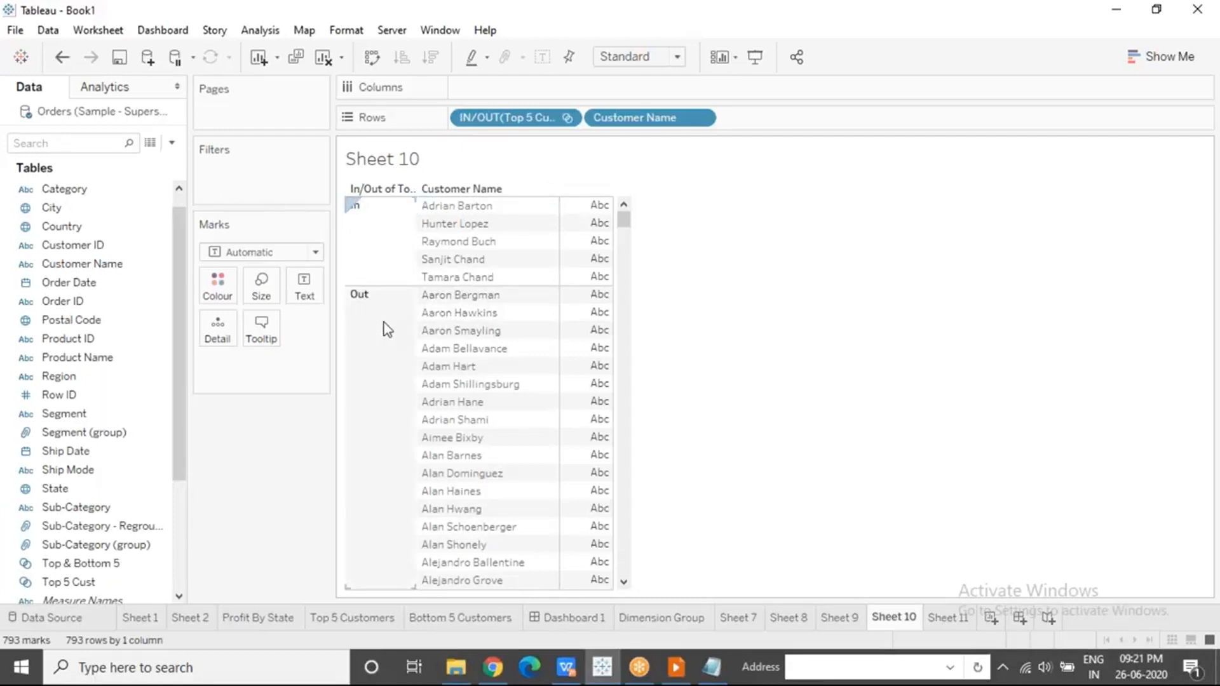
{"action": "left_click", "coordinate": [1093, 255]}
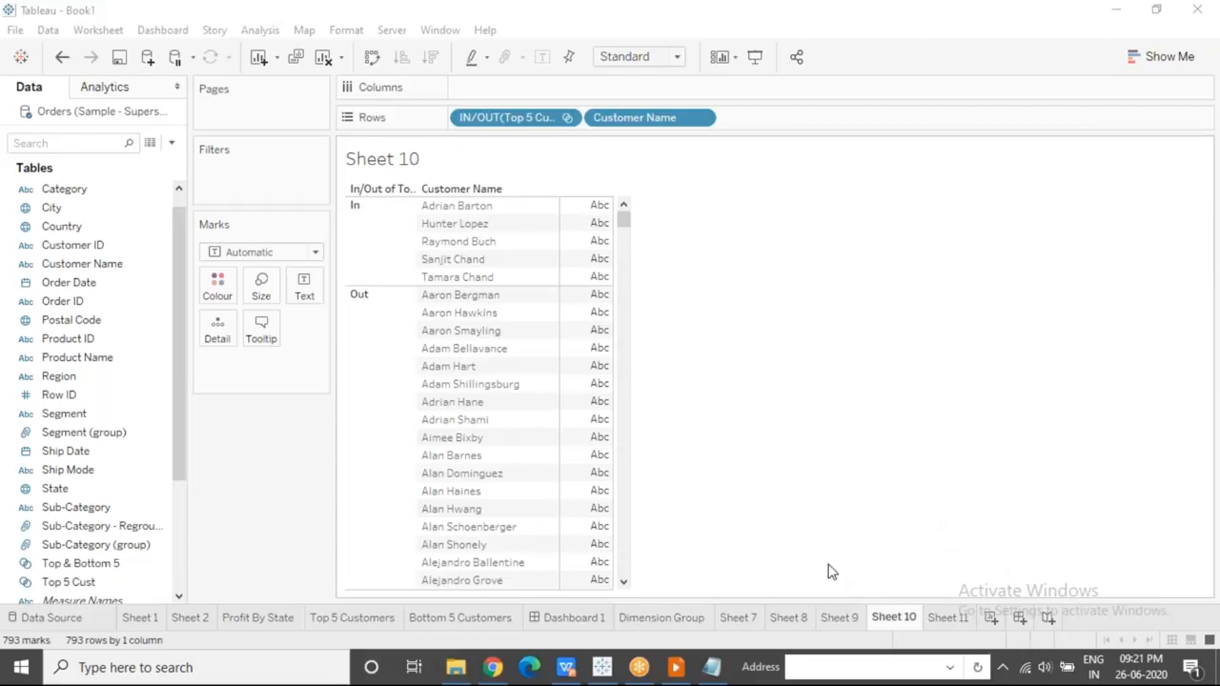
{"action": "left_click", "coordinate": [792, 463]}
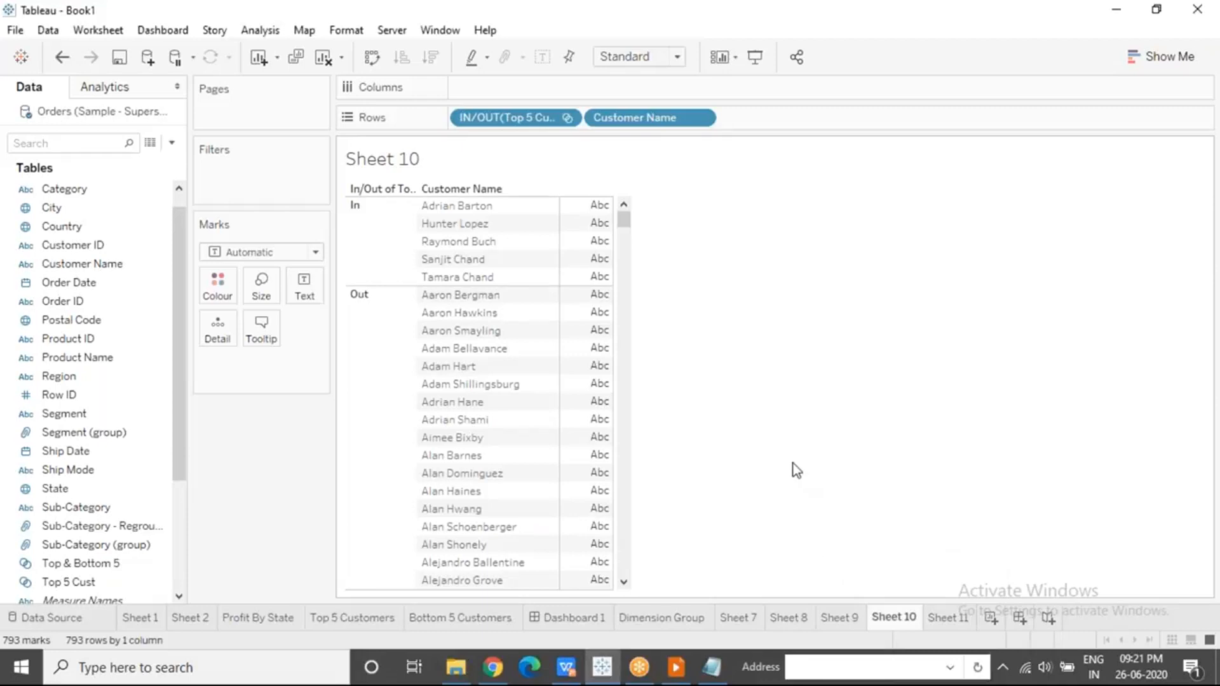
Undo the membership listing and the clearing of Sheet 10.
{"action": "key", "text": "ctrl+z"}
{"action": "key", "text": "ctrl+z"}
{"action": "key", "text": "ctrl+z"}
{"action": "key", "text": "ctrl+z"}
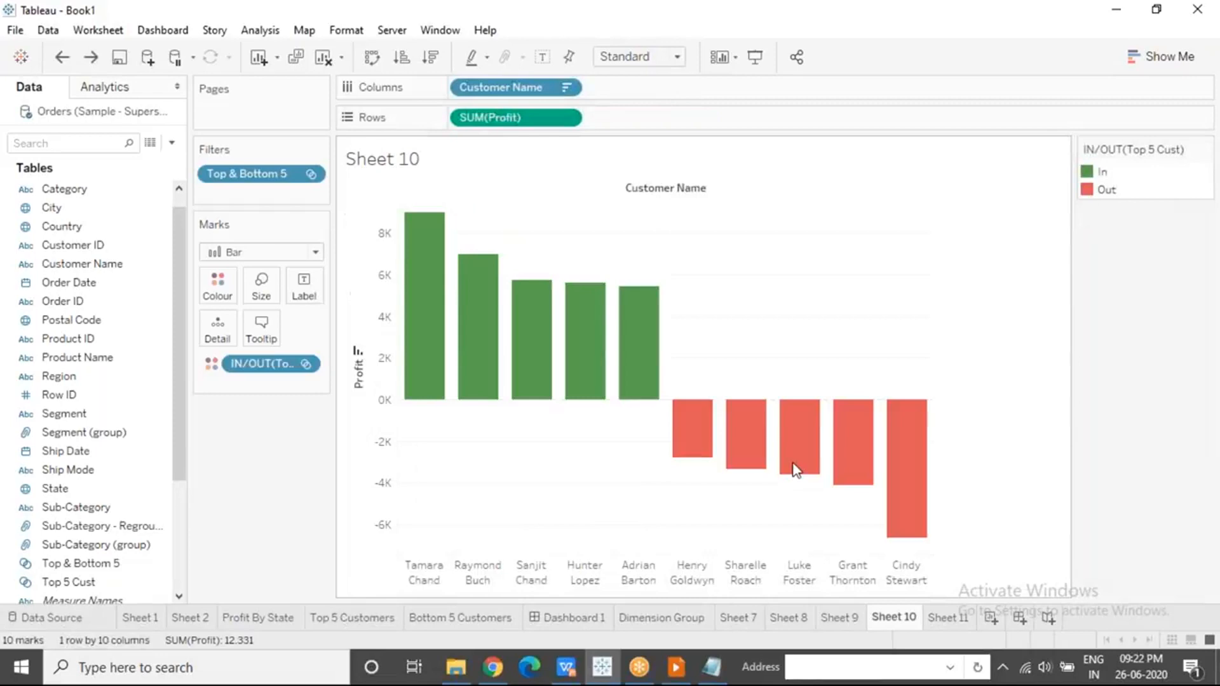
Remove the Top 5 Cust membership from the colouring of the ten filtered bars.
{"action": "left_click", "coordinate": [908, 73]}
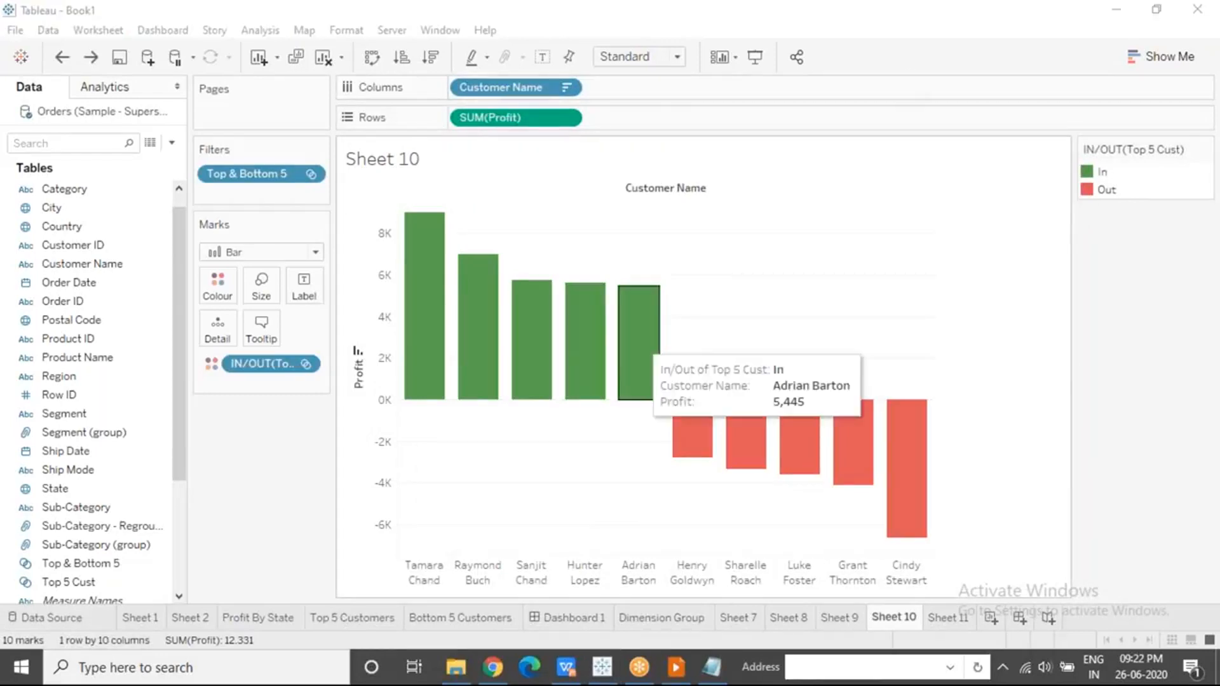
{"action": "left_click_drag", "start_coordinate": [258, 369], "coordinate": [244, 423]}
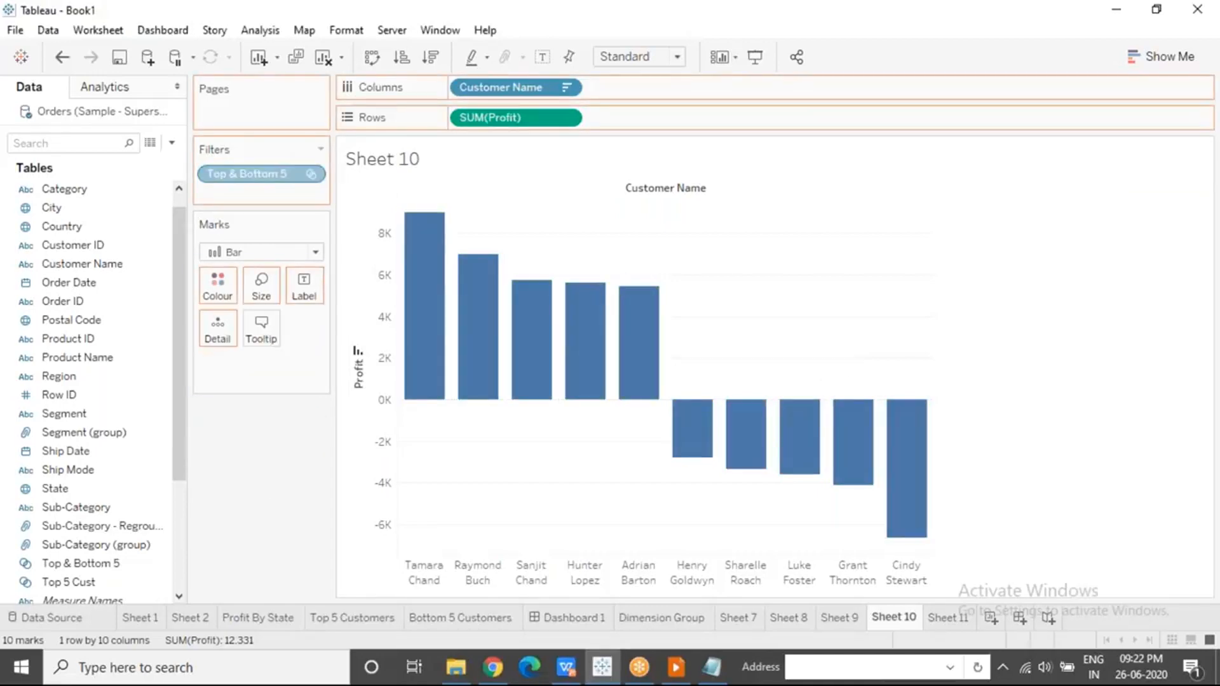
Replace the Top & Bottom 5 filter with colouring by that set's In/Out membership, and highlight its In members to check both ends of the chart.
{"action": "left_click_drag", "start_coordinate": [83, 563], "coordinate": [210, 293]}
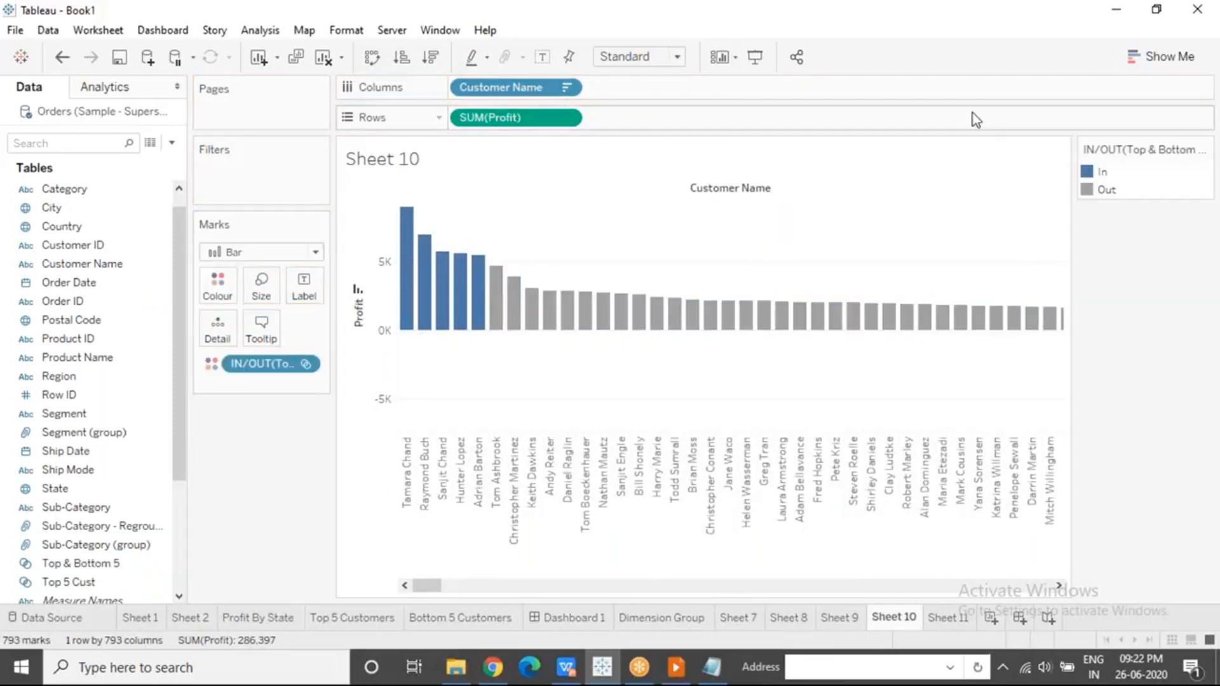
{"action": "left_click", "coordinate": [1087, 171]}
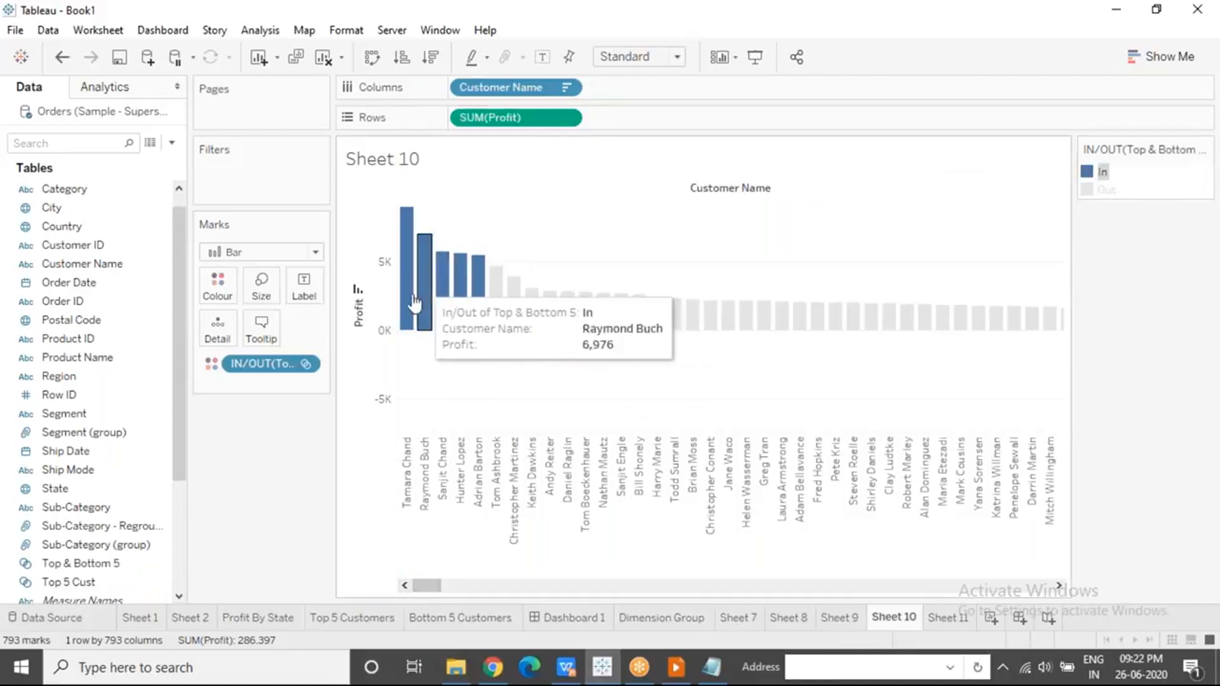
{"action": "left_click_drag", "start_coordinate": [426, 585], "coordinate": [1045, 598]}
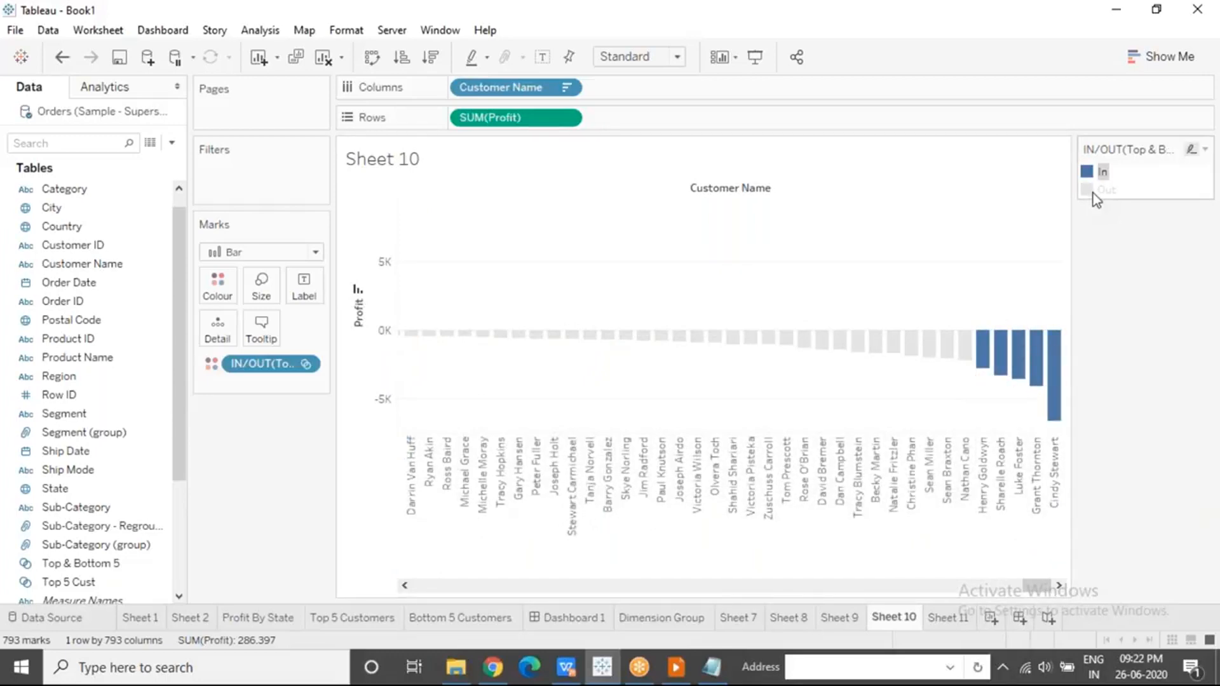
{"action": "left_click", "coordinate": [780, 404]}
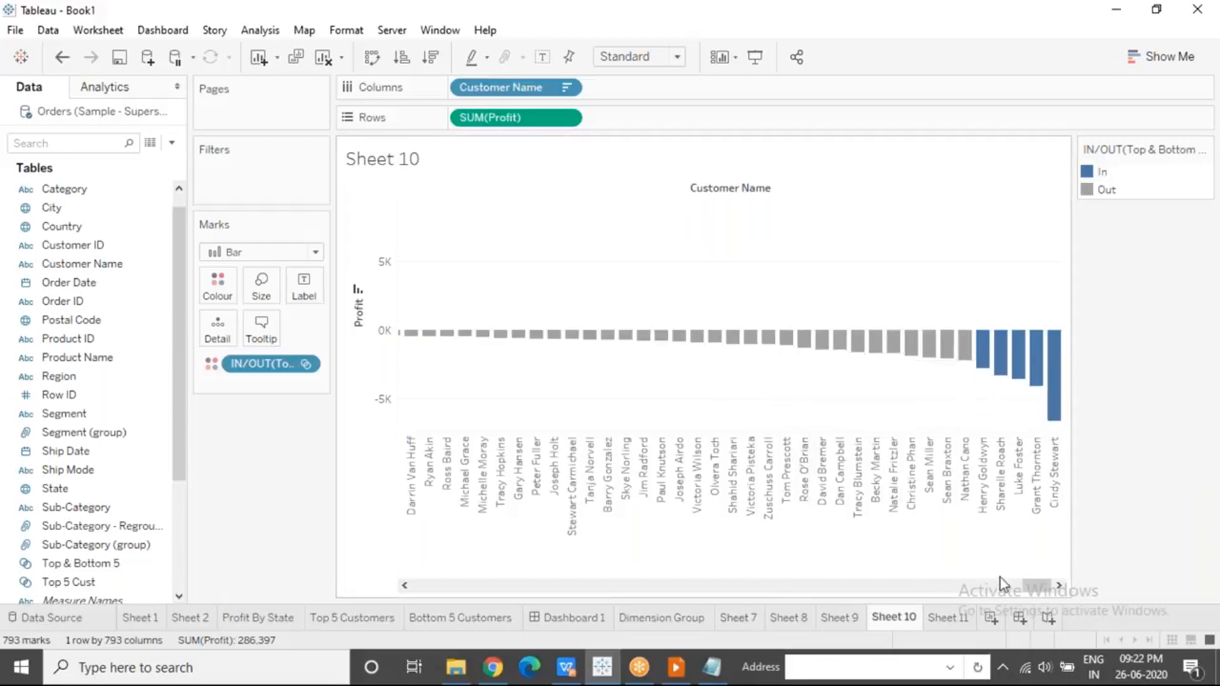
{"action": "left_click_drag", "start_coordinate": [1032, 586], "coordinate": [364, 524]}
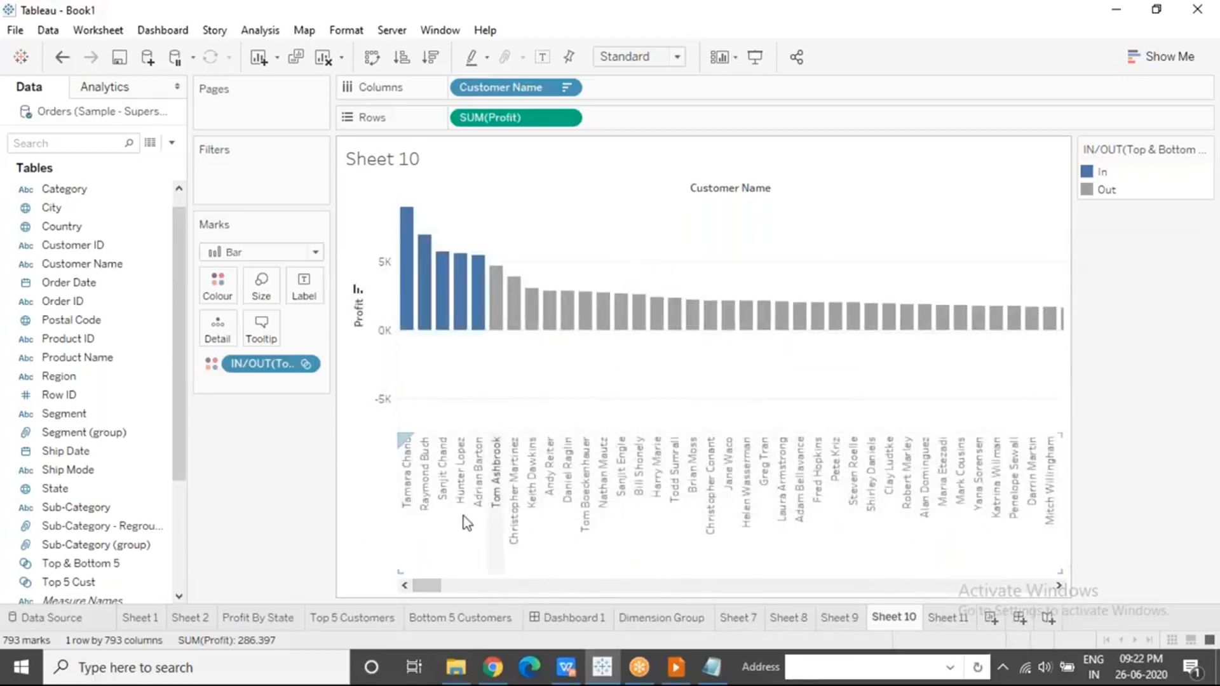
{"action": "left_click_drag", "start_coordinate": [427, 587], "coordinate": [394, 597]}
{"action": "left_click_drag", "start_coordinate": [1218, 590], "coordinate": [380, 598]}
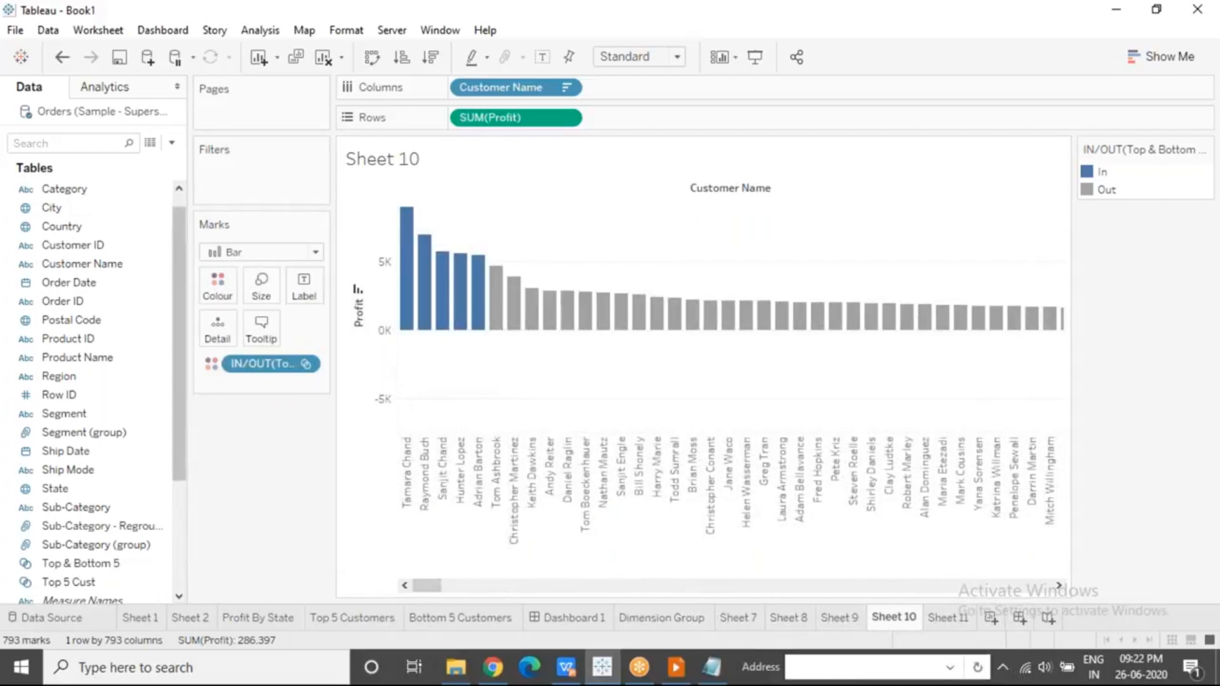
Colour the bars by Top 5 Cust membership to compare both ends of the chart, and restore the Top & Bottom 5 colouring.
{"action": "left_click", "coordinate": [68, 583]}
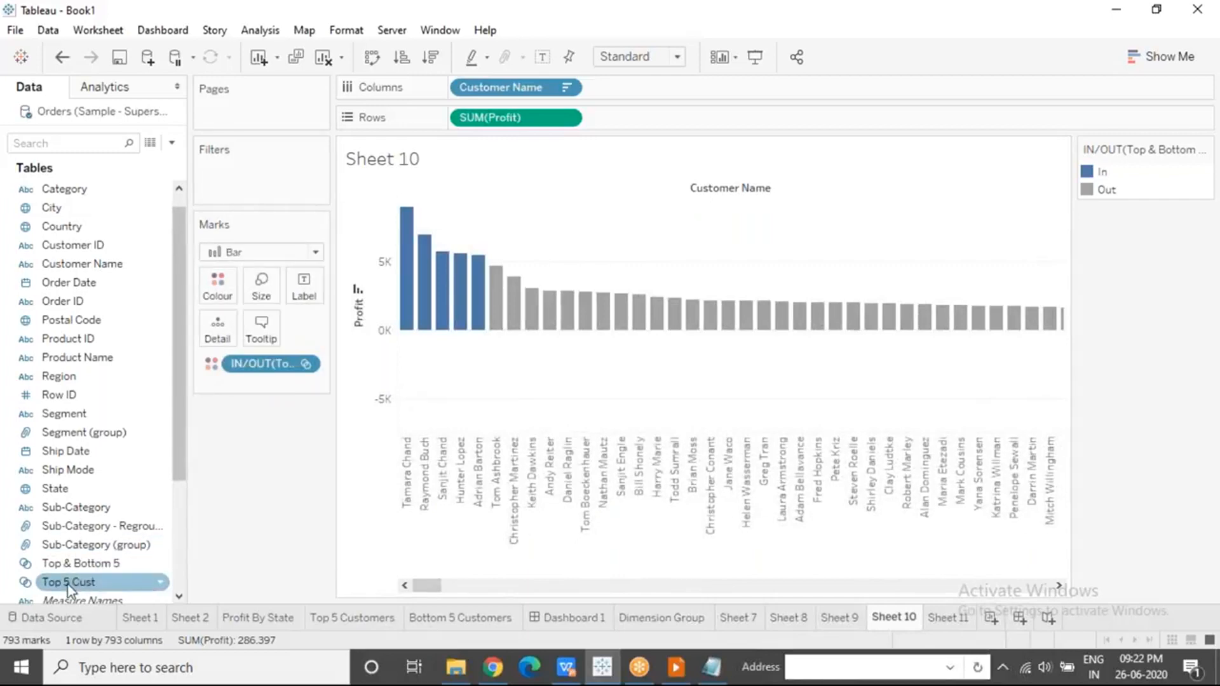
{"action": "left_click_drag", "start_coordinate": [68, 587], "coordinate": [217, 286]}
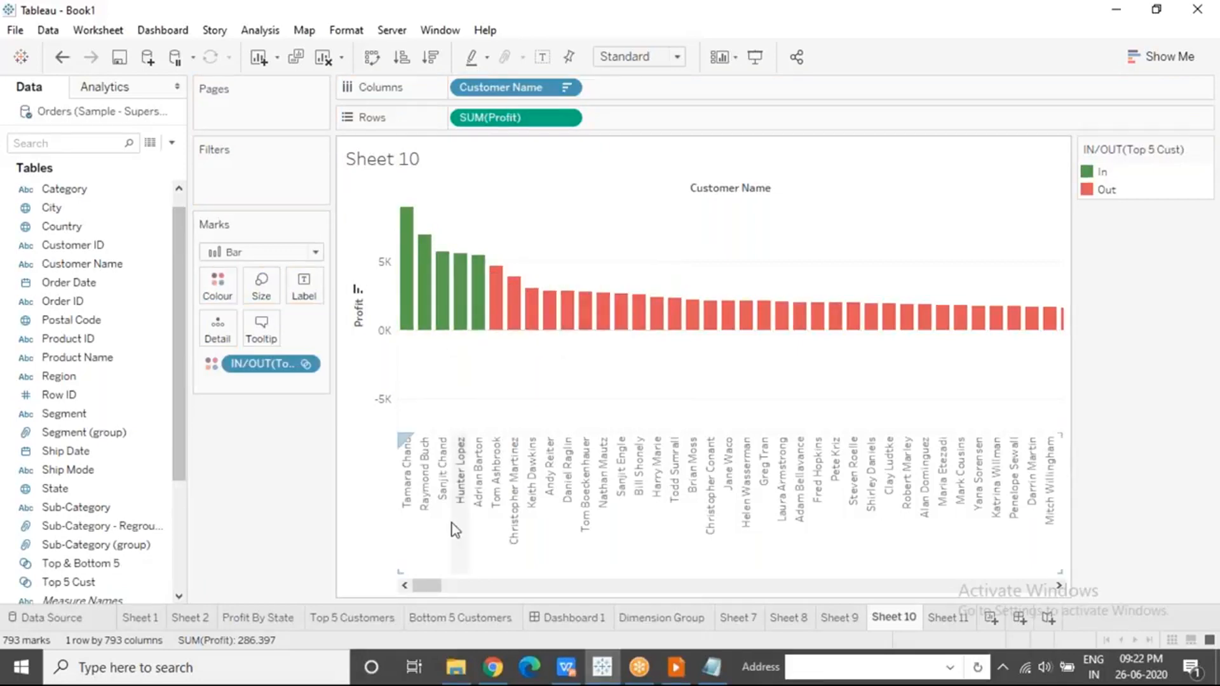
{"action": "left_click_drag", "start_coordinate": [422, 585], "coordinate": [1066, 555]}
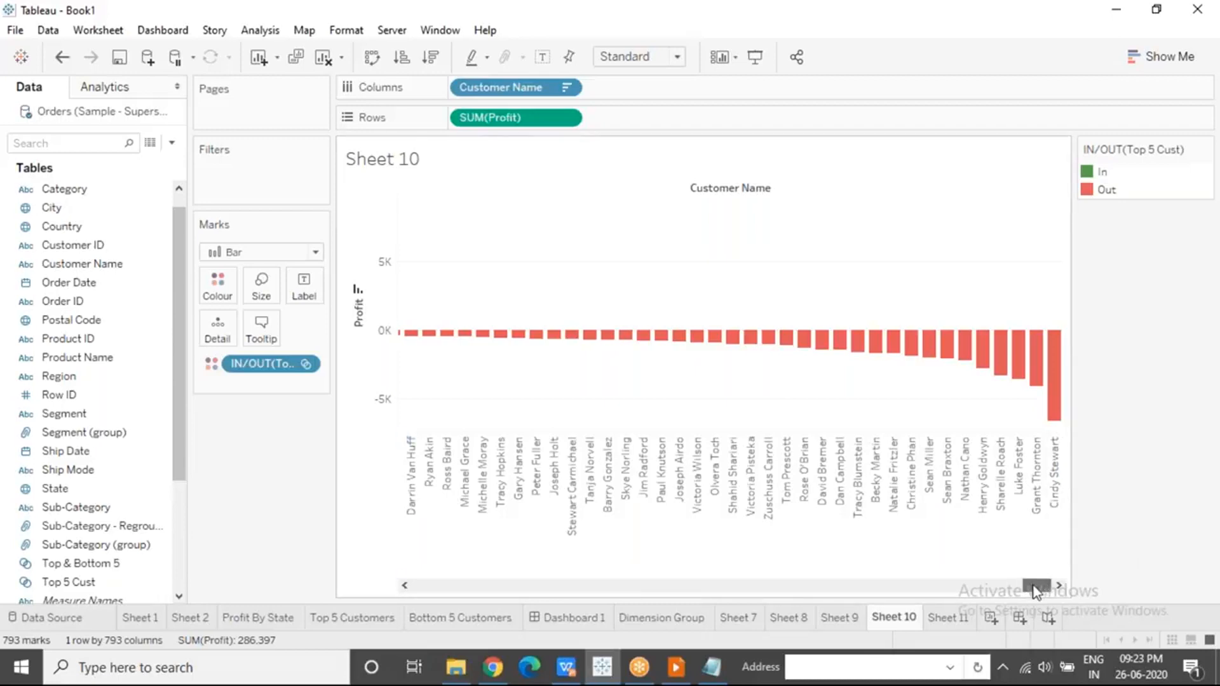
{"action": "left_click_drag", "start_coordinate": [1037, 586], "coordinate": [328, 567]}
{"action": "left_click_drag", "start_coordinate": [264, 363], "coordinate": [217, 286]}
{"action": "mouse_move", "coordinate": [418, 585]}
{"action": "left_mouse_down"}
{"action": "mouse_move", "coordinate": [1184, 572]}
{"action": "mouse_move", "coordinate": [417, 575]}
{"action": "left_mouse_up"}
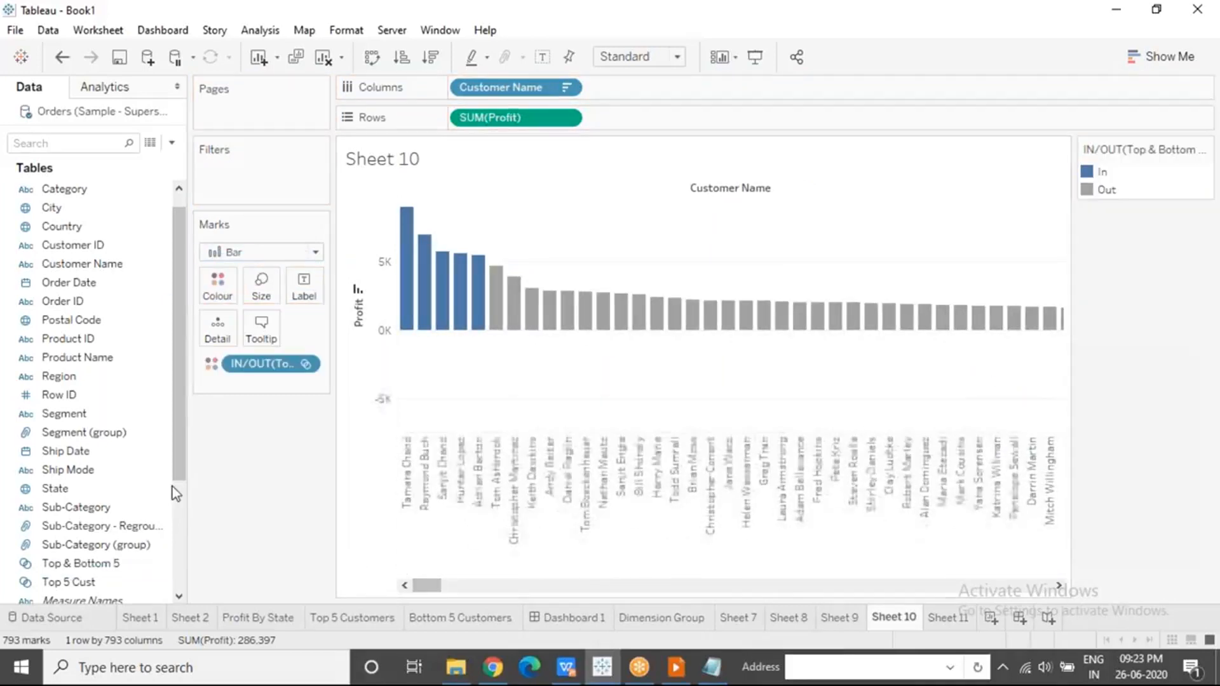
Add the Top 5 Cust set as a second colour field alongside the Top & Bottom 5 set on the profit bars.
{"action": "scroll", "coordinate": [172, 487], "scroll_direction": "down", "scroll_amount": 3}
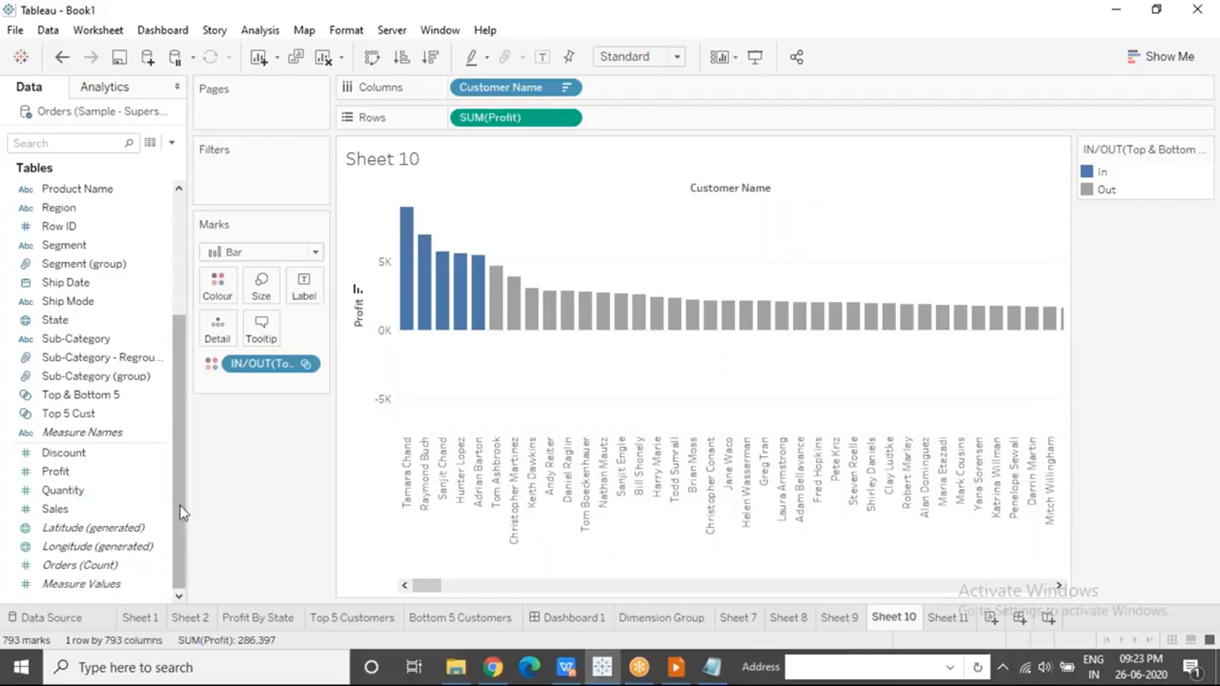
{"action": "left_click_drag", "start_coordinate": [186, 480], "coordinate": [184, 441]}
{"action": "left_click", "coordinate": [74, 416]}
{"action": "left_click_drag", "start_coordinate": [73, 418], "coordinate": [229, 359]}
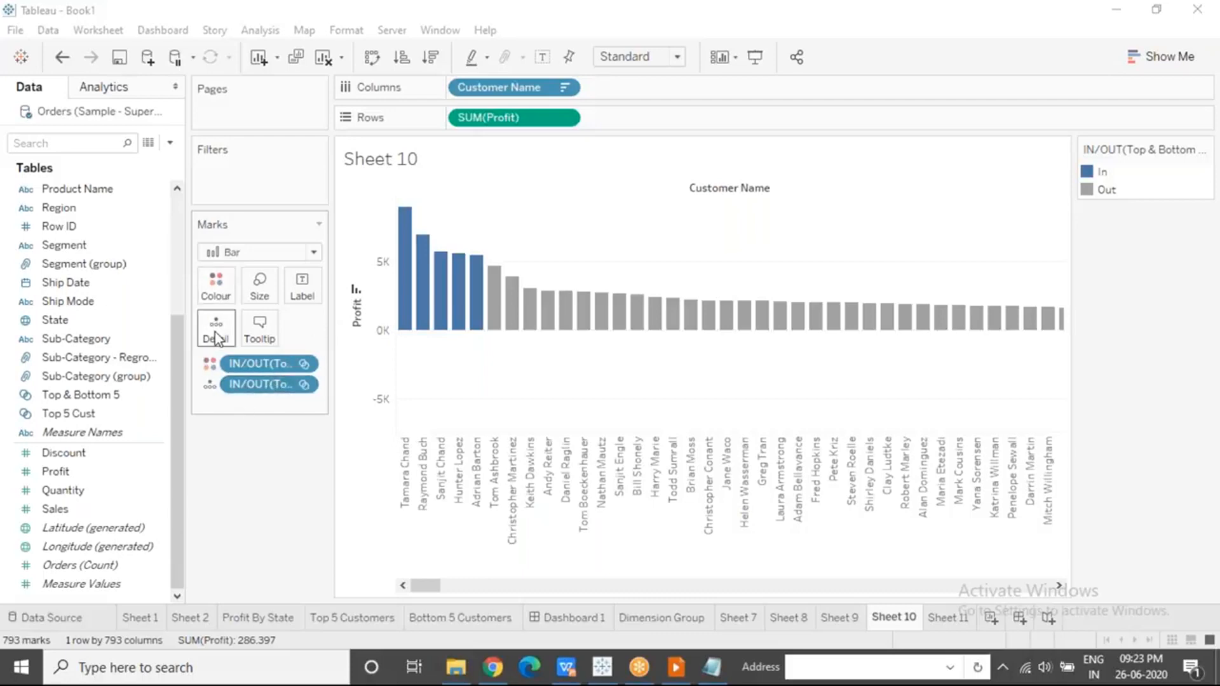
{"action": "left_click", "coordinate": [210, 386]}
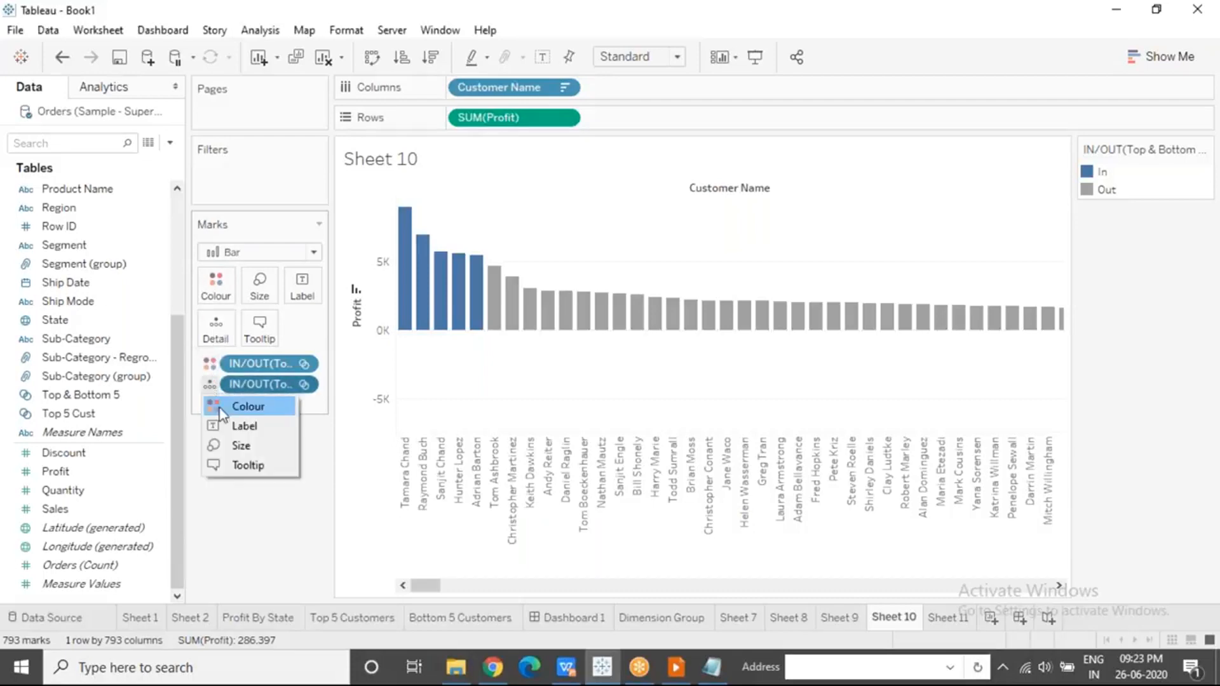
{"action": "left_click", "coordinate": [223, 409]}
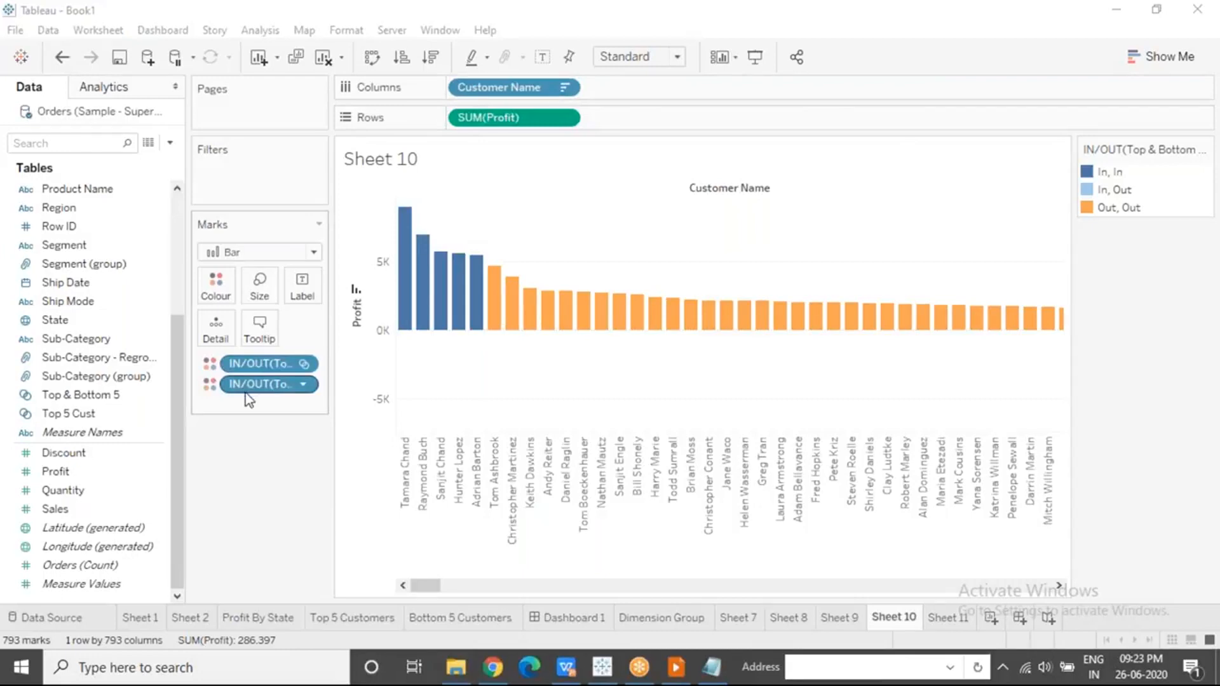
{"action": "double_click", "coordinate": [1122, 191]}
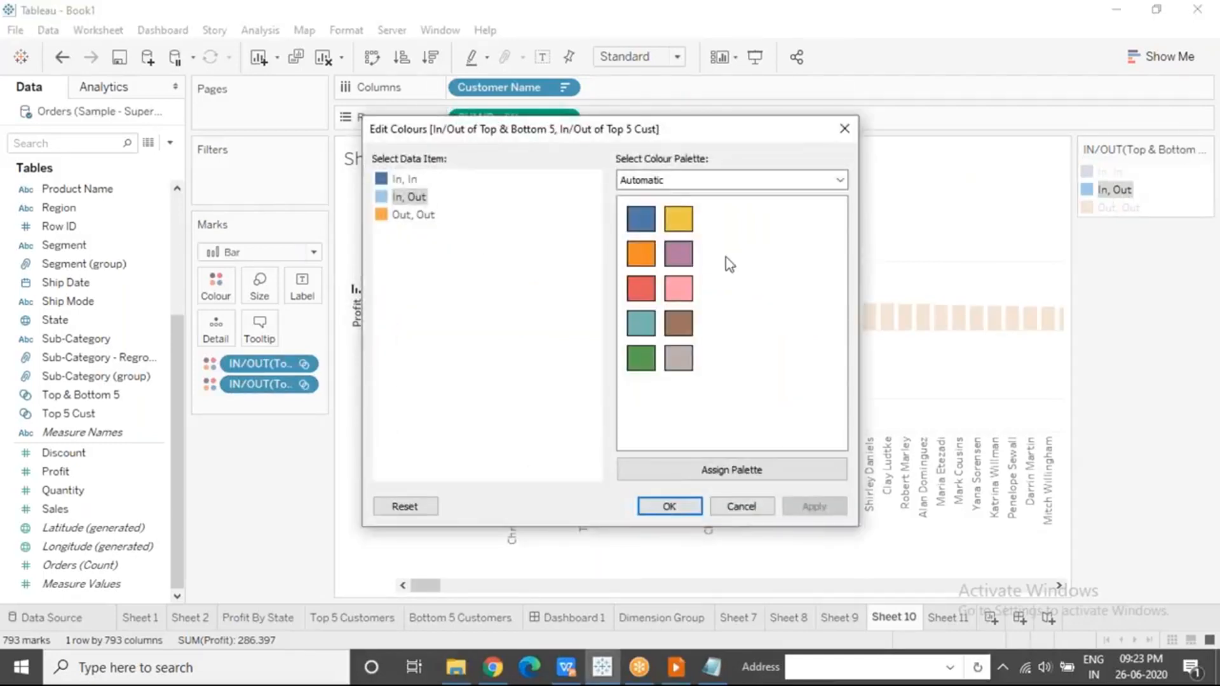
{"action": "left_click", "coordinate": [455, 292]}
{"action": "left_click", "coordinate": [845, 129]}
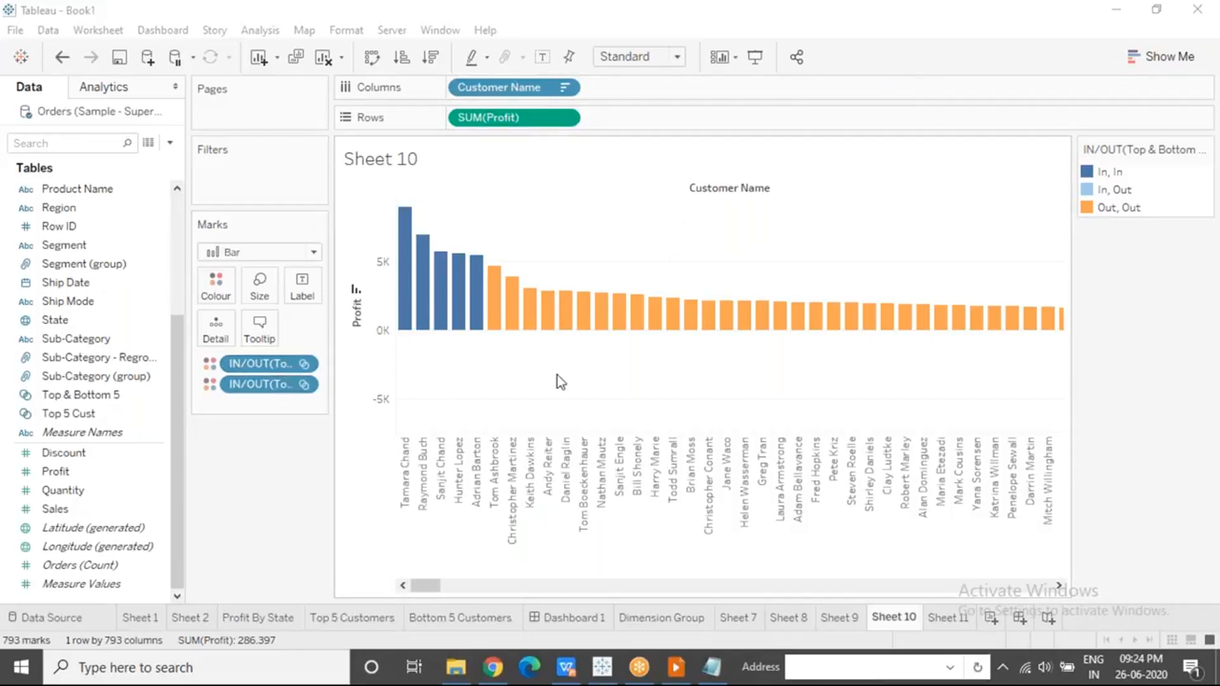
Open the colour editor for the combined sets, then switch to Notepad and add the headings "Top & Bottom 5" and "Top 5" below the notes.
{"action": "double_click", "coordinate": [1111, 173]}
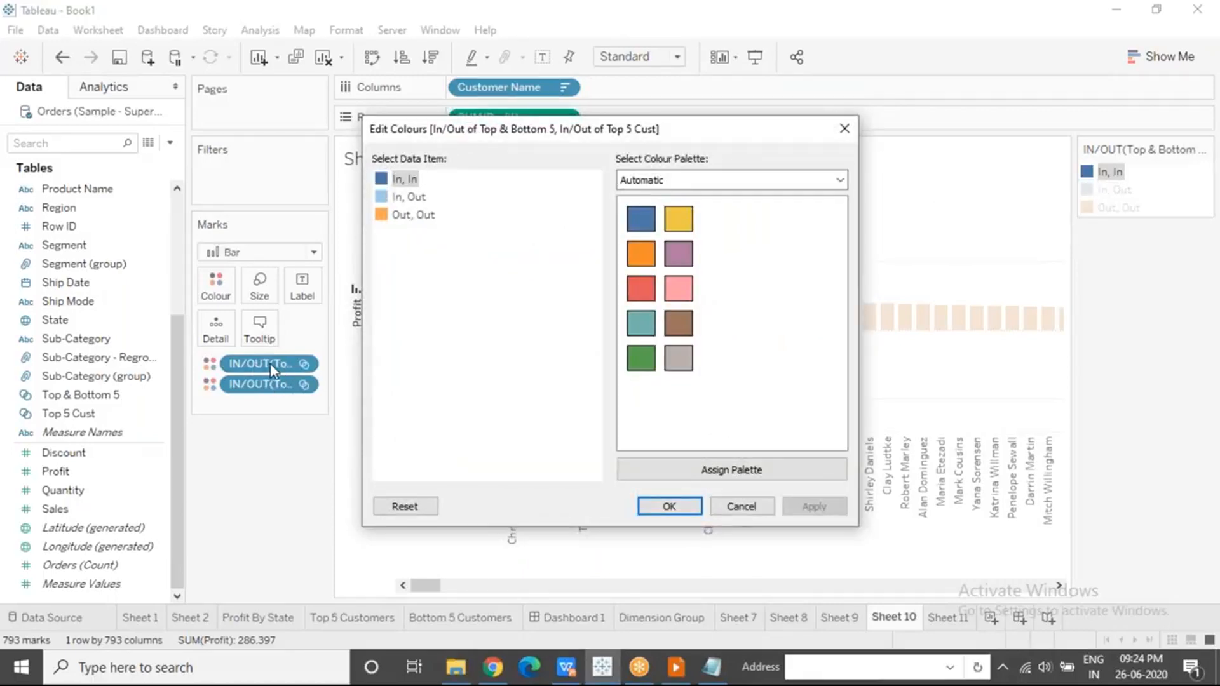
{"action": "left_click", "coordinate": [712, 666]}
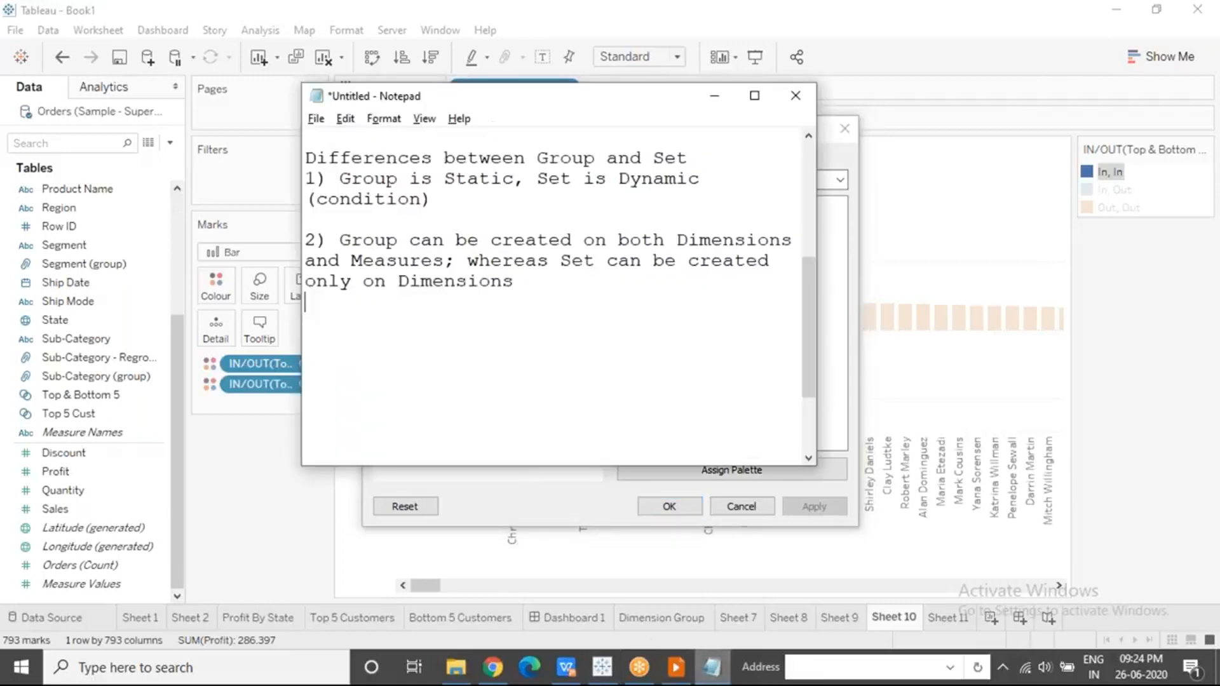
{"action": "left_click_drag", "start_coordinate": [525, 101], "coordinate": [805, 218]}
{"action": "left_click", "coordinate": [757, 416]}
{"action": "key", "text": "Return"}
{"action": "type", "text": "T"}
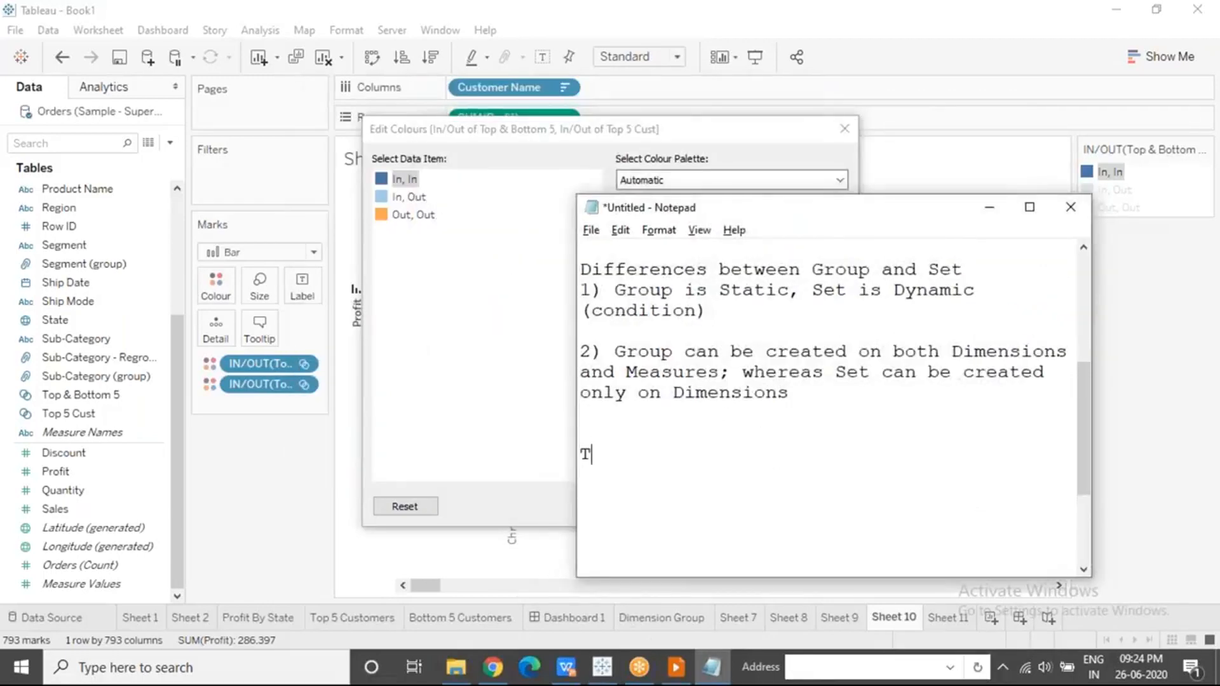
{"action": "type", "text": "op & Bottom 5"}
{"action": "key", "text": "Return"}
{"action": "key", "text": "BackSpace"}
{"action": "type", "text": "T"}
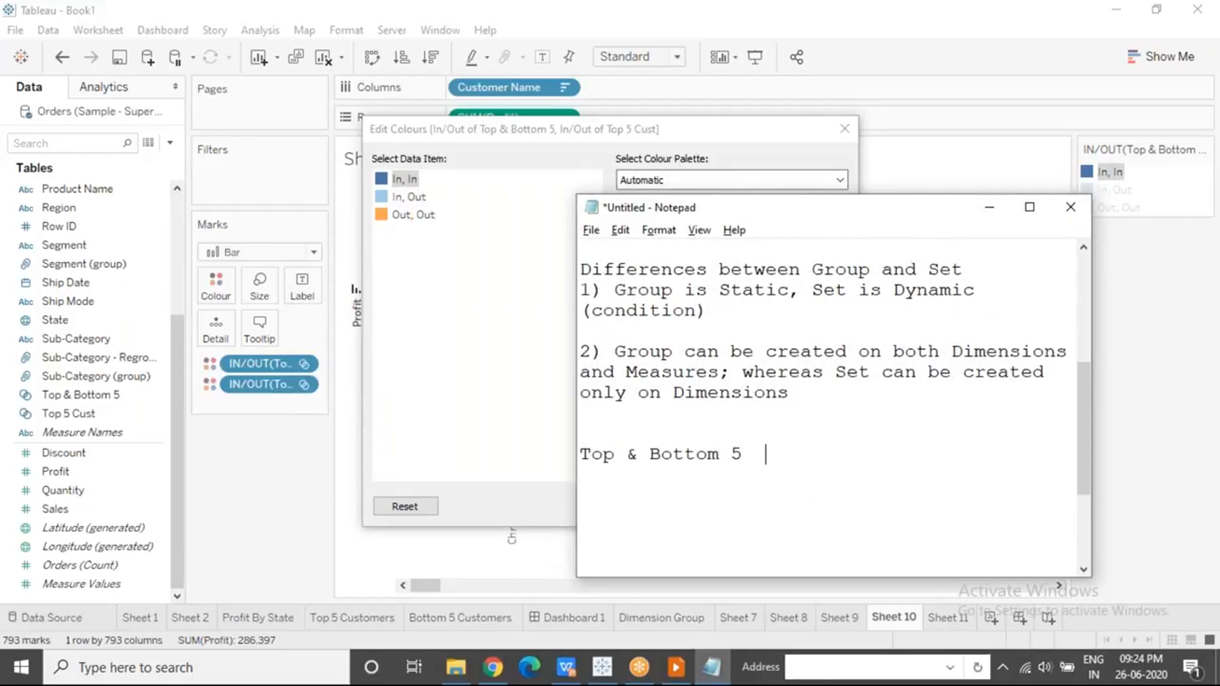
{"action": "type", "text": "op 5"}
Add the first table row in Notepad with the entries "IN", "IN" and "Top5".
{"action": "key", "text": "Return"}
{"action": "type", "text": "IN"}
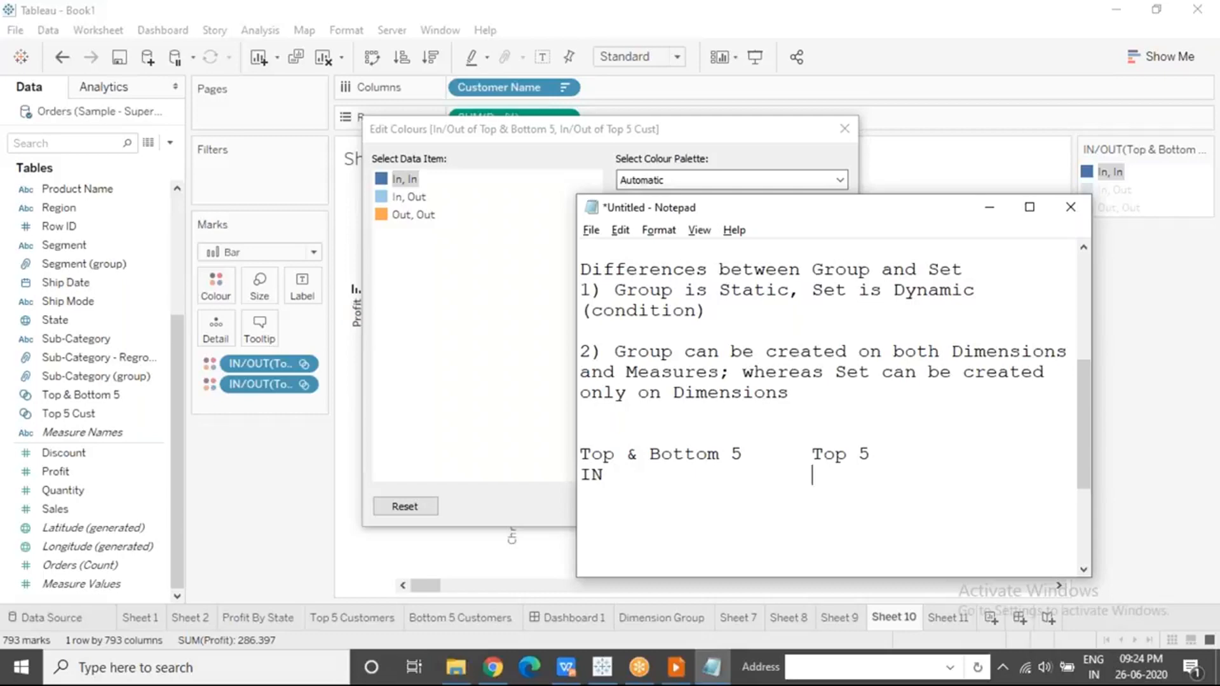
{"action": "key", "text": "BackSpace"}
{"action": "type", "text": "IN"}
{"action": "left_click", "coordinate": [849, 32]}
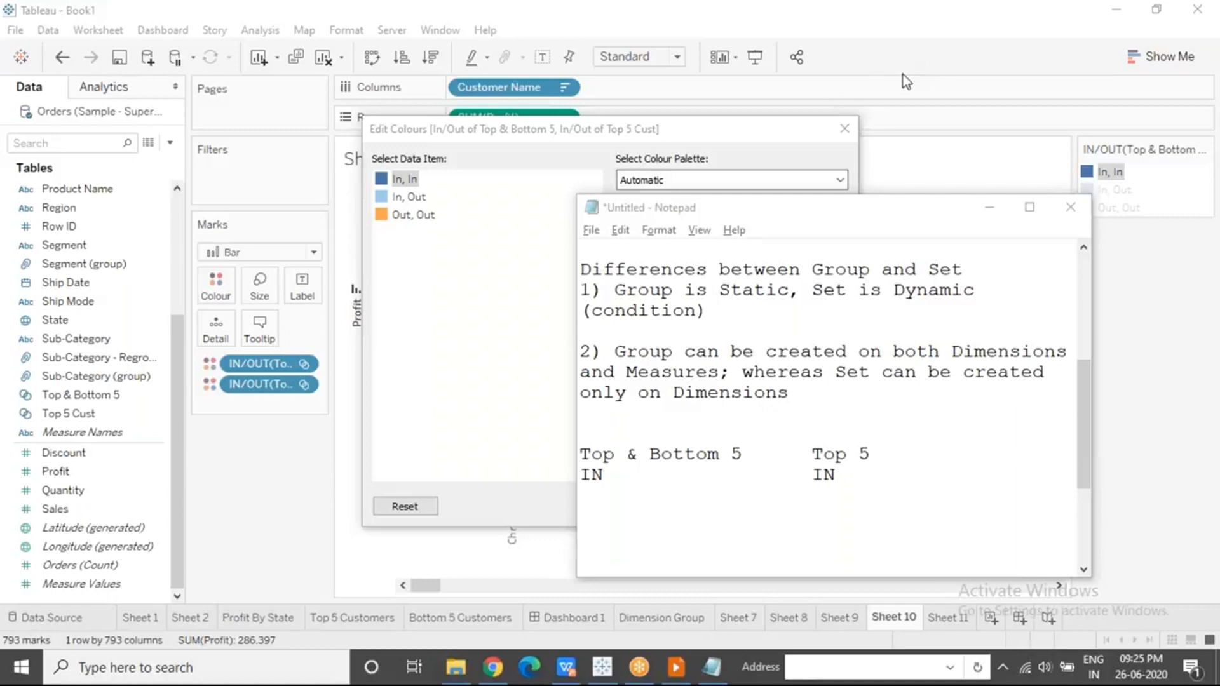
{"action": "left_click", "coordinate": [880, 477]}
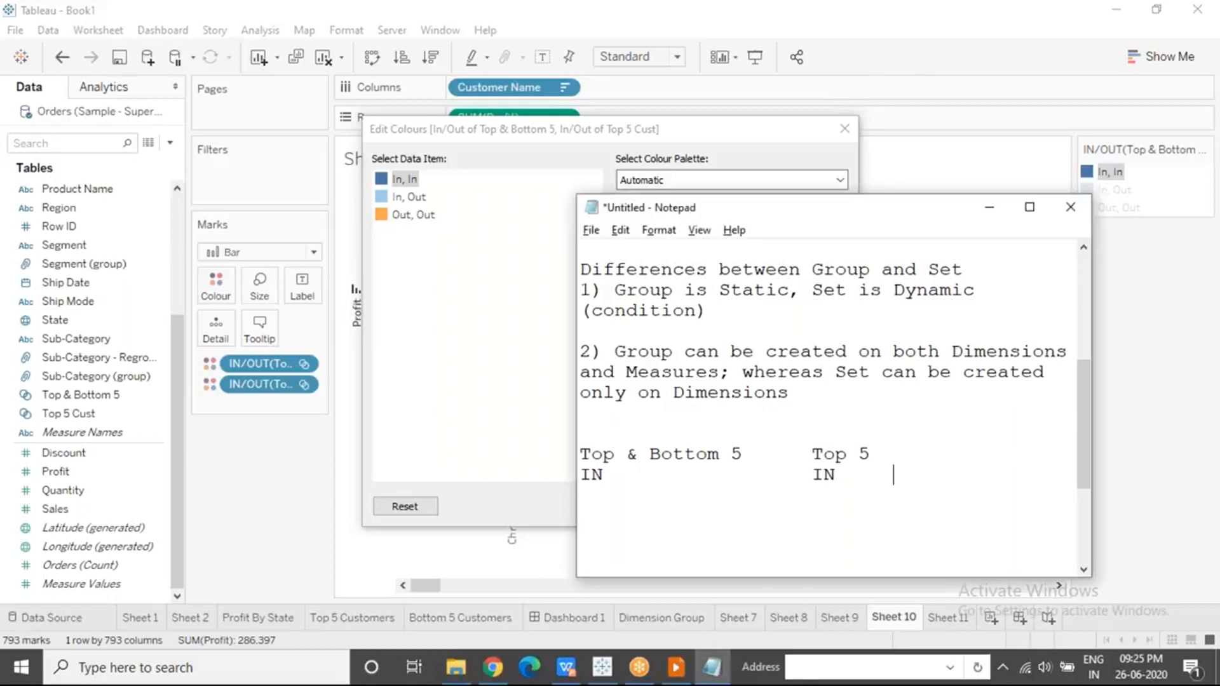
{"action": "type", "text": "Top5"}
Add the second table row in Notepad with the entries "In", "Out" and "Bottom 5".
{"action": "key", "text": "Return"}
{"action": "type", "text": "In  "}
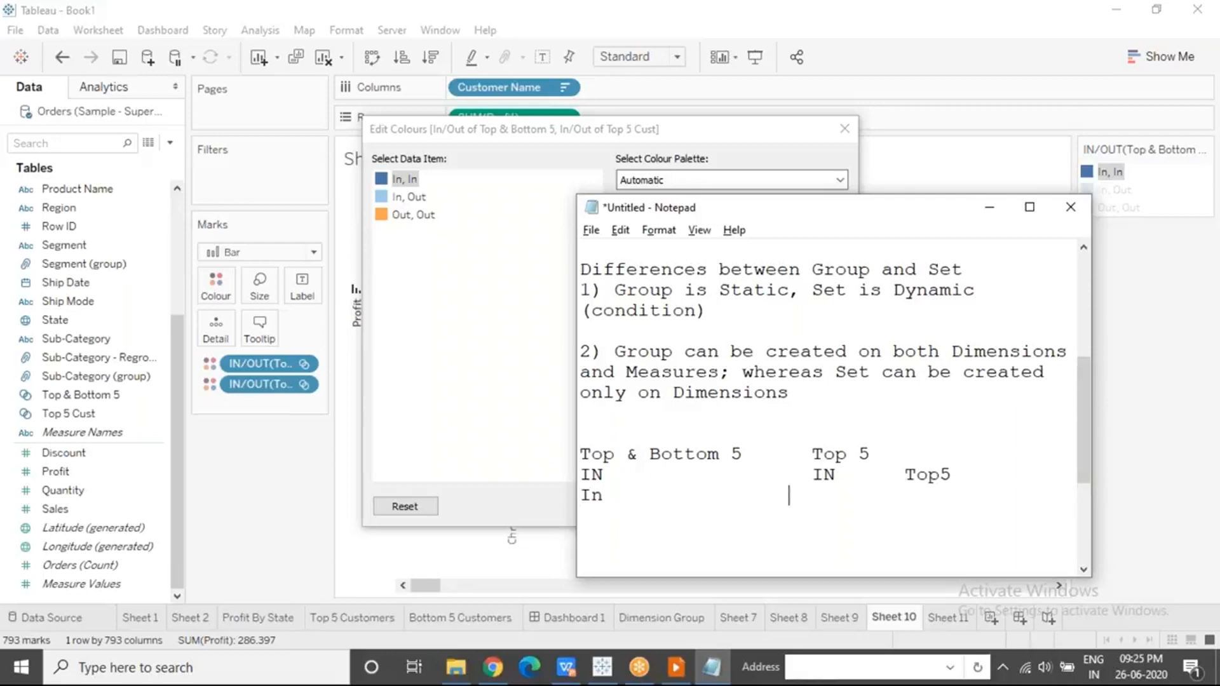
{"action": "type", "text": "                Out"}
{"action": "left_click", "coordinate": [855, 33]}
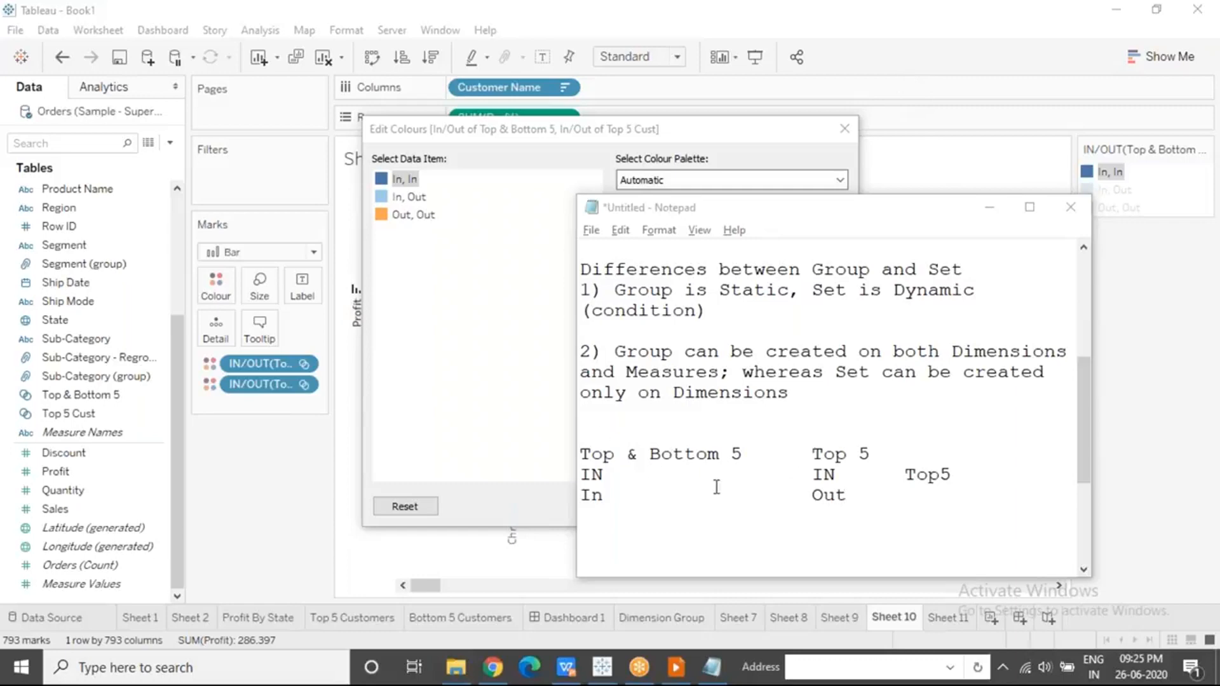
{"action": "left_click", "coordinate": [907, 497]}
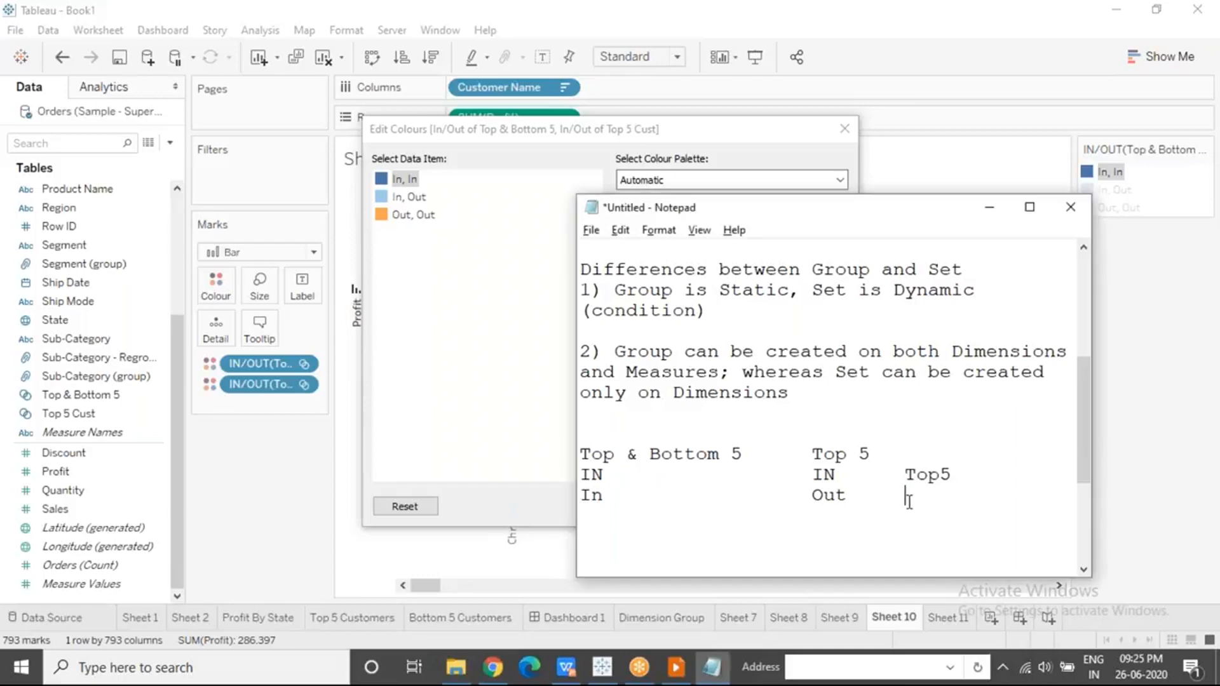
{"action": "type", "text": "Bottom 5"}
Add the third table row in Notepad with the entries "Out", "Out" and "Others".
{"action": "key", "text": "Return"}
{"action": "type", "text": "Ou"}
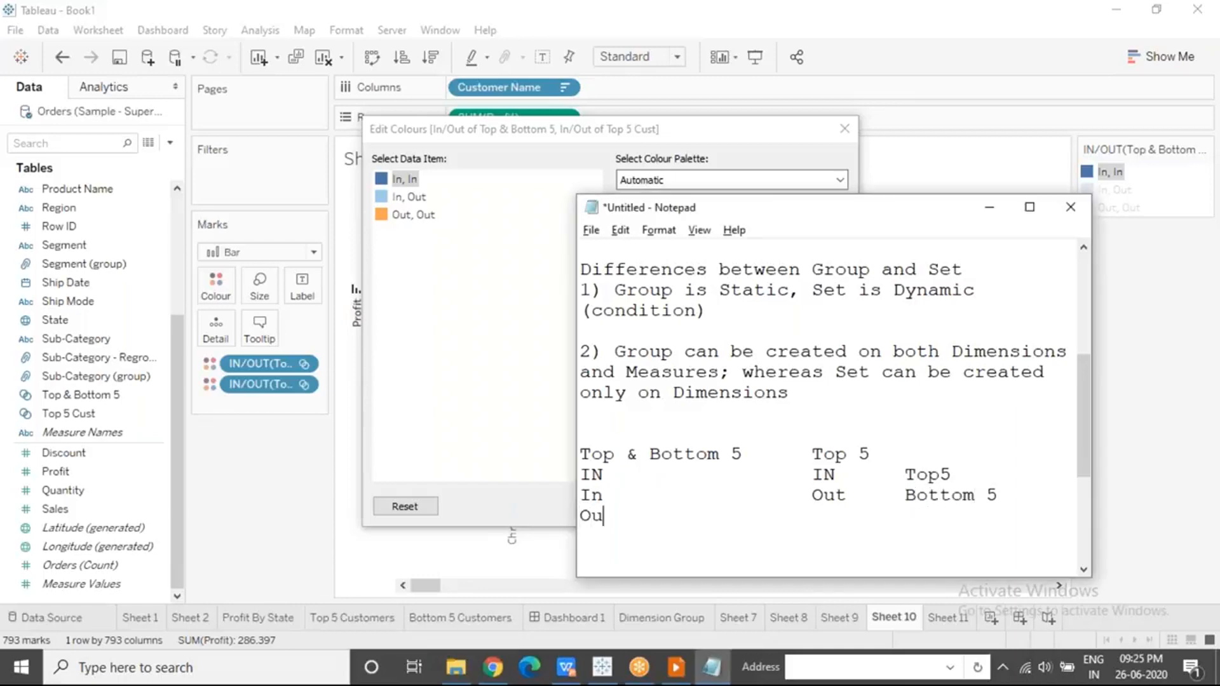
{"action": "type", "text": "t                 Out"}
{"action": "left_click", "coordinate": [849, 27]}
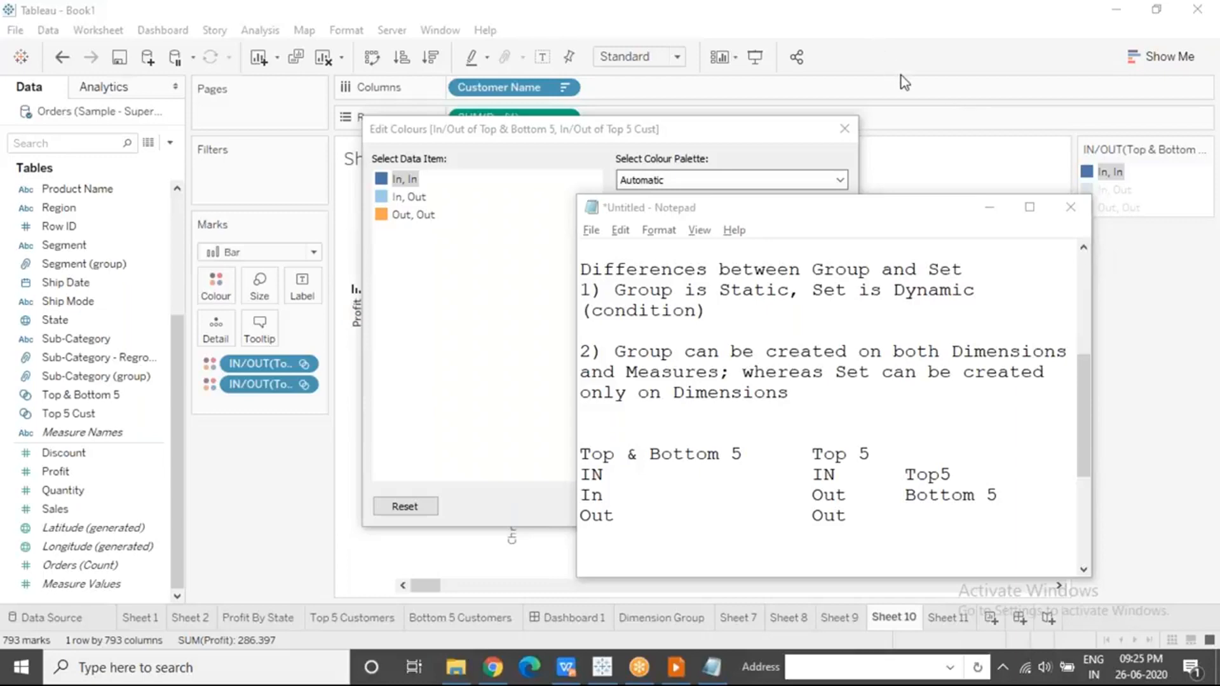
{"action": "left_click", "coordinate": [857, 512]}
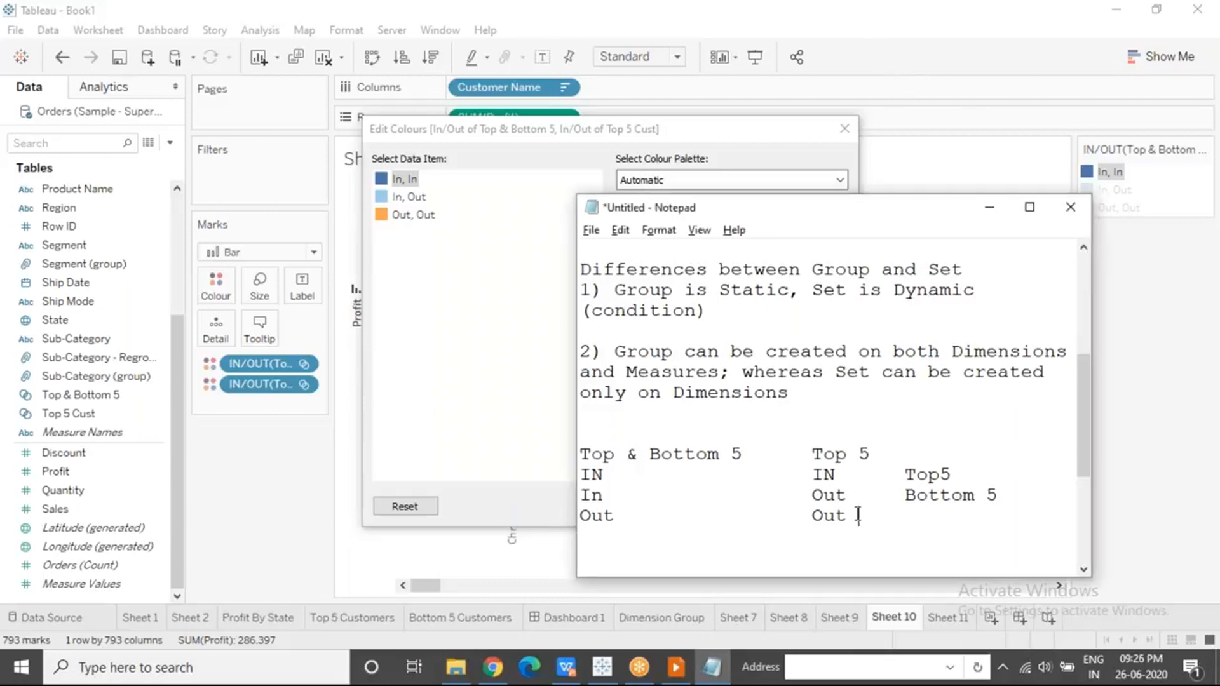
{"action": "type", "text": "Othres"}
{"action": "key", "text": "BackSpace"}
{"action": "key", "text": "BackSpace"}
{"action": "key", "text": "BackSpace"}
{"action": "type", "text": "ers"}
Return to Tableau's colour editor and assign green to "In, In", red to "In, Out" and grey to "Out, Out", then apply the colours.
{"action": "left_click", "coordinate": [990, 208]}
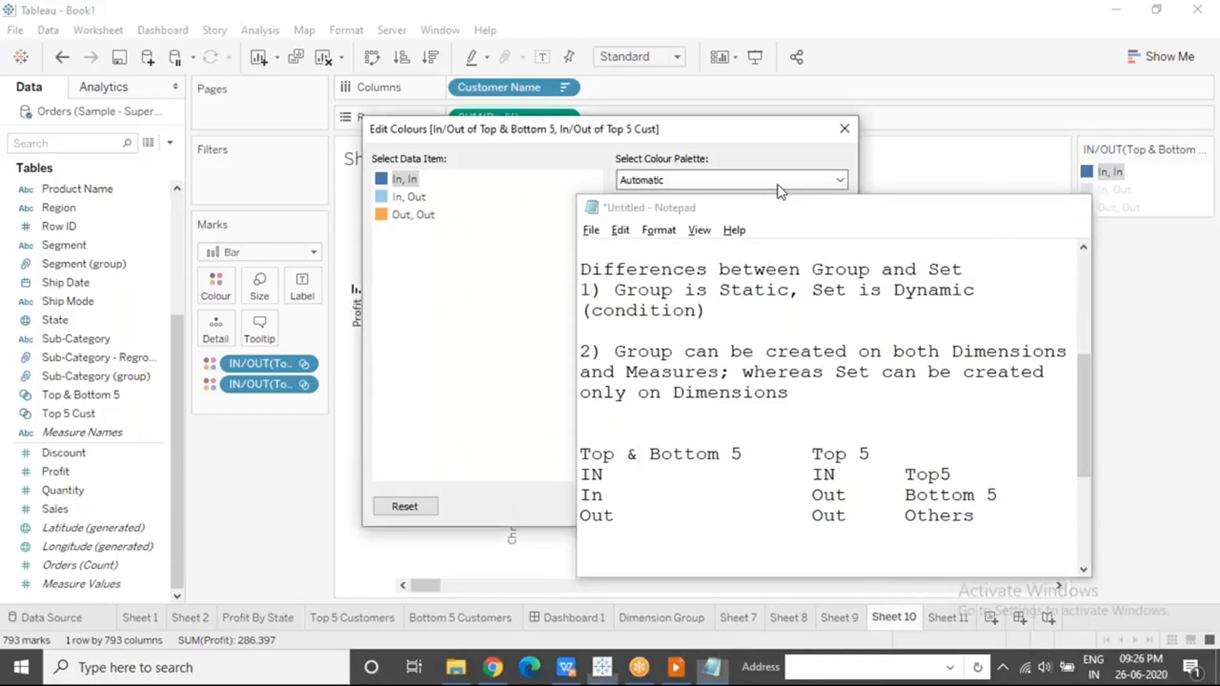
{"action": "left_click", "coordinate": [645, 363]}
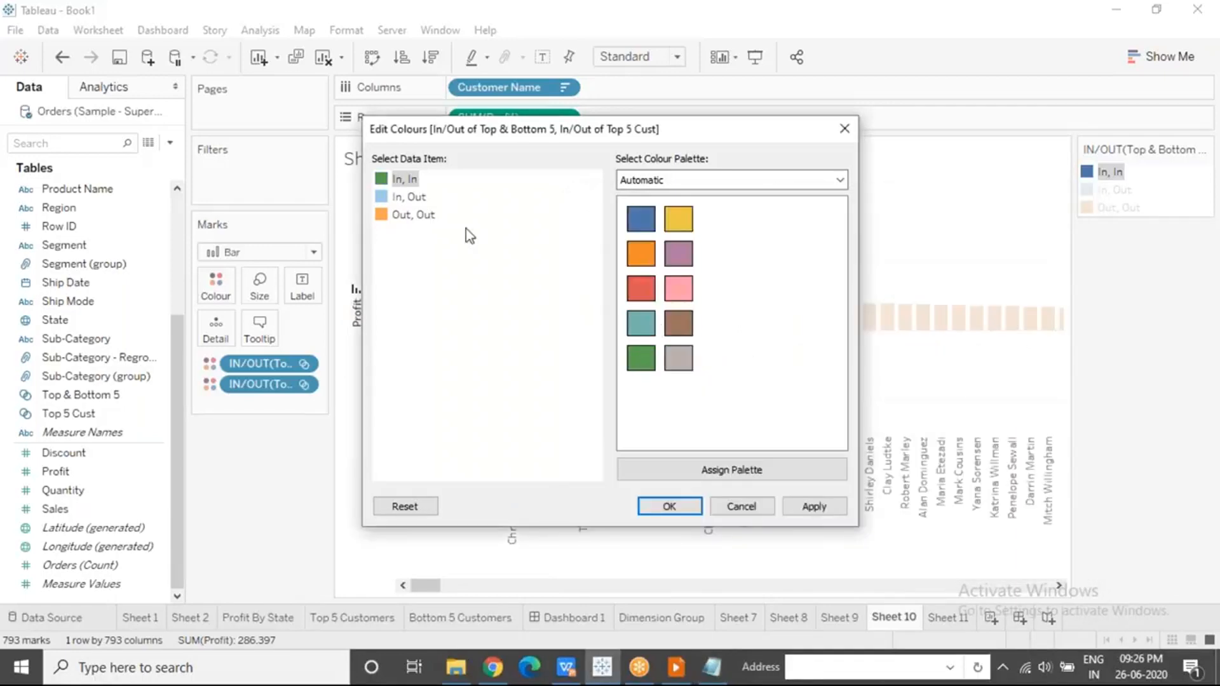
{"action": "left_click", "coordinate": [423, 218]}
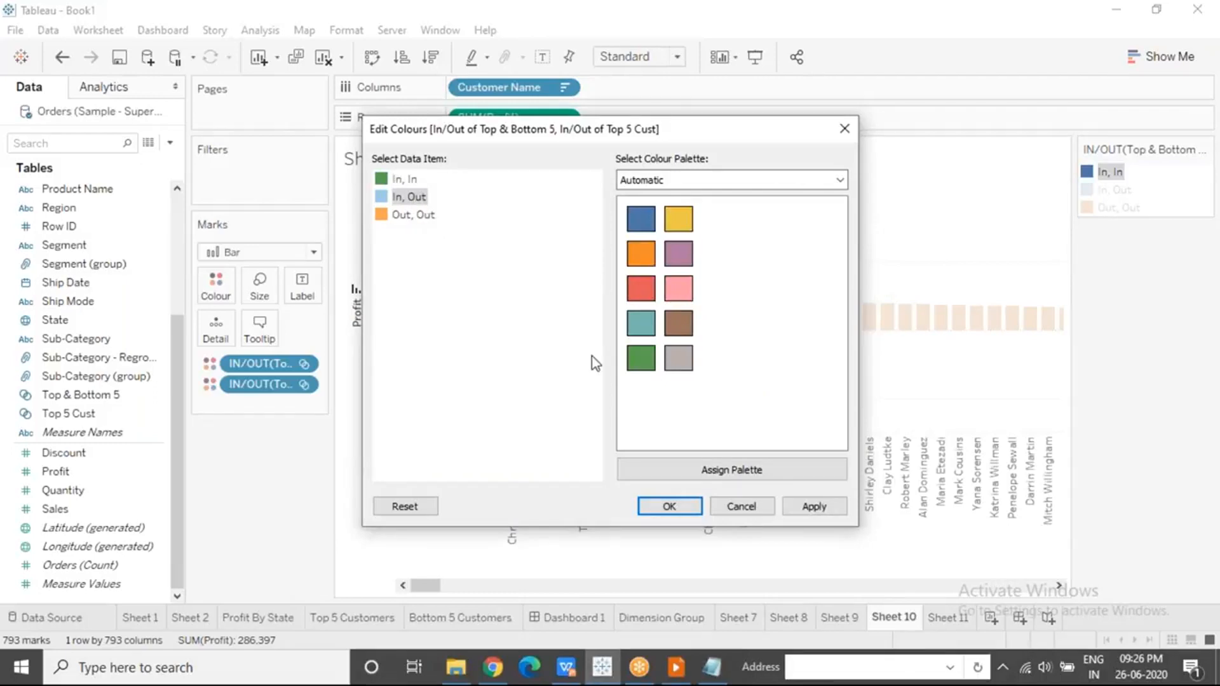
{"action": "left_click", "coordinate": [636, 289]}
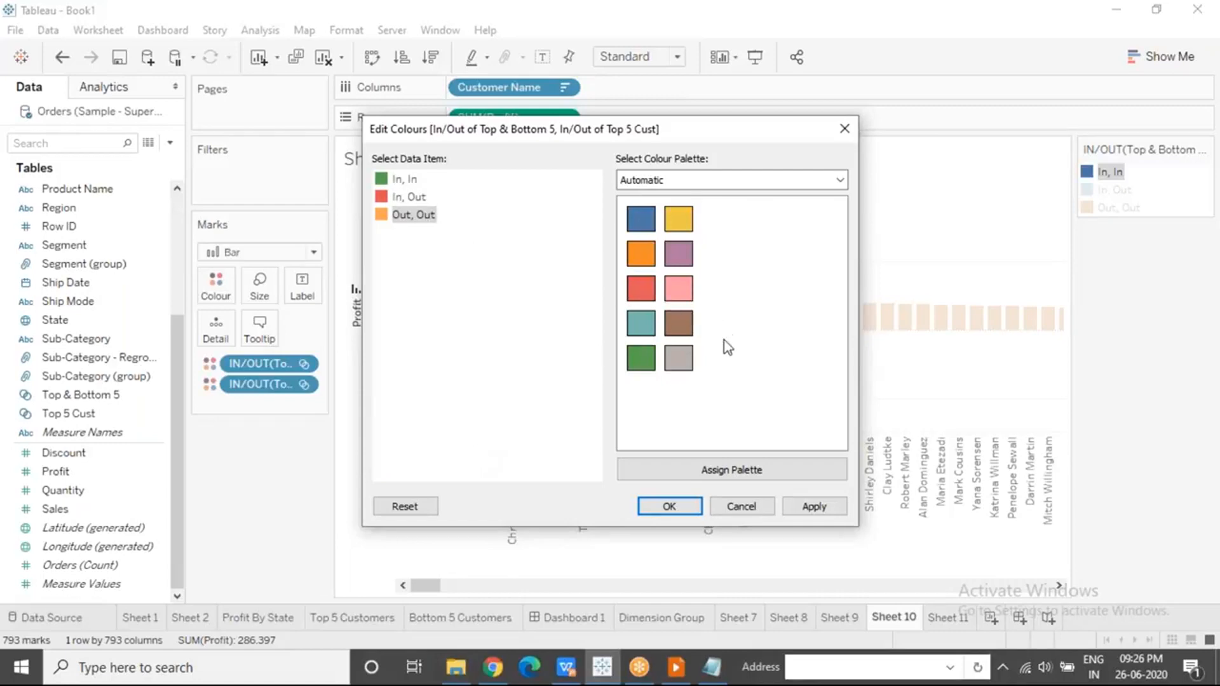
{"action": "left_click", "coordinate": [679, 358]}
{"action": "left_click", "coordinate": [668, 506]}
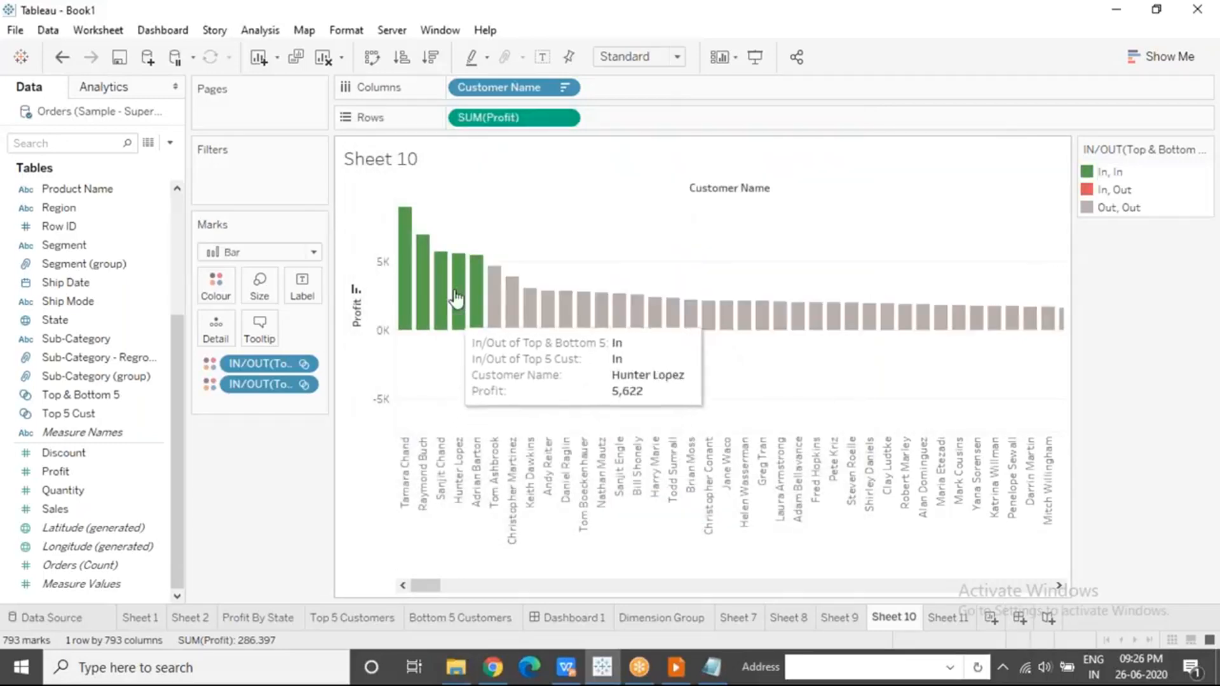
{"action": "left_click_drag", "start_coordinate": [426, 584], "coordinate": [402, 557]}
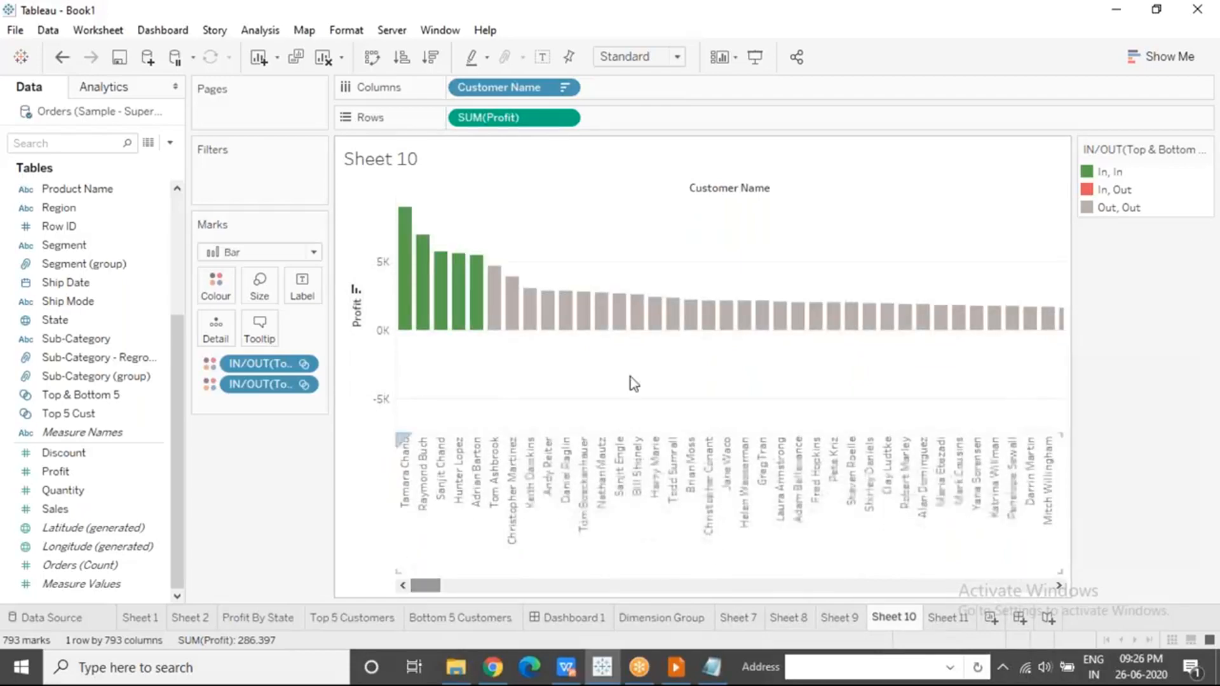
{"action": "left_click", "coordinate": [847, 31]}
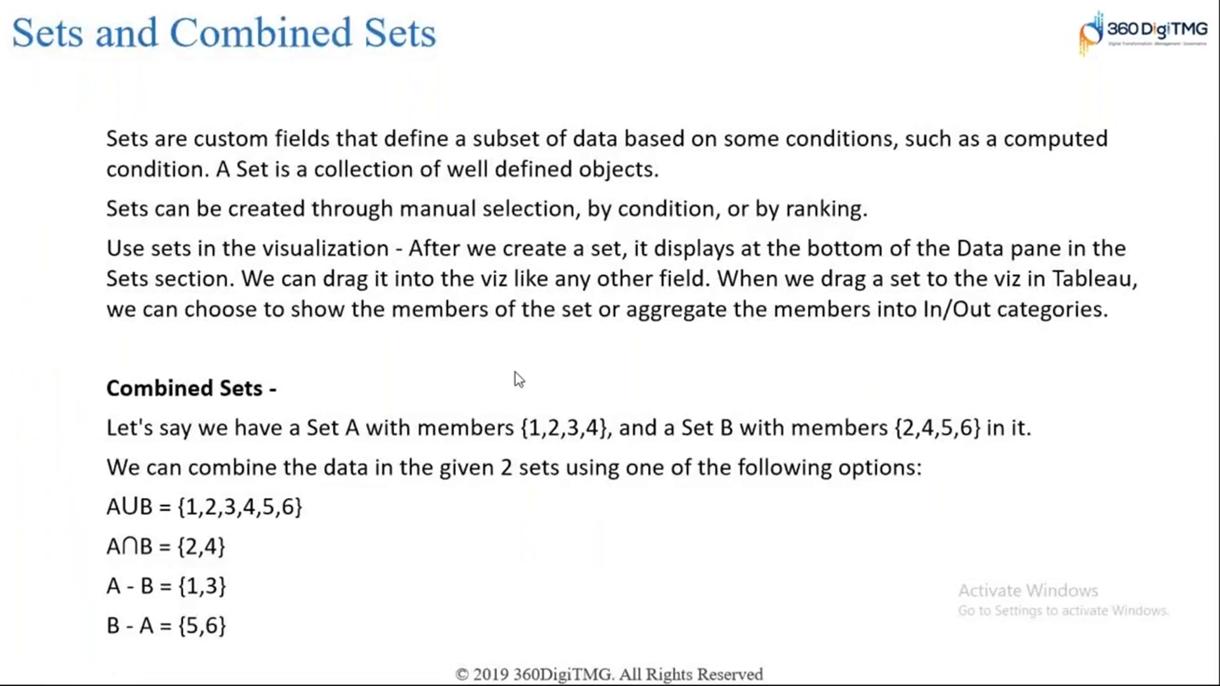
{"action": "left_click", "coordinate": [516, 372]}
{"action": "left_click", "coordinate": [516, 372]}
{"action": "left_click", "coordinate": [516, 372]}
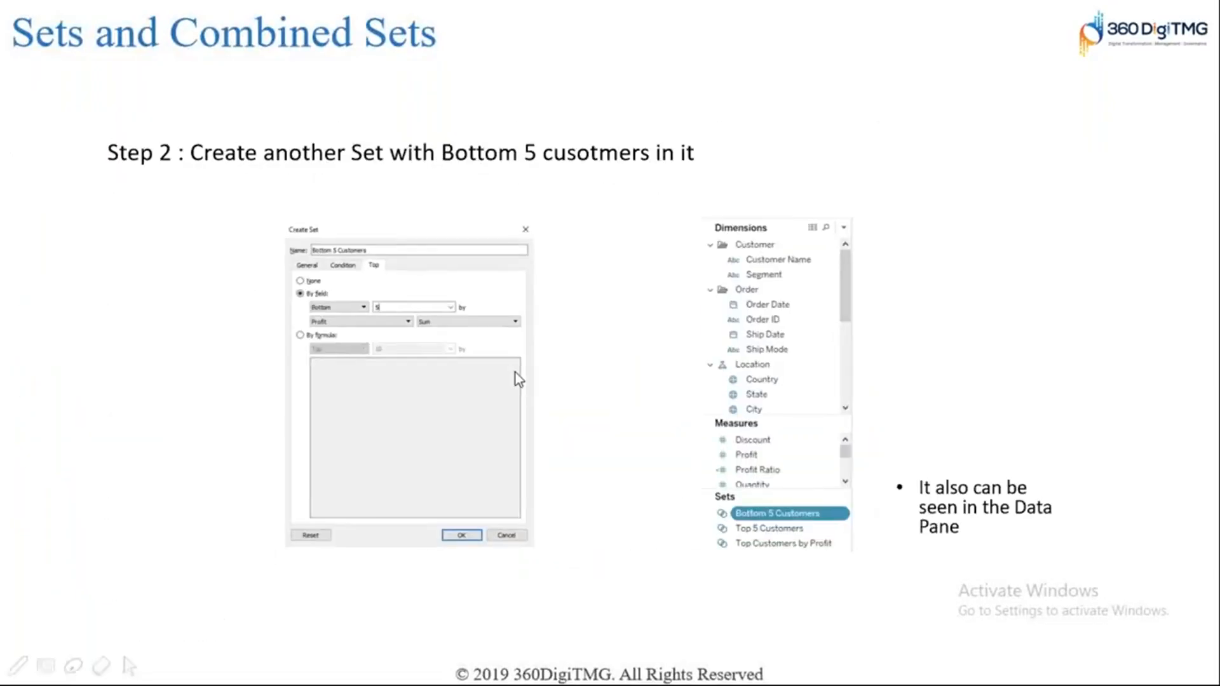
{"action": "left_click", "coordinate": [516, 373]}
{"action": "left_click", "coordinate": [516, 372]}
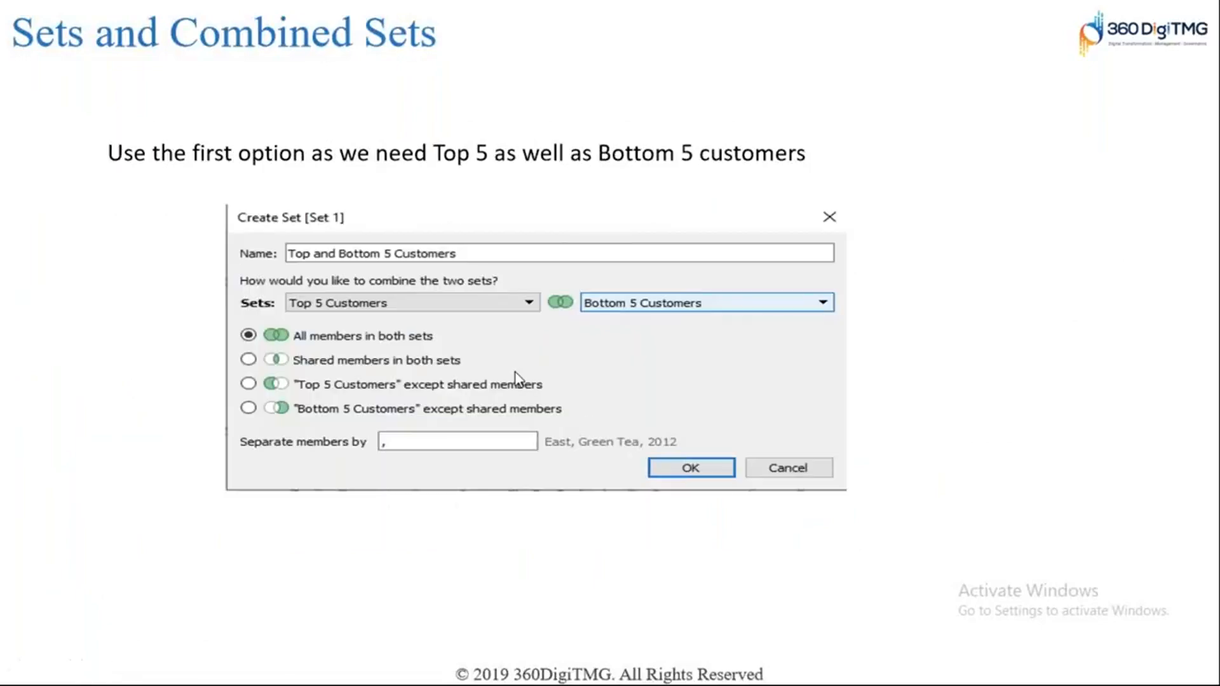
{"action": "left_click", "coordinate": [516, 373]}
{"action": "left_click", "coordinate": [516, 374]}
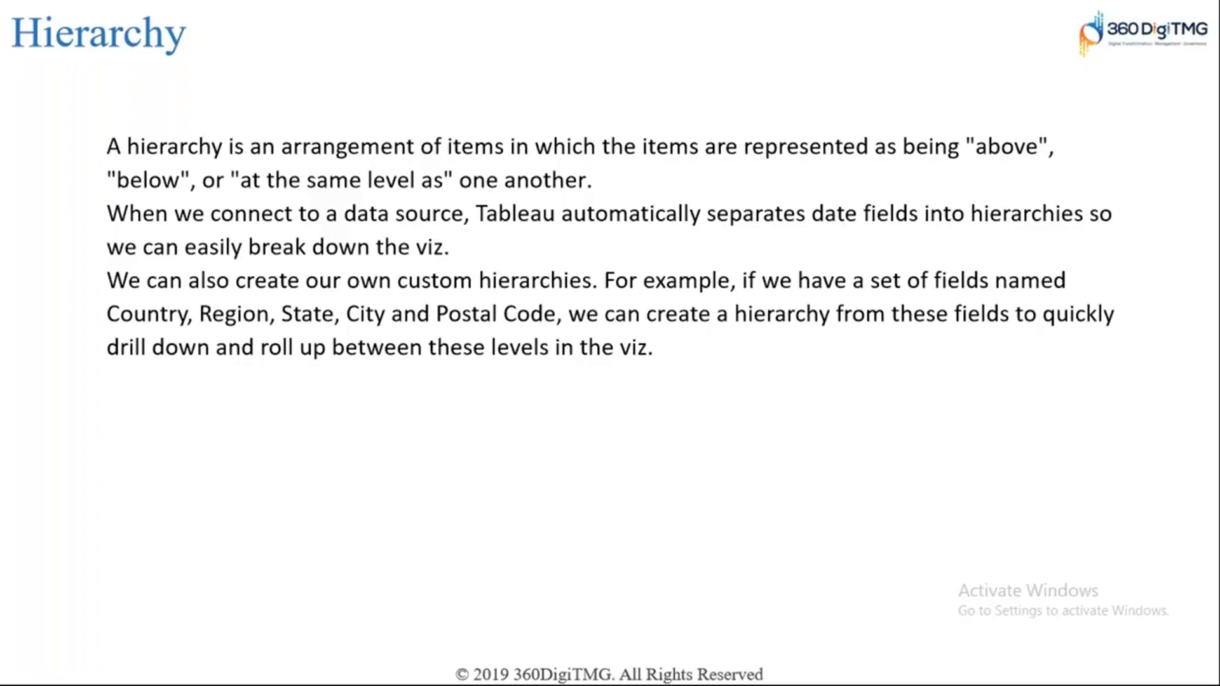
Switch back to Tableau and create a new worksheet with Category, Sub-Category and Product Name as nested row fields.
{"action": "key", "text": "alt+Tab"}
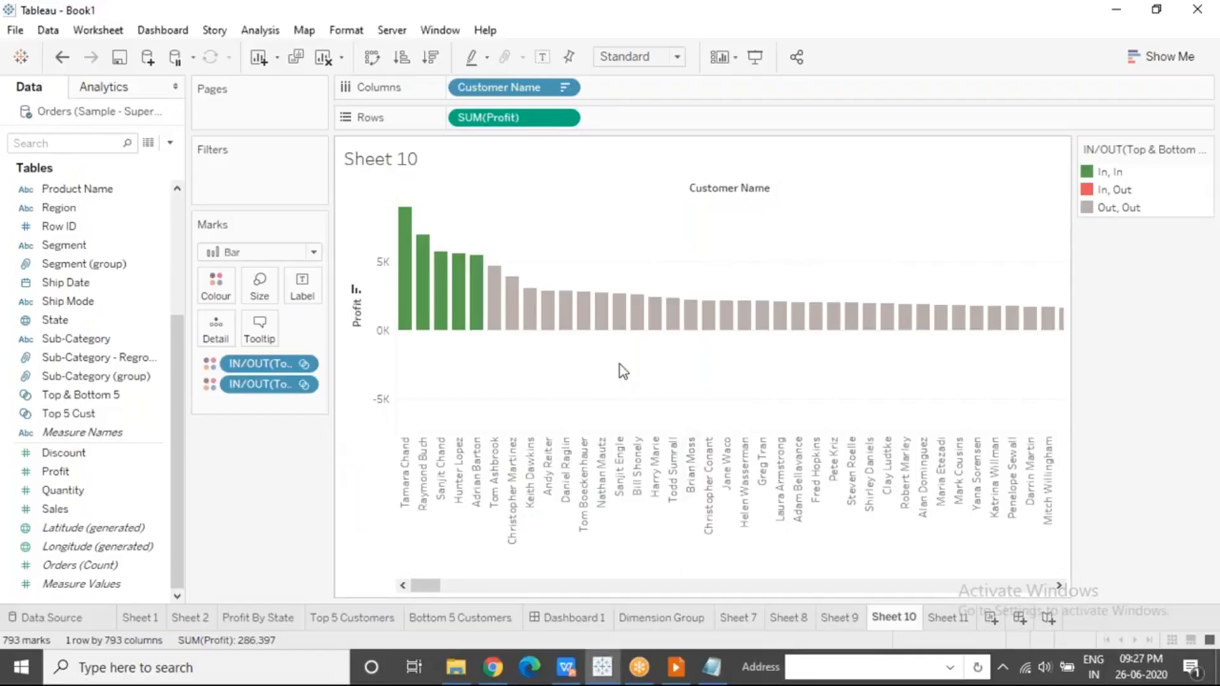
{"action": "left_click", "coordinate": [990, 618]}
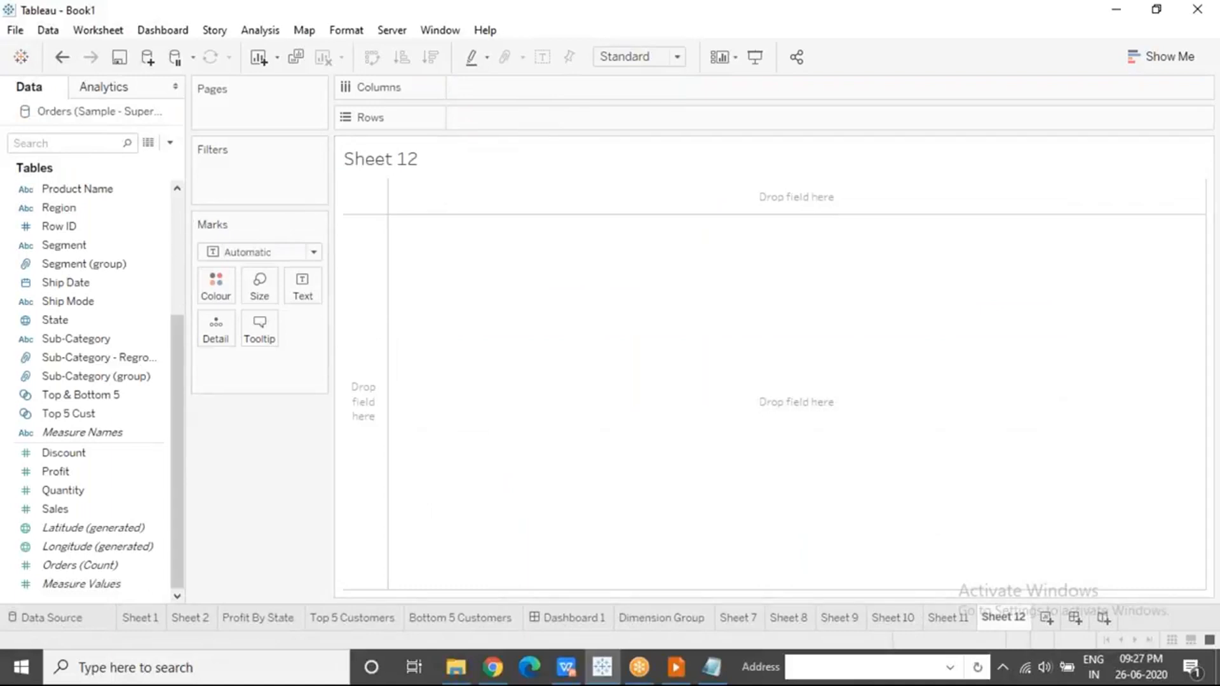
{"action": "left_click", "coordinate": [107, 212]}
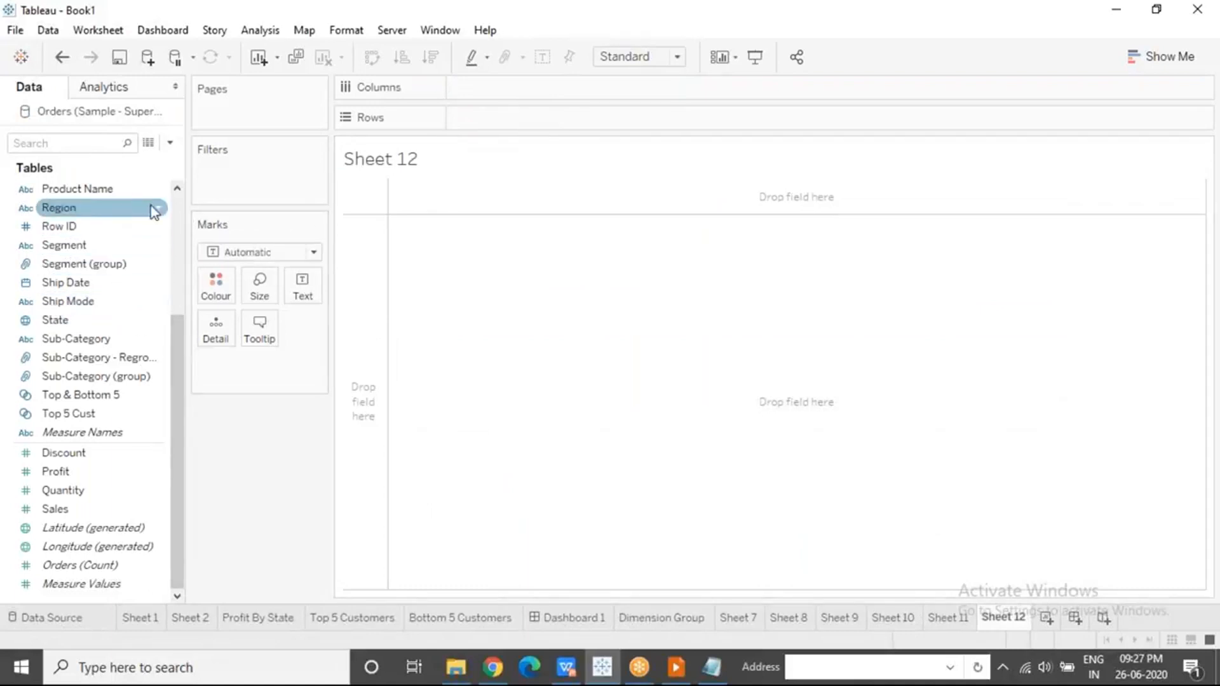
{"action": "left_click", "coordinate": [182, 210]}
{"action": "left_click_drag", "start_coordinate": [106, 209], "coordinate": [509, 116]}
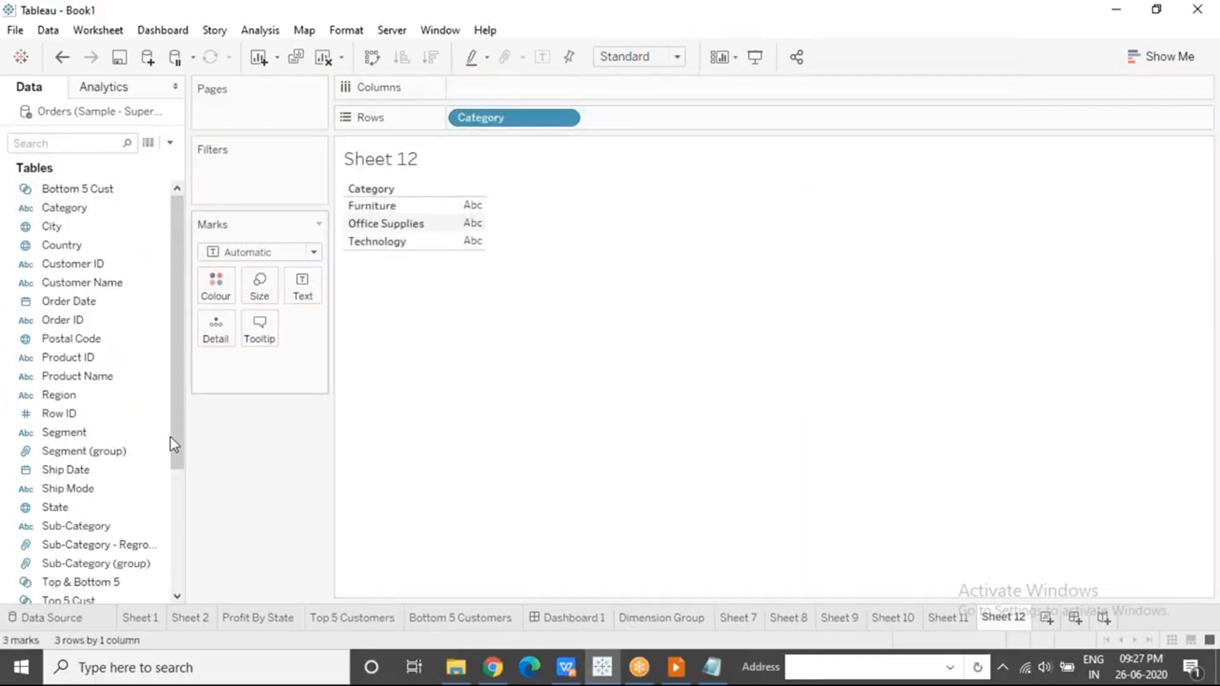
{"action": "left_click_drag", "start_coordinate": [101, 526], "coordinate": [668, 113]}
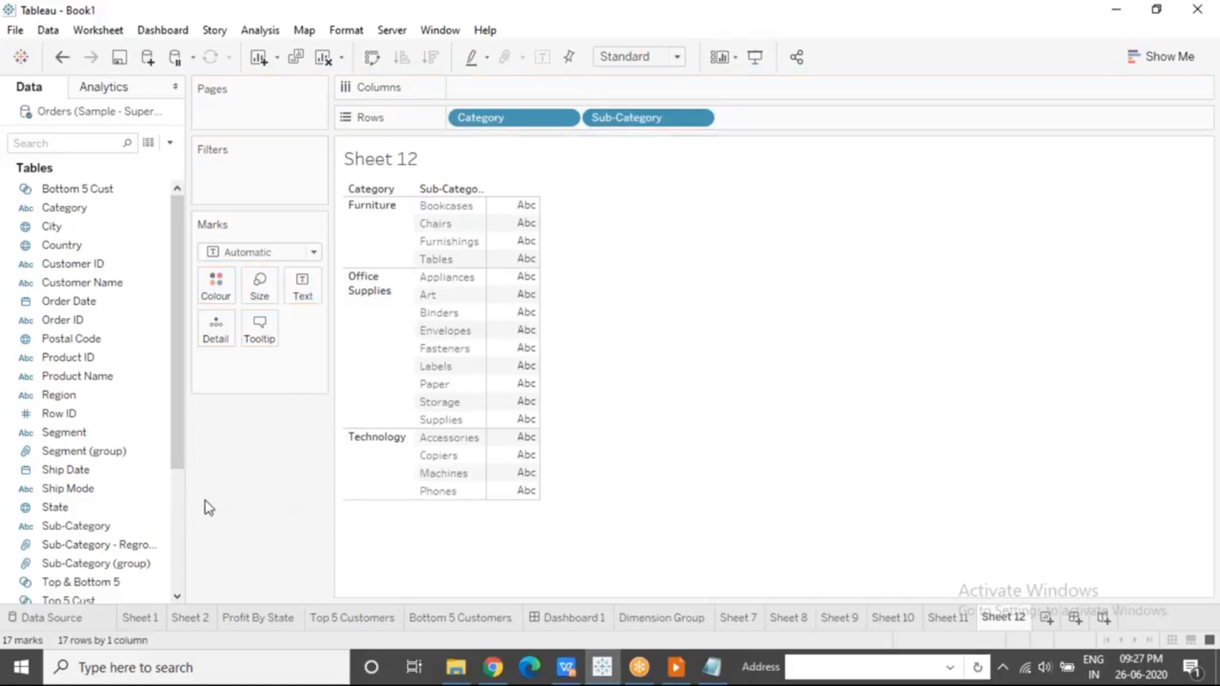
{"action": "left_click_drag", "start_coordinate": [115, 375], "coordinate": [816, 120]}
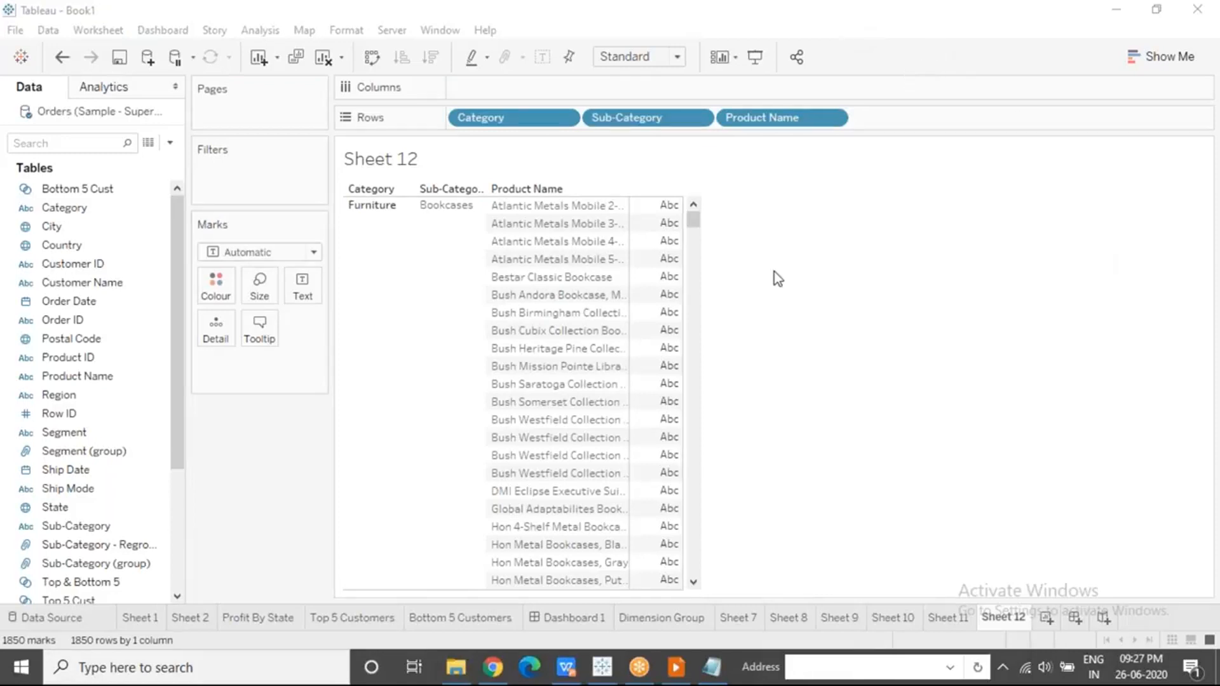
Create a hierarchy named "Product Hierarchy" from the Category field.
{"action": "mouse_move", "coordinate": [695, 220]}
{"action": "left_mouse_down"}
{"action": "mouse_move", "coordinate": [692, 289]}
{"action": "mouse_move", "coordinate": [694, 216]}
{"action": "left_mouse_up"}
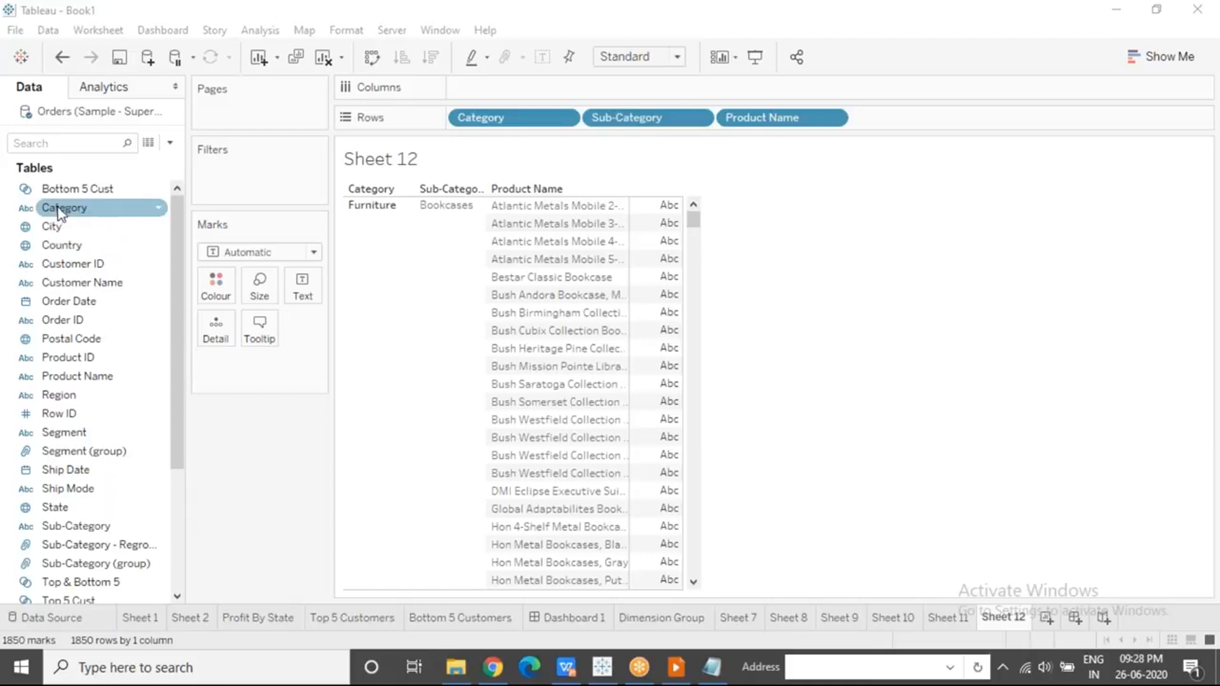
{"action": "right_click", "coordinate": [105, 208]}
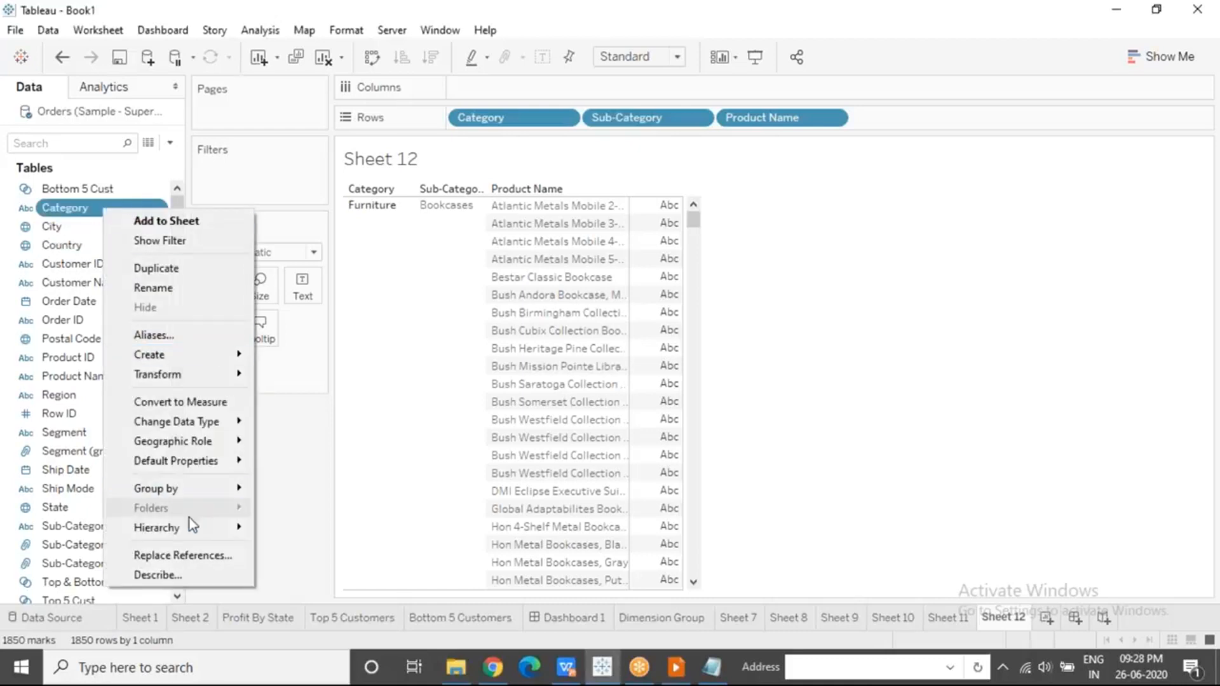
{"action": "mouse_move", "coordinate": [194, 530]}
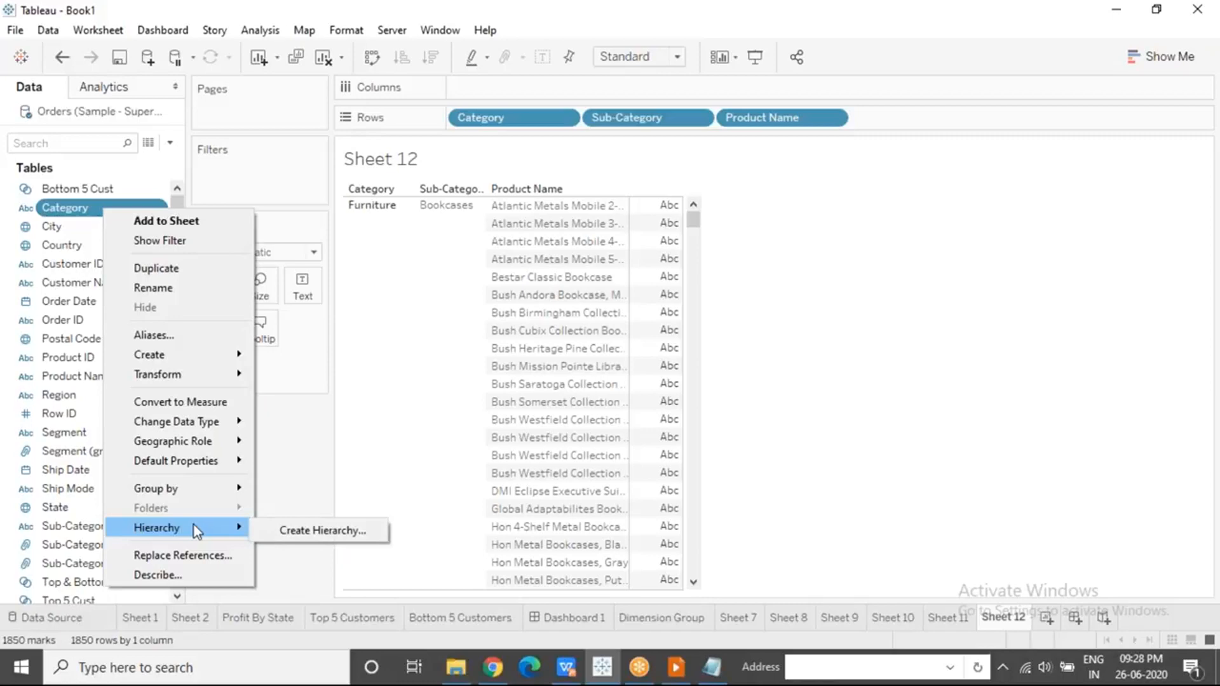
{"action": "left_click", "coordinate": [374, 534]}
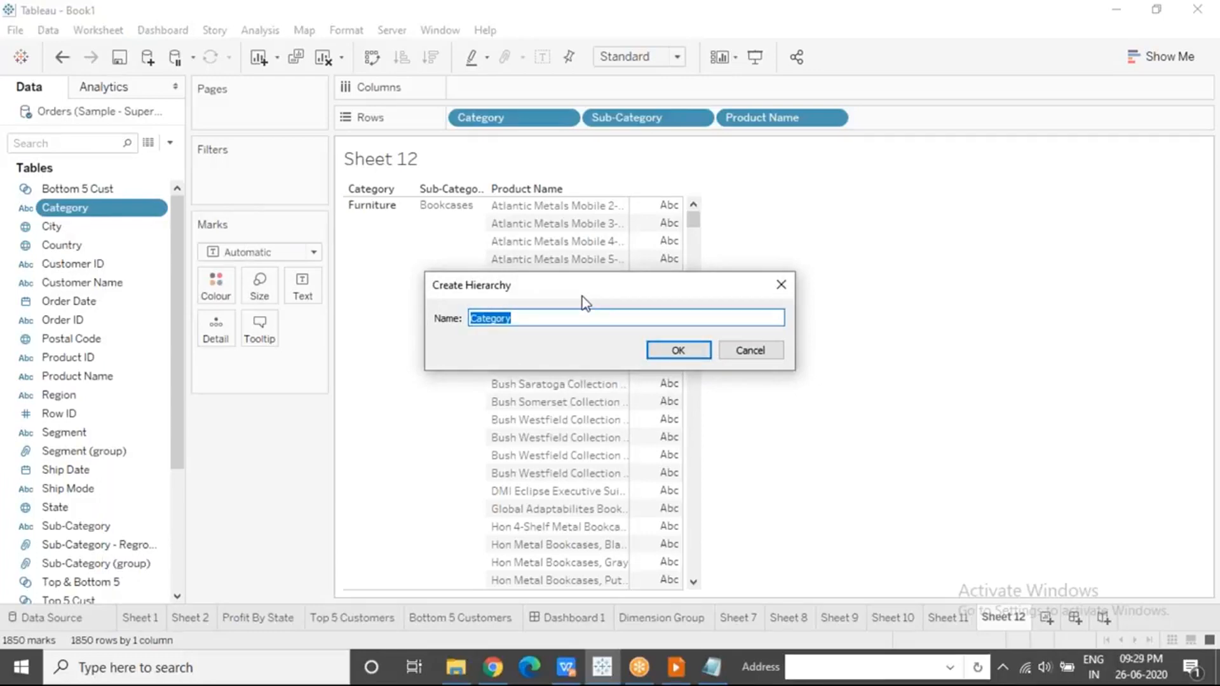
{"action": "type", "text": "Product Hierarchy"}
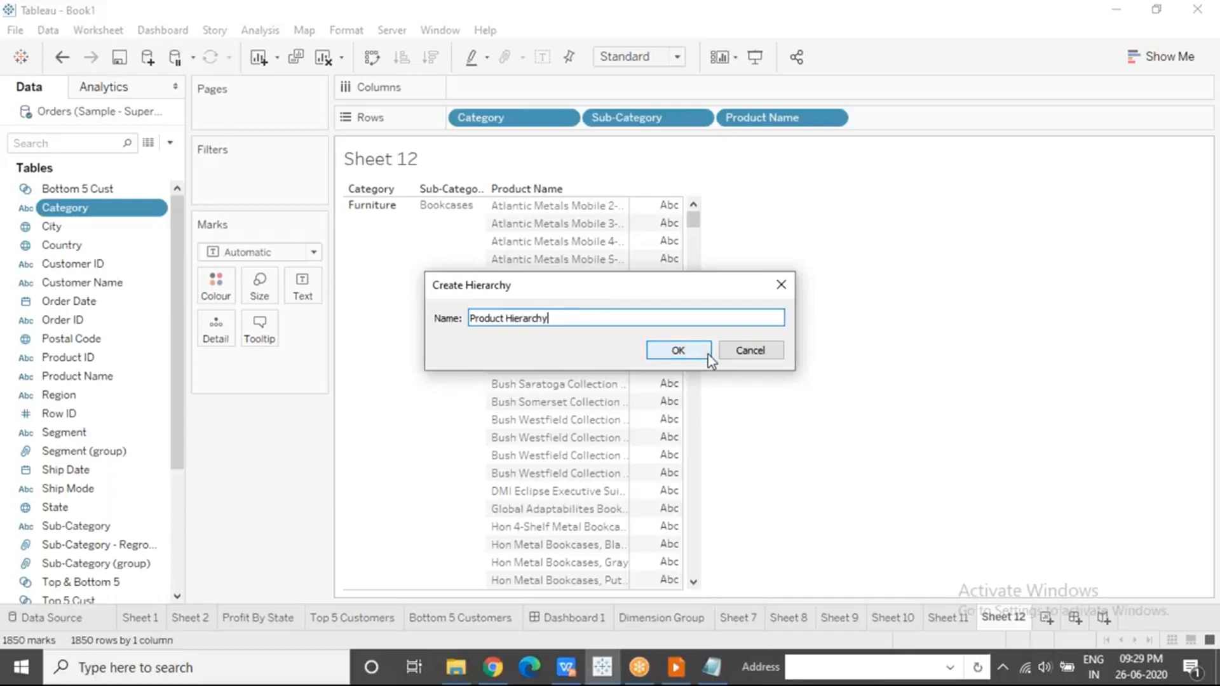
{"action": "left_click", "coordinate": [678, 351]}
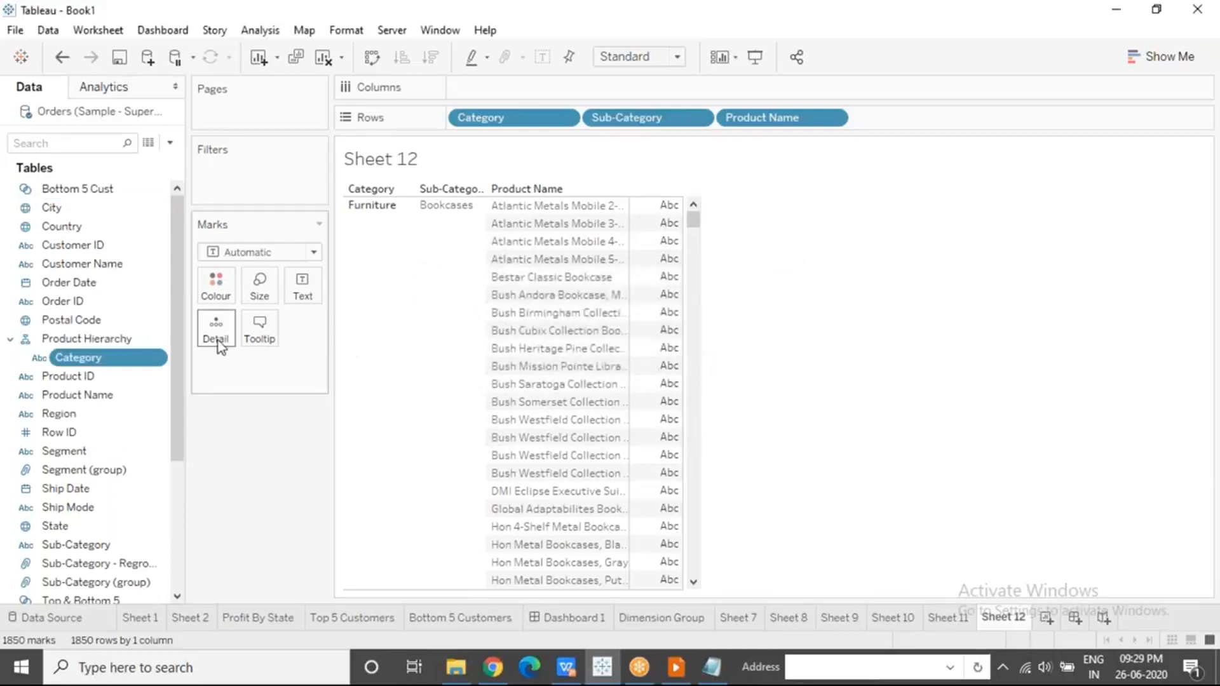
{"action": "left_click", "coordinate": [61, 337]}
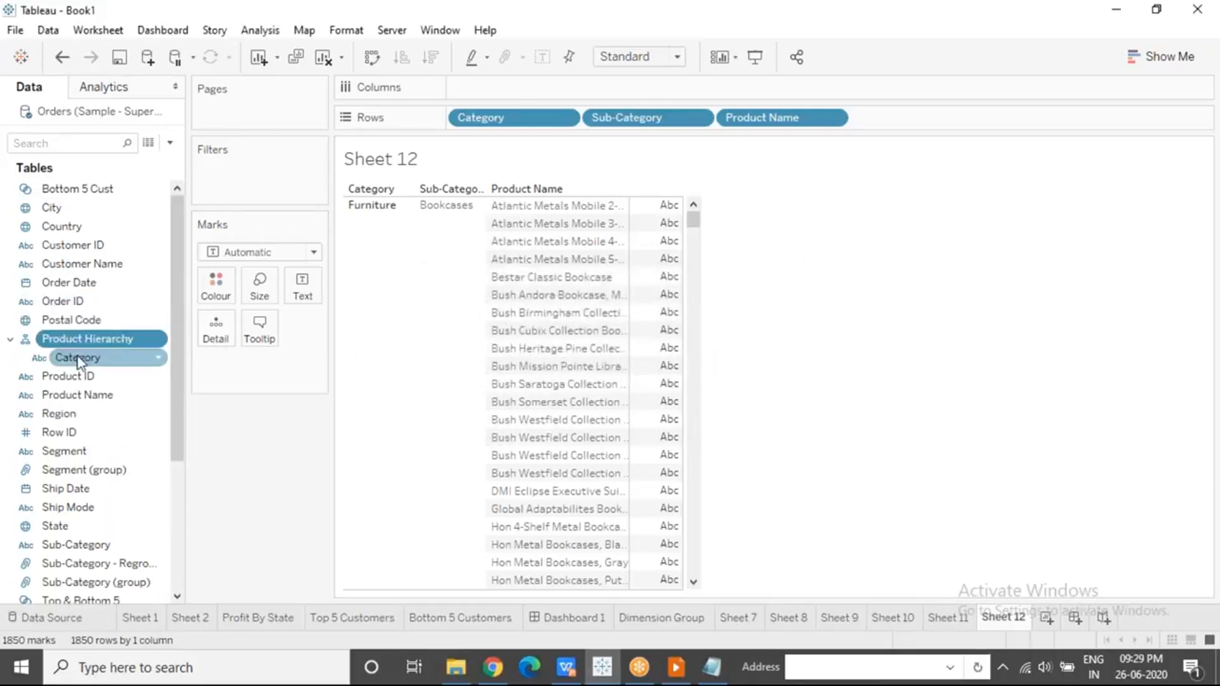
{"action": "left_click", "coordinate": [78, 361]}
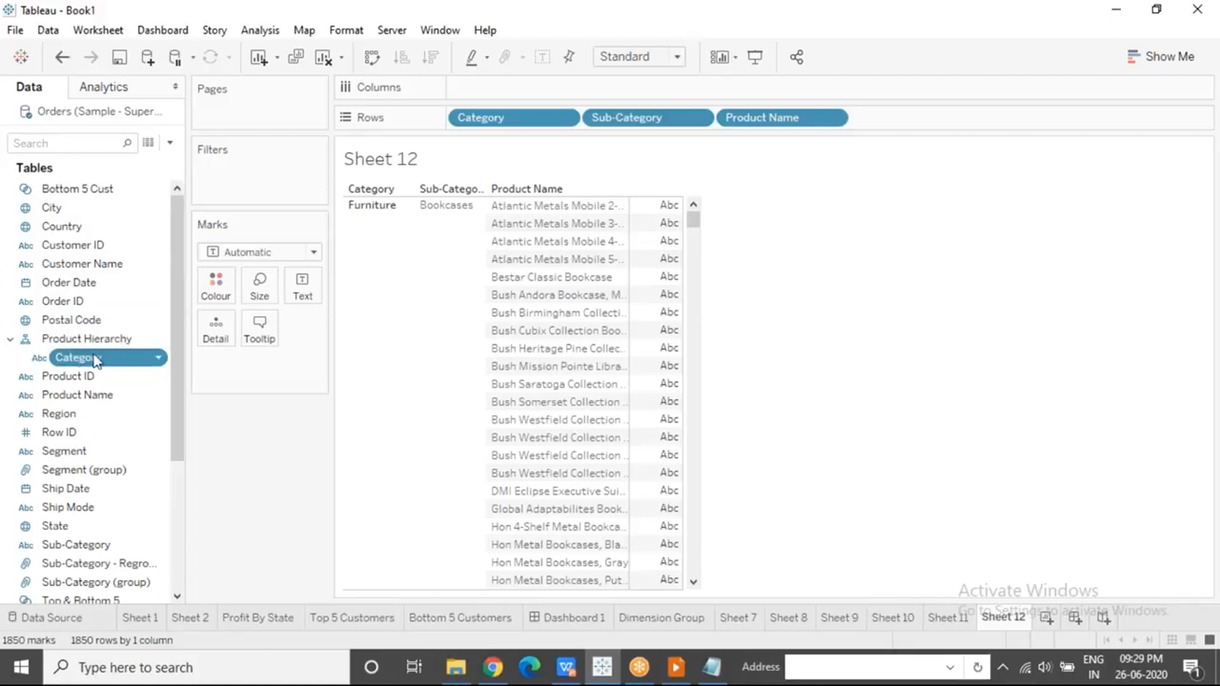
Add the Sub-Category field to Product Hierarchy beneath Category.
{"action": "left_click", "coordinate": [147, 547]}
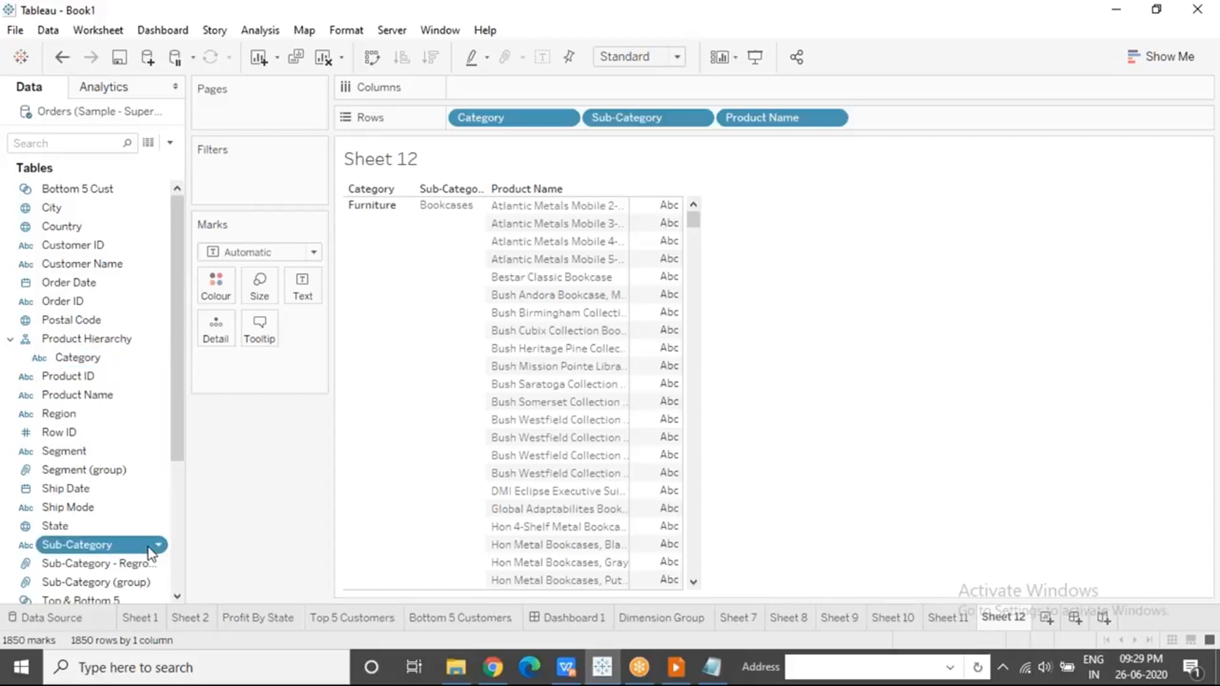
{"action": "right_click", "coordinate": [151, 552]}
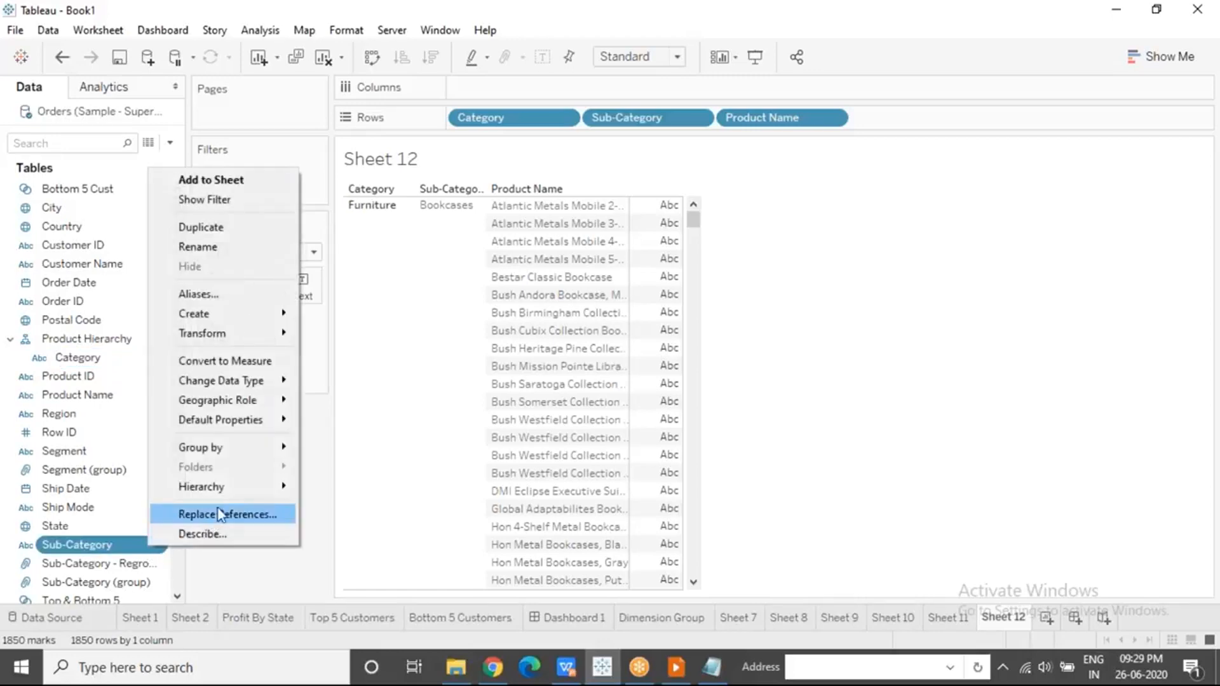
{"action": "mouse_move", "coordinate": [229, 494]}
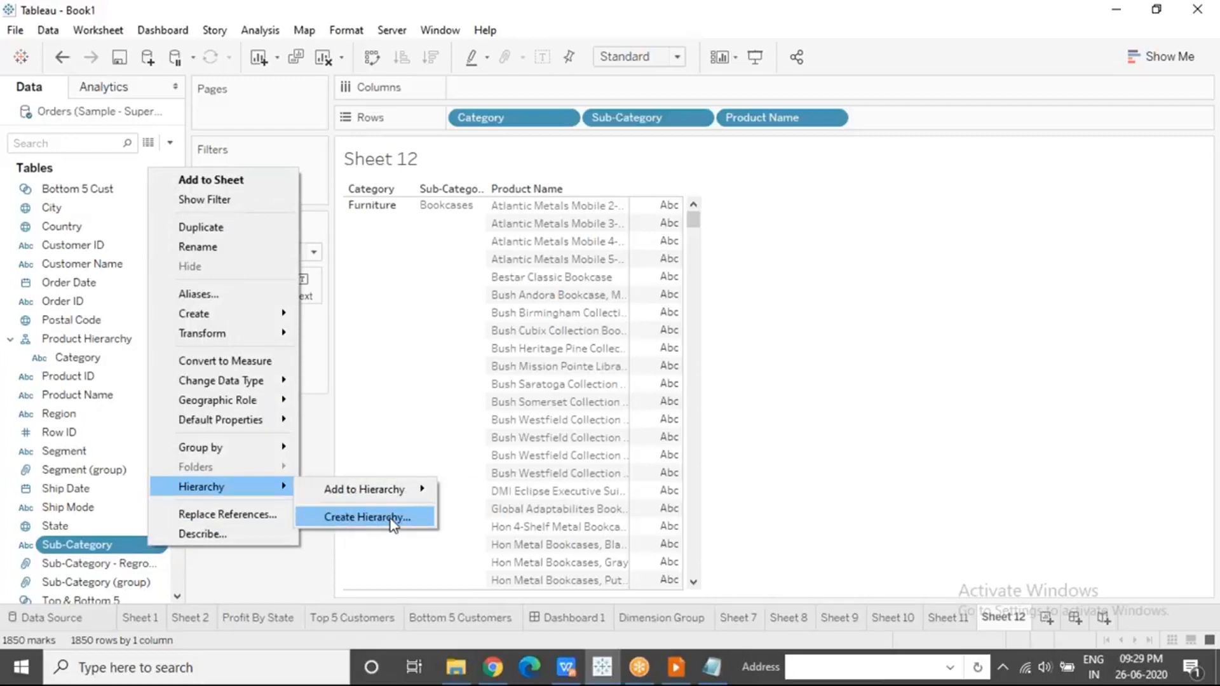
{"action": "mouse_move", "coordinate": [391, 494]}
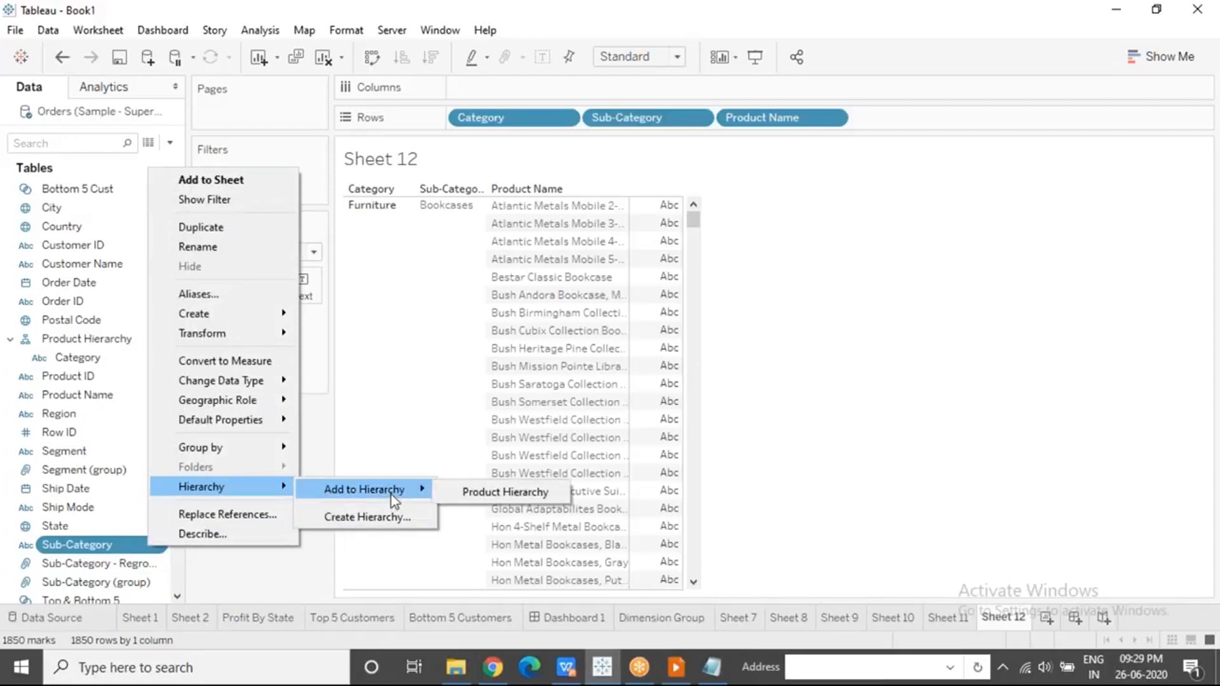
{"action": "left_click", "coordinate": [467, 502]}
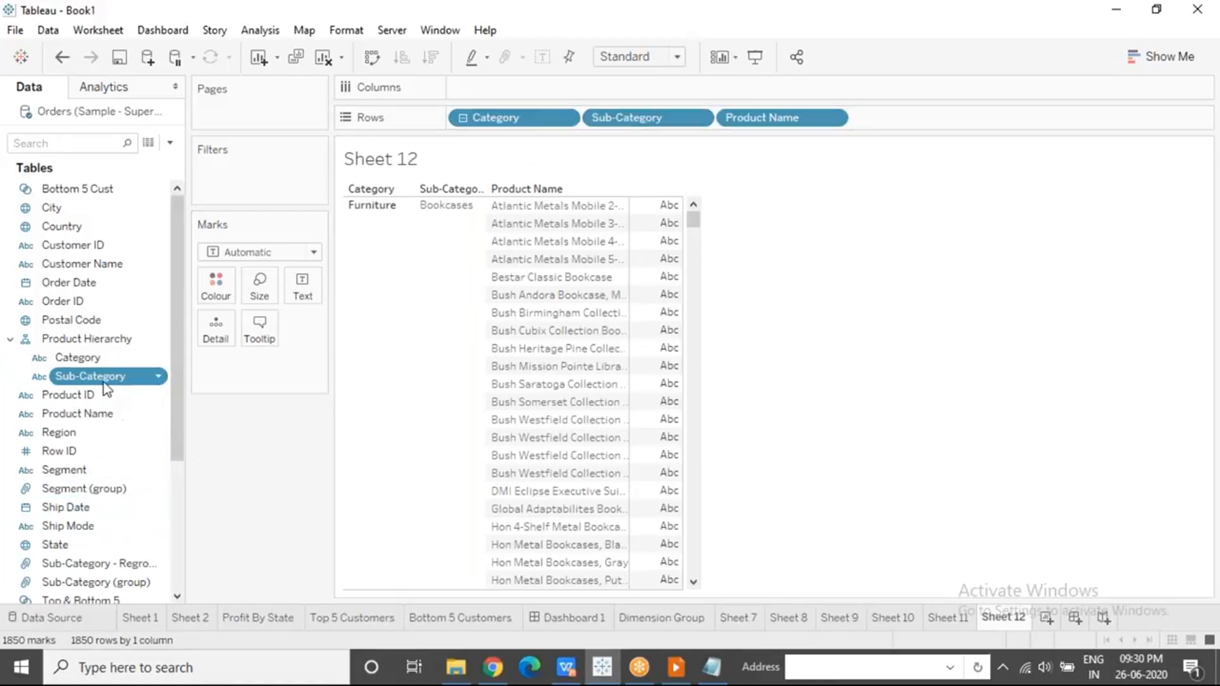
Add the Product Name field to Product Hierarchy as its lowest level.
{"action": "right_click", "coordinate": [116, 414]}
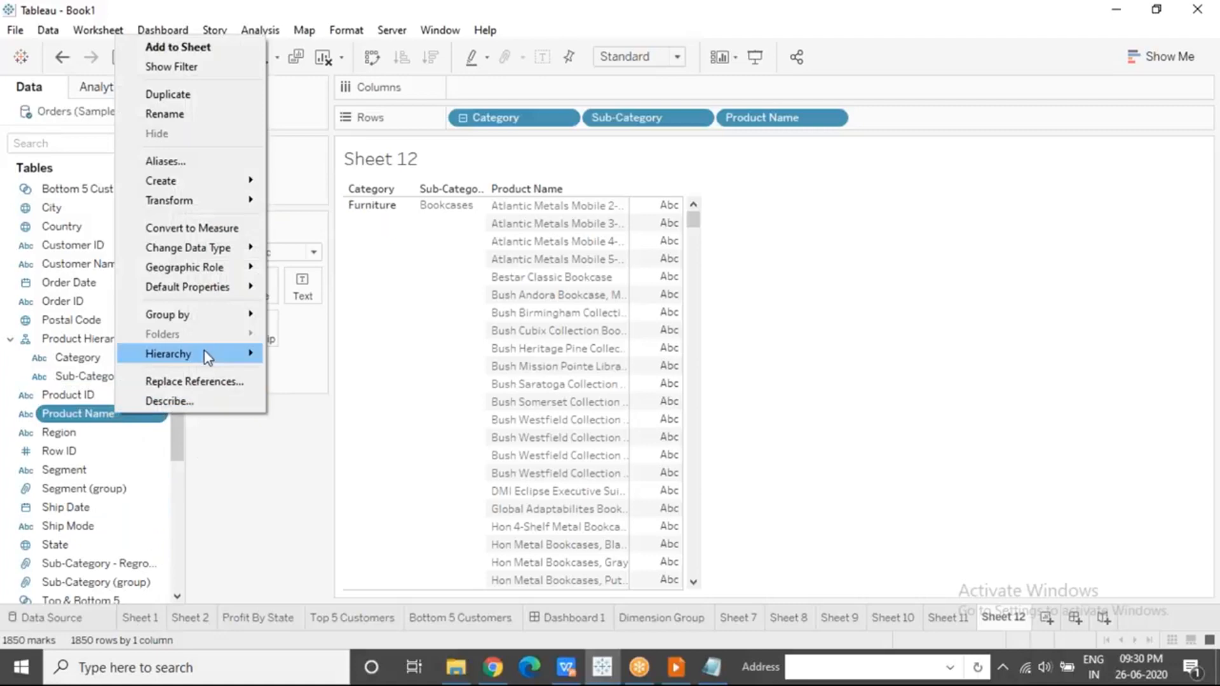
{"action": "mouse_move", "coordinate": [204, 353]}
{"action": "mouse_move", "coordinate": [311, 357]}
{"action": "left_click", "coordinate": [455, 358]}
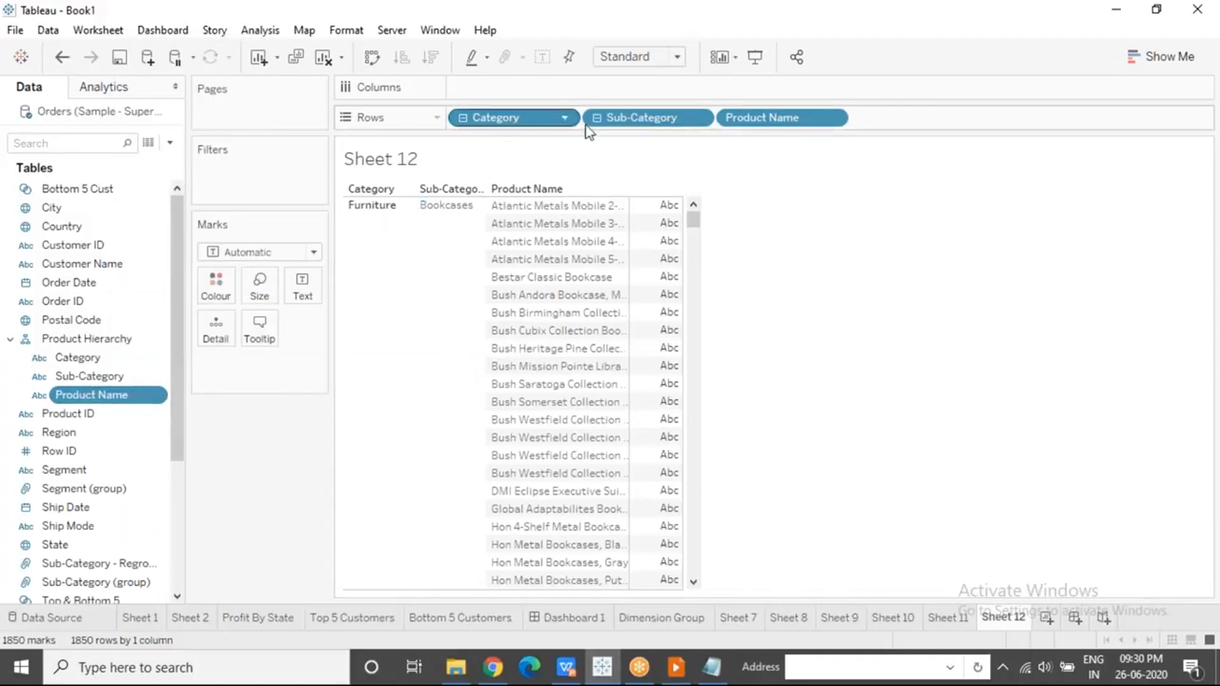
Collapse the rows to Category, and drill down through Sub-Category to Product Name.
{"action": "left_click", "coordinate": [463, 118]}
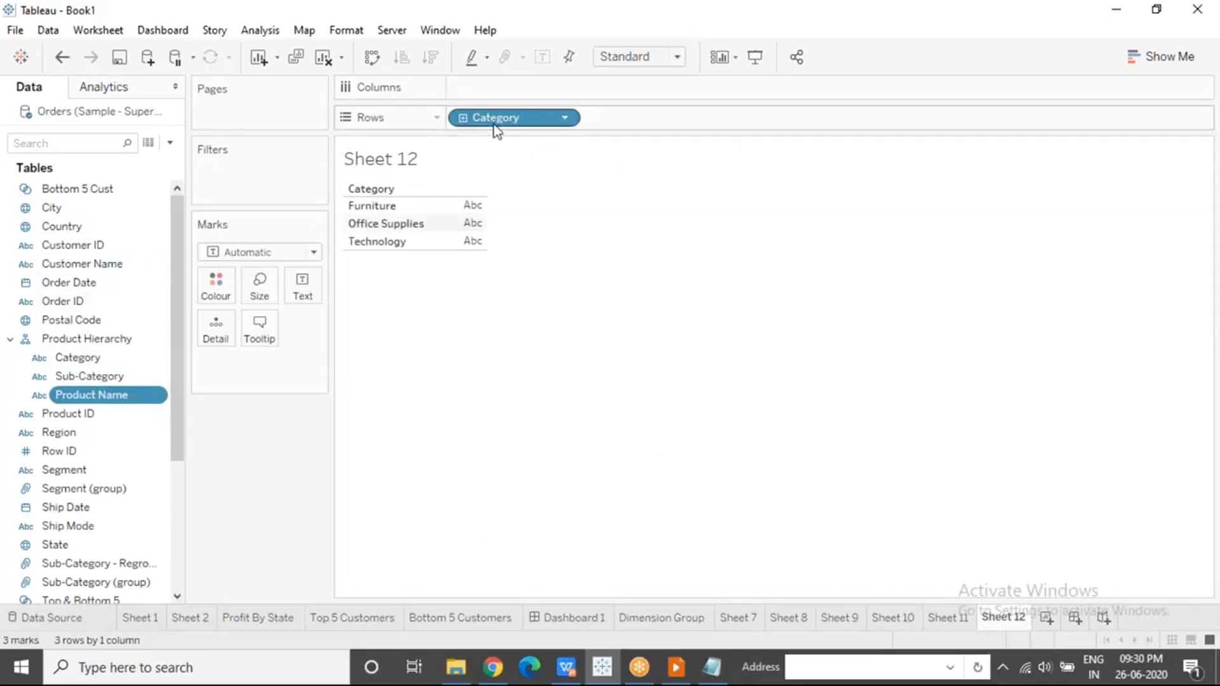
{"action": "left_click", "coordinate": [463, 118]}
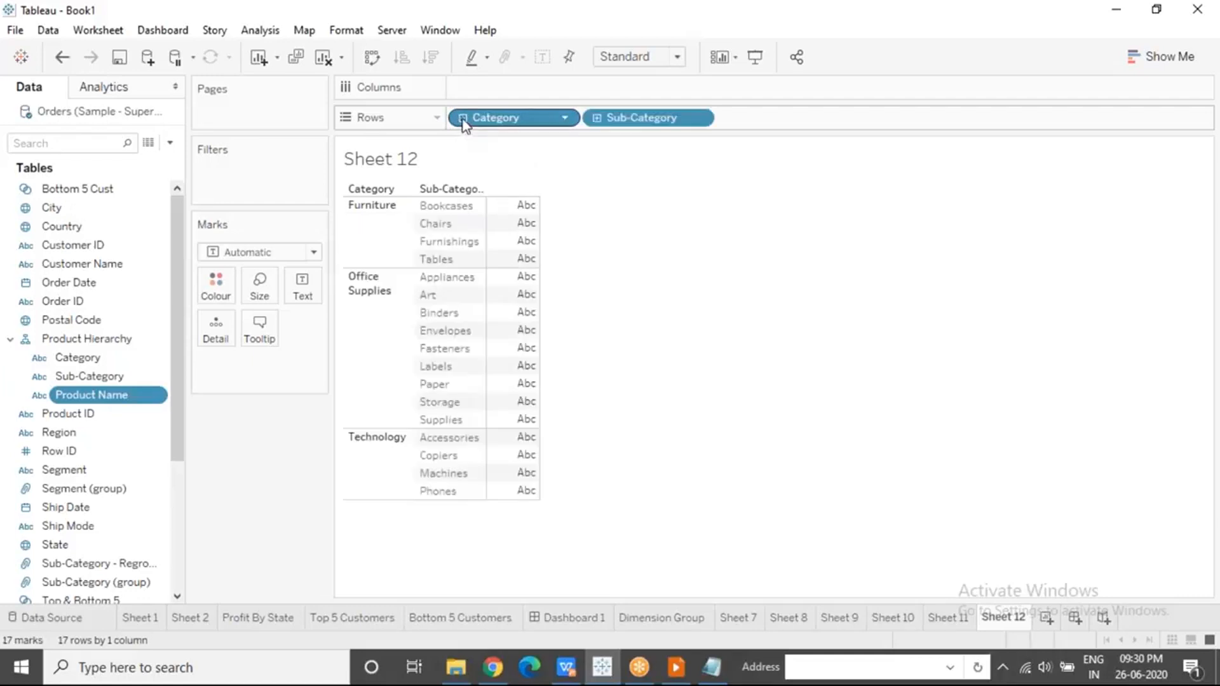
{"action": "left_click", "coordinate": [597, 119]}
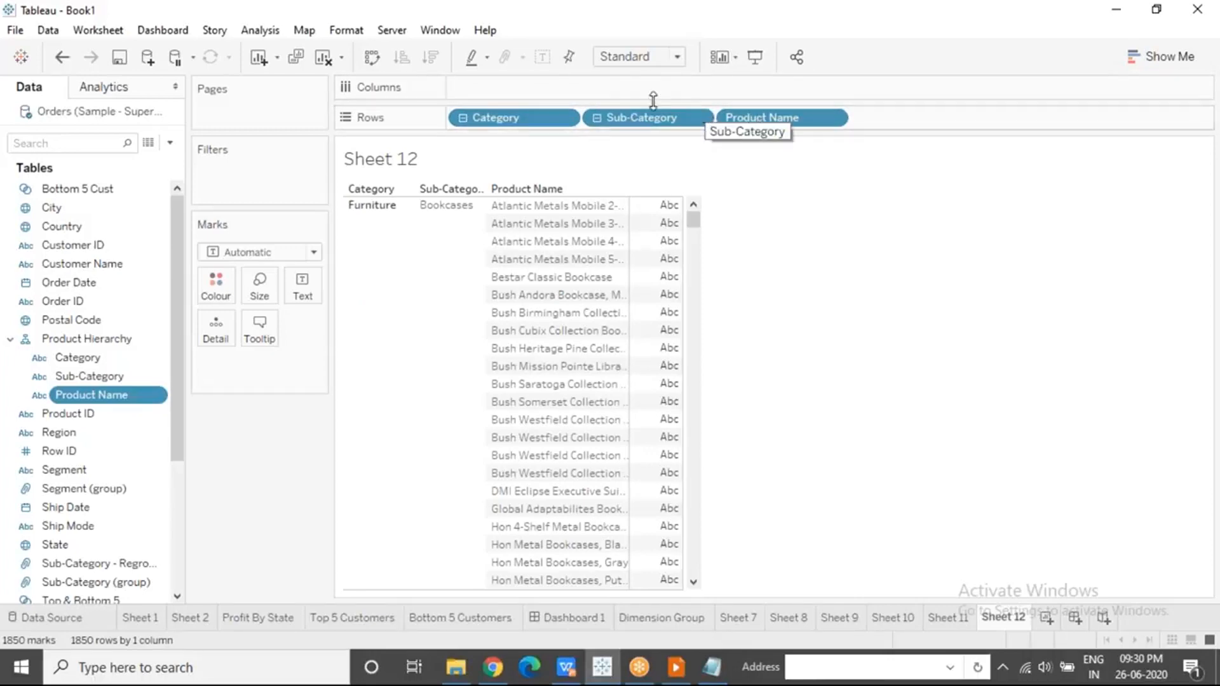
Collapse the rows back to Category and show the sum of Profit as text for each category.
{"action": "left_click", "coordinate": [462, 119]}
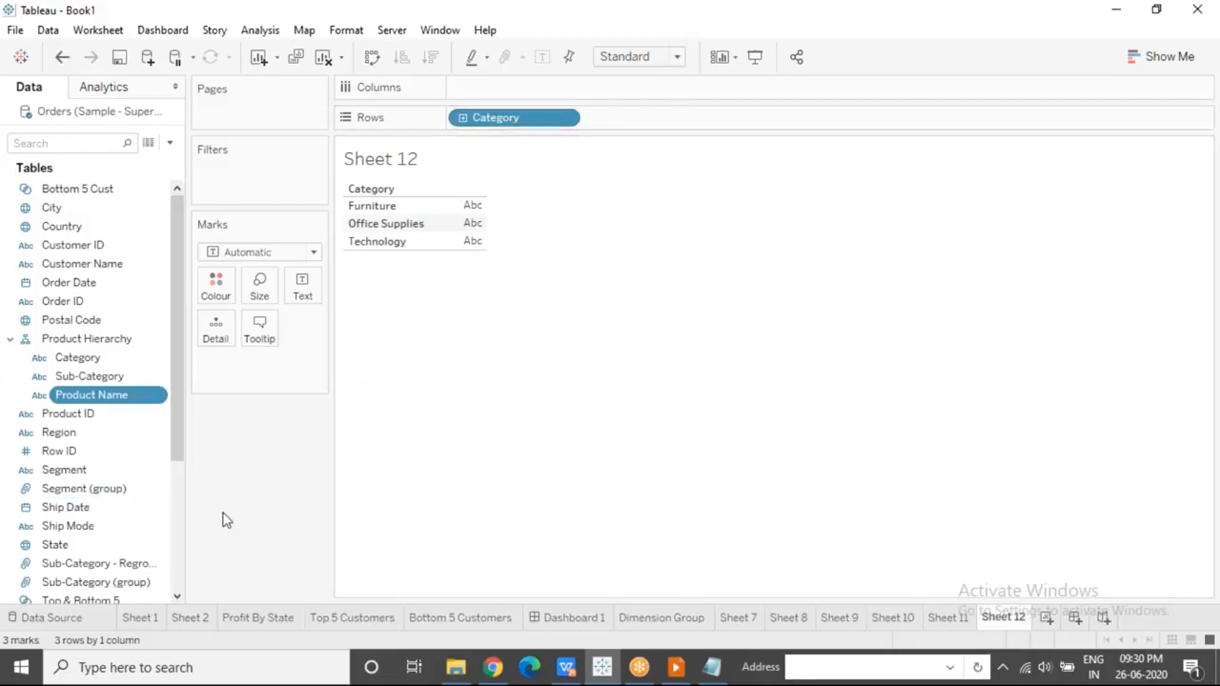
{"action": "scroll", "coordinate": [182, 516], "scroll_direction": "down", "scroll_amount": 5}
{"action": "left_click_drag", "start_coordinate": [89, 472], "coordinate": [467, 224]}
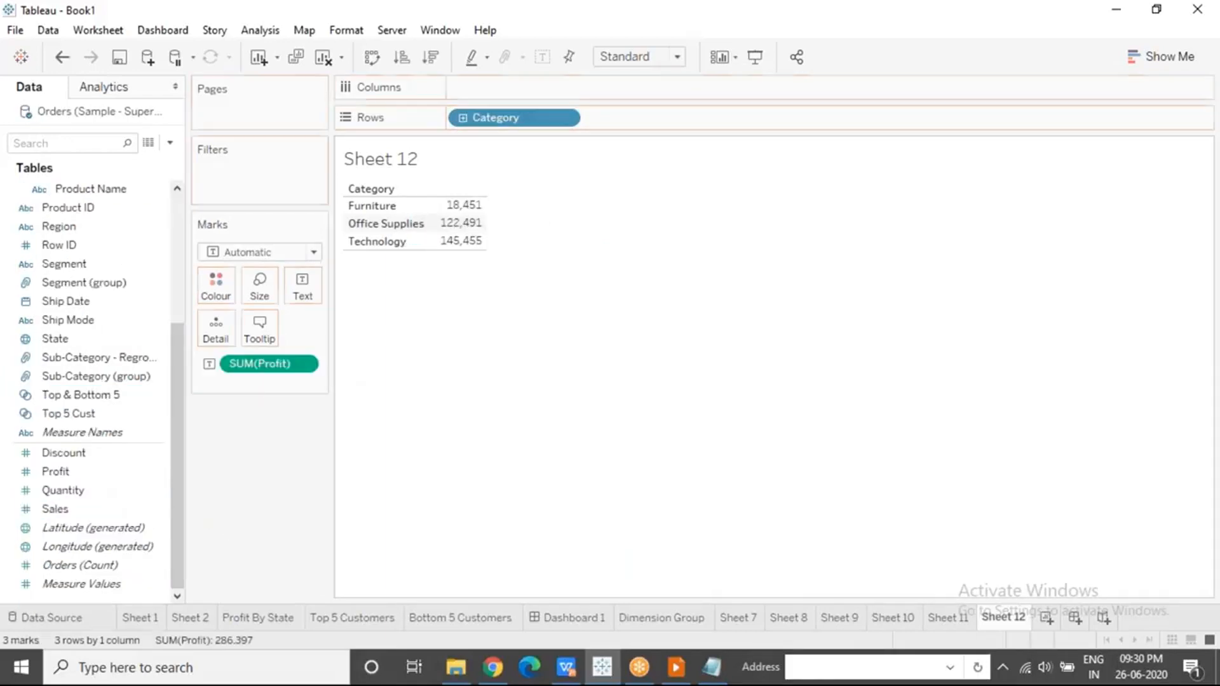
Drill the profit table down to Product Name from the row fields, and roll it back up level by level to Category.
{"action": "left_click", "coordinate": [463, 118]}
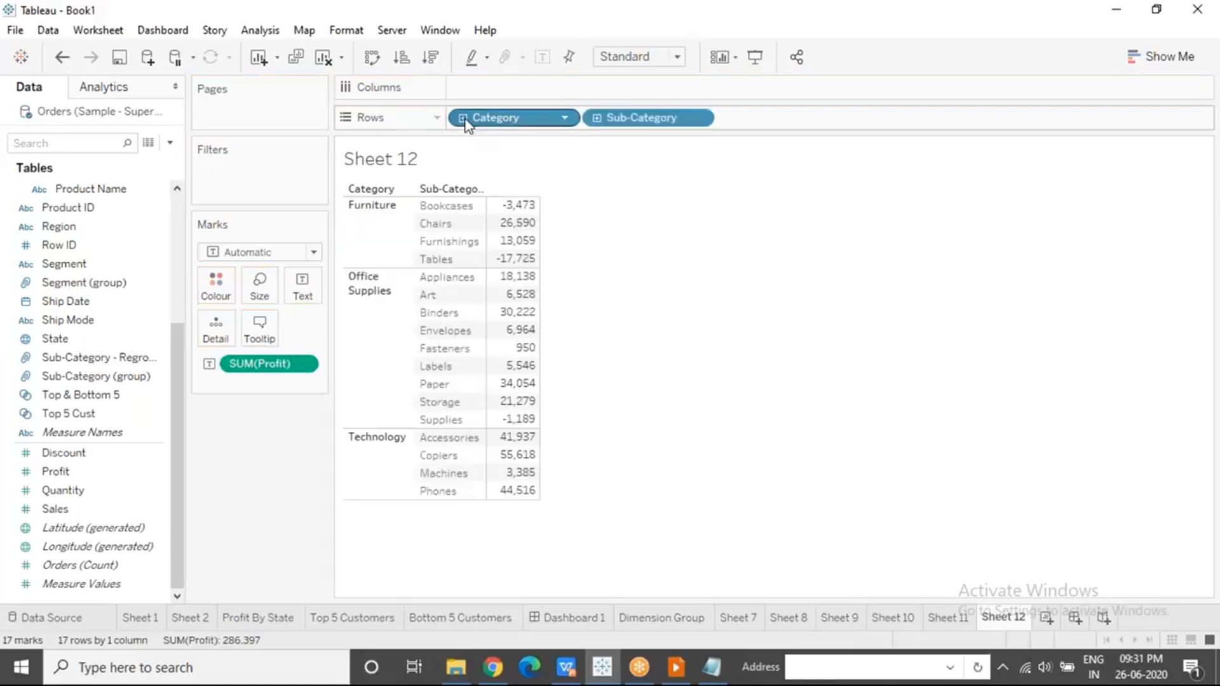
{"action": "left_click", "coordinate": [597, 119]}
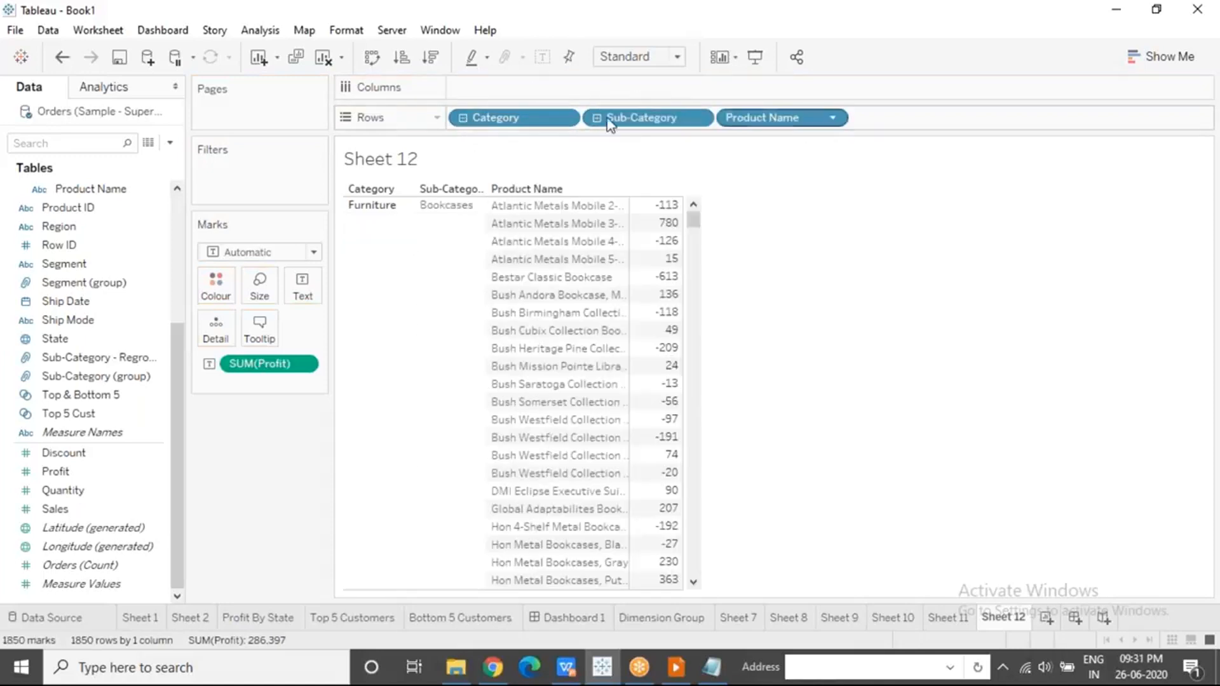
{"action": "left_click", "coordinate": [597, 118]}
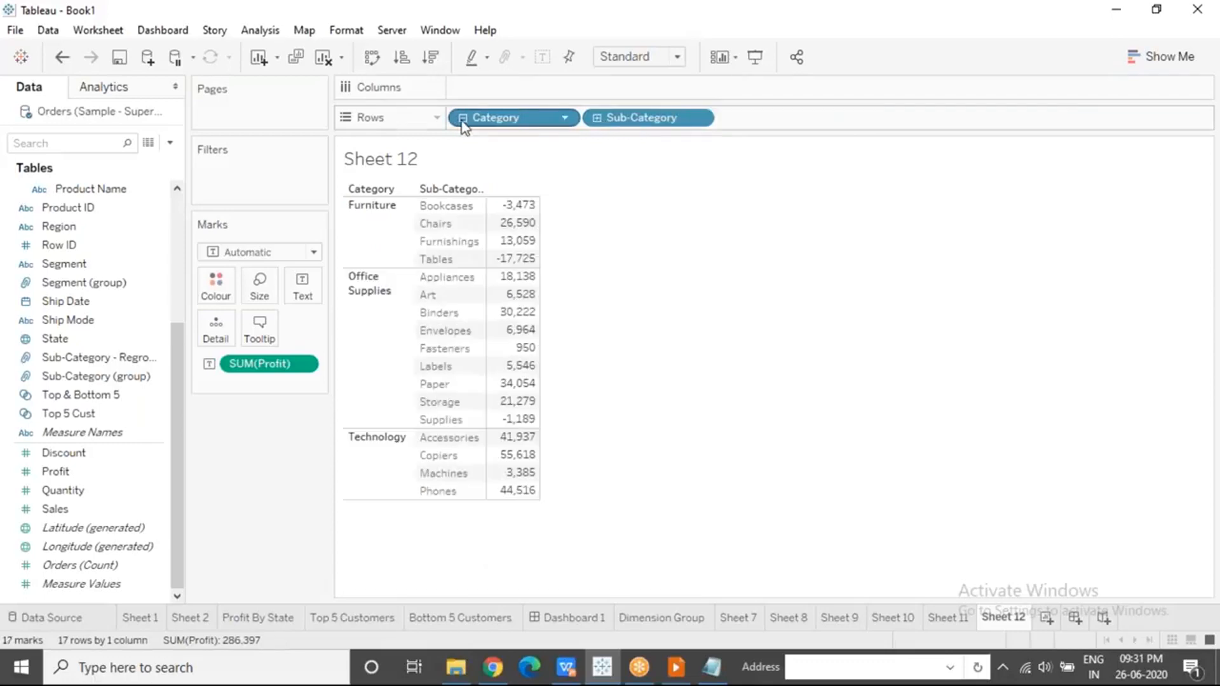
{"action": "left_click", "coordinate": [463, 121]}
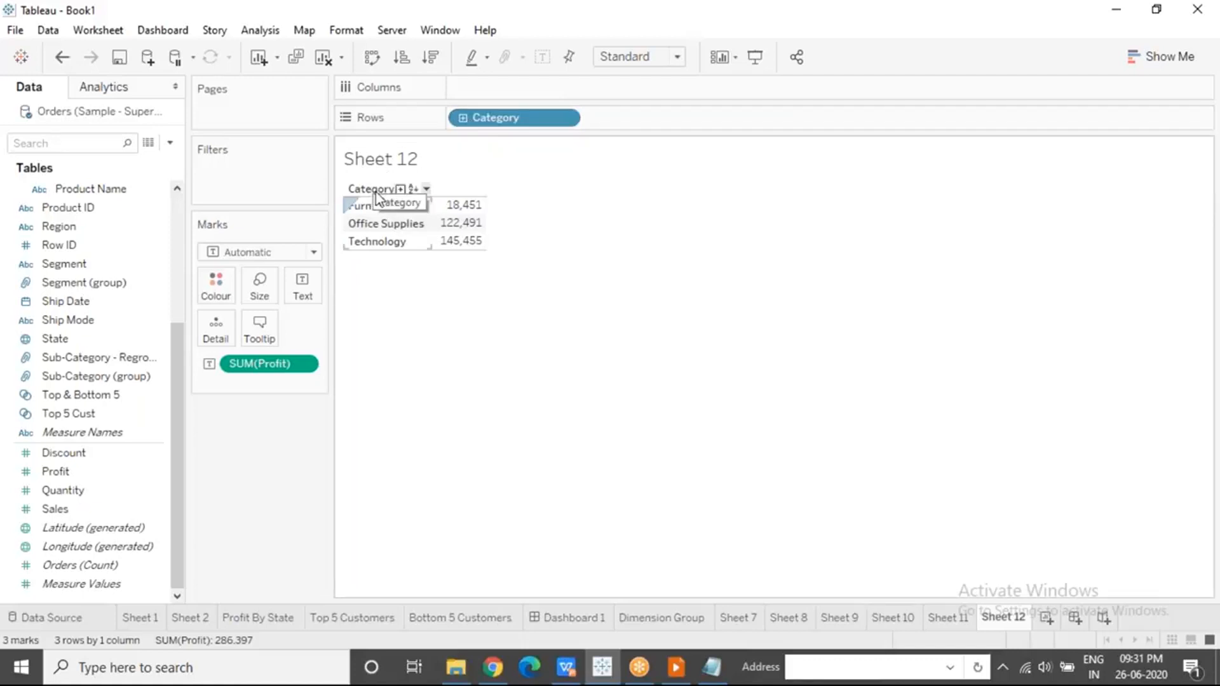
Drill the profit table down to Product Name from the table's own headers, and collapse it to Category again.
{"action": "left_click", "coordinate": [400, 189]}
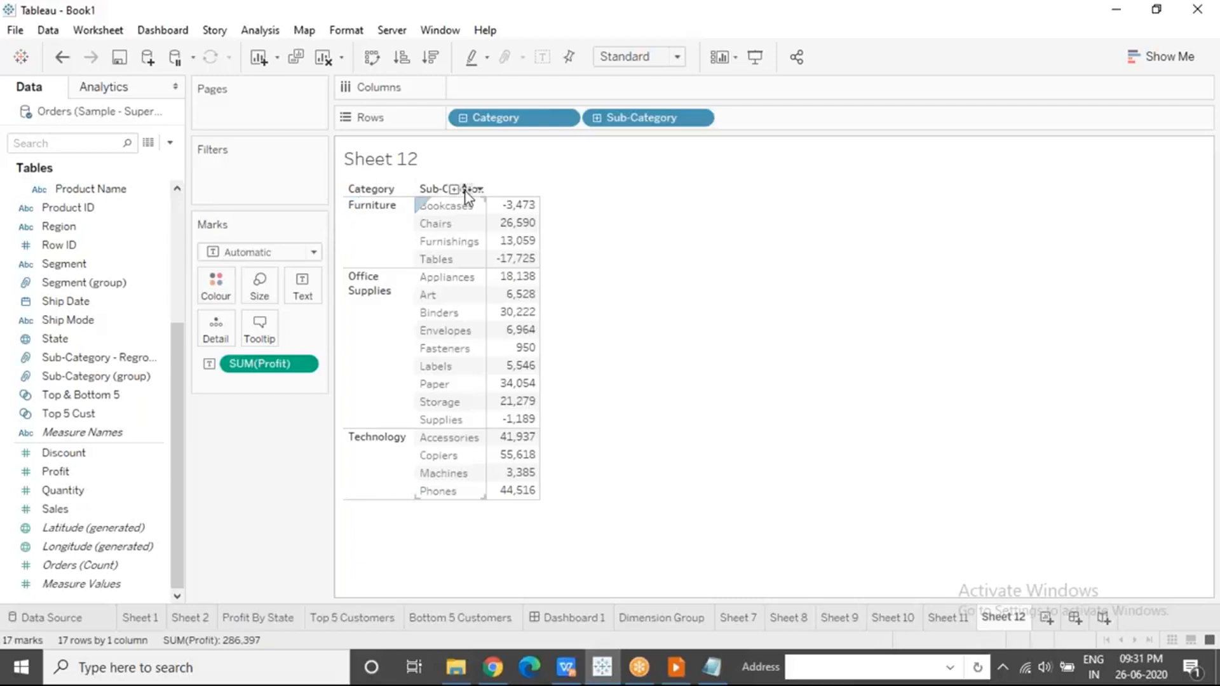
{"action": "left_click", "coordinate": [454, 189]}
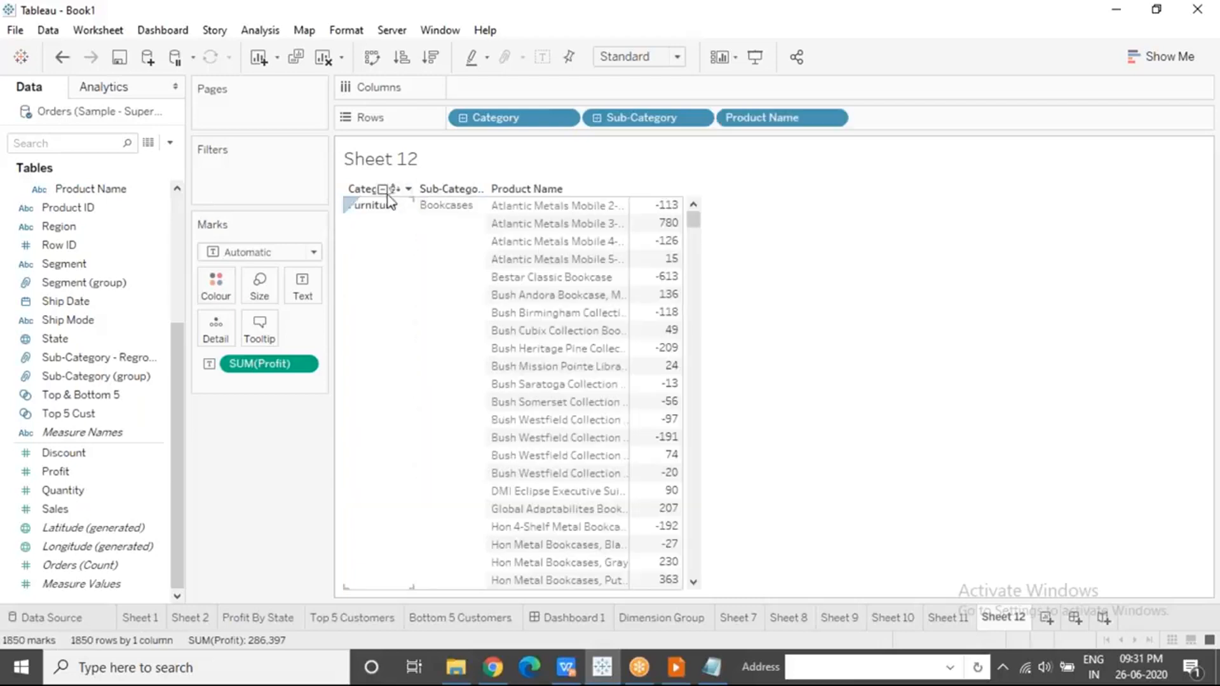
{"action": "left_click", "coordinate": [399, 190]}
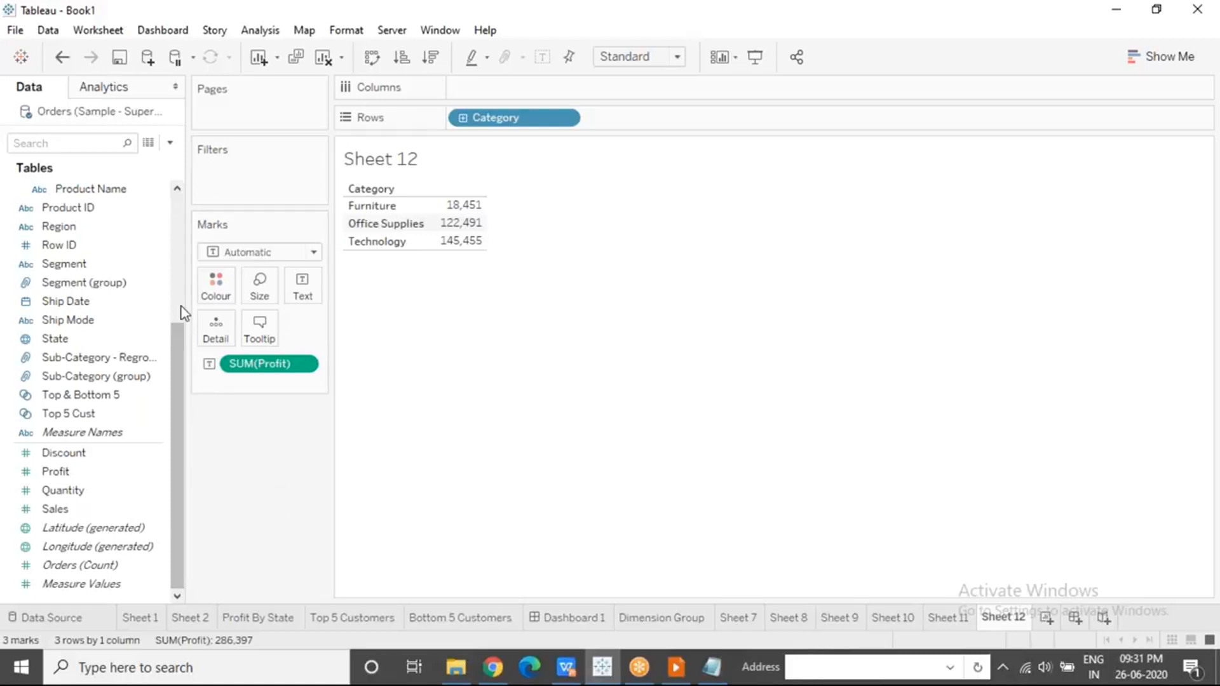
Examine the location fields Country, Region, State, City and Postal Code as candidate levels for a second hierarchy.
{"action": "scroll", "coordinate": [183, 310], "scroll_direction": "up", "scroll_amount": 4}
{"action": "left_click", "coordinate": [113, 233]}
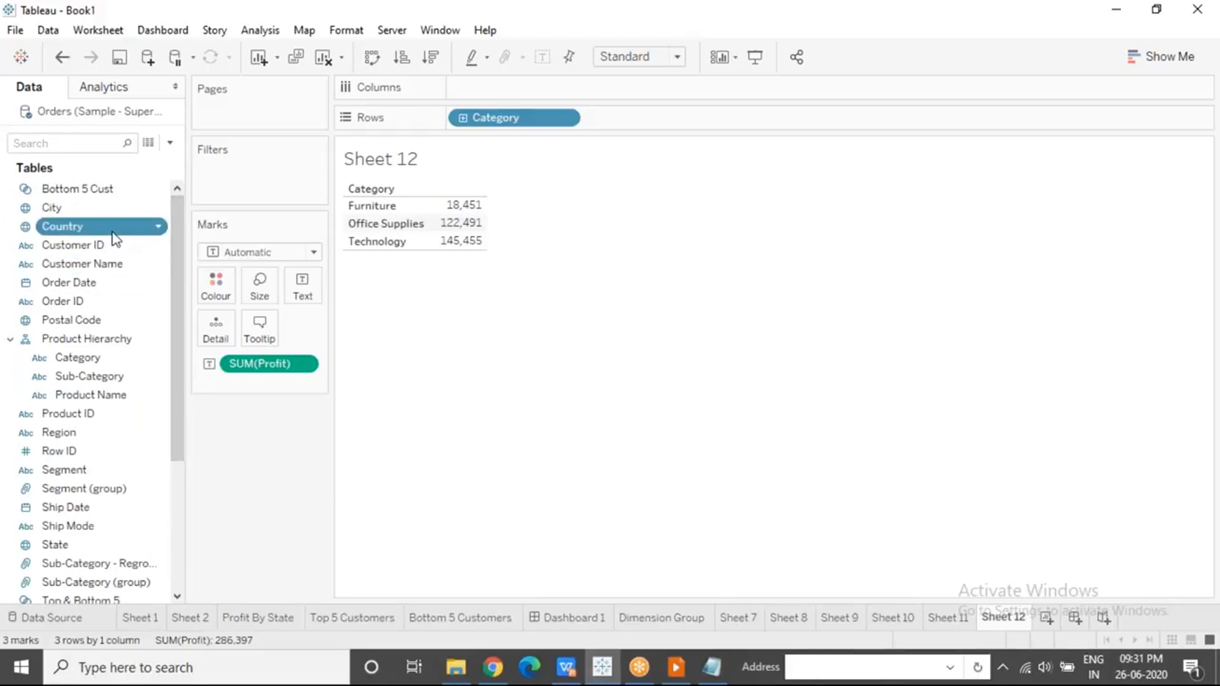
{"action": "left_click", "coordinate": [113, 437]}
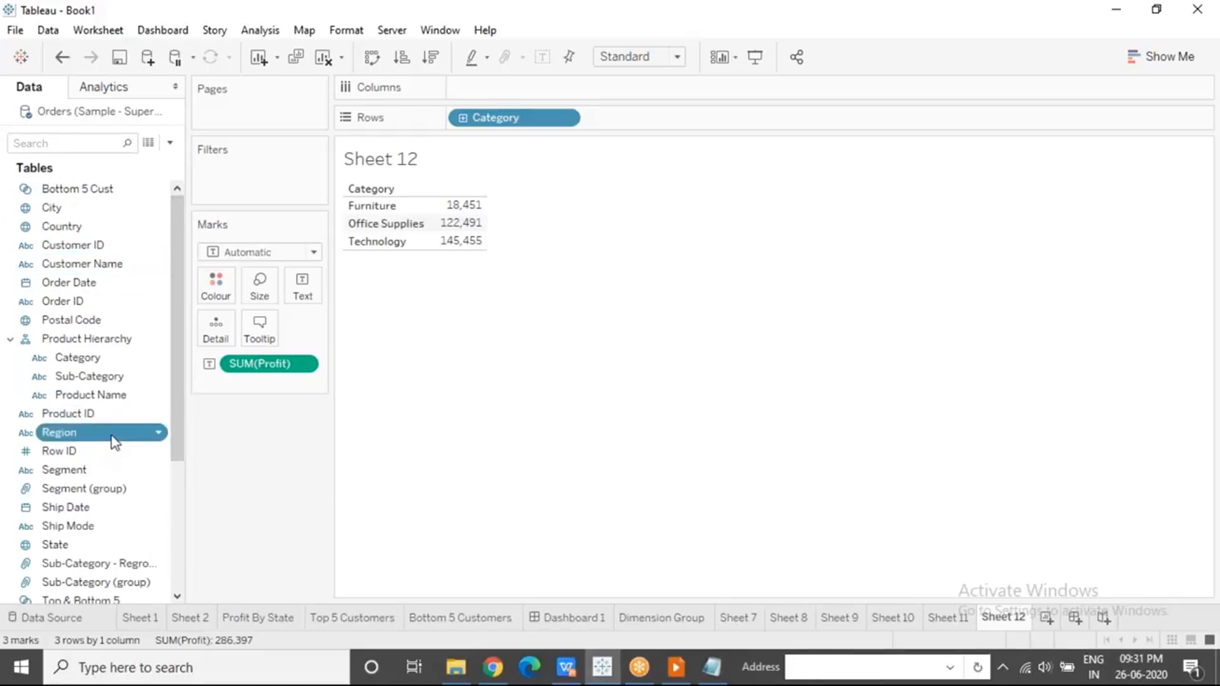
{"action": "left_click", "coordinate": [85, 546]}
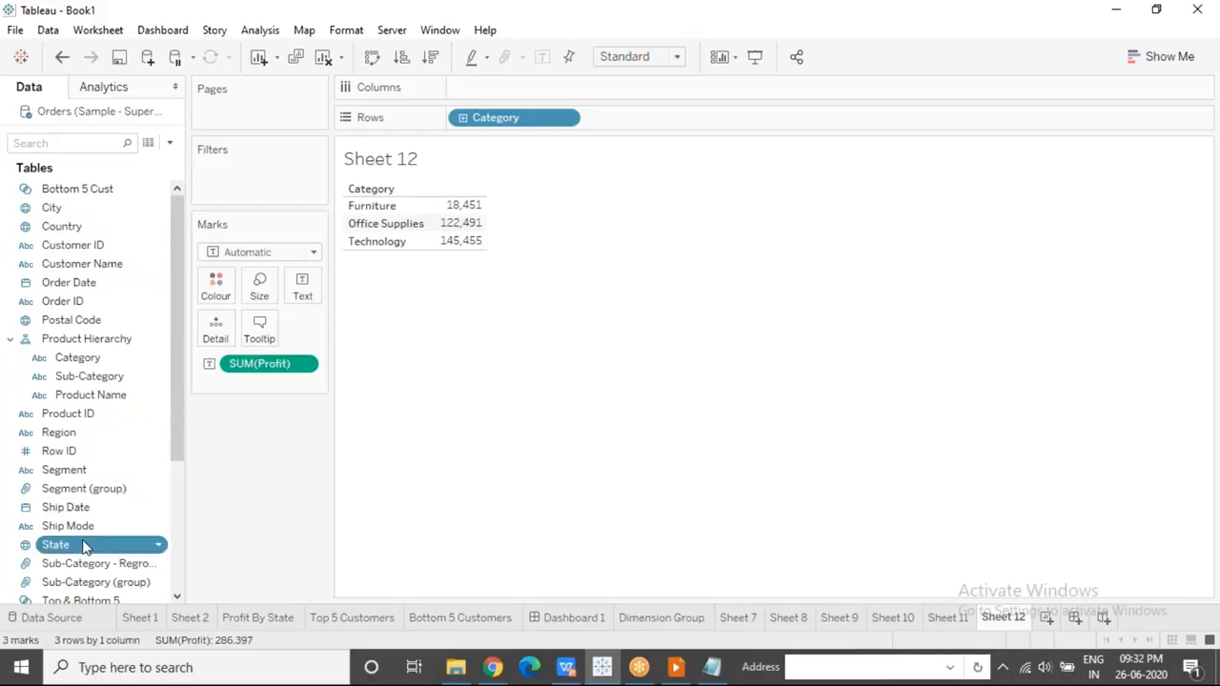
{"action": "left_click", "coordinate": [89, 213]}
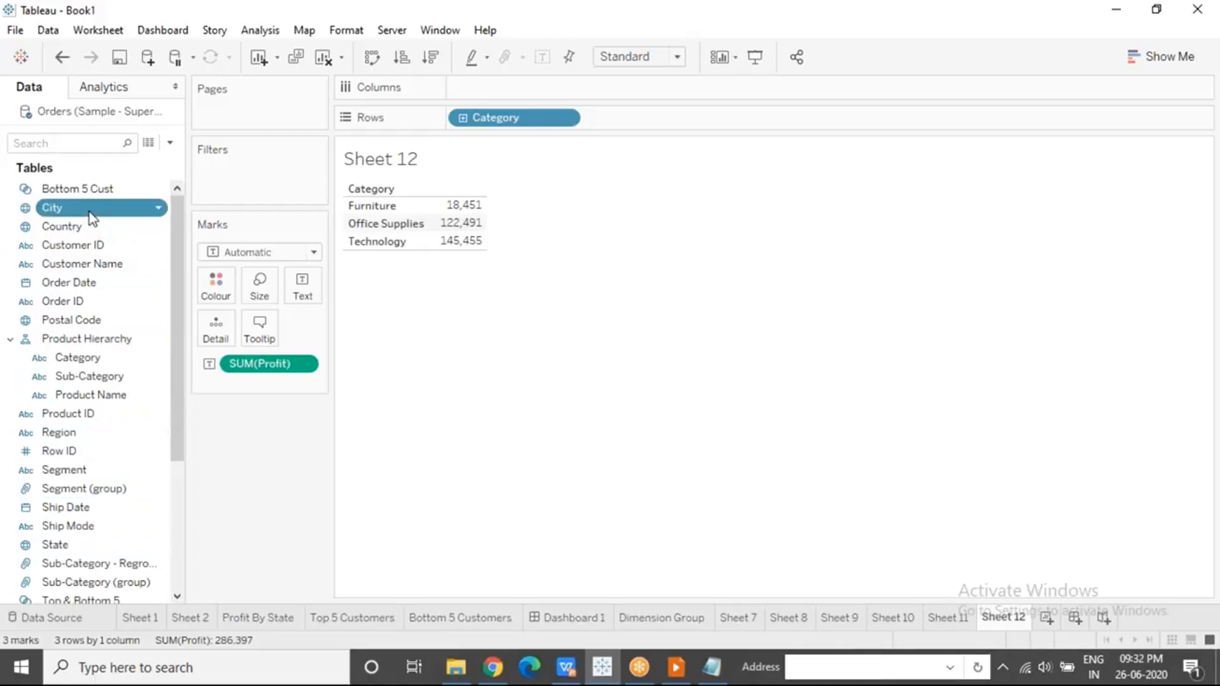
{"action": "left_click", "coordinate": [105, 326]}
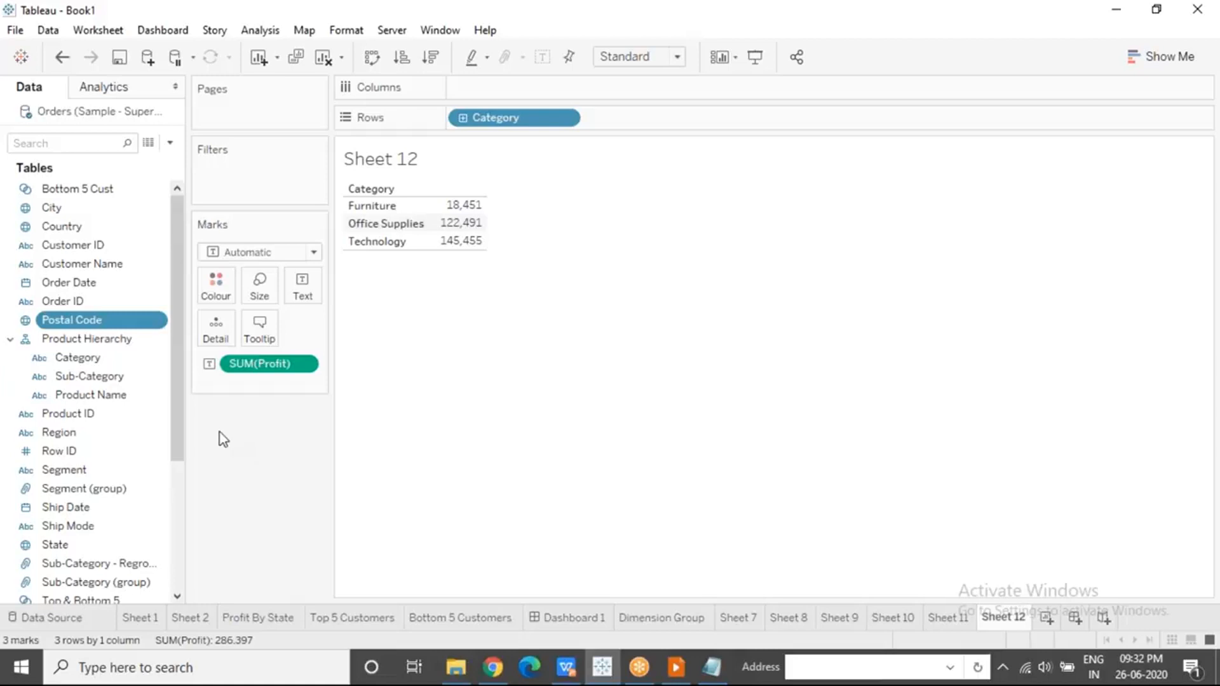
Create a hierarchy named "Location Hierarchy" from the Country field.
{"action": "left_click", "coordinate": [137, 234]}
{"action": "right_click", "coordinate": [140, 239]}
{"action": "mouse_move", "coordinate": [218, 549]}
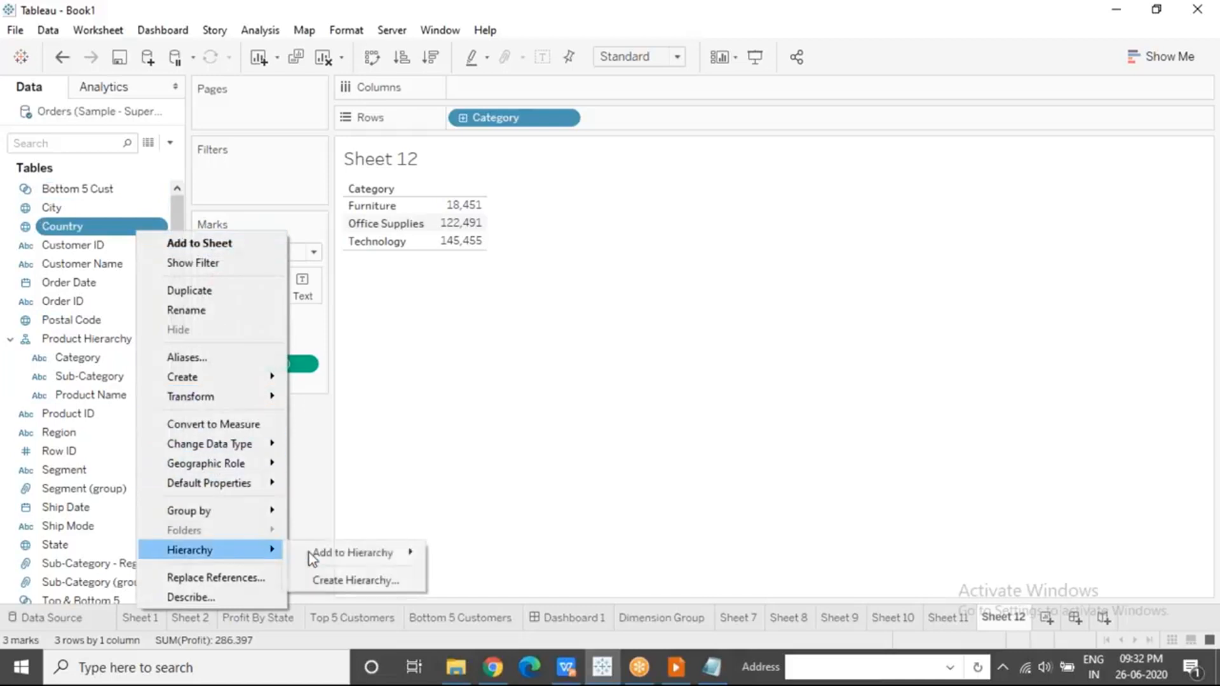
{"action": "left_click", "coordinate": [370, 581]}
{"action": "type", "text": "Location Hierarchy"}
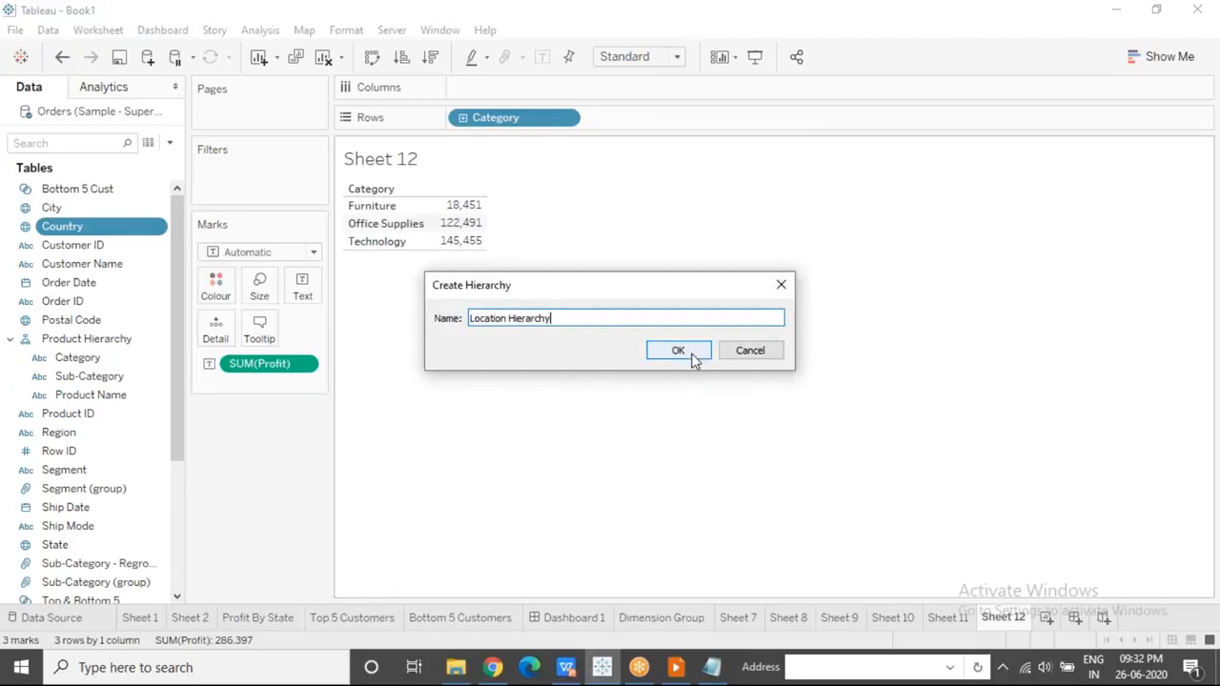
{"action": "left_click", "coordinate": [693, 356]}
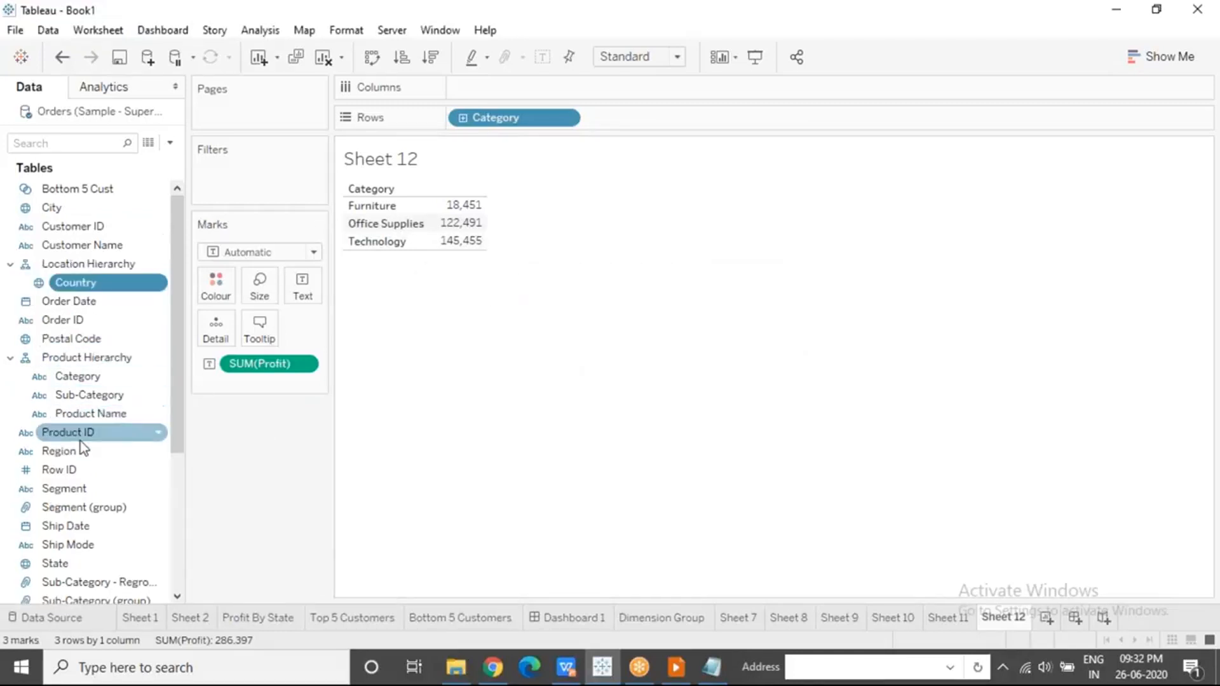
Add Region, State, City and Postal Code to the Location Hierarchy, in that order below Country.
{"action": "left_click_drag", "start_coordinate": [75, 454], "coordinate": [83, 291]}
{"action": "left_click_drag", "start_coordinate": [64, 561], "coordinate": [61, 309]}
{"action": "left_click_drag", "start_coordinate": [70, 214], "coordinate": [71, 325]}
{"action": "left_click_drag", "start_coordinate": [66, 376], "coordinate": [60, 327]}
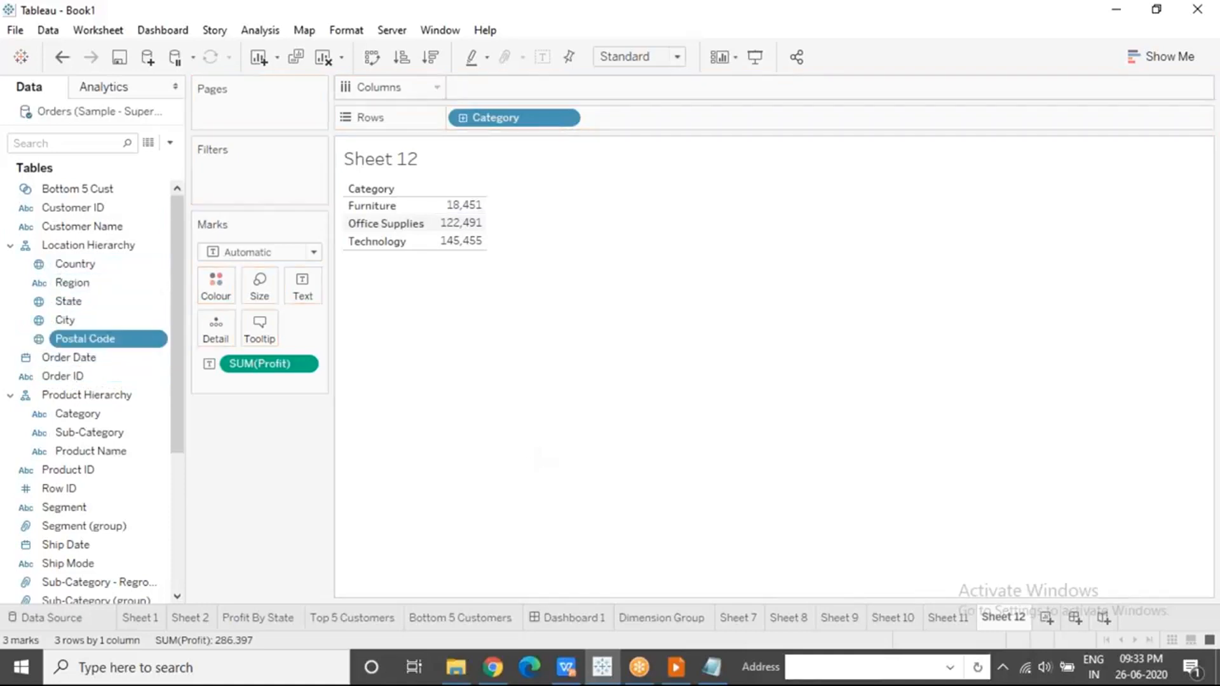
Clear the sheet, put Country on the rows, drill it down to Postal Code and roll it back up to Region.
{"action": "left_click", "coordinate": [324, 56]}
{"action": "left_click_drag", "start_coordinate": [89, 273], "coordinate": [493, 125]}
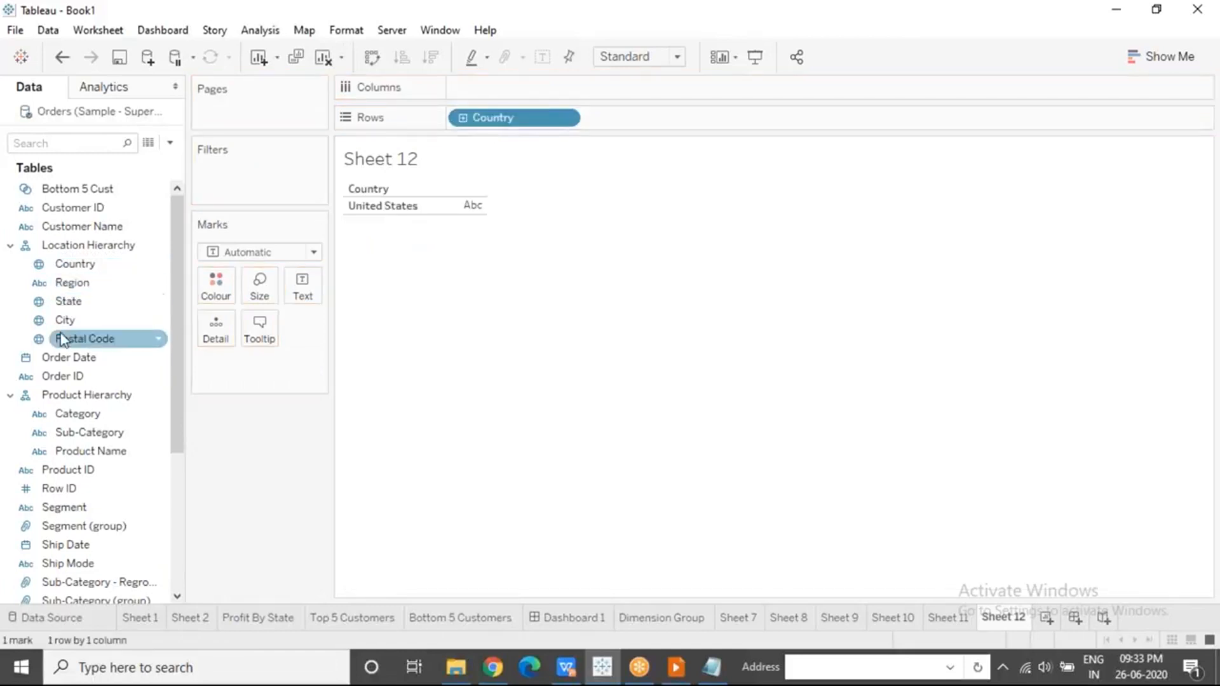
{"action": "left_click", "coordinate": [463, 119]}
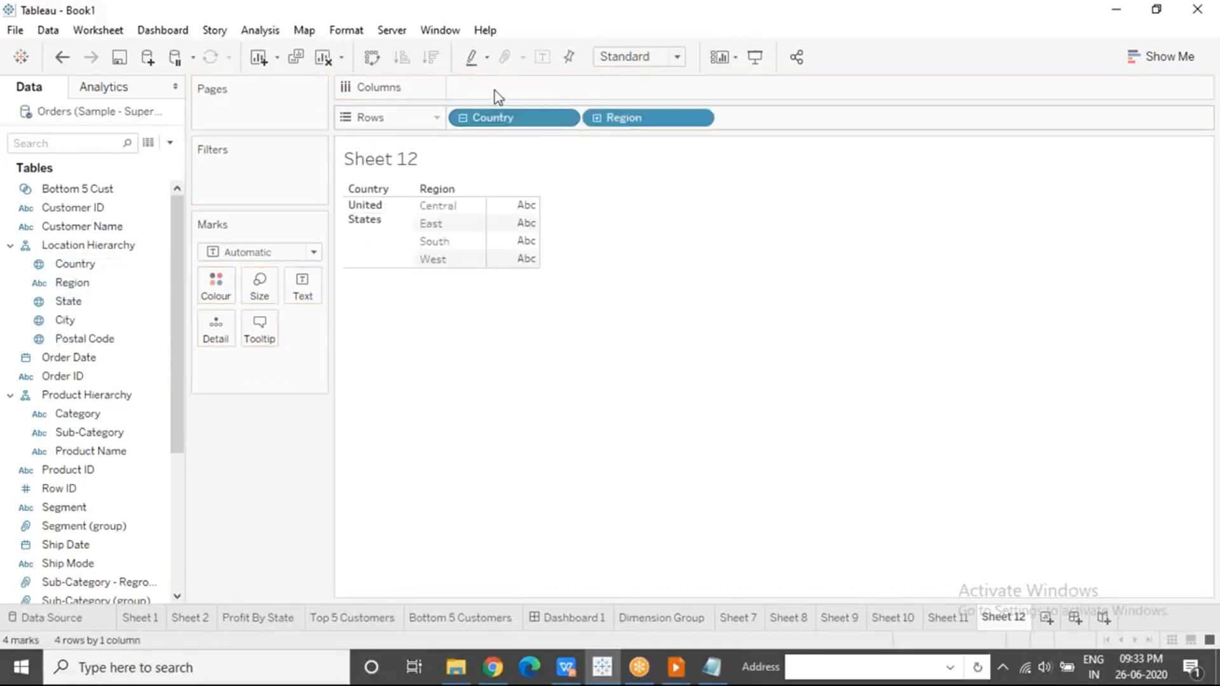
{"action": "left_click", "coordinate": [596, 119]}
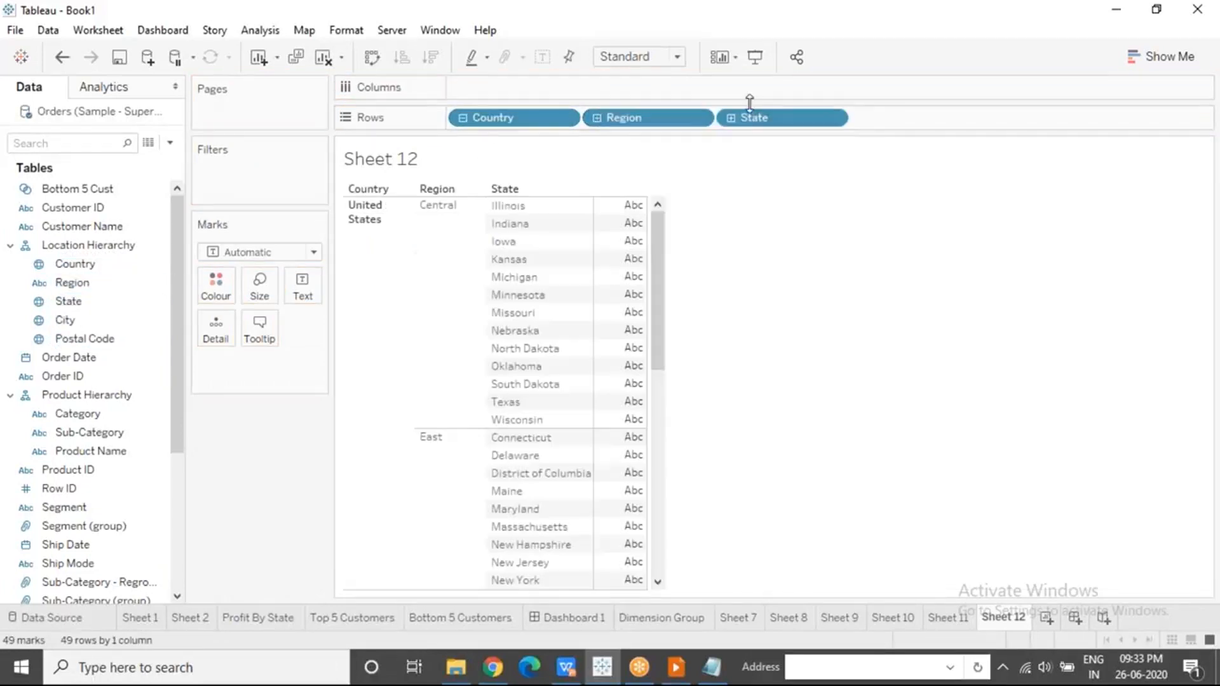
{"action": "left_click", "coordinate": [732, 120]}
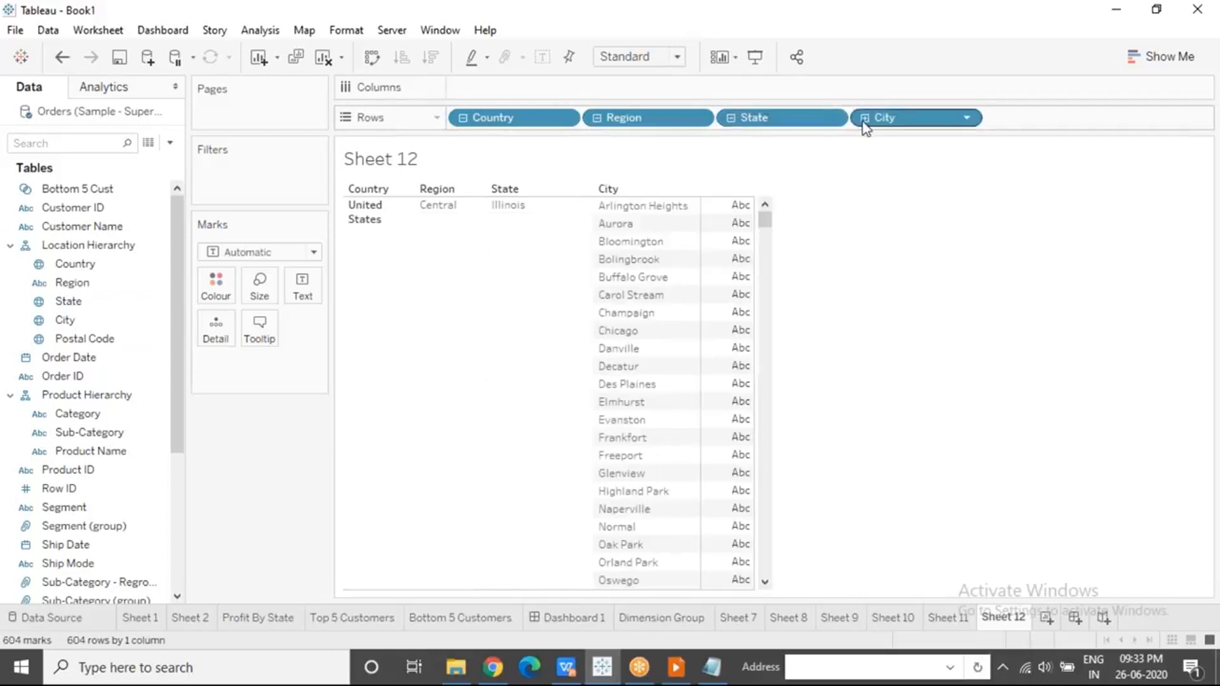
{"action": "left_click", "coordinate": [864, 118]}
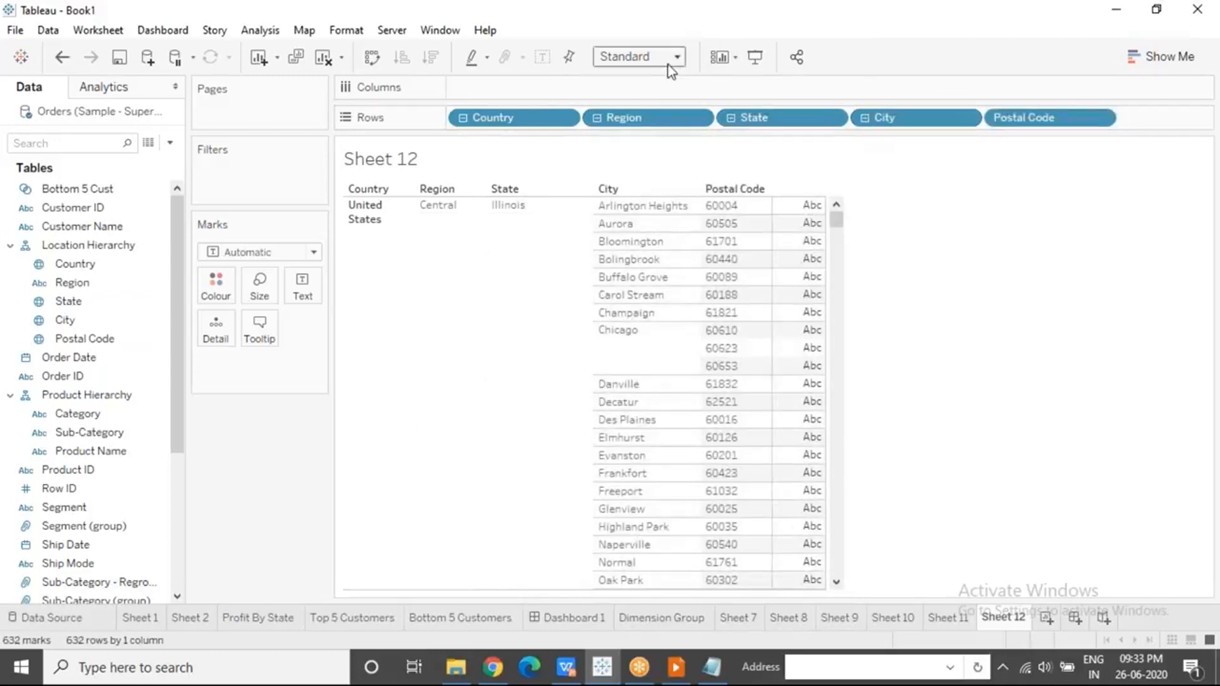
{"action": "left_click", "coordinate": [596, 118]}
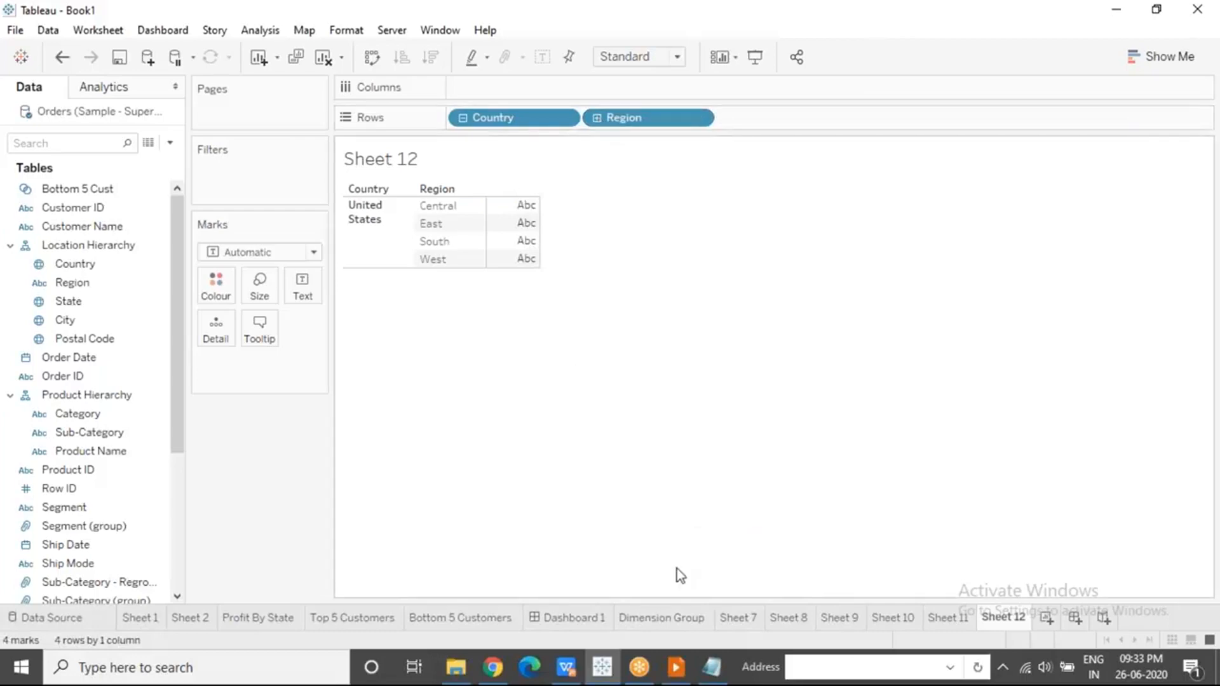
{"action": "left_click", "coordinate": [676, 671]}
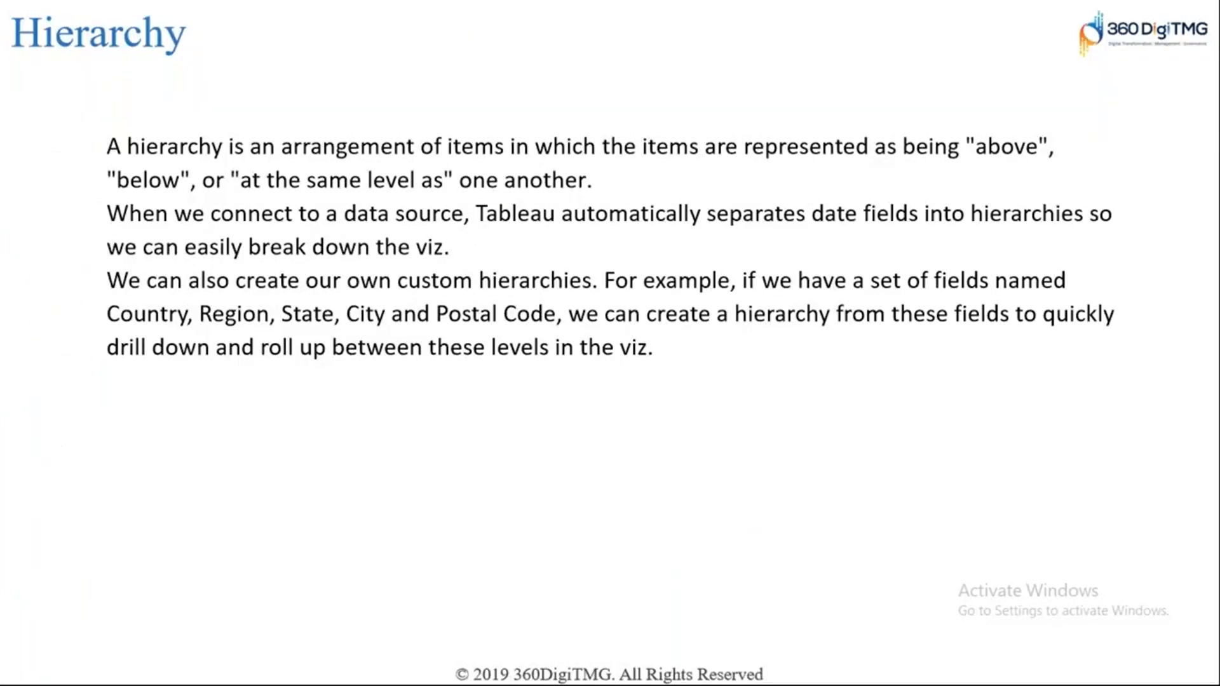
{"action": "key", "text": "Right"}
{"action": "key", "text": "Right"}
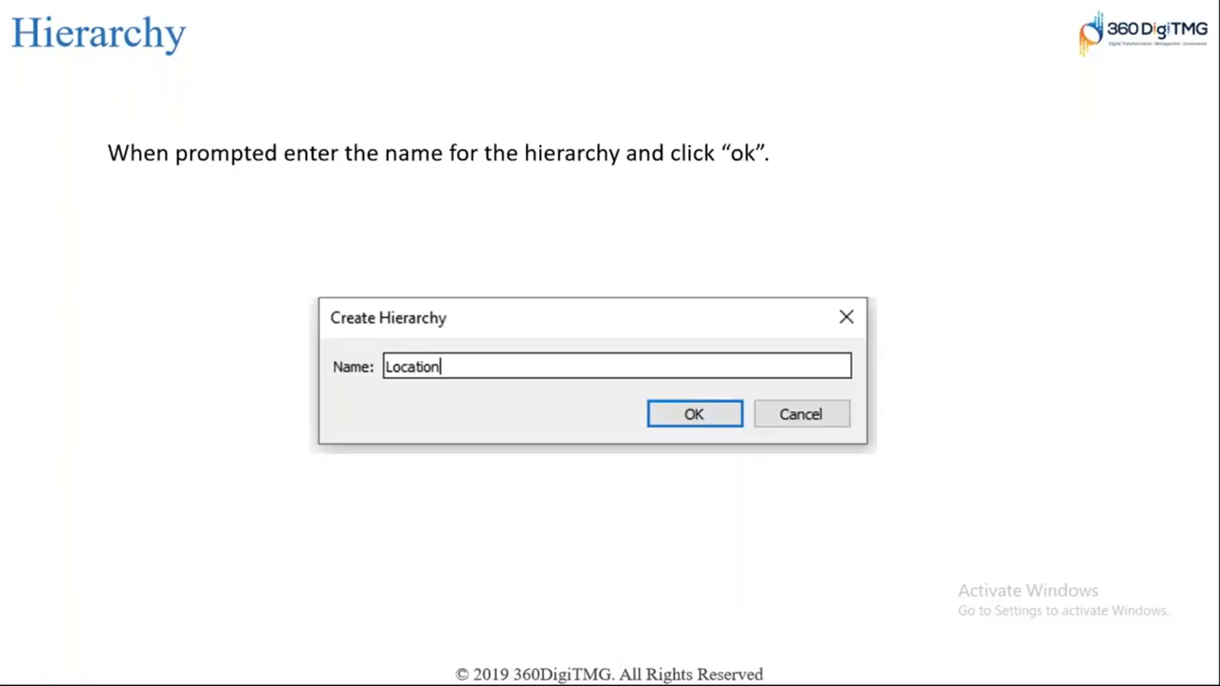
{"action": "key", "text": "Right"}
{"action": "key", "text": "Right"}
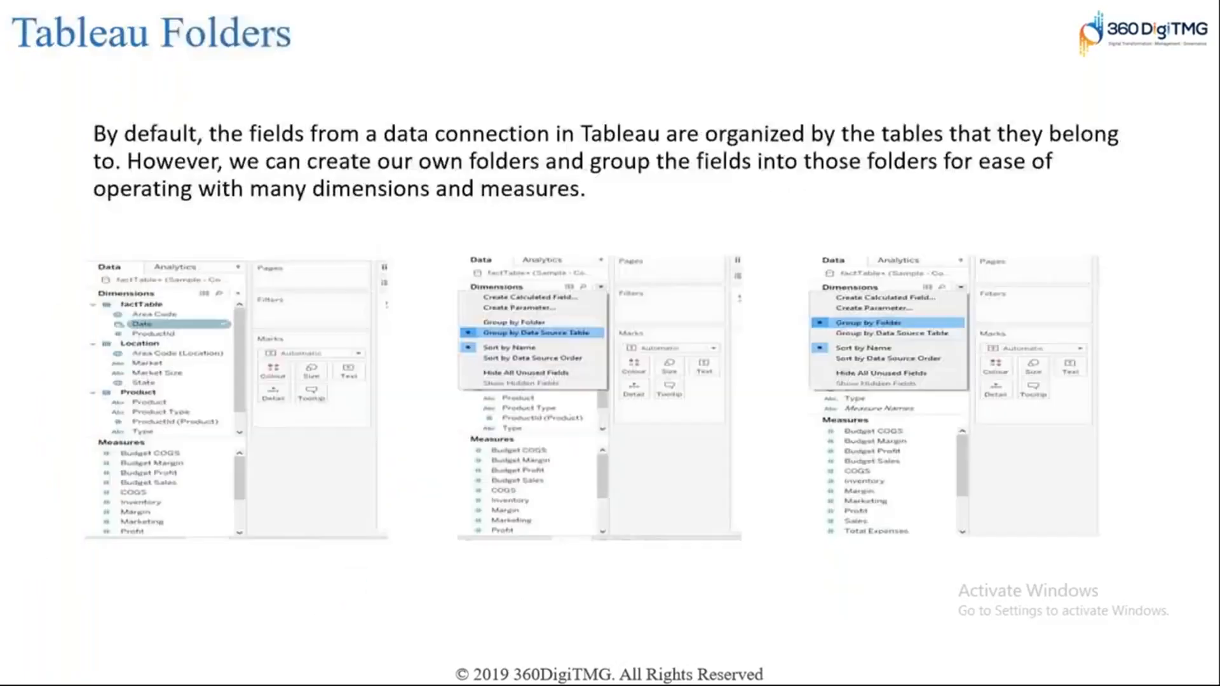
{"action": "key", "text": "Right"}
{"action": "key", "text": "Left"}
{"action": "key", "text": "alt+Tab"}
Clear Sheet 12 and fold up the Location Hierarchy and Product Hierarchy in the field list.
{"action": "left_click", "coordinate": [462, 118]}
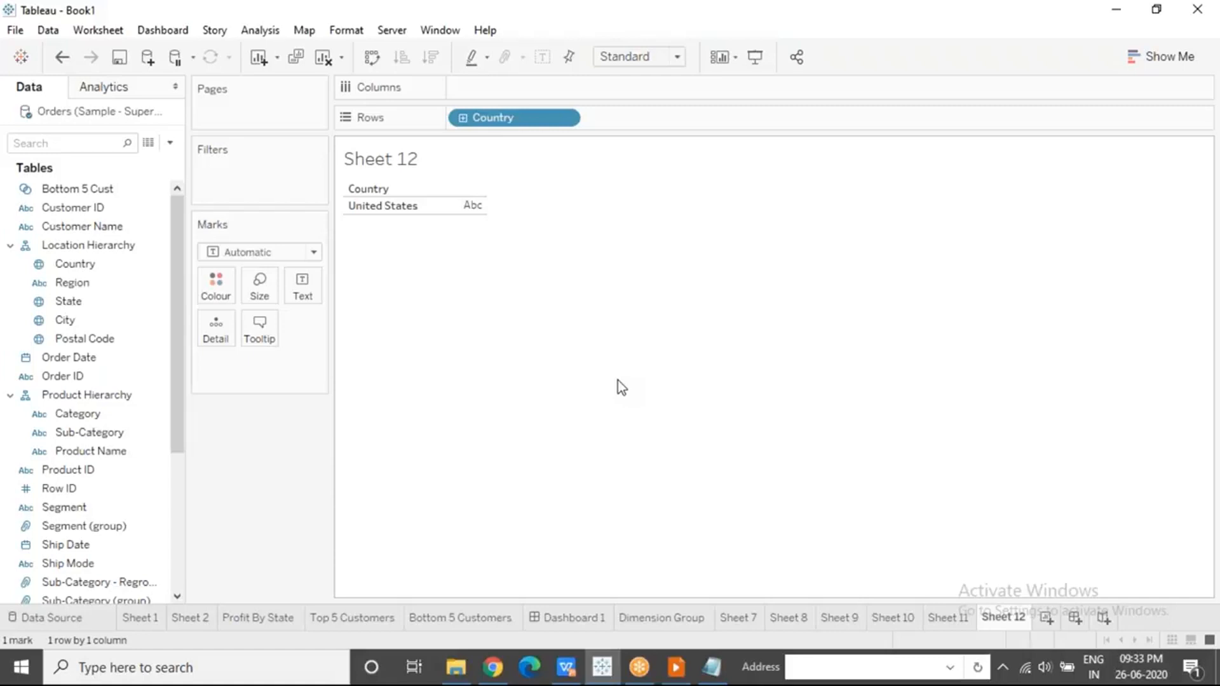
{"action": "left_click", "coordinate": [324, 56]}
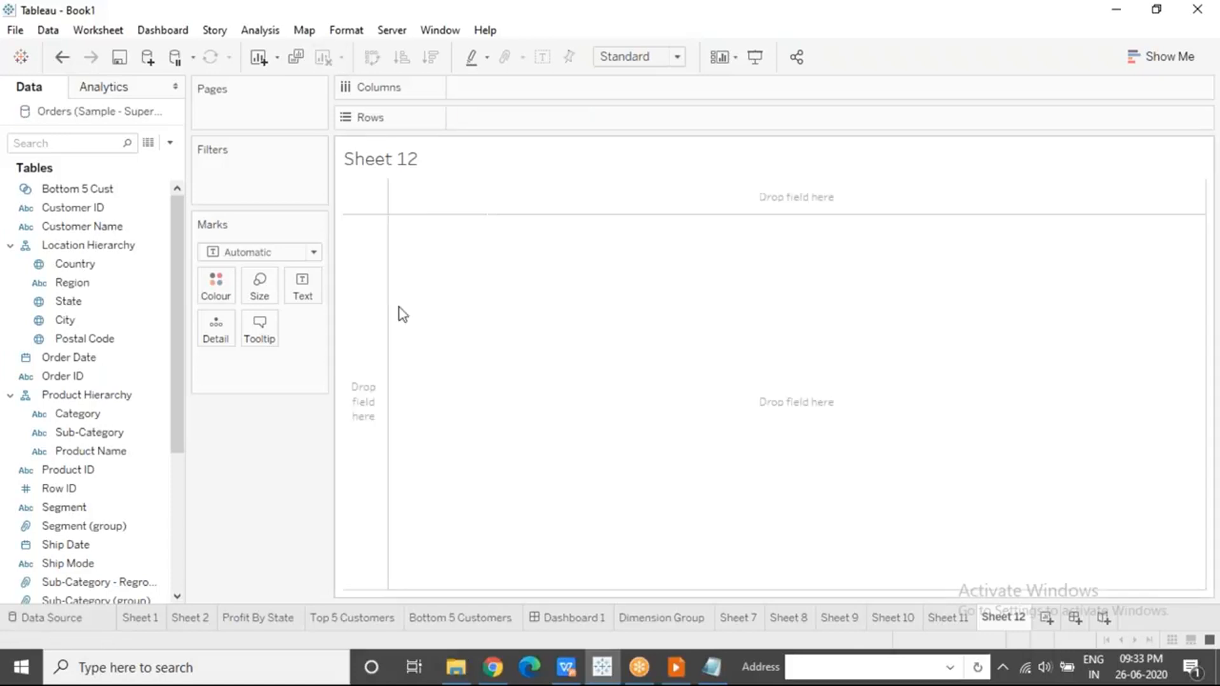
{"action": "left_click", "coordinate": [10, 246]}
{"action": "left_click", "coordinate": [10, 301]}
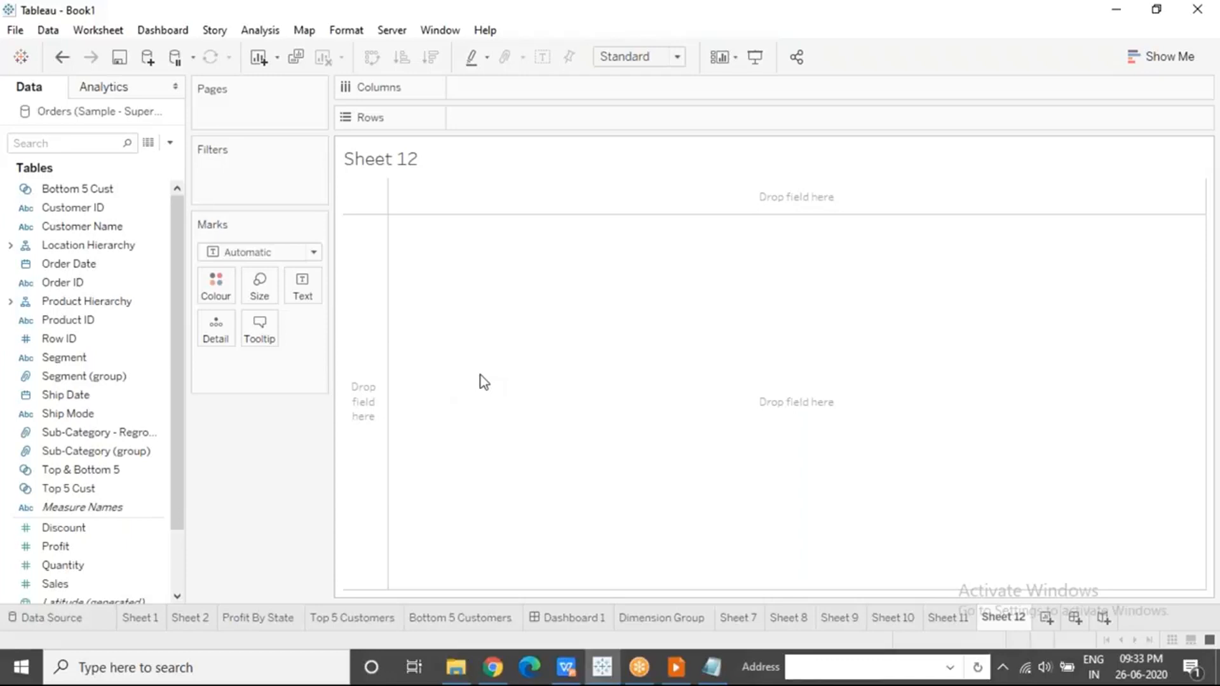
Examine the field list for fields that belong together, such as Order Date and Order ID.
{"action": "left_click", "coordinate": [61, 283]}
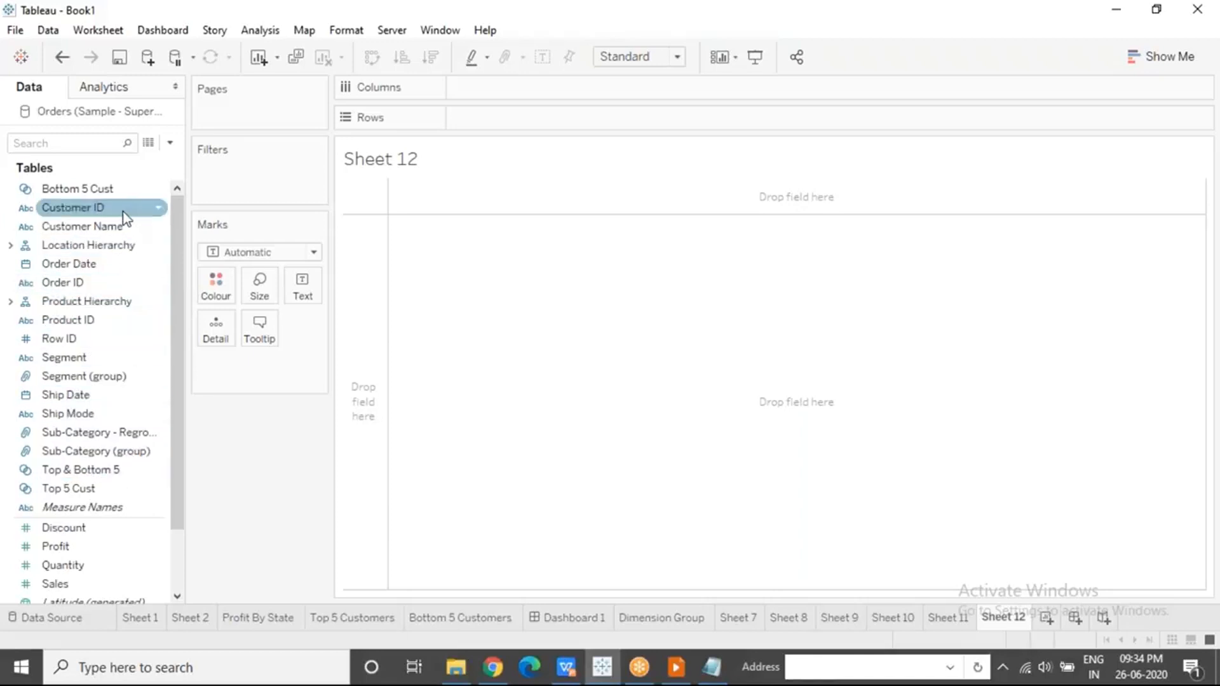
{"action": "left_click_drag", "start_coordinate": [181, 230], "coordinate": [182, 88]}
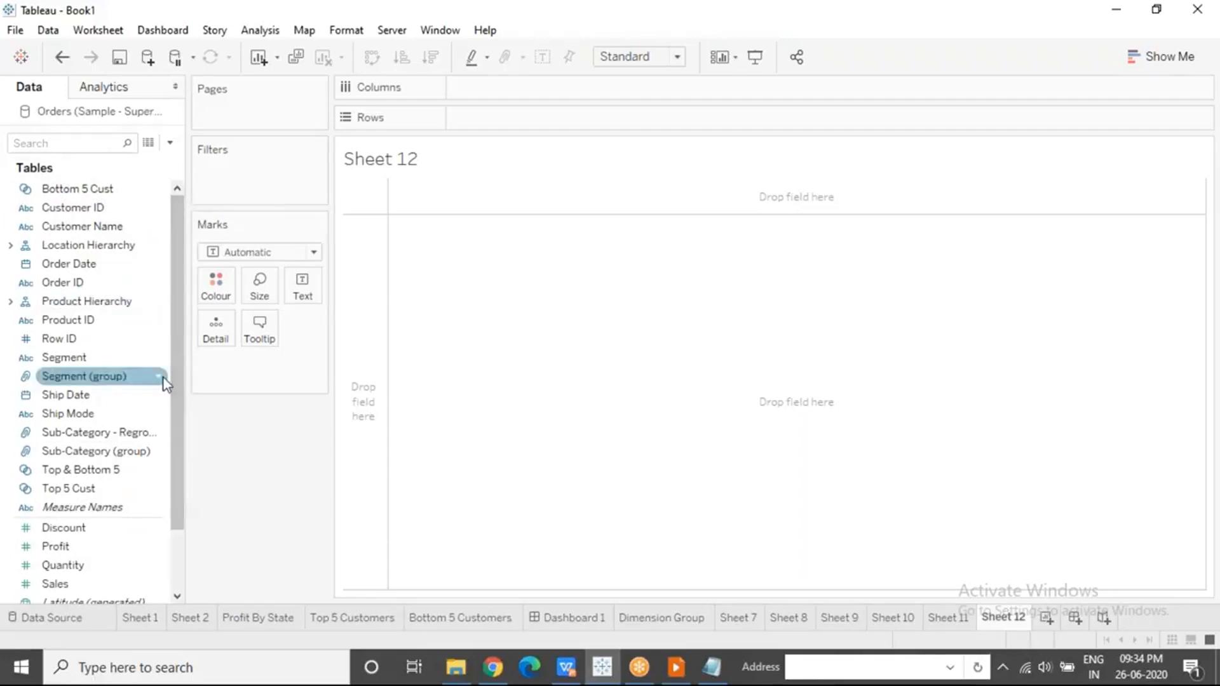
{"action": "left_click_drag", "start_coordinate": [174, 359], "coordinate": [174, 492]}
{"action": "left_click", "coordinate": [87, 359]}
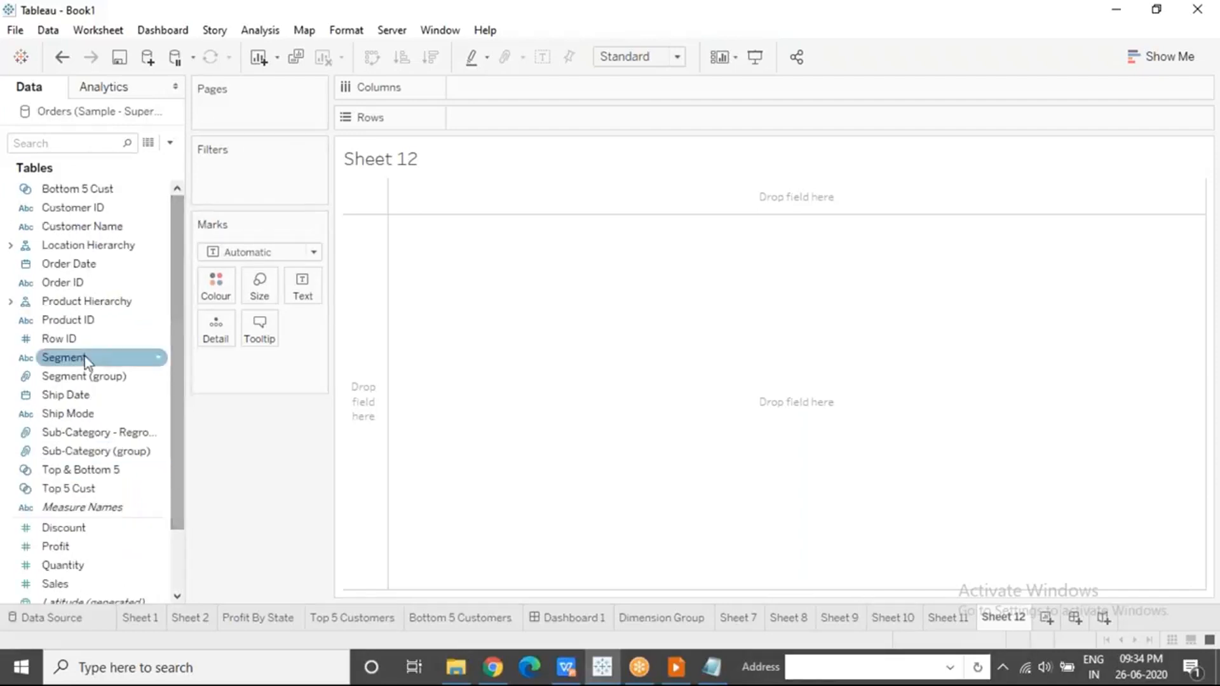
{"action": "left_click", "coordinate": [127, 265]}
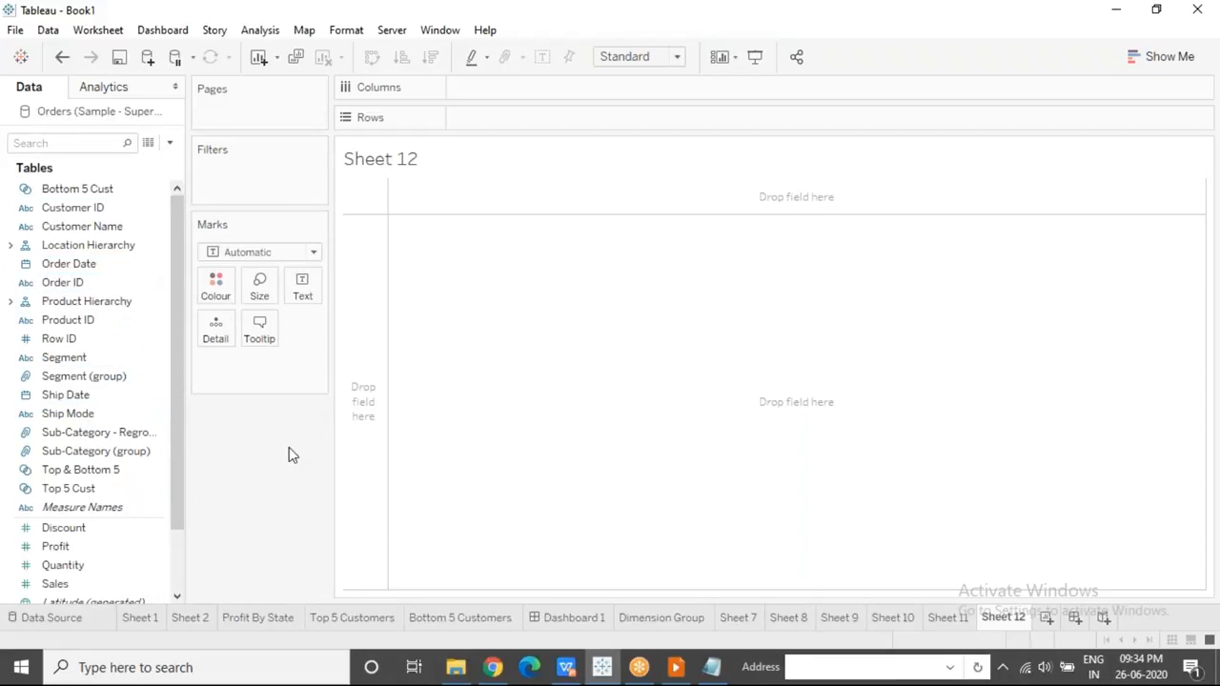
{"action": "left_click", "coordinate": [130, 267]}
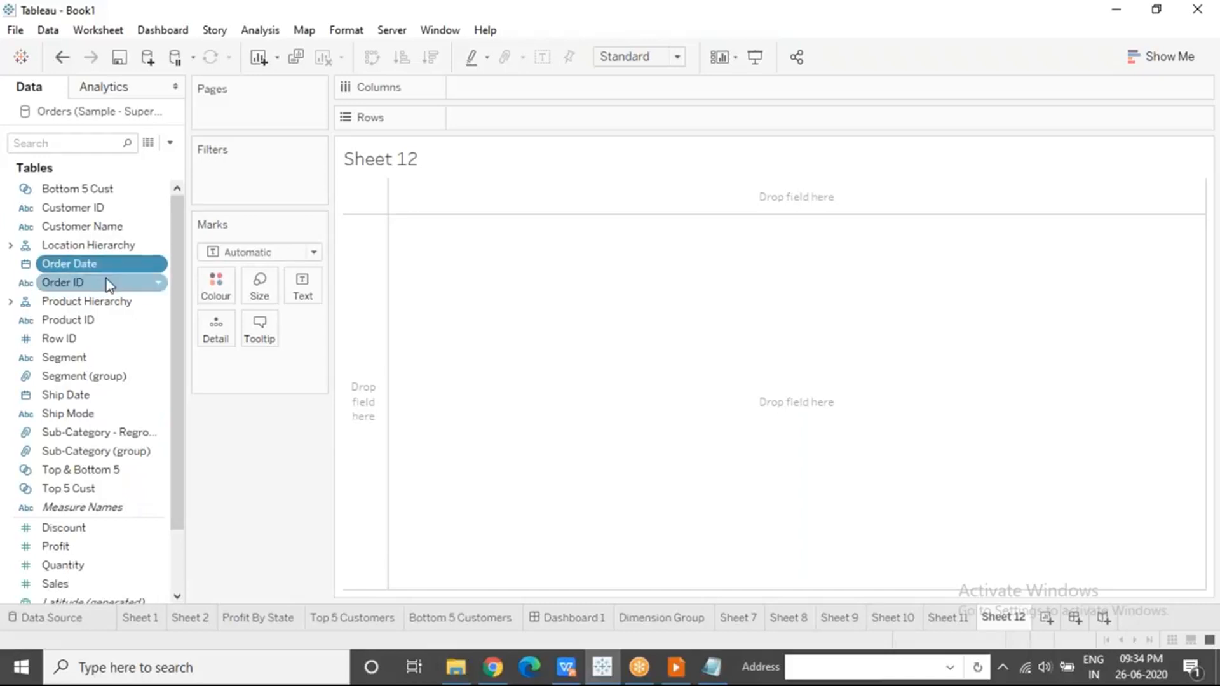
{"action": "left_click", "coordinate": [106, 282]}
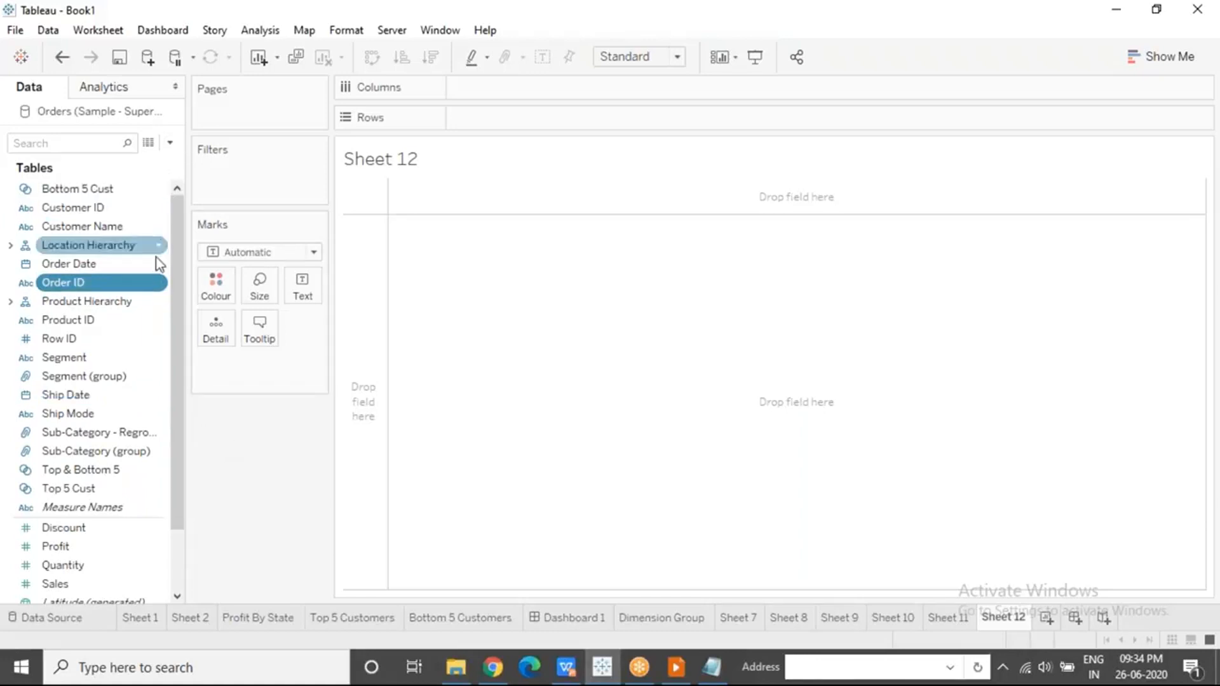
Check the grouping options for the fields and group the field list by folder instead of by data source table.
{"action": "right_click", "coordinate": [145, 289]}
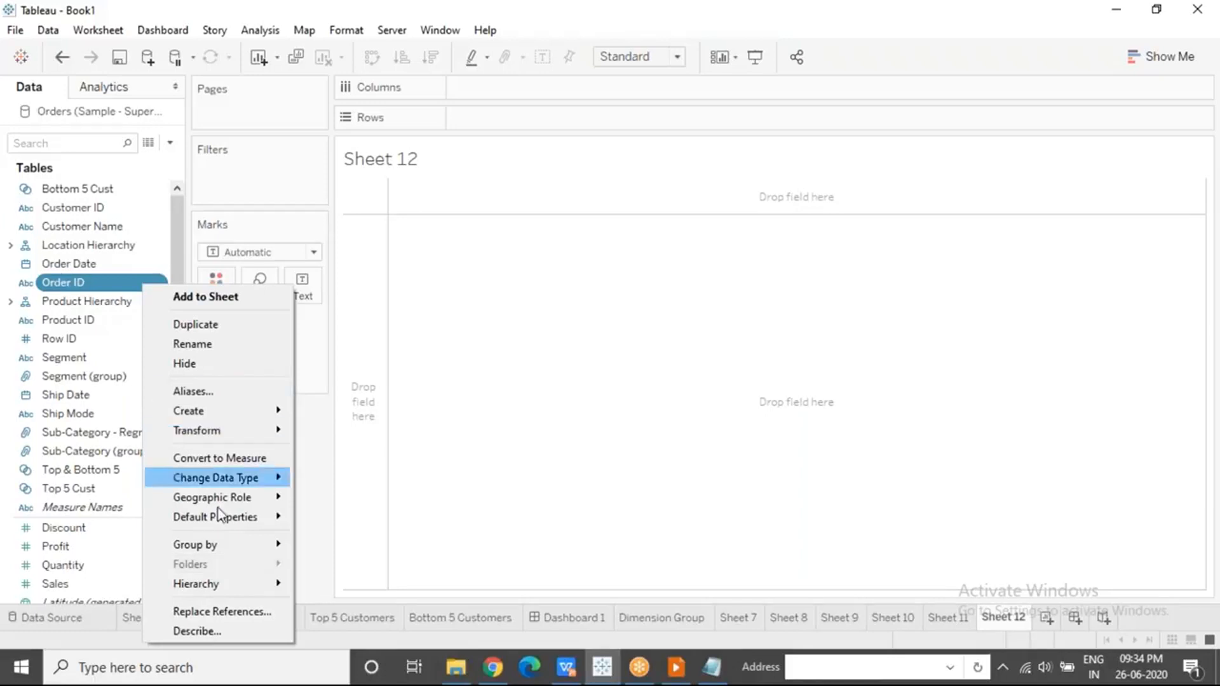
{"action": "mouse_move", "coordinate": [242, 548]}
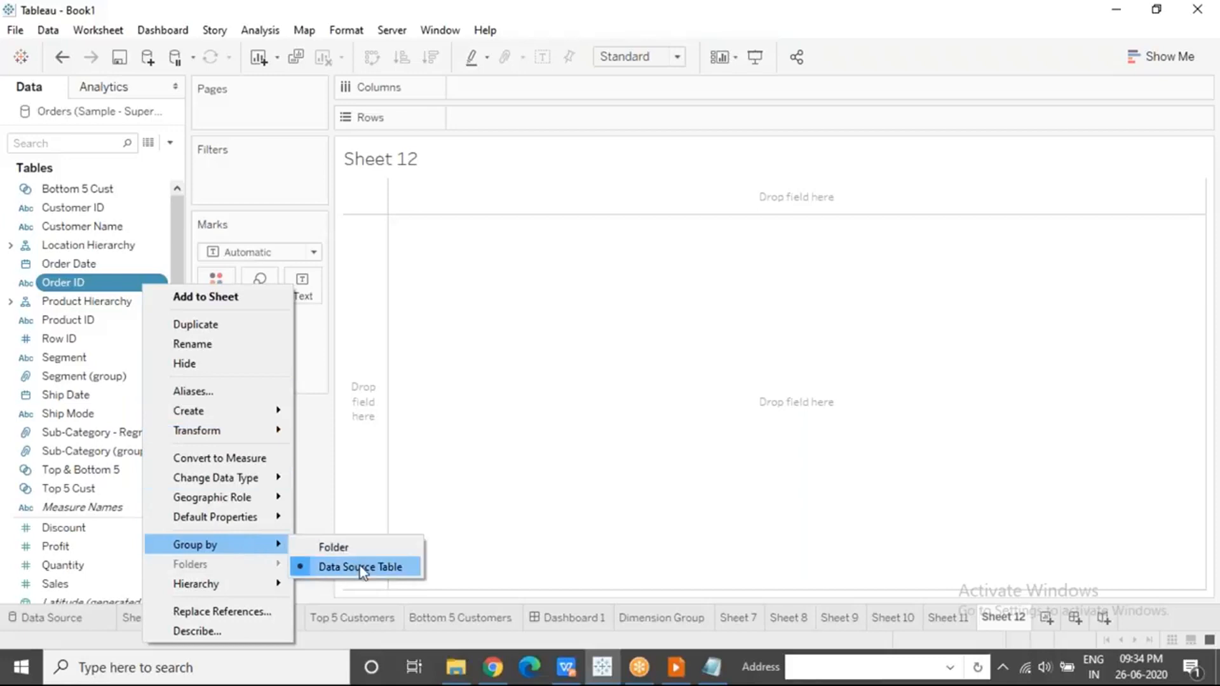
{"action": "left_click", "coordinate": [685, 322]}
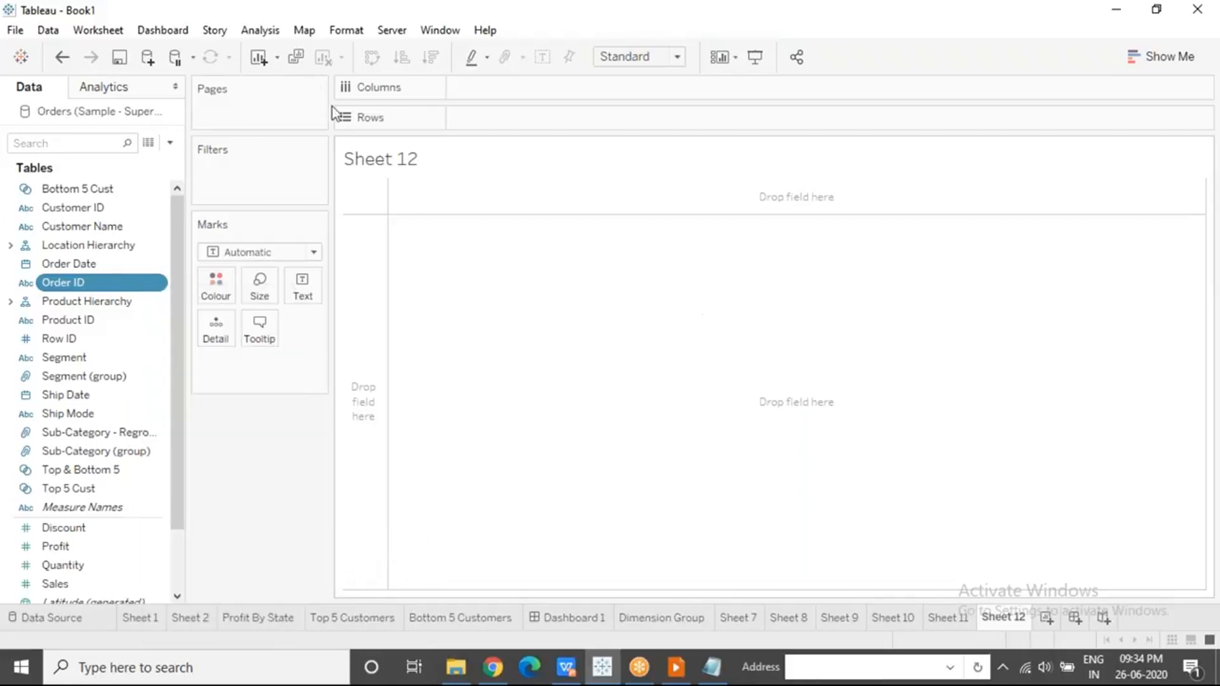
{"action": "left_click", "coordinate": [171, 145]}
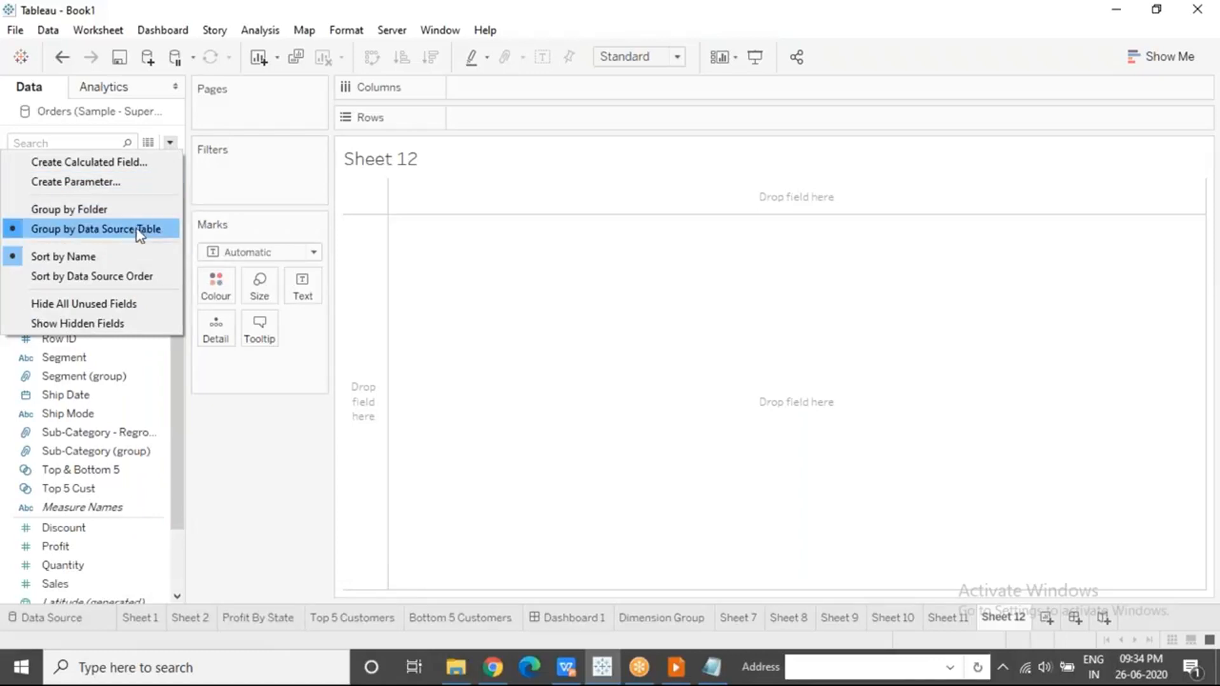
{"action": "left_click", "coordinate": [413, 268]}
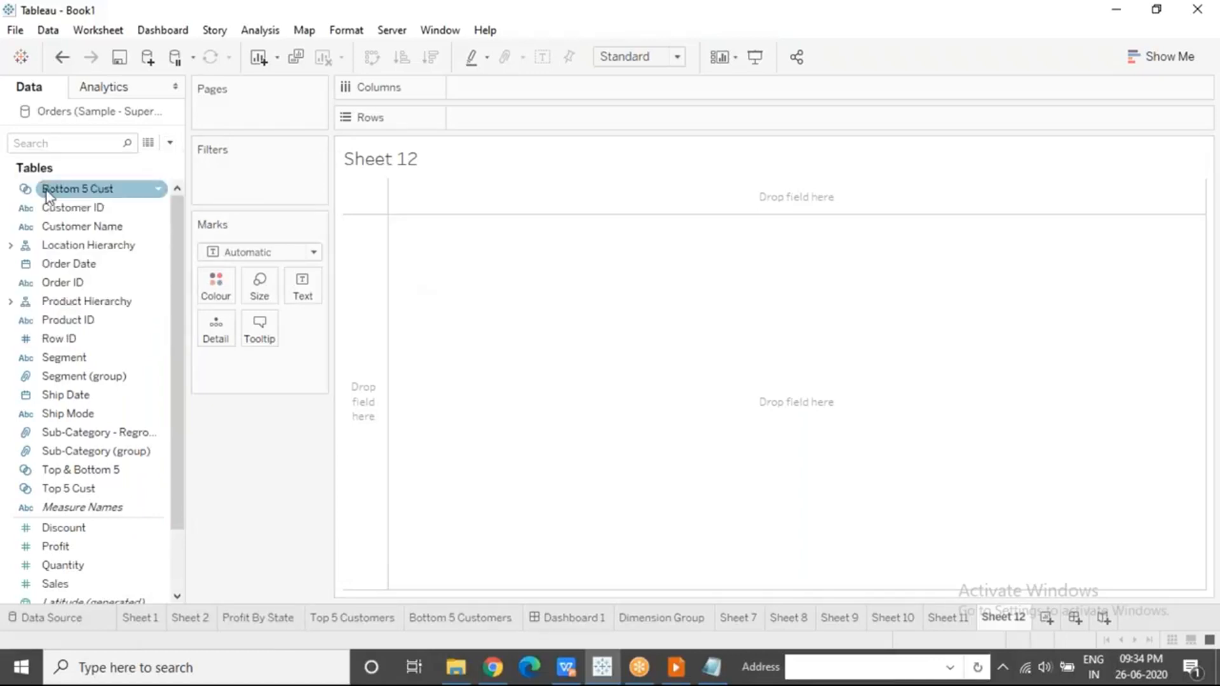
{"action": "left_click", "coordinate": [170, 143]}
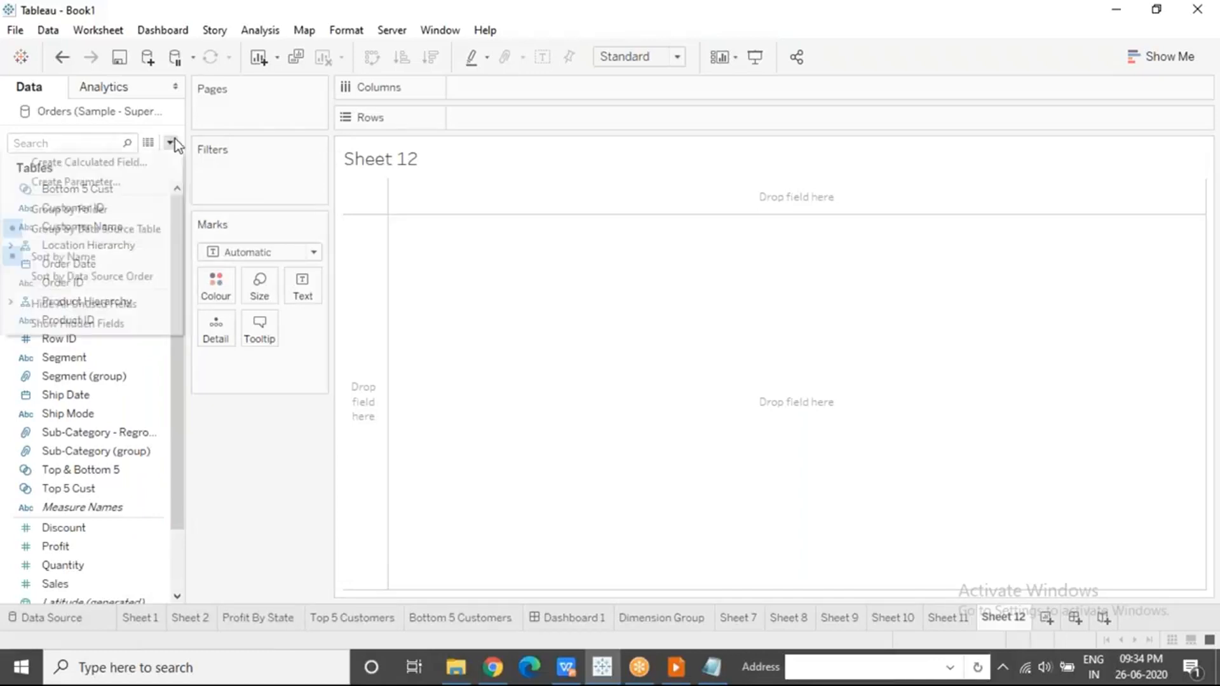
{"action": "left_click", "coordinate": [82, 207]}
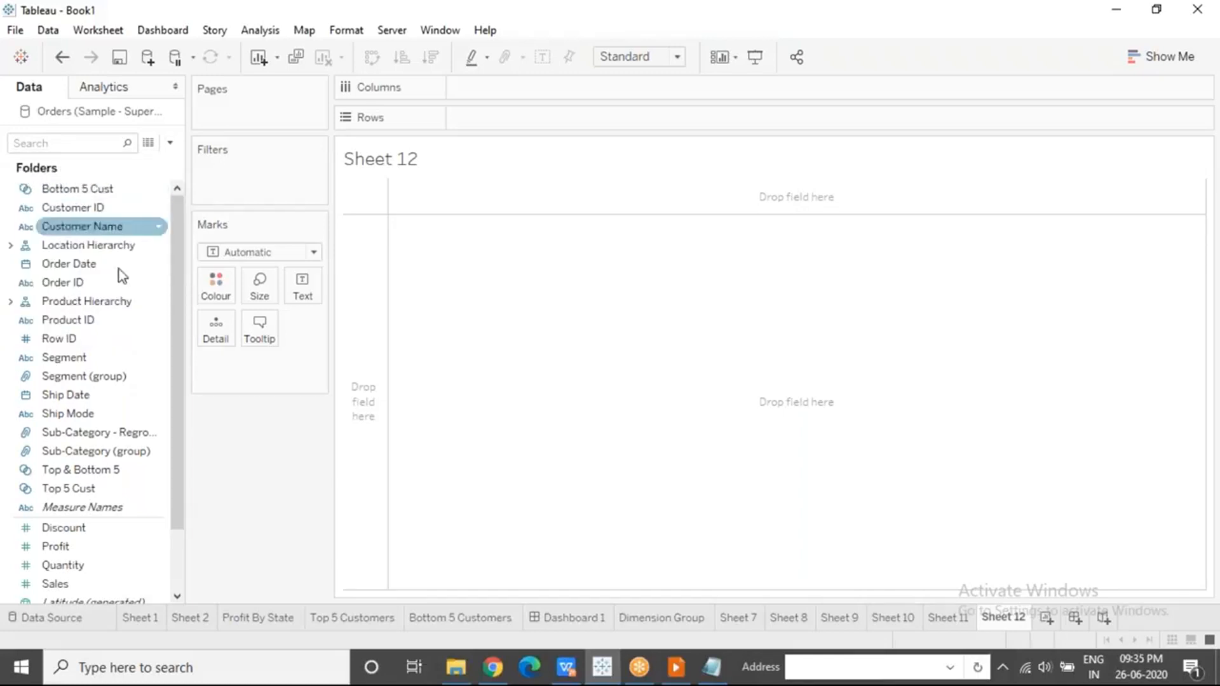
Create a folder named "Orders" from the Order ID field.
{"action": "left_click", "coordinate": [143, 287]}
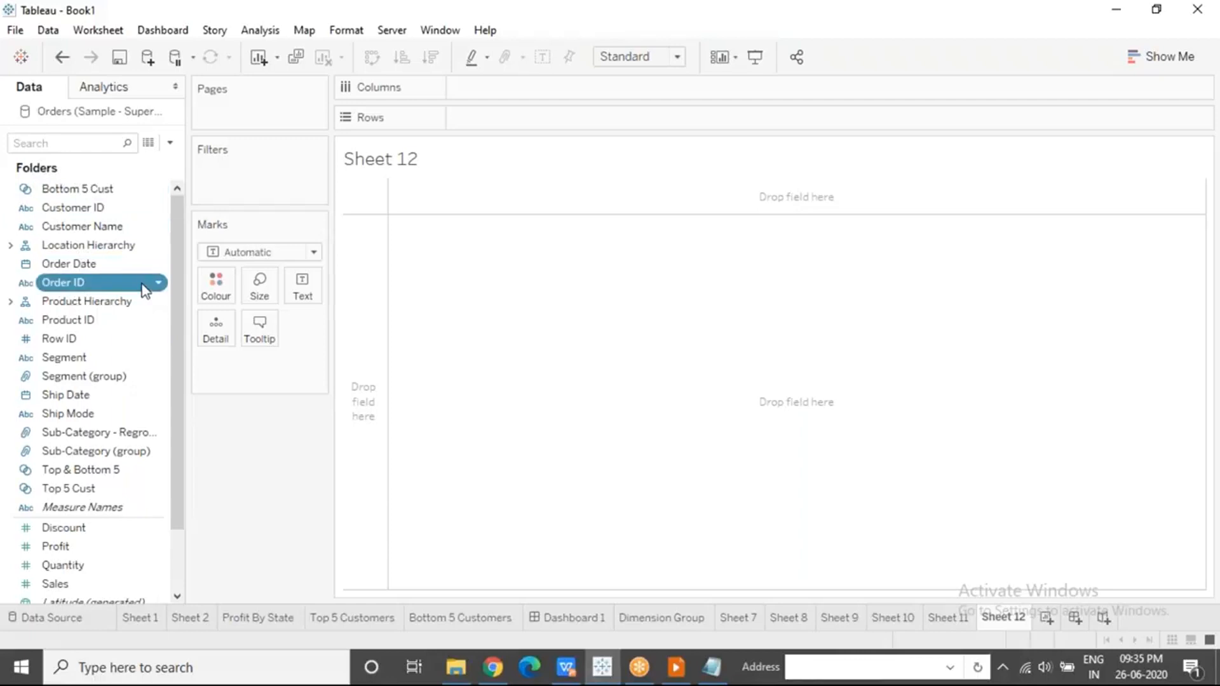
{"action": "right_click", "coordinate": [144, 287]}
{"action": "mouse_move", "coordinate": [274, 562]}
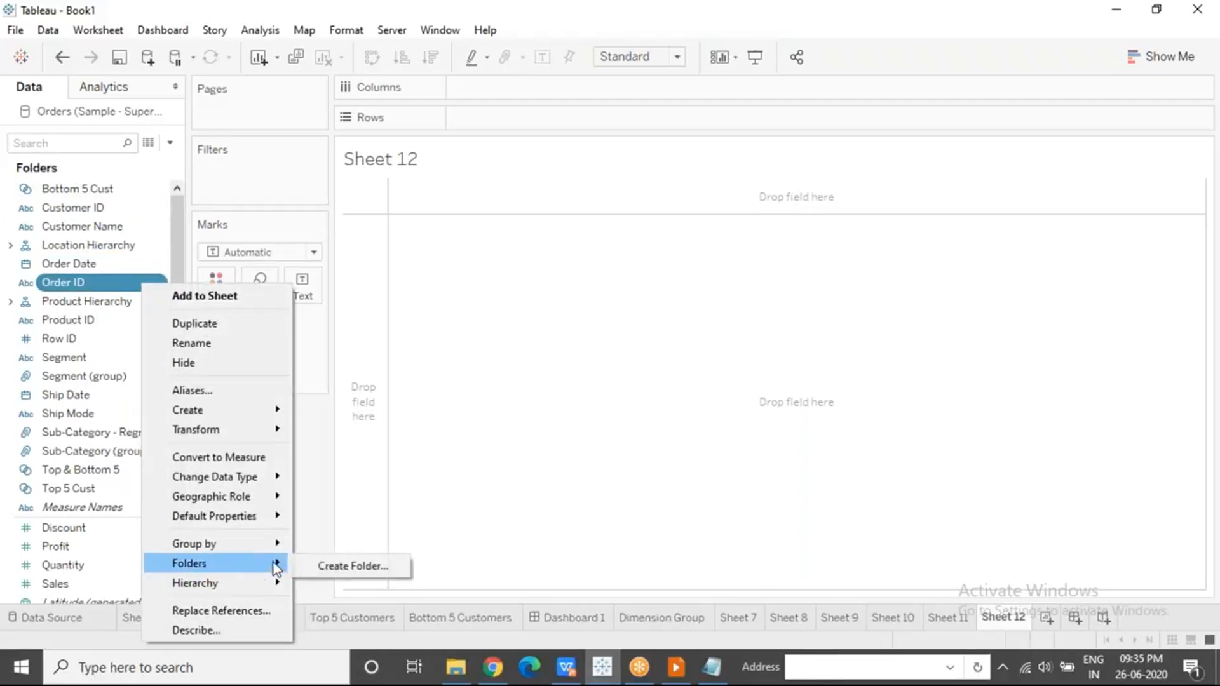
{"action": "left_click", "coordinate": [336, 562]}
{"action": "type", "text": "Orders"}
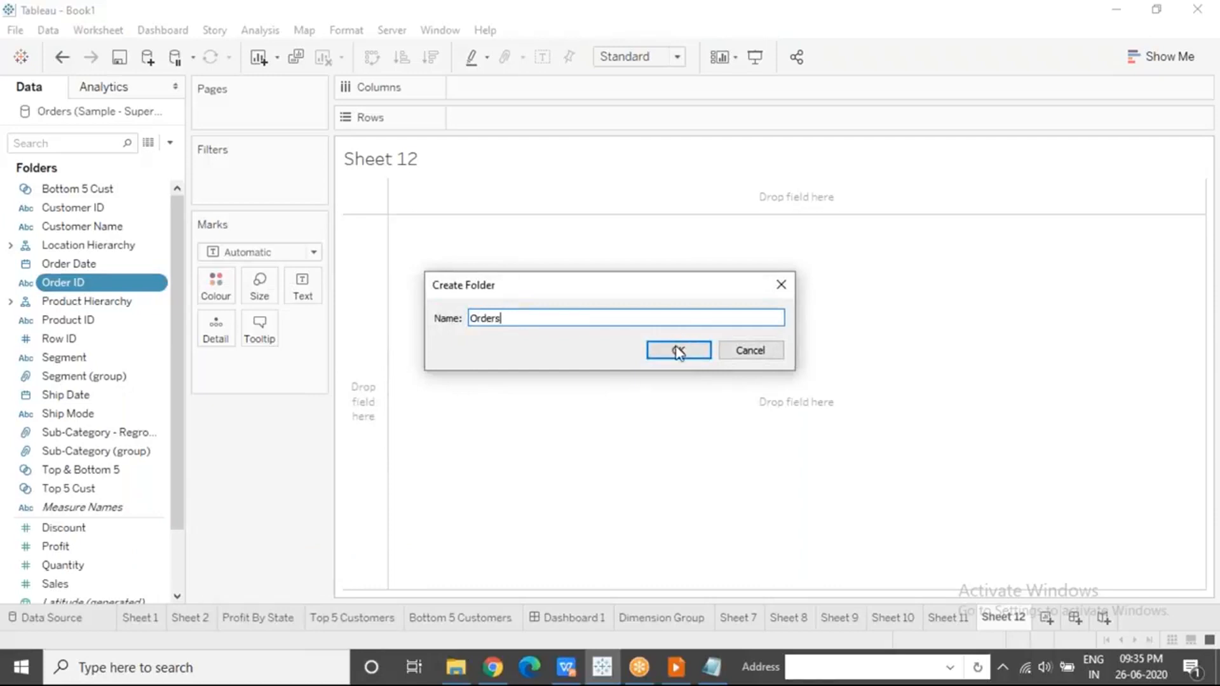
{"action": "left_click", "coordinate": [679, 351]}
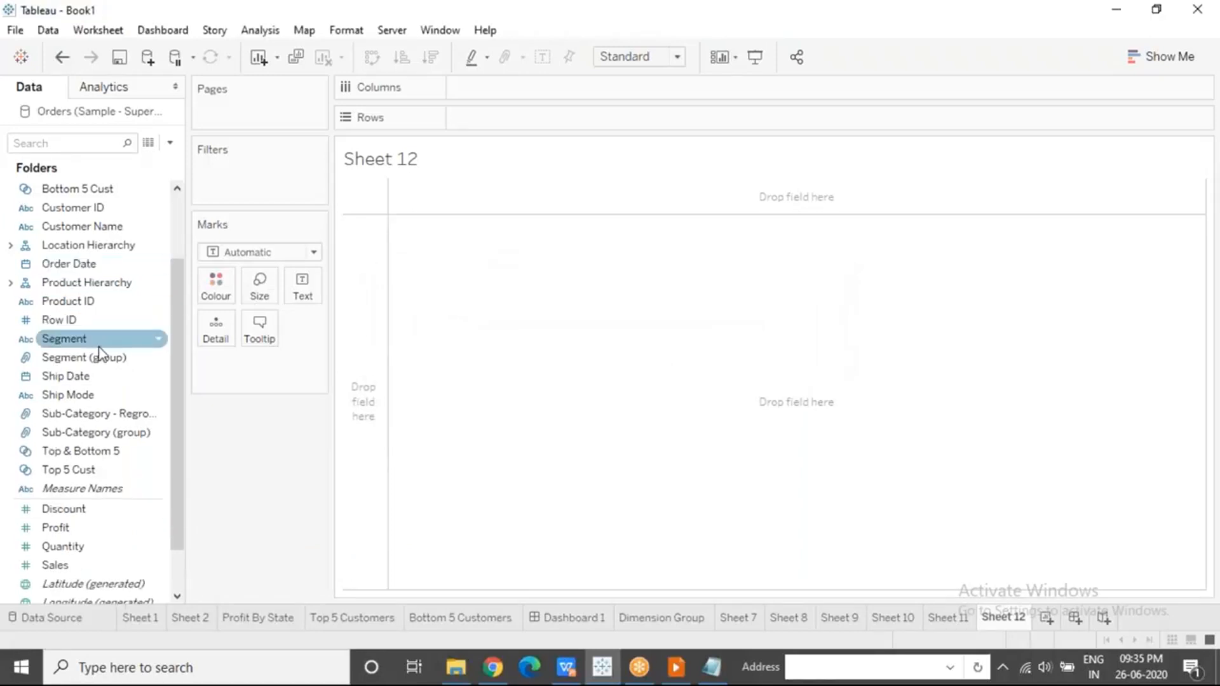
Move Order Date, Ship Date and Ship Mode into the Orders folder.
{"action": "left_click_drag", "start_coordinate": [182, 324], "coordinate": [183, 261]}
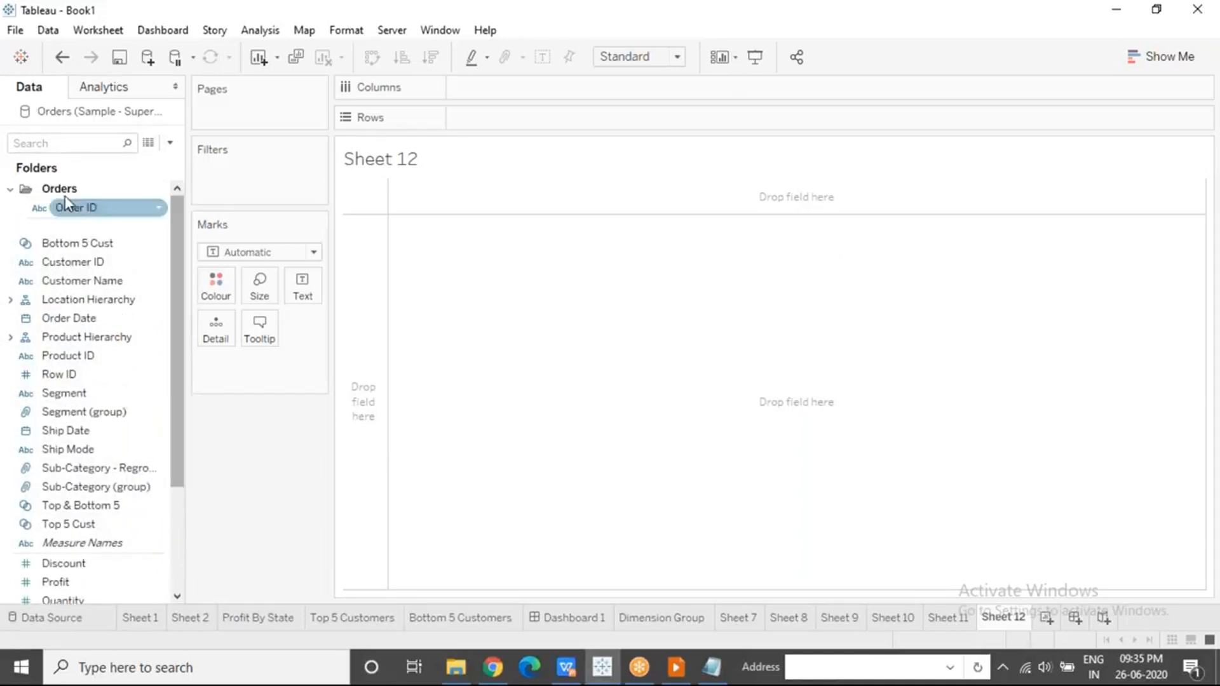
{"action": "left_click", "coordinate": [73, 317]}
{"action": "left_click_drag", "start_coordinate": [73, 318], "coordinate": [63, 197]}
{"action": "left_click_drag", "start_coordinate": [87, 431], "coordinate": [73, 209]}
{"action": "left_click_drag", "start_coordinate": [72, 453], "coordinate": [73, 208]}
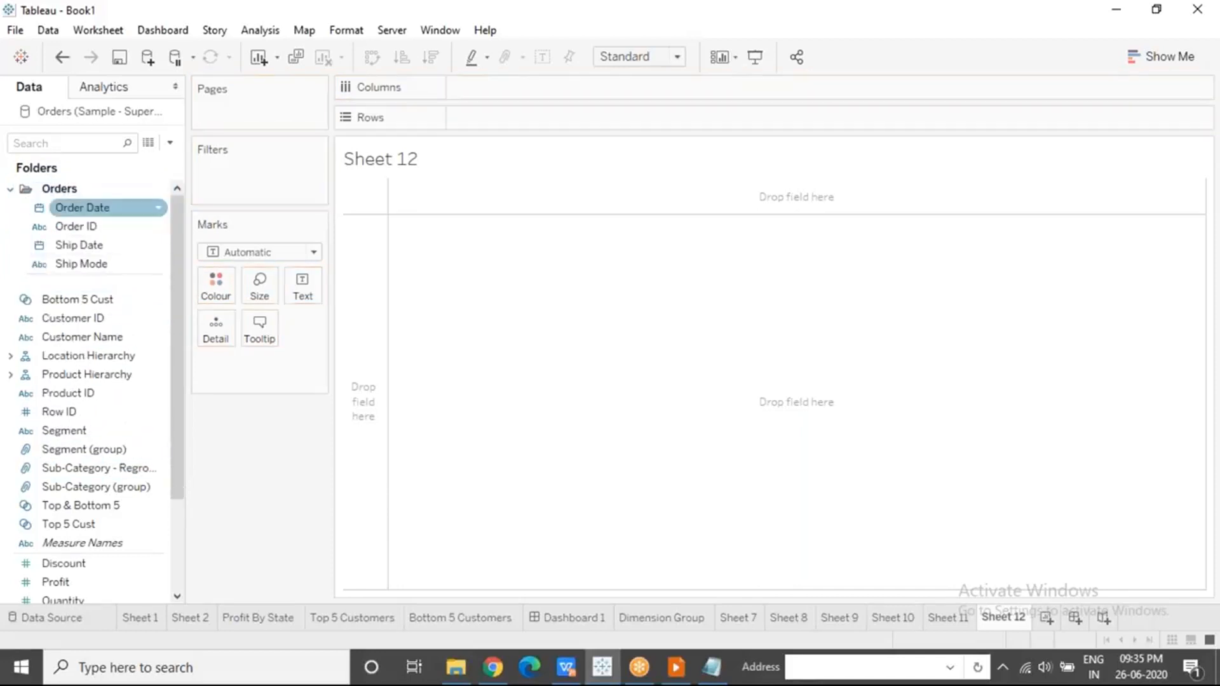
Put Order Date from the Orders folder on the rows of Sheet 12, and fold up the folder.
{"action": "left_click", "coordinate": [11, 189]}
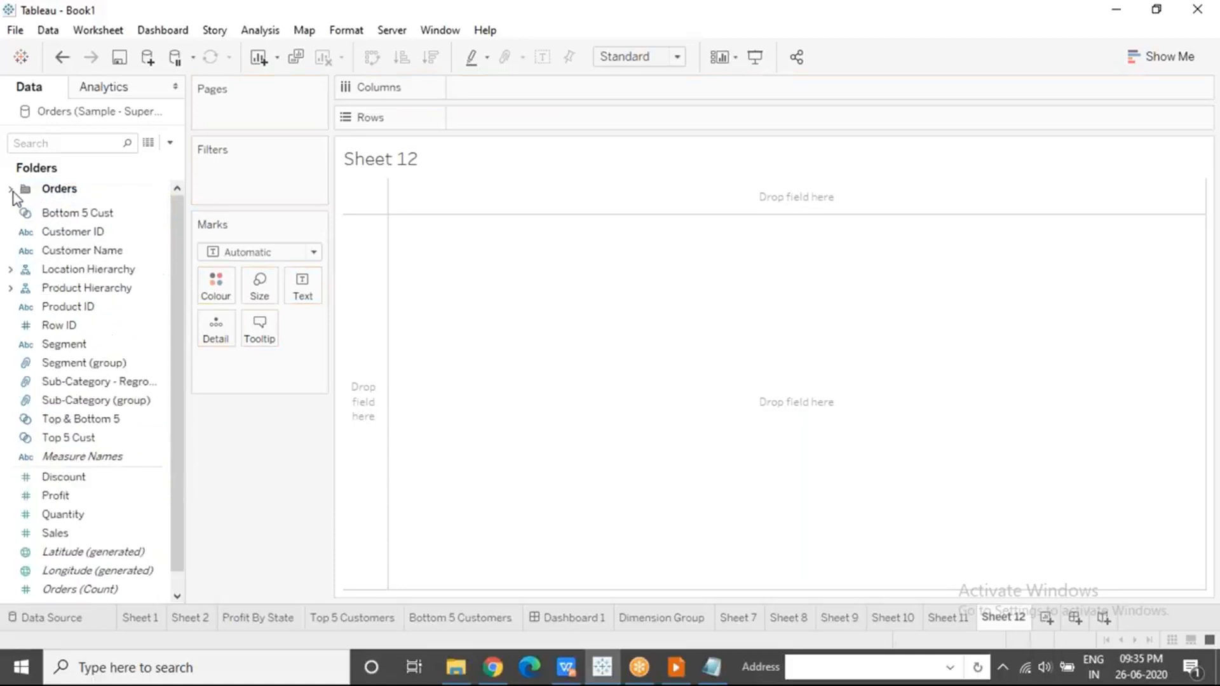
{"action": "left_click", "coordinate": [11, 189]}
{"action": "left_click_drag", "start_coordinate": [76, 208], "coordinate": [487, 121]}
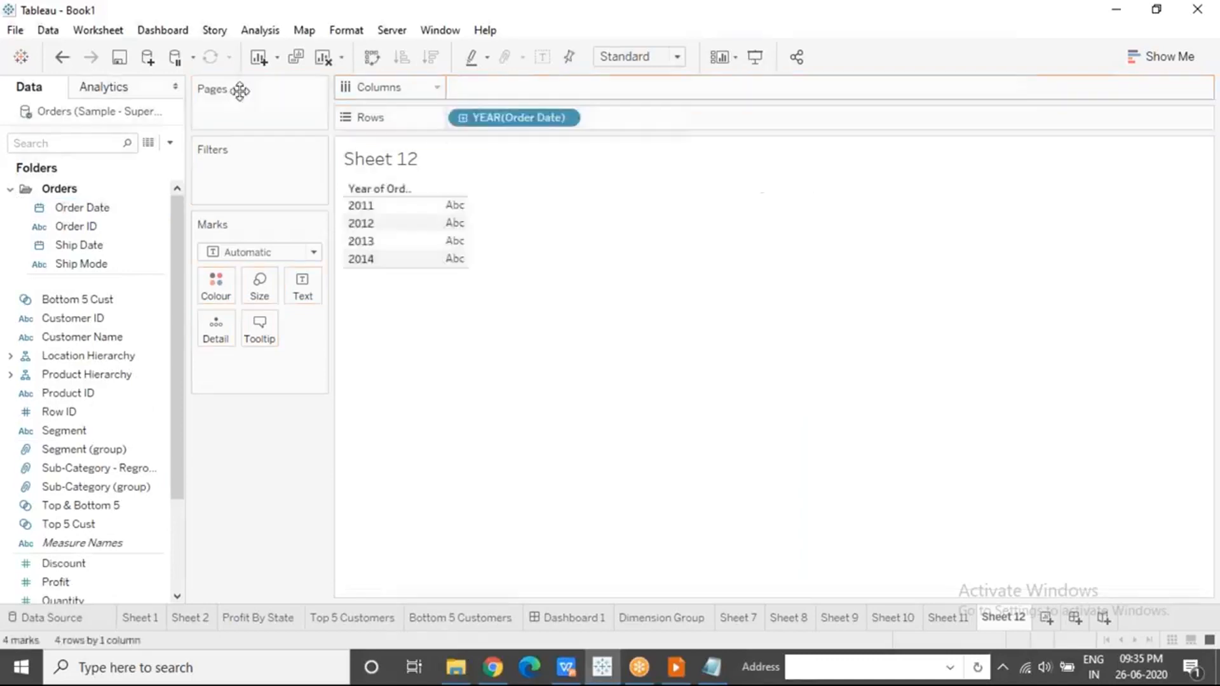
{"action": "left_click", "coordinate": [10, 190]}
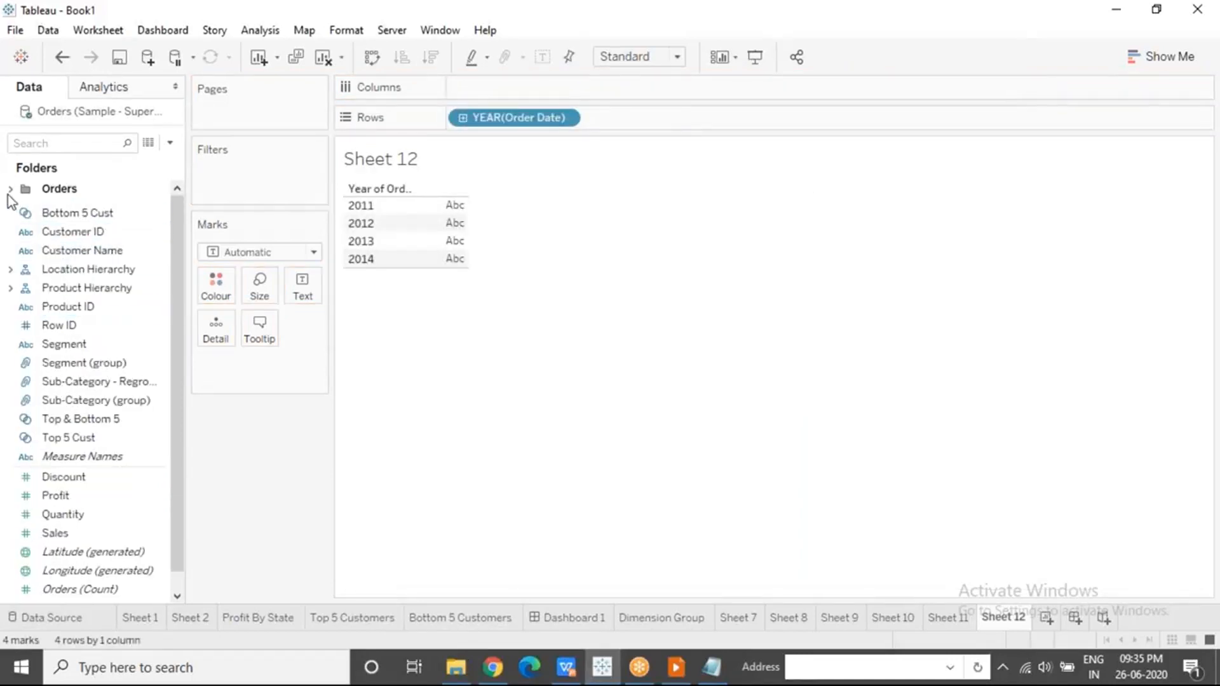
Unfold the Orders folder and check the field list's grouping options against the Tableau Folders slide.
{"action": "left_click", "coordinate": [9, 194]}
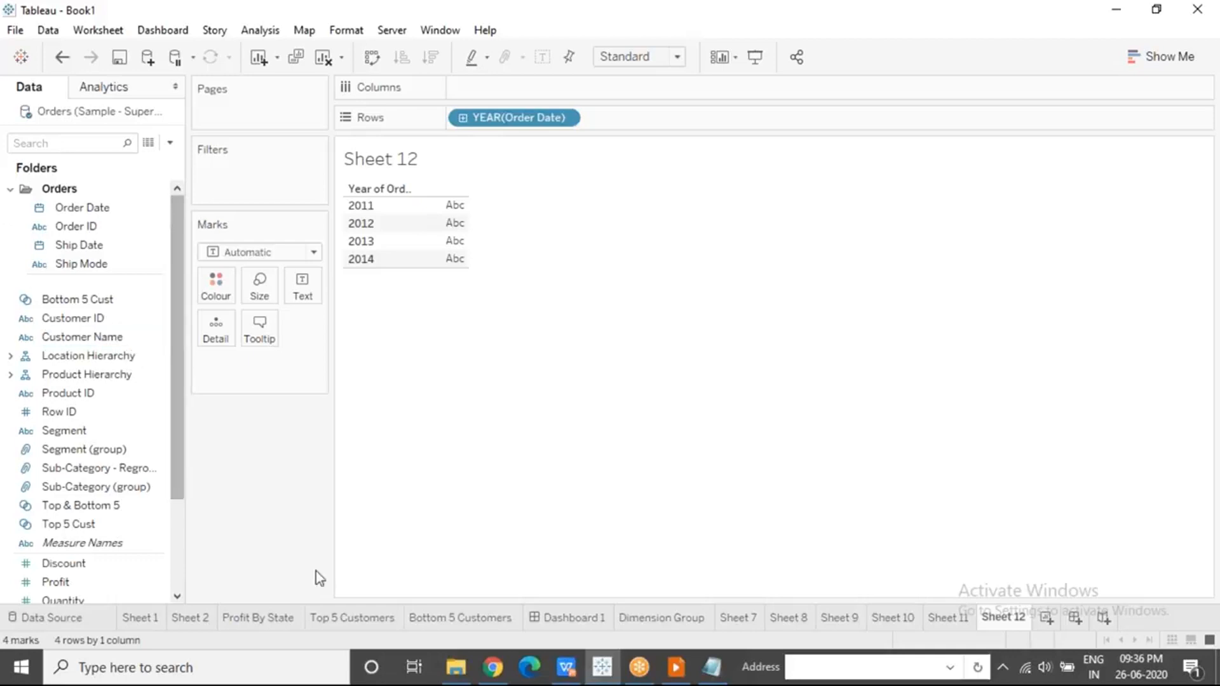
{"action": "left_click", "coordinate": [677, 667]}
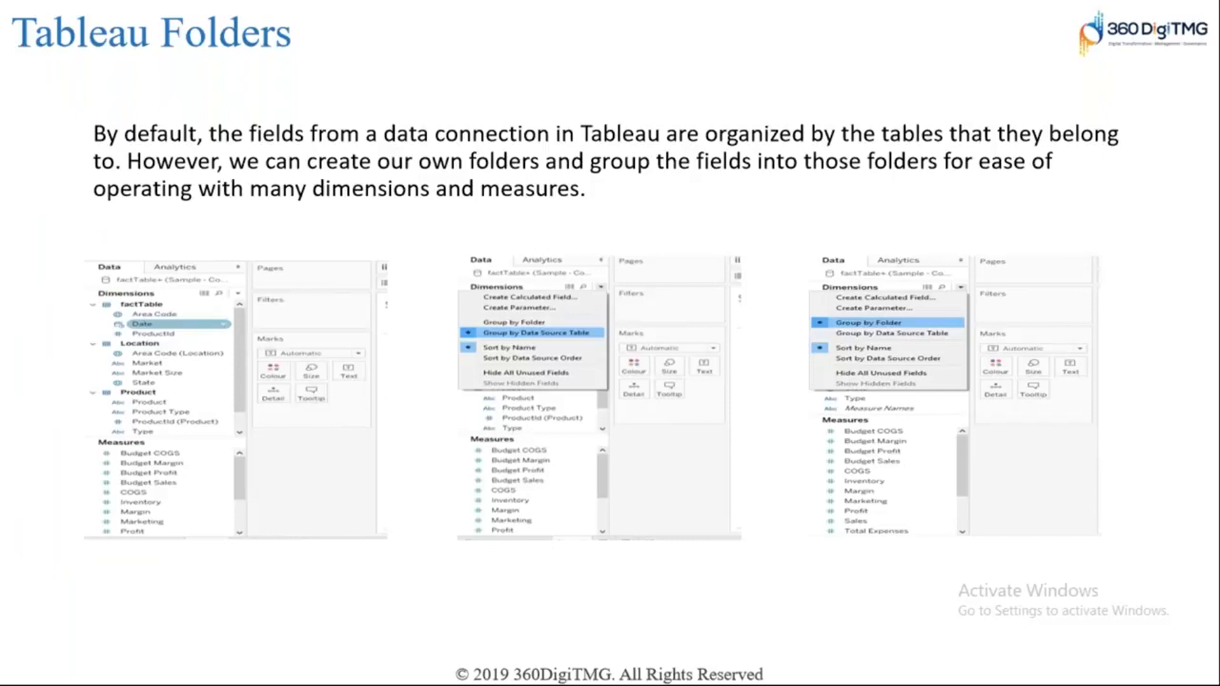
{"action": "key", "text": "alt+Tab"}
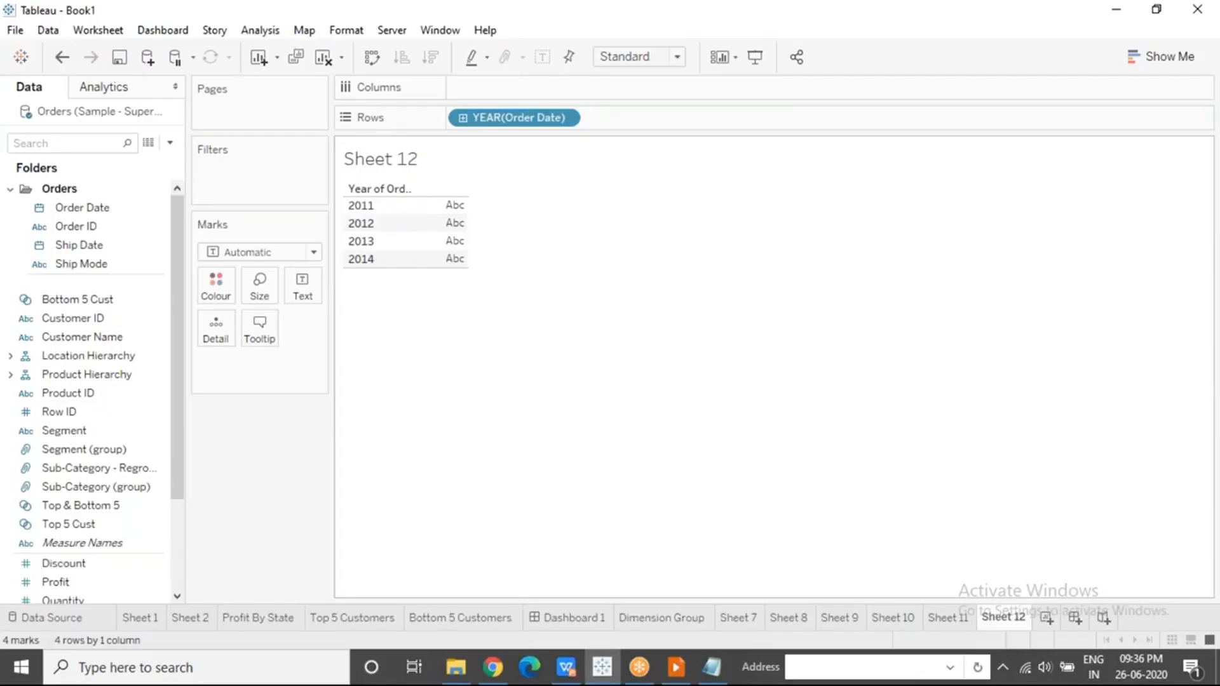
{"action": "left_click", "coordinate": [170, 143]}
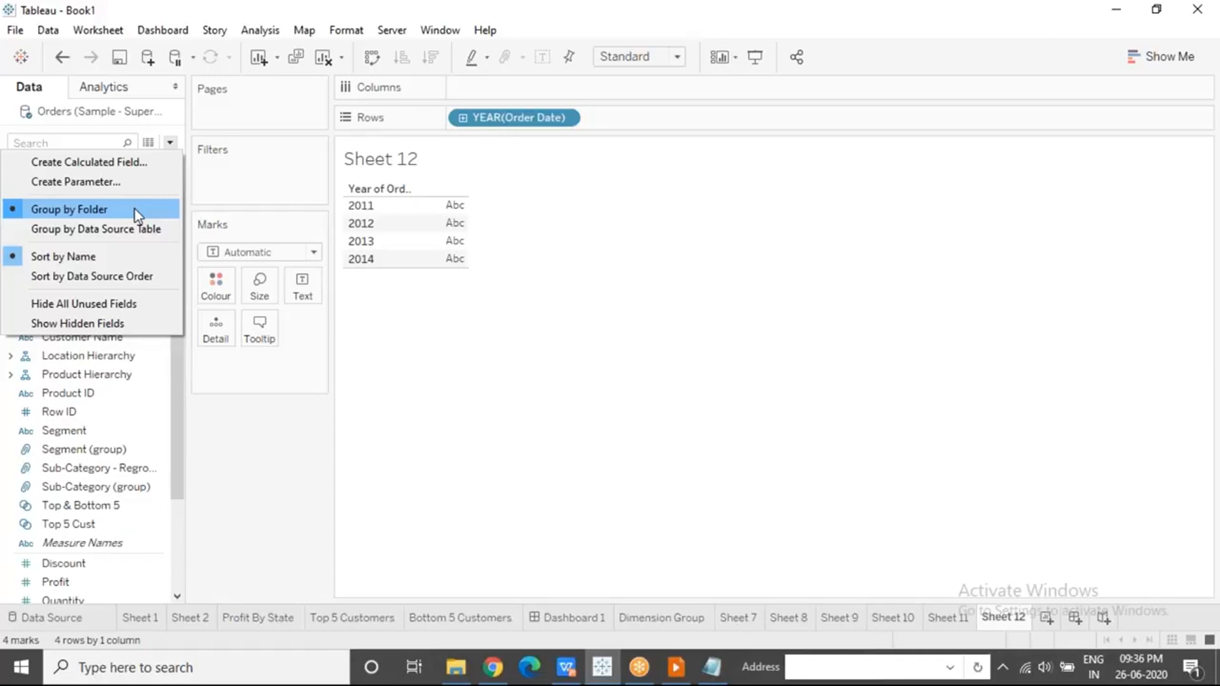
{"action": "left_click", "coordinate": [134, 208]}
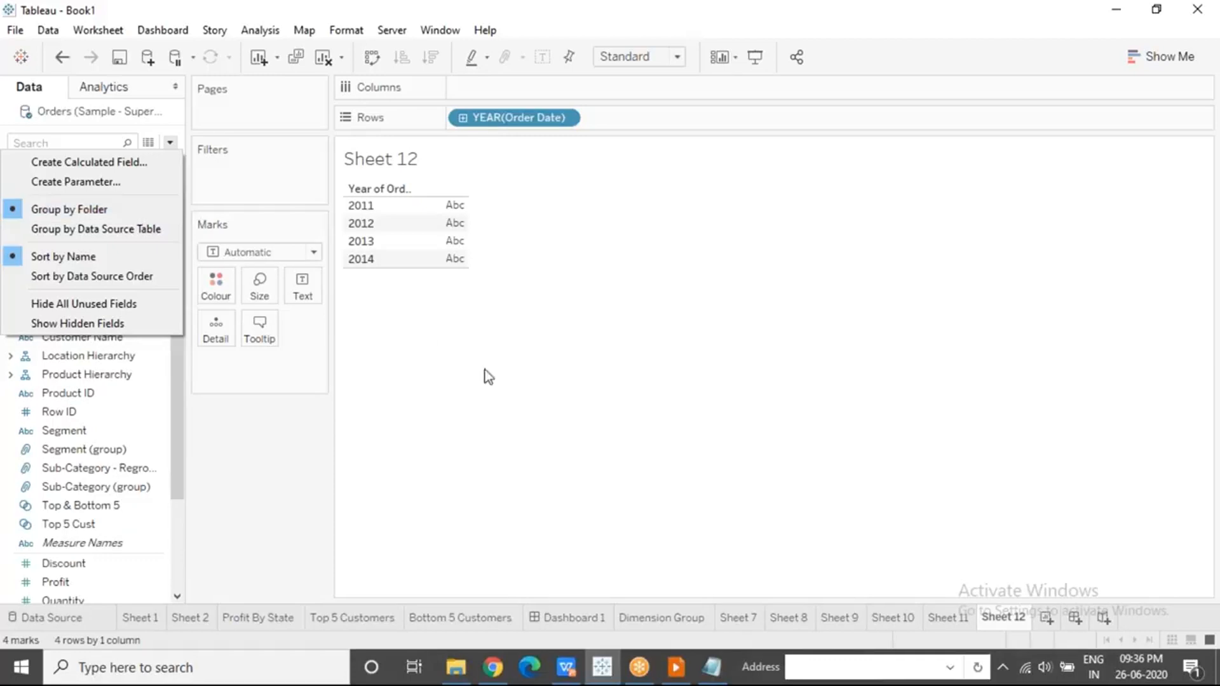
{"action": "left_click", "coordinate": [675, 670]}
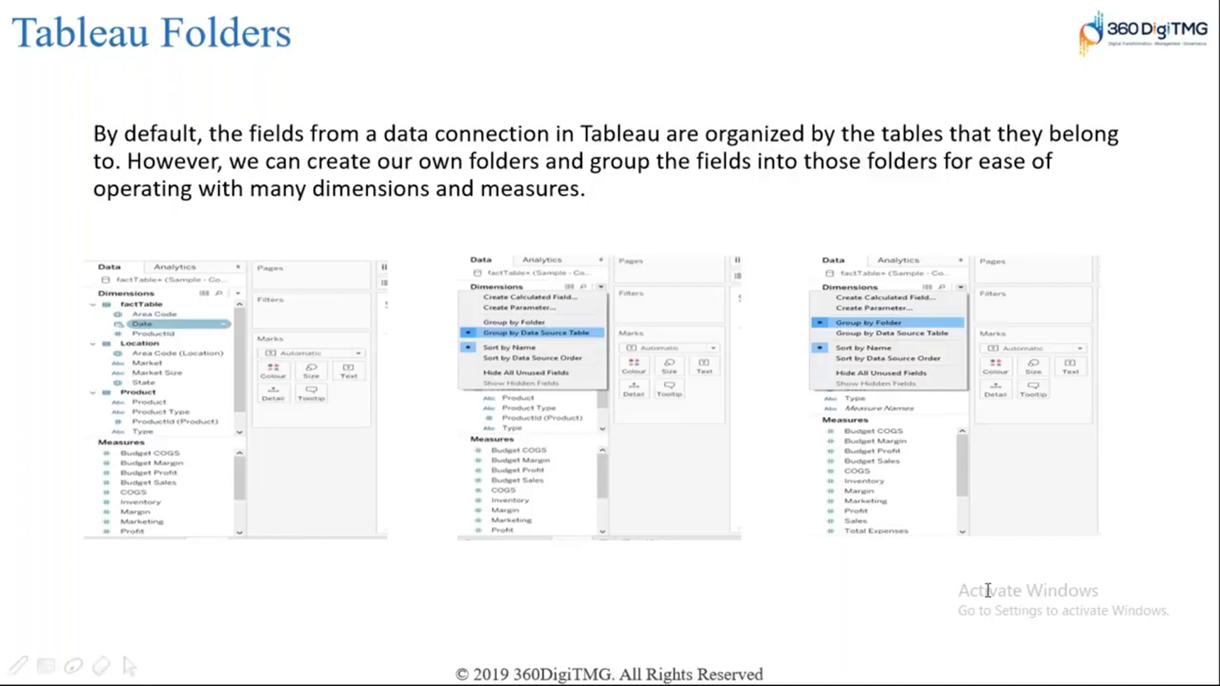
{"action": "key", "text": "alt+Tab"}
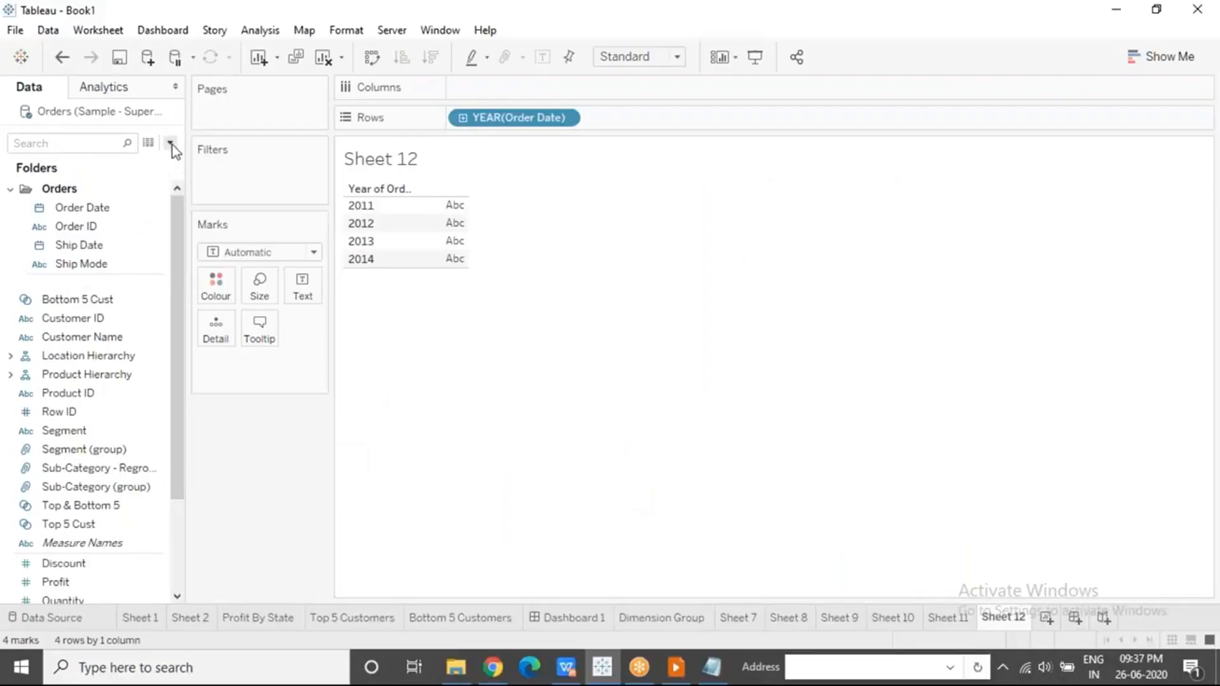
Group the field list by data source table for comparison, and switch it back to grouping by folder.
{"action": "left_click", "coordinate": [170, 144]}
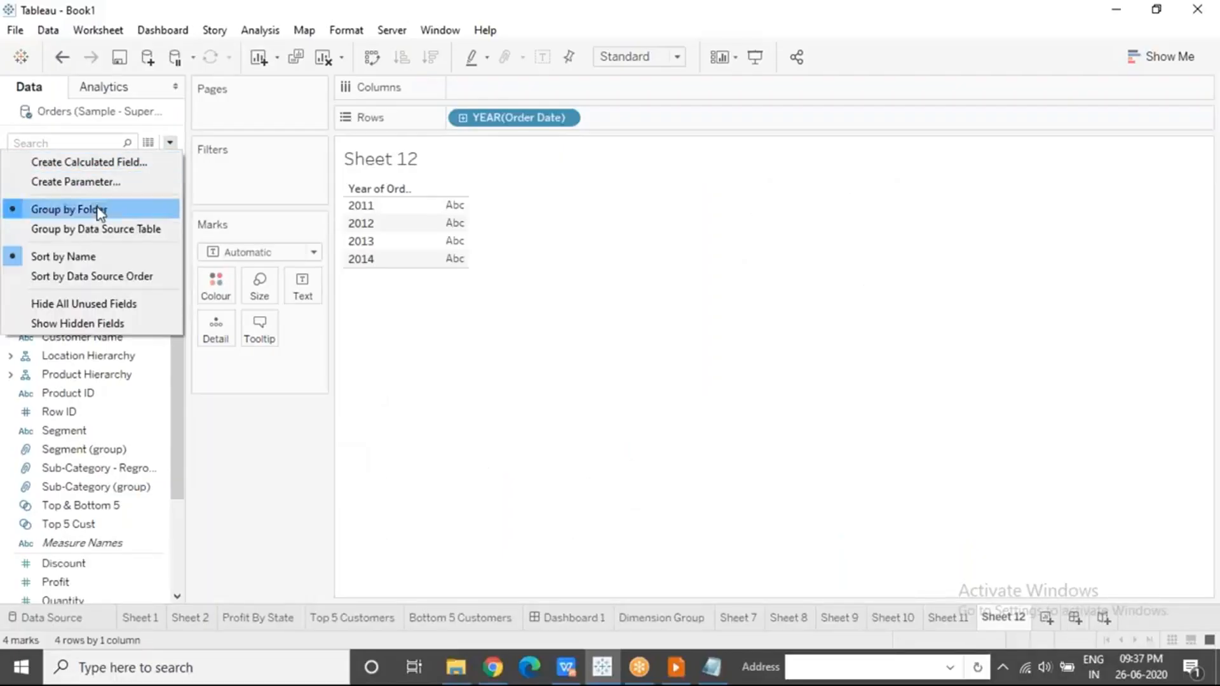
{"action": "left_click", "coordinate": [74, 229]}
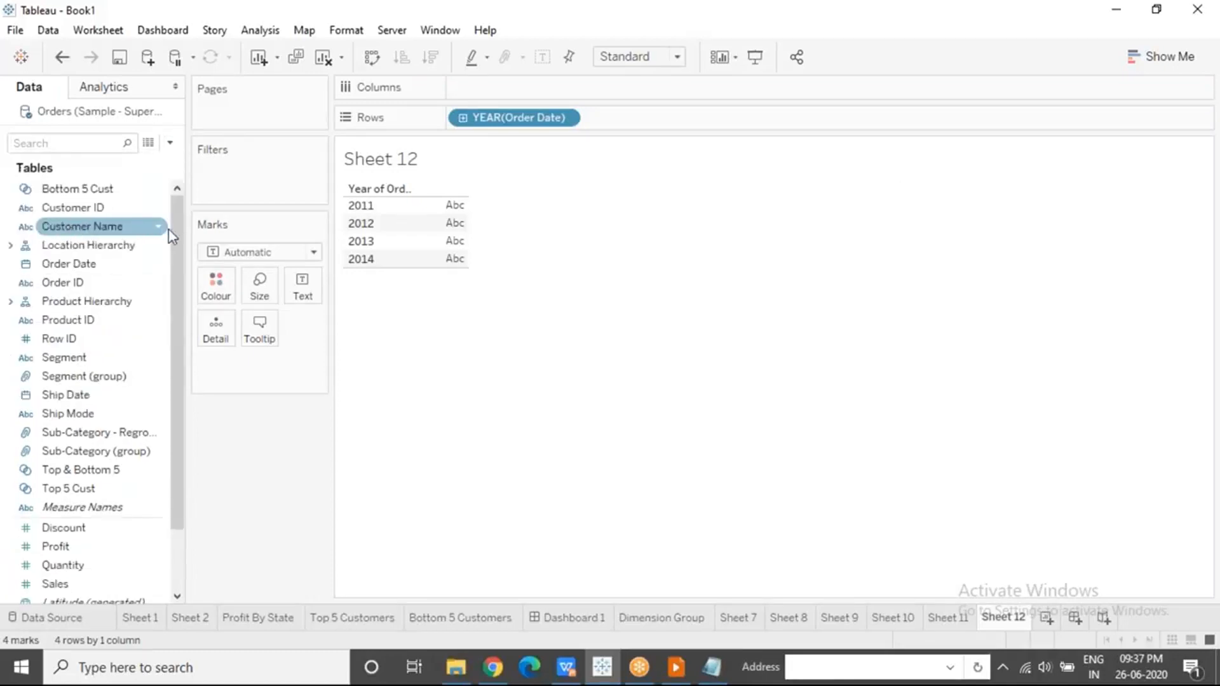
{"action": "mouse_move", "coordinate": [179, 226]}
{"action": "left_mouse_down"}
{"action": "mouse_move", "coordinate": [187, 367]}
{"action": "mouse_move", "coordinate": [178, 213]}
{"action": "left_mouse_up"}
{"action": "left_click", "coordinate": [170, 144]}
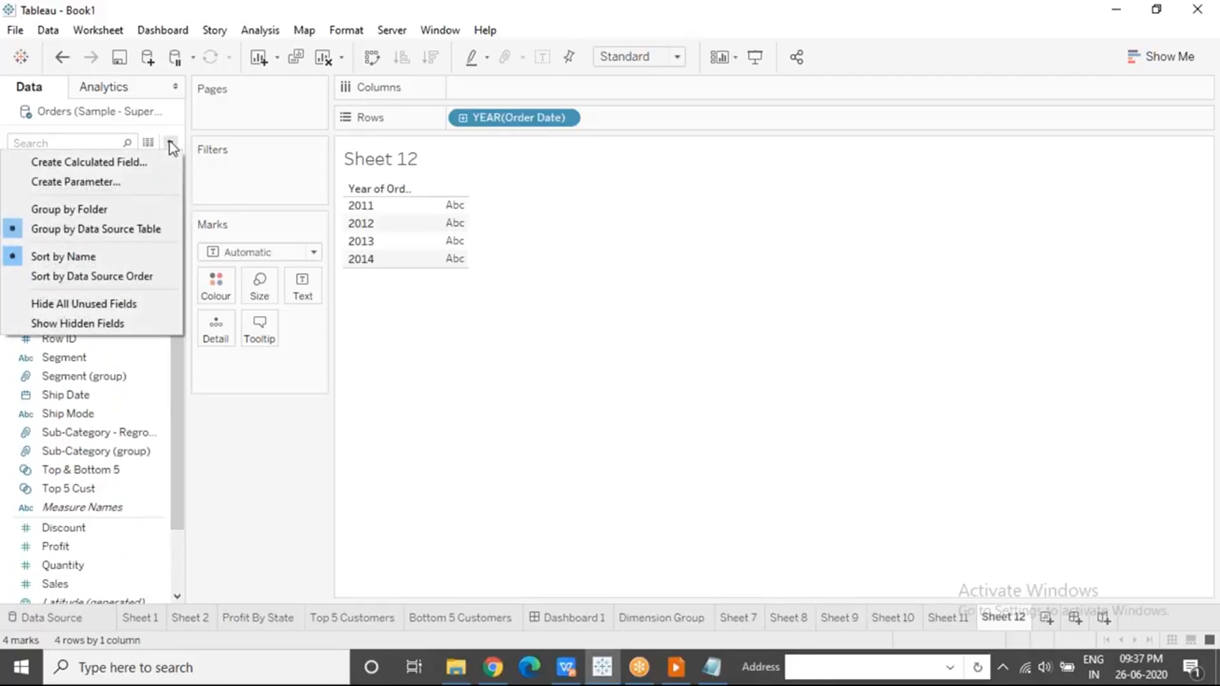
{"action": "left_click", "coordinate": [96, 207]}
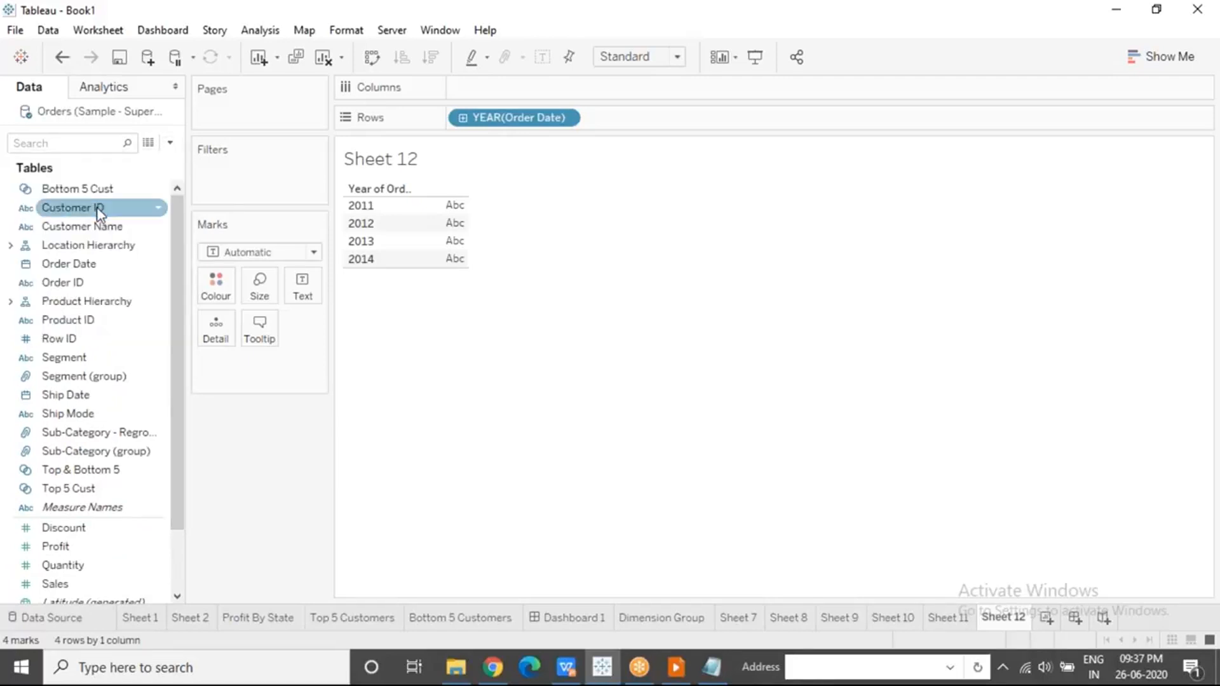
{"action": "left_click_drag", "start_coordinate": [182, 307], "coordinate": [183, 216]}
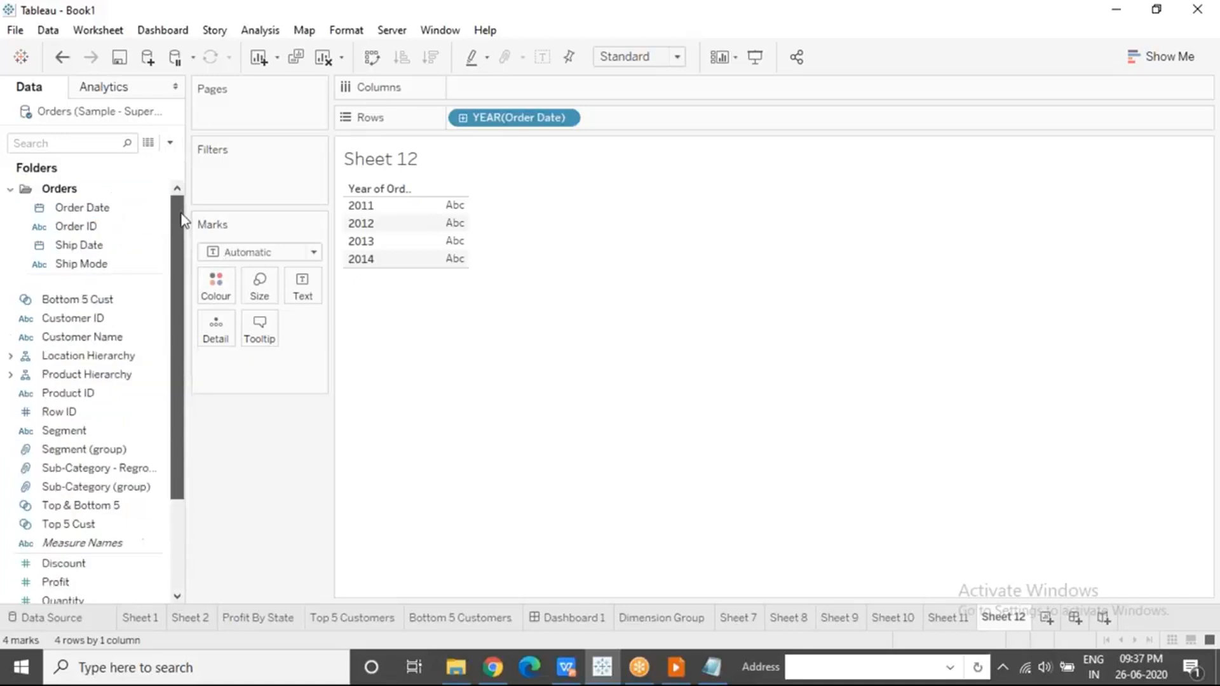
{"action": "left_click", "coordinate": [169, 143]}
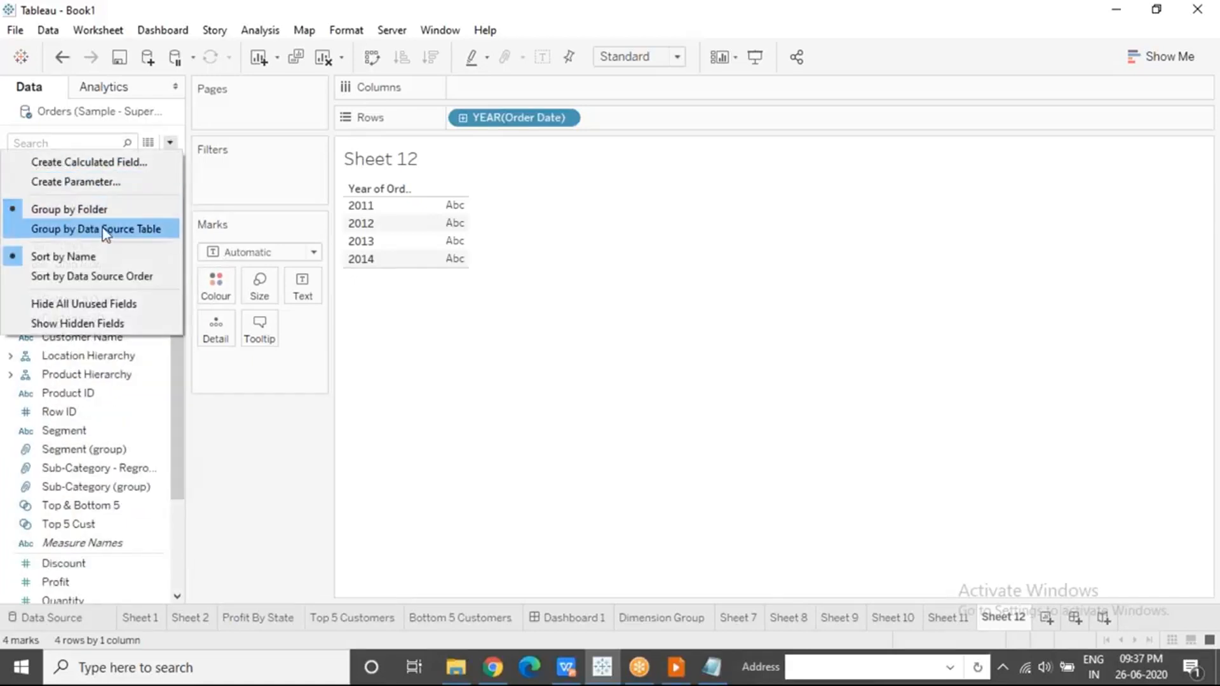
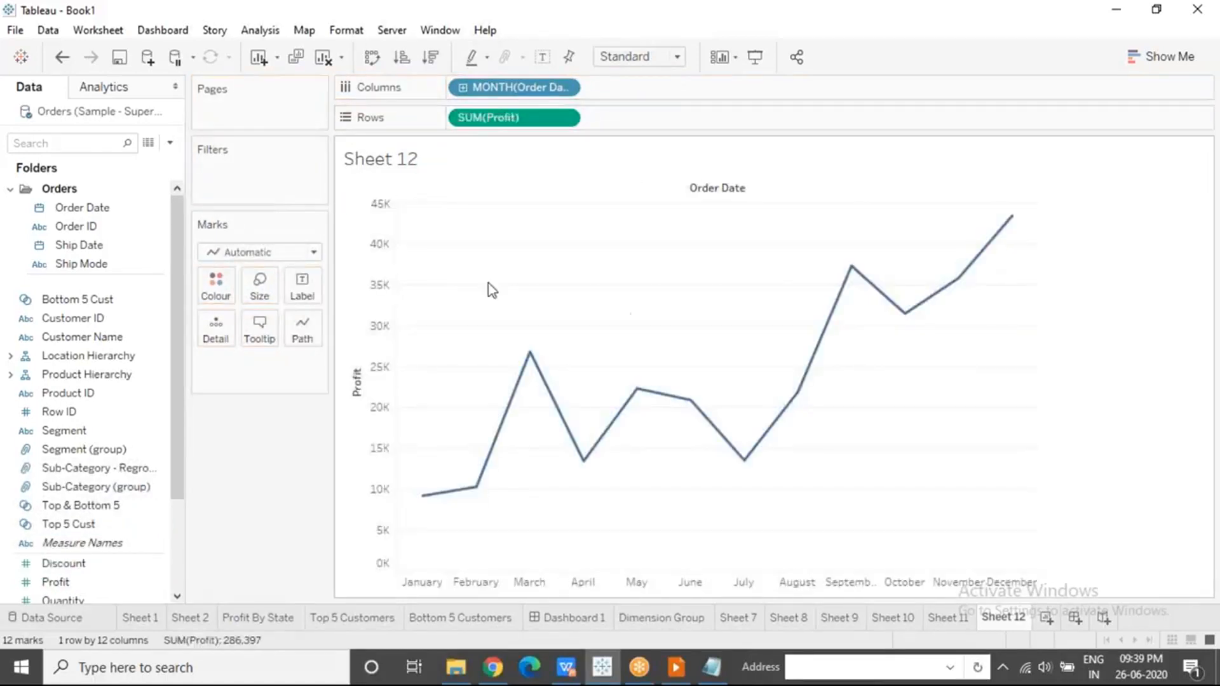
Colour the monthly profit lines on Sheet 12 by Sub-Category from the Product Hierarchy.
{"action": "left_click", "coordinate": [163, 246]}
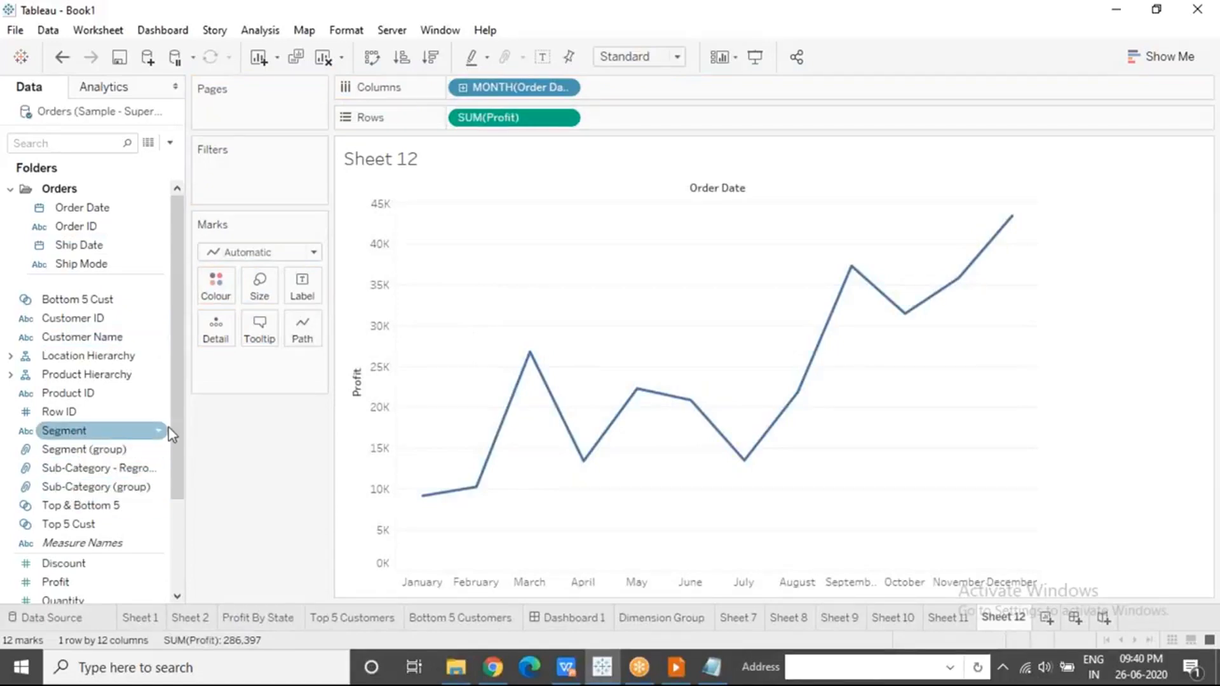
{"action": "left_click", "coordinate": [11, 375]}
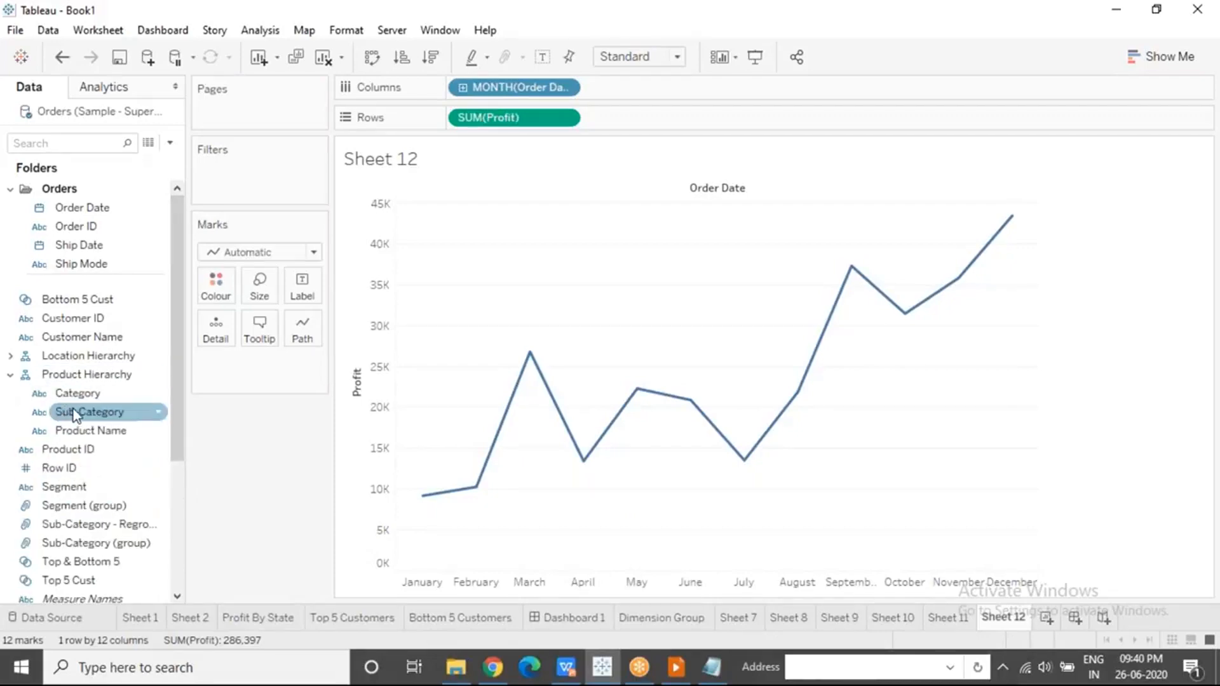
{"action": "left_click_drag", "start_coordinate": [75, 412], "coordinate": [217, 273]}
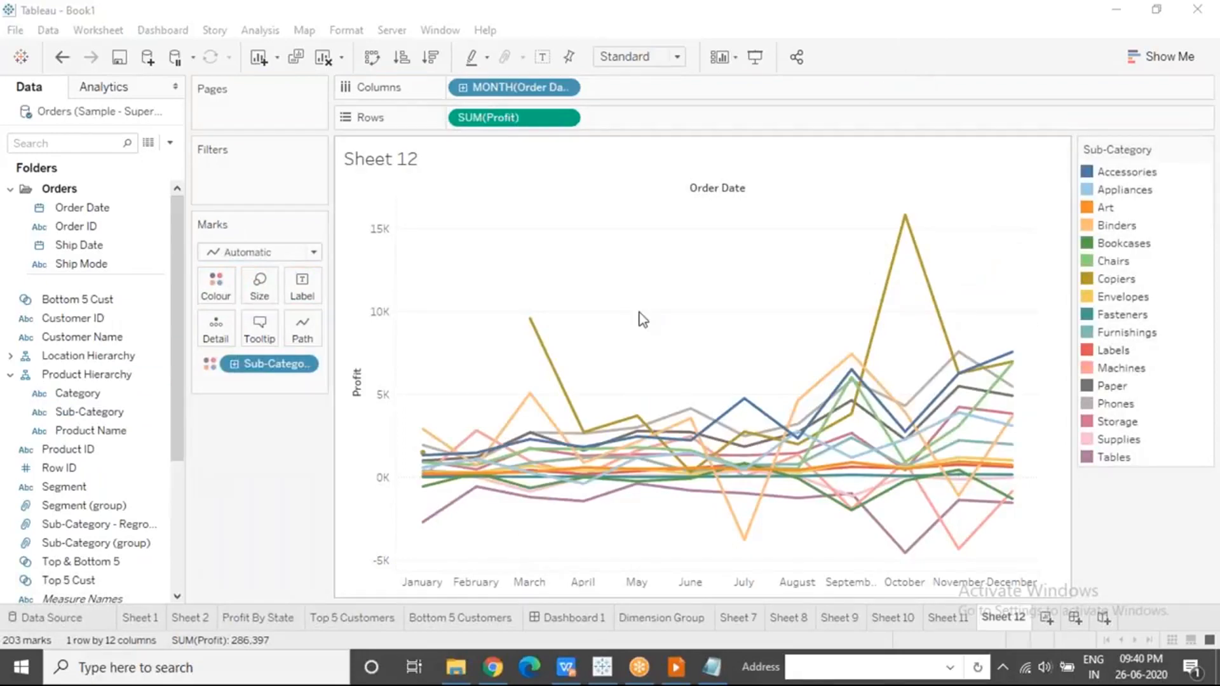
Highlight Accessories, Appliances and Bookcases one after another from the colour legend, and clear the highlight.
{"action": "left_click", "coordinate": [1131, 179]}
{"action": "left_click", "coordinate": [1135, 188]}
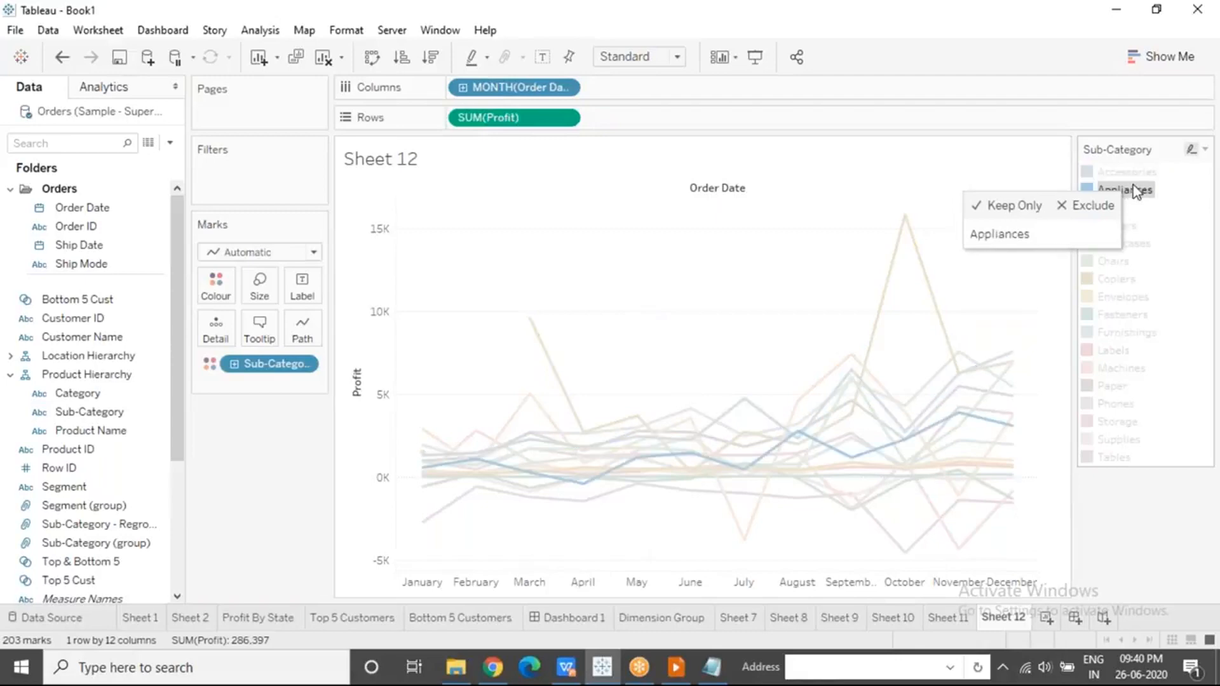
{"action": "left_click", "coordinate": [1135, 244]}
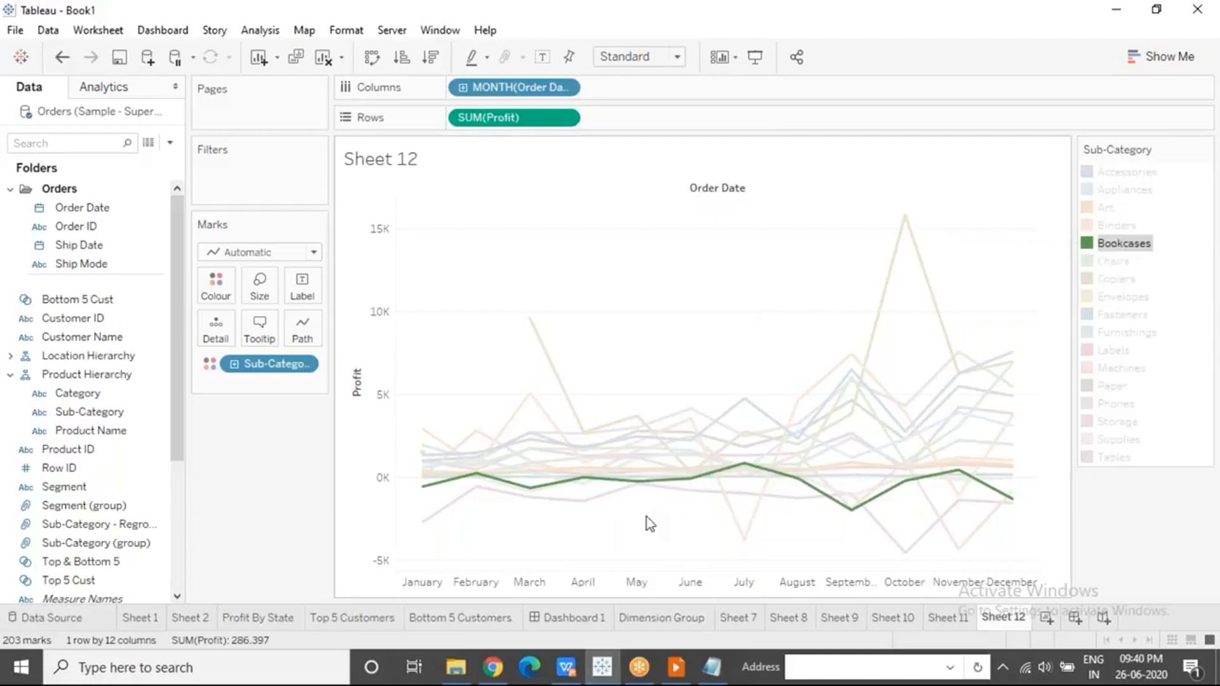
{"action": "left_click", "coordinate": [848, 28]}
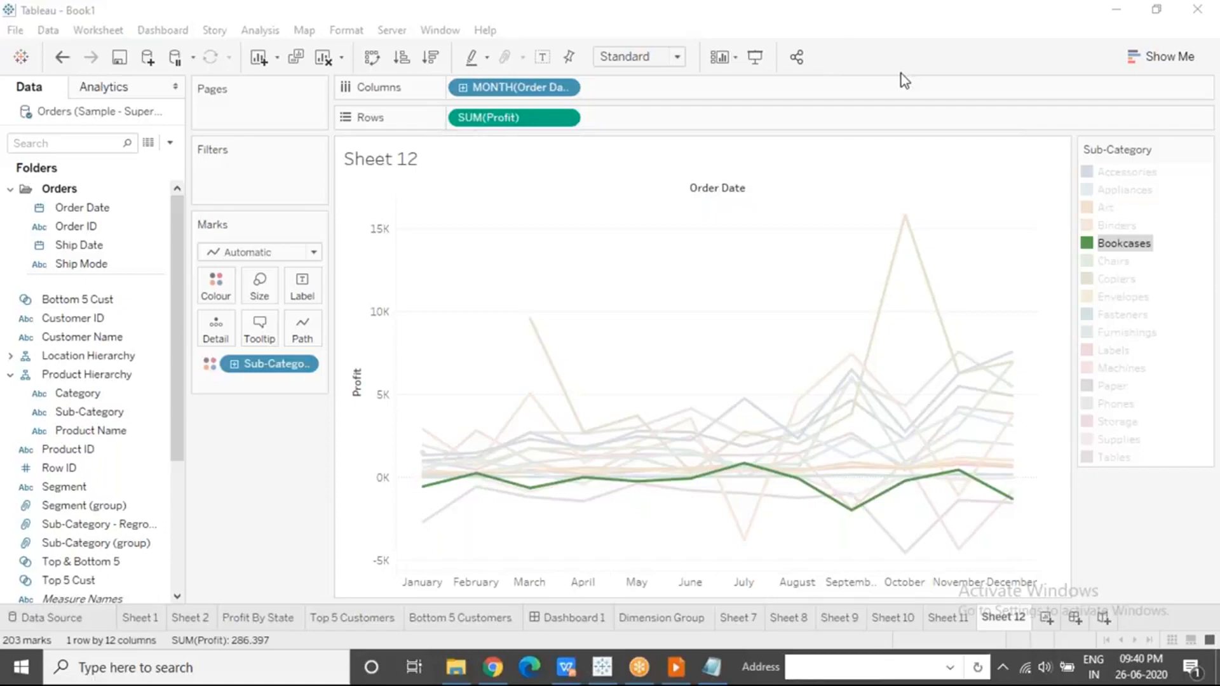
{"action": "left_click", "coordinate": [636, 326]}
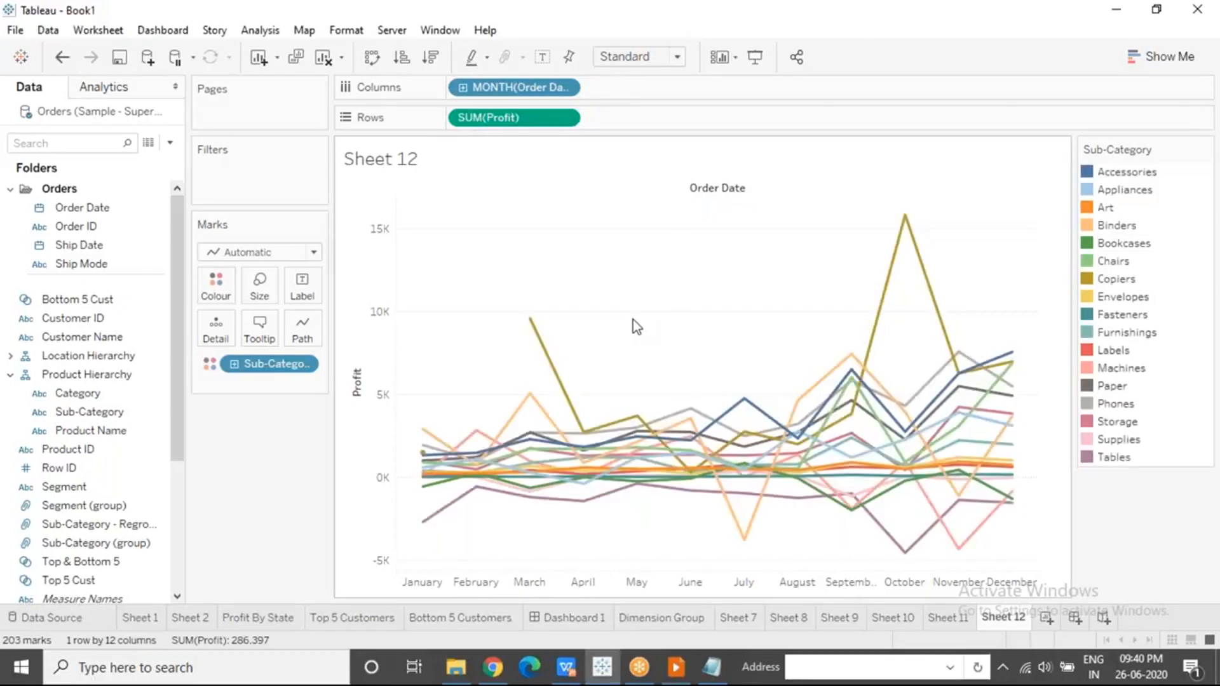
Move Sub-Category from colour to detail on the marks and show its highlighter.
{"action": "left_click_drag", "start_coordinate": [258, 371], "coordinate": [219, 326]}
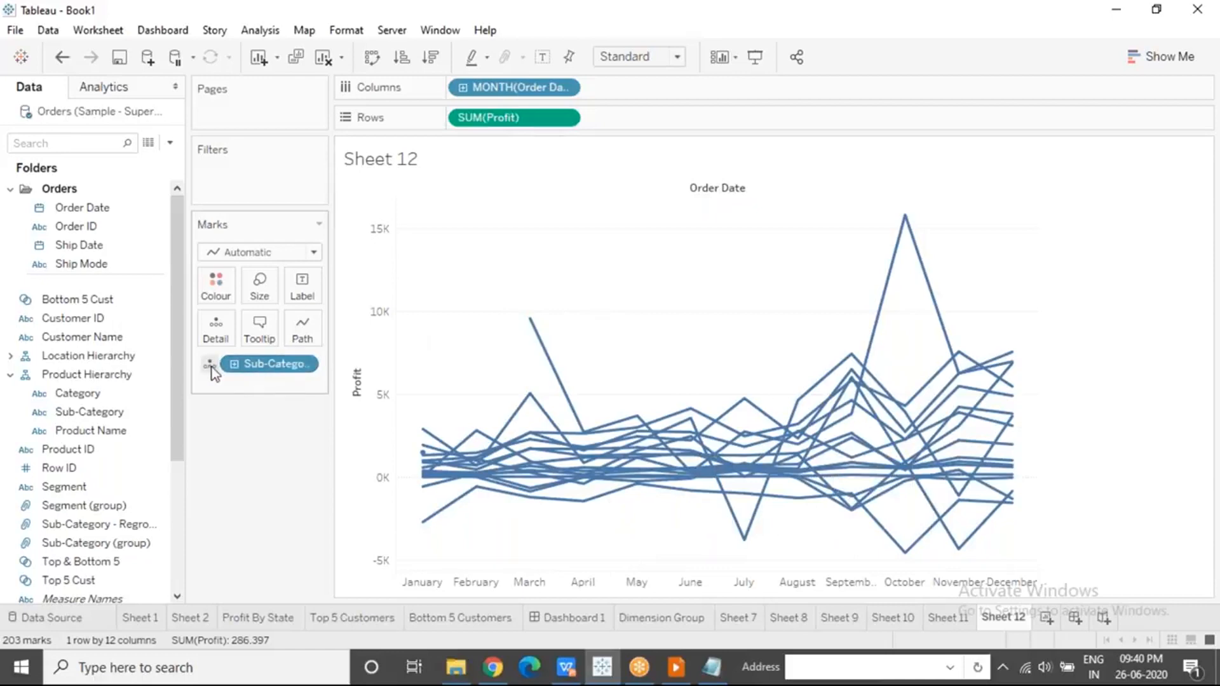
{"action": "left_click", "coordinate": [303, 365]}
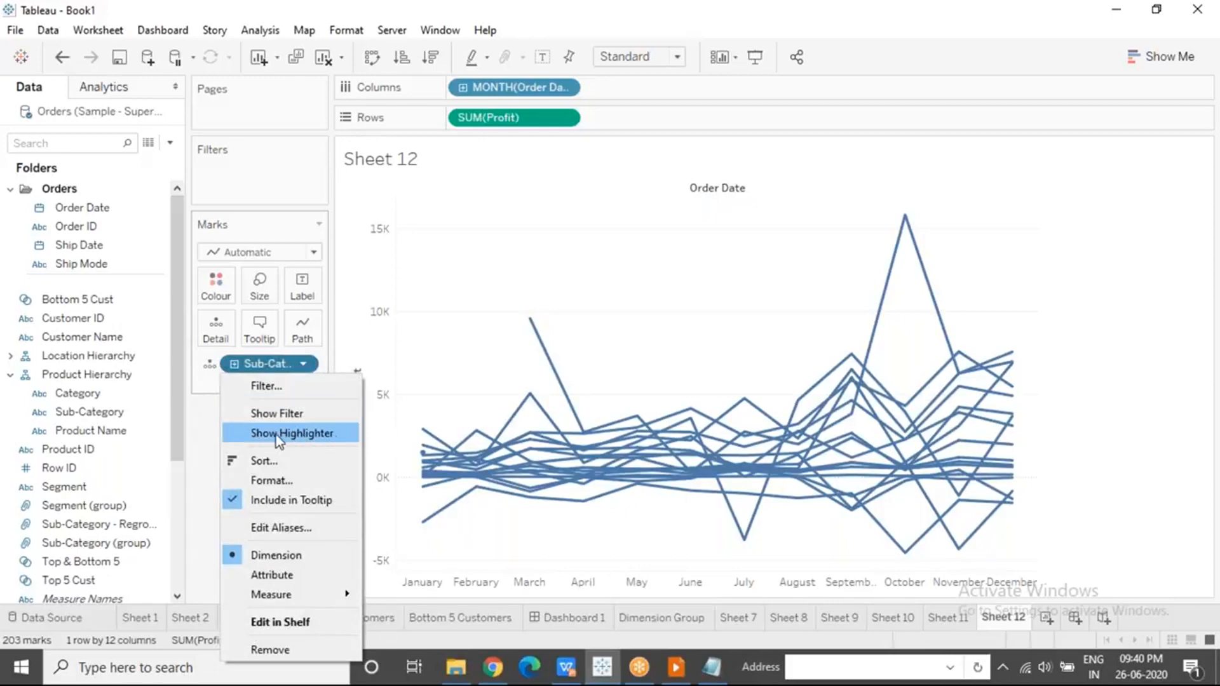
{"action": "left_click", "coordinate": [316, 433]}
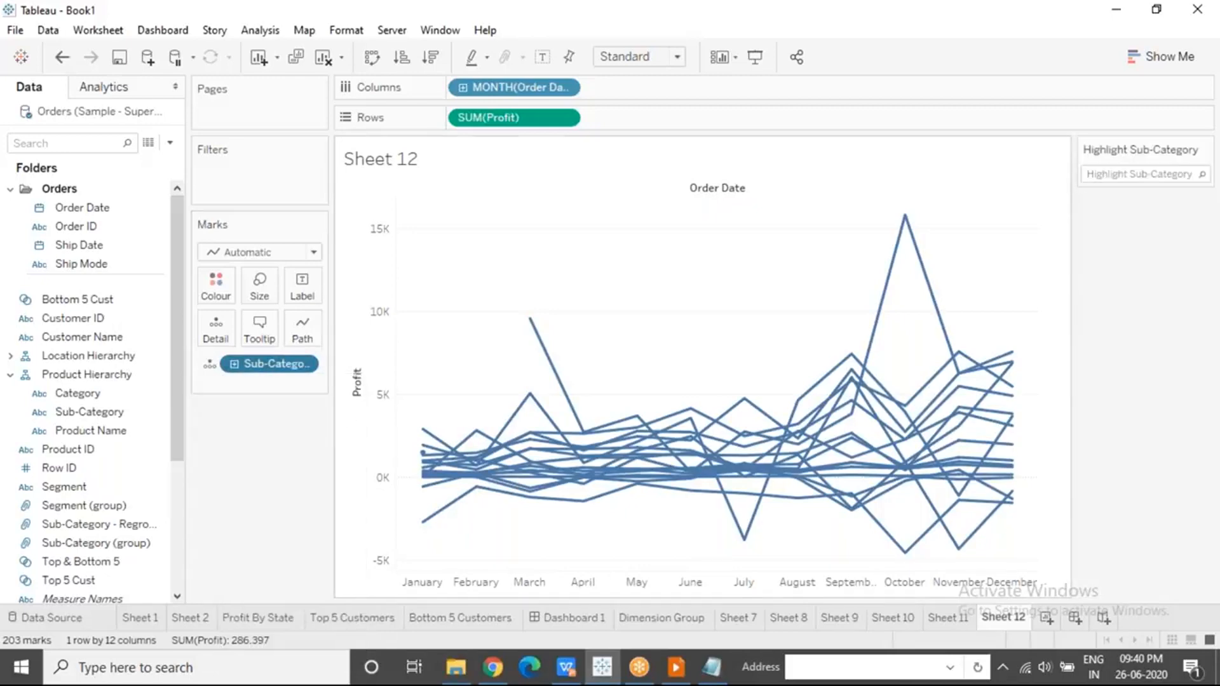
Search the Sub-Category highlighter for "Ac" and highlight the Accessories line.
{"action": "left_click", "coordinate": [1107, 175]}
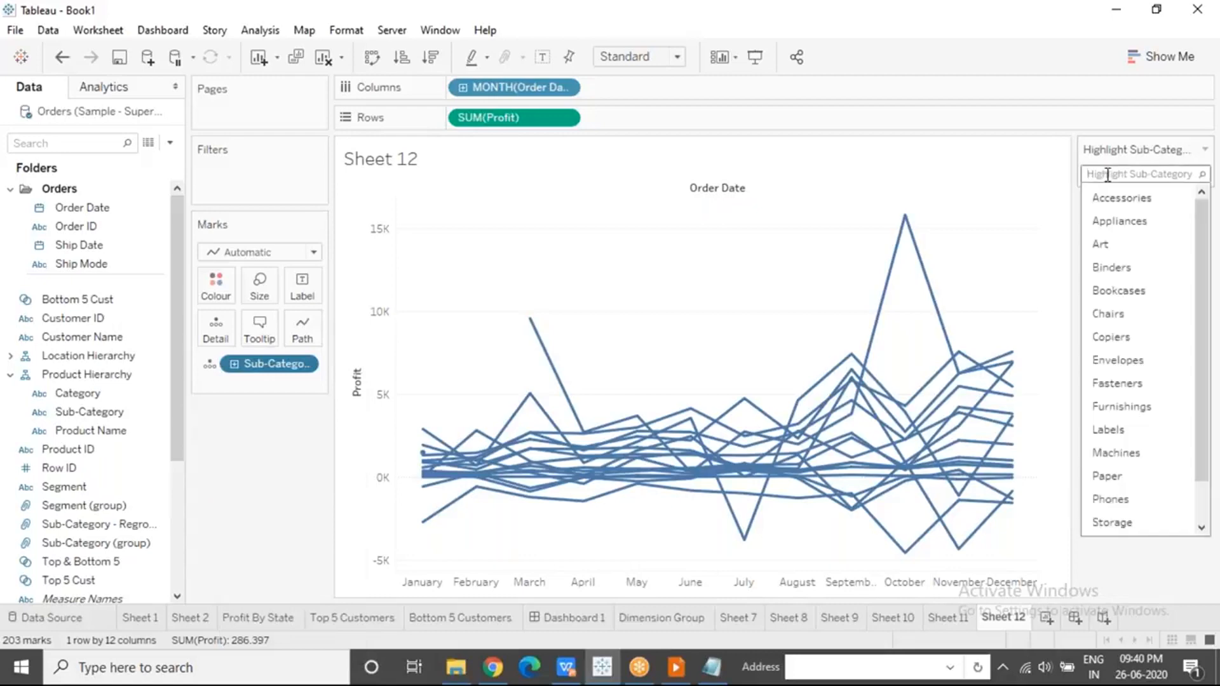
{"action": "type", "text": "Ac"}
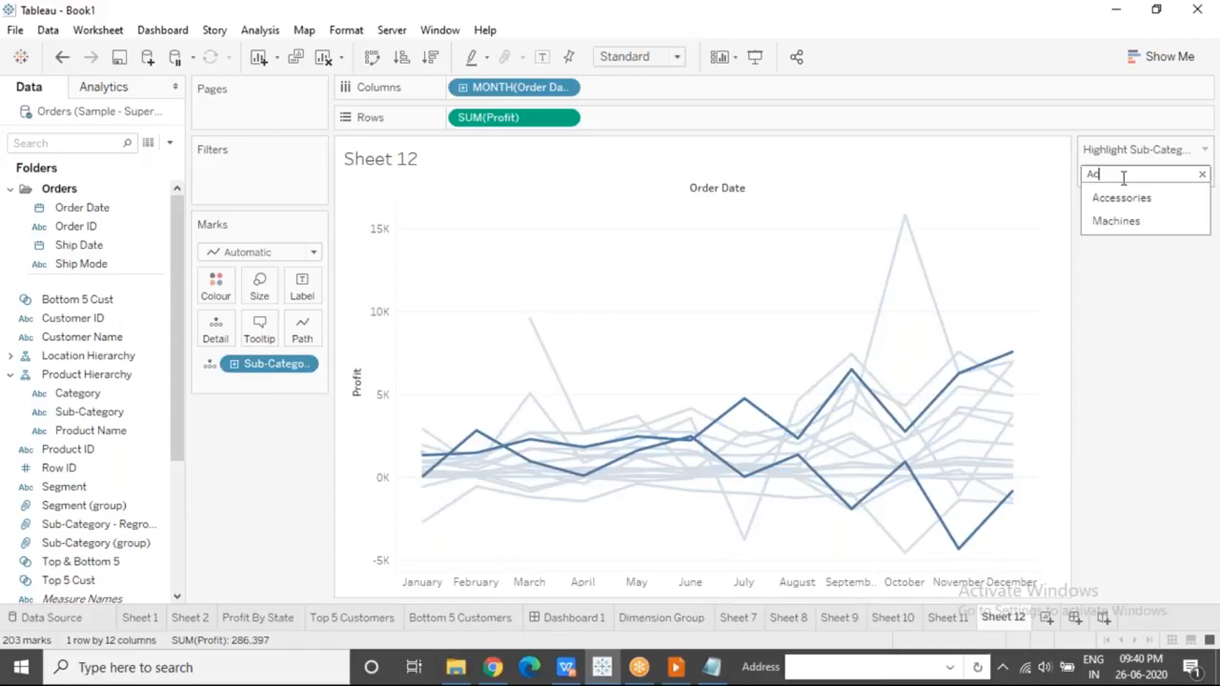
{"action": "key", "text": "Return"}
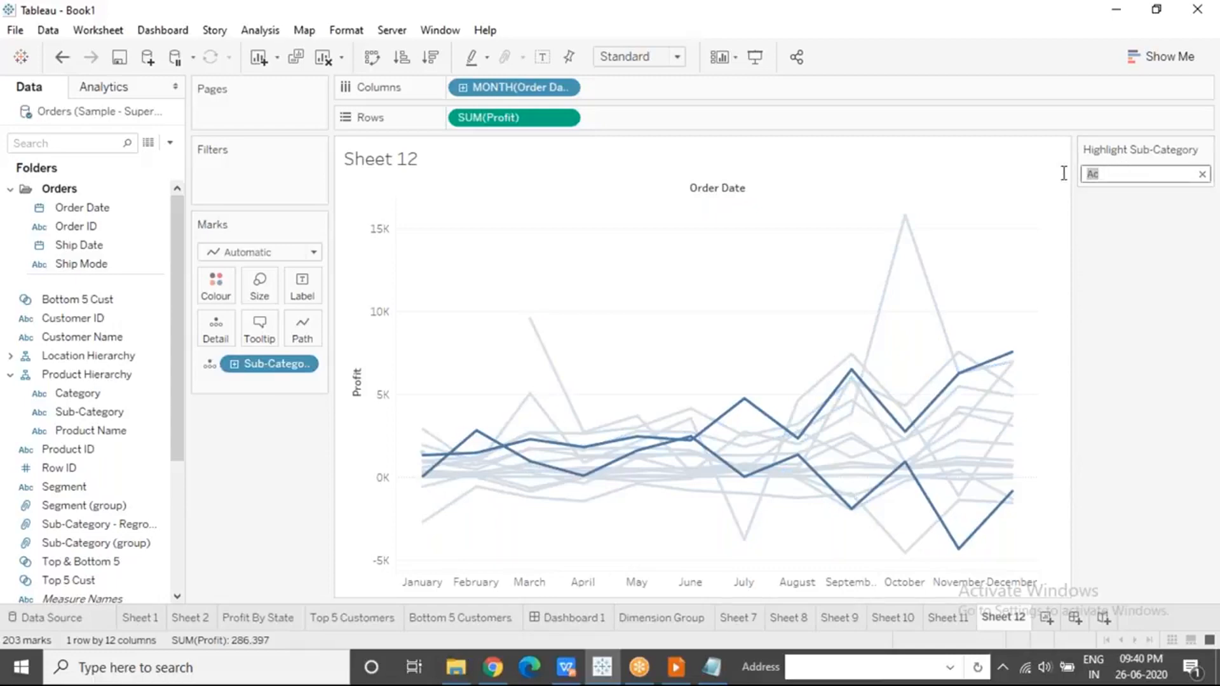
{"action": "left_click", "coordinate": [1117, 179]}
{"action": "key", "text": "BackSpace"}
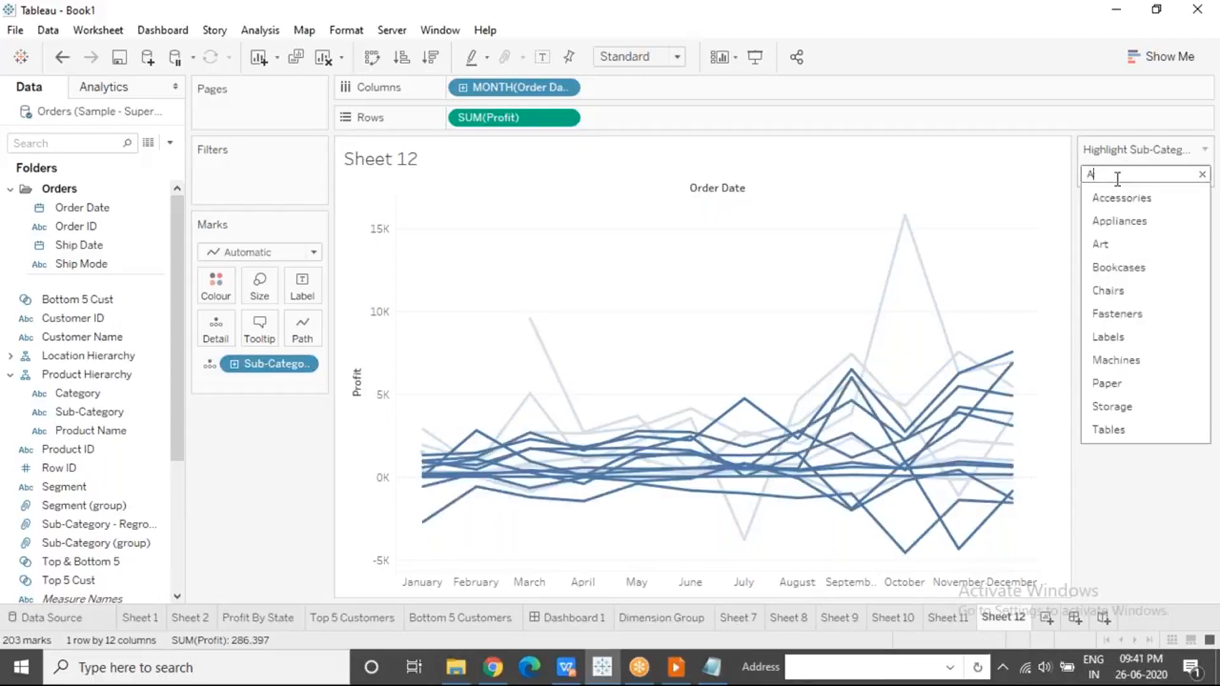
{"action": "type", "text": "c"}
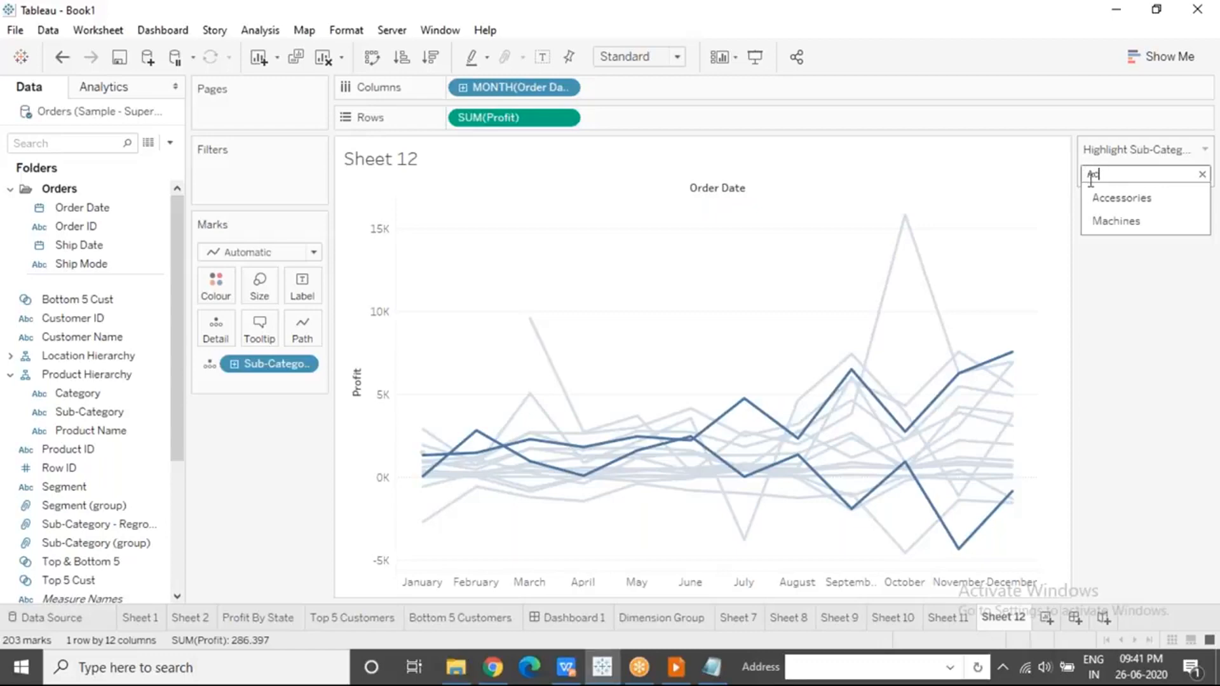
{"action": "left_click", "coordinate": [1129, 200]}
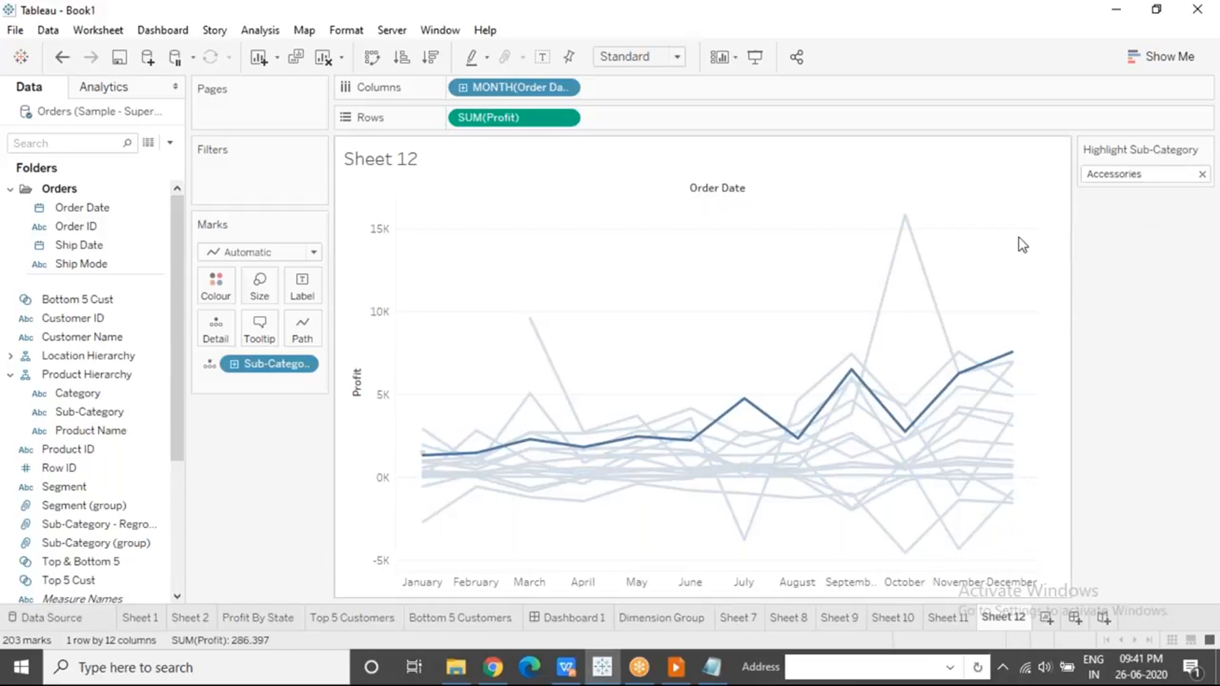
Clear the Accessories highlight and highlight the sub-category lines matching "Bi".
{"action": "left_click", "coordinate": [777, 281]}
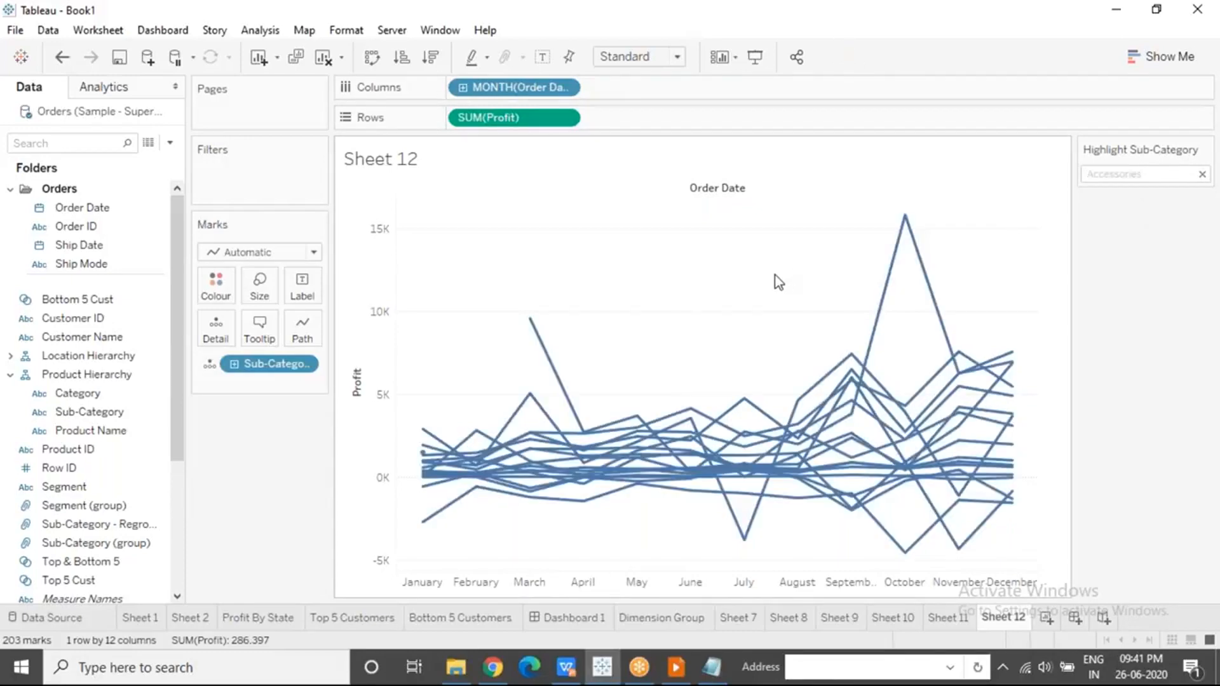
{"action": "left_click", "coordinate": [850, 33]}
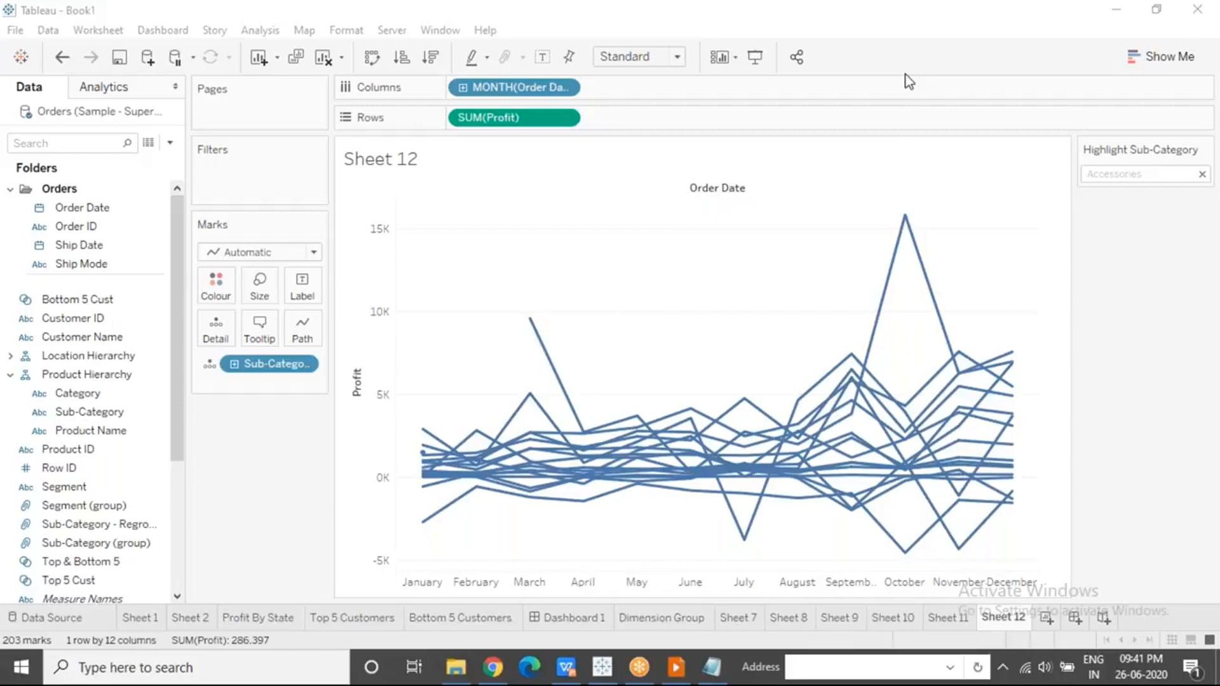
{"action": "left_click", "coordinate": [725, 275]}
{"action": "left_click", "coordinate": [1167, 173]}
{"action": "left_click", "coordinate": [1203, 175]}
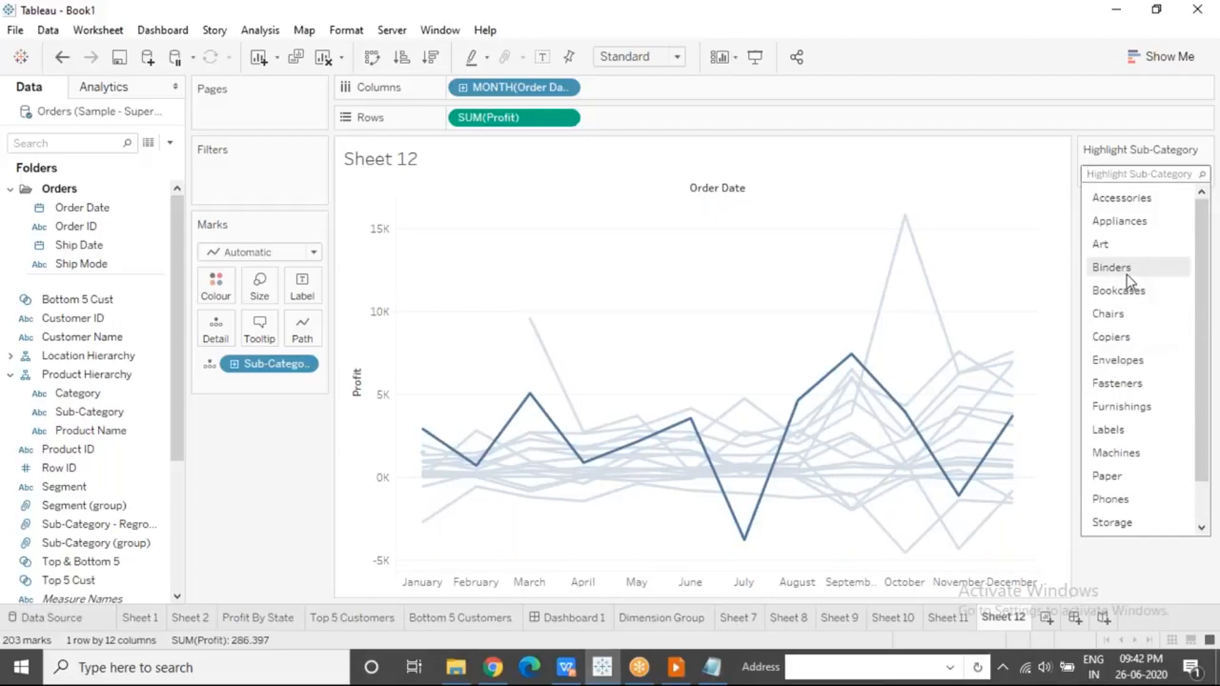
{"action": "type", "text": "Bi"}
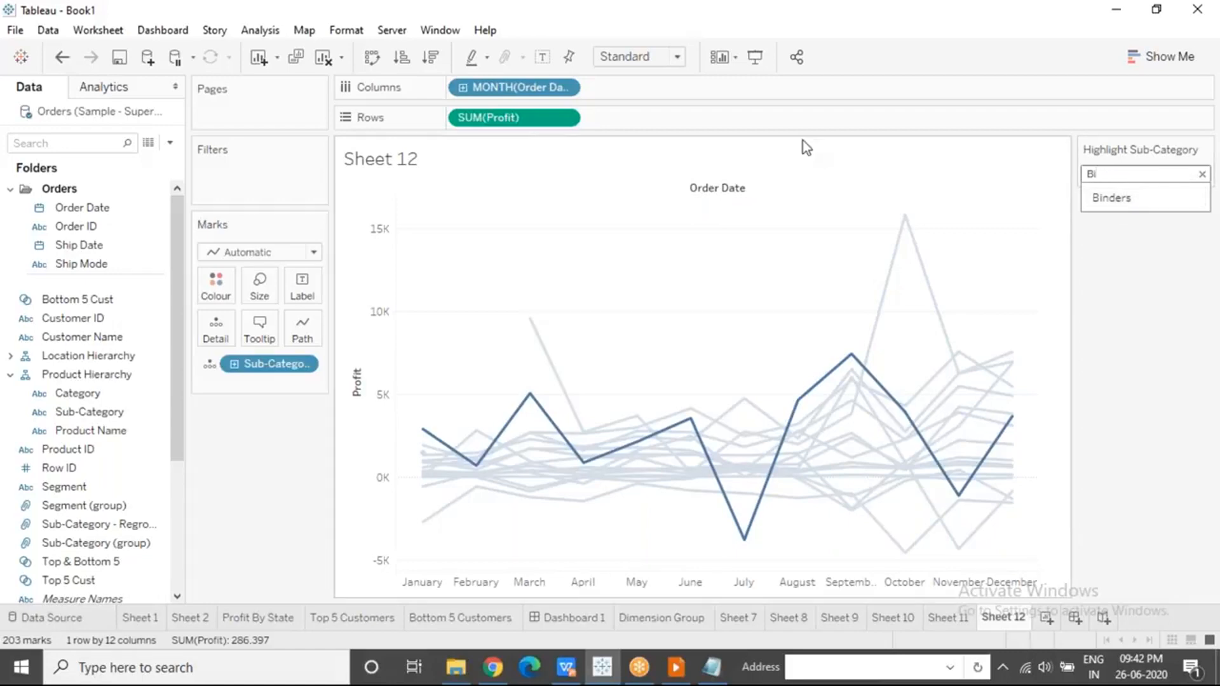
{"action": "left_click", "coordinate": [849, 26]}
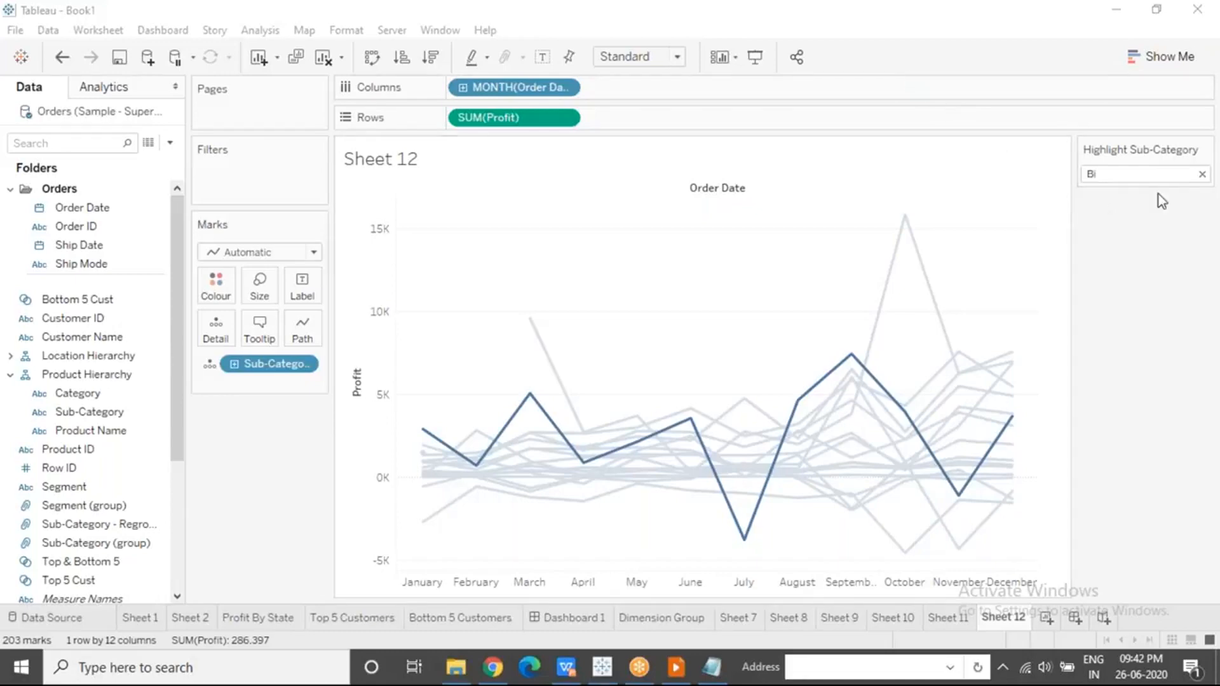
Clear the "Bi" highlight from the Sub-Category highlighter and close its list of values.
{"action": "left_click", "coordinate": [1137, 174]}
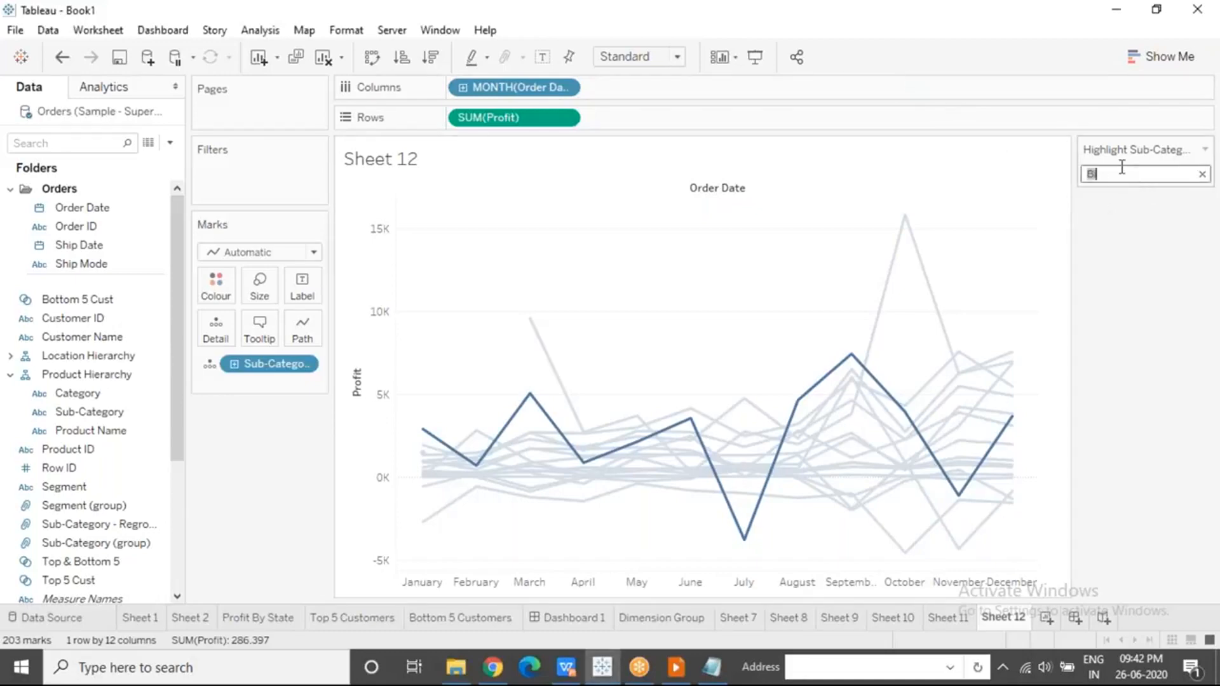
{"action": "left_click", "coordinate": [1202, 174]}
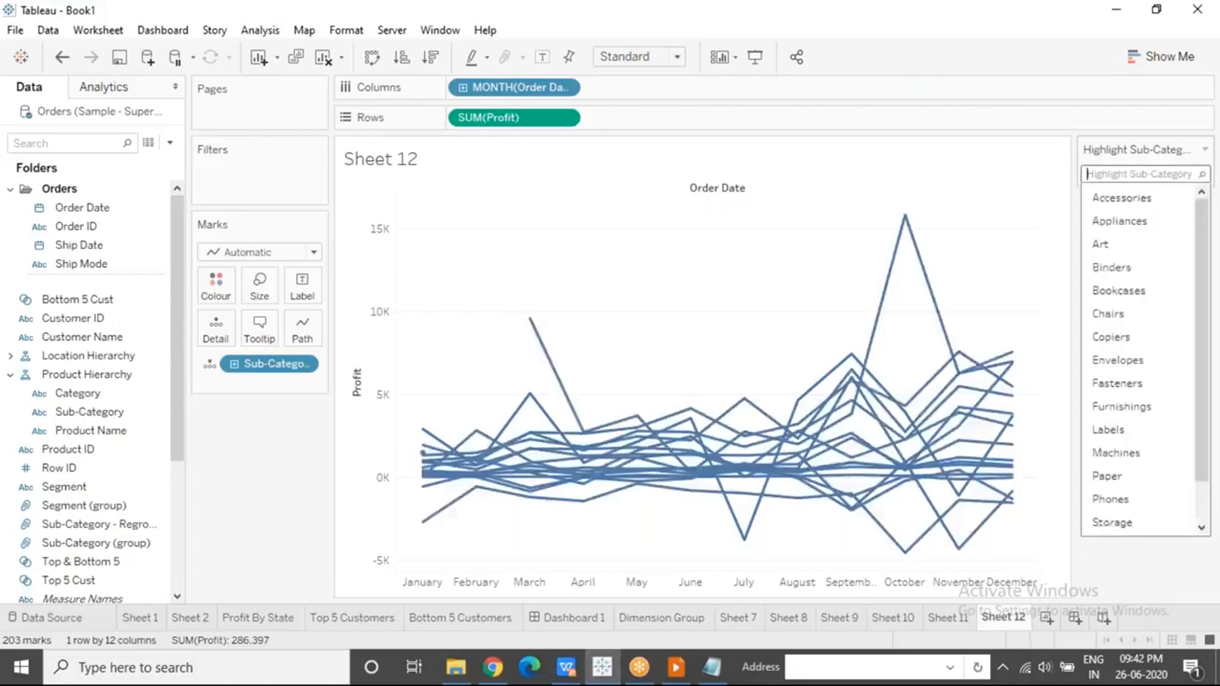
{"action": "left_click", "coordinate": [780, 271]}
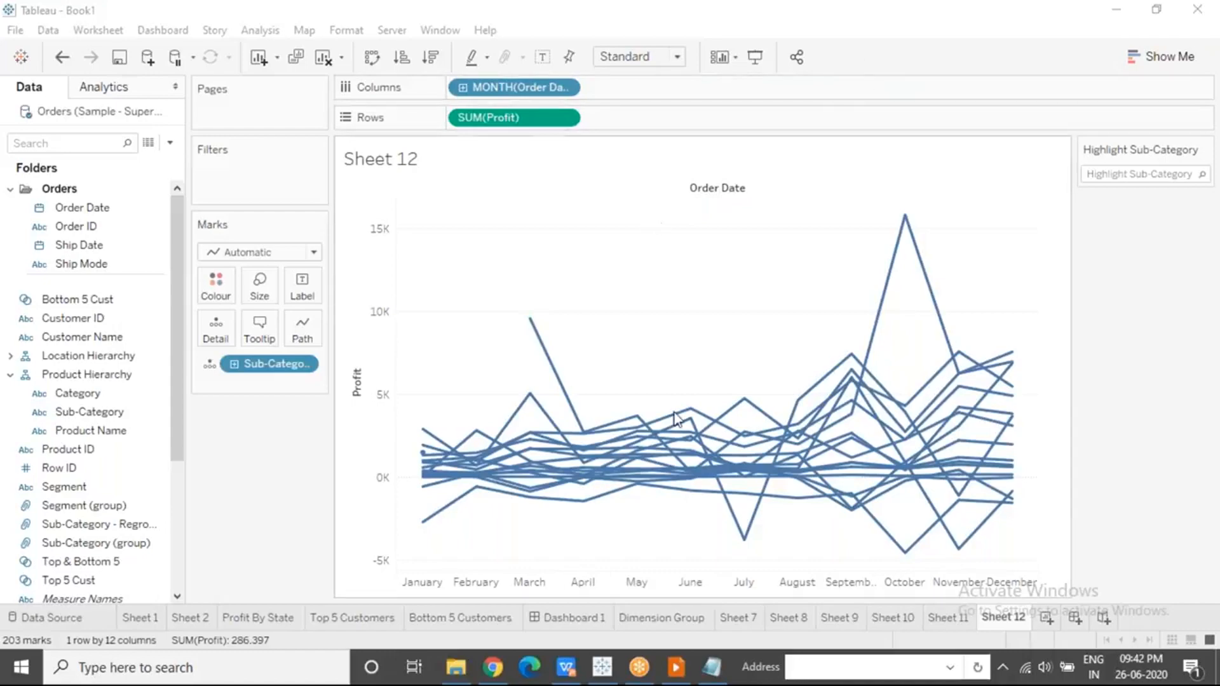
Switch to the running slide show and go through the Highlighter slides and Key Takeaways to its end.
{"action": "key", "text": "alt+Tab"}
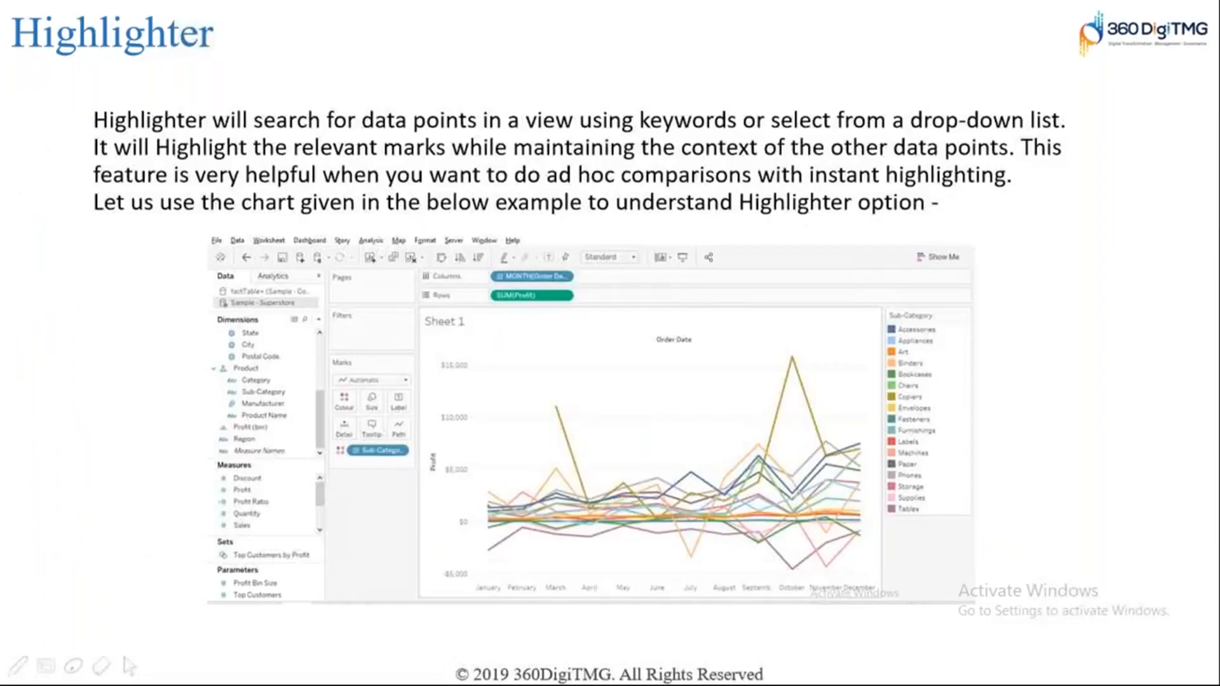
{"action": "left_click", "coordinate": [569, 295]}
{"action": "left_click", "coordinate": [363, 322]}
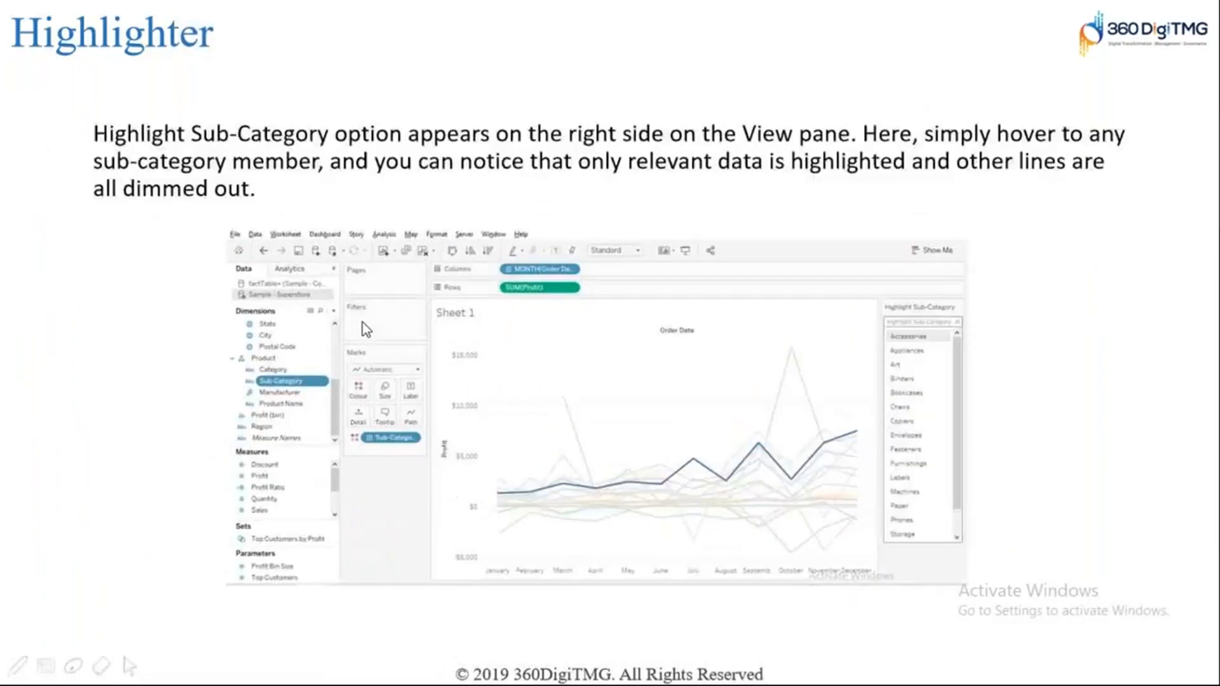
{"action": "left_click", "coordinate": [363, 323]}
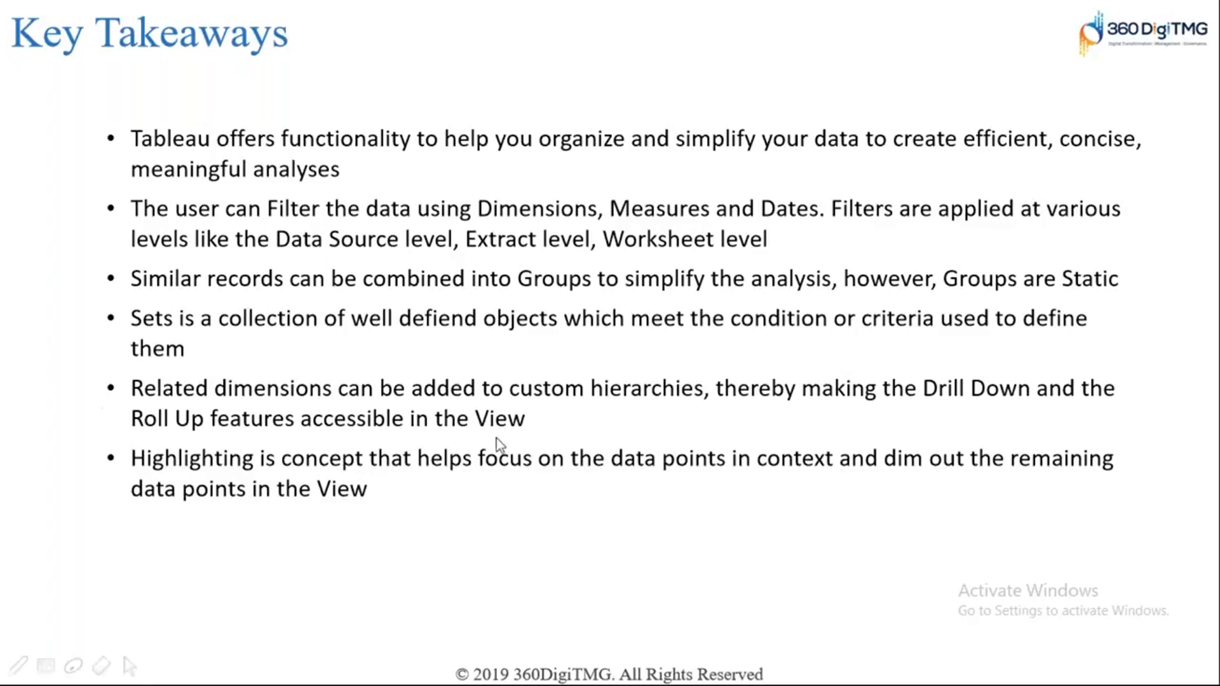
{"action": "left_click", "coordinate": [427, 437]}
{"action": "left_click", "coordinate": [422, 426]}
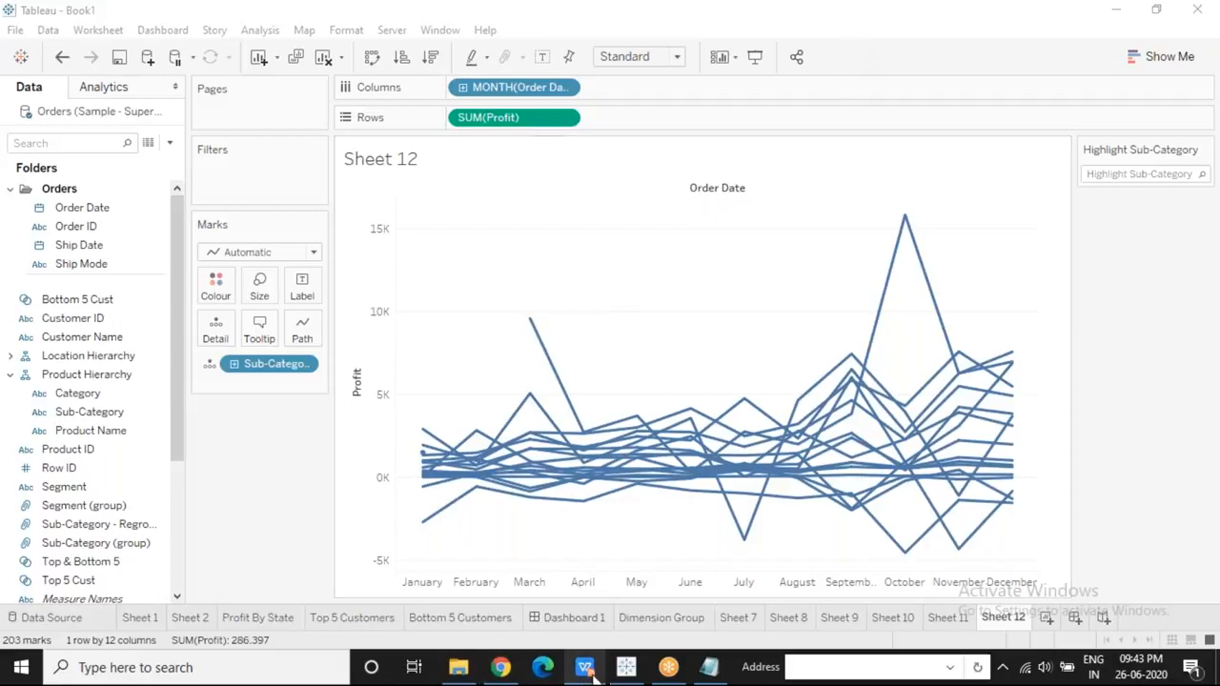
Open Mod 5_Data Connections, Blending and Extraction.pptx from the Presentations folder and start the slide show at the Agenda slide.
{"action": "left_click", "coordinate": [458, 673]}
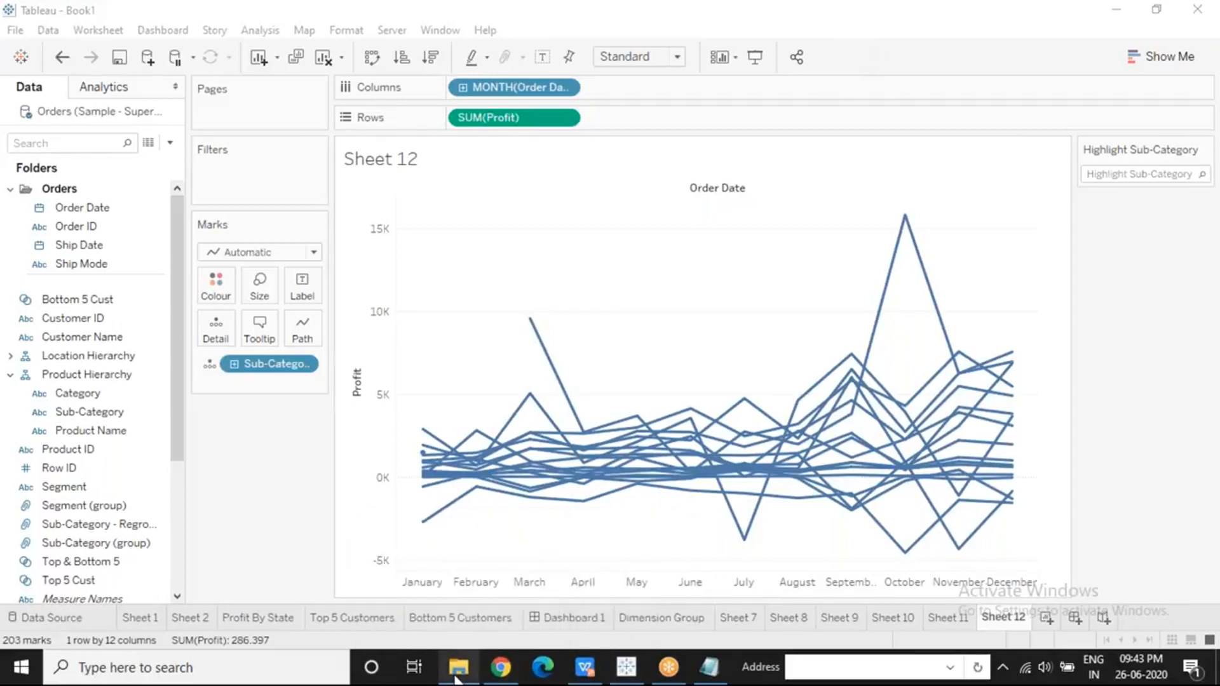
{"action": "left_click", "coordinate": [267, 299]}
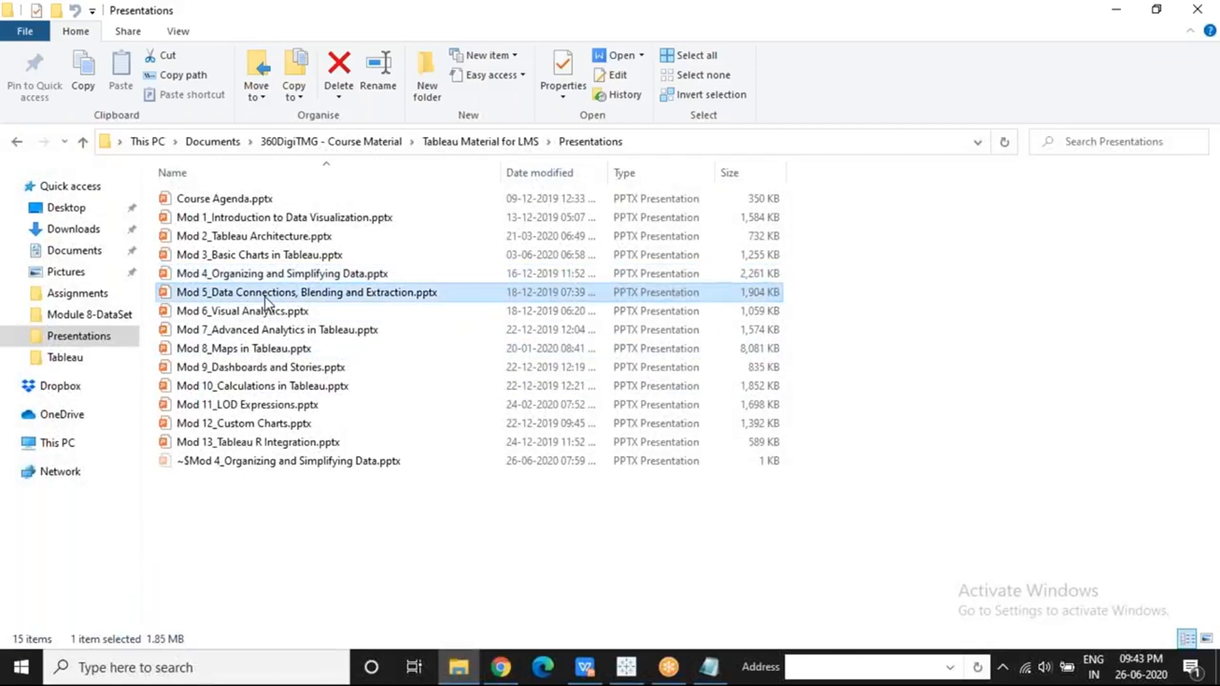
{"action": "double_click", "coordinate": [265, 296]}
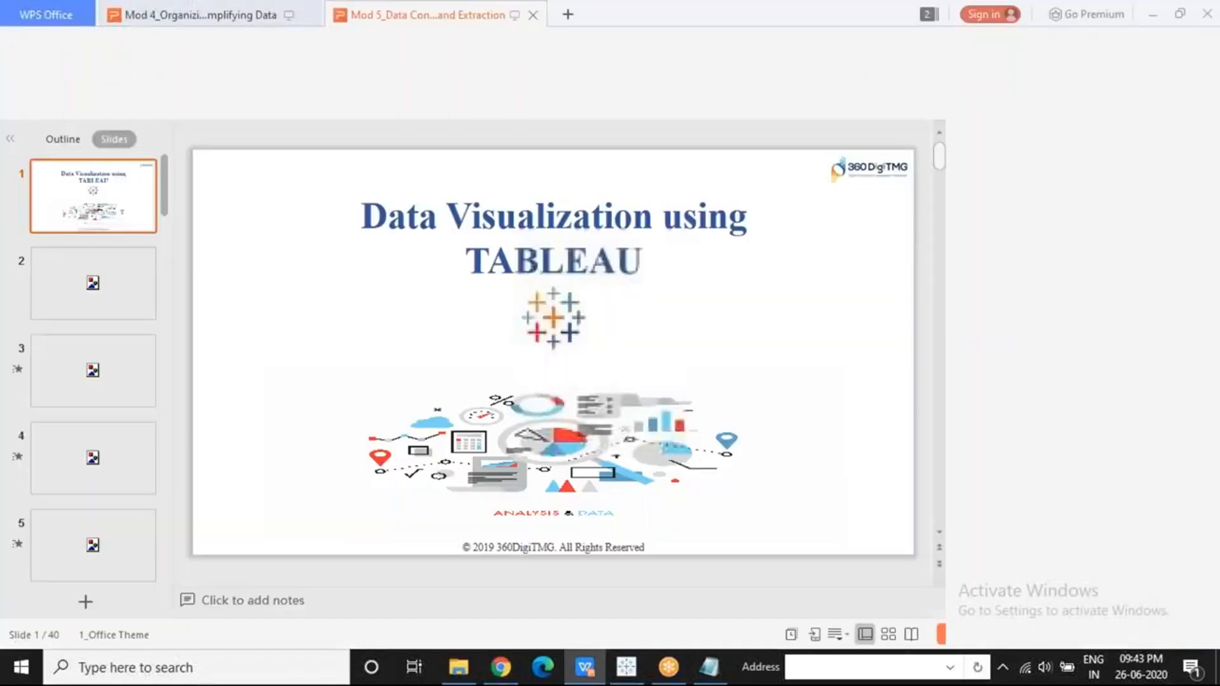
{"action": "left_click", "coordinate": [113, 291]}
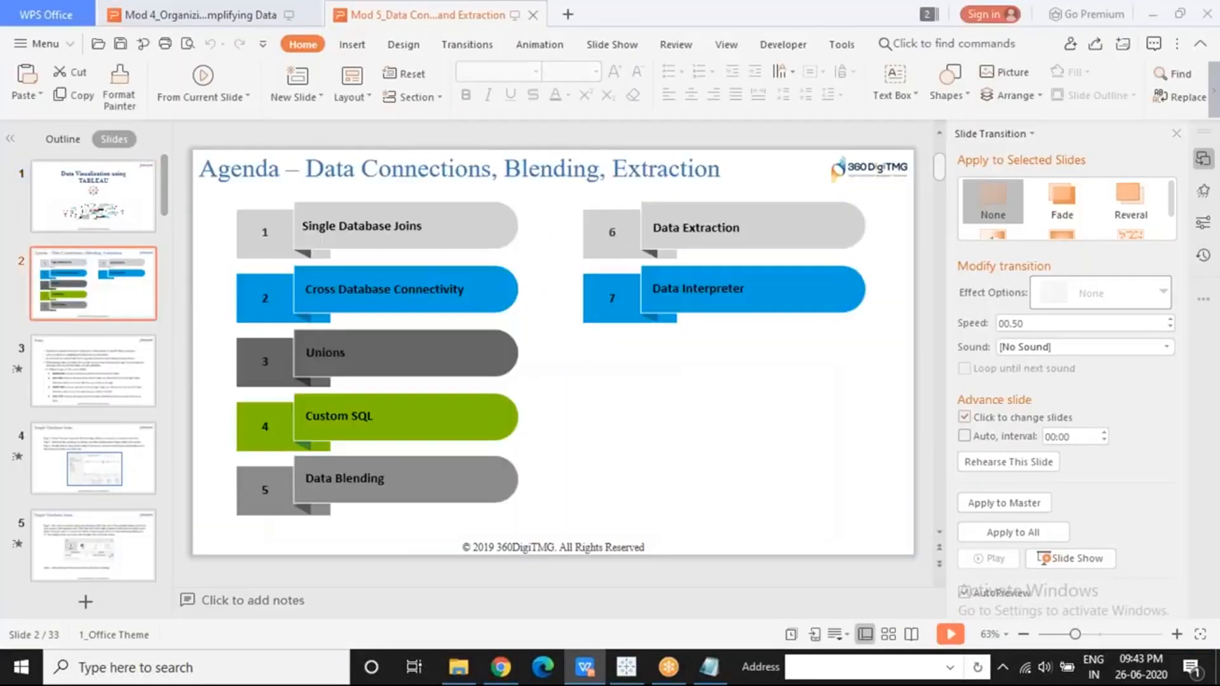
{"action": "left_click", "coordinate": [201, 82]}
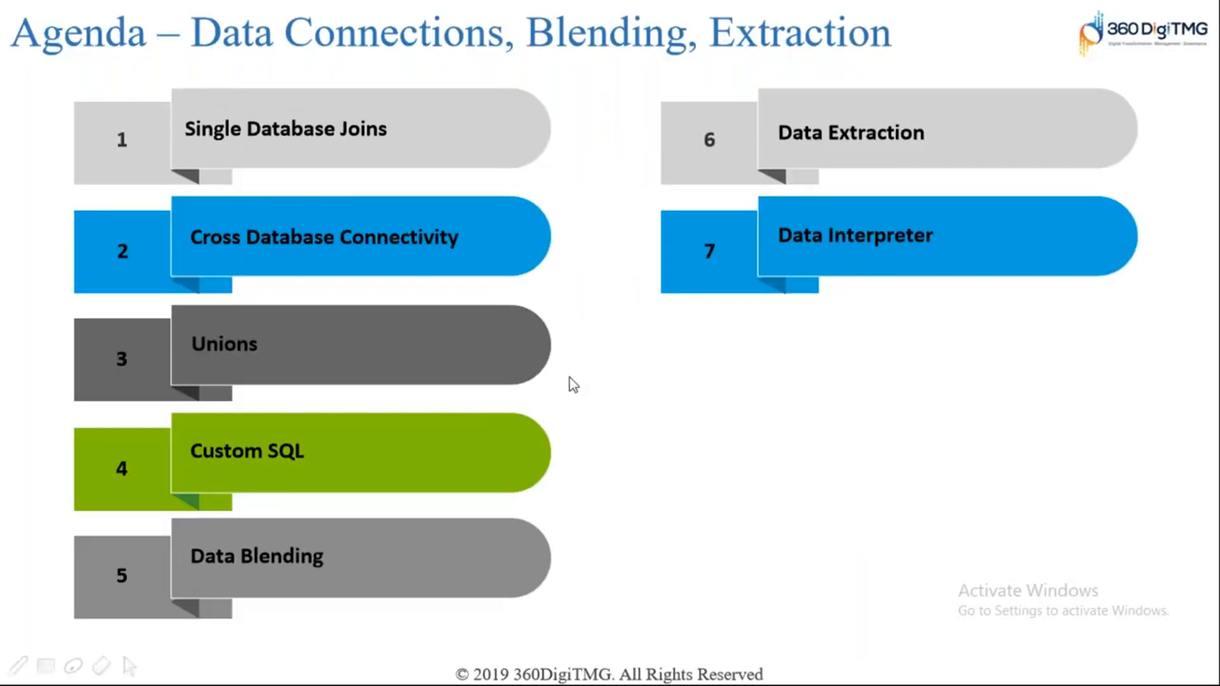
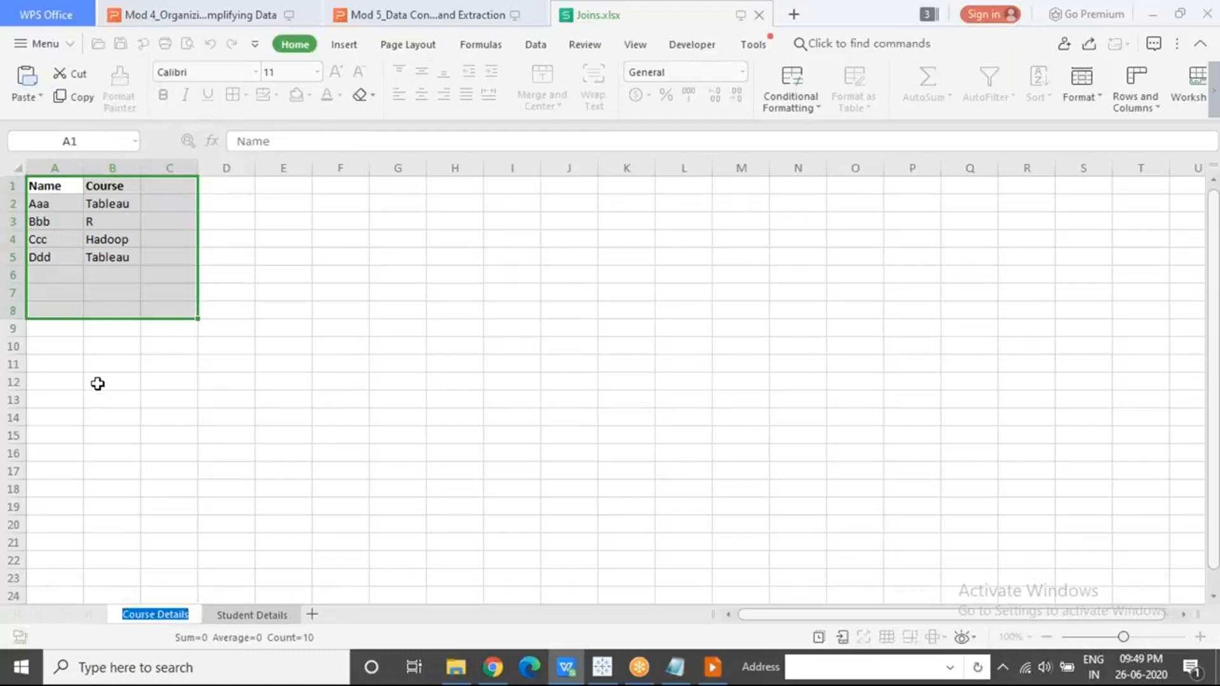
Examine the Name and Course data on Course Details and compare it with the Name and Age data on Student Details in Joins.xlsx.
{"action": "left_click", "coordinate": [71, 219]}
{"action": "left_click_drag", "start_coordinate": [59, 187], "coordinate": [107, 305]}
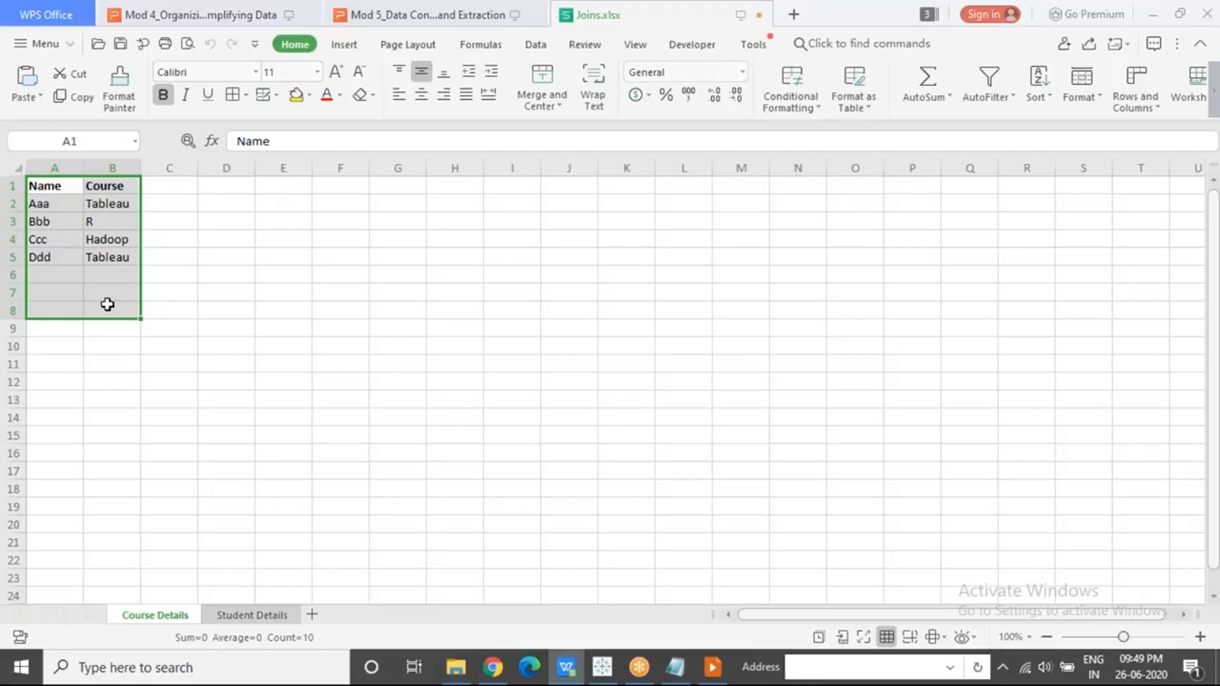
{"action": "left_click_drag", "start_coordinate": [66, 185], "coordinate": [120, 277]}
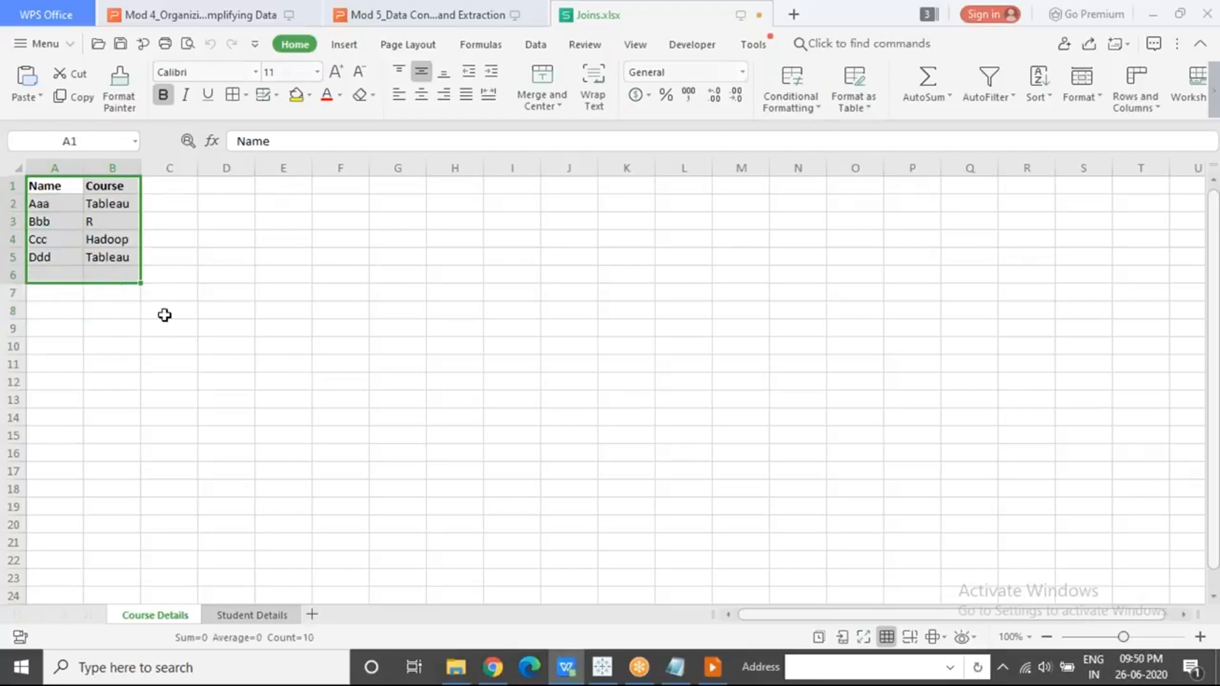
{"action": "left_click", "coordinate": [163, 315]}
{"action": "left_click", "coordinate": [255, 616]}
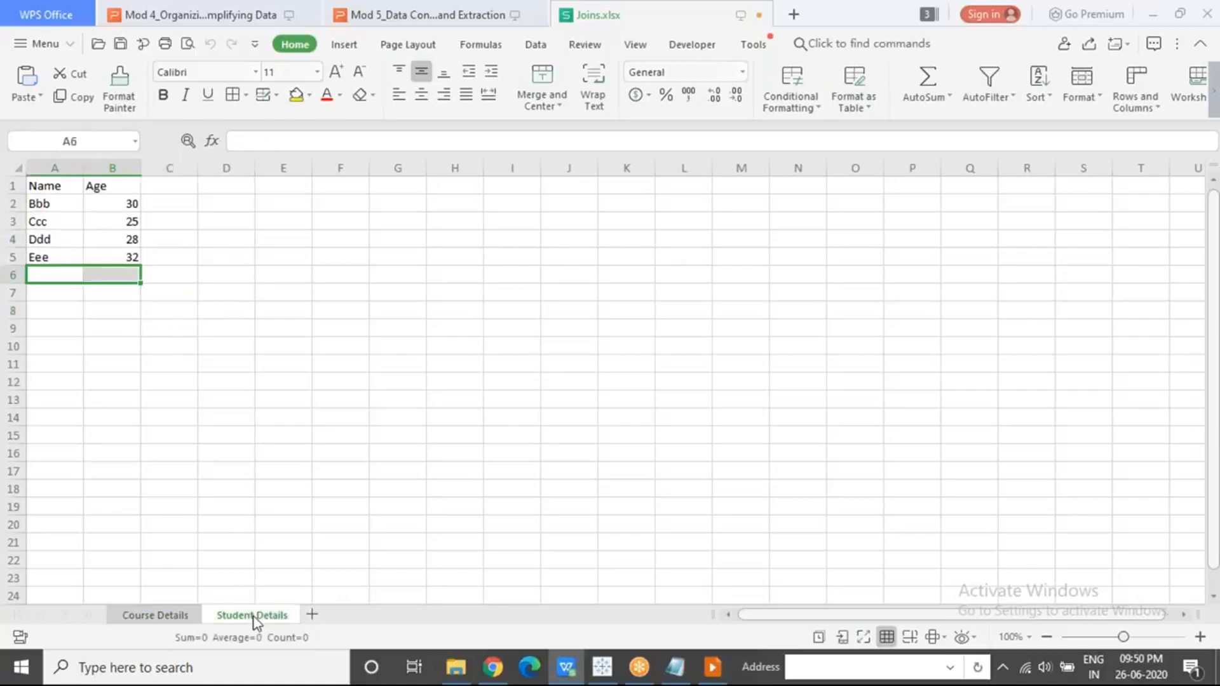
{"action": "left_click_drag", "start_coordinate": [63, 184], "coordinate": [117, 256]}
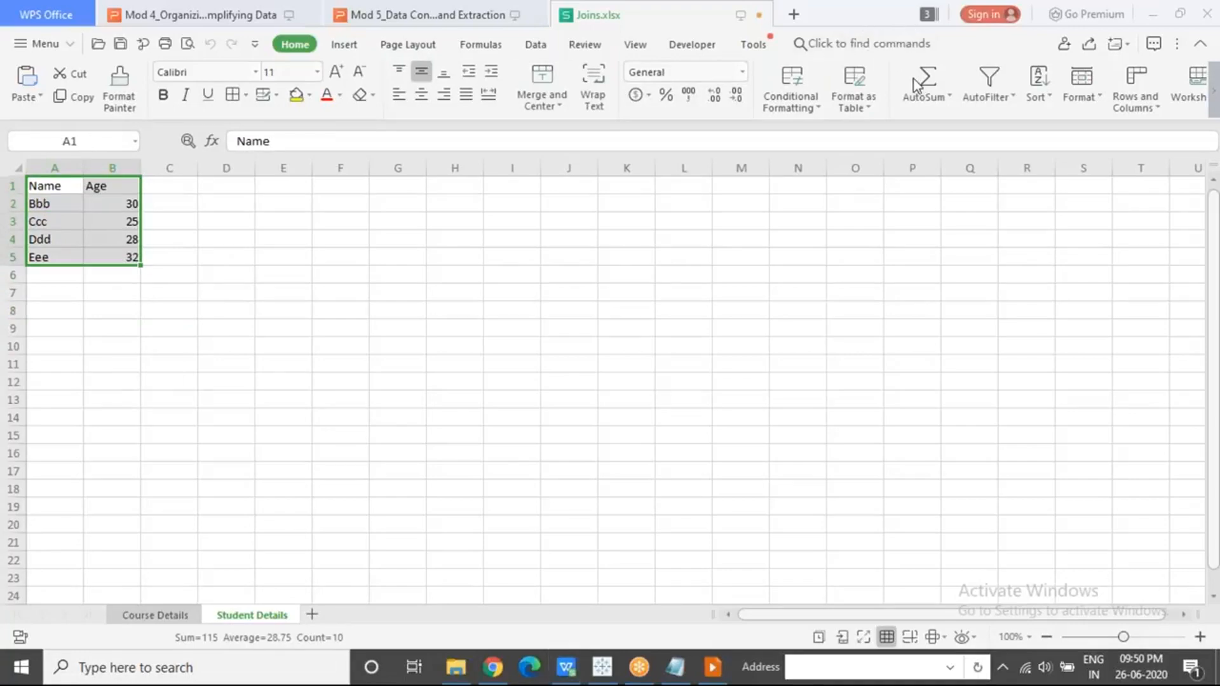
{"action": "left_click", "coordinate": [284, 346]}
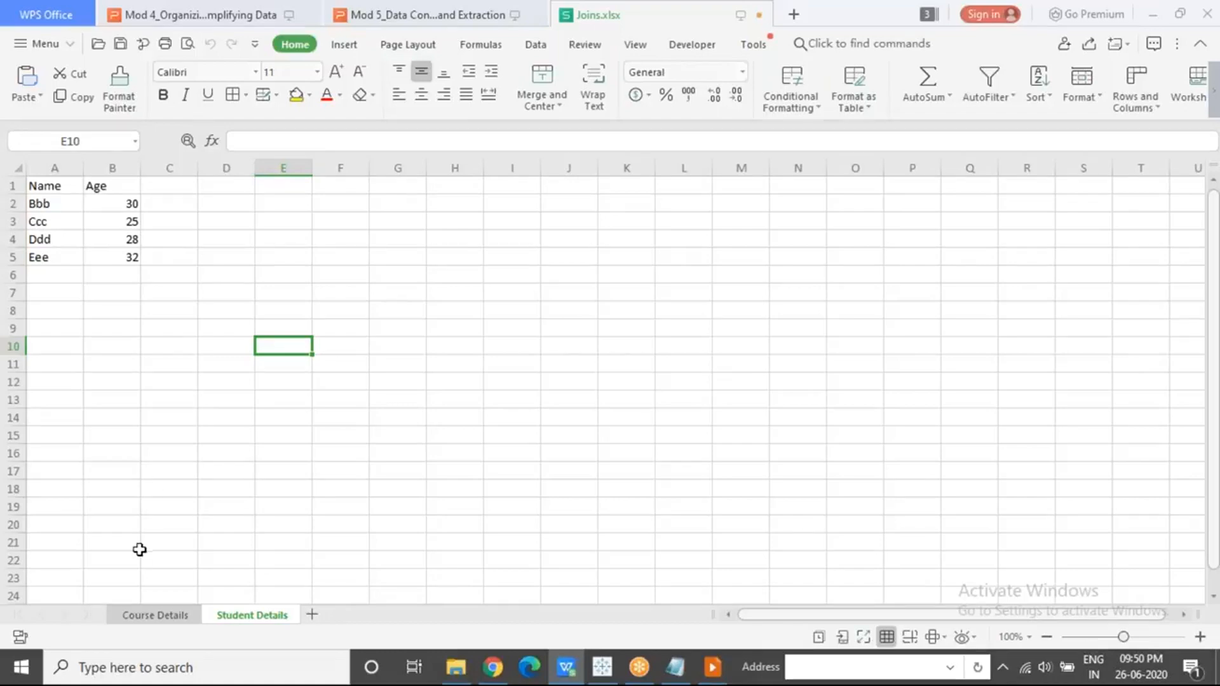
{"action": "left_click", "coordinate": [153, 615]}
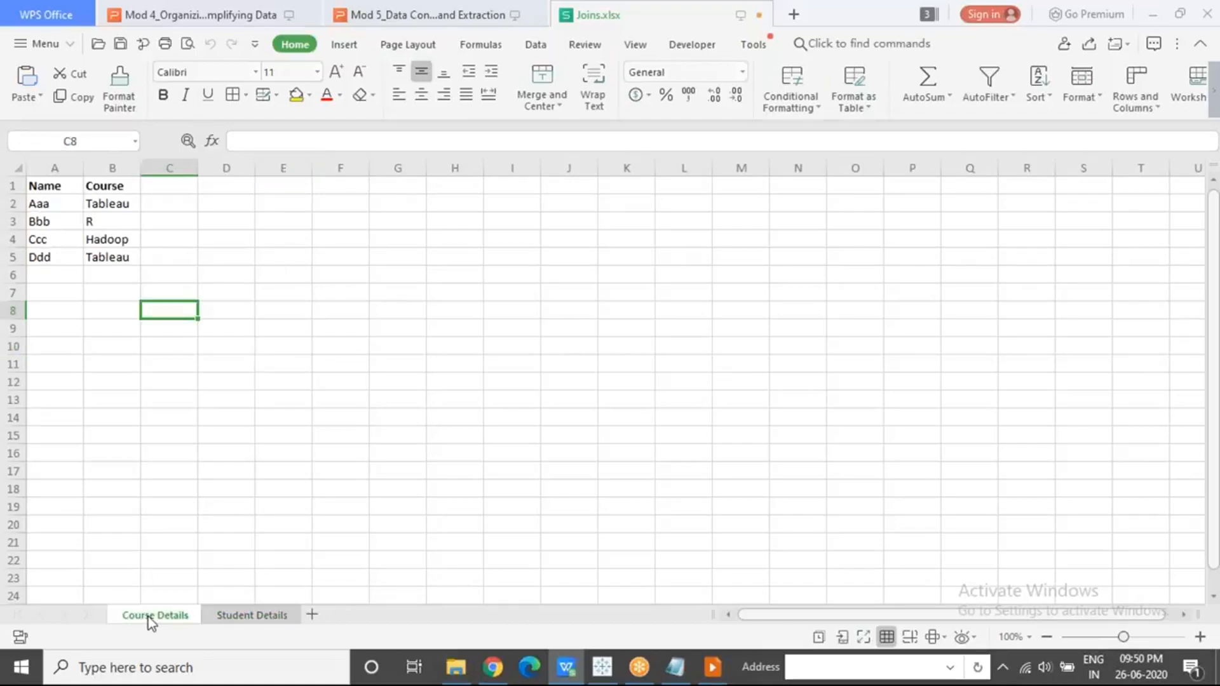
{"action": "left_click", "coordinate": [232, 619]}
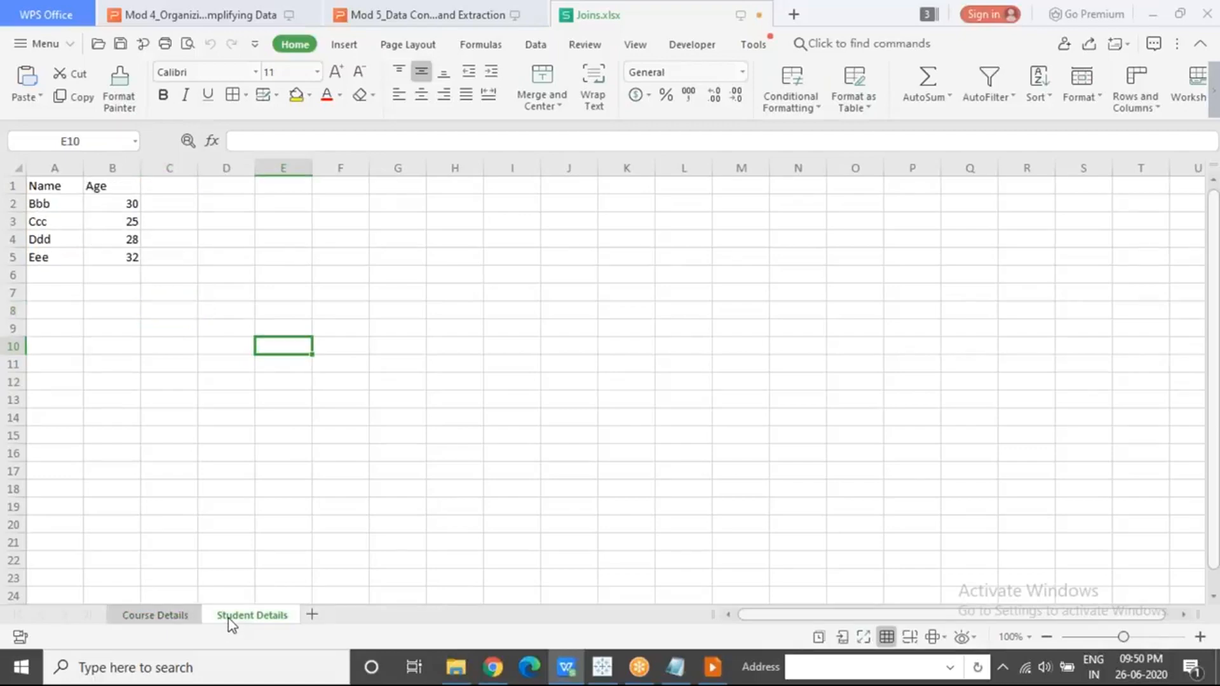
{"action": "left_click", "coordinate": [184, 616]}
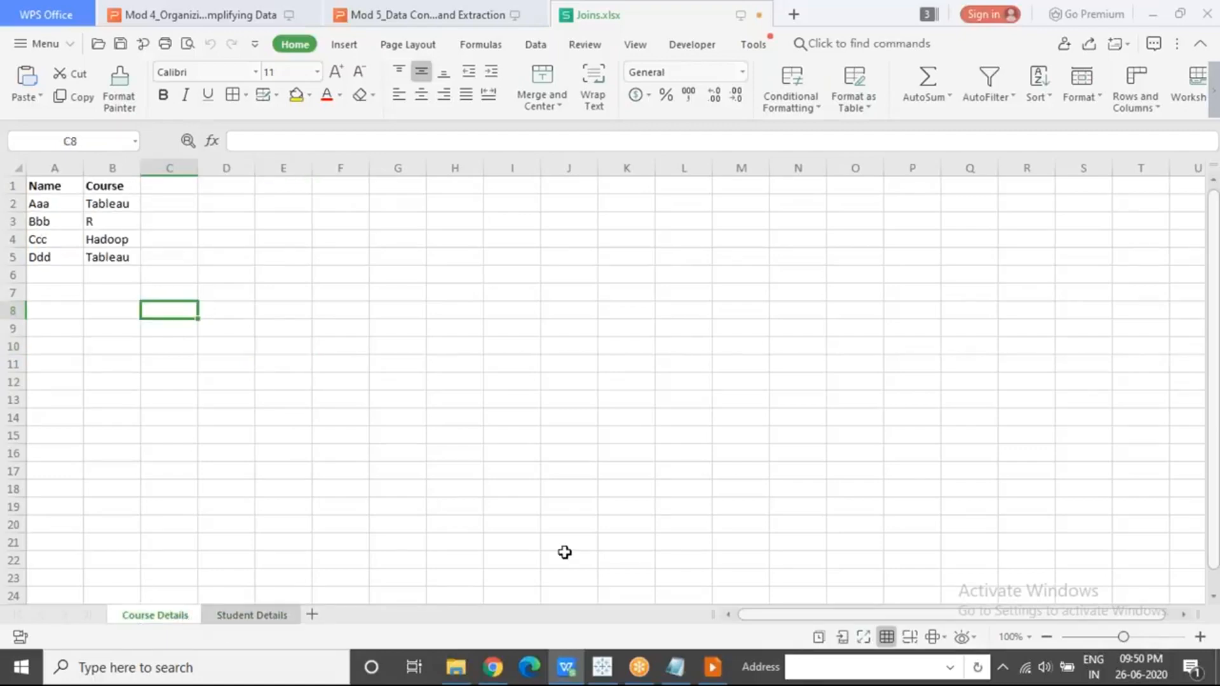
Switch to Tableau and connect to the Excel workbook Joins.xlsx in the Documents > Tableau folder as a new data source.
{"action": "left_click", "coordinate": [601, 666]}
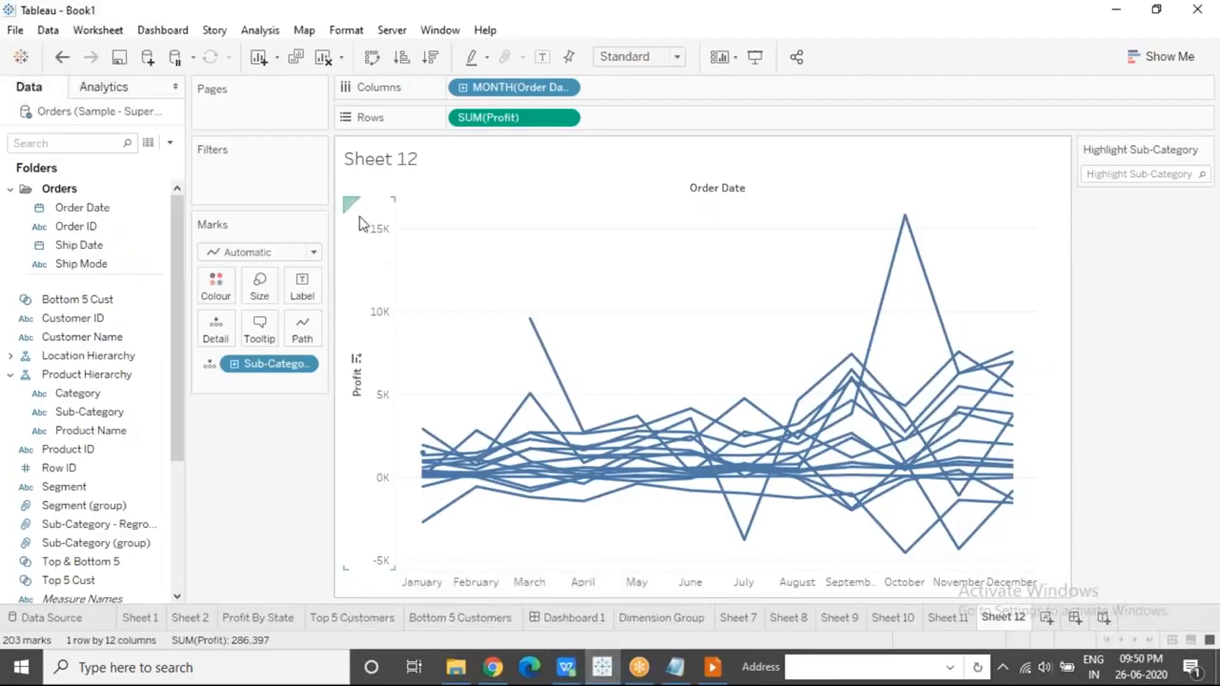
{"action": "left_click", "coordinate": [149, 57]}
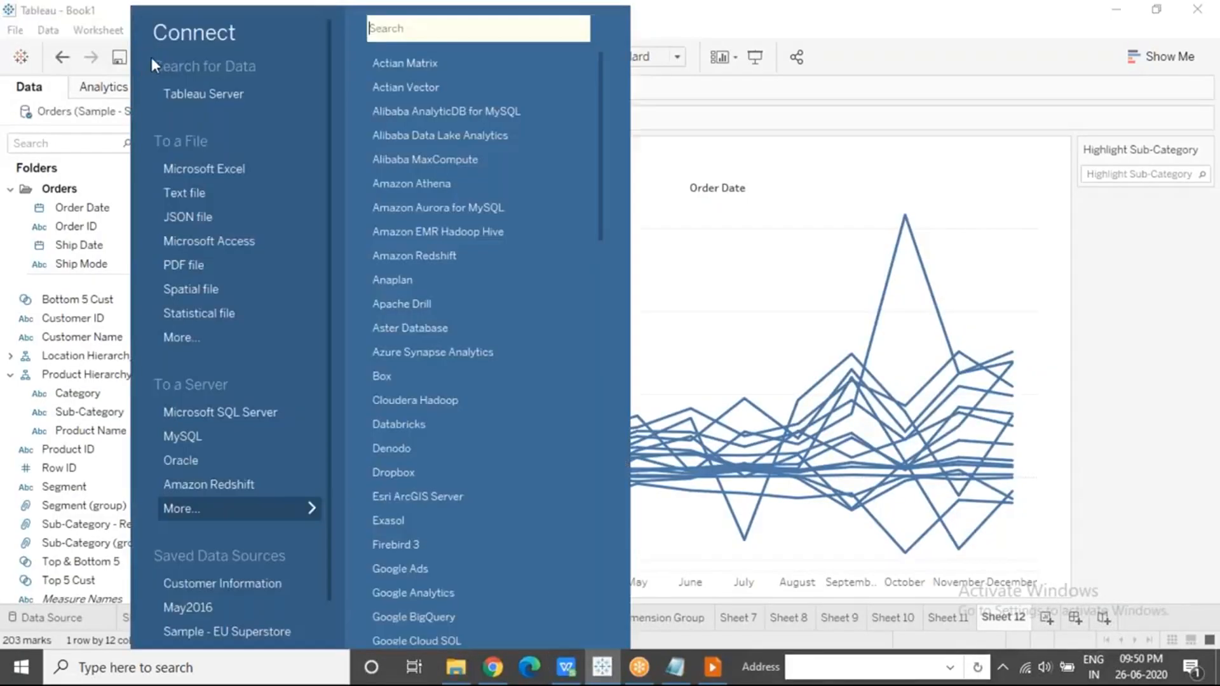
{"action": "left_click", "coordinate": [228, 174]}
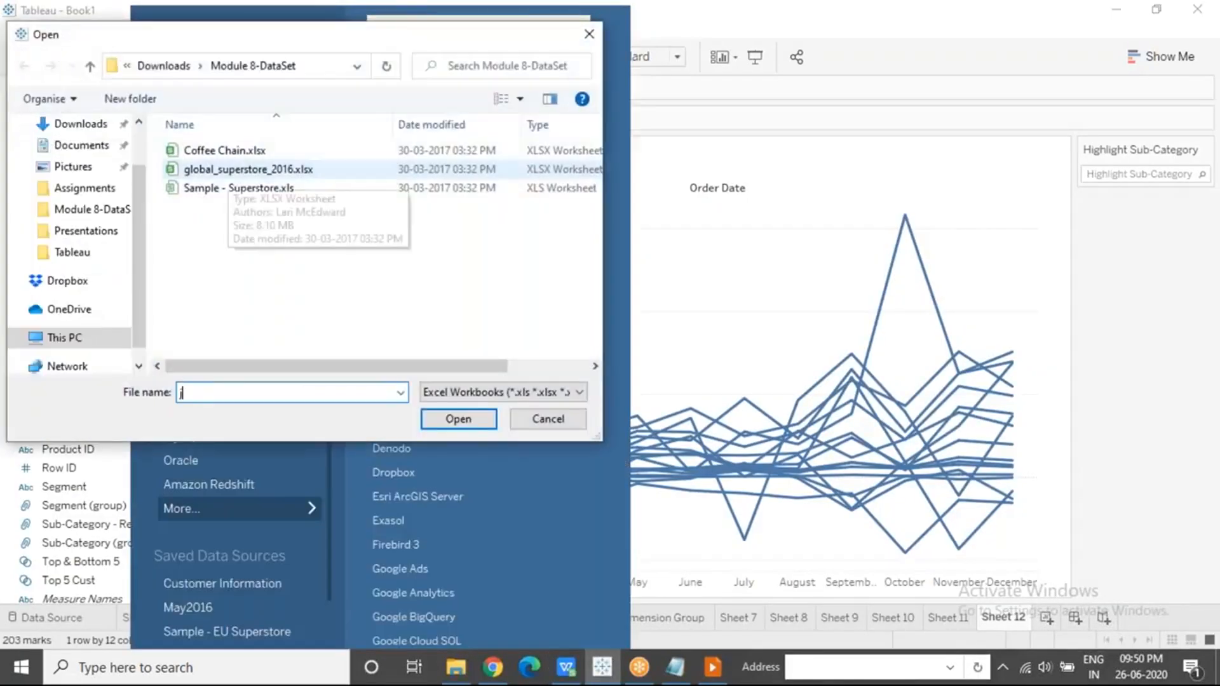
{"action": "left_click", "coordinate": [114, 247]}
{"action": "double_click", "coordinate": [220, 262]}
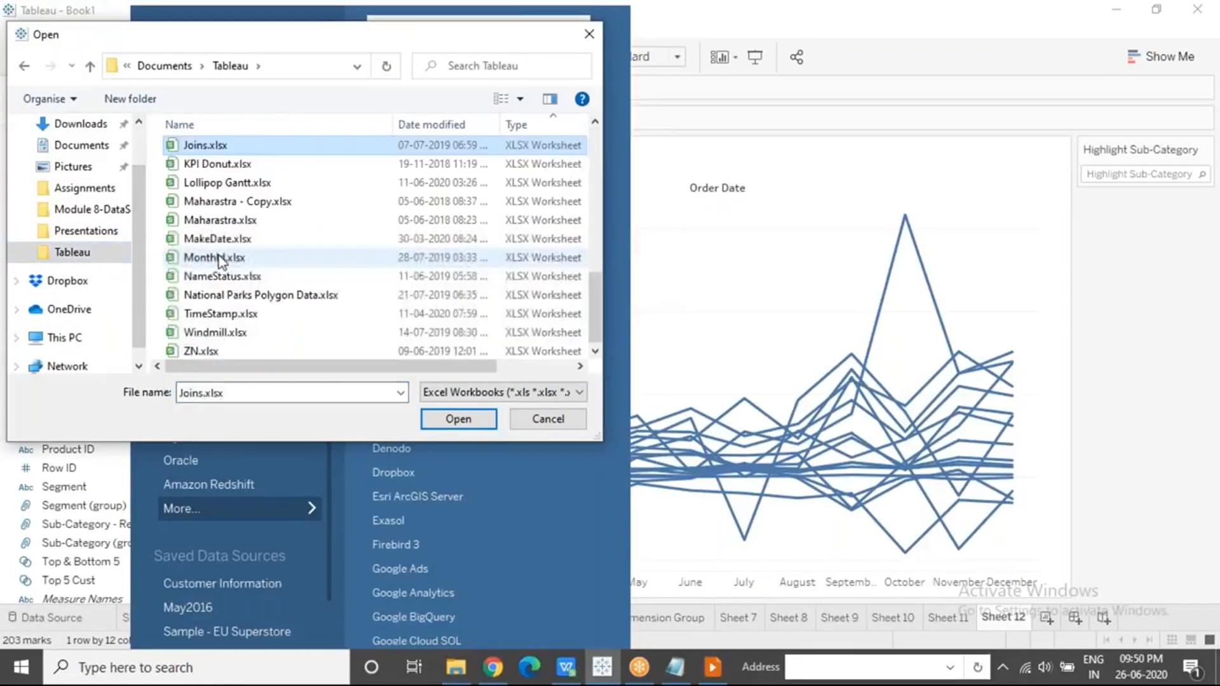
{"action": "left_click", "coordinate": [453, 420]}
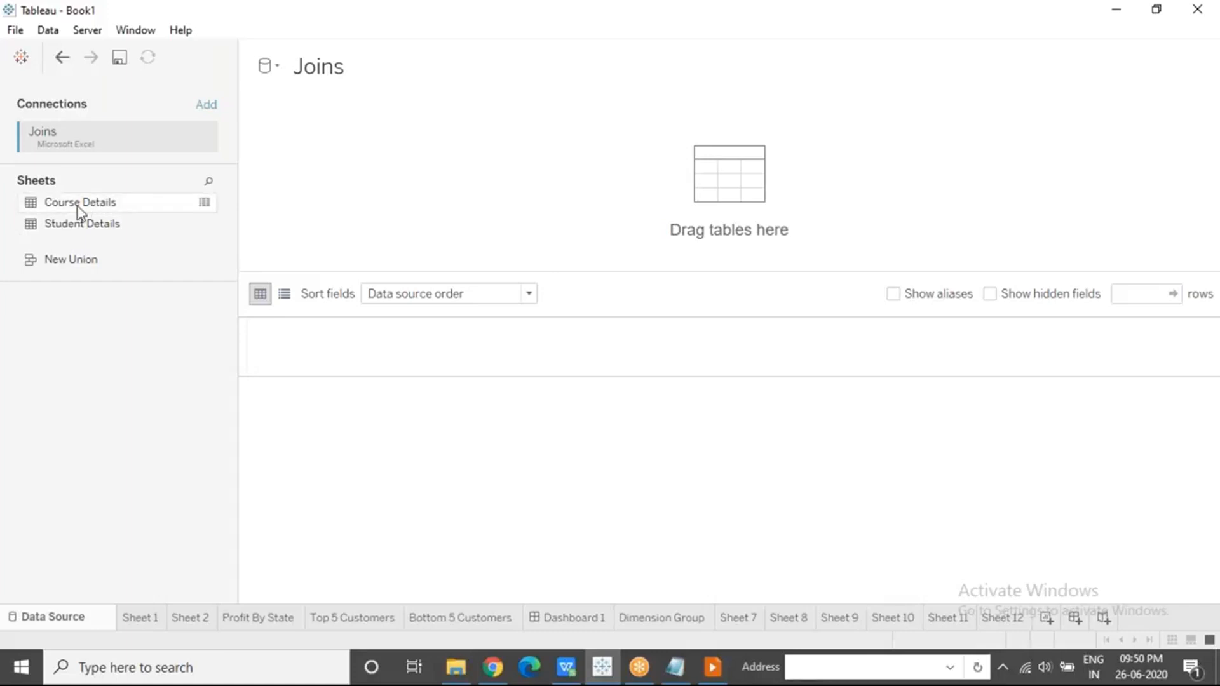
Add the Course Details sheet to the Joins data source canvas.
{"action": "left_click_drag", "start_coordinate": [63, 205], "coordinate": [345, 199]}
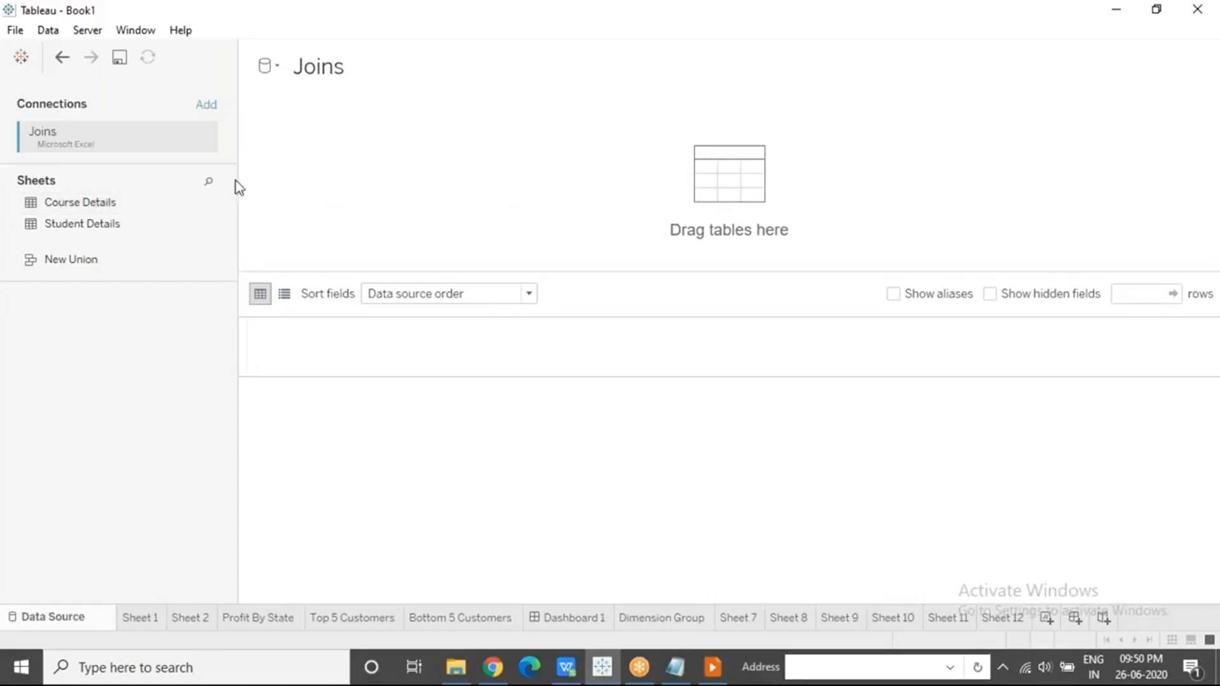
{"action": "double_click", "coordinate": [33, 202]}
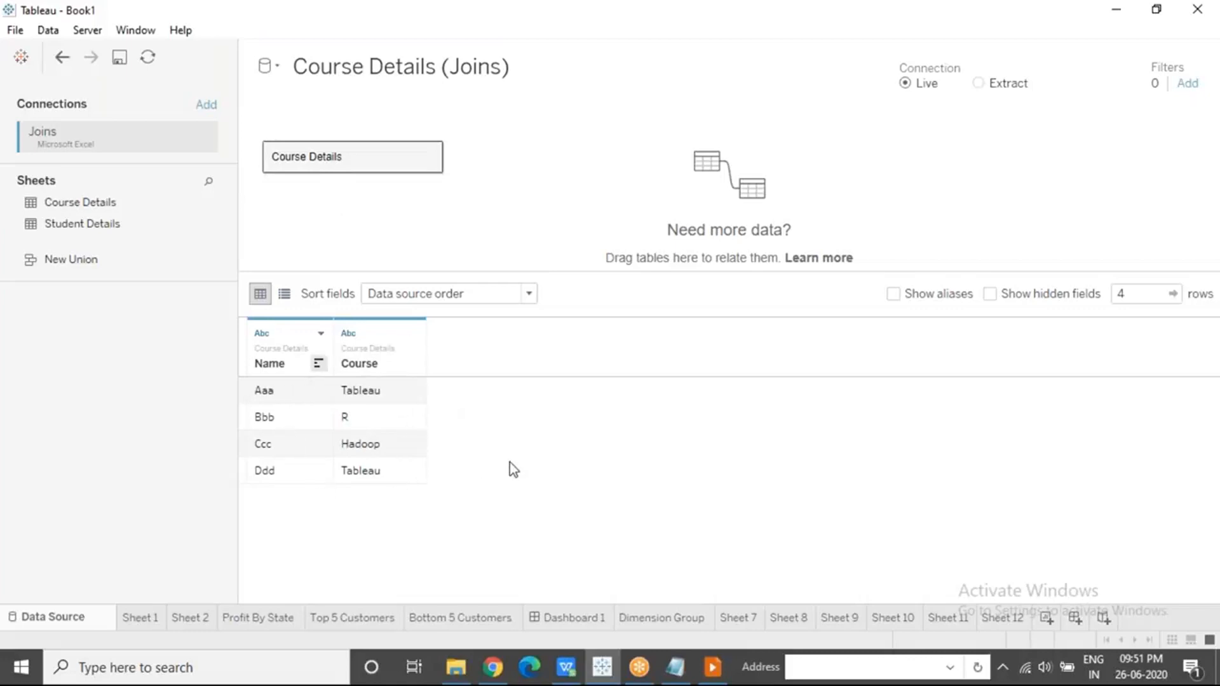
{"action": "left_click", "coordinate": [97, 229]}
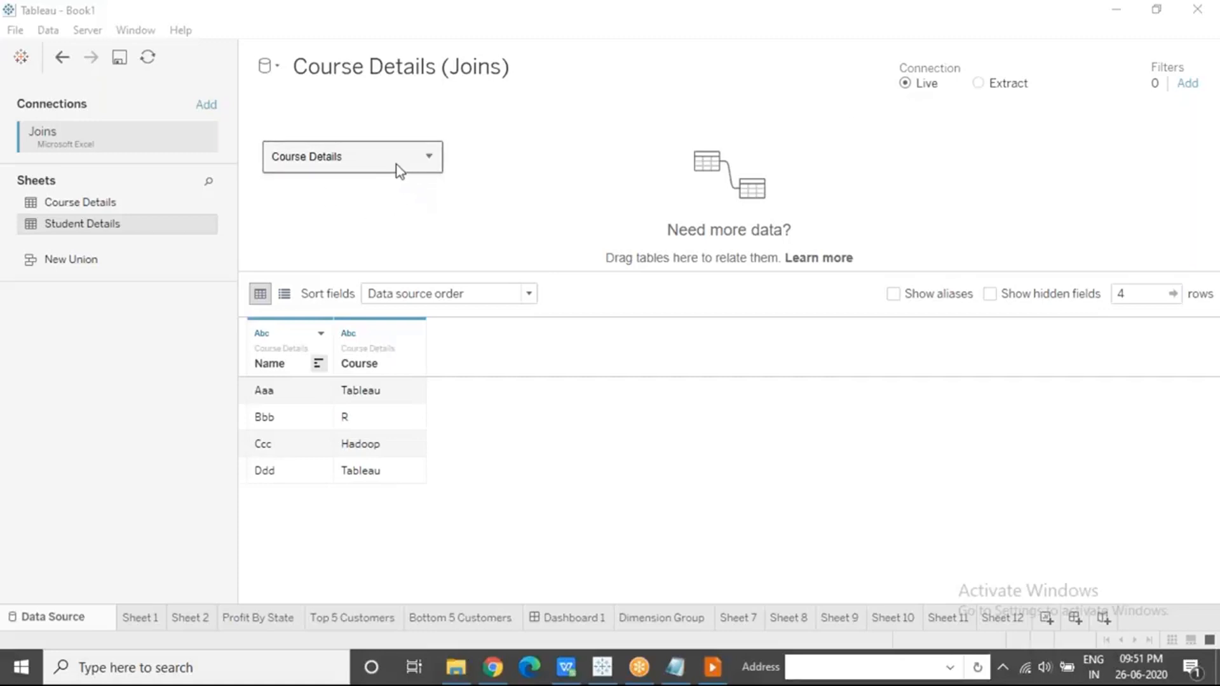
Open the Course Details table's physical layer and join the Student Details sheet to it.
{"action": "left_click", "coordinate": [429, 158]}
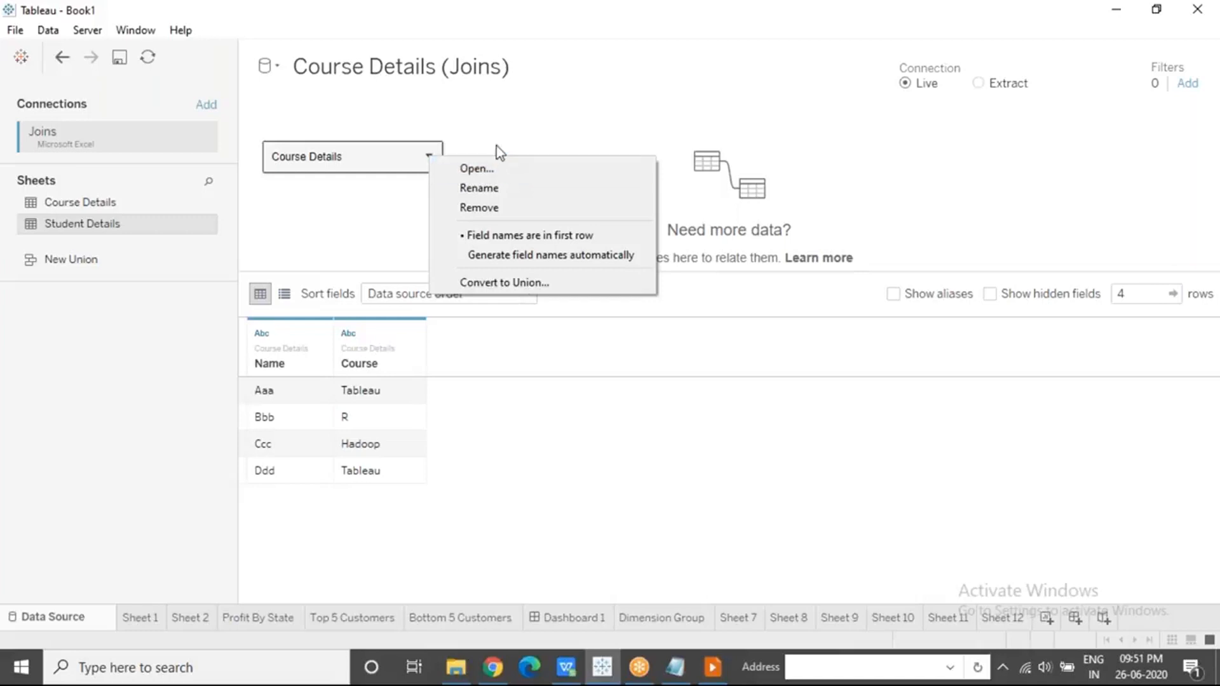
{"action": "left_click", "coordinate": [417, 211]}
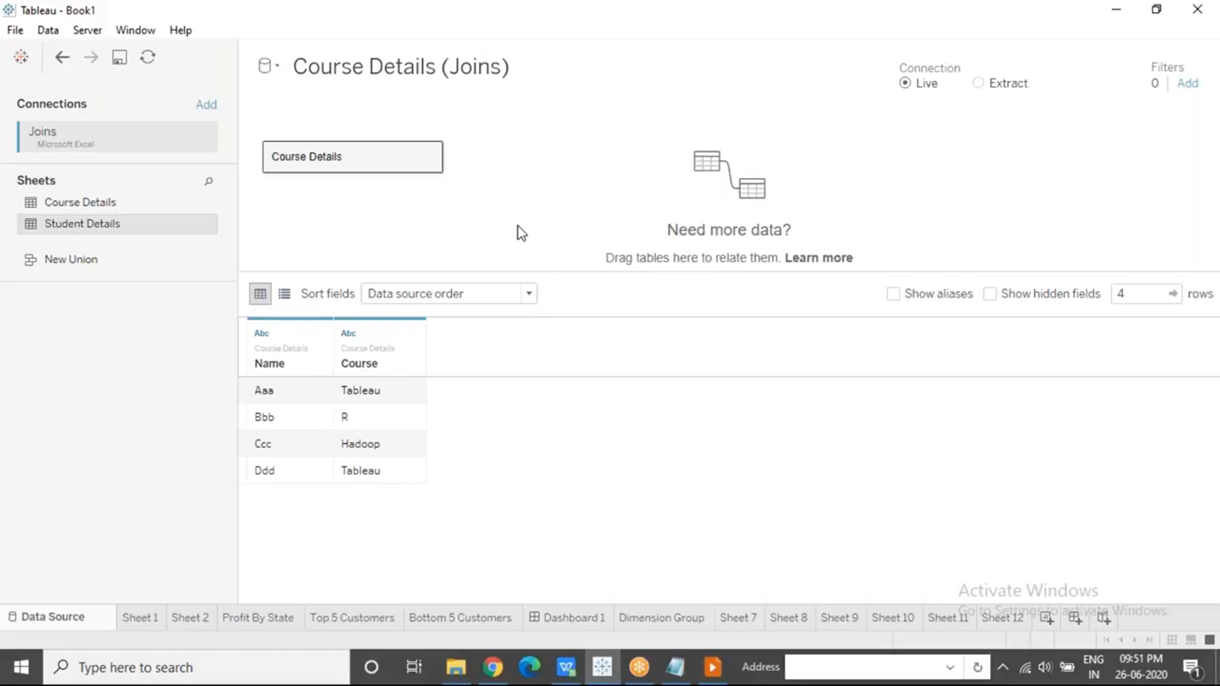
{"action": "left_click", "coordinate": [429, 158]}
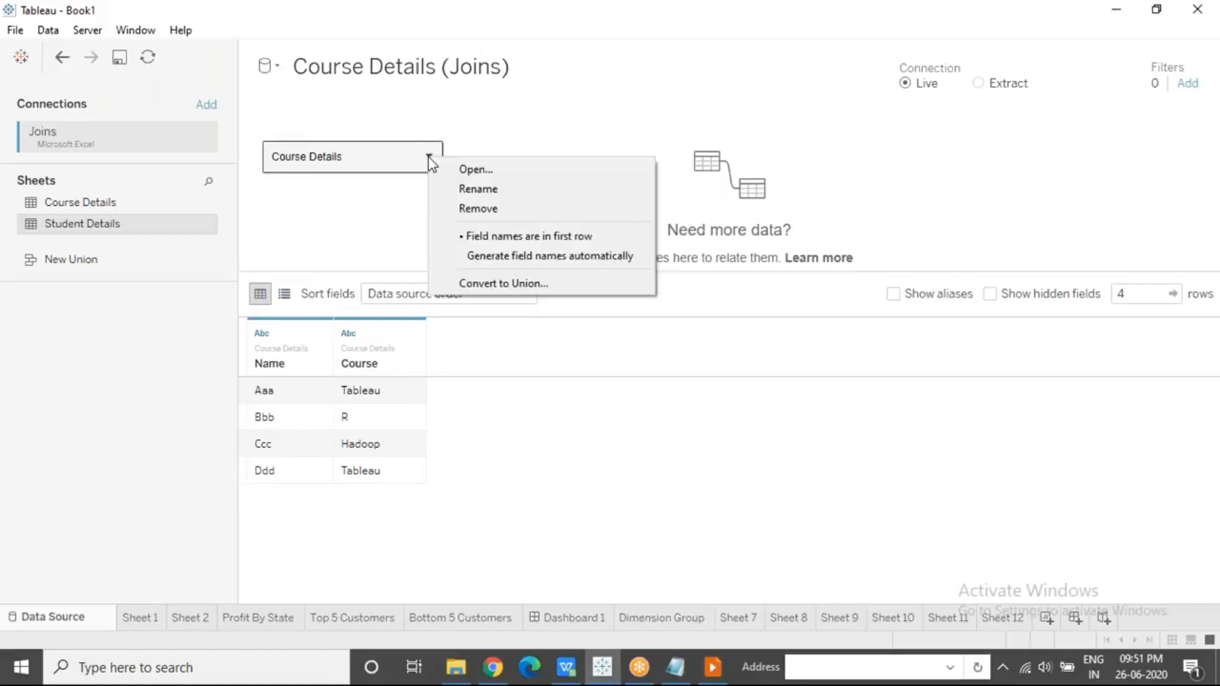
{"action": "left_click", "coordinate": [508, 170]}
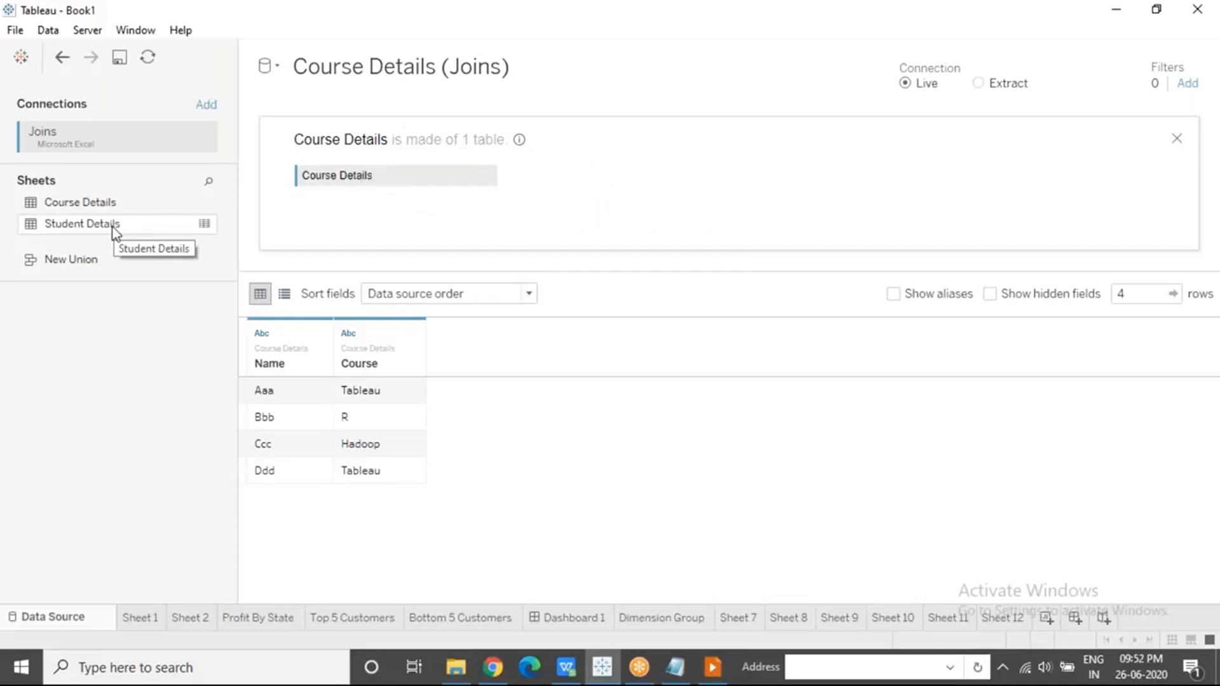
{"action": "left_click_drag", "start_coordinate": [89, 228], "coordinate": [604, 177]}
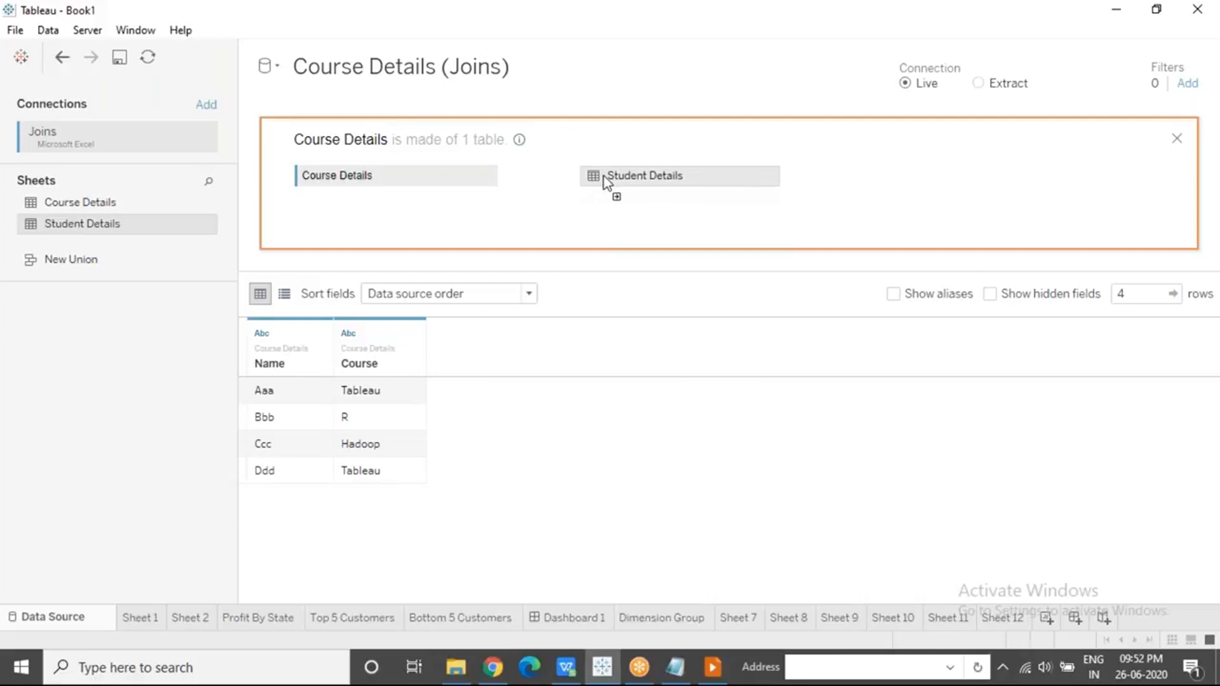
{"action": "left_click_drag", "start_coordinate": [604, 177], "coordinate": [604, 178]}
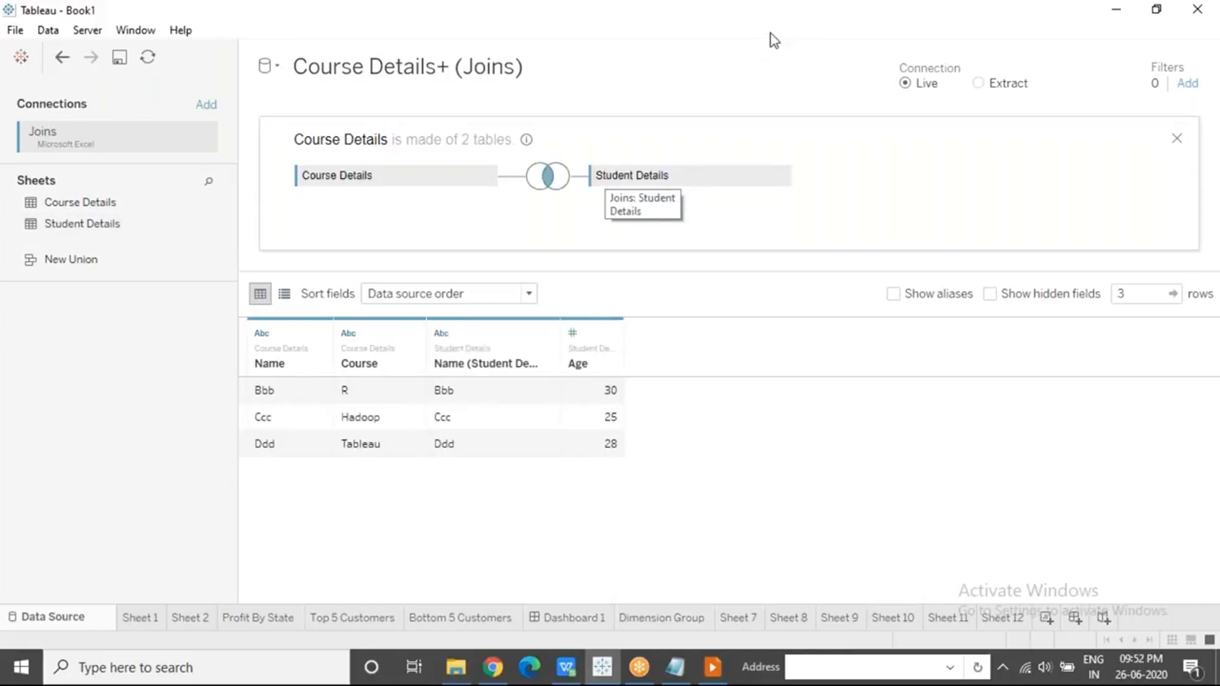
Open the join settings between Course Details and Student Details, preview the Left, Right and Full Outer types, and return to Inner.
{"action": "left_click", "coordinate": [850, 36]}
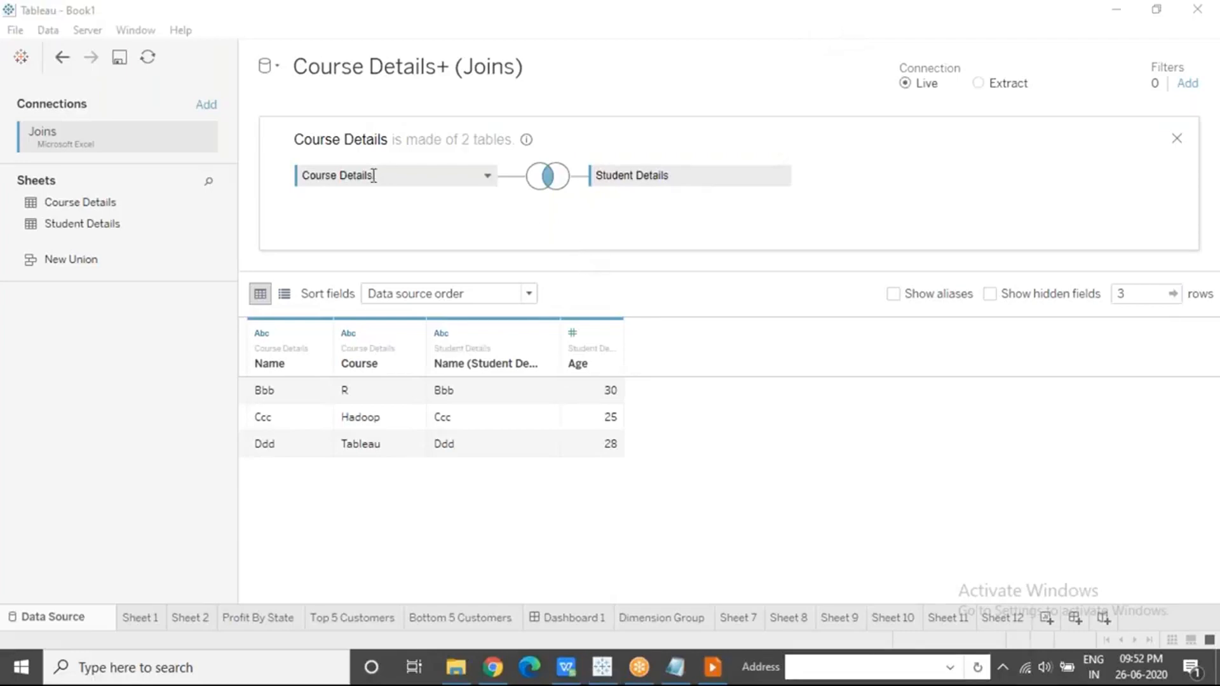
{"action": "left_click", "coordinate": [548, 178]}
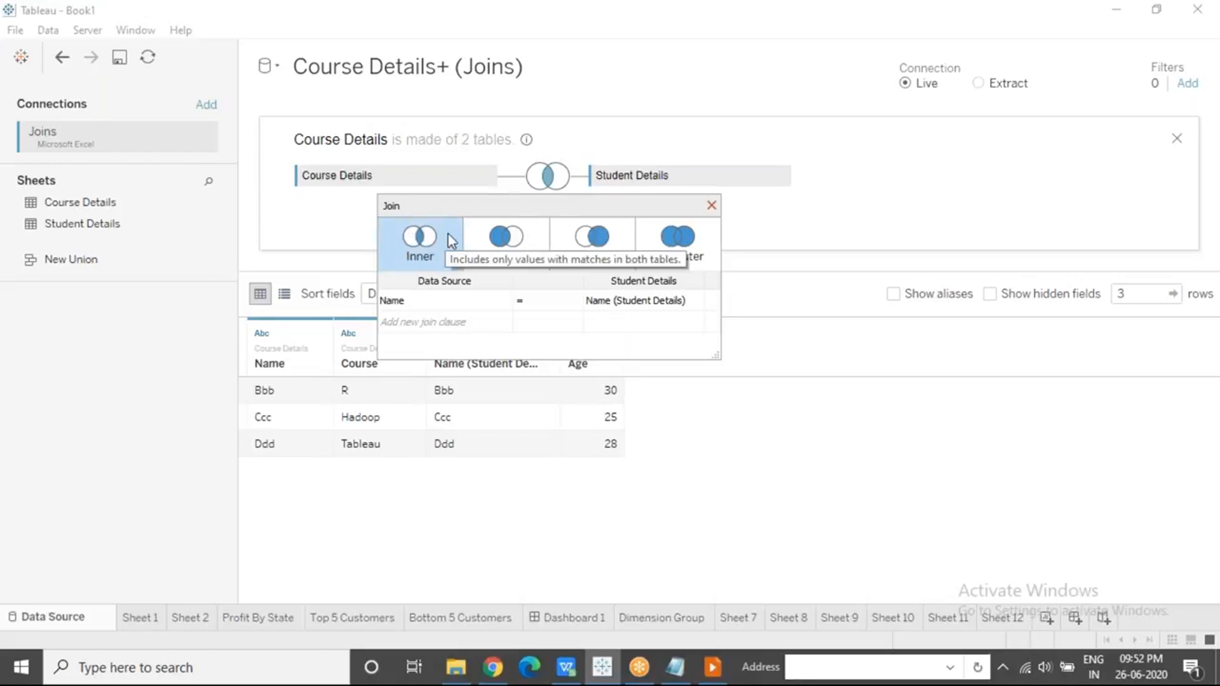
{"action": "left_click", "coordinate": [508, 248]}
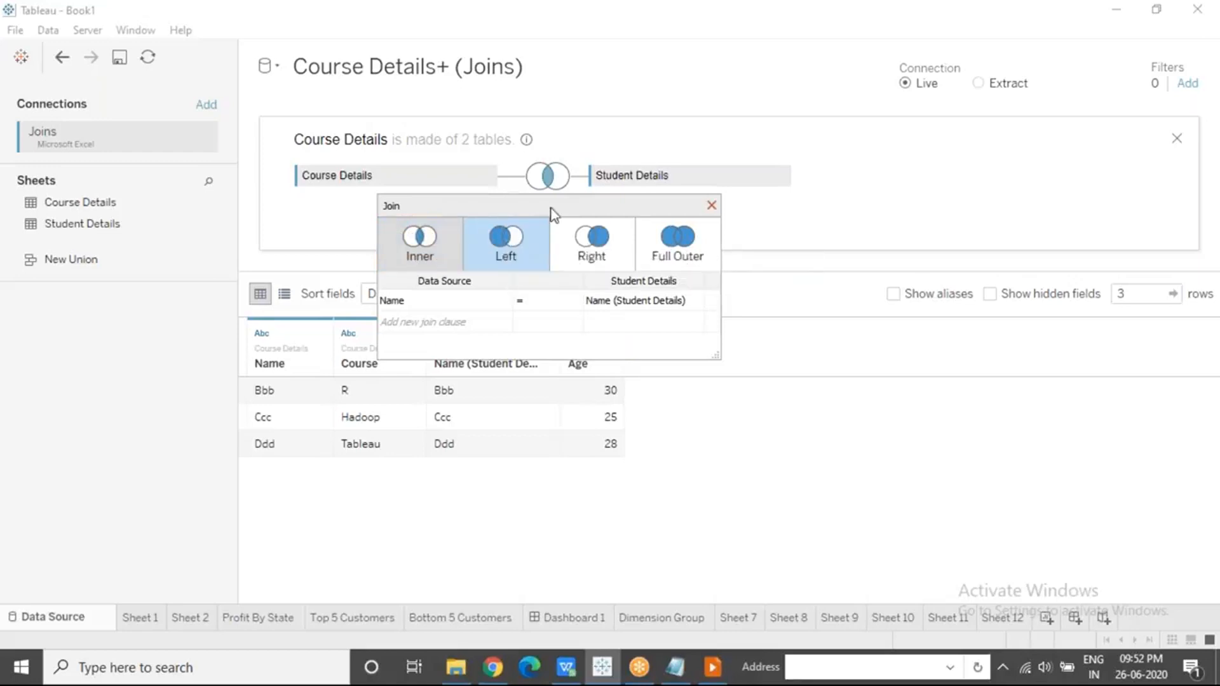
{"action": "left_click", "coordinate": [608, 249]}
{"action": "left_click", "coordinate": [703, 242]}
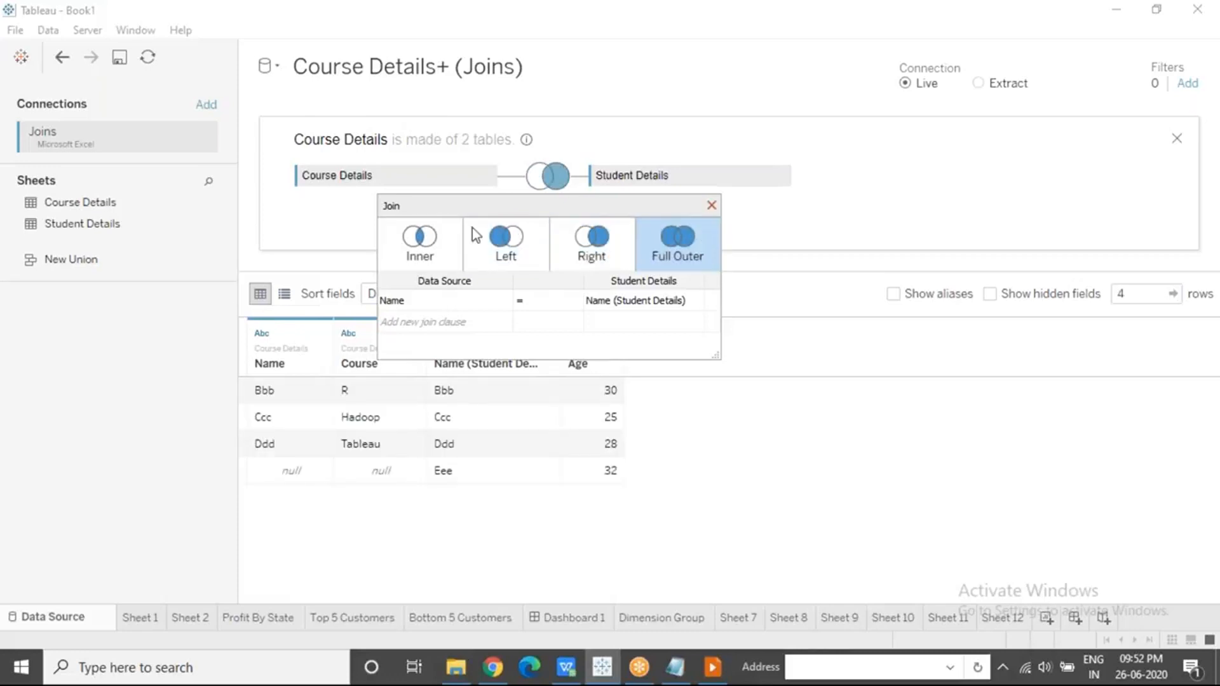
{"action": "left_click", "coordinate": [449, 238]}
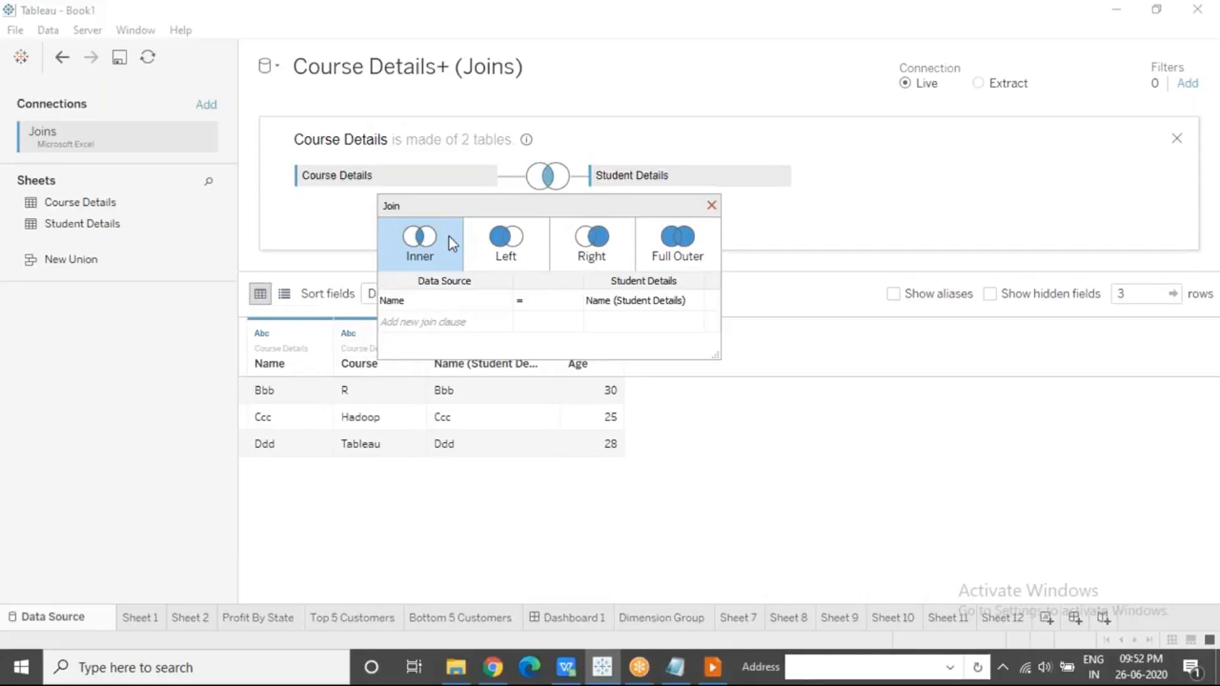
Examine the field choices on both sides of the Name join clause and its available comparison operators.
{"action": "mouse_move", "coordinate": [450, 295]}
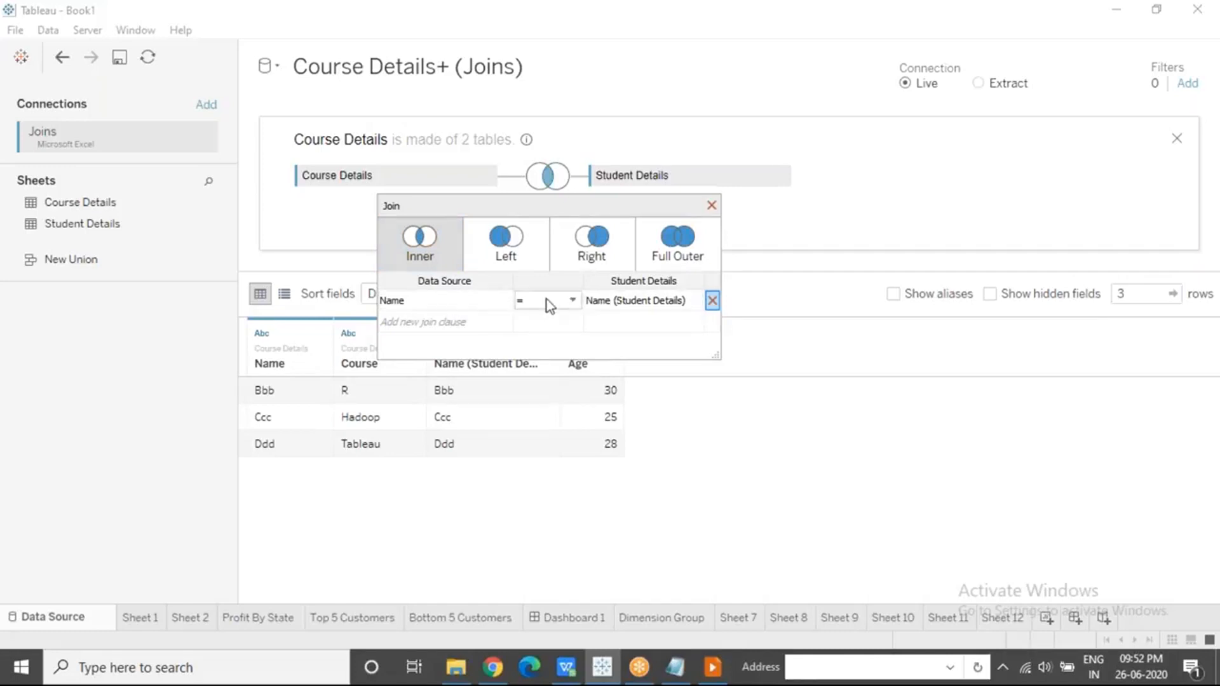
{"action": "left_click", "coordinate": [507, 303]}
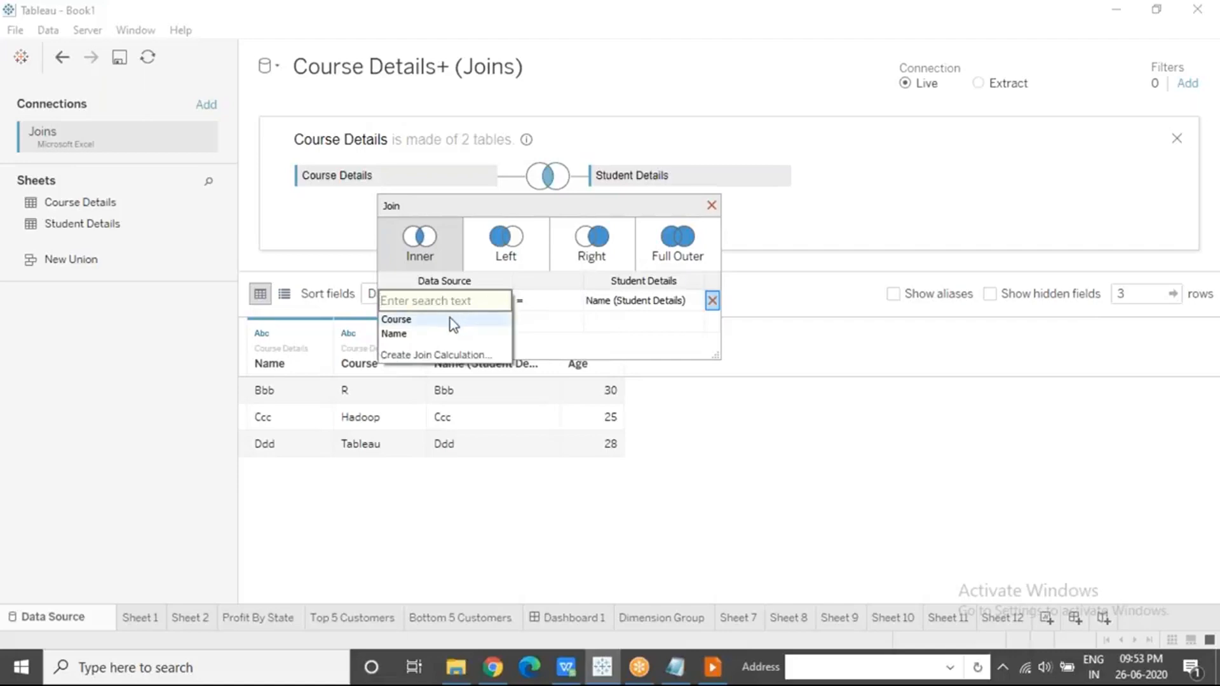
{"action": "left_click", "coordinate": [675, 309]}
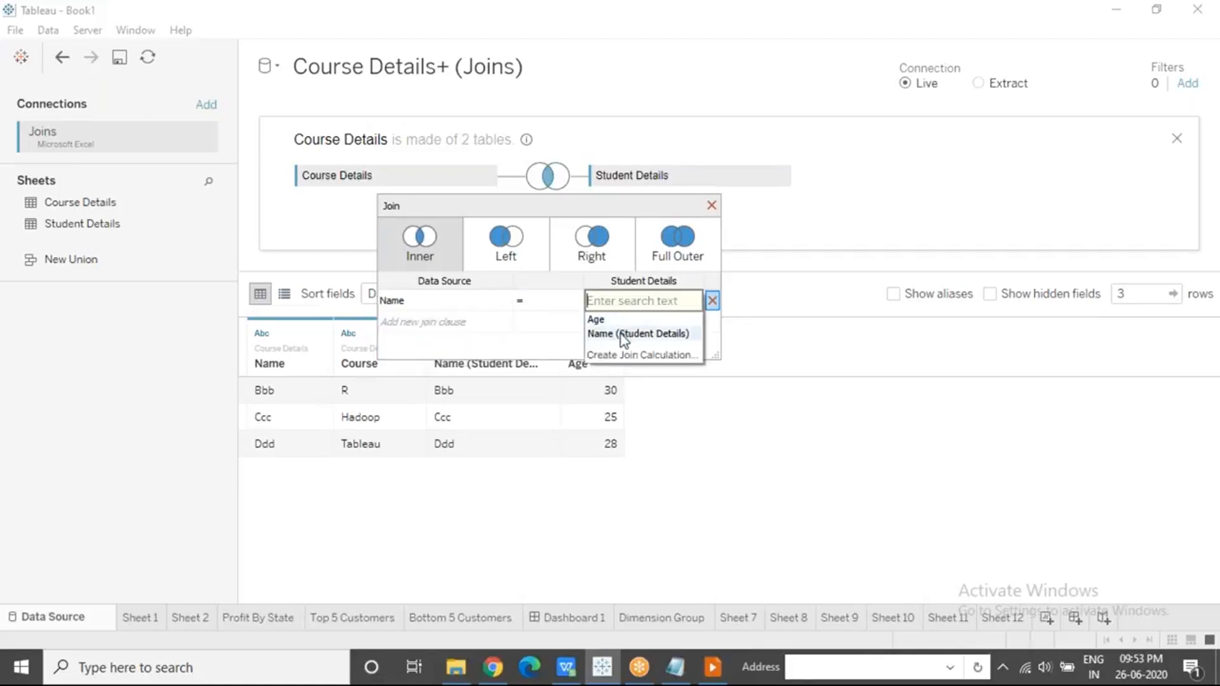
{"action": "left_click", "coordinate": [497, 347]}
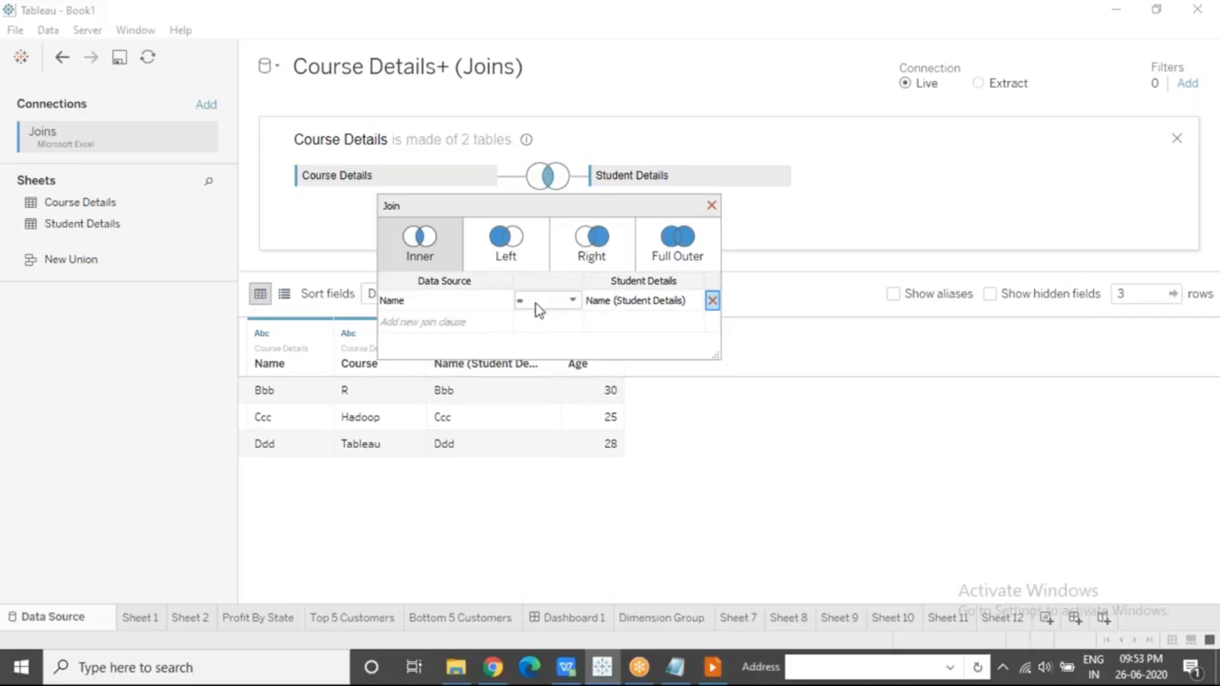
{"action": "left_click", "coordinate": [574, 301]}
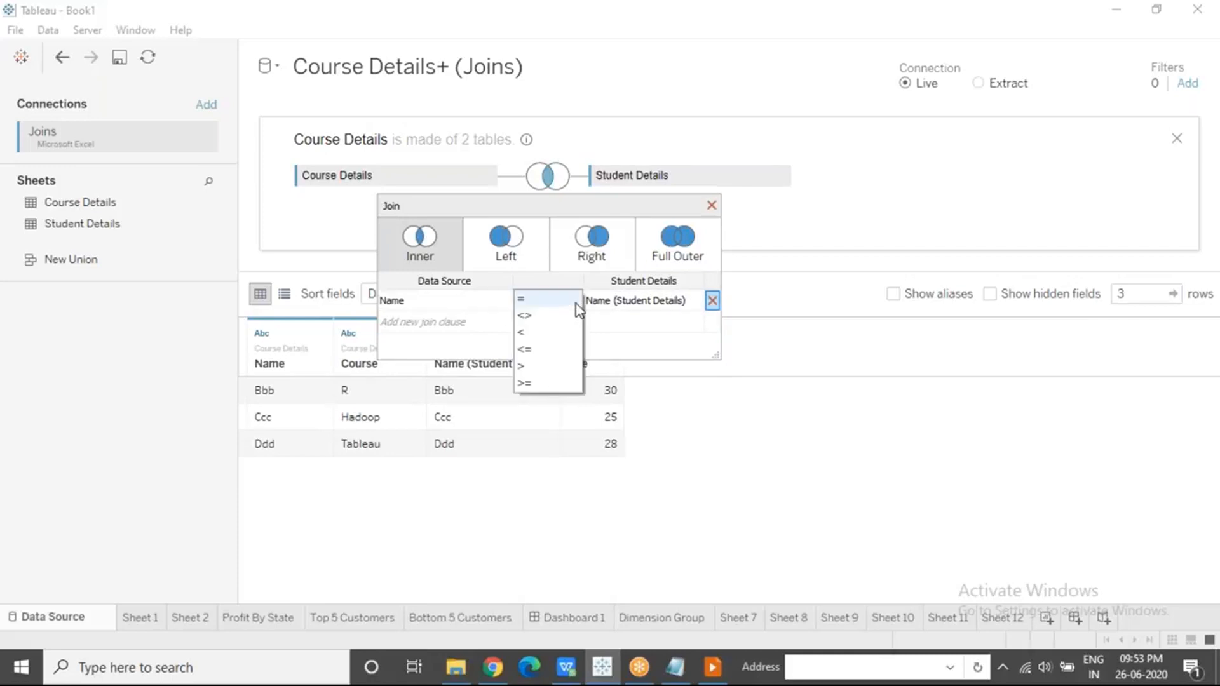
{"action": "left_click", "coordinate": [576, 304]}
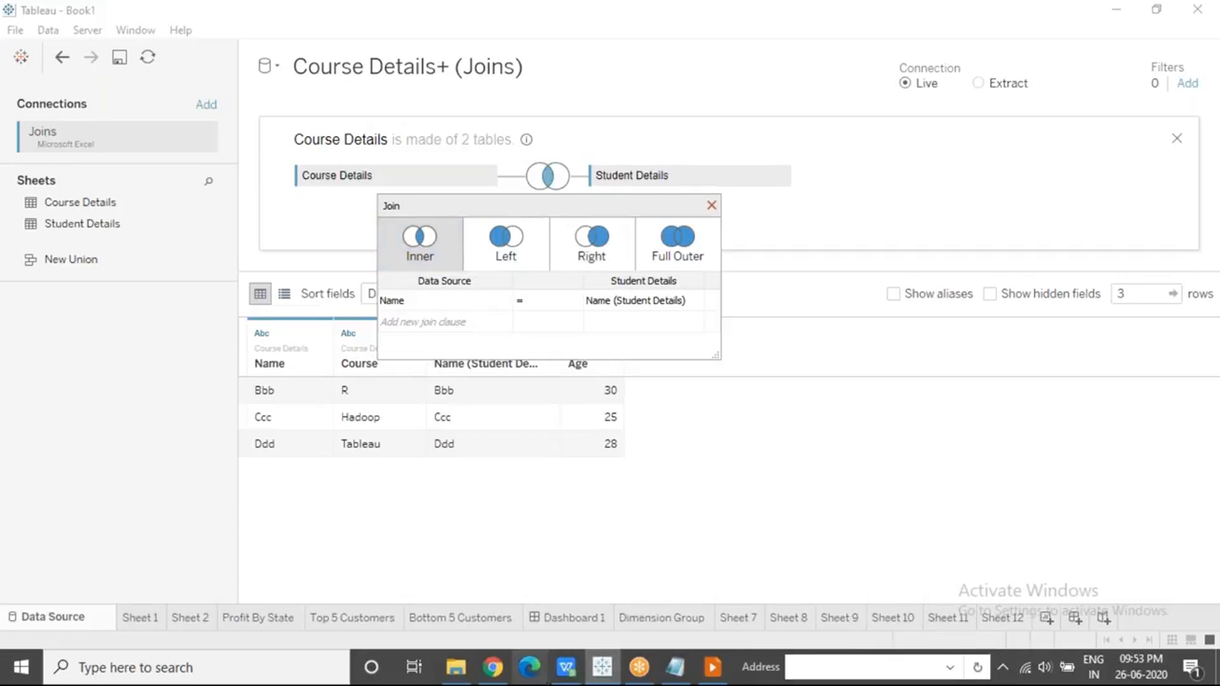
Switch to Joins.xlsx in WPS Office and copy Student Details range A1:B6 to cell D1 of the Course Details sheet.
{"action": "mouse_move", "coordinate": [566, 667]}
{"action": "left_click", "coordinate": [563, 603]}
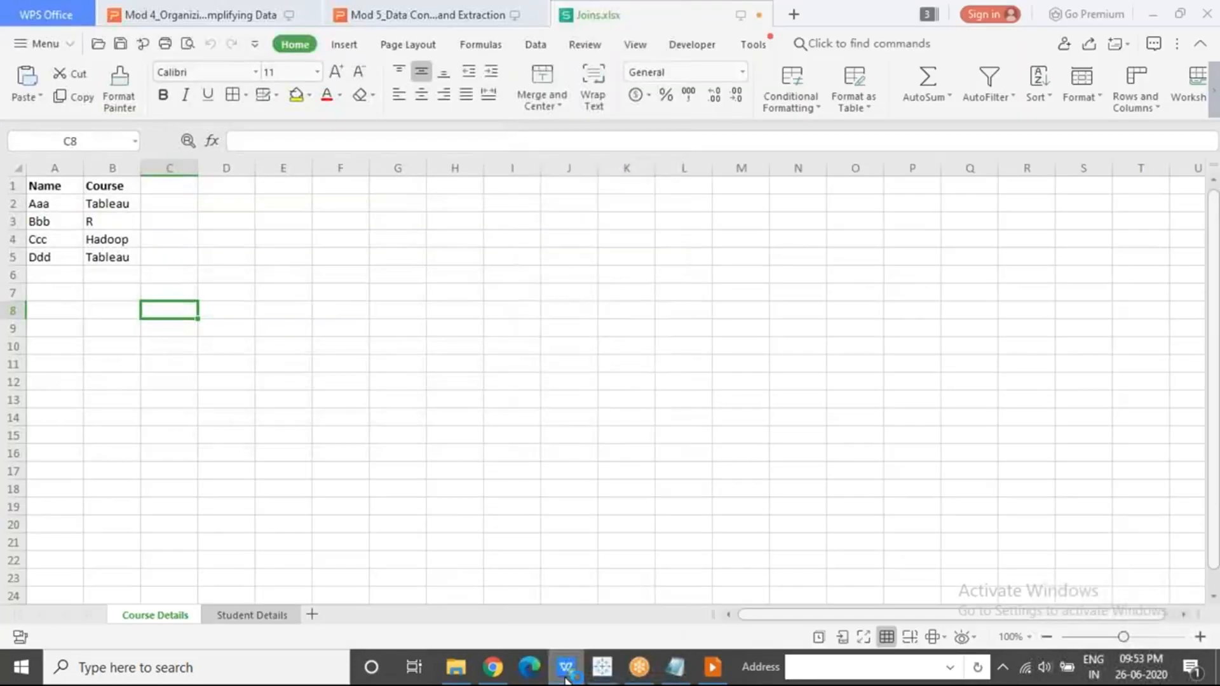
{"action": "left_click", "coordinate": [257, 615]}
{"action": "left_click_drag", "start_coordinate": [66, 189], "coordinate": [123, 276]}
{"action": "key", "text": "ctrl+c"}
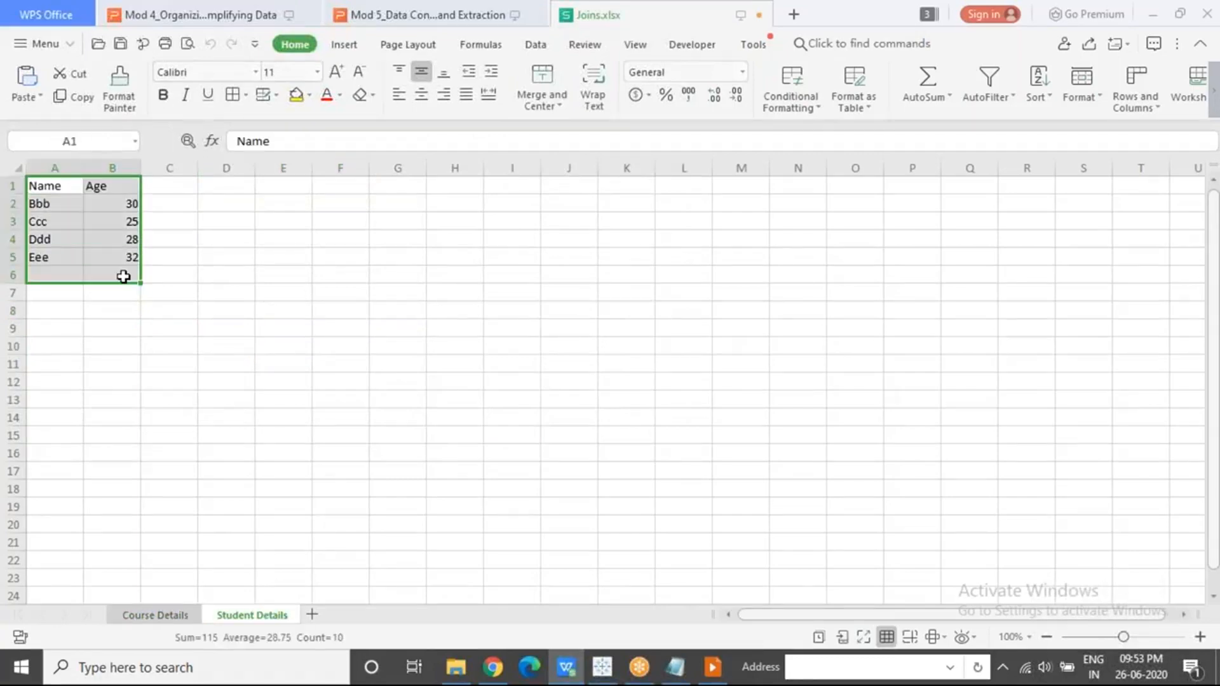
{"action": "left_click", "coordinate": [163, 617]}
{"action": "left_click", "coordinate": [240, 184]}
{"action": "key", "text": "ctrl+v"}
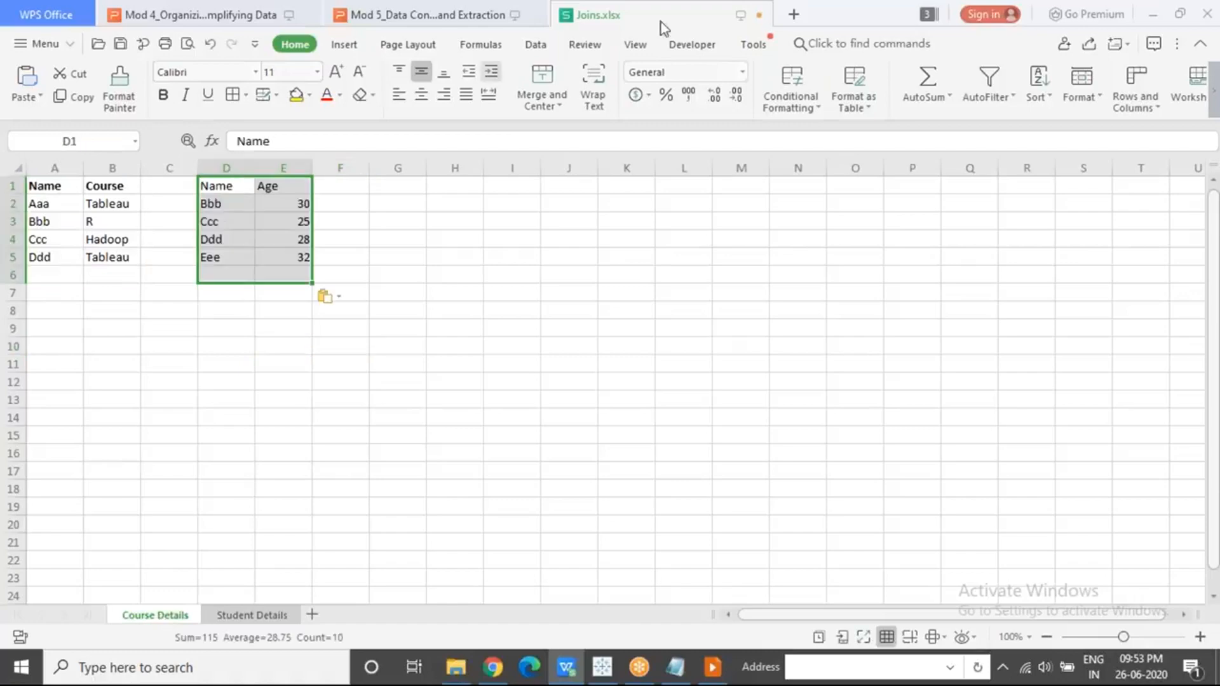
{"action": "left_click", "coordinate": [537, 358]}
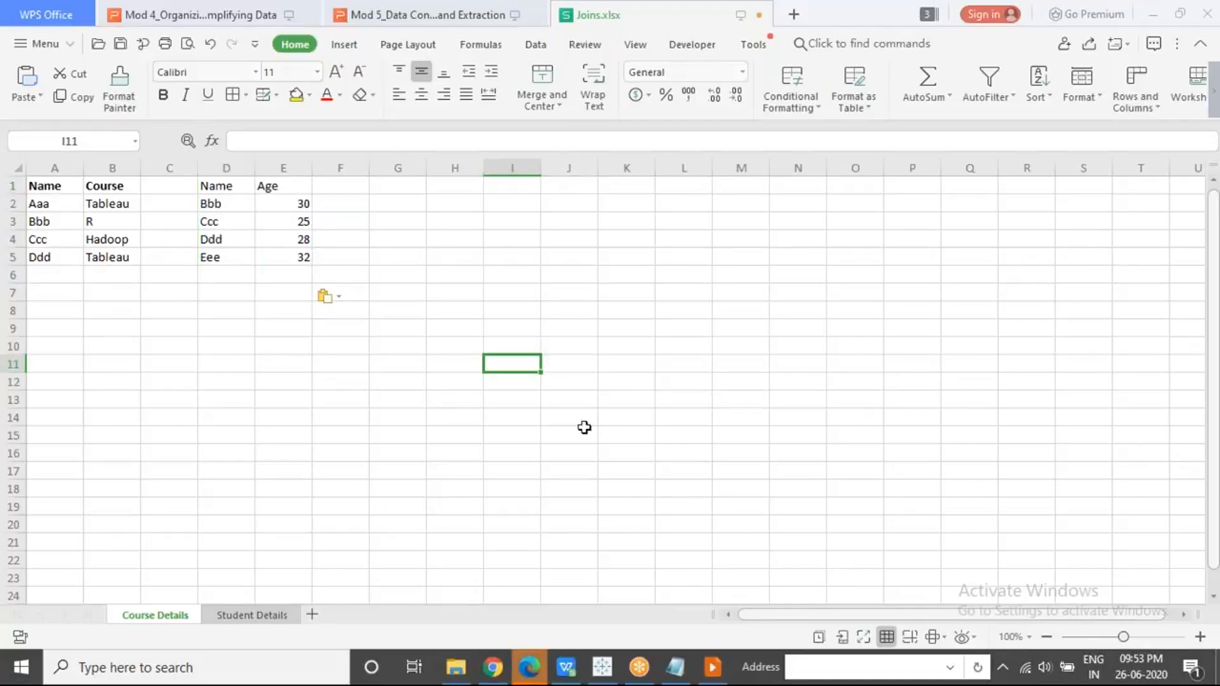
Compare the Aaa course row with the copied student table and colour the text of A2:B2 red.
{"action": "left_click_drag", "start_coordinate": [48, 204], "coordinate": [123, 202]}
{"action": "left_click_drag", "start_coordinate": [247, 204], "coordinate": [286, 267]}
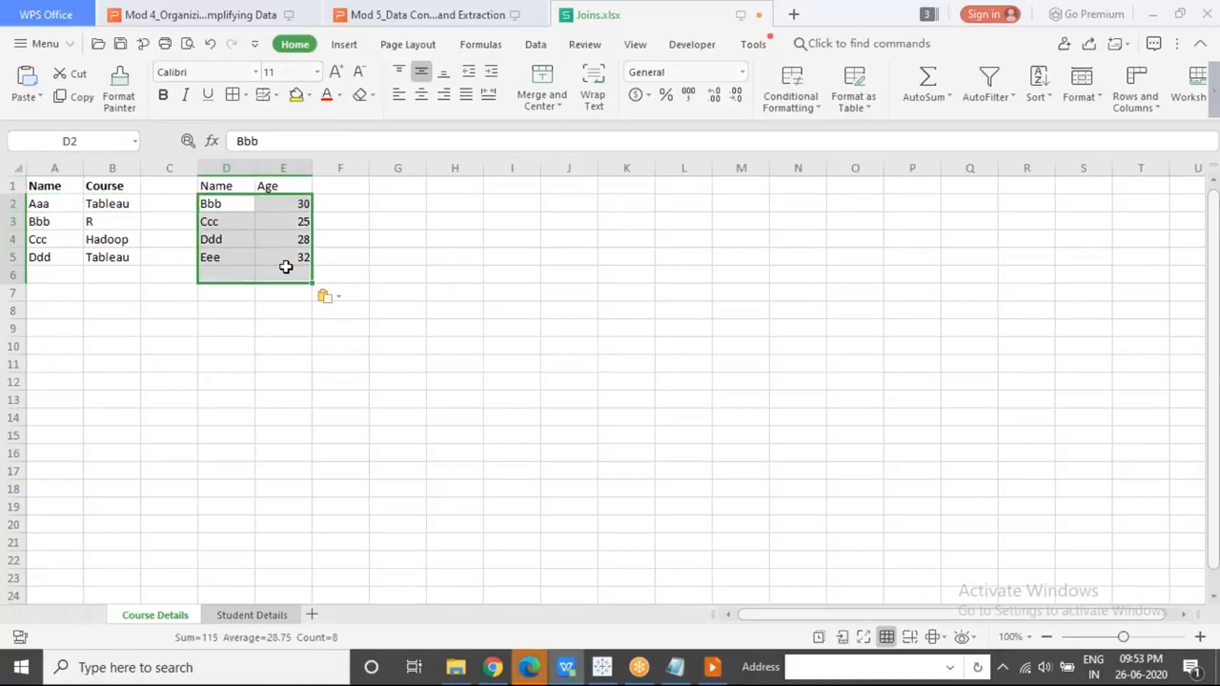
{"action": "left_click_drag", "start_coordinate": [40, 204], "coordinate": [105, 203]}
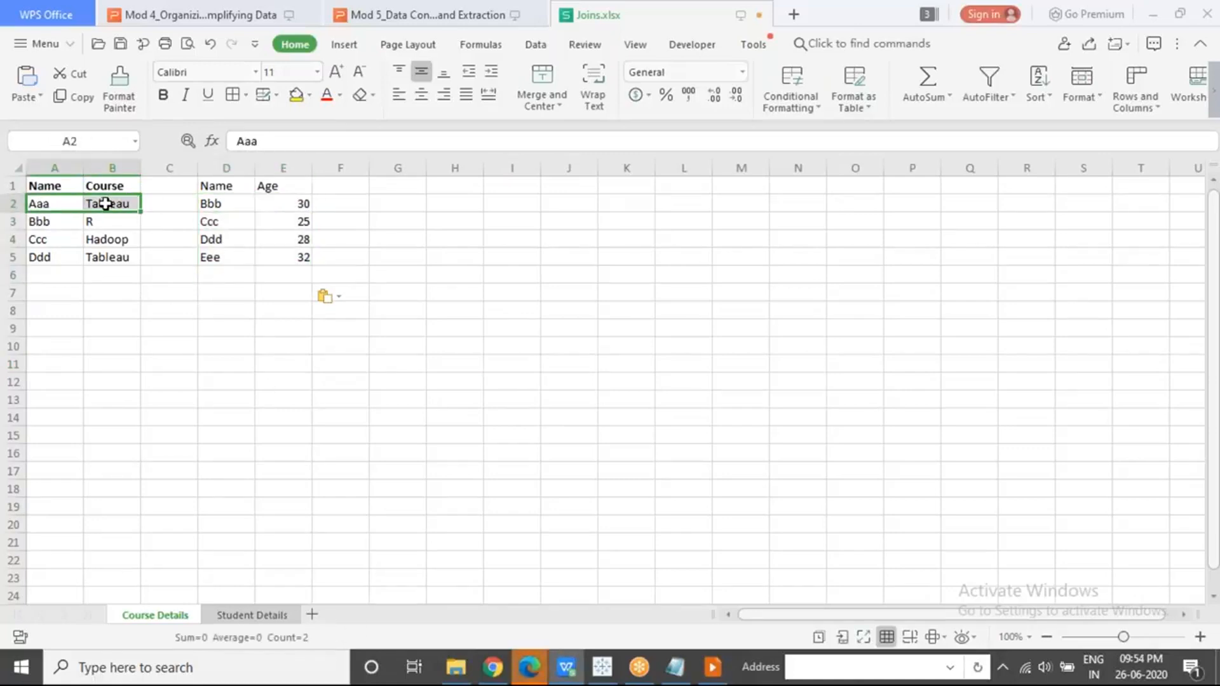
{"action": "left_click", "coordinate": [326, 96]}
{"action": "left_click", "coordinate": [175, 381]}
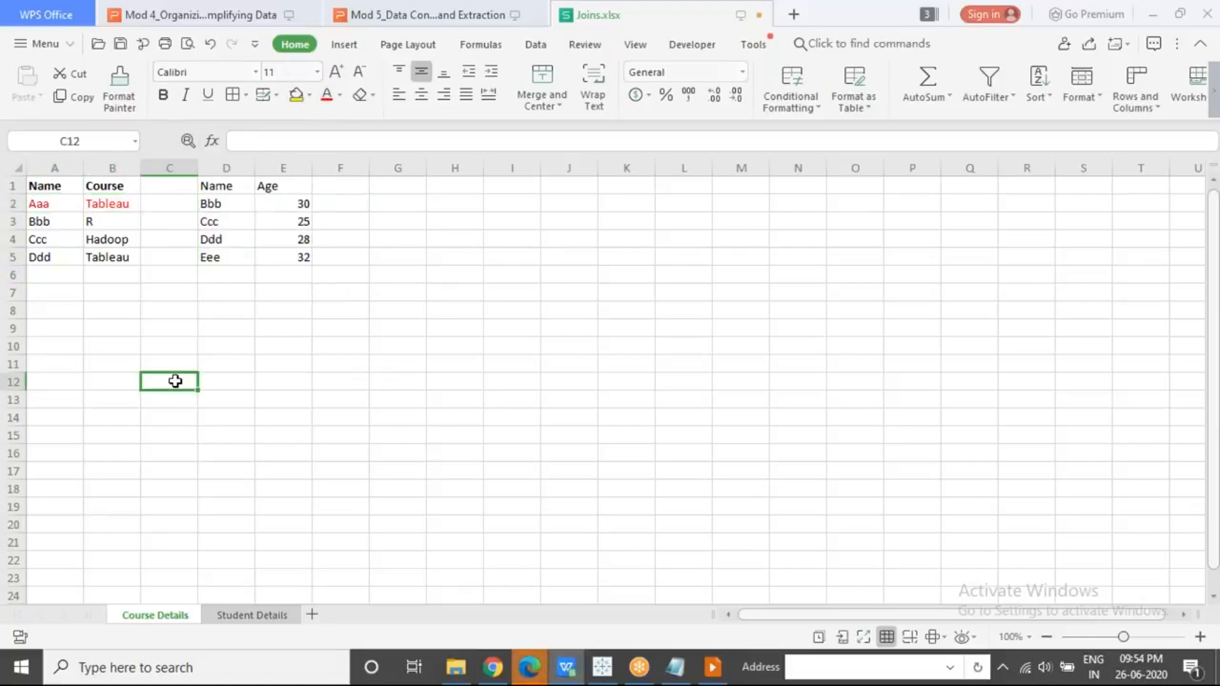
Compare the Bbb, Ccc and Ddd rows of both tables in Joins.xlsx with the inner join preview in Tableau.
{"action": "left_click_drag", "start_coordinate": [46, 221], "coordinate": [106, 222]}
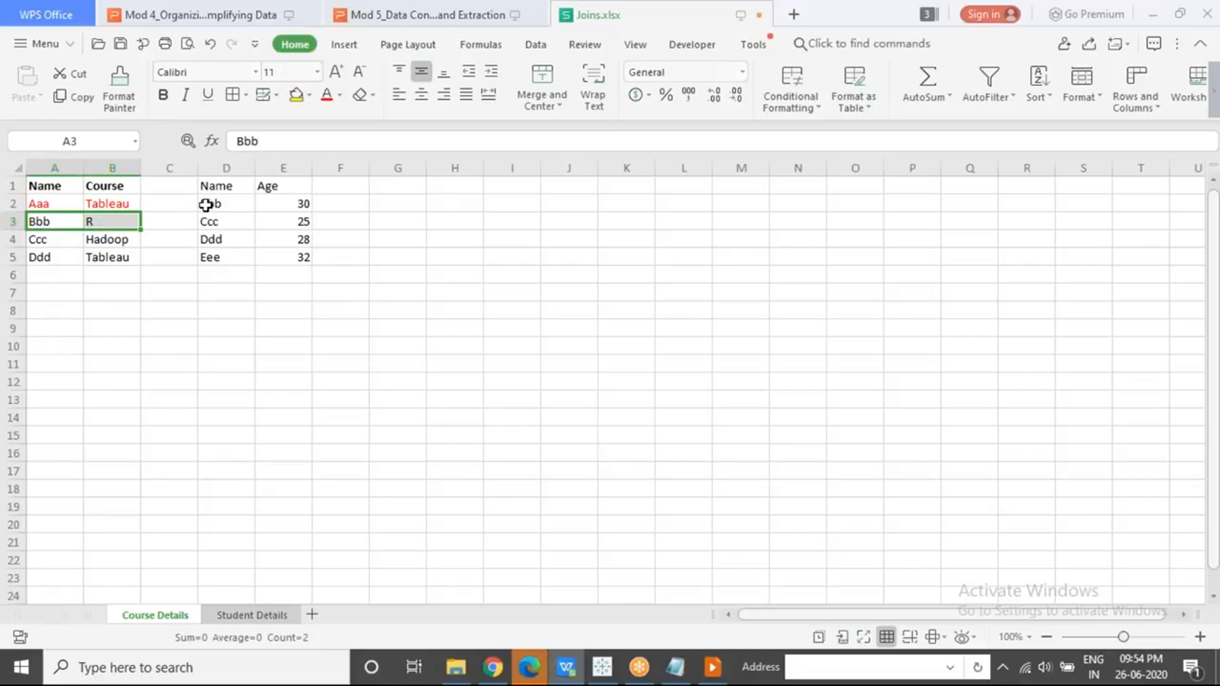
{"action": "left_click_drag", "start_coordinate": [202, 205], "coordinate": [272, 204], "text": "ctrl"}
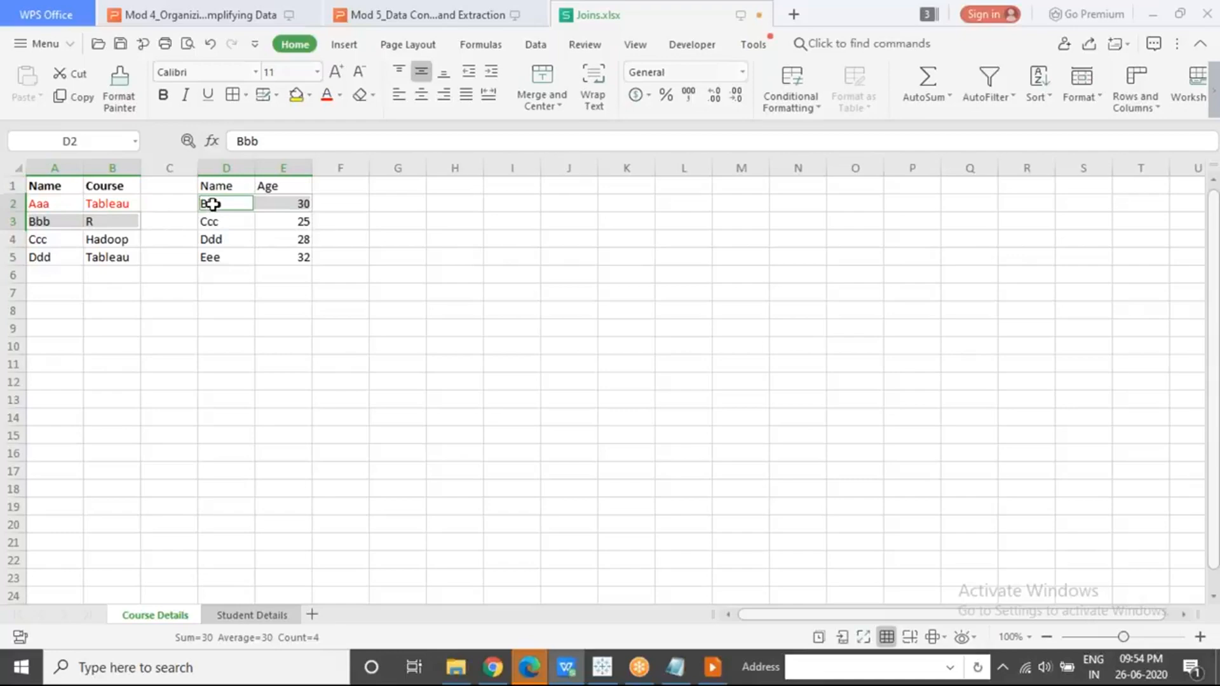
{"action": "key", "text": "alt+Tab"}
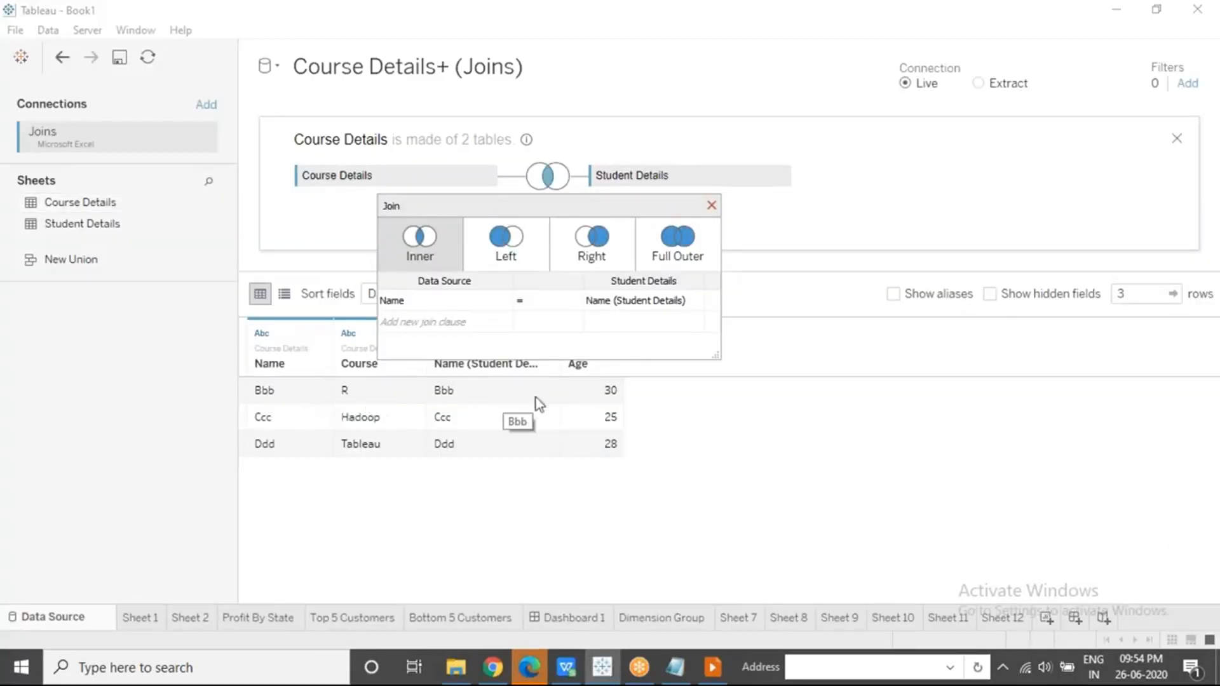
{"action": "key", "text": "alt+Tab"}
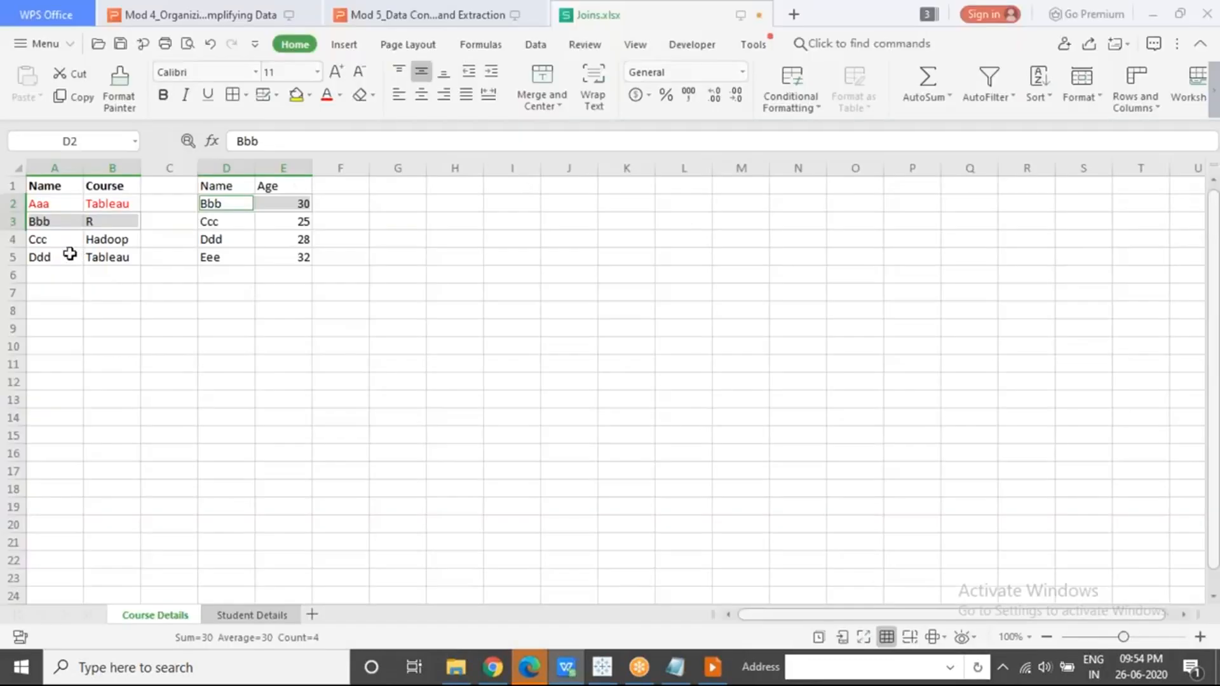
{"action": "left_click_drag", "start_coordinate": [51, 239], "coordinate": [130, 237]}
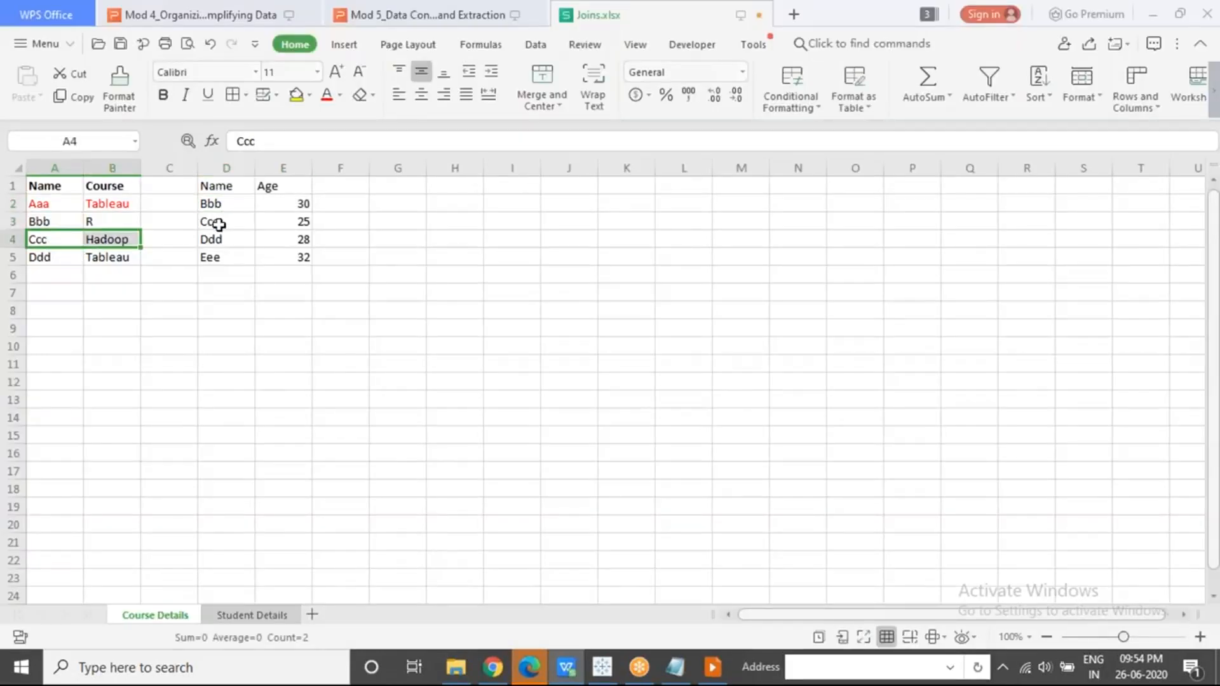
{"action": "left_click_drag", "start_coordinate": [216, 222], "coordinate": [288, 222]}
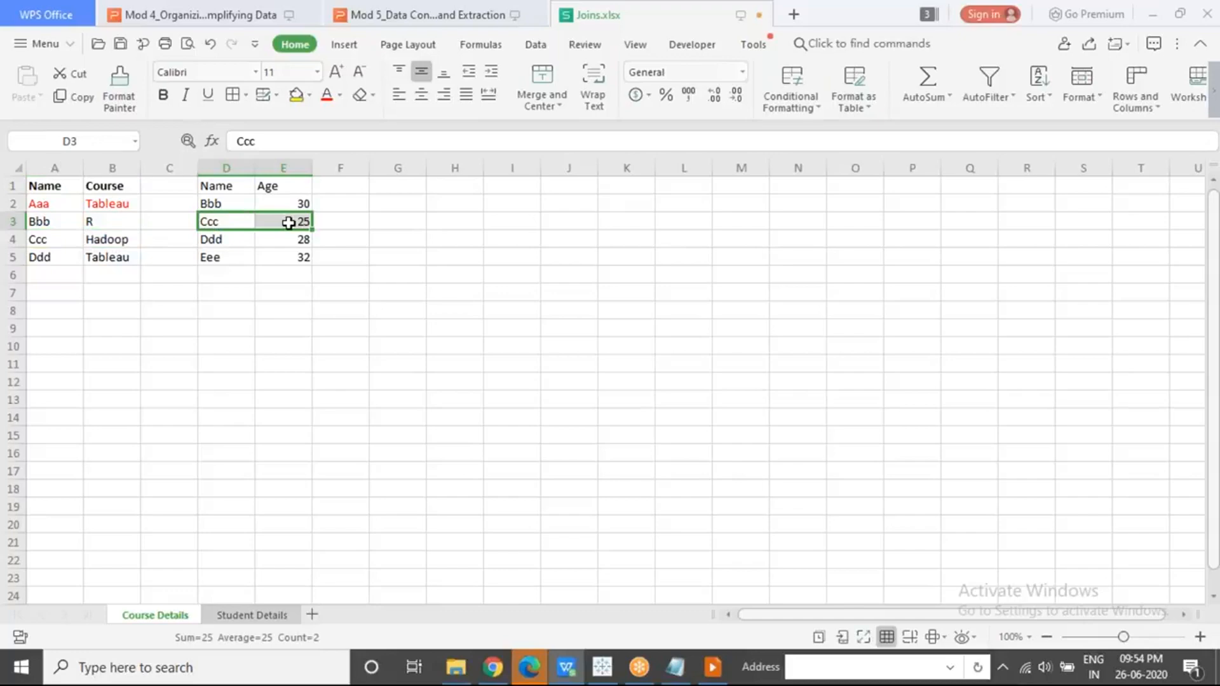
{"action": "key", "text": "alt+Tab"}
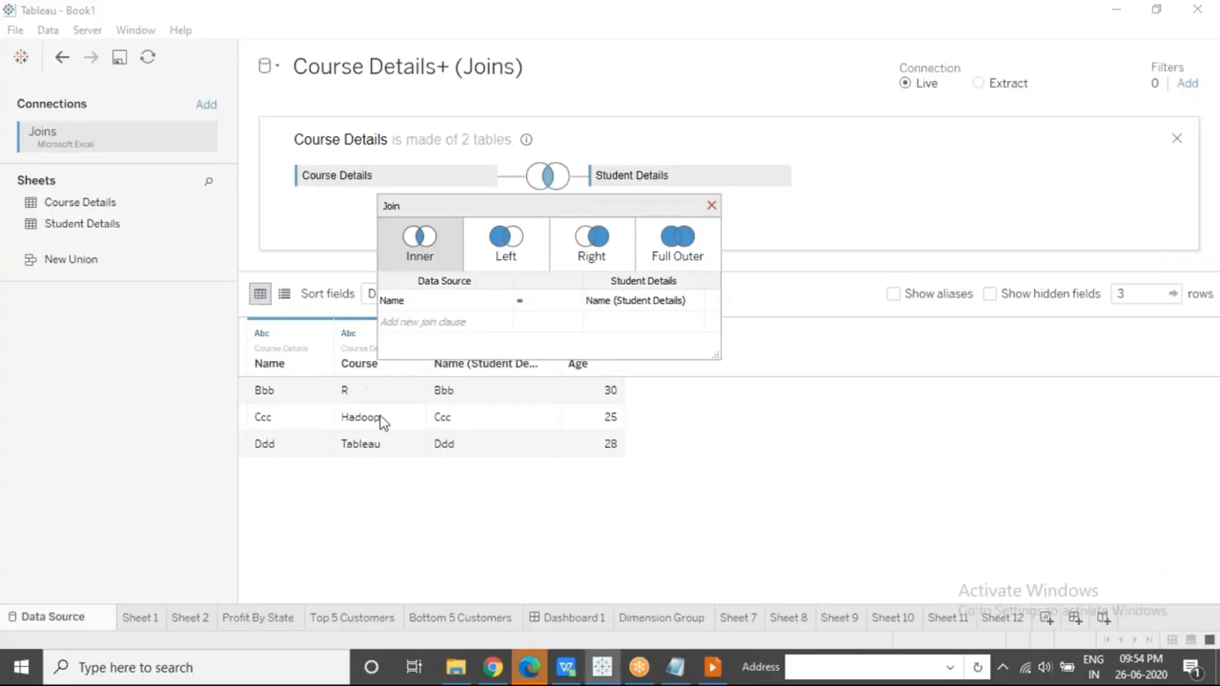
{"action": "key", "text": "alt+Tab"}
{"action": "left_click_drag", "start_coordinate": [57, 257], "coordinate": [121, 257]}
{"action": "left_click_drag", "start_coordinate": [206, 240], "coordinate": [316, 240]}
{"action": "key", "text": "alt+Tab"}
{"action": "key", "text": "alt+Tab"}
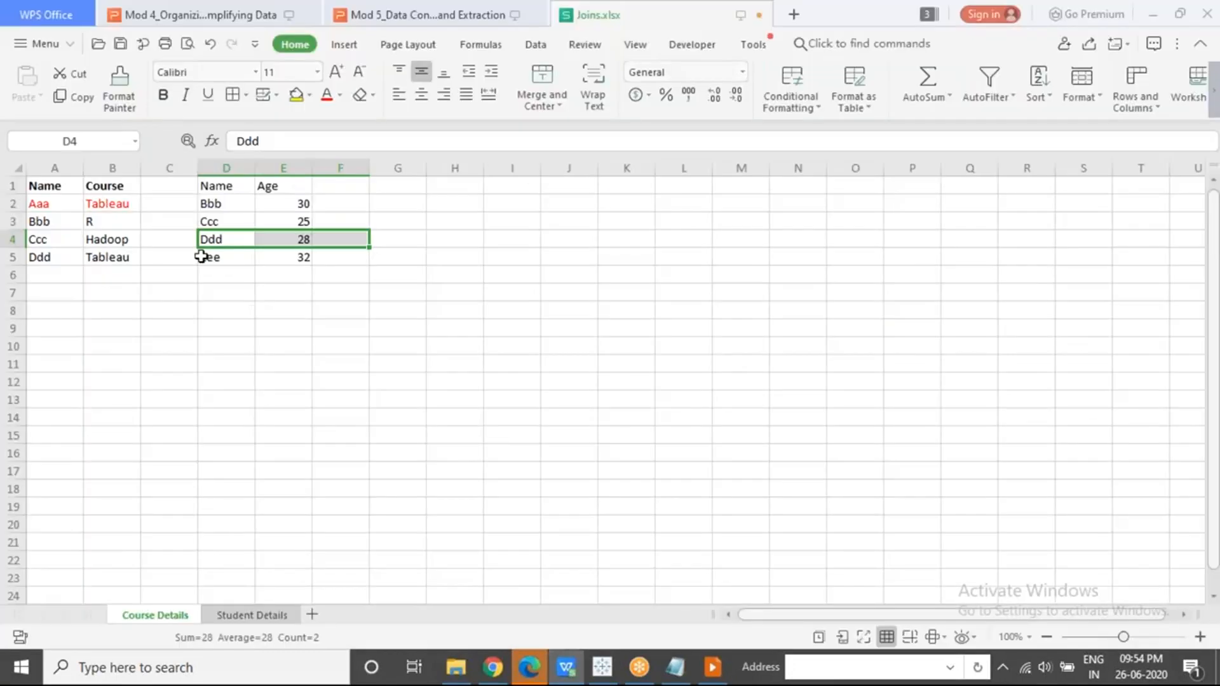
Colour the text of the Eee row in D5:E5 of the Course Details sheet red.
{"action": "left_click_drag", "start_coordinate": [211, 258], "coordinate": [299, 262]}
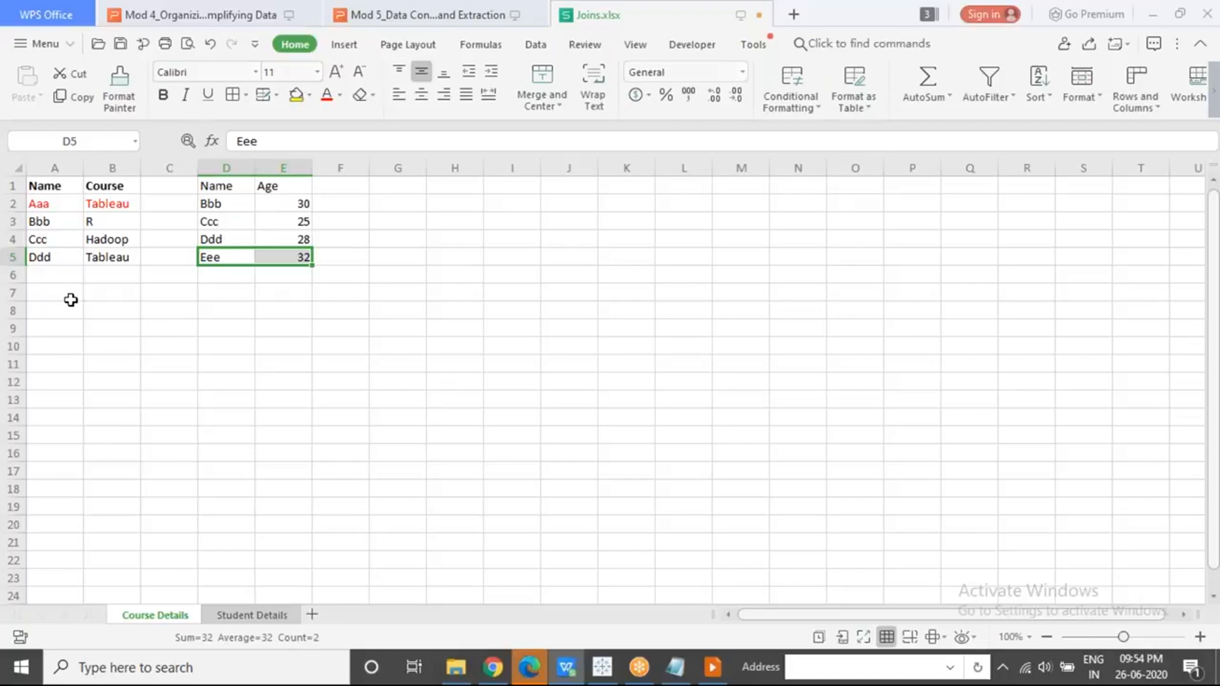
{"action": "left_click", "coordinate": [327, 95]}
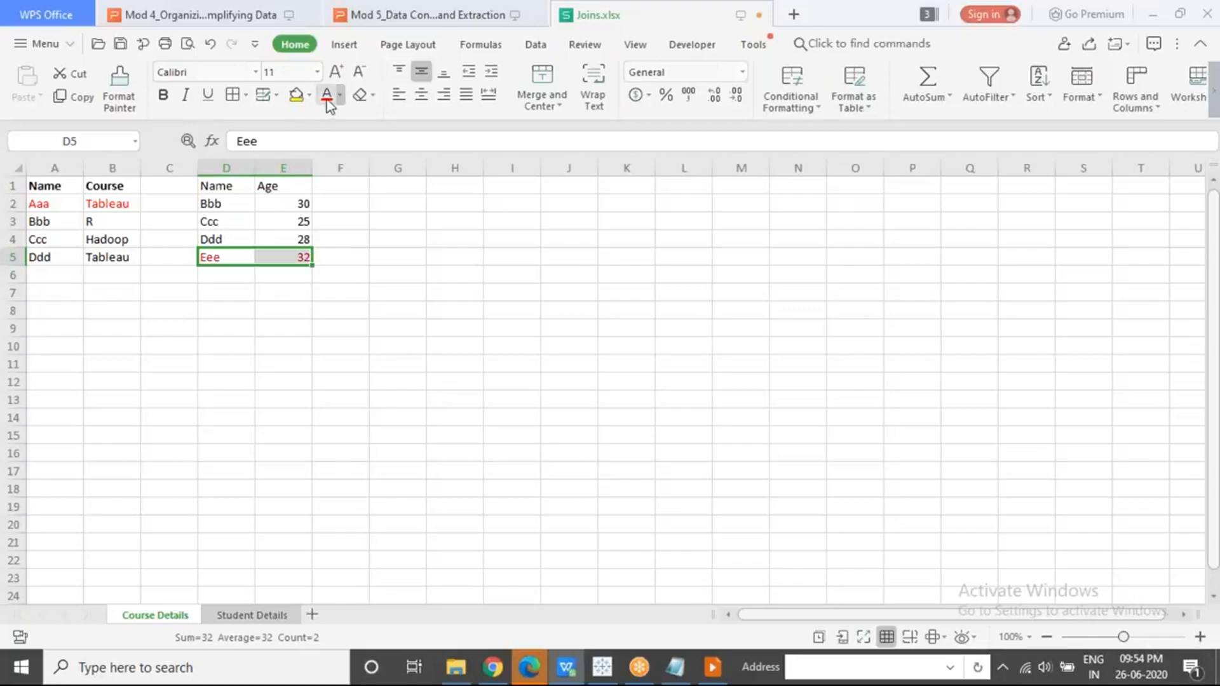
{"action": "left_click", "coordinate": [266, 394]}
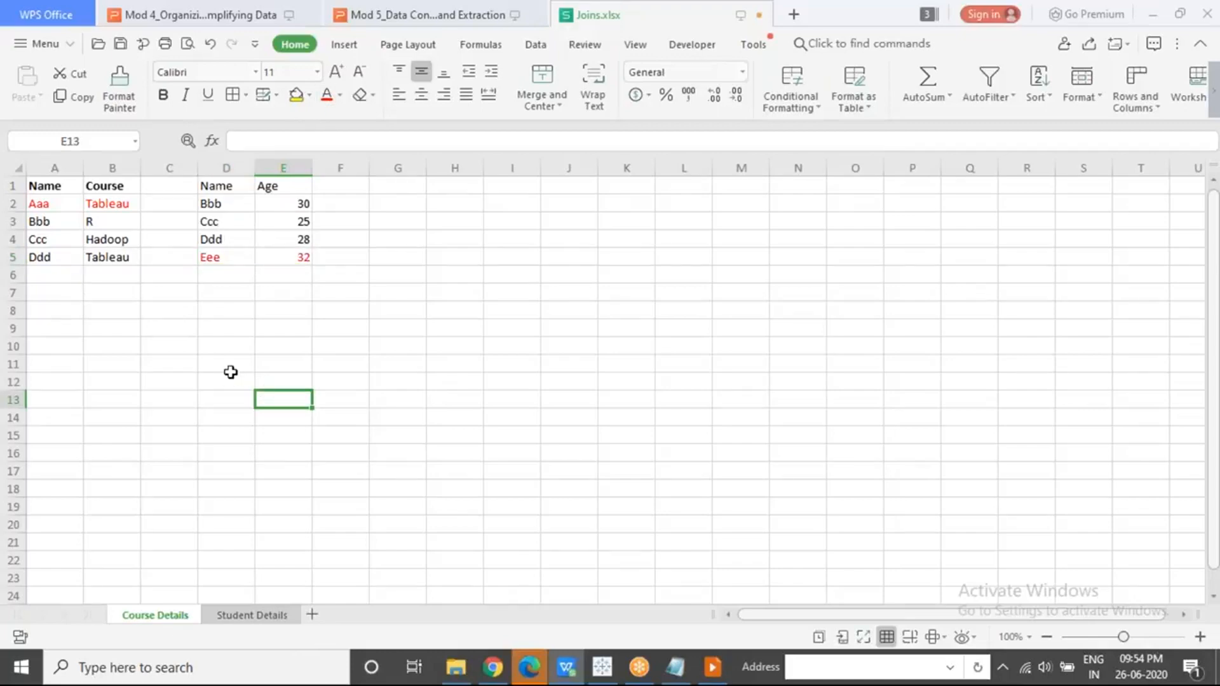
Switch to Tableau, change the join type to Left, and check the Aaa row against the student table in Joins.xlsx.
{"action": "key", "text": "alt+Tab"}
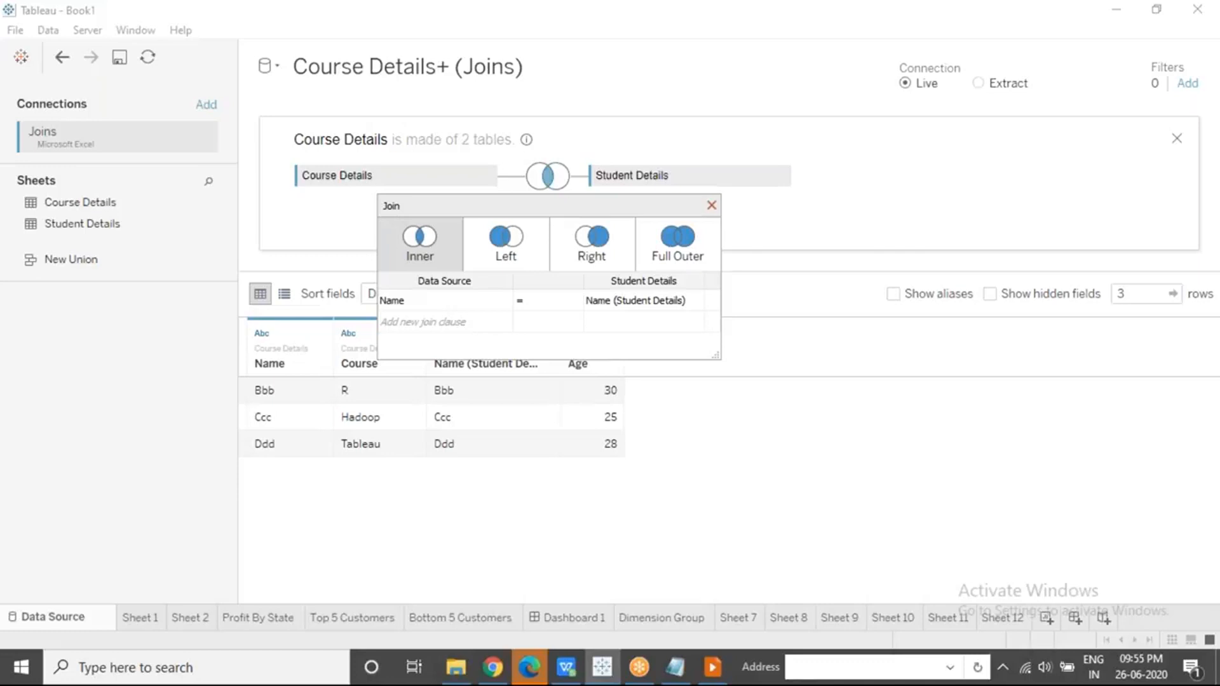
{"action": "left_click", "coordinate": [507, 260]}
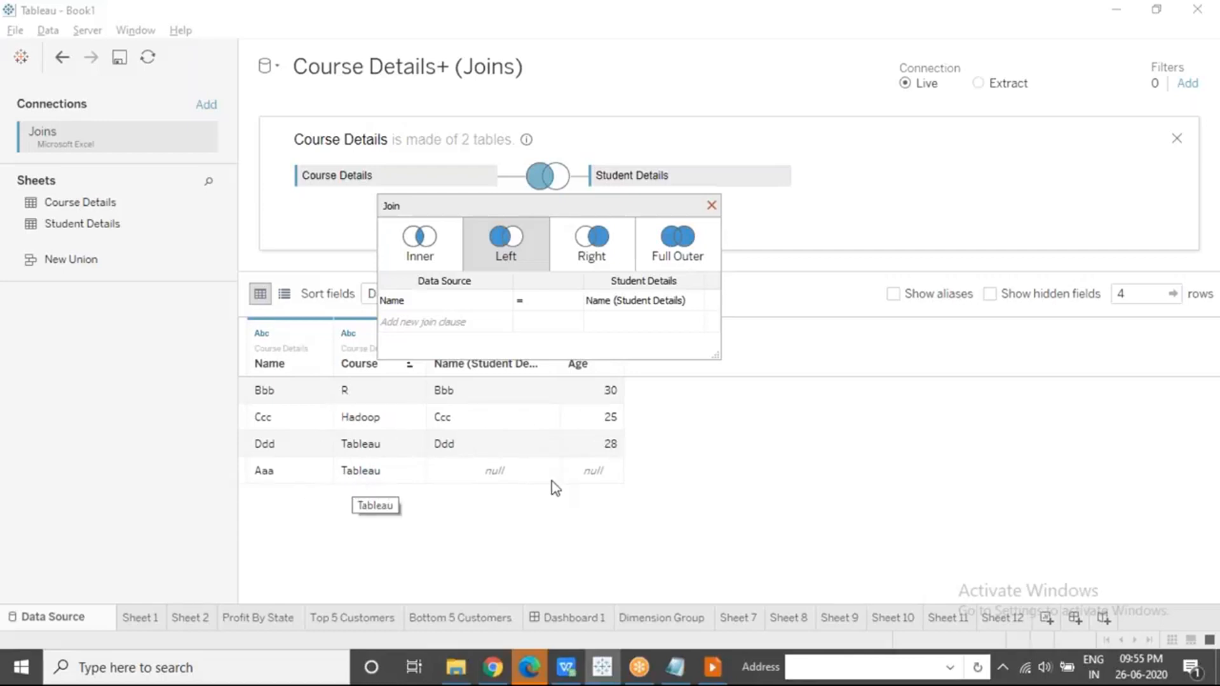
{"action": "left_click", "coordinate": [565, 668]}
{"action": "left_click_drag", "start_coordinate": [64, 204], "coordinate": [130, 204]}
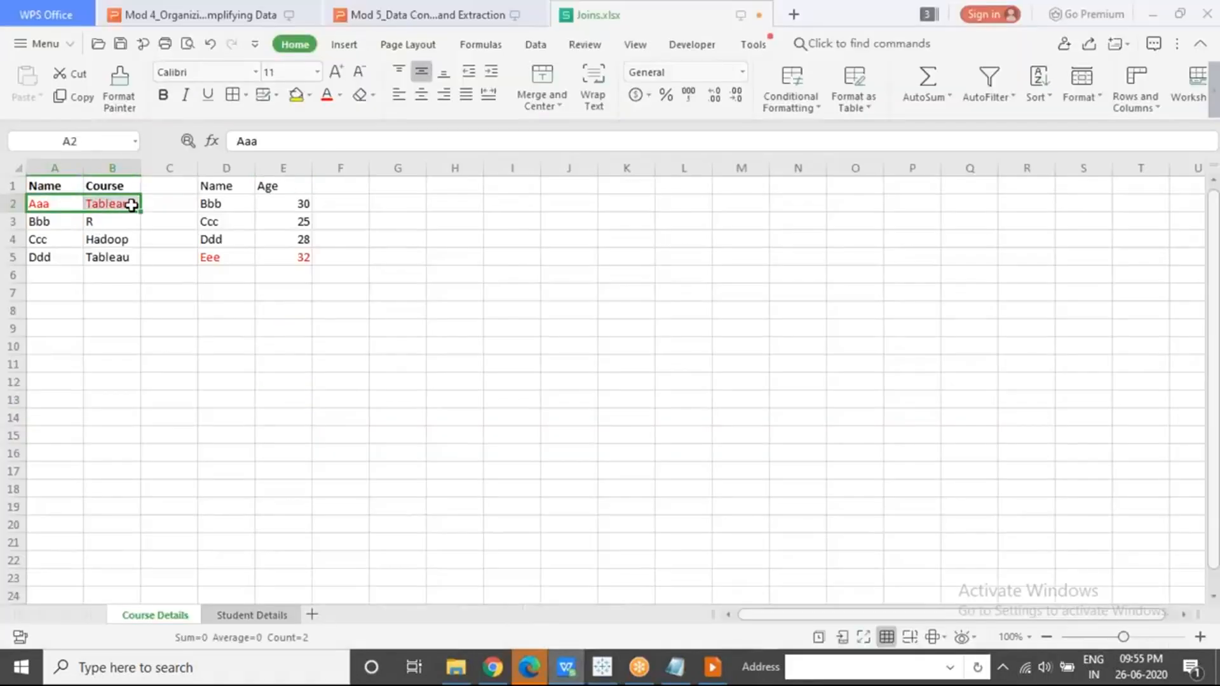
{"action": "left_click_drag", "start_coordinate": [213, 205], "coordinate": [334, 295]}
{"action": "left_click", "coordinate": [602, 667]}
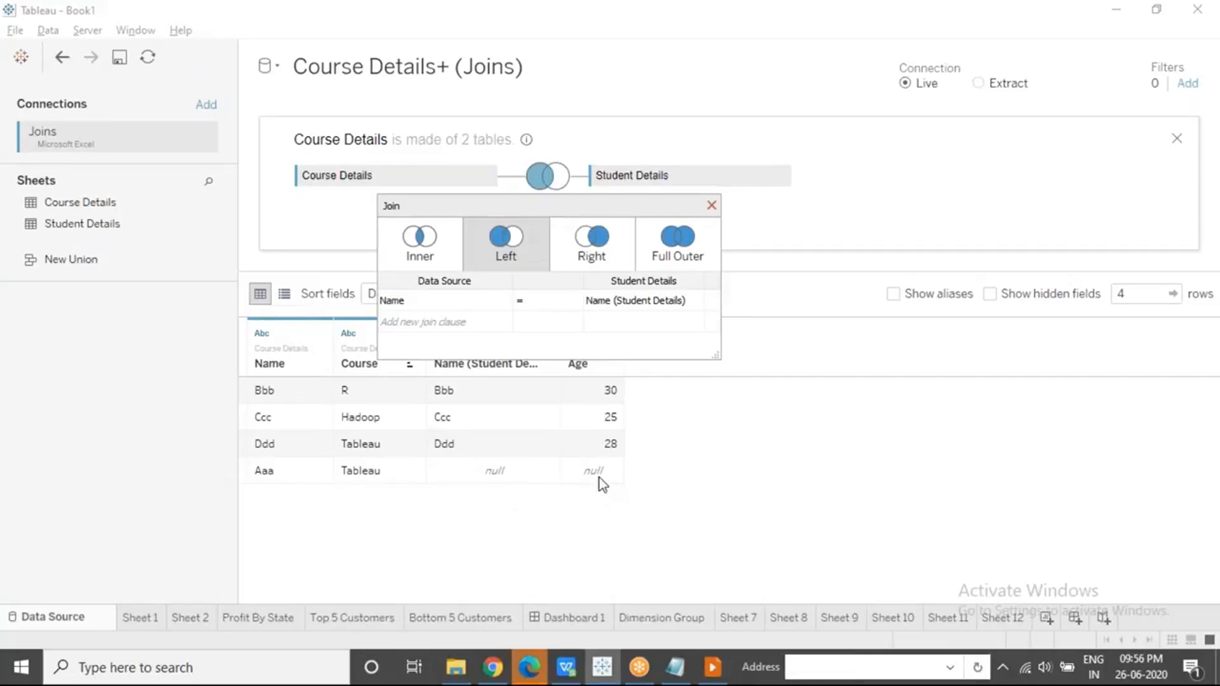
Review the Eee row of the student table in Joins.xlsx, and change the join type in Tableau to Right.
{"action": "key", "text": "alt+Tab"}
{"action": "left_click", "coordinate": [239, 293]}
{"action": "left_click_drag", "start_coordinate": [229, 259], "coordinate": [318, 261]}
{"action": "key", "text": "alt+Tab"}
{"action": "left_click", "coordinate": [603, 246]}
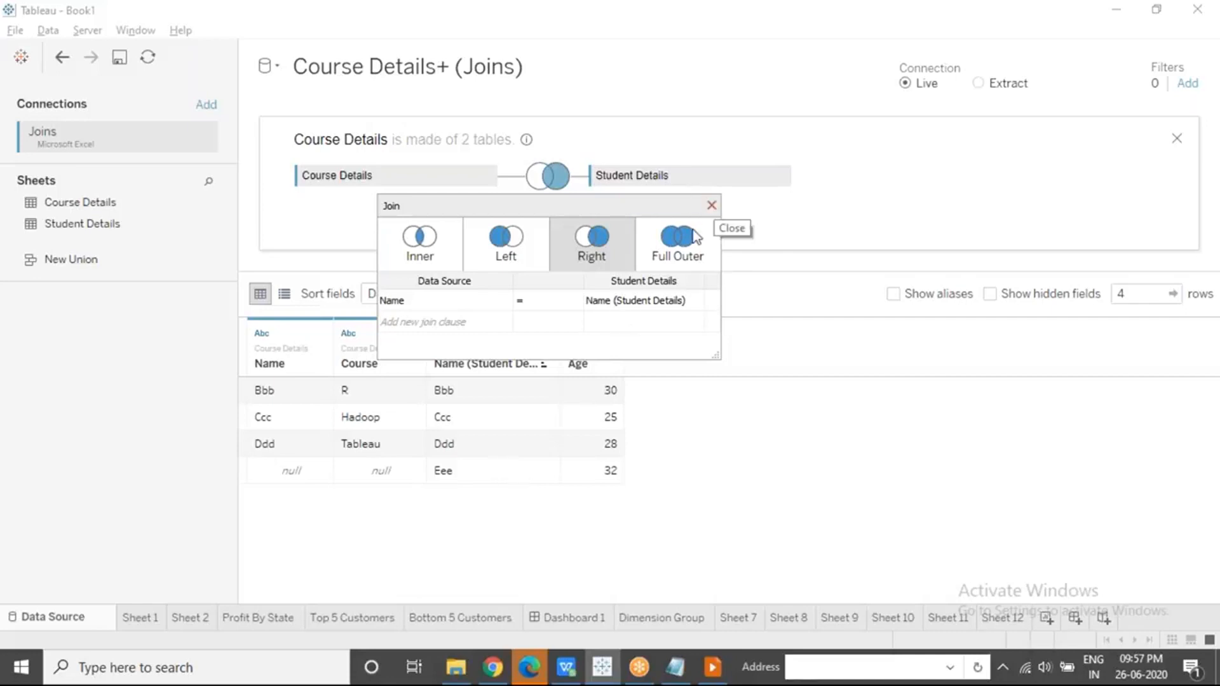
Change the join type between Course Details and Student Details to Full Outer.
{"action": "left_click", "coordinate": [680, 253]}
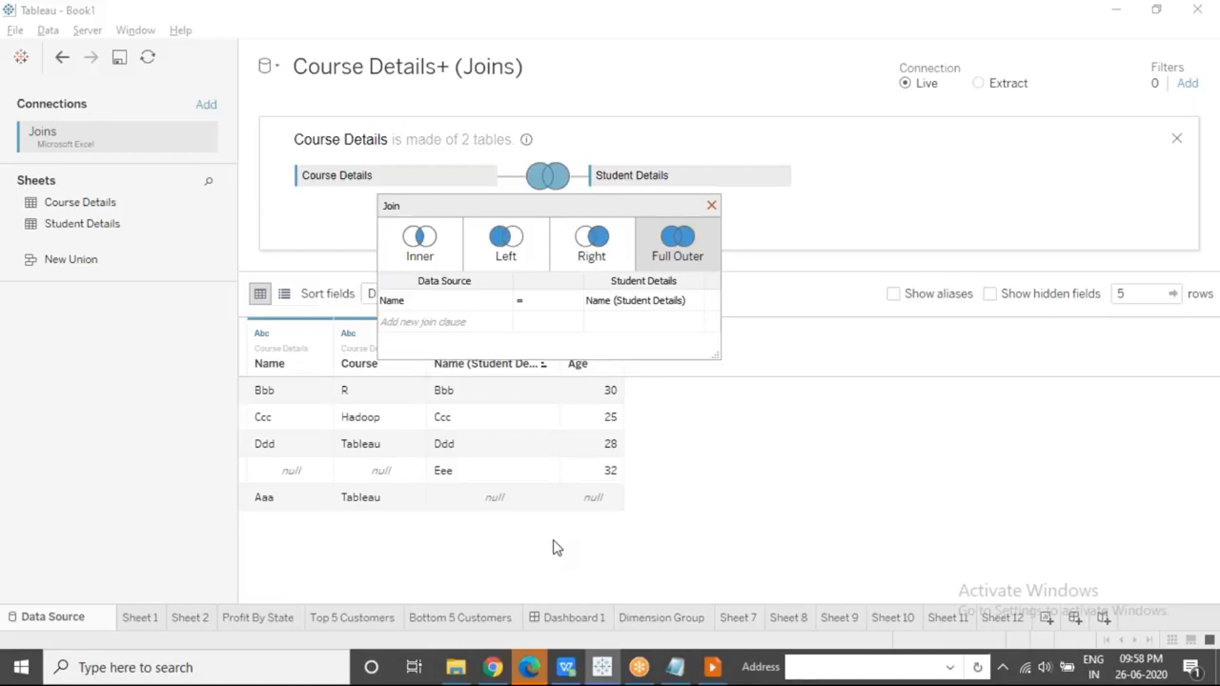
Change the join type to Inner and set the Name join clause's operator to <>.
{"action": "left_click", "coordinate": [432, 252]}
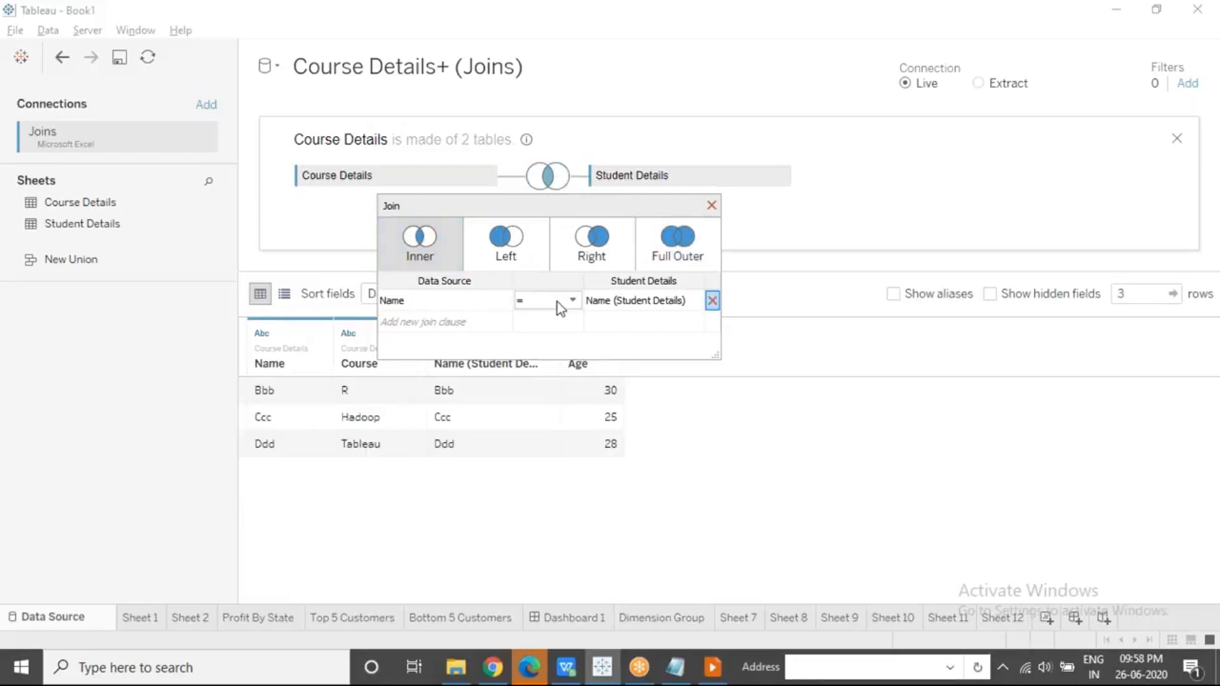
{"action": "left_click", "coordinate": [573, 302]}
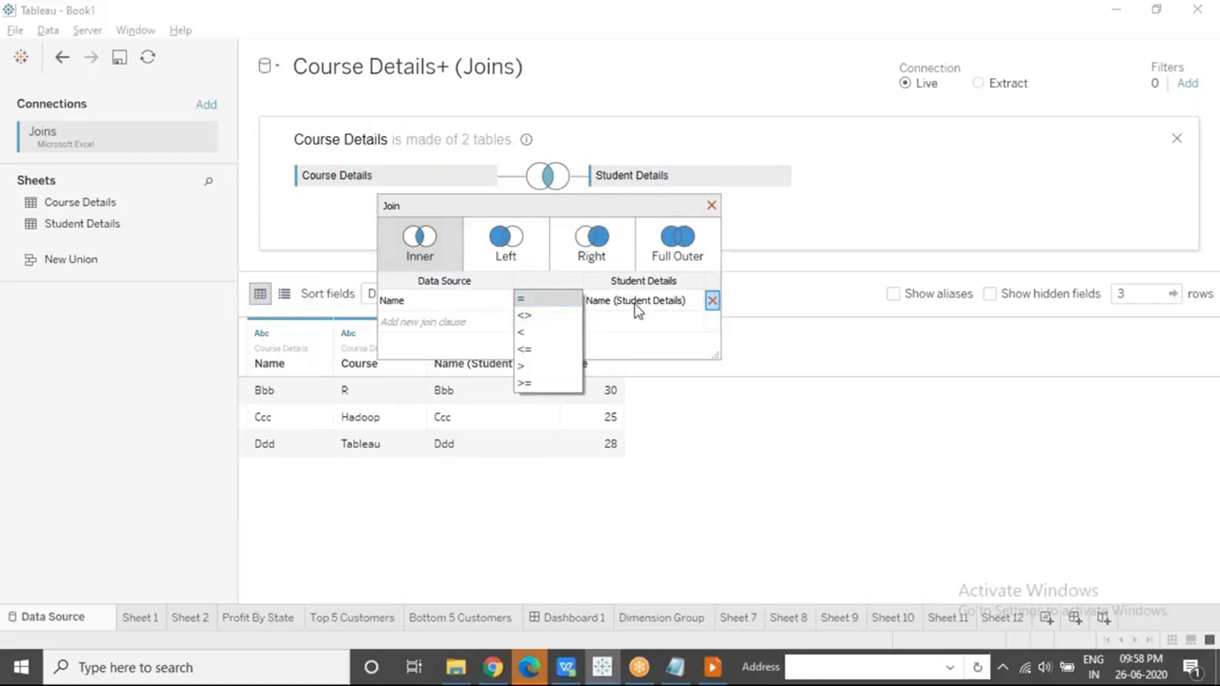
{"action": "left_click", "coordinate": [558, 315]}
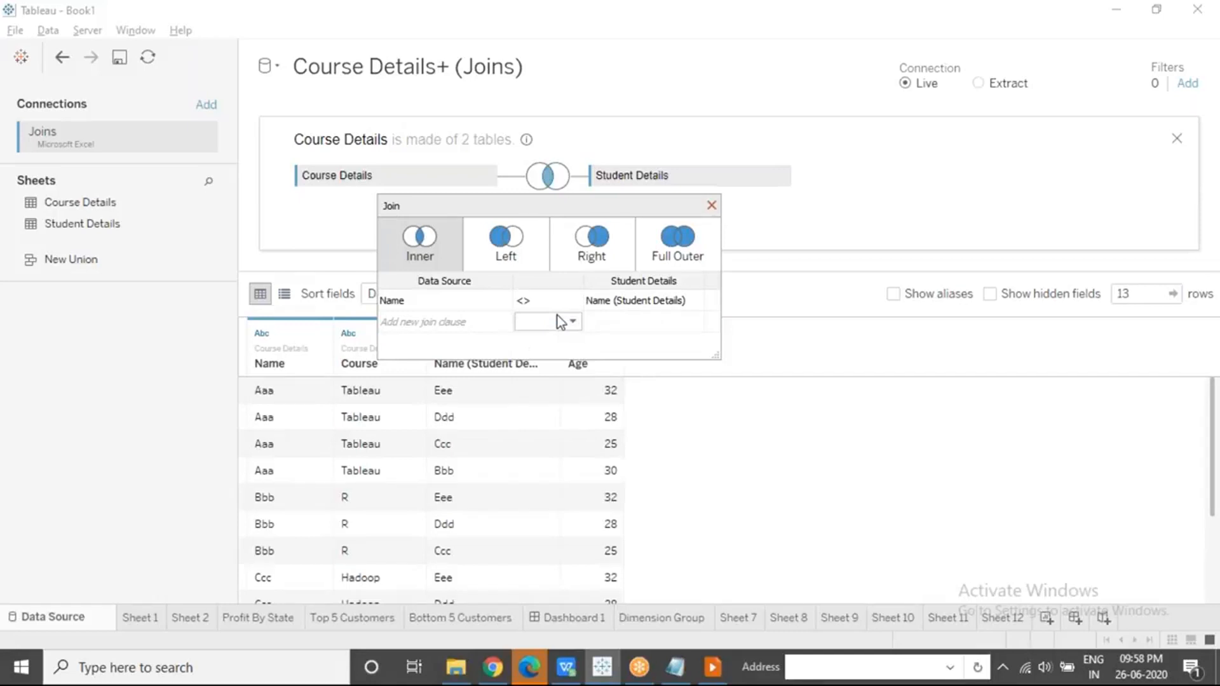
Examine which student names each Aaa row is paired with in the not-equal join's data preview.
{"action": "left_click", "coordinate": [291, 400]}
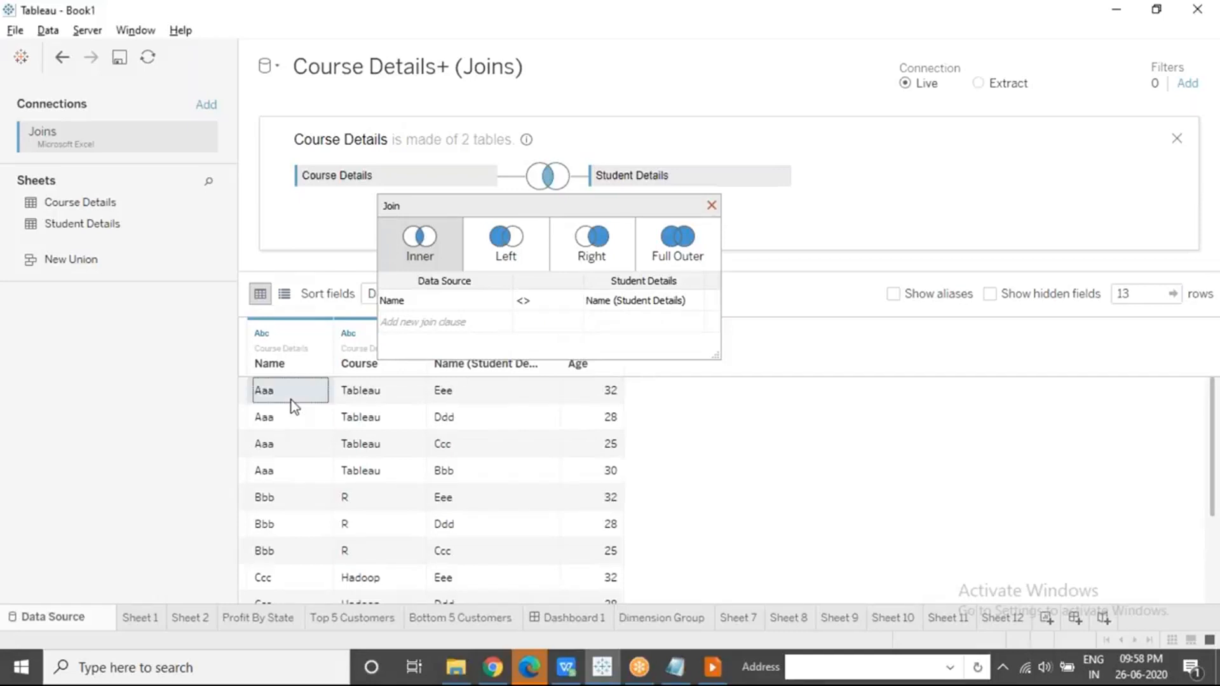
{"action": "left_click", "coordinate": [485, 398]}
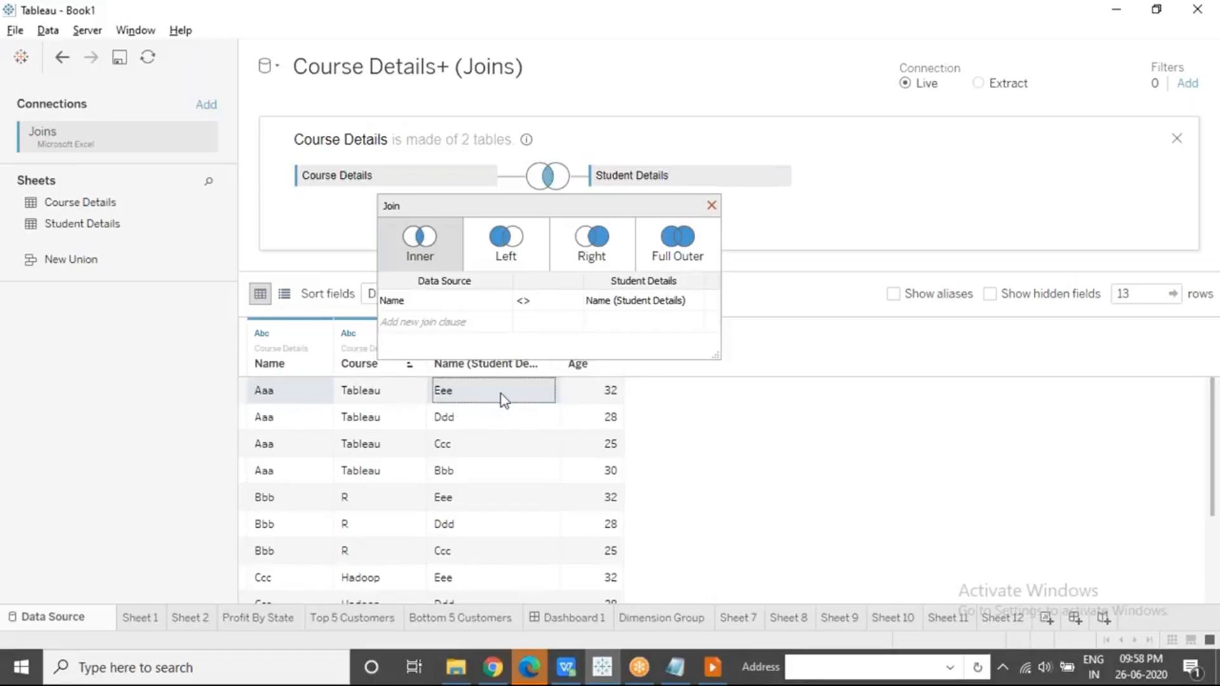
{"action": "left_click", "coordinate": [471, 420]}
{"action": "left_click", "coordinate": [295, 418]}
{"action": "left_click", "coordinate": [294, 445]}
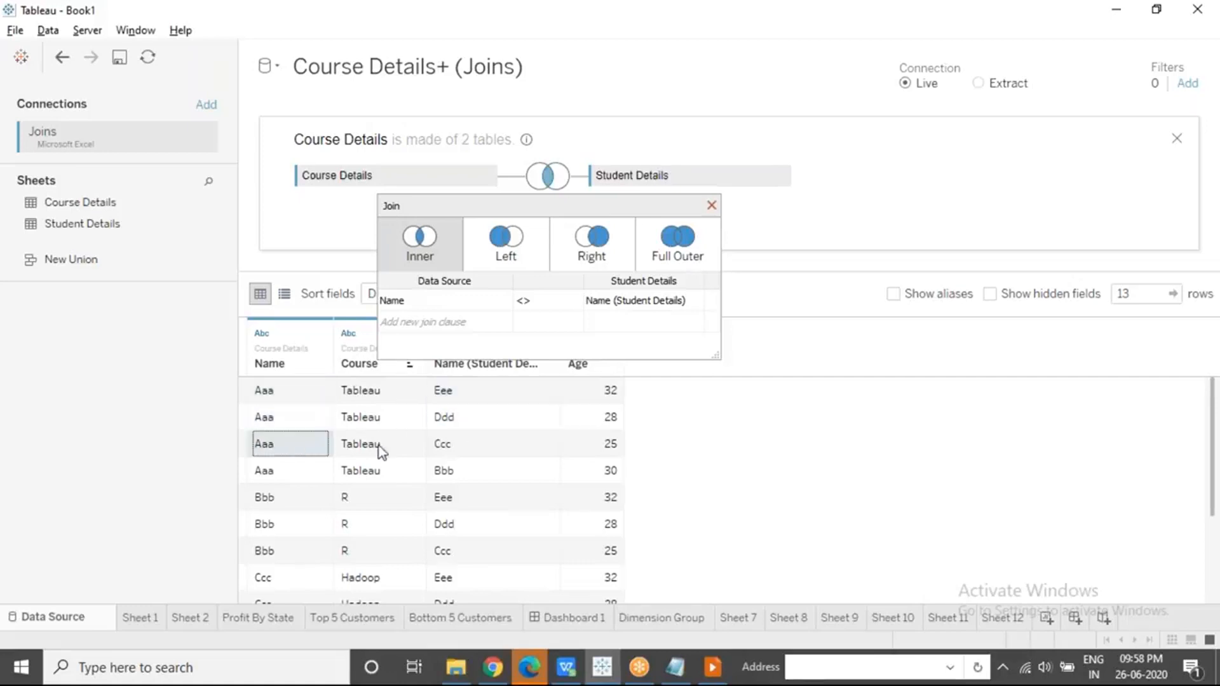
{"action": "left_click", "coordinate": [436, 447]}
{"action": "left_click", "coordinate": [280, 475]}
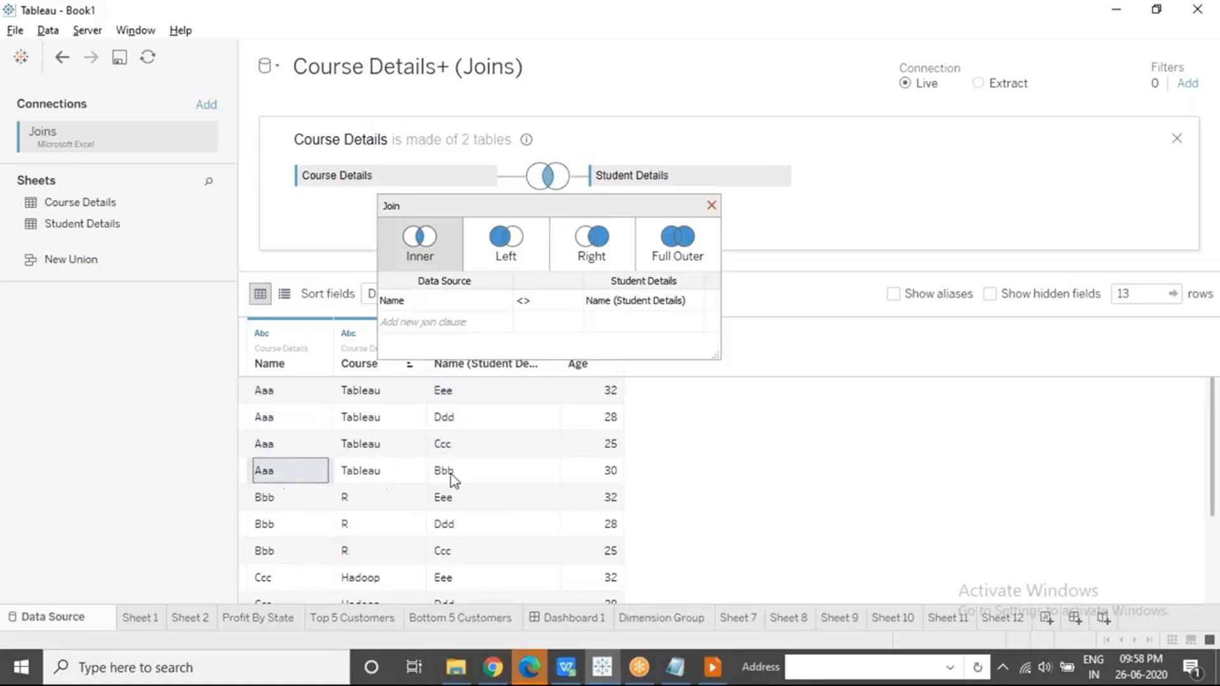
{"action": "left_click", "coordinate": [452, 478]}
Compare the course name with the student name in each Bbb row of the joined data preview.
{"action": "left_click", "coordinate": [291, 504]}
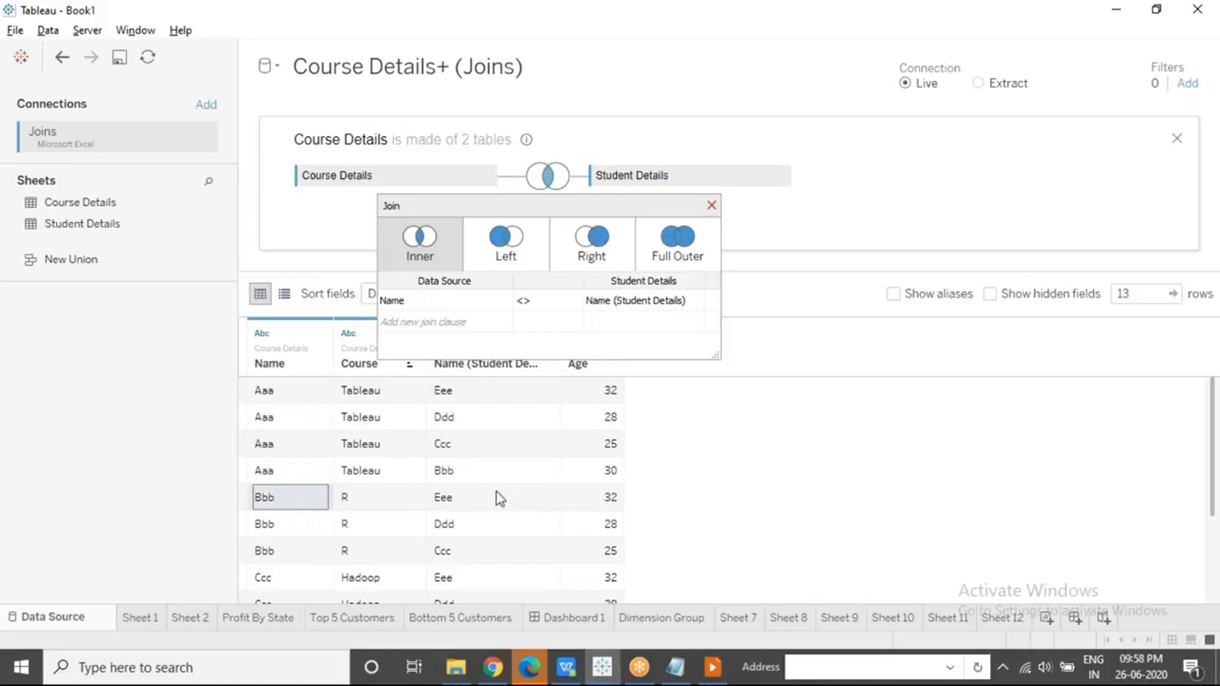
{"action": "left_click", "coordinate": [506, 497]}
{"action": "left_click", "coordinate": [294, 525]}
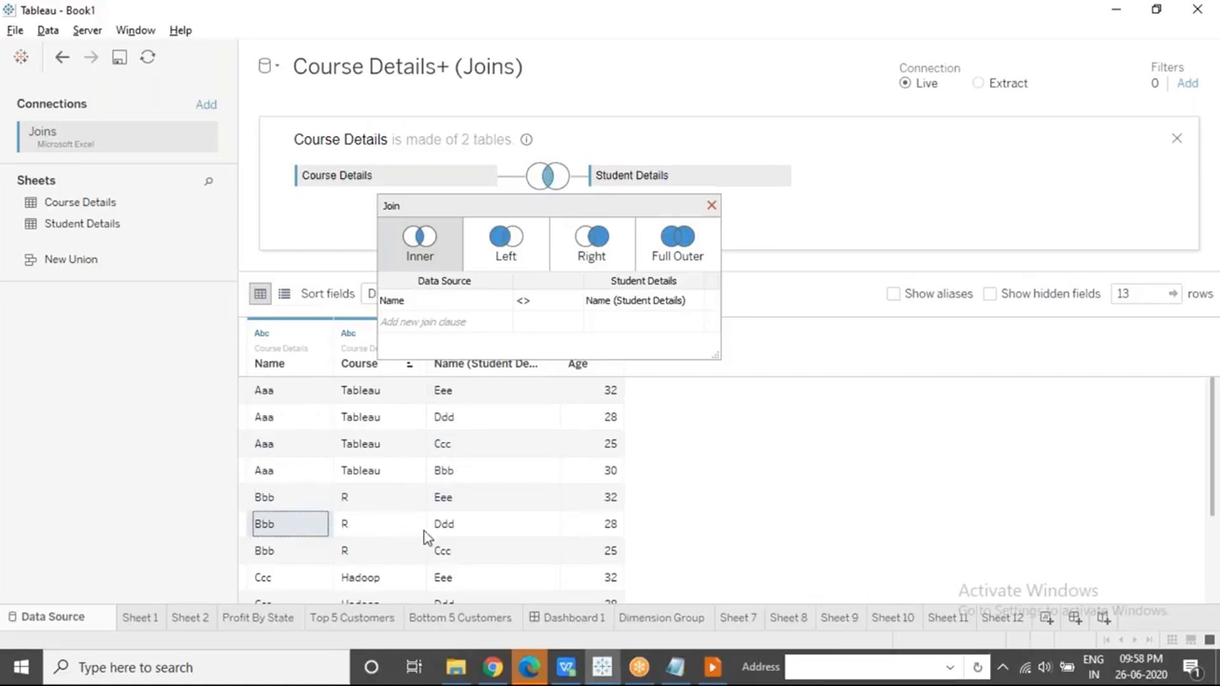
{"action": "left_click", "coordinate": [453, 524]}
{"action": "left_click", "coordinate": [308, 552]}
{"action": "left_click", "coordinate": [447, 560]}
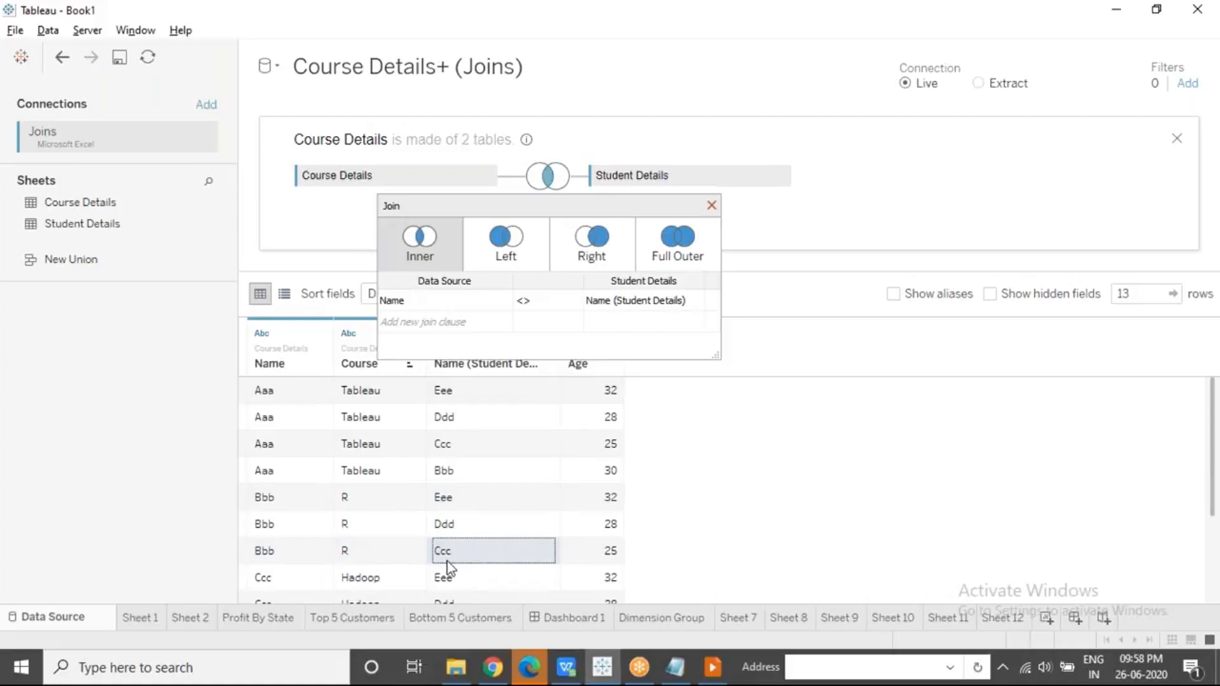
Check the Ccc rows' name pairings in the joined data preview, and recheck the Bbb row paired with Ddd.
{"action": "mouse_move", "coordinate": [520, 306]}
{"action": "left_click", "coordinate": [299, 577]}
{"action": "left_click", "coordinate": [448, 578]}
{"action": "key", "text": "Down"}
{"action": "key", "text": "Down"}
{"action": "key", "text": "Down"}
{"action": "key", "text": "Down"}
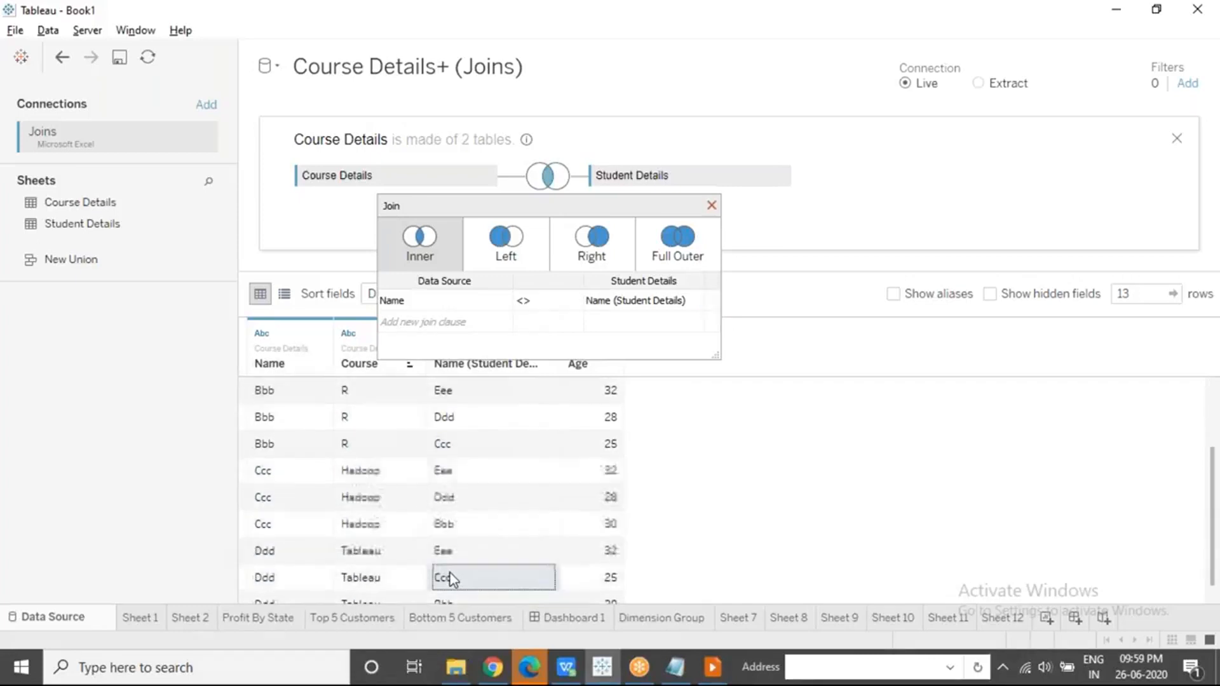
{"action": "left_click", "coordinate": [447, 502]}
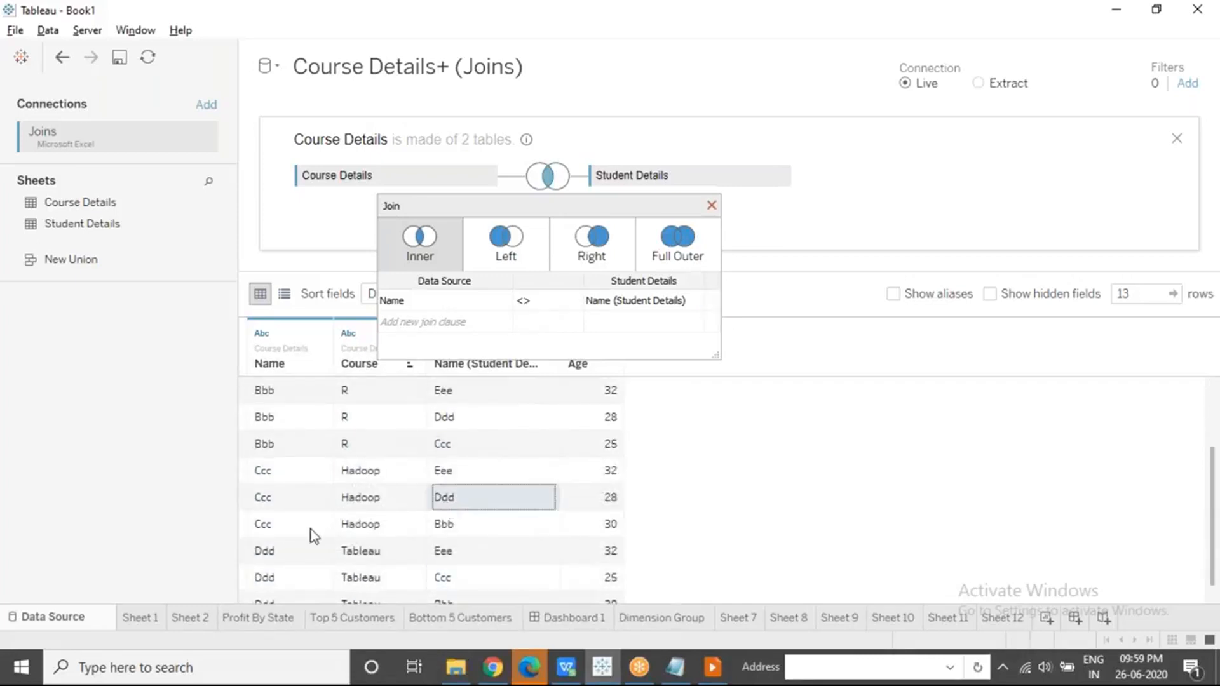
{"action": "left_click", "coordinate": [443, 526]}
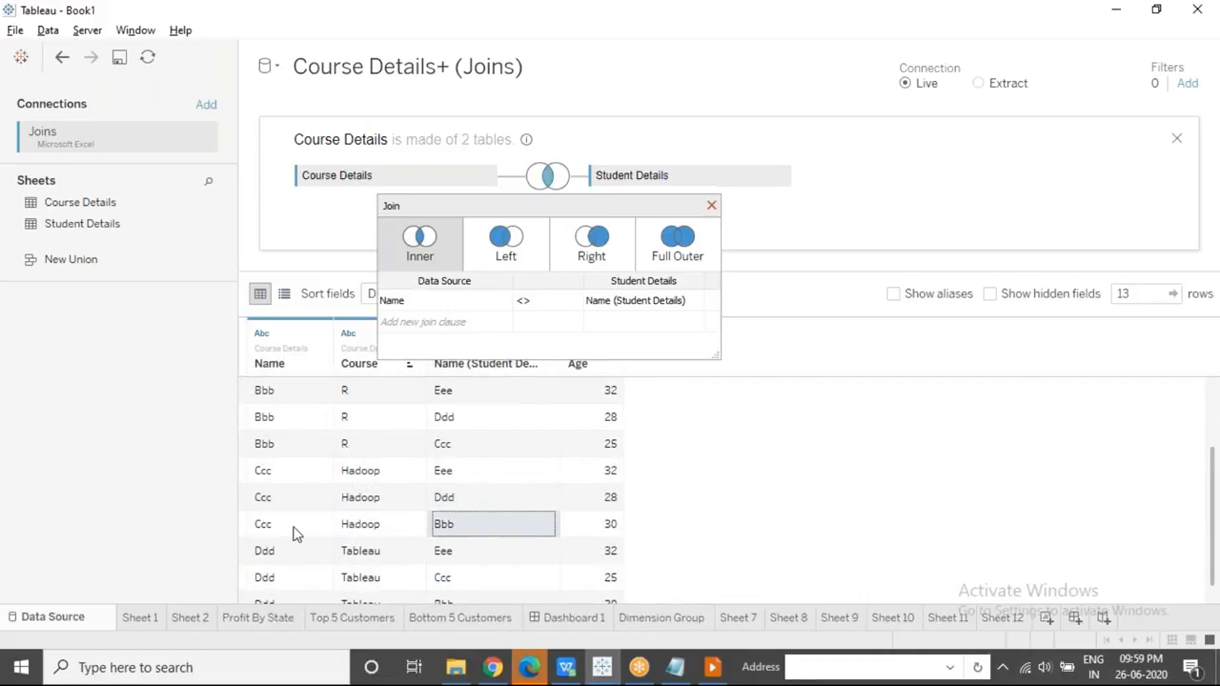
{"action": "left_click", "coordinate": [294, 527]}
{"action": "left_click", "coordinate": [464, 522]}
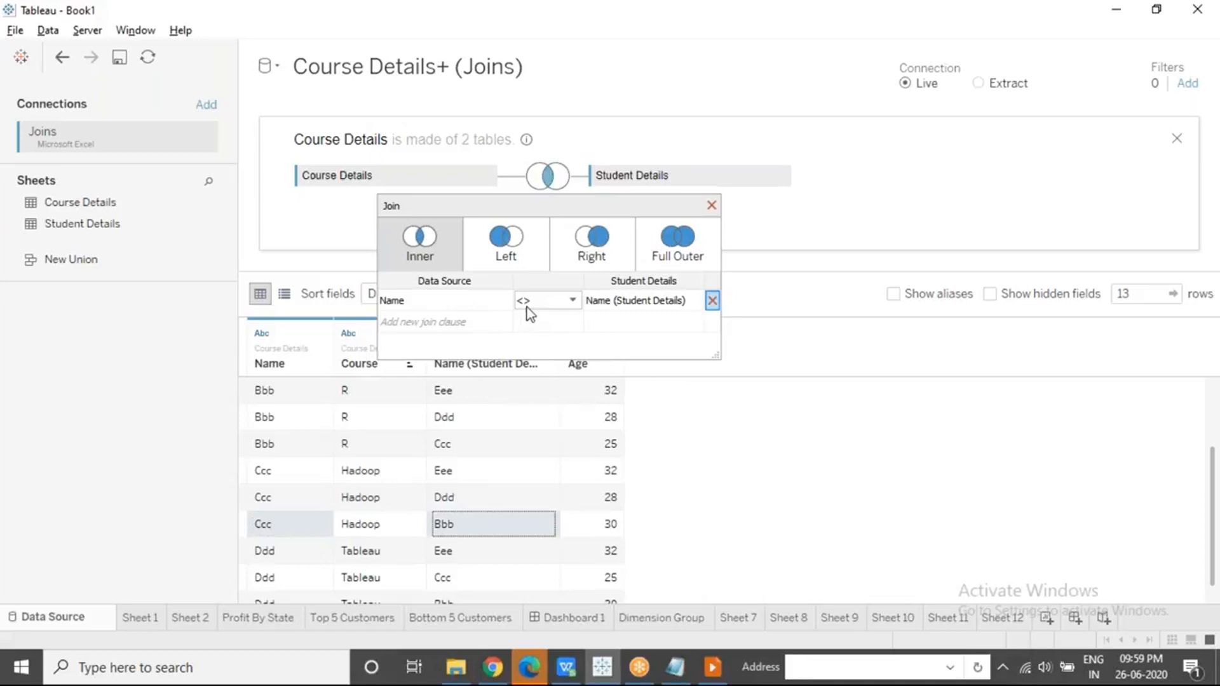
{"action": "left_click", "coordinate": [266, 416]}
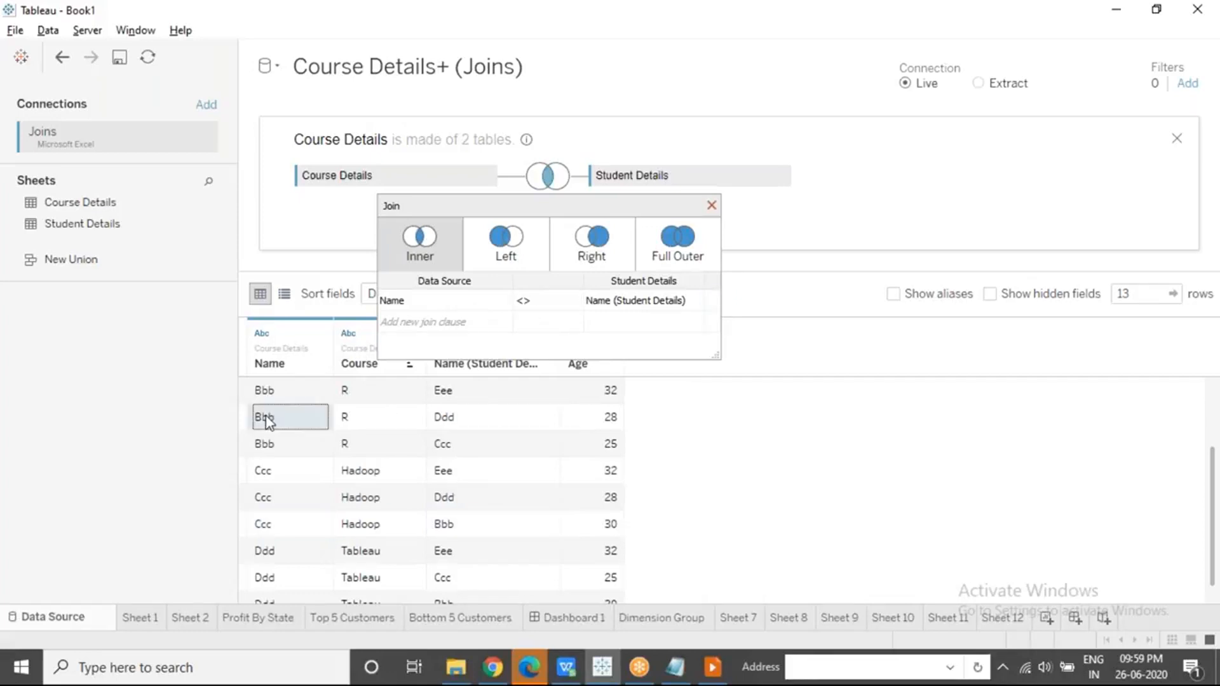
{"action": "left_click", "coordinate": [474, 424]}
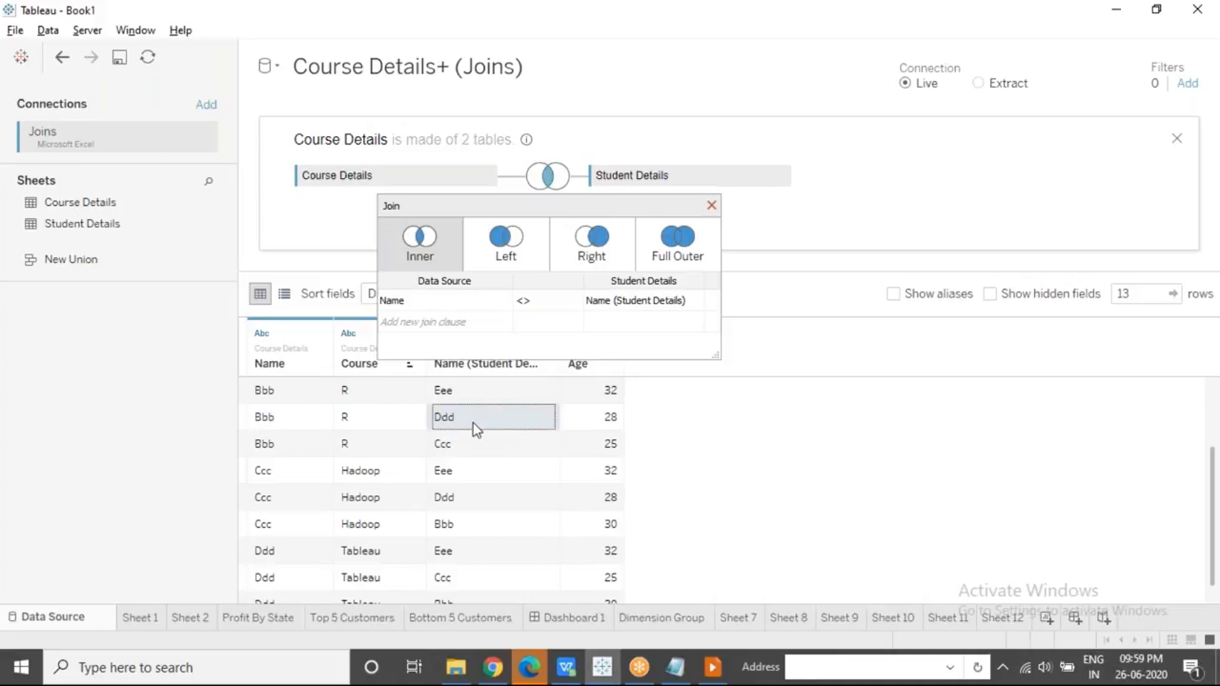
Set the Name join clause's operator back to =, and view the fields available for a second join clause.
{"action": "left_click", "coordinate": [531, 304]}
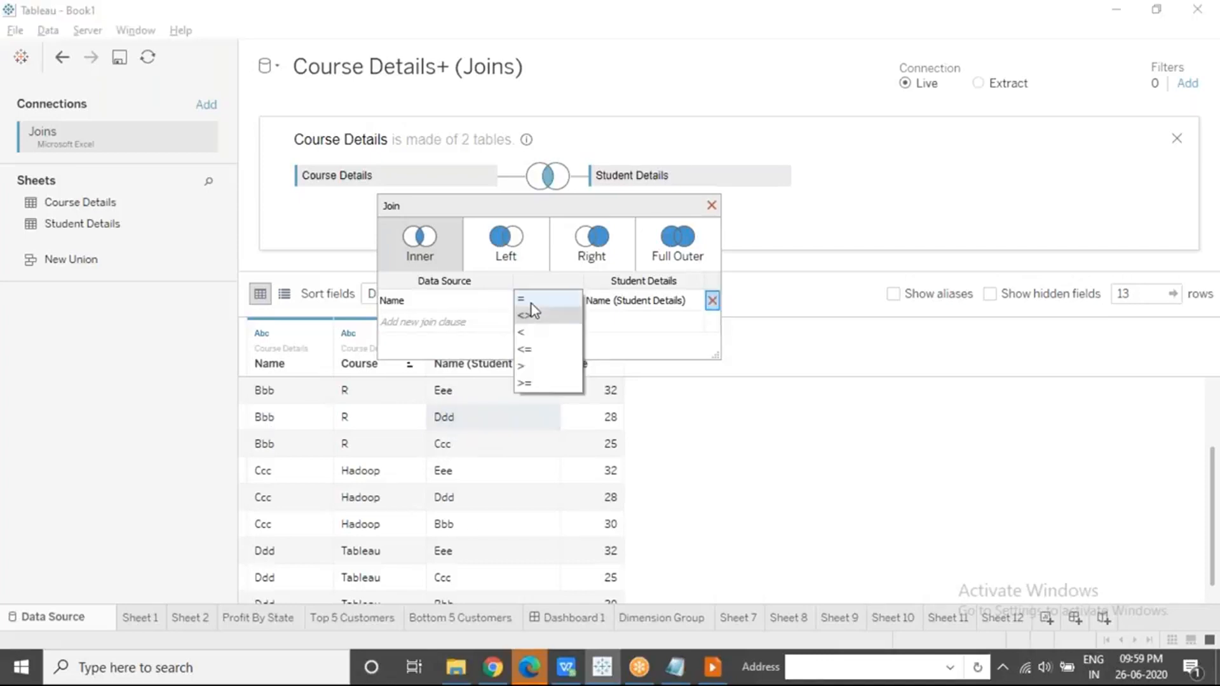
{"action": "left_click", "coordinate": [538, 299]}
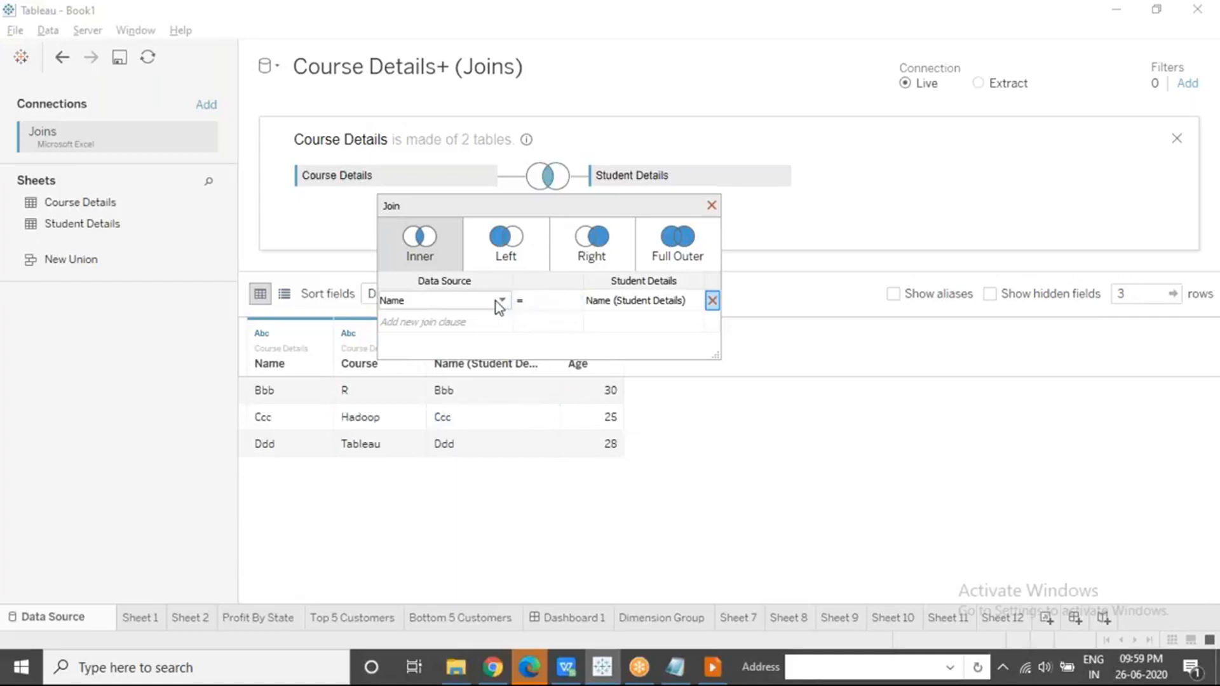
{"action": "left_click", "coordinate": [503, 322]}
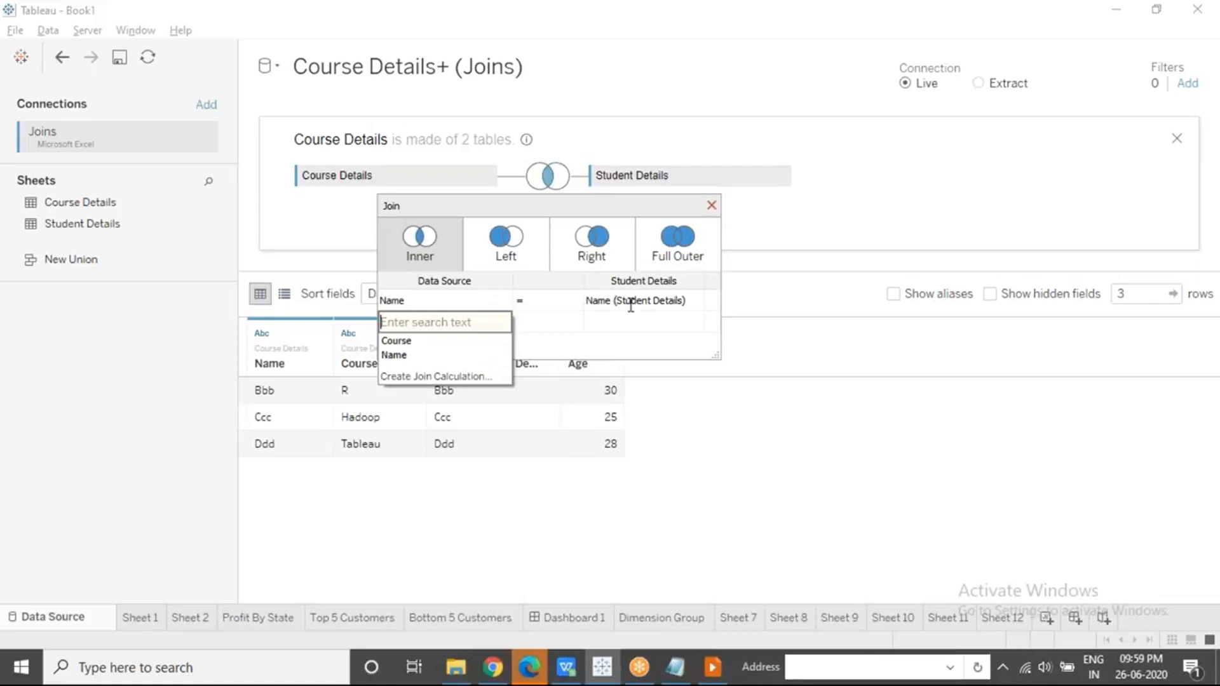
{"action": "left_click", "coordinate": [578, 346]}
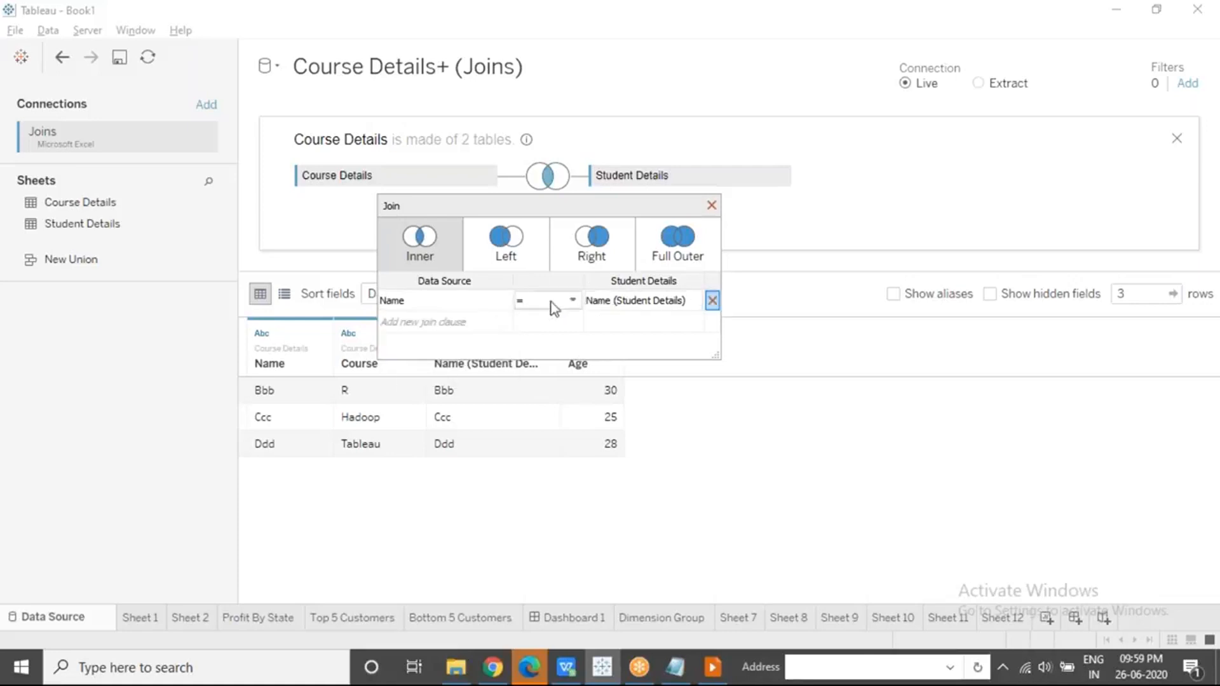
{"action": "left_click", "coordinate": [502, 324]}
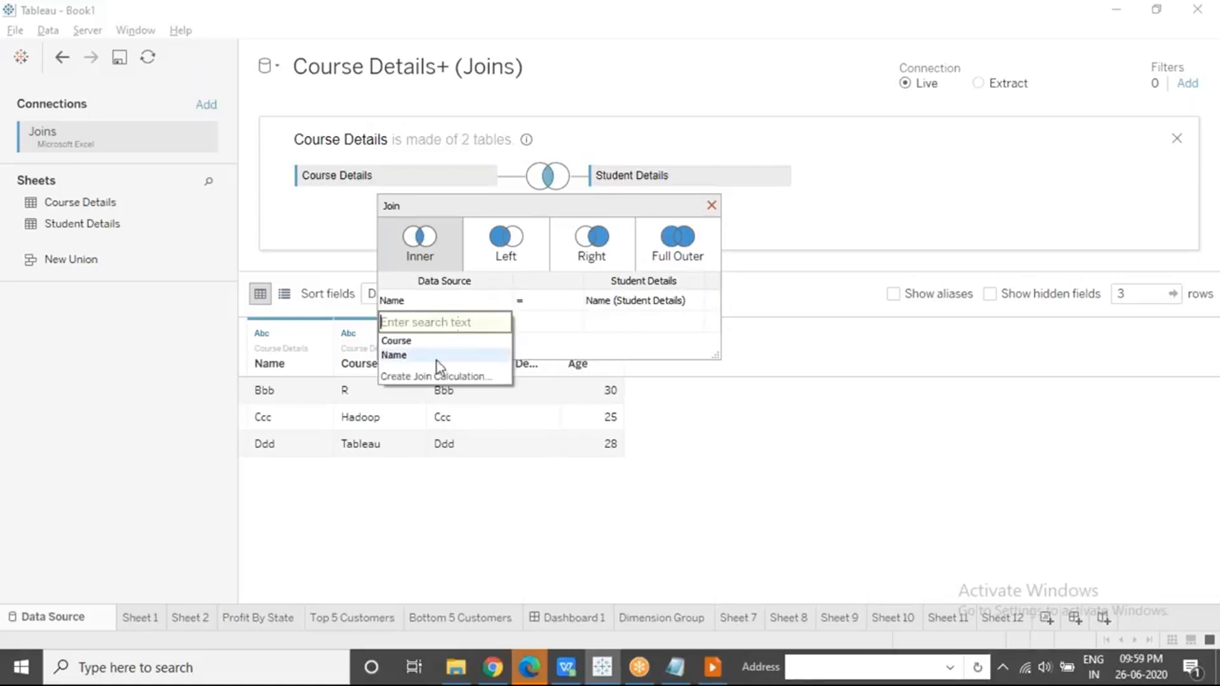
{"action": "left_click", "coordinate": [661, 427]}
{"action": "left_click", "coordinate": [712, 206]}
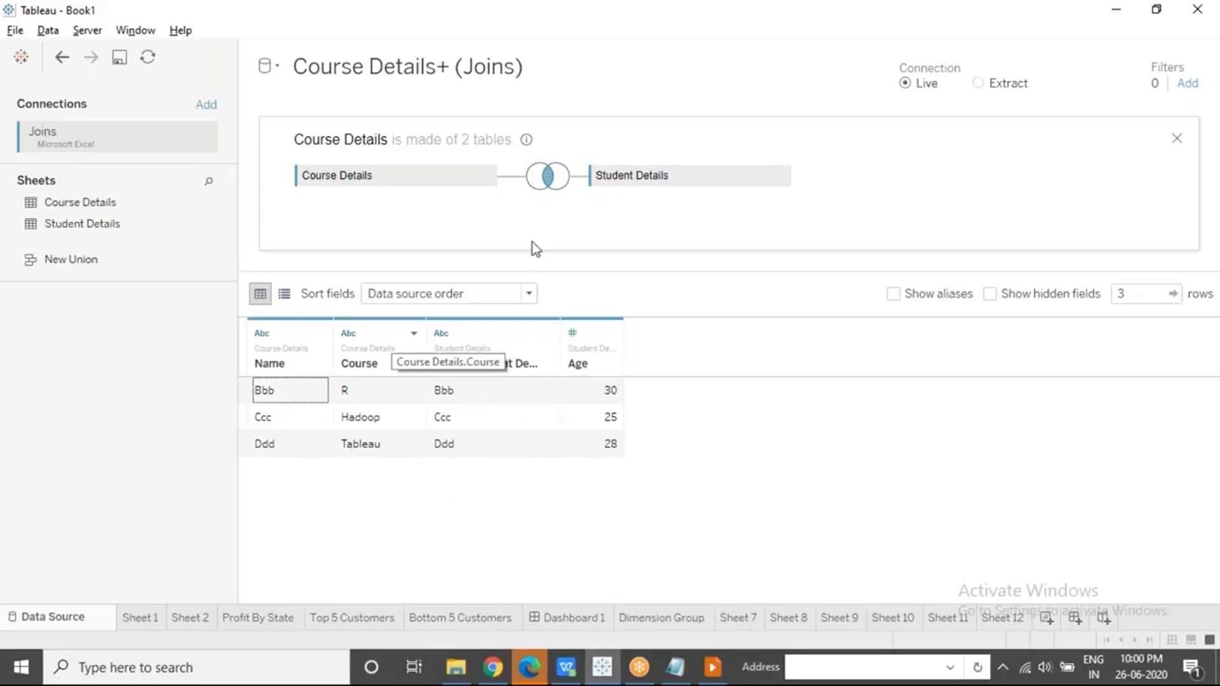
Cycle the join between Course Details and Student Details through Left, Right and Full Outer, and return it to Inner.
{"action": "mouse_move", "coordinate": [544, 184]}
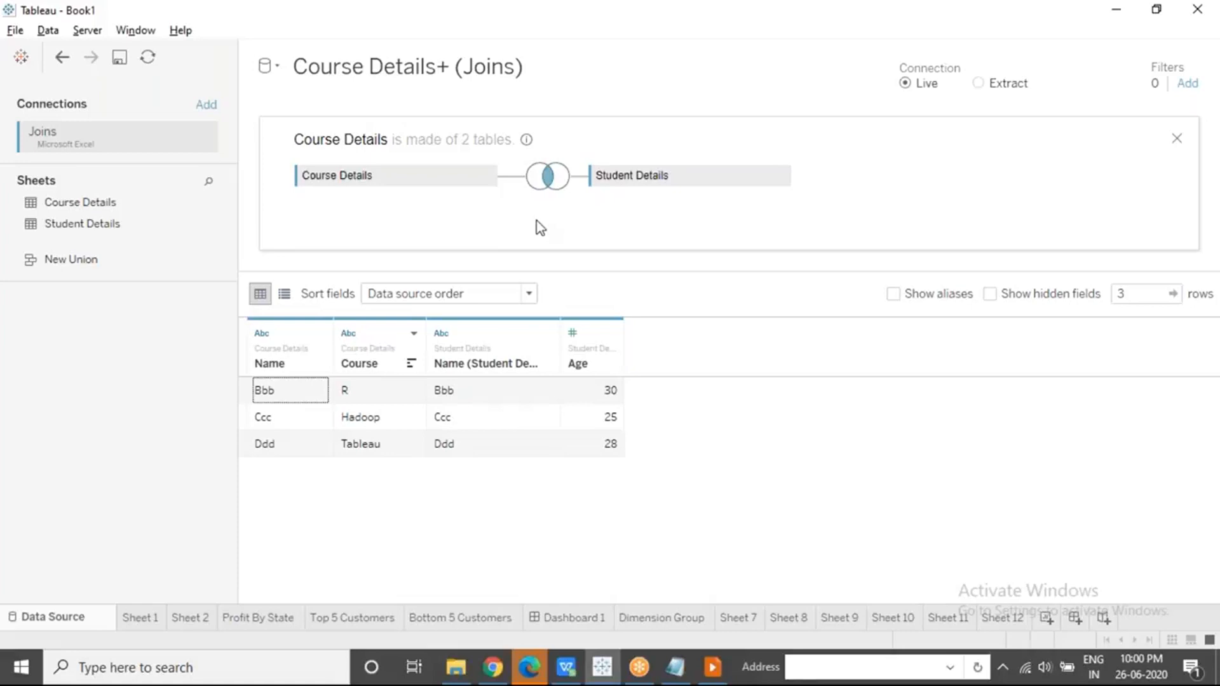
{"action": "left_click", "coordinate": [550, 181]}
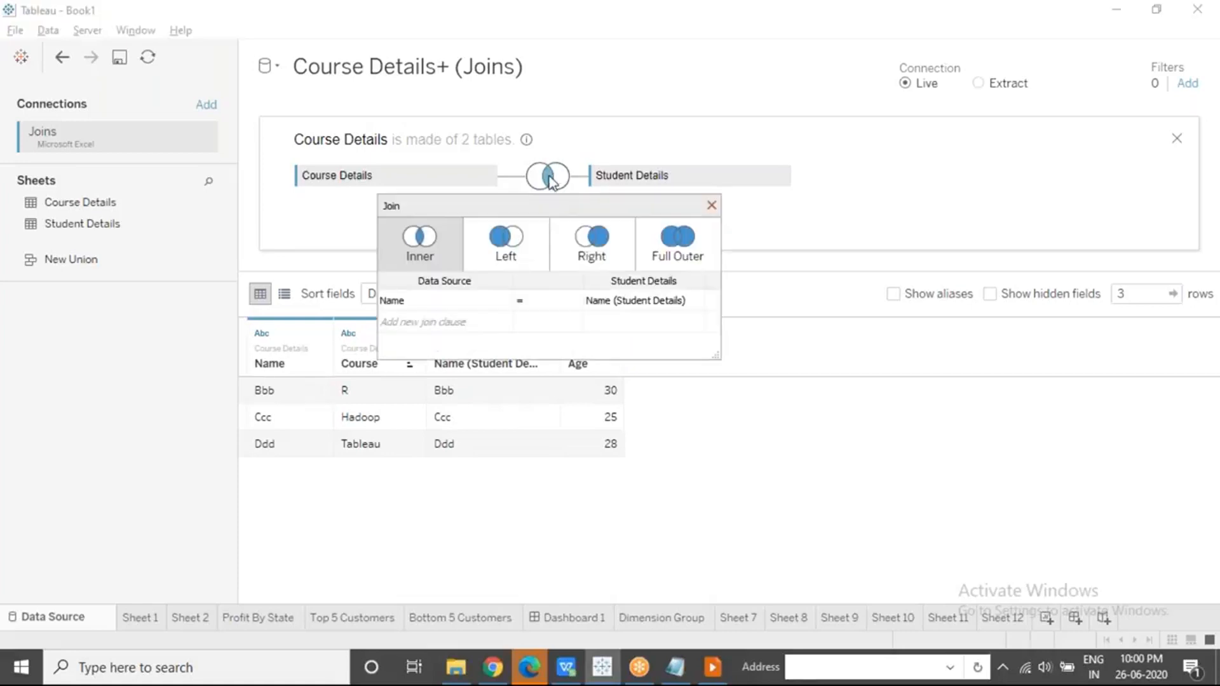
{"action": "left_click", "coordinate": [520, 258]}
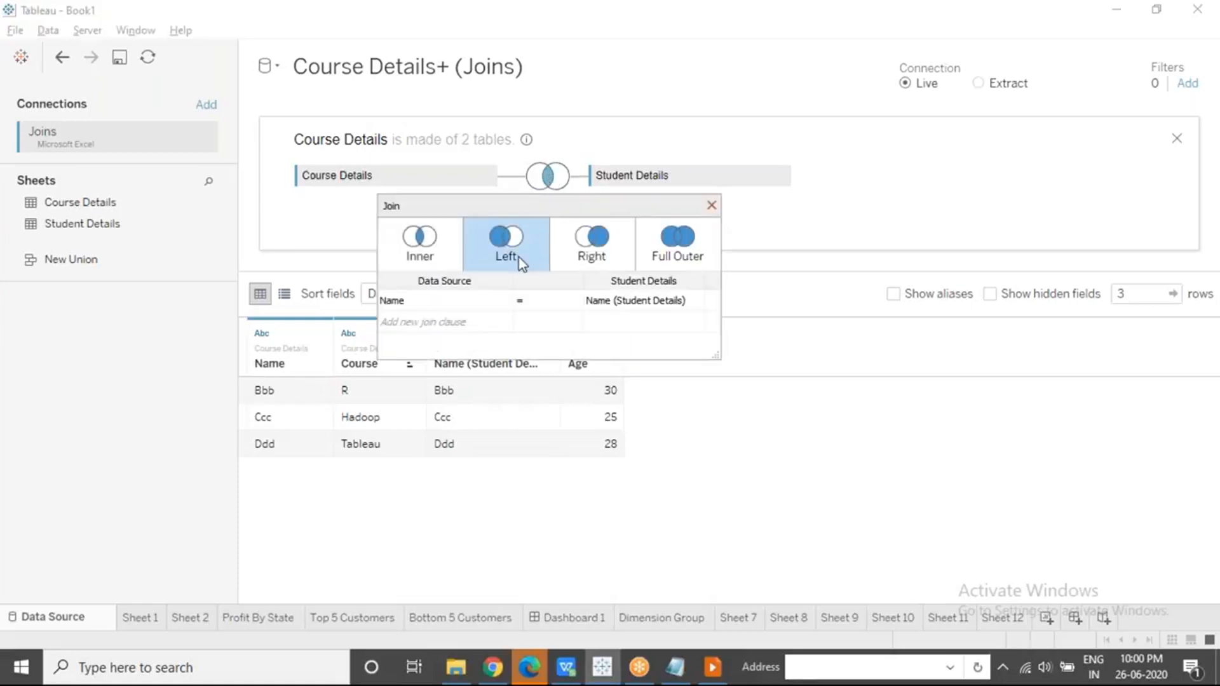
{"action": "left_click", "coordinate": [594, 261]}
{"action": "left_click", "coordinate": [704, 257]}
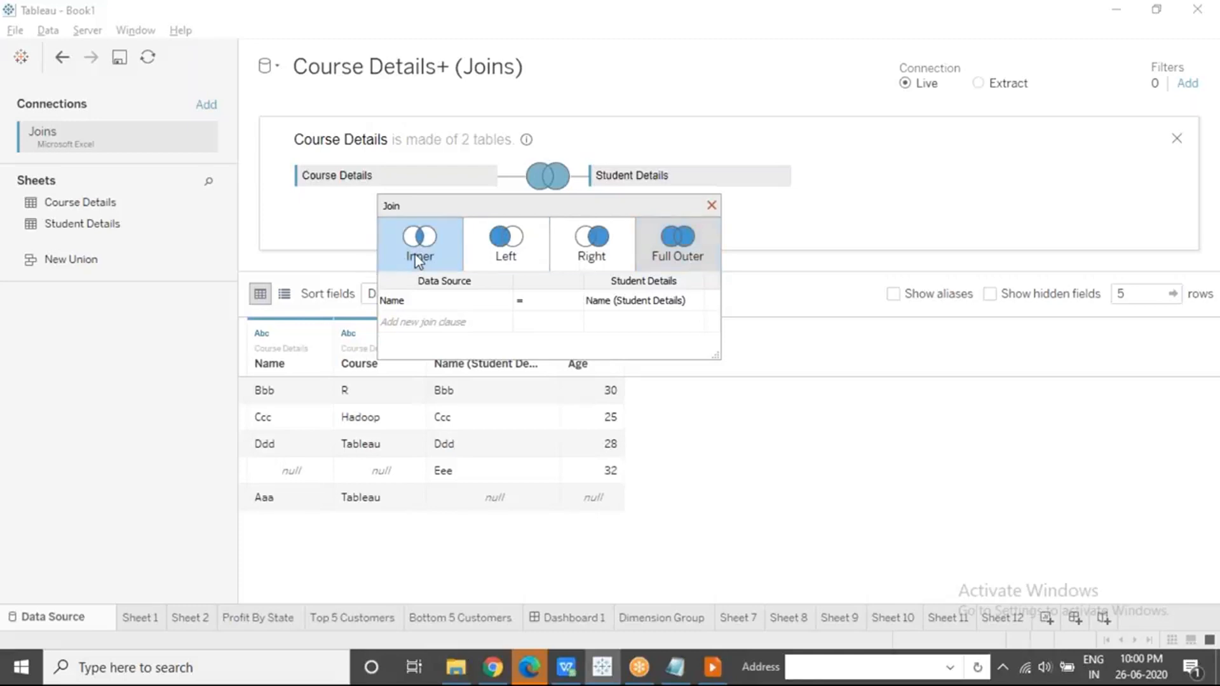
{"action": "left_click", "coordinate": [430, 247]}
{"action": "left_click", "coordinate": [711, 205]}
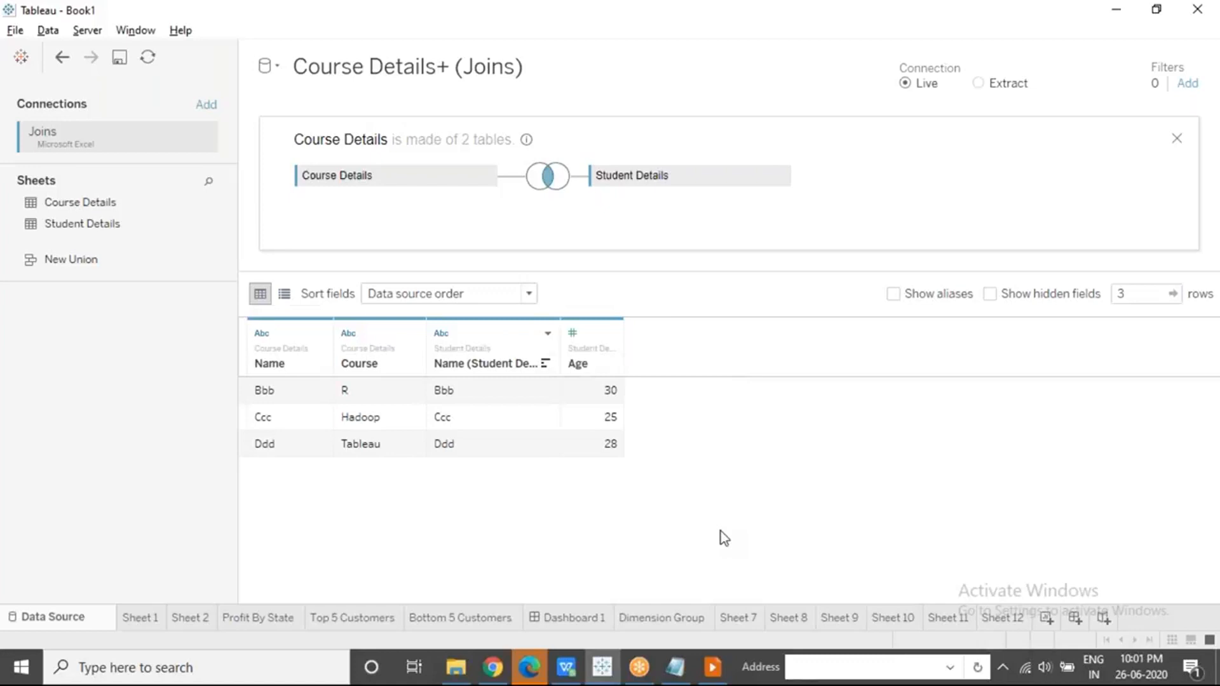
Remove the Student Details table from the joined data source, keeping only Course Details.
{"action": "left_click", "coordinate": [781, 178]}
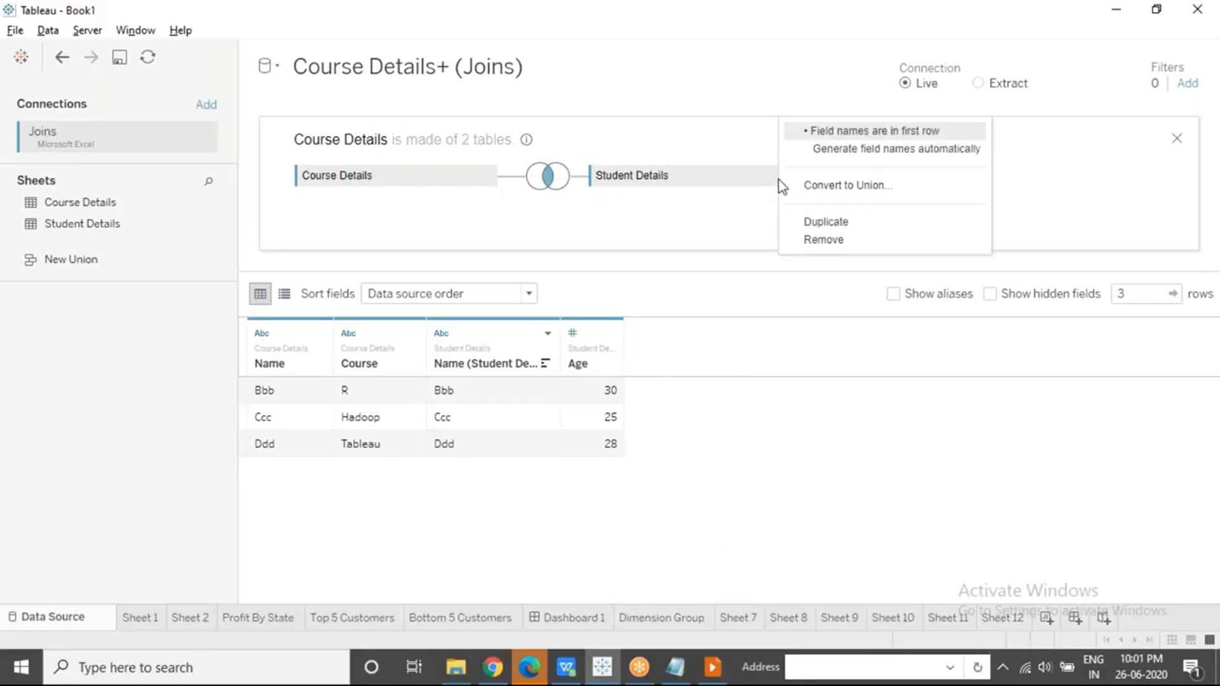
{"action": "left_click", "coordinate": [798, 240]}
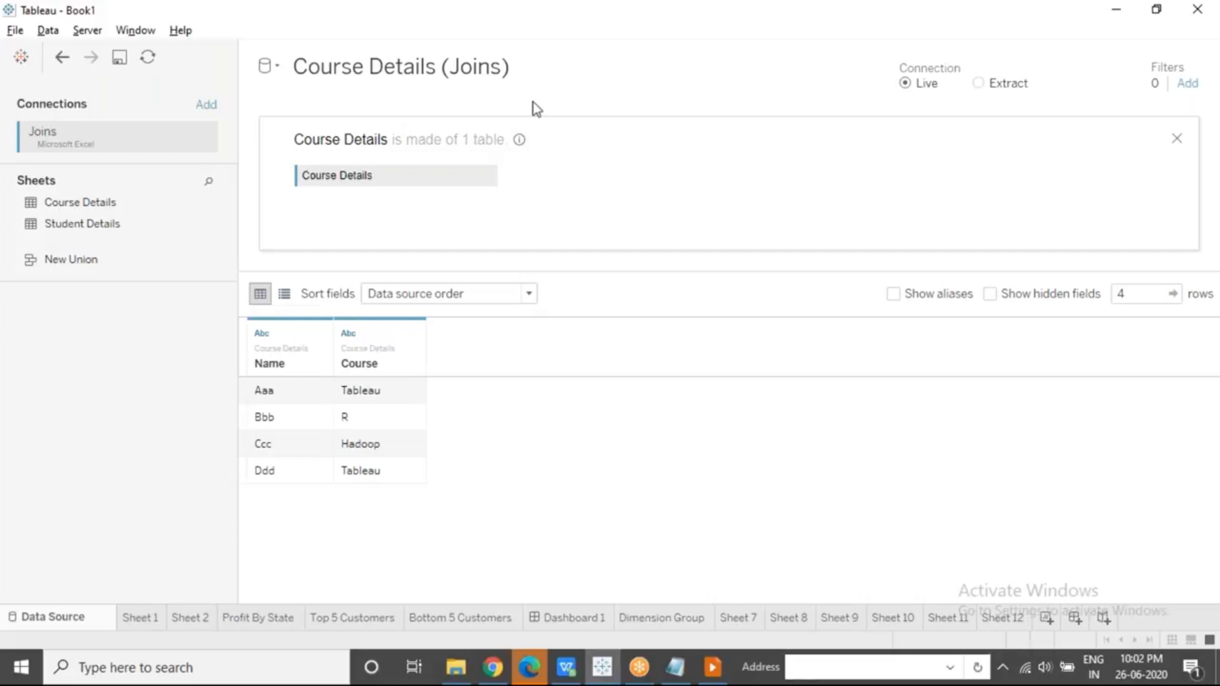
{"action": "left_click", "coordinate": [745, 11]}
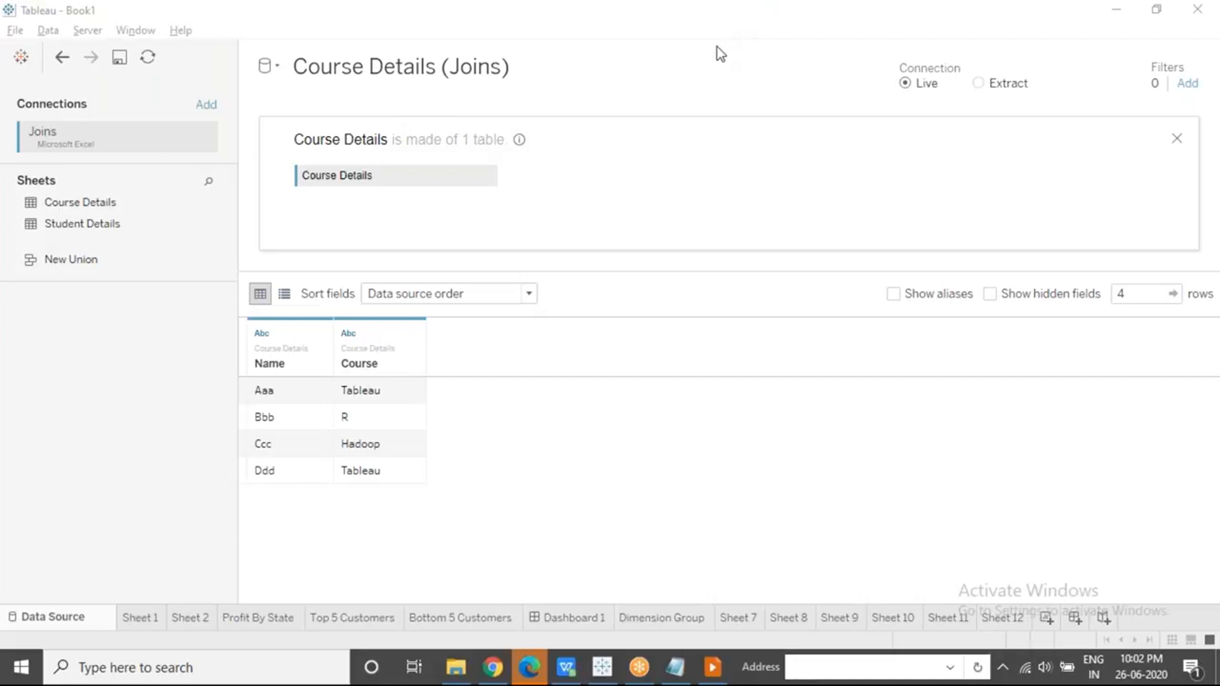
{"action": "left_click", "coordinate": [208, 104]}
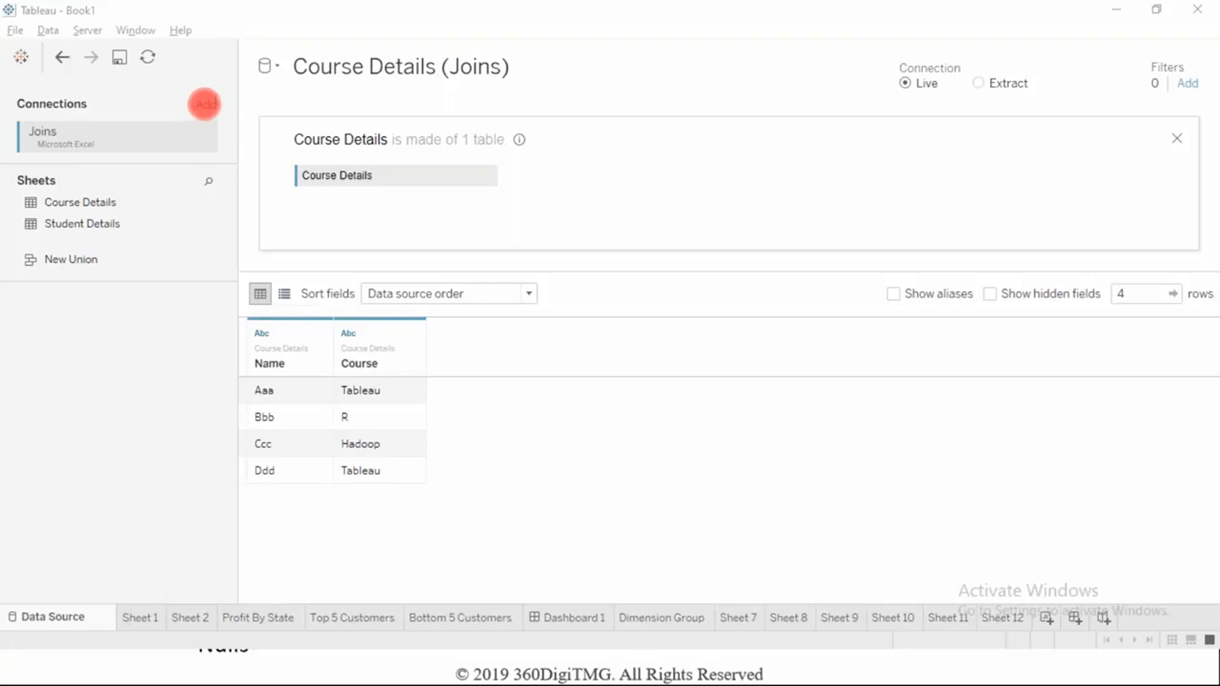
{"action": "left_click", "coordinate": [47, 31]}
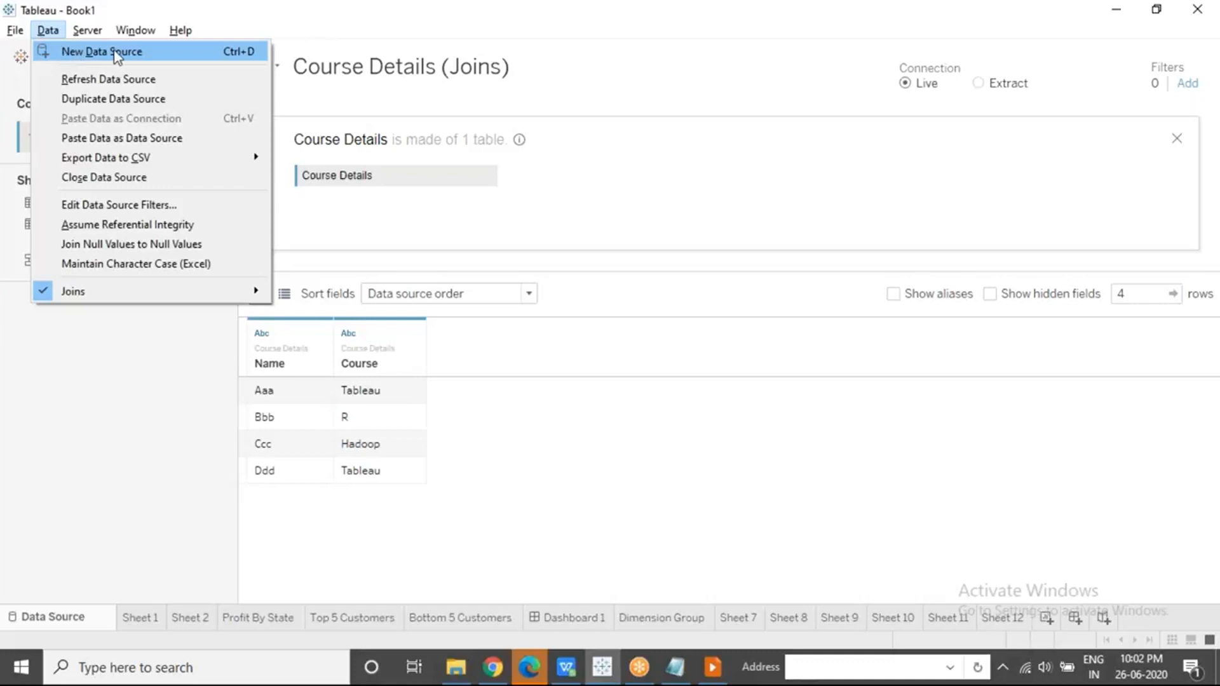
{"action": "left_click", "coordinate": [59, 402]}
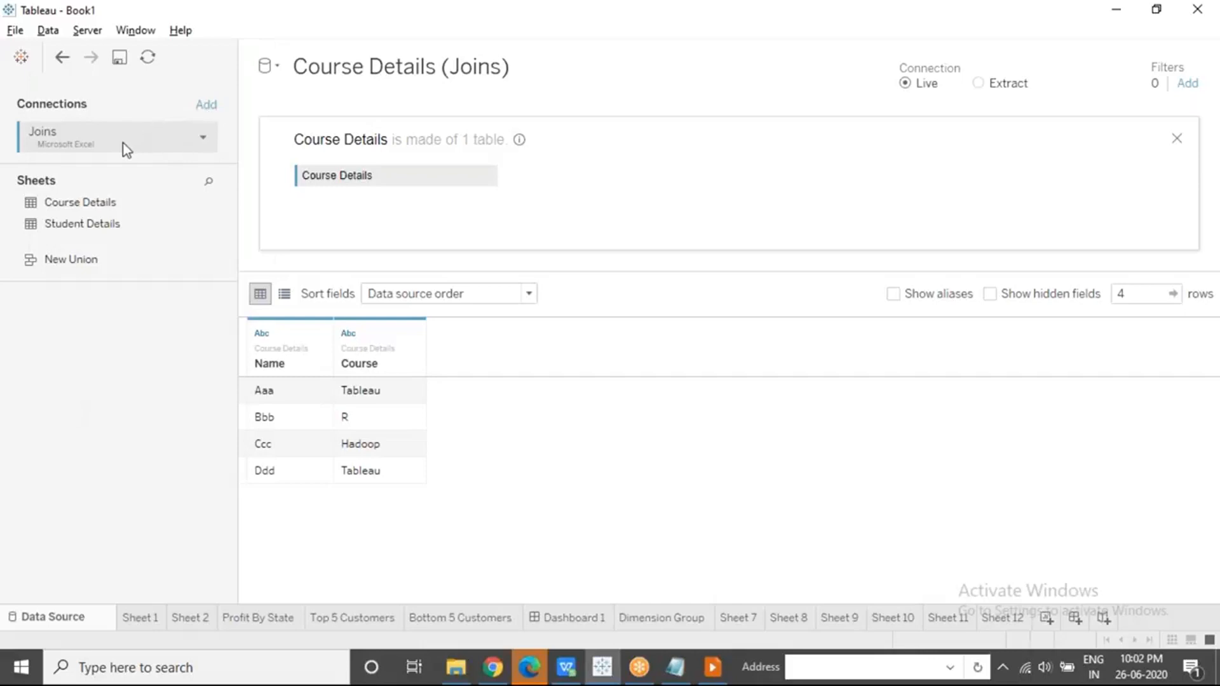
Add a text file connection to Student Details.csv from the Basic Connection folder in Downloads > Module 1-DataSet.
{"action": "left_click", "coordinate": [205, 105]}
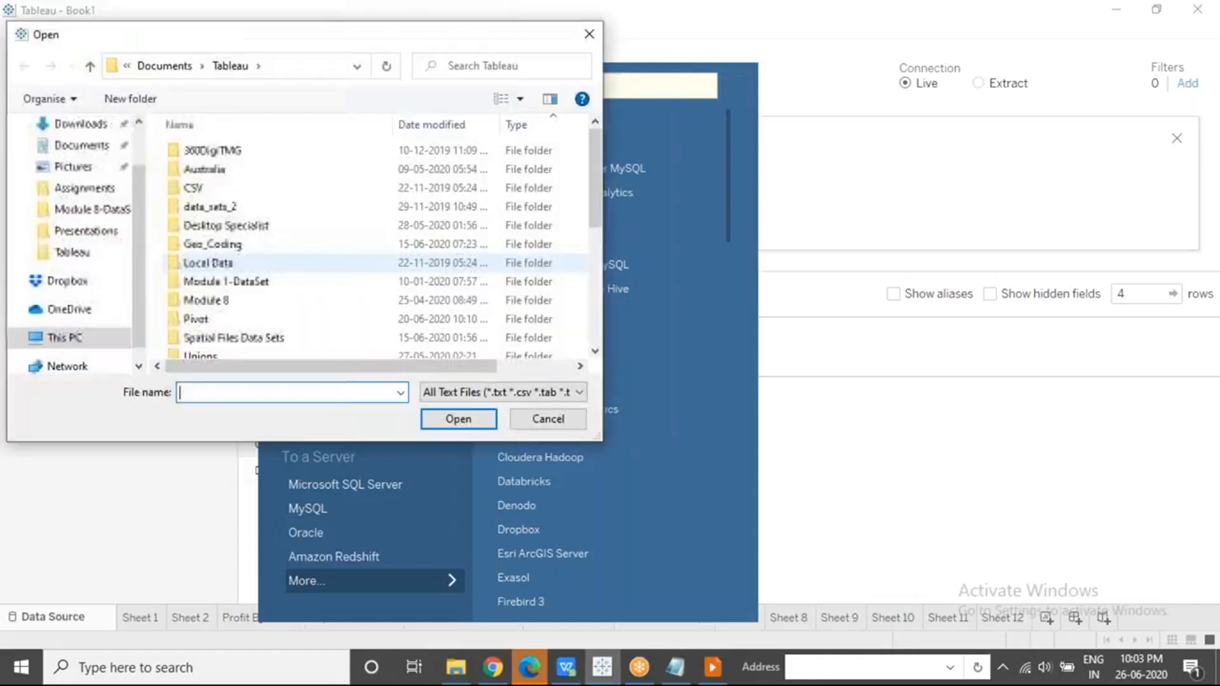
{"action": "left_click", "coordinate": [80, 124]}
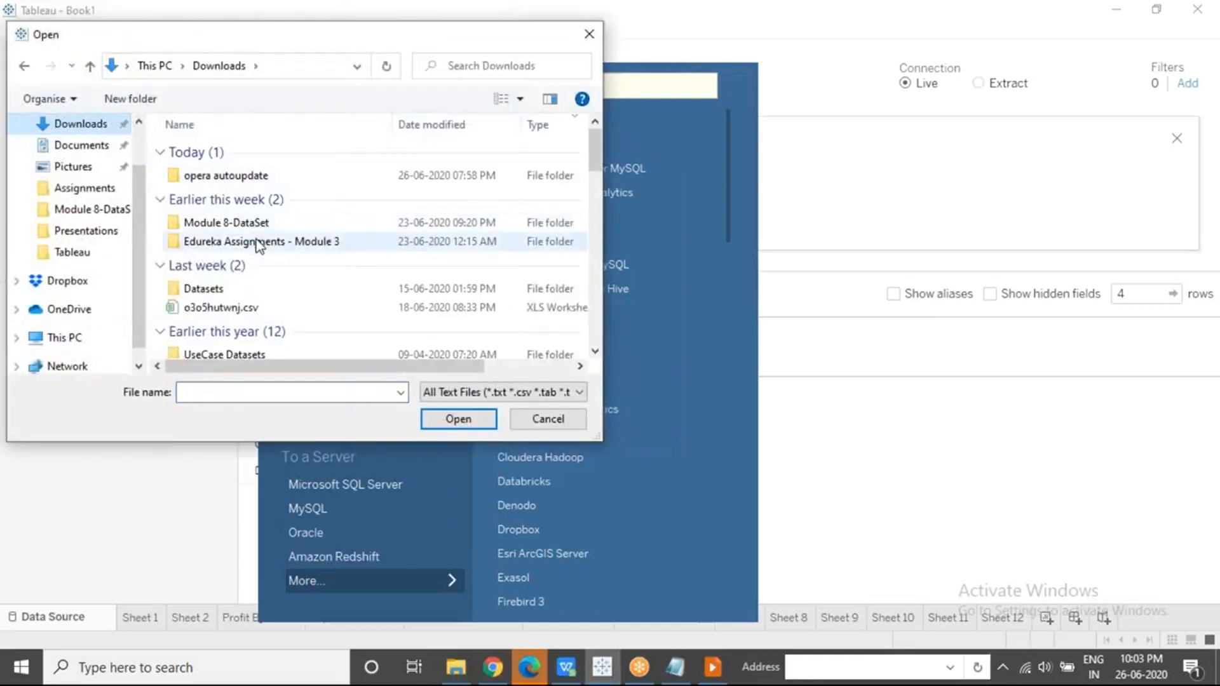
{"action": "left_click_drag", "start_coordinate": [601, 152], "coordinate": [588, 244]}
{"action": "double_click", "coordinate": [249, 223]}
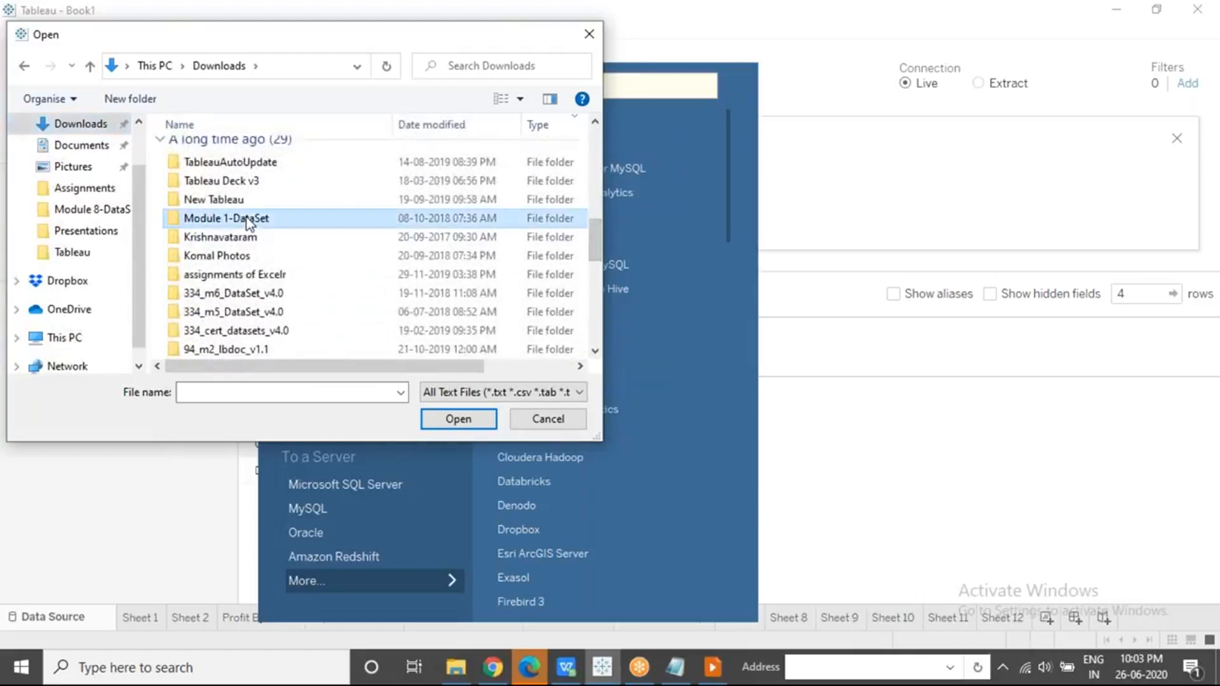
{"action": "left_click", "coordinate": [234, 156]}
{"action": "double_click", "coordinate": [234, 155]}
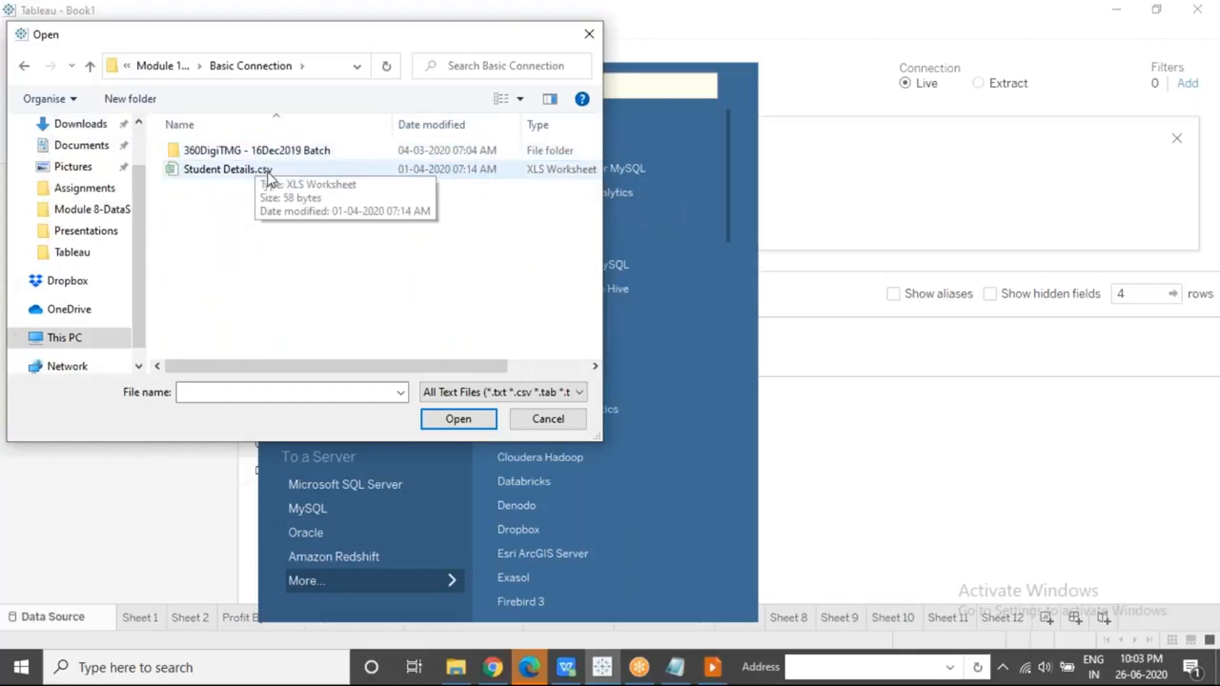
{"action": "left_click", "coordinate": [268, 172]}
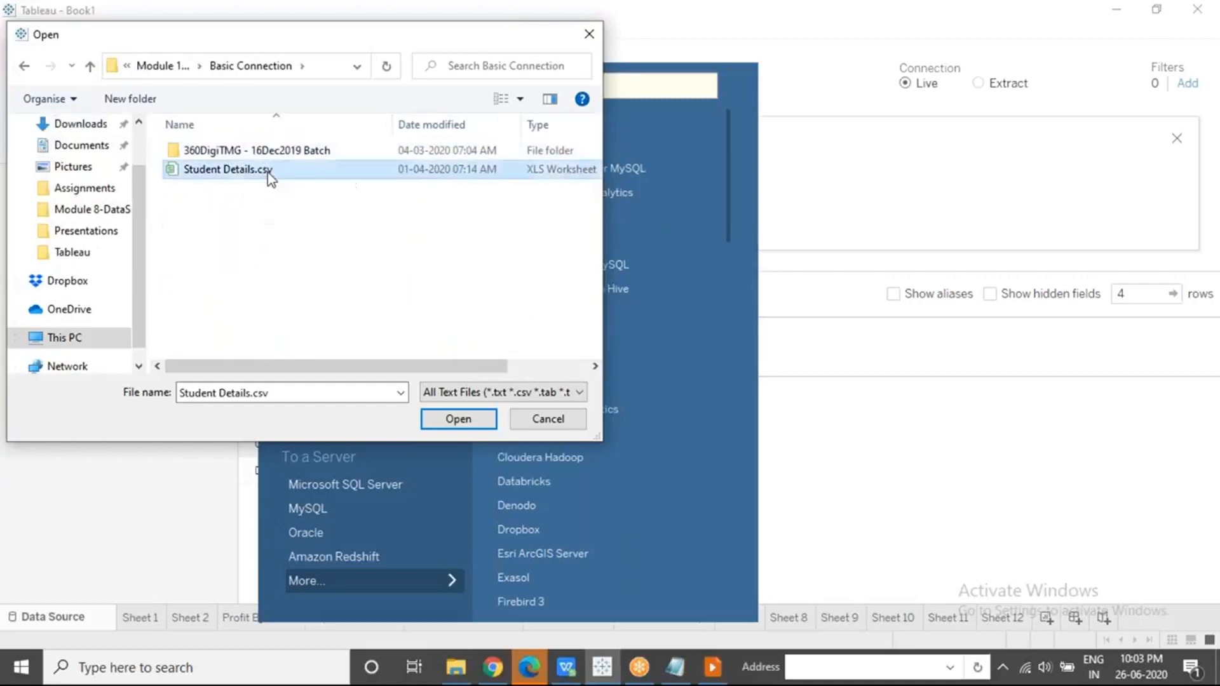
{"action": "left_click", "coordinate": [444, 415]}
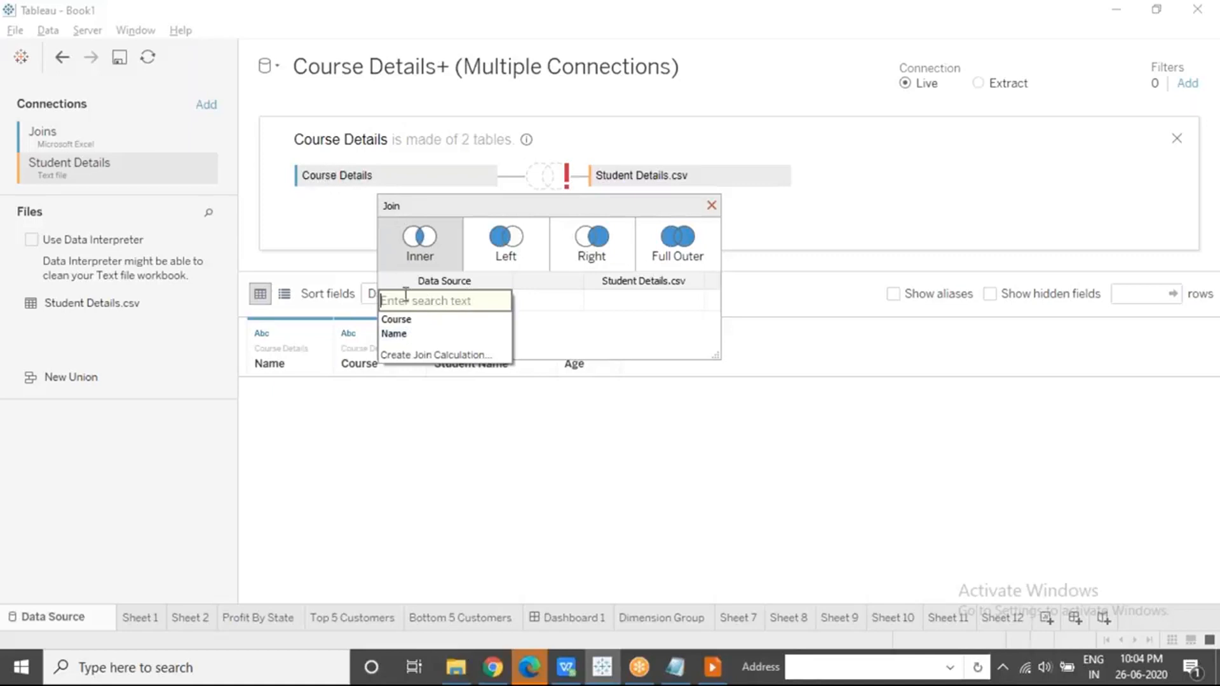
Define the inner join between Course Details and Student Details.csv with the clause Name = Student Name.
{"action": "left_click", "coordinate": [623, 303]}
{"action": "left_click", "coordinate": [623, 303]}
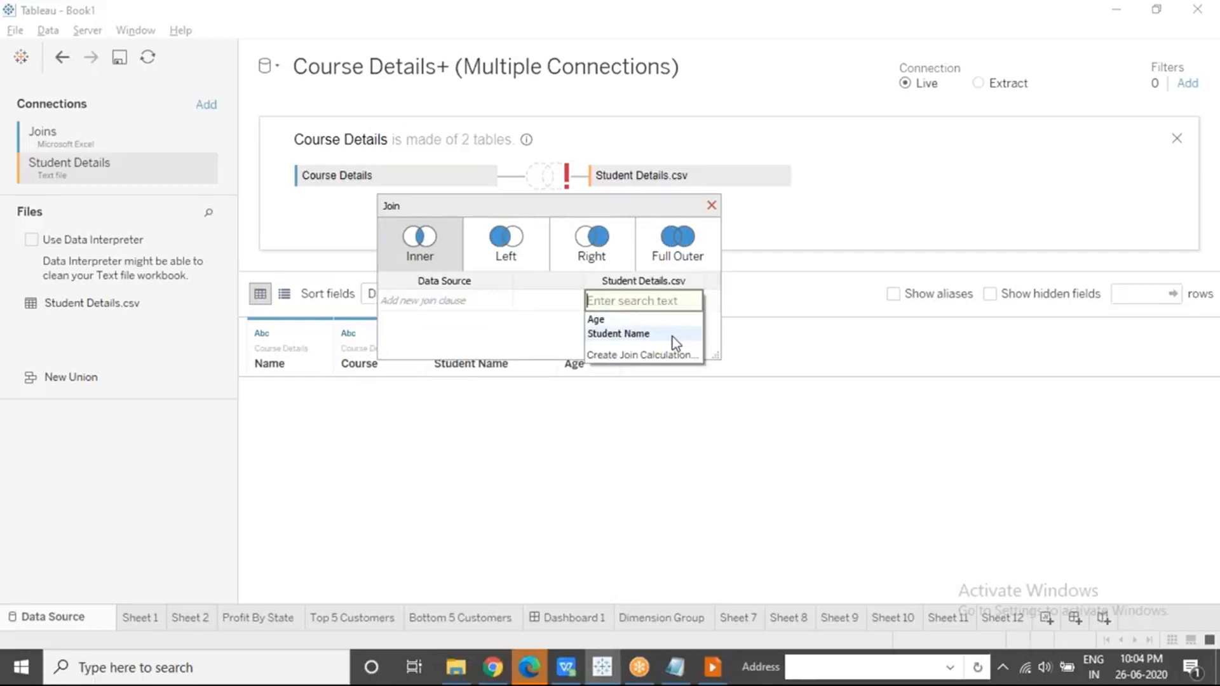
{"action": "left_click", "coordinate": [497, 302]}
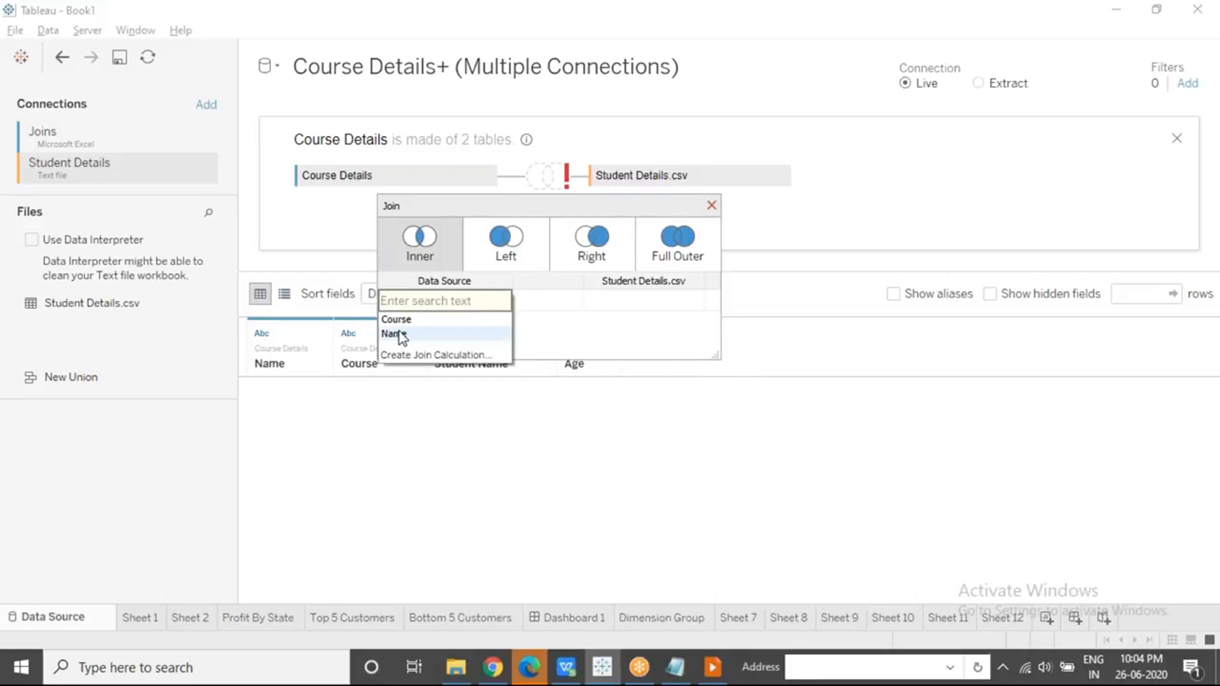
{"action": "left_click", "coordinate": [692, 305]}
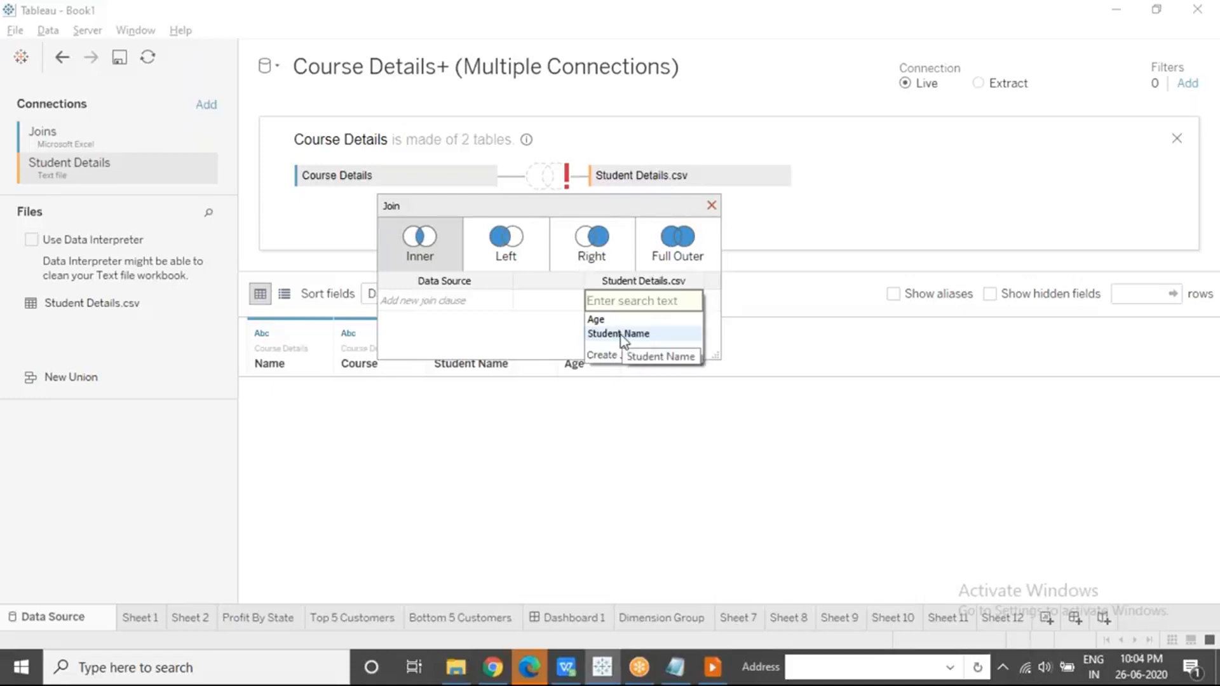
{"action": "left_click", "coordinate": [505, 303]}
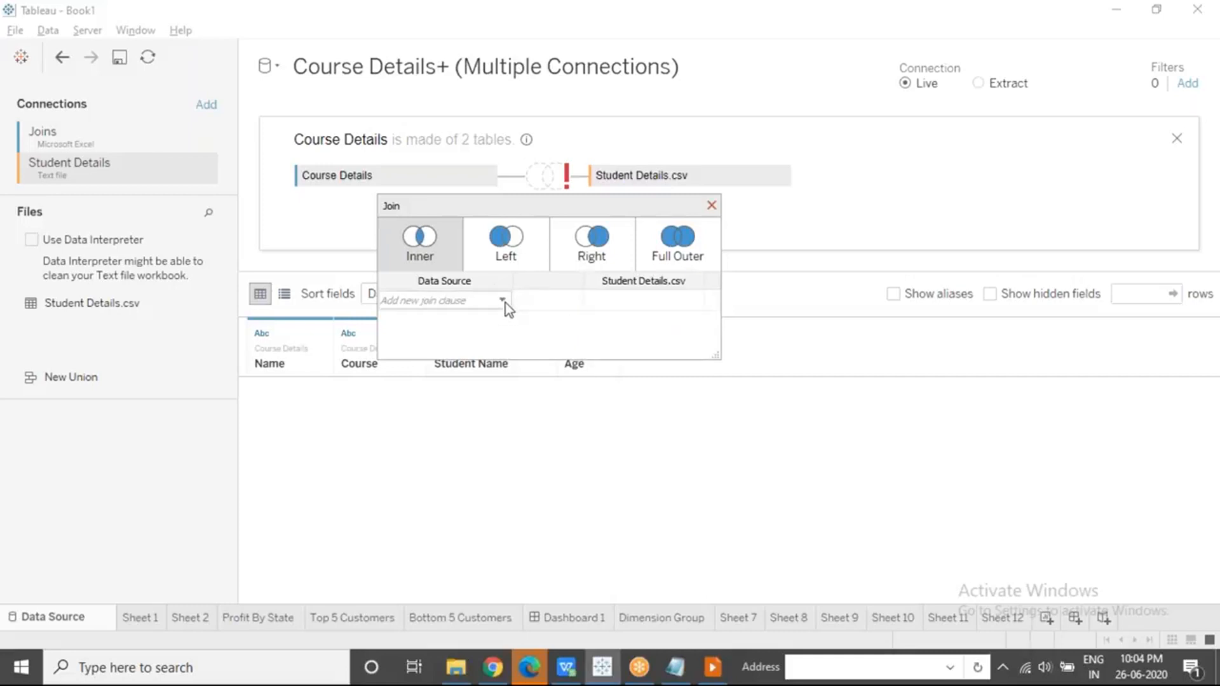
{"action": "left_click", "coordinate": [506, 302]}
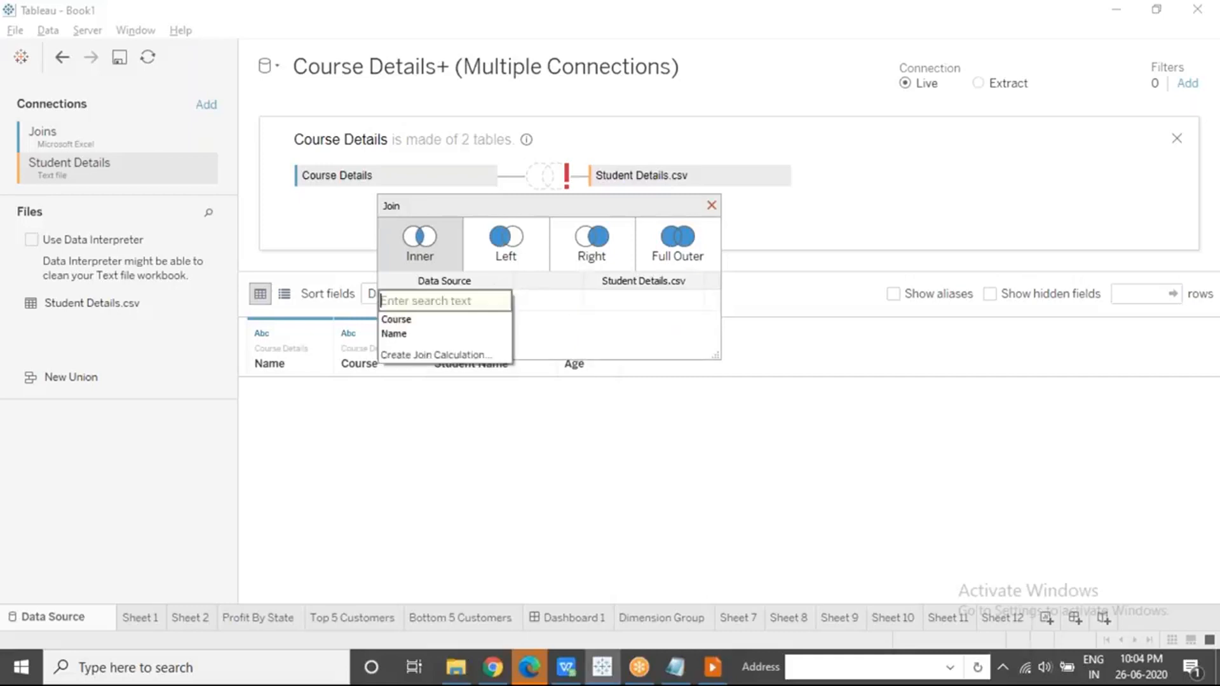
{"action": "left_click", "coordinate": [414, 333]}
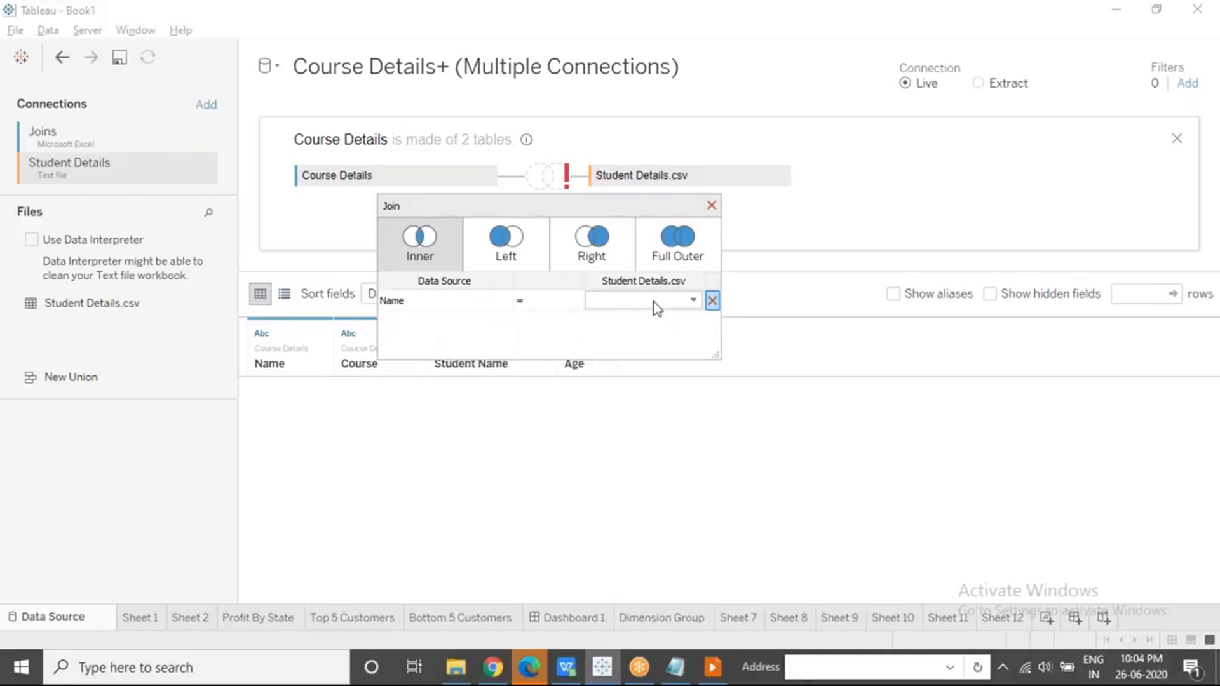
{"action": "left_click", "coordinate": [692, 301]}
{"action": "left_click", "coordinate": [661, 335]}
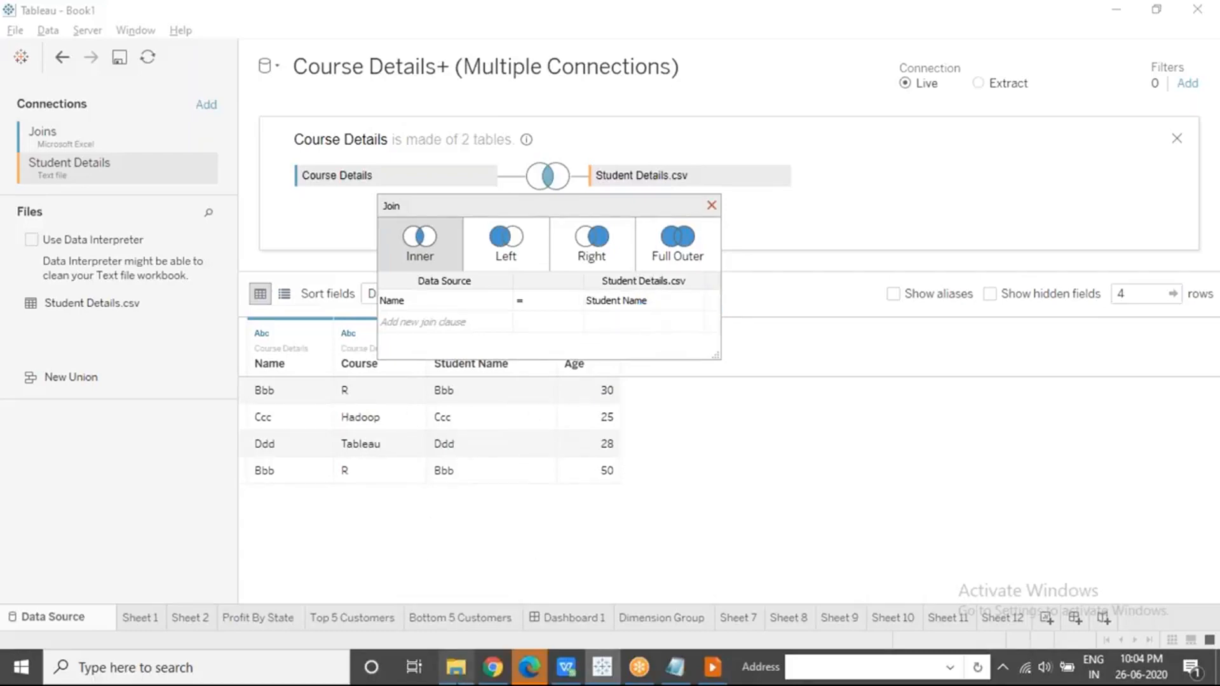
Open Student Details.csv from Downloads > Module 1-DataSet > Basic Connection in the spreadsheet program and examine its two Bbb rows.
{"action": "left_click", "coordinate": [455, 669]}
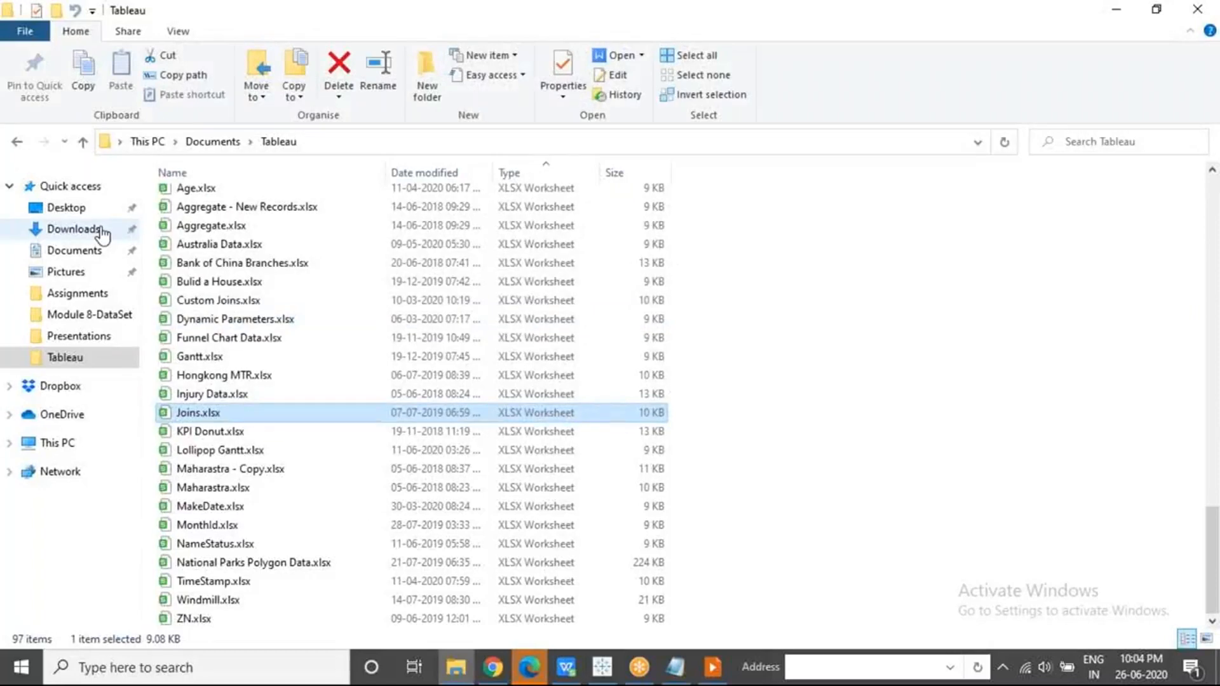
{"action": "left_click", "coordinate": [73, 228]}
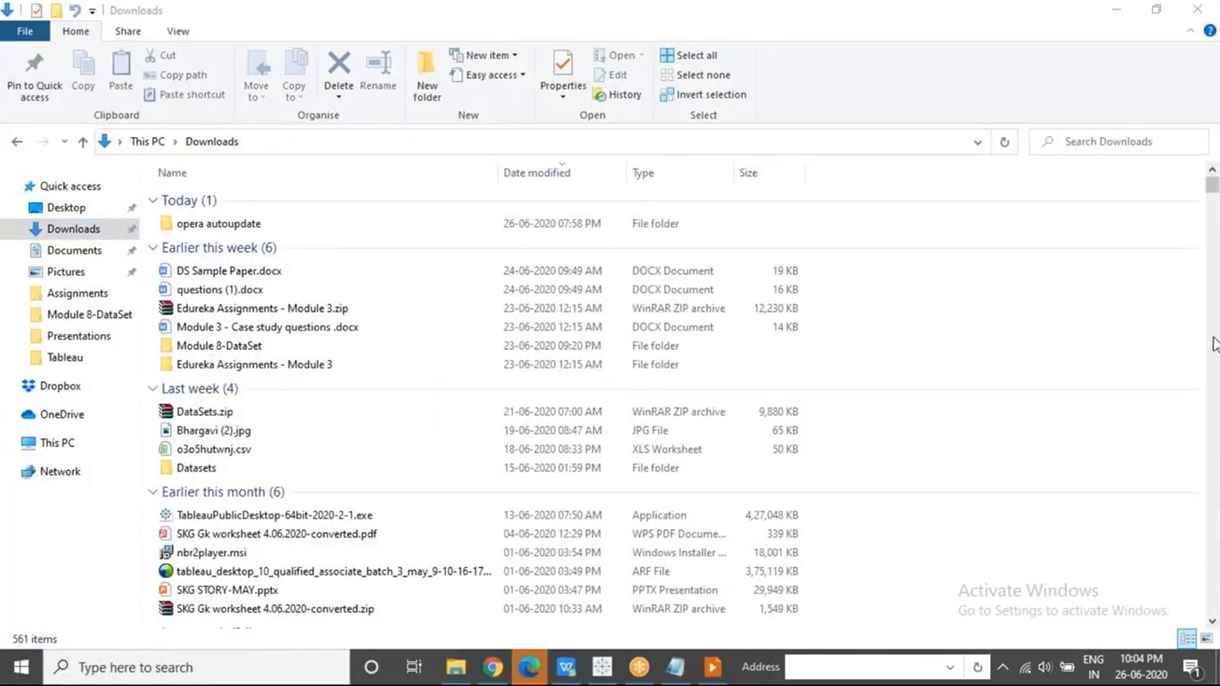
{"action": "left_click_drag", "start_coordinate": [1213, 183], "coordinate": [1214, 607]}
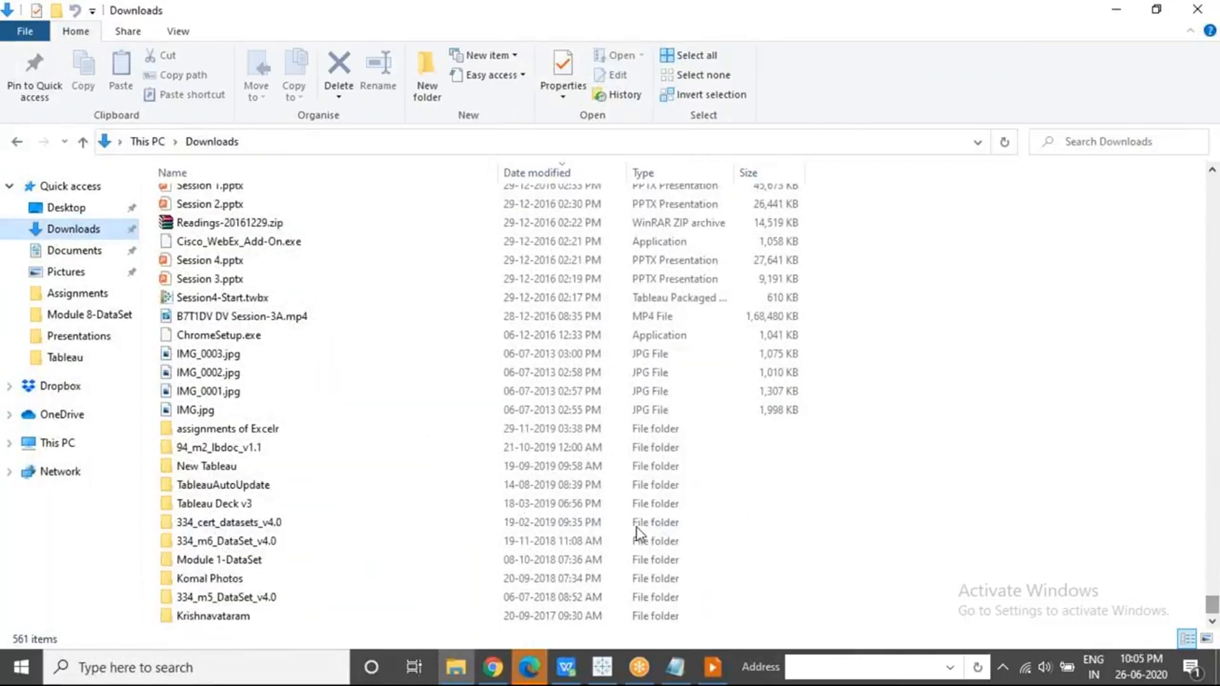
{"action": "double_click", "coordinate": [257, 561]}
{"action": "left_click", "coordinate": [230, 202]}
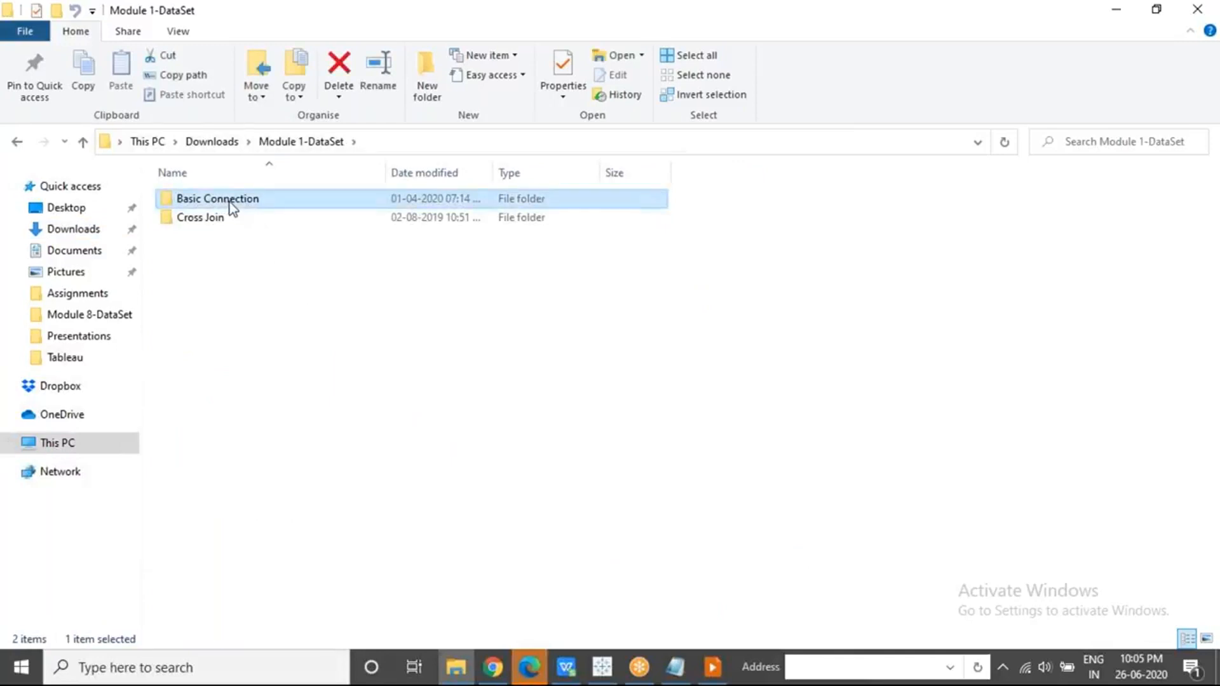
{"action": "double_click", "coordinate": [231, 200]}
{"action": "left_click", "coordinate": [263, 216]}
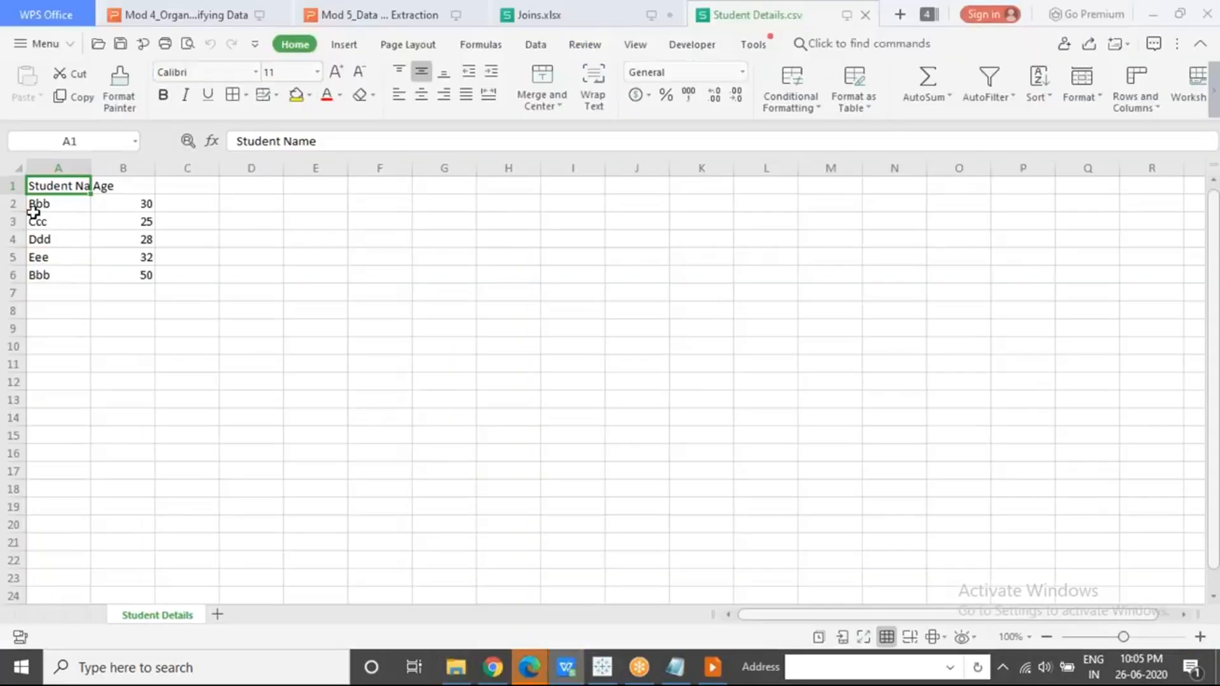
{"action": "left_click", "coordinate": [12, 204]}
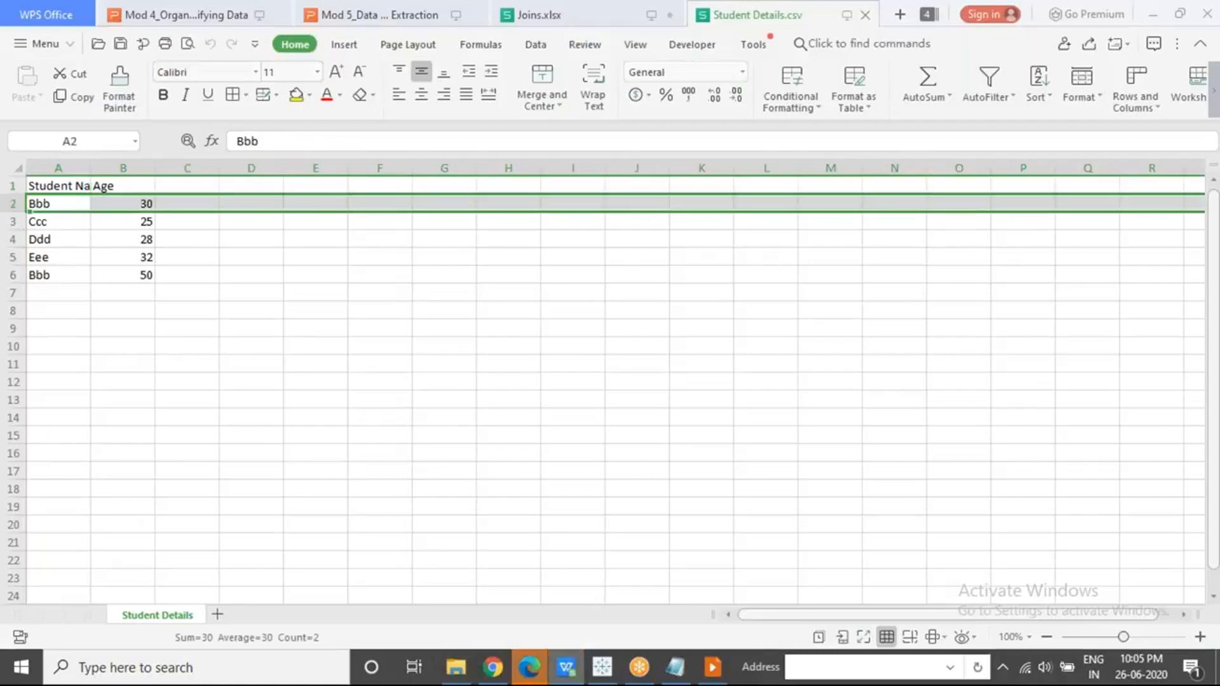
{"action": "left_click", "coordinate": [13, 276]}
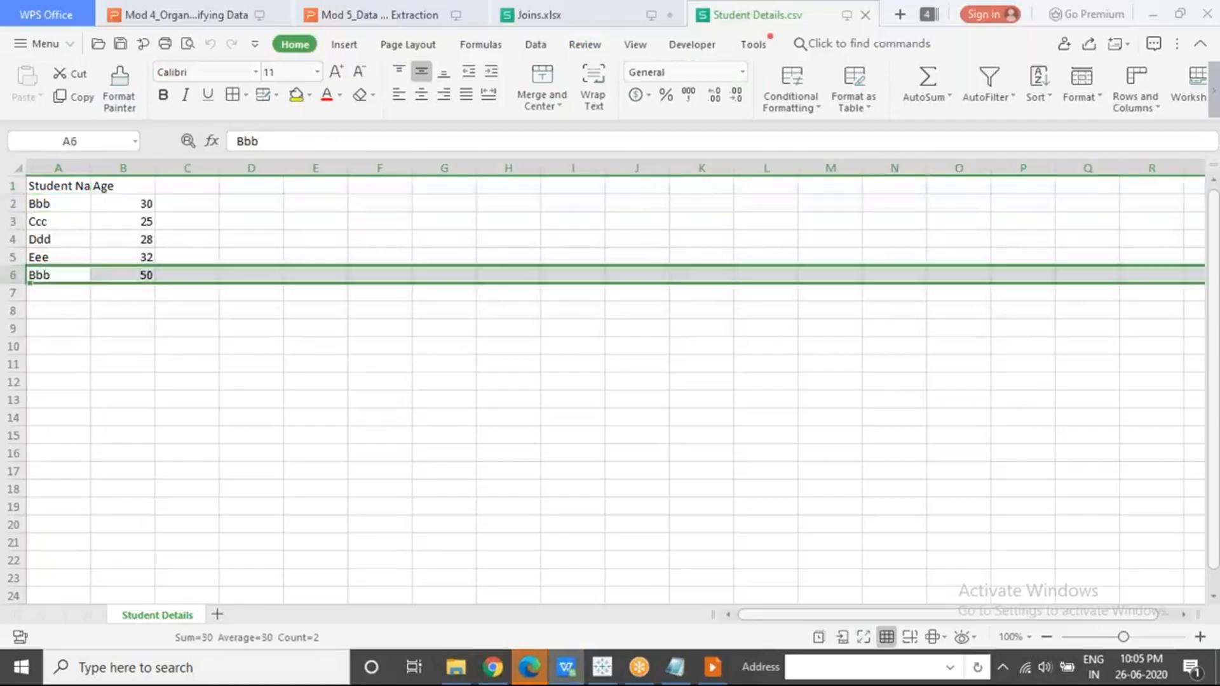
Widen column A of Student Details.csv to fit its contents.
{"action": "left_click_drag", "start_coordinate": [93, 172], "coordinate": [94, 172]}
{"action": "double_click", "coordinate": [94, 172]}
{"action": "left_click", "coordinate": [74, 168]}
{"action": "left_click", "coordinate": [384, 437]}
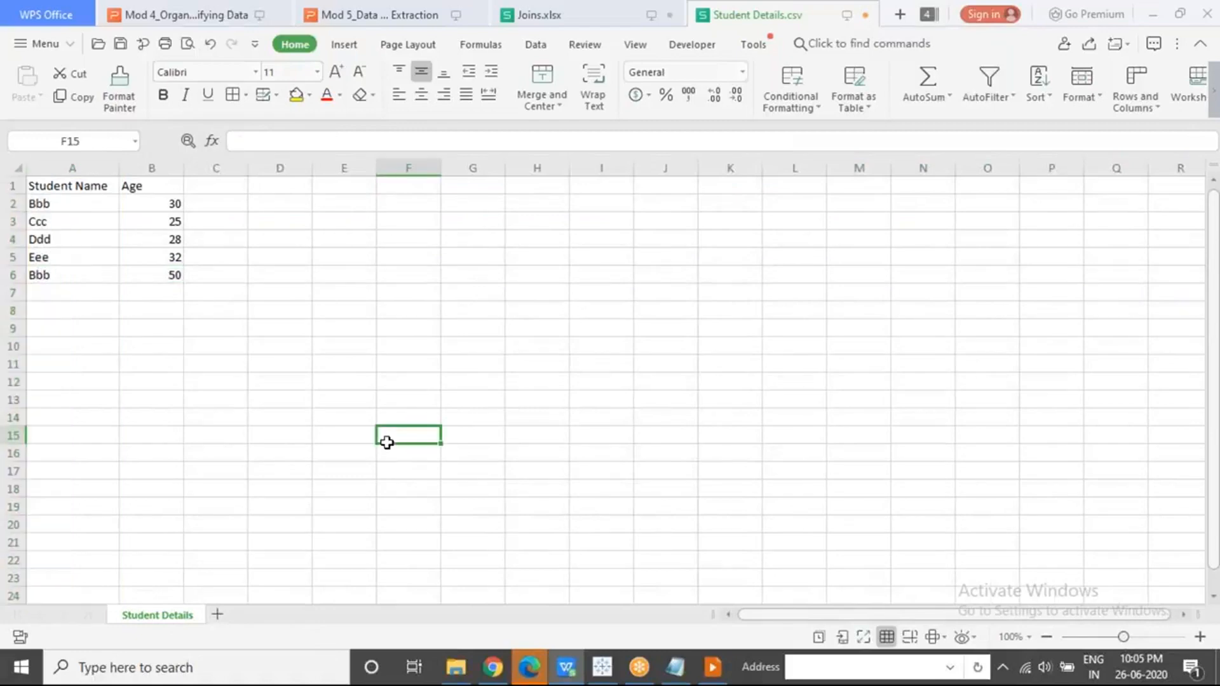
Switch back to Tableau, compare the Name and Student Name values of the Bbb and Ccc rows, and close the join settings.
{"action": "left_click", "coordinate": [602, 667]}
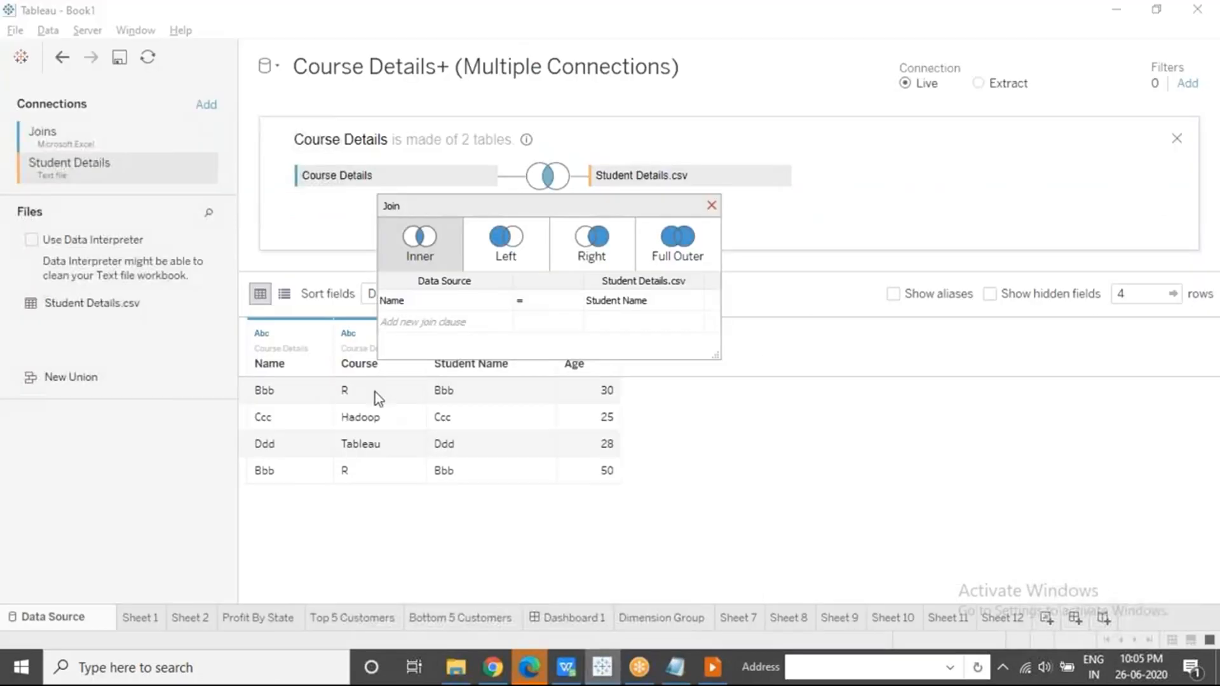
{"action": "left_click", "coordinate": [312, 398]}
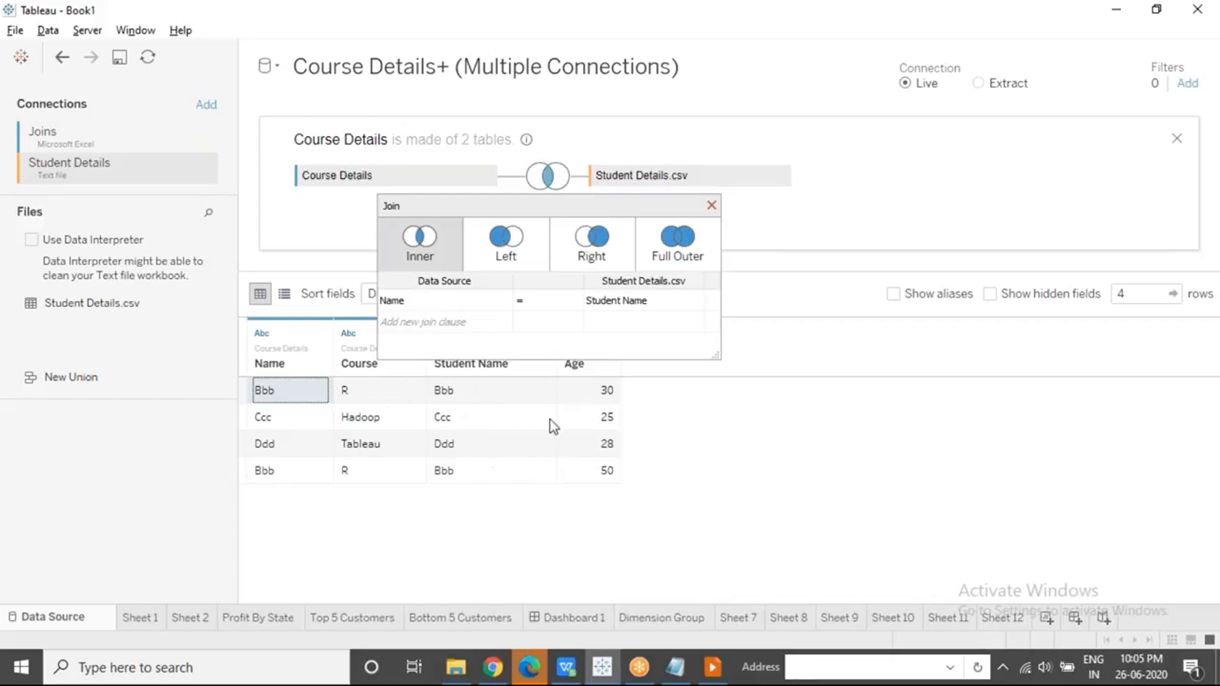
{"action": "left_click", "coordinate": [490, 399]}
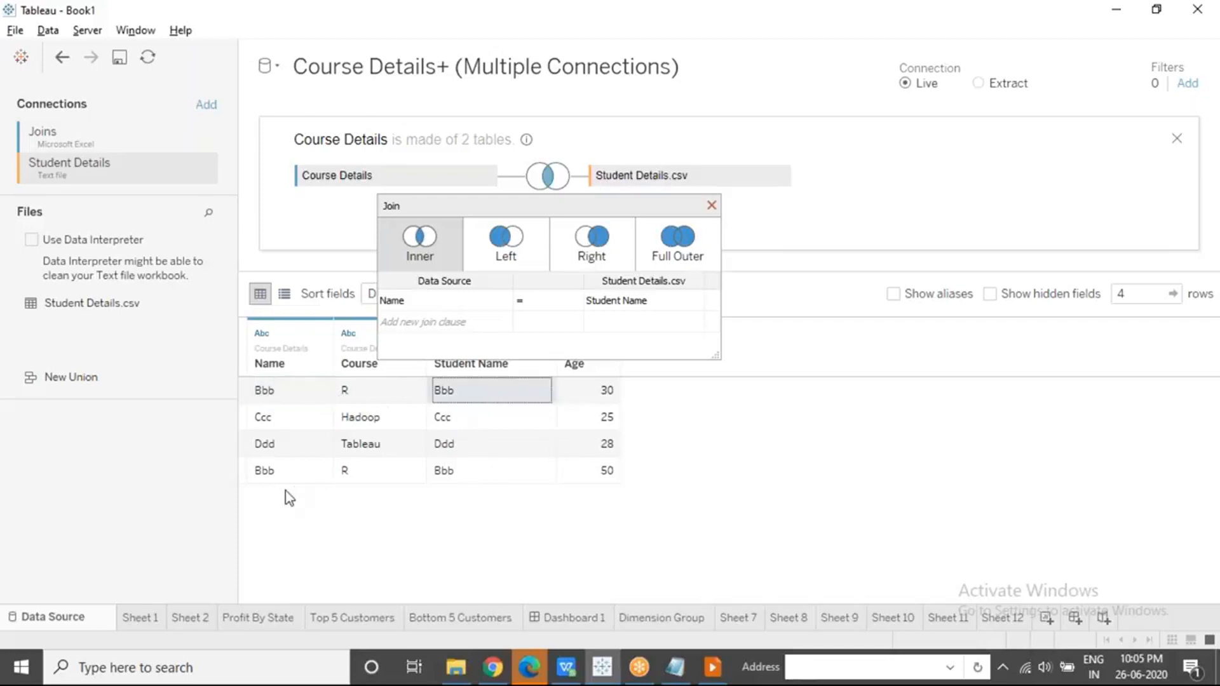
{"action": "left_click", "coordinate": [446, 481]}
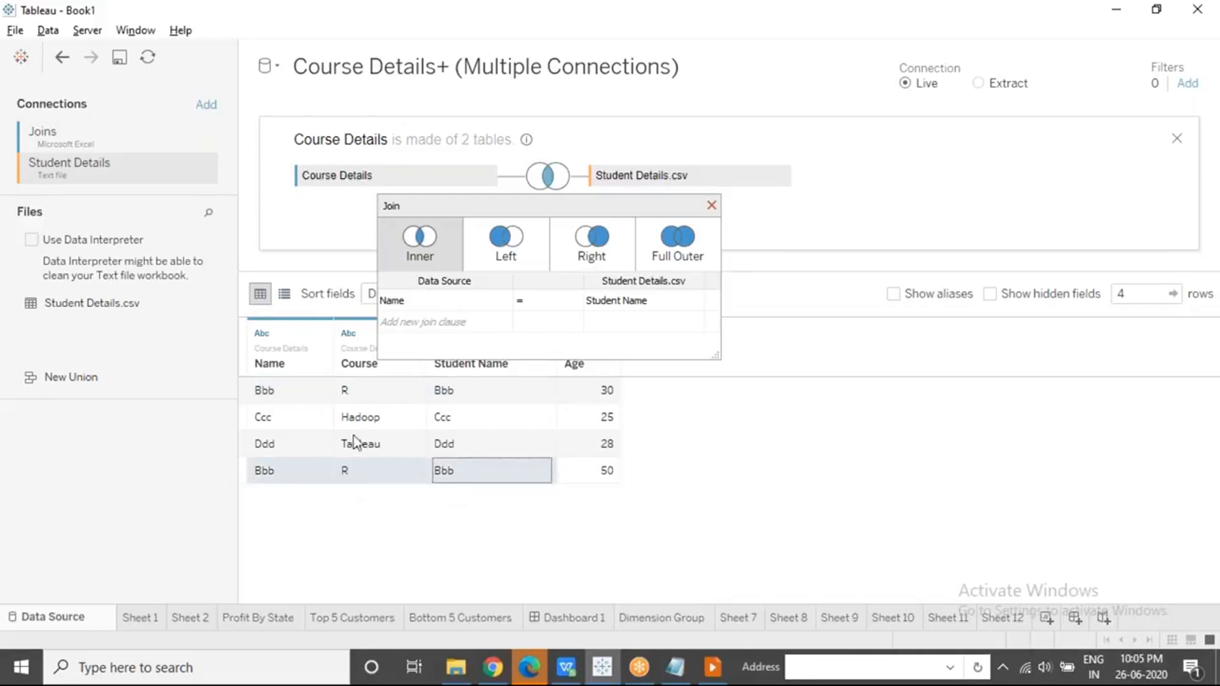
{"action": "left_click", "coordinate": [317, 428]}
{"action": "left_click", "coordinate": [450, 428]}
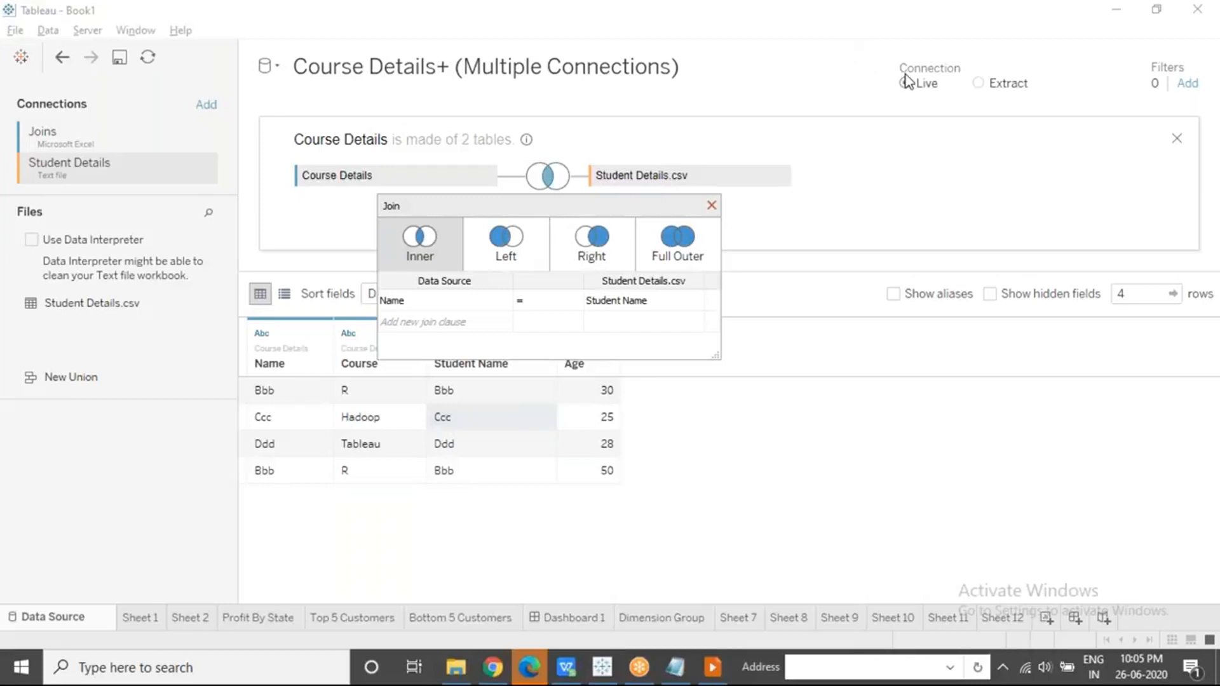
{"action": "left_click", "coordinate": [712, 205]}
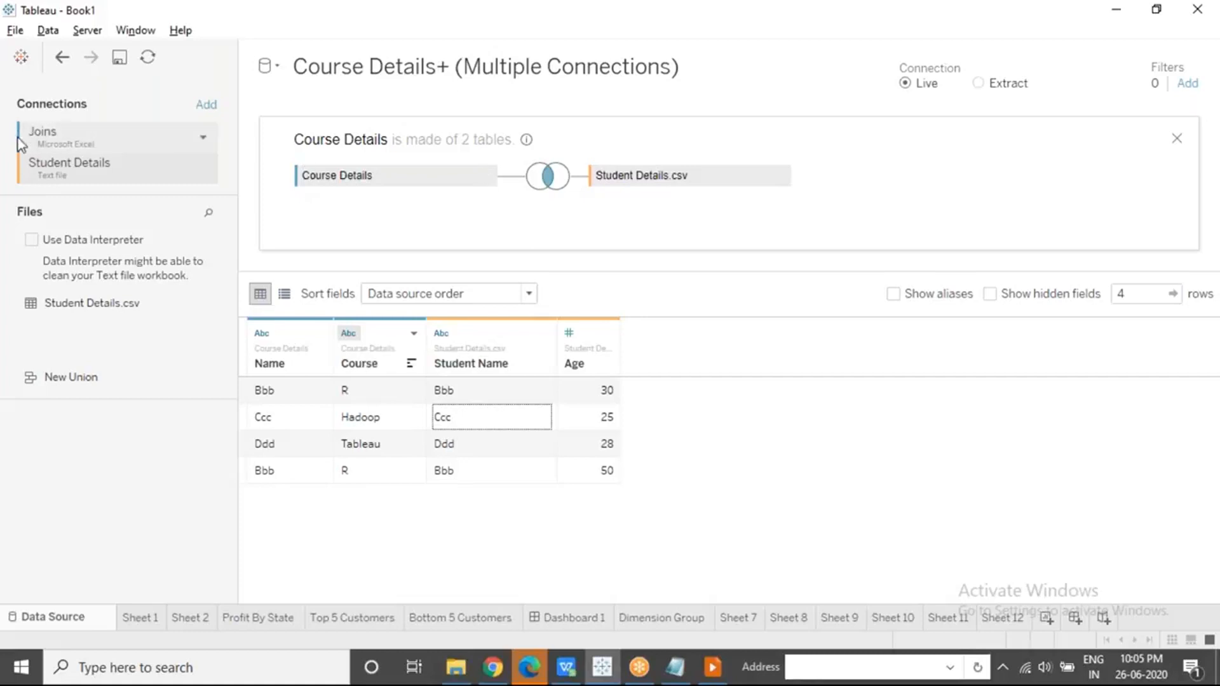
{"action": "left_click", "coordinate": [853, 29]}
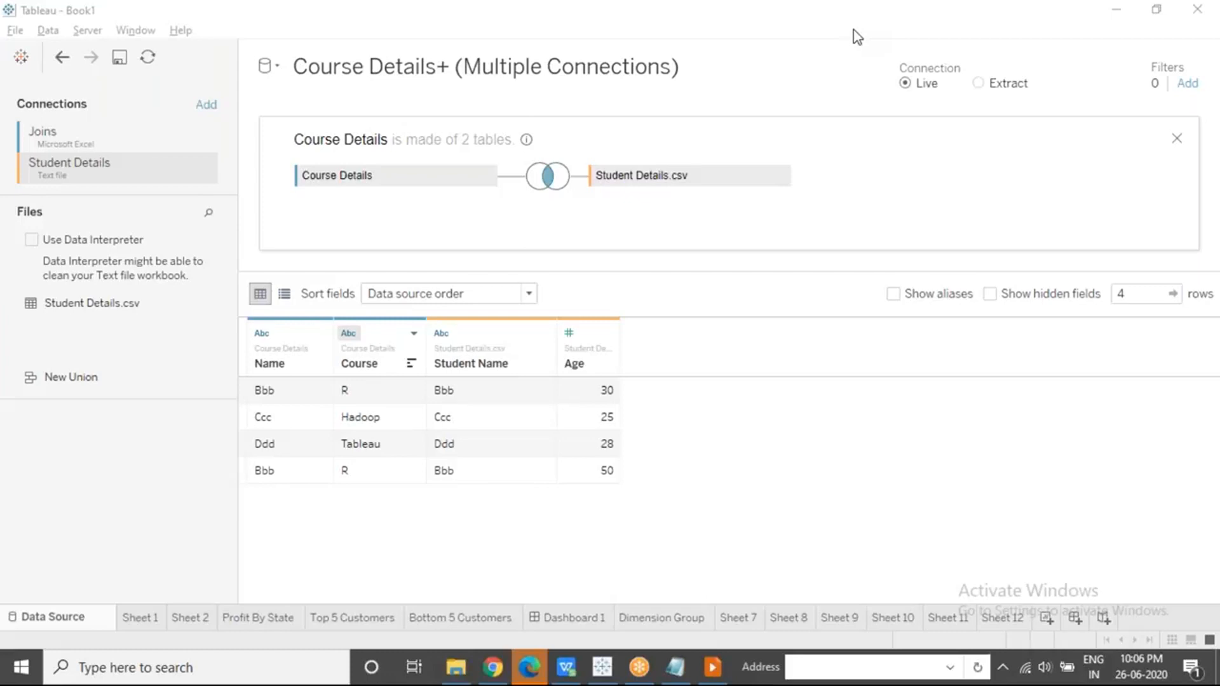
{"action": "left_click", "coordinate": [713, 675]}
{"action": "key", "text": "Right"}
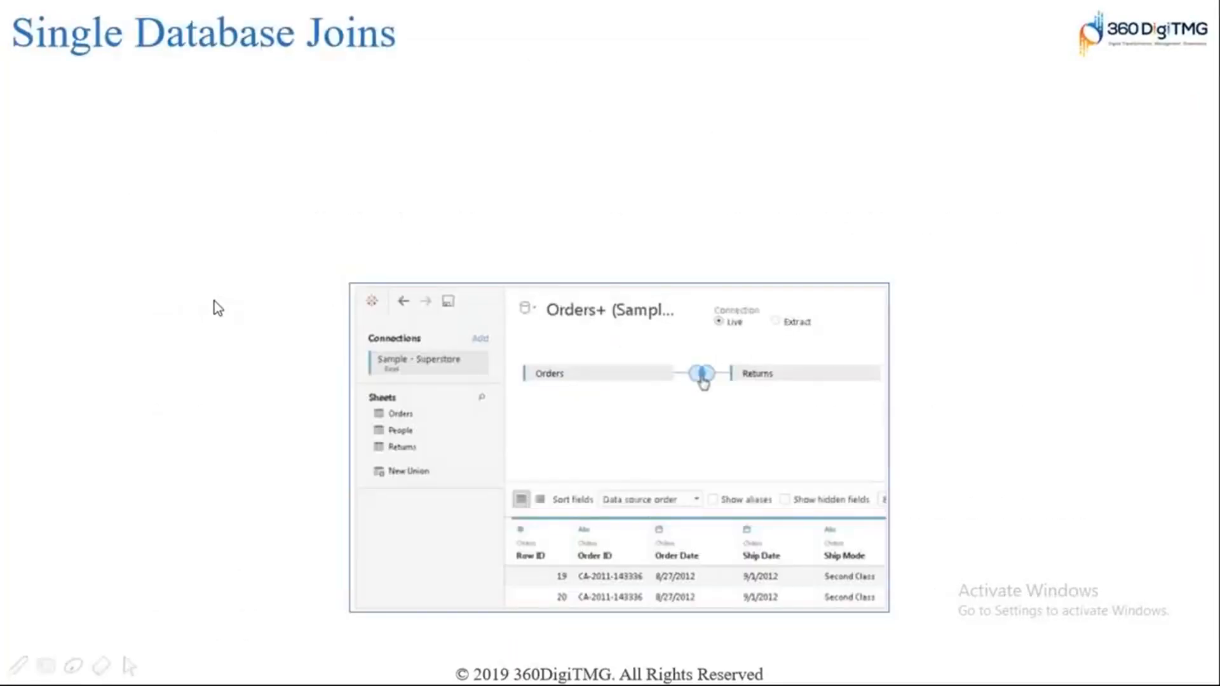
{"action": "key", "text": "Right"}
{"action": "key", "text": "Right"}
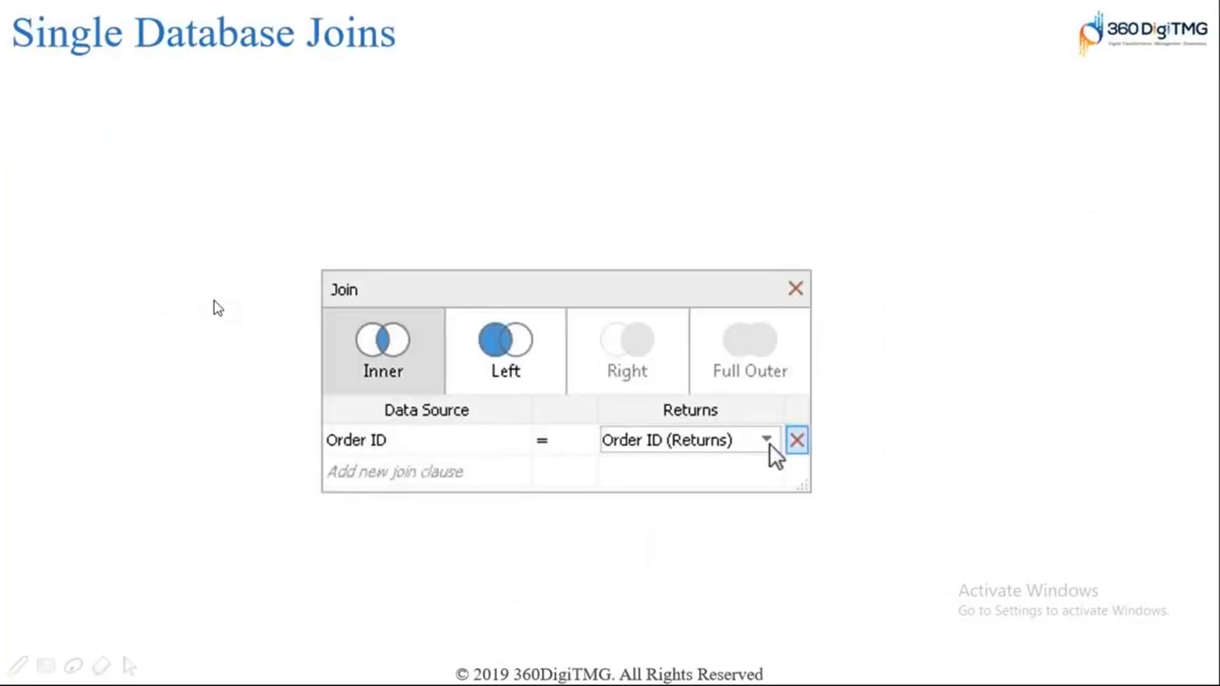
{"action": "key", "text": "Right"}
{"action": "key", "text": "Right"}
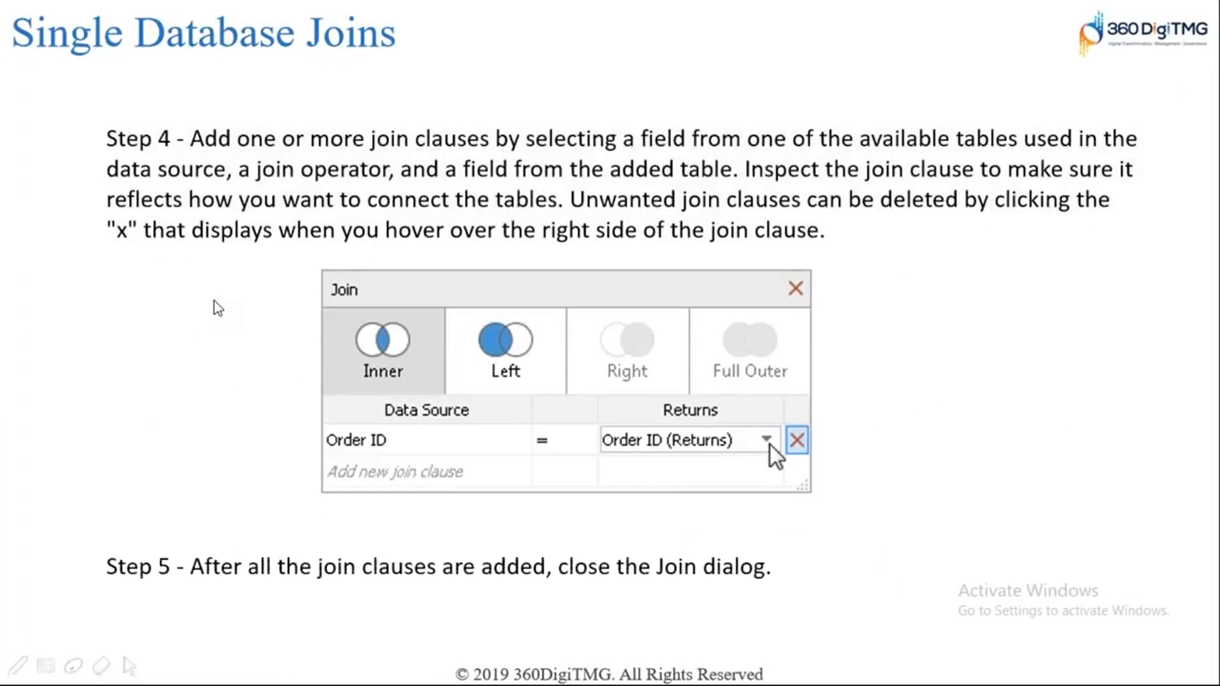
{"action": "key", "text": "Right"}
{"action": "key", "text": "Right"}
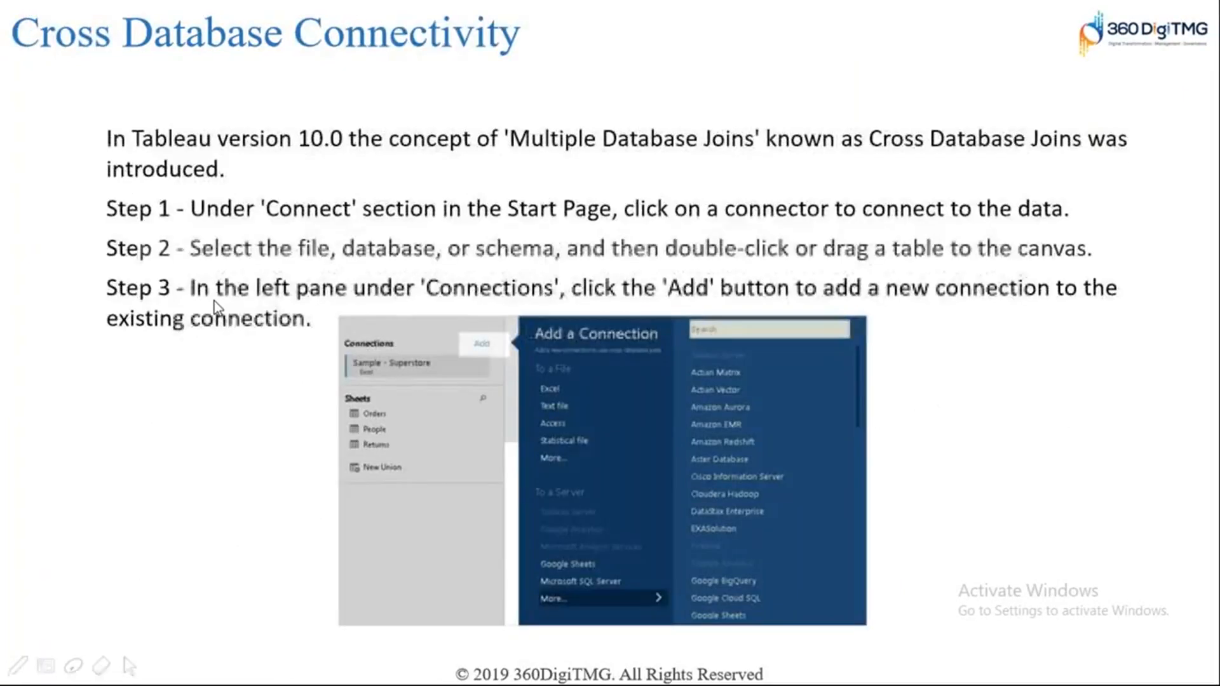
{"action": "key", "text": "Right"}
{"action": "key", "text": "Right"}
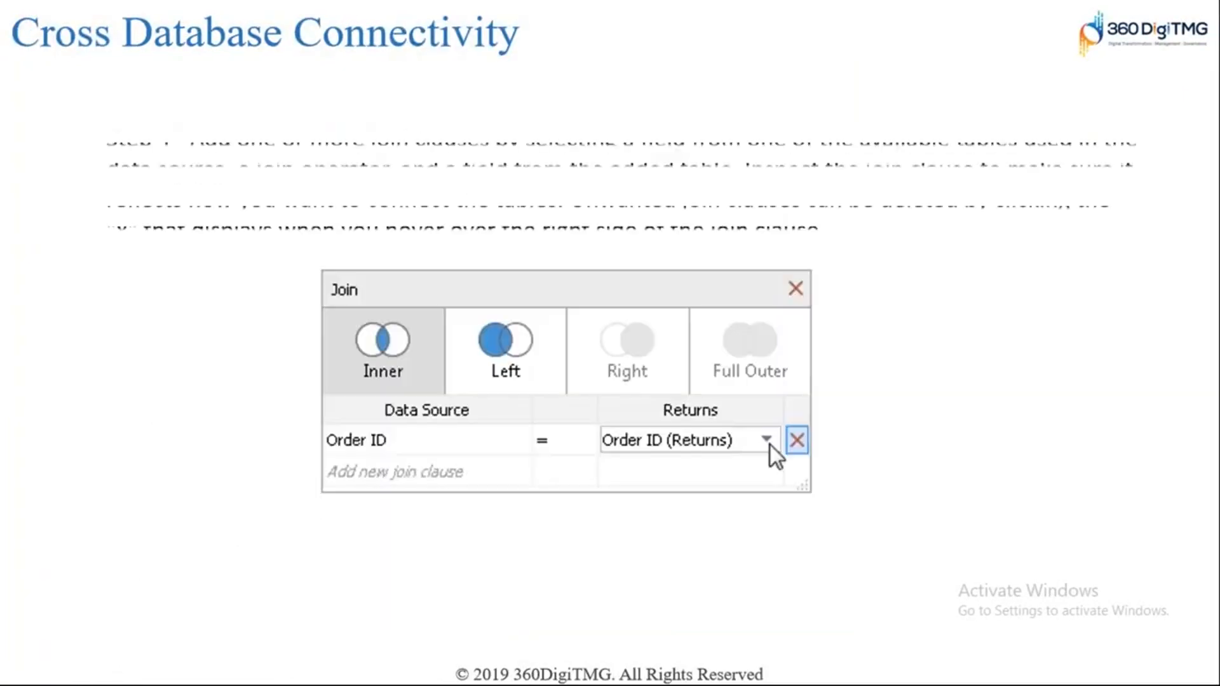
{"action": "key", "text": "Right"}
{"action": "key", "text": "Right"}
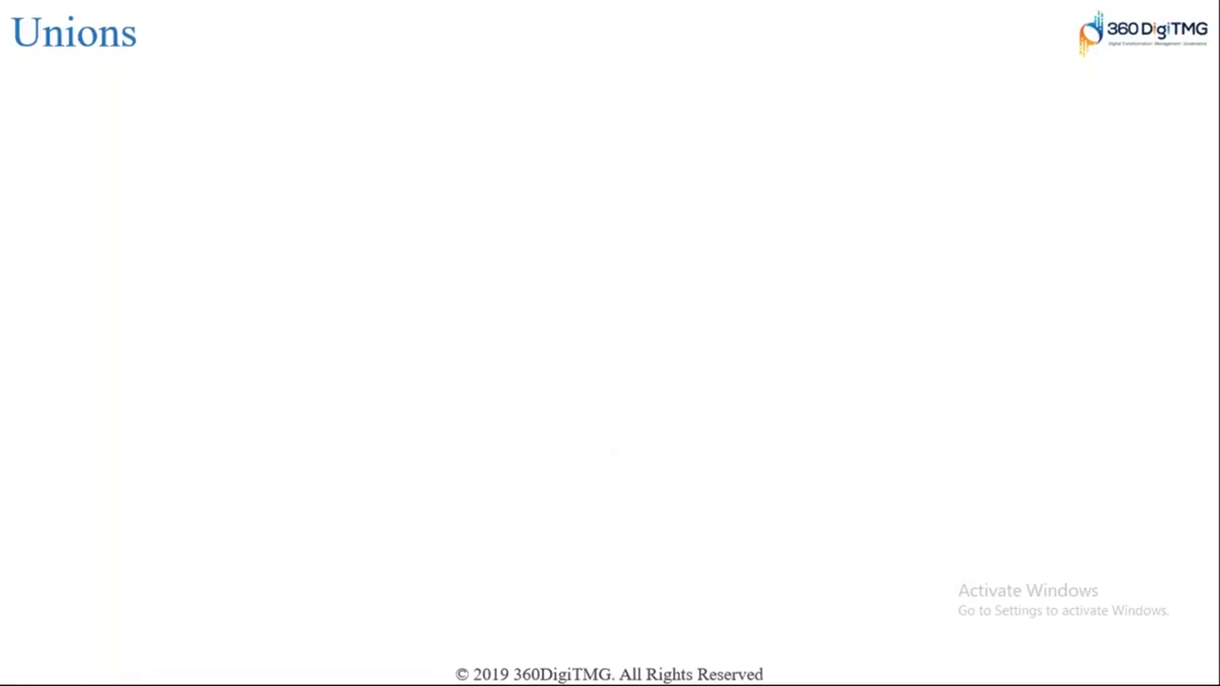
{"action": "key", "text": "alt+Tab"}
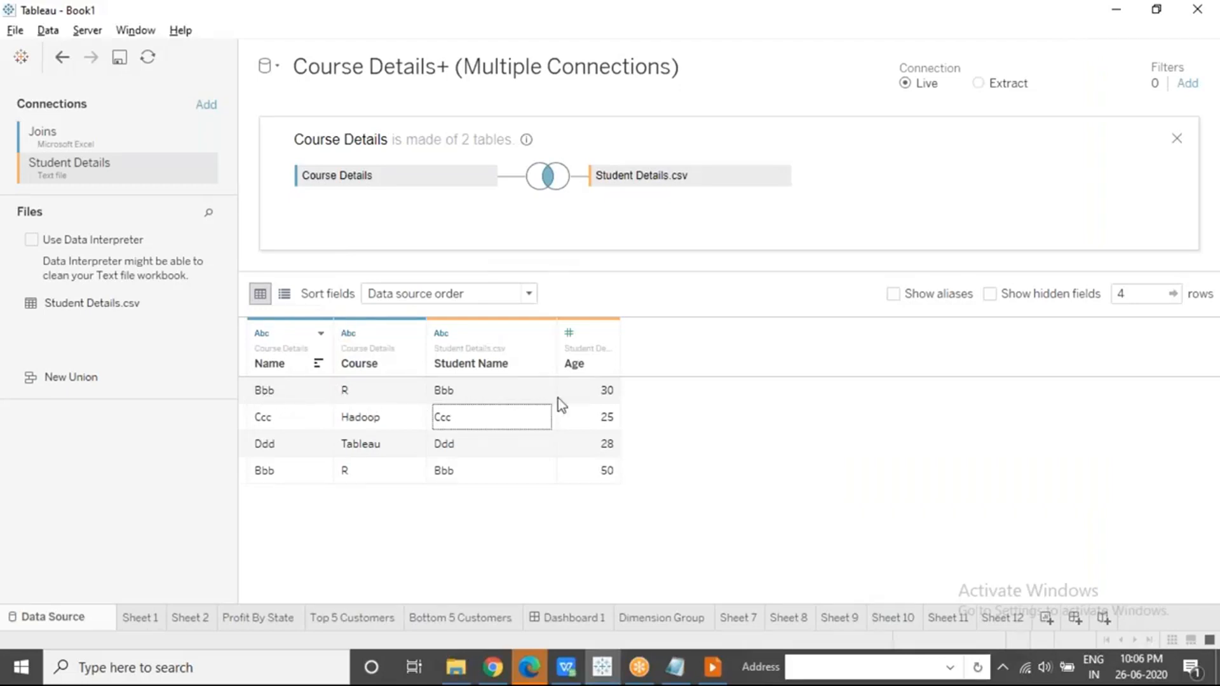
{"action": "left_click", "coordinate": [843, 25]}
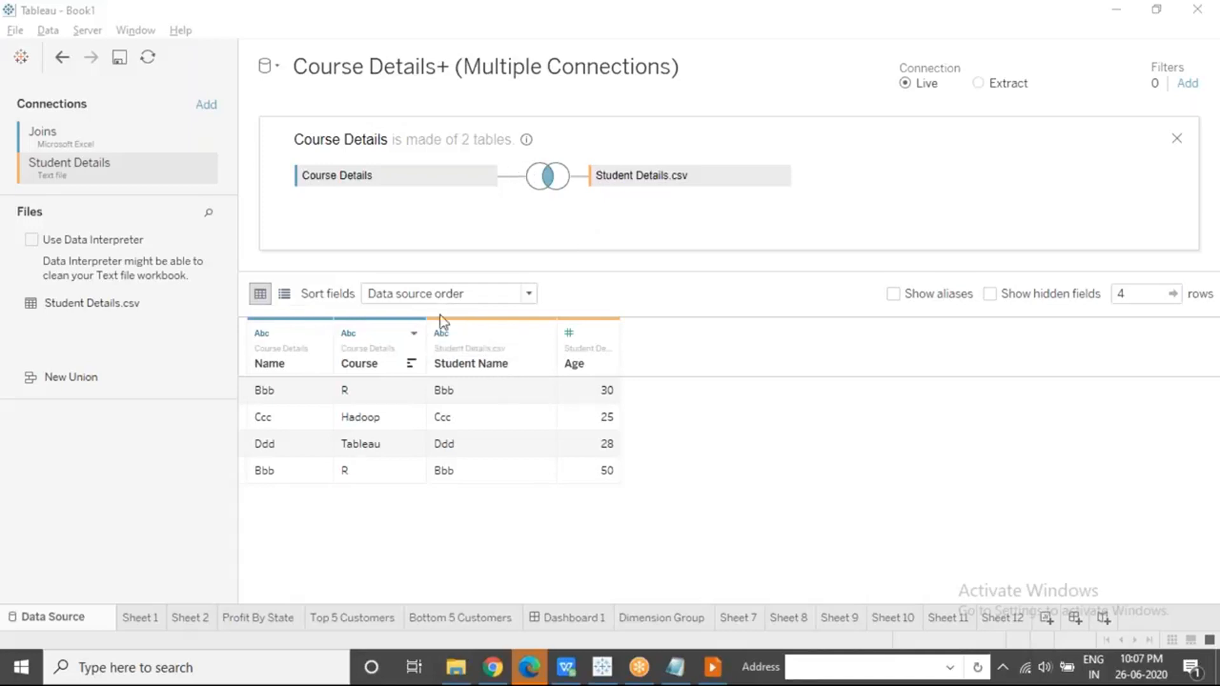
Change the Student Name field's data type to Boolean and close the join settings.
{"action": "left_click", "coordinate": [442, 333]}
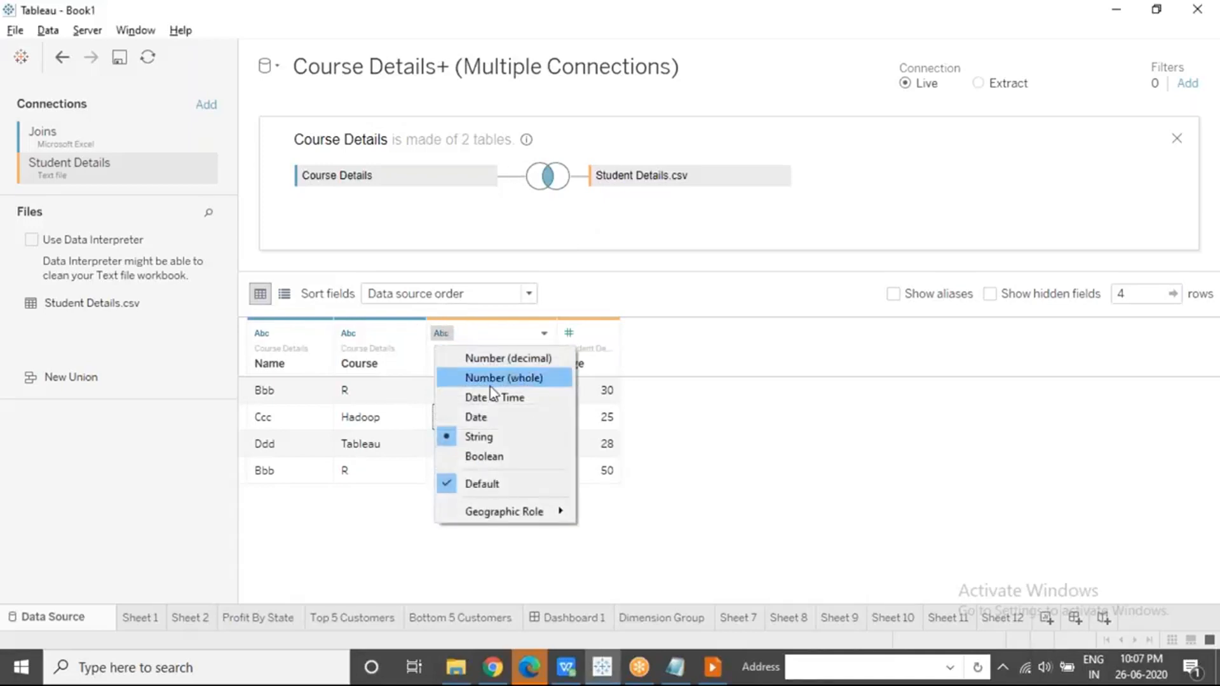
{"action": "left_click", "coordinate": [499, 456]}
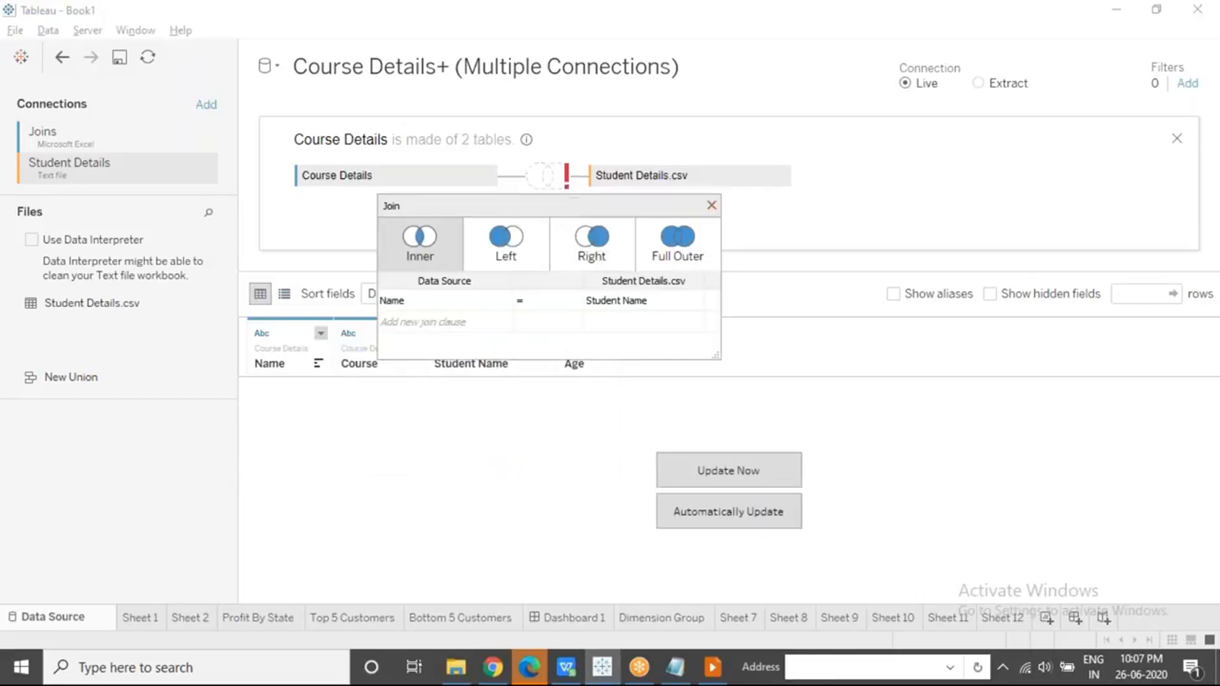
{"action": "left_click", "coordinate": [711, 206]}
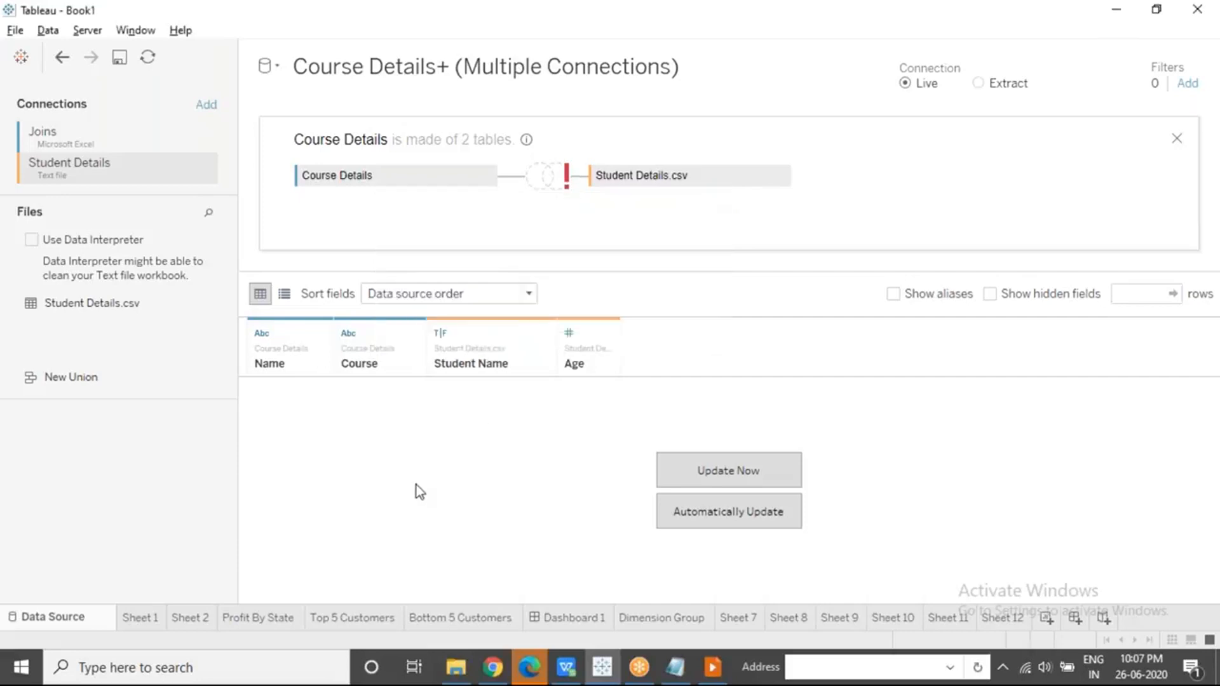